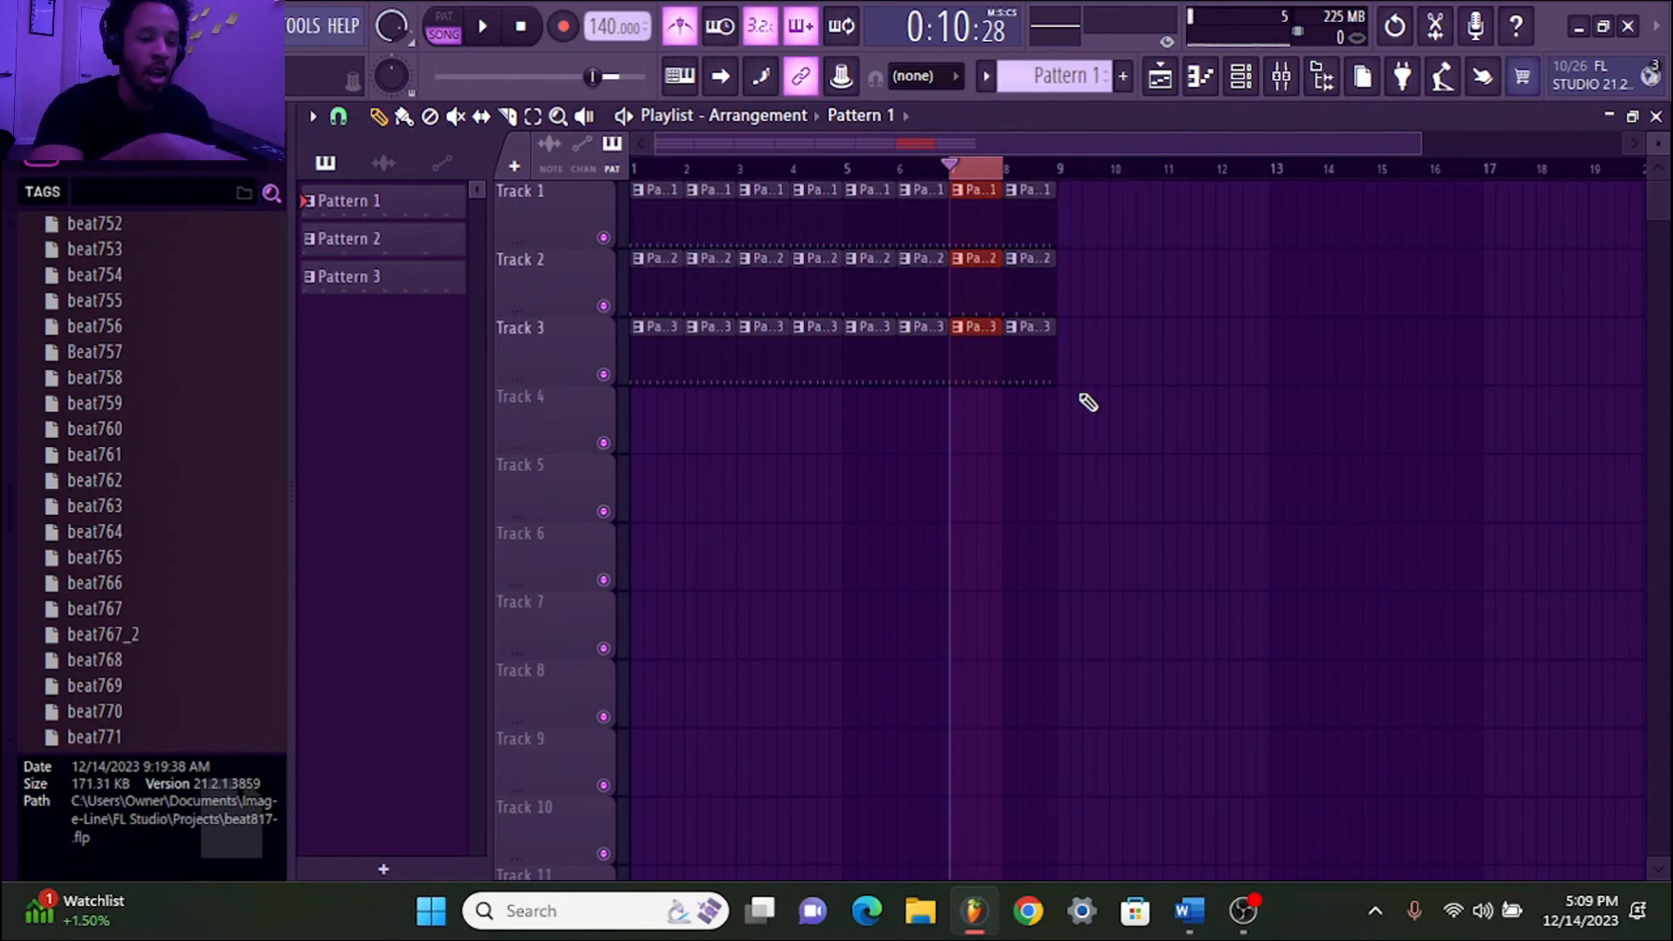
Delete the selected bar 7 clips on Tracks 1–3 together with the time they occupy in the arrangement
key("Delete")
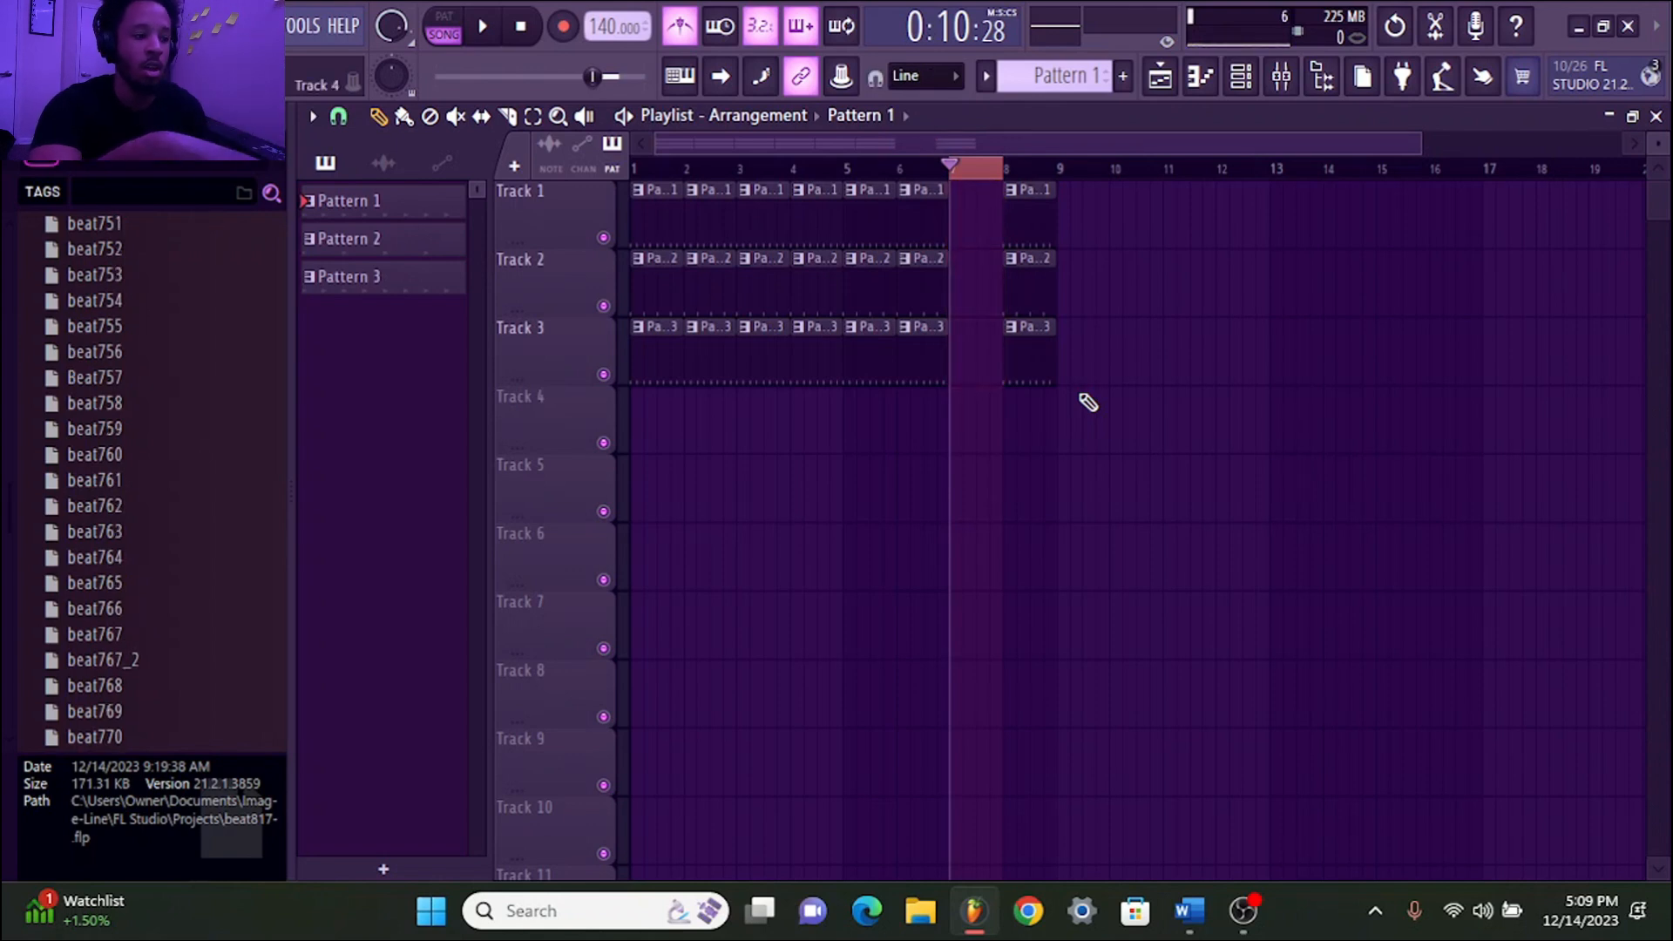
key("ctrl+z")
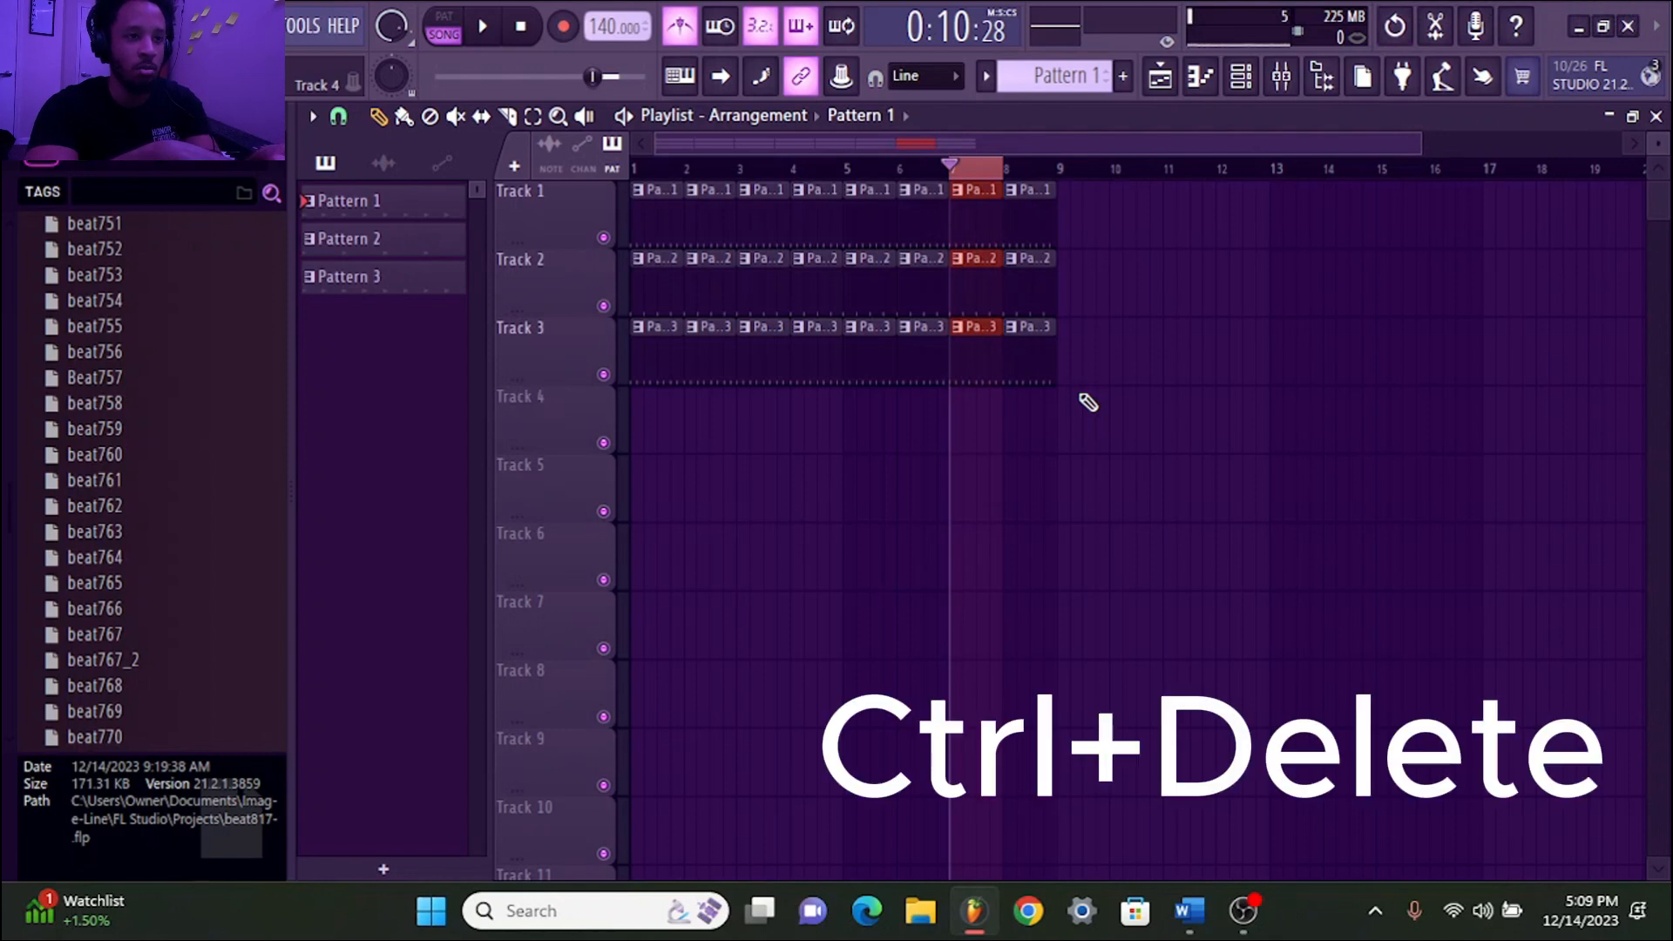
key("ctrl+Delete")
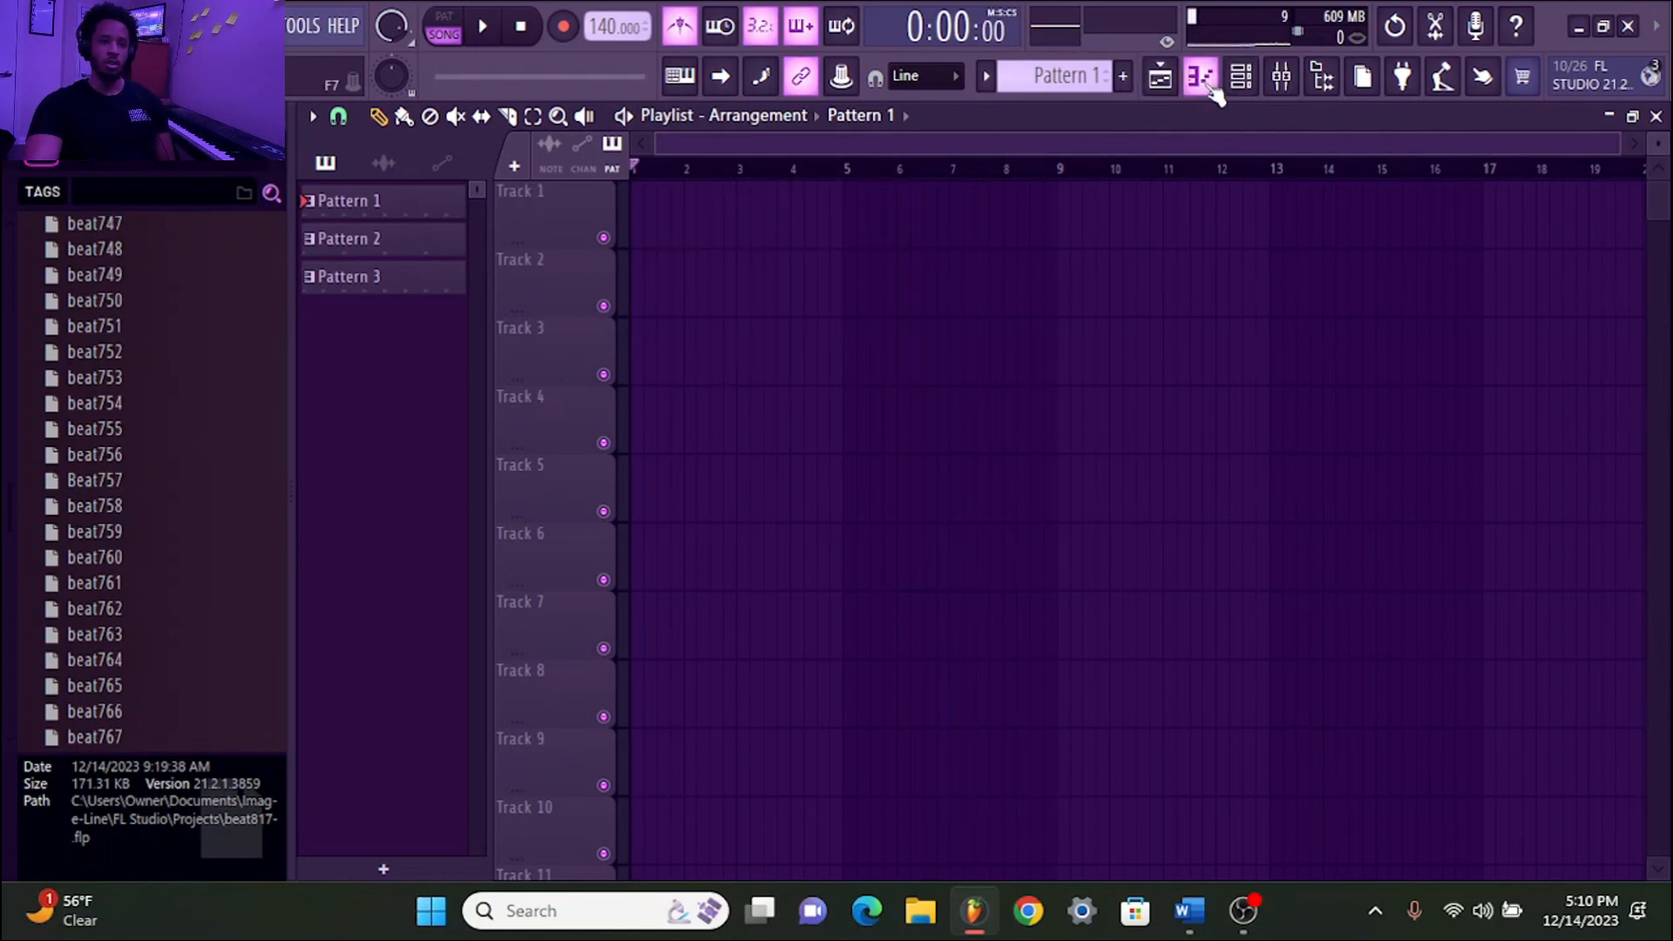
Open the piano roll, channel rack and mixer windows
left_click(1212, 87)
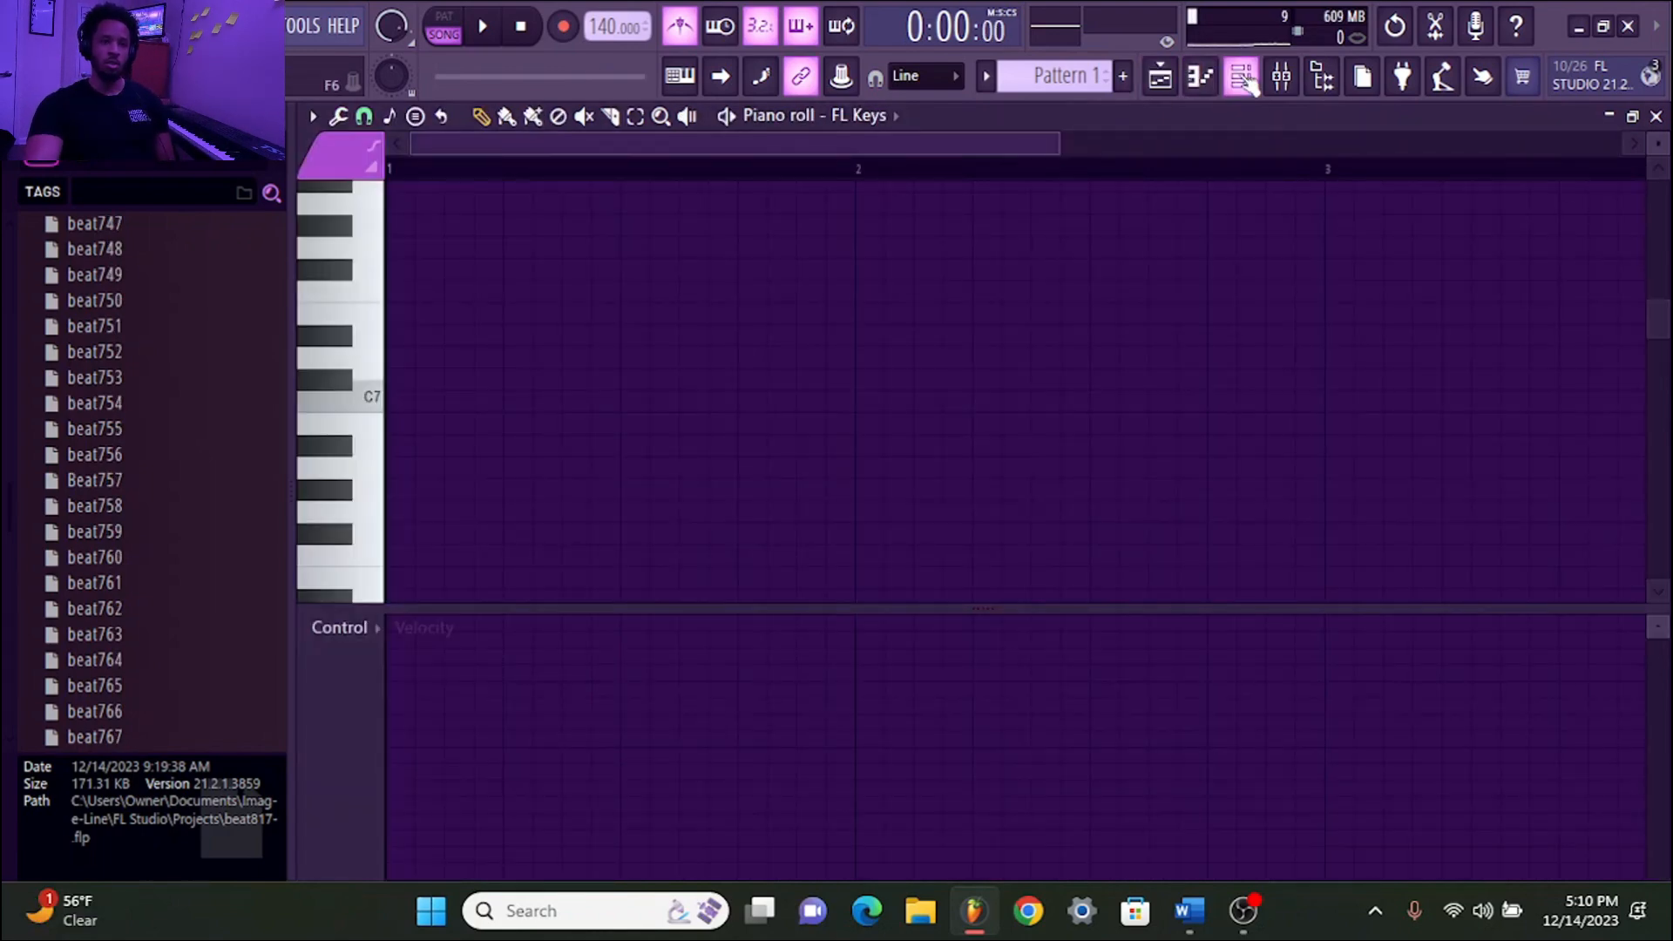
left_click(1241, 77)
left_click(1281, 77)
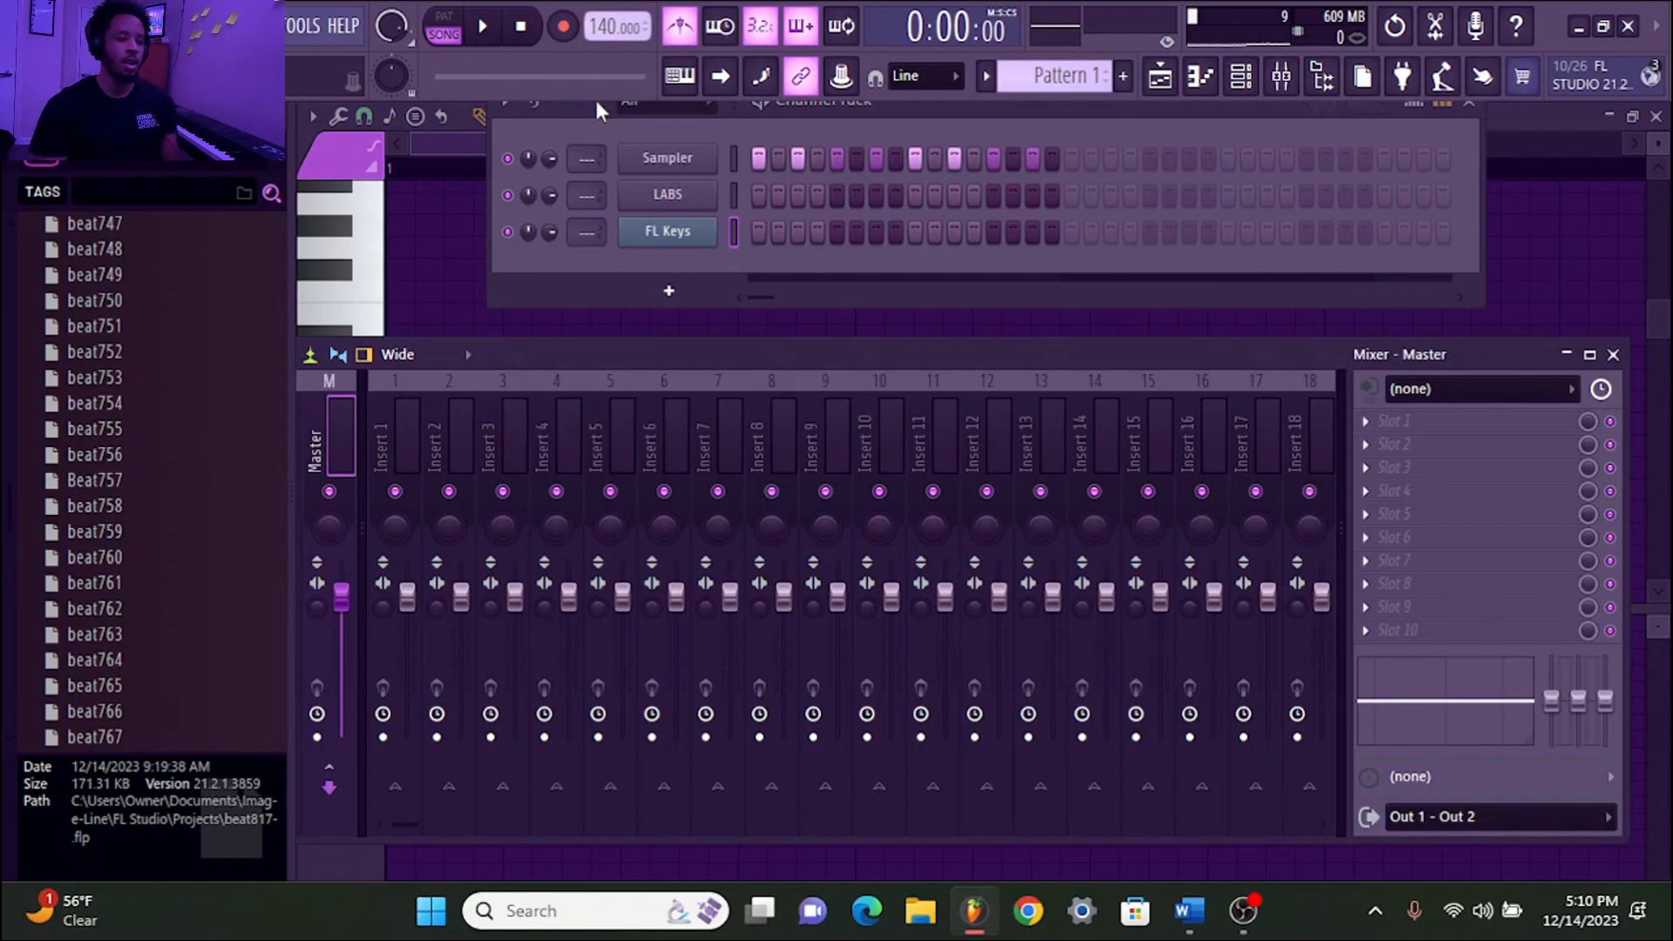
Cycle the focus repeatedly through the open playlist, piano roll, channel rack and mixer windows
key("Tab")
key("Tab")
key("Tab")
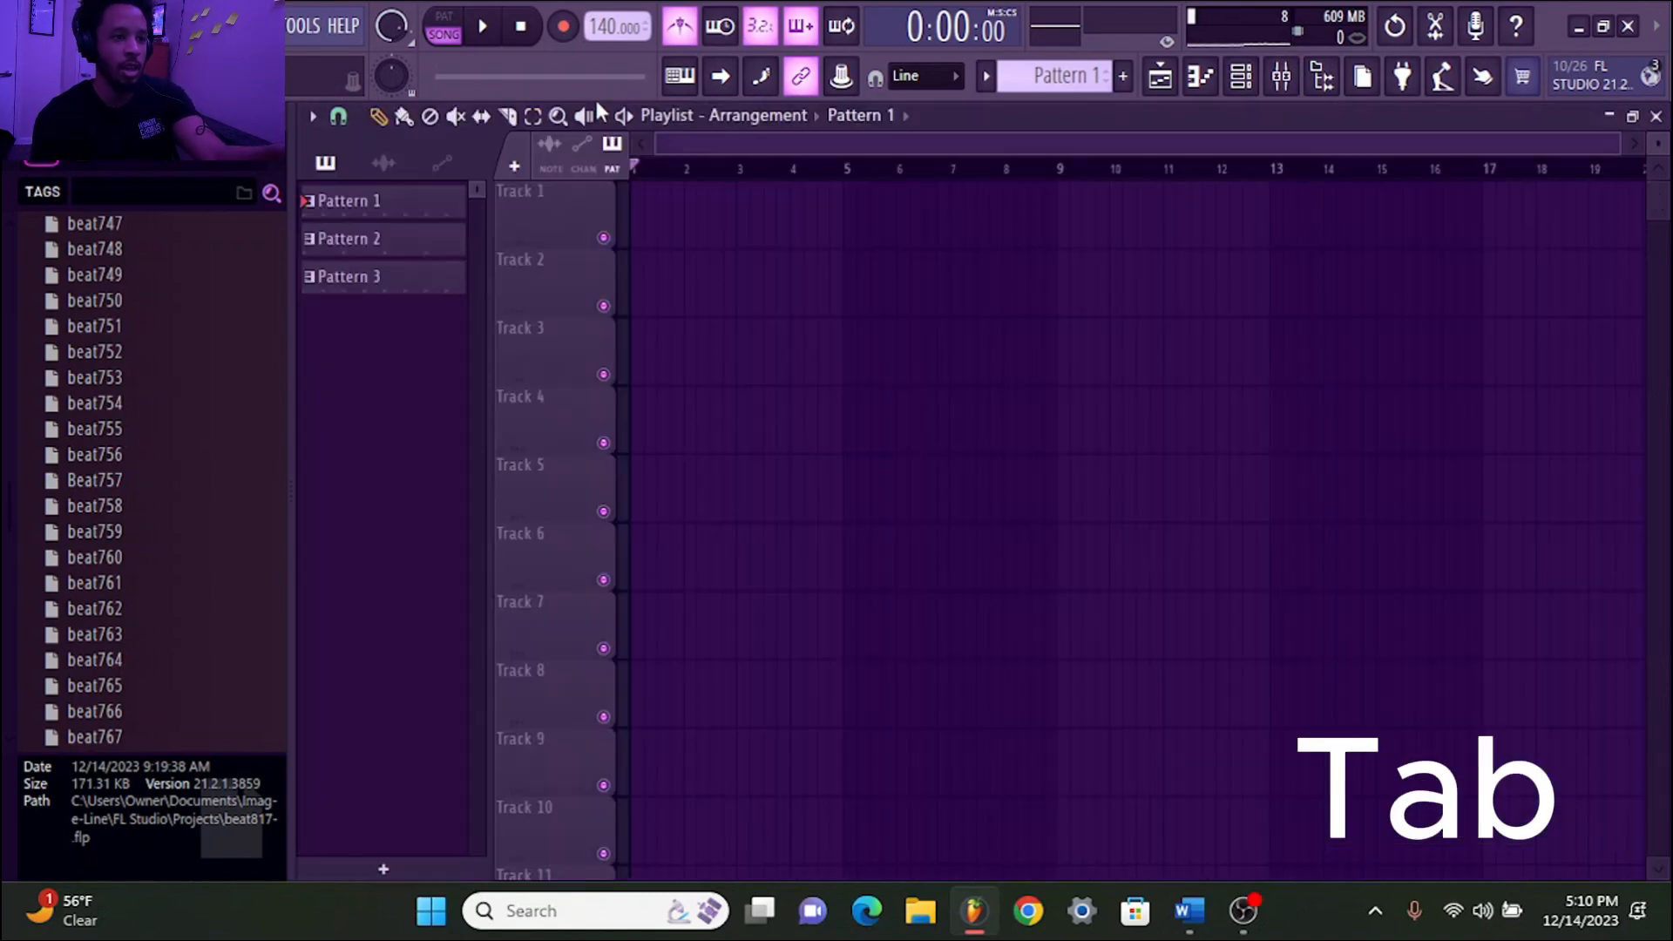
key("Tab")
key("Tab")
key("Tab")
key("Tab")
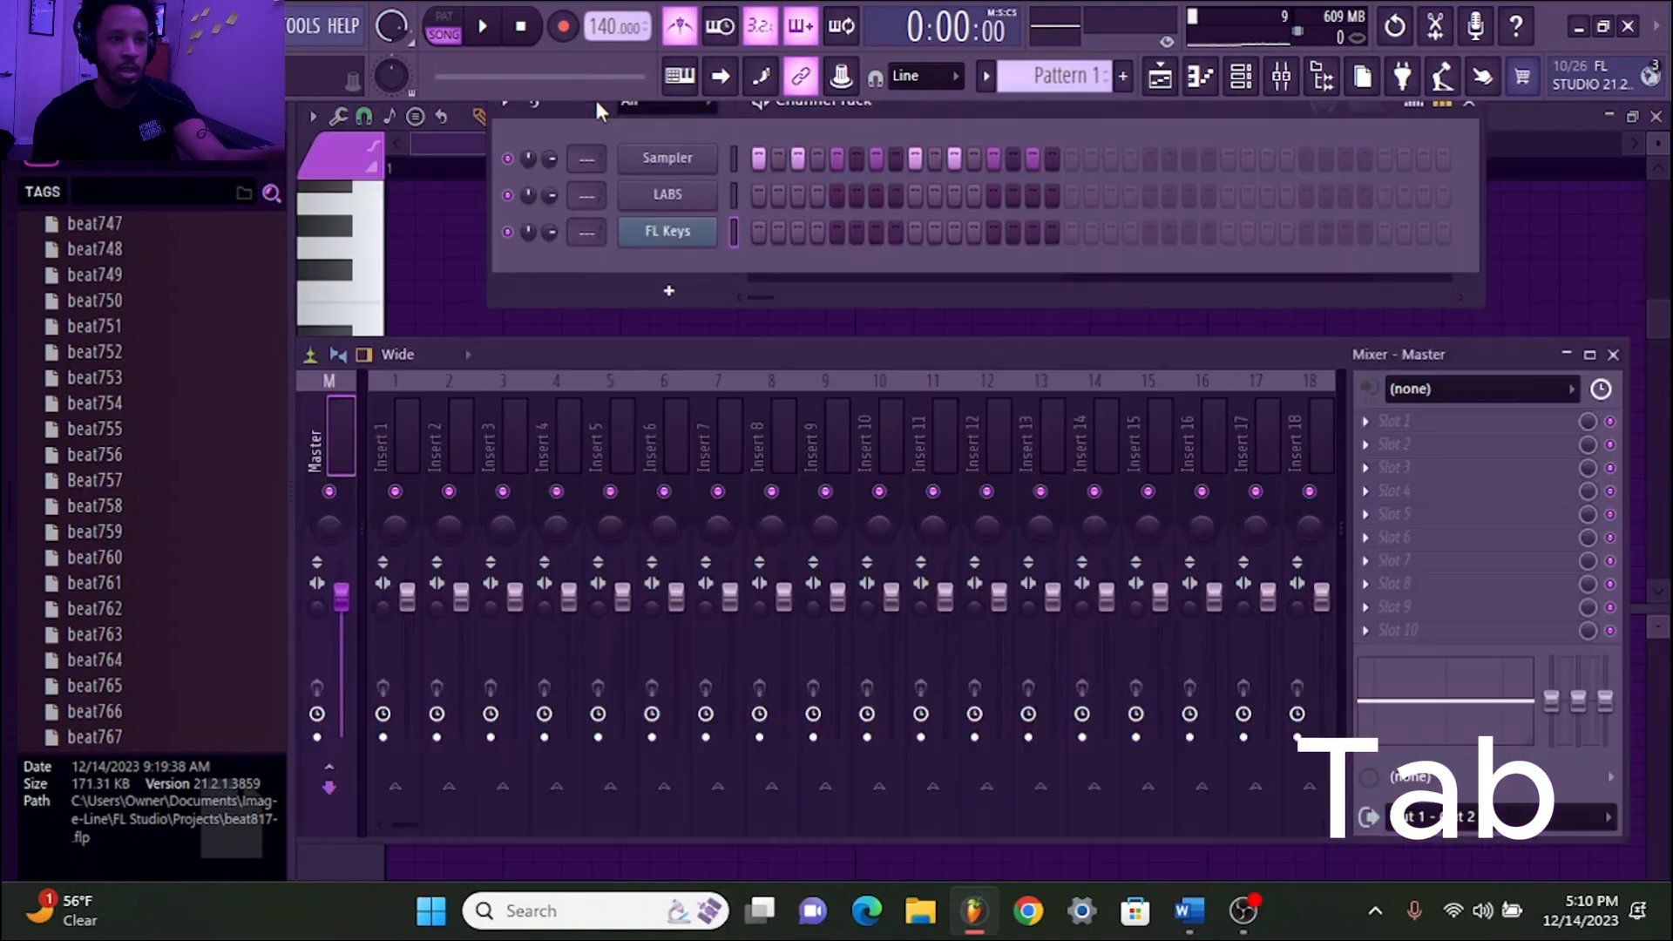
key("Tab")
key("Tab")
key("Tab")
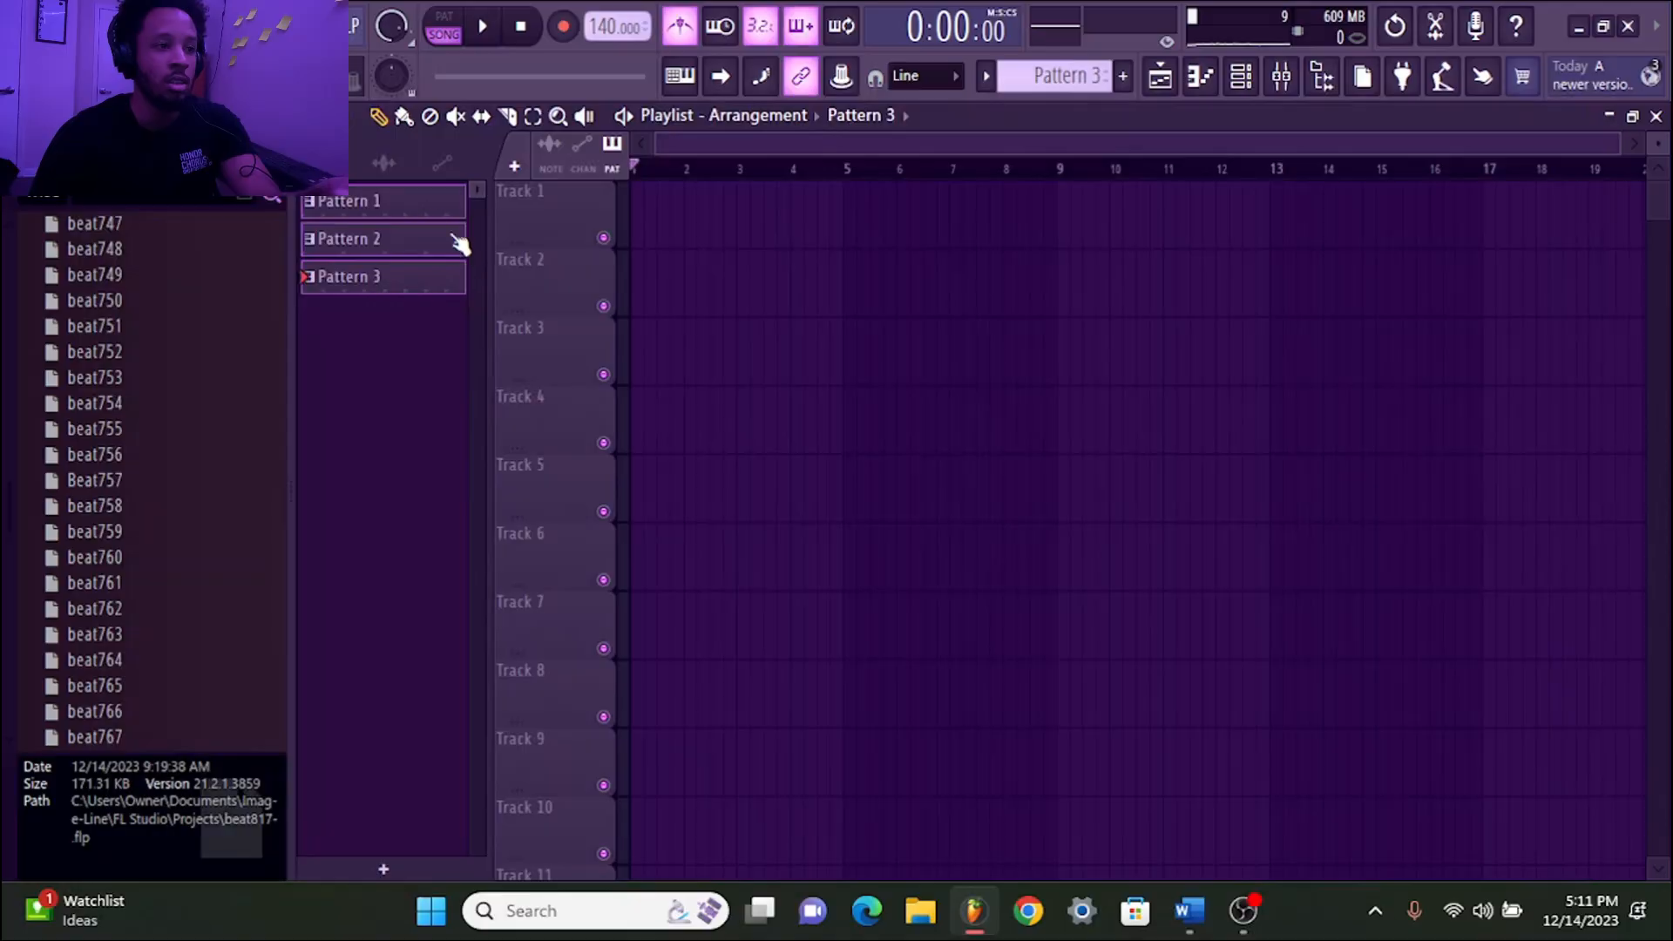
Place Patterns 1, 2 and 3 at bar 1 on Tracks 1–3 and duplicate them repeatedly through bar 15
left_click_drag(455, 243, 661, 225)
key("ctrl+b")
key("ctrl+b")
key("ctrl+b")
key("ctrl+b")
key("ctrl+b")
key("ctrl+b")
key("ctrl+b")
key("ctrl+b")
key("ctrl+b")
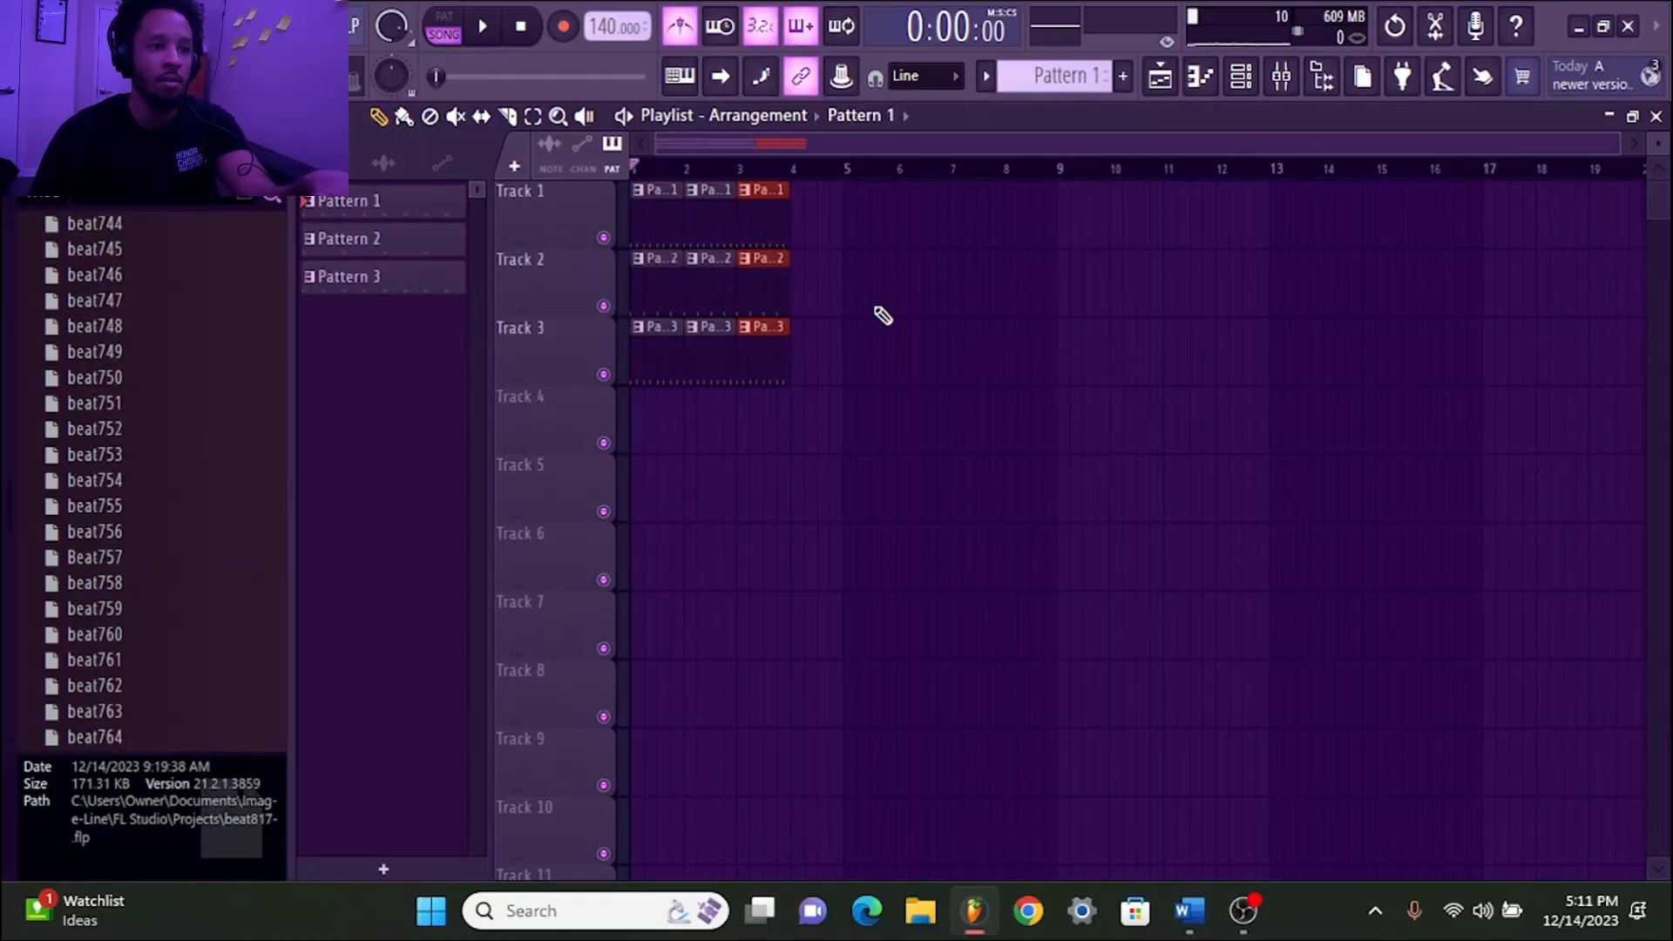
key("ctrl+b")
key("ctrl+b")
key("ctrl+b")
key("ctrl+b")
key("ctrl+b")
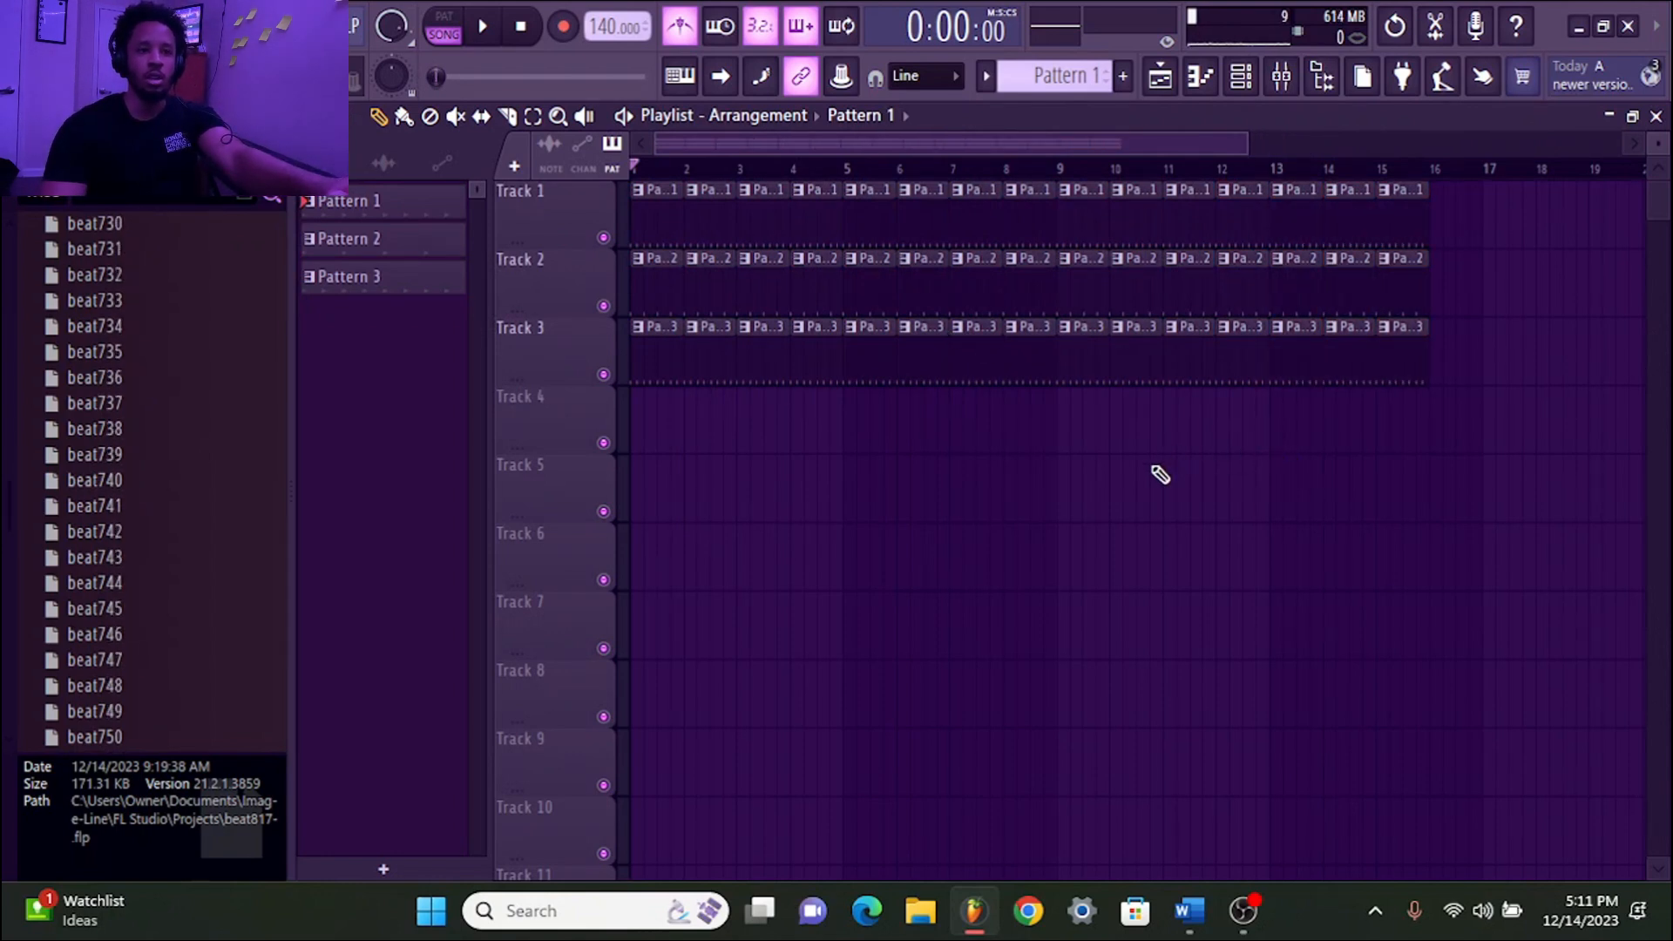
Try deleting every clip outside bars 5–8 by selecting those bars on Tracks 1–3 and inverting the selection
left_click_drag(1046, 440, 842, 225)
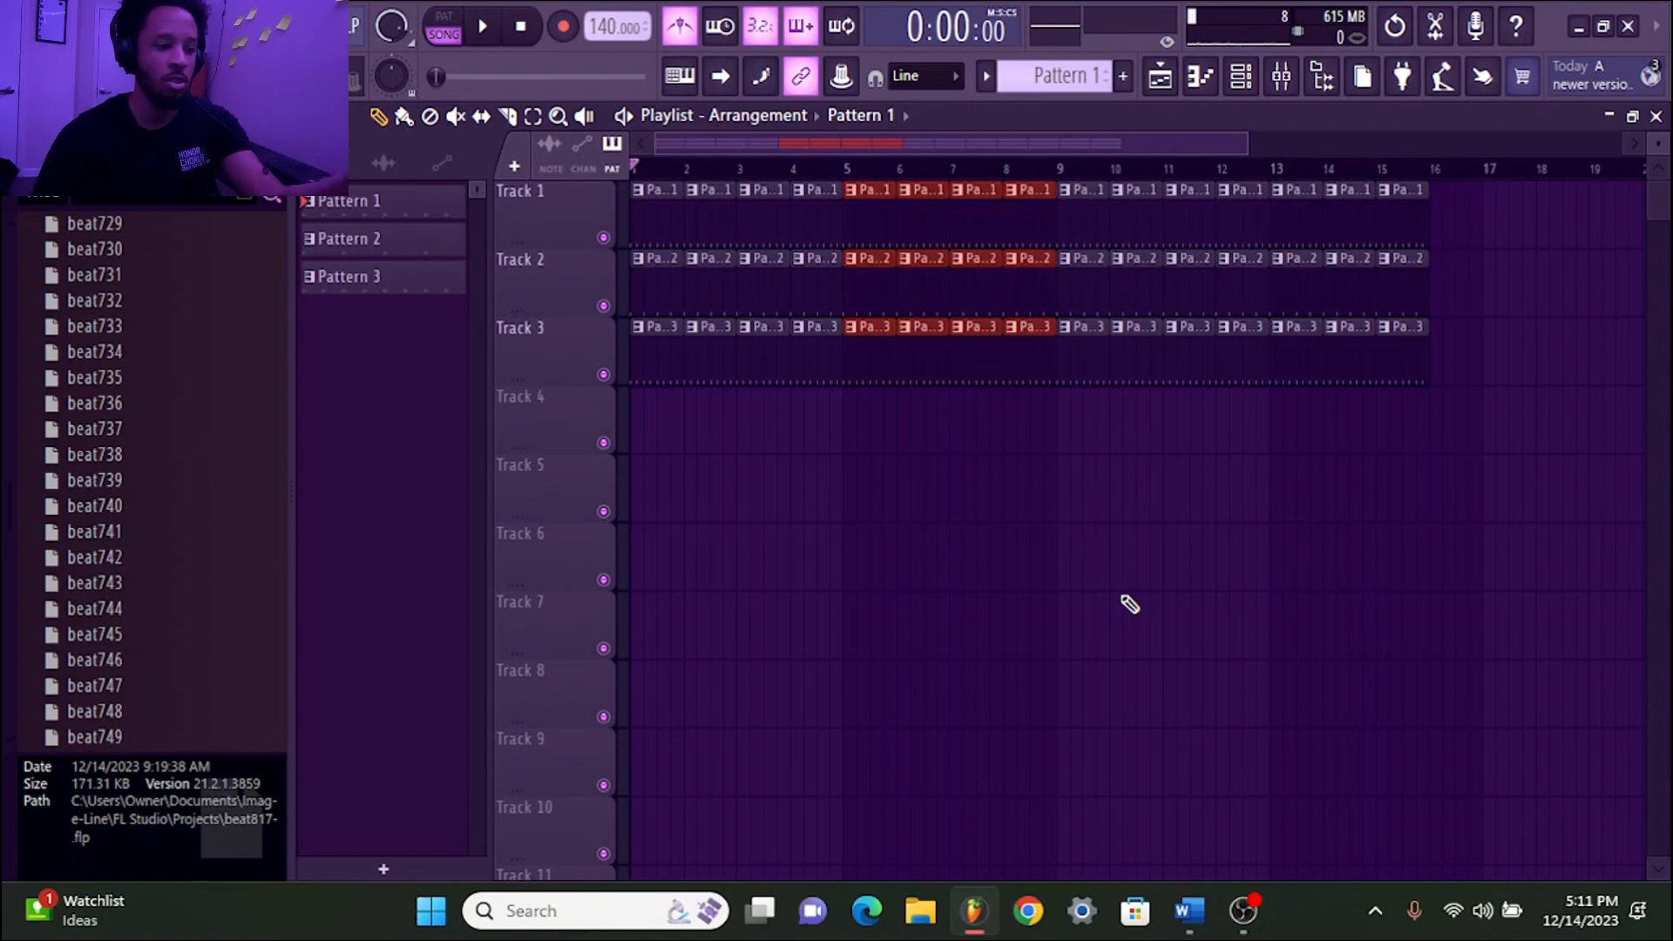
key("shift+i")
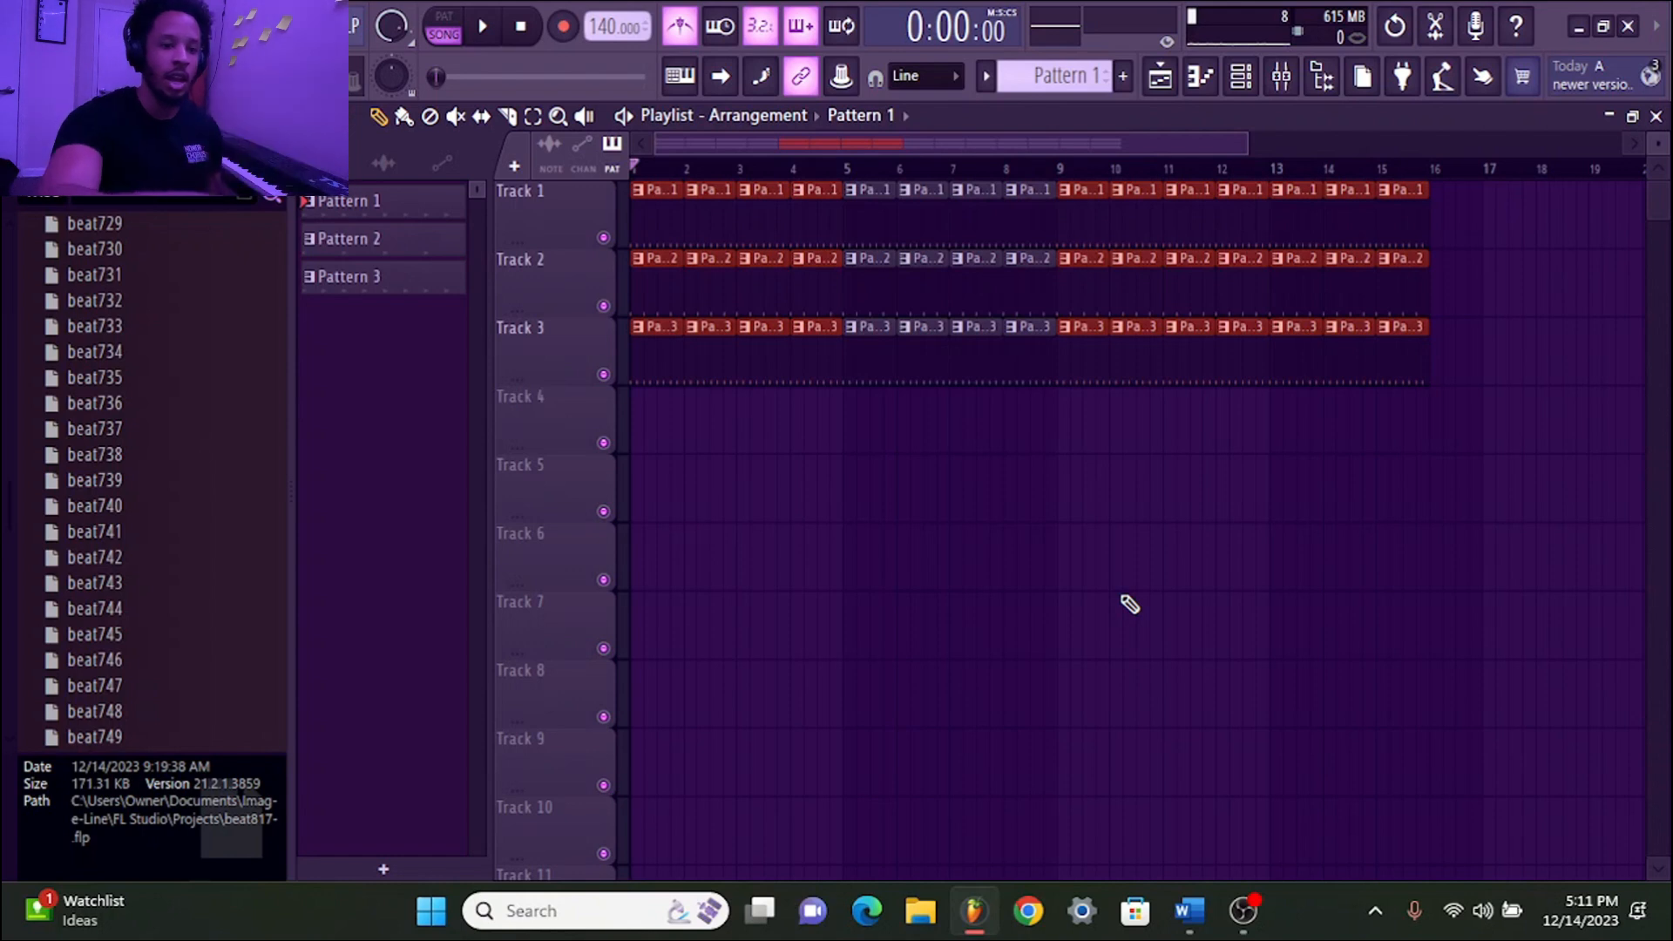
key("Delete")
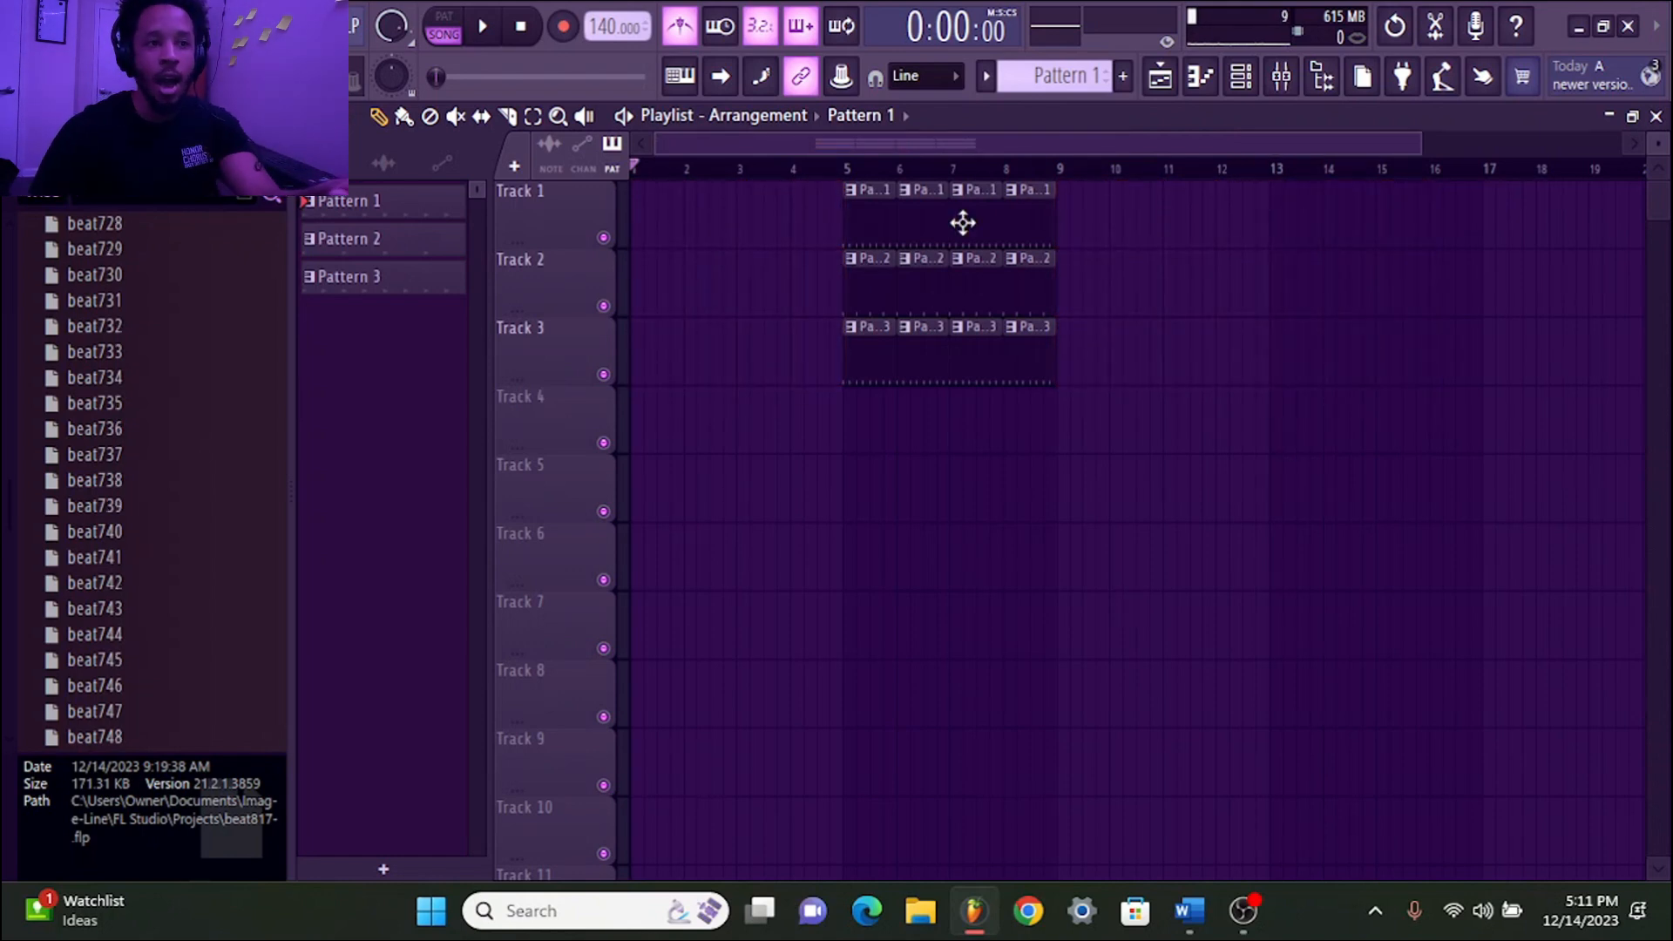
key("ctrl+z")
key("ctrl+z")
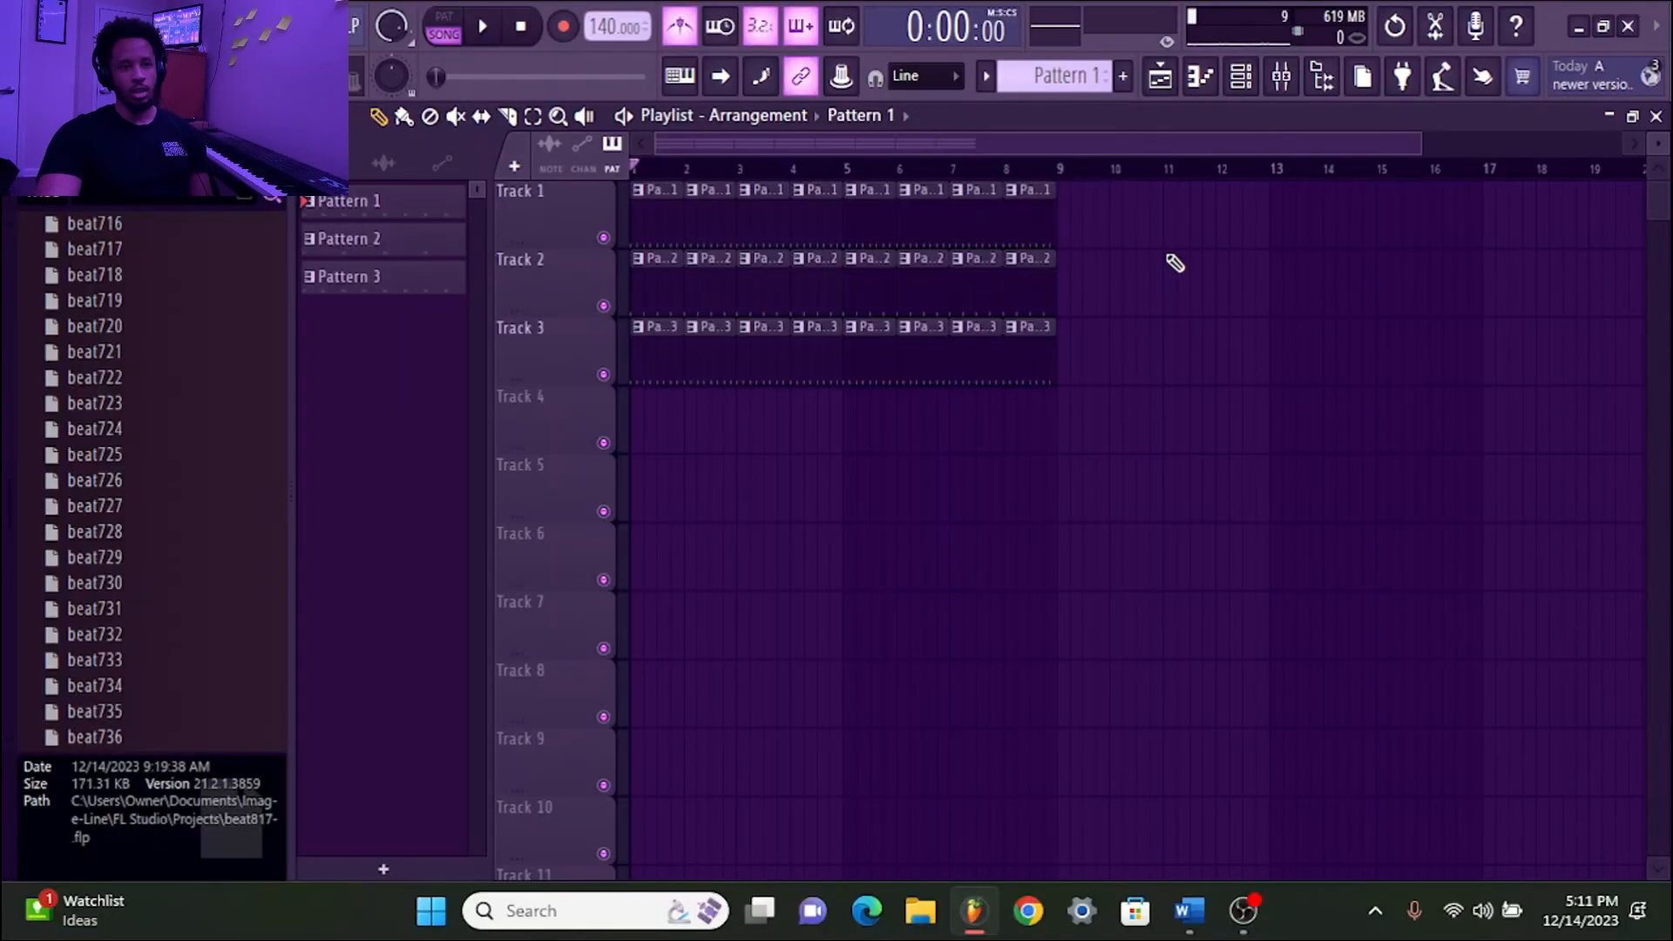
Try muting only the Pattern 2 clips in bars 5–8 on Track 2, and undo the muting
right_click(1175, 290)
left_click_drag(1161, 283, 885, 296)
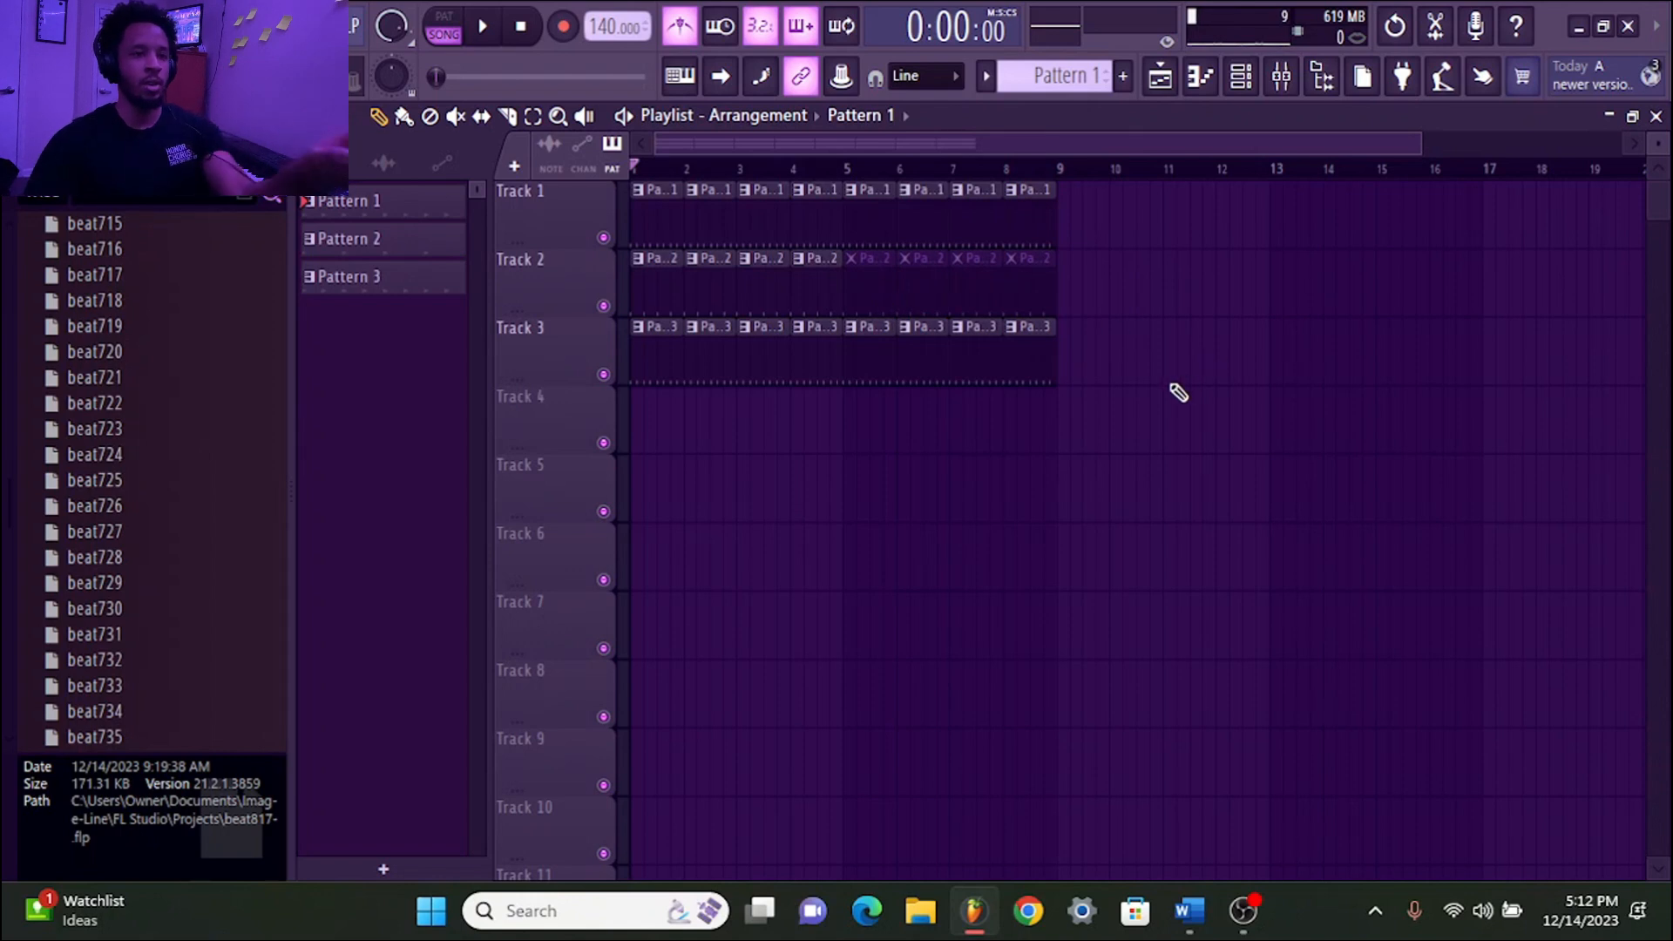
key("ctrl+z")
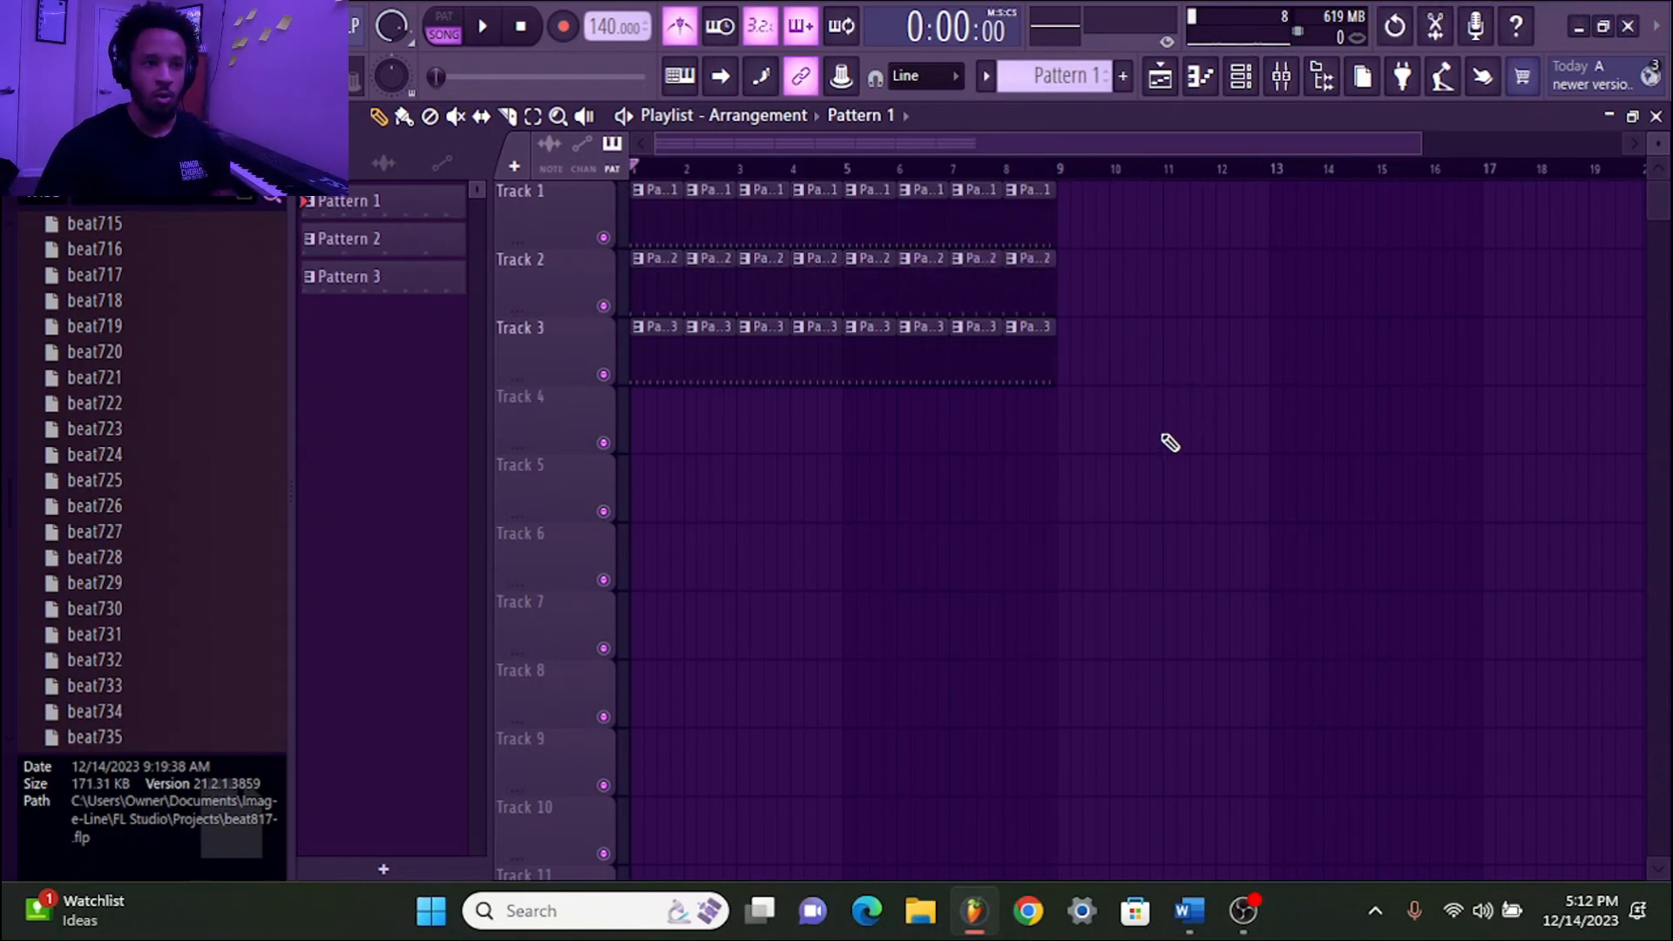
Mute the whole of Track 2 and unmute it again
left_click(604, 307)
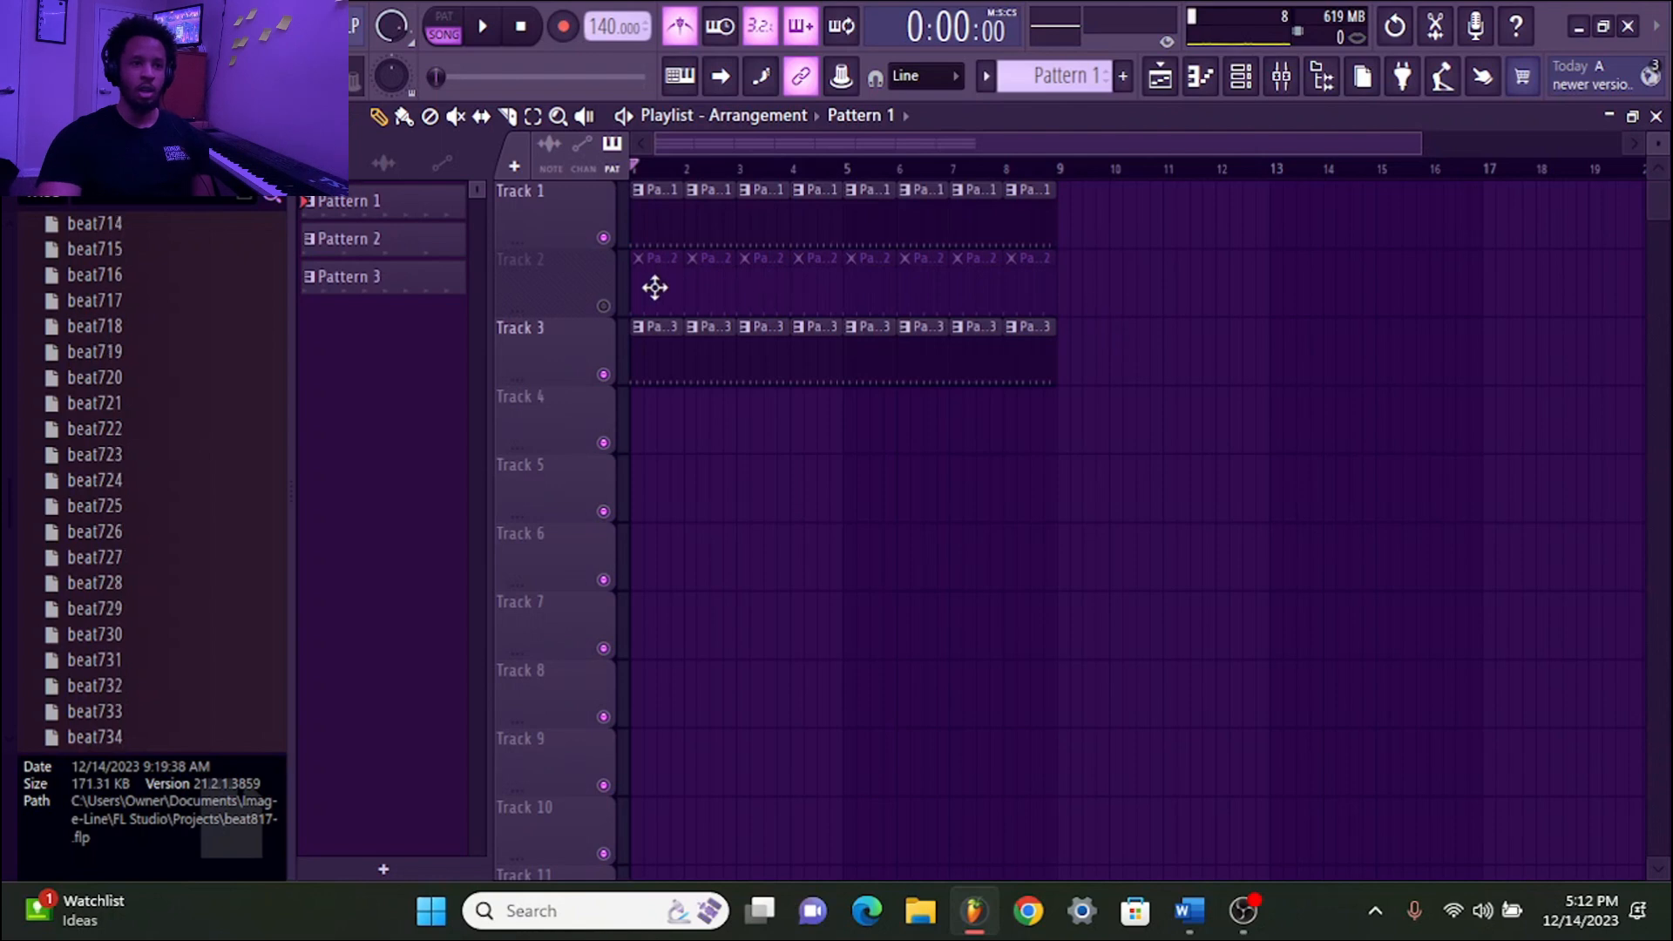
left_click(608, 307)
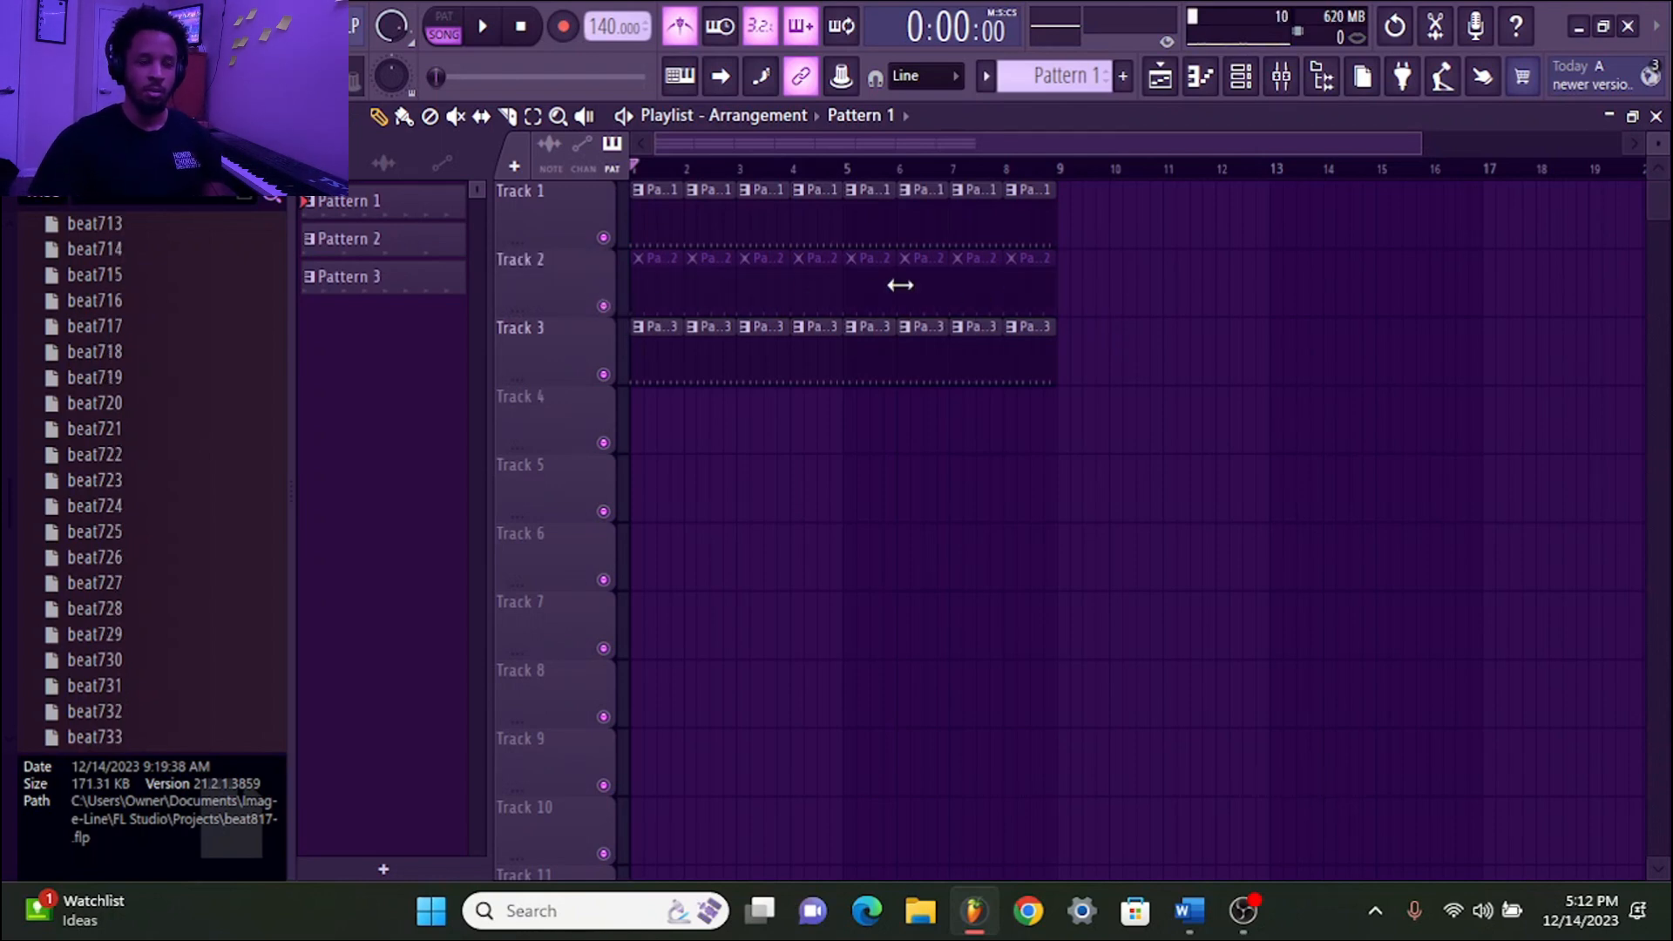
left_click(601, 301)
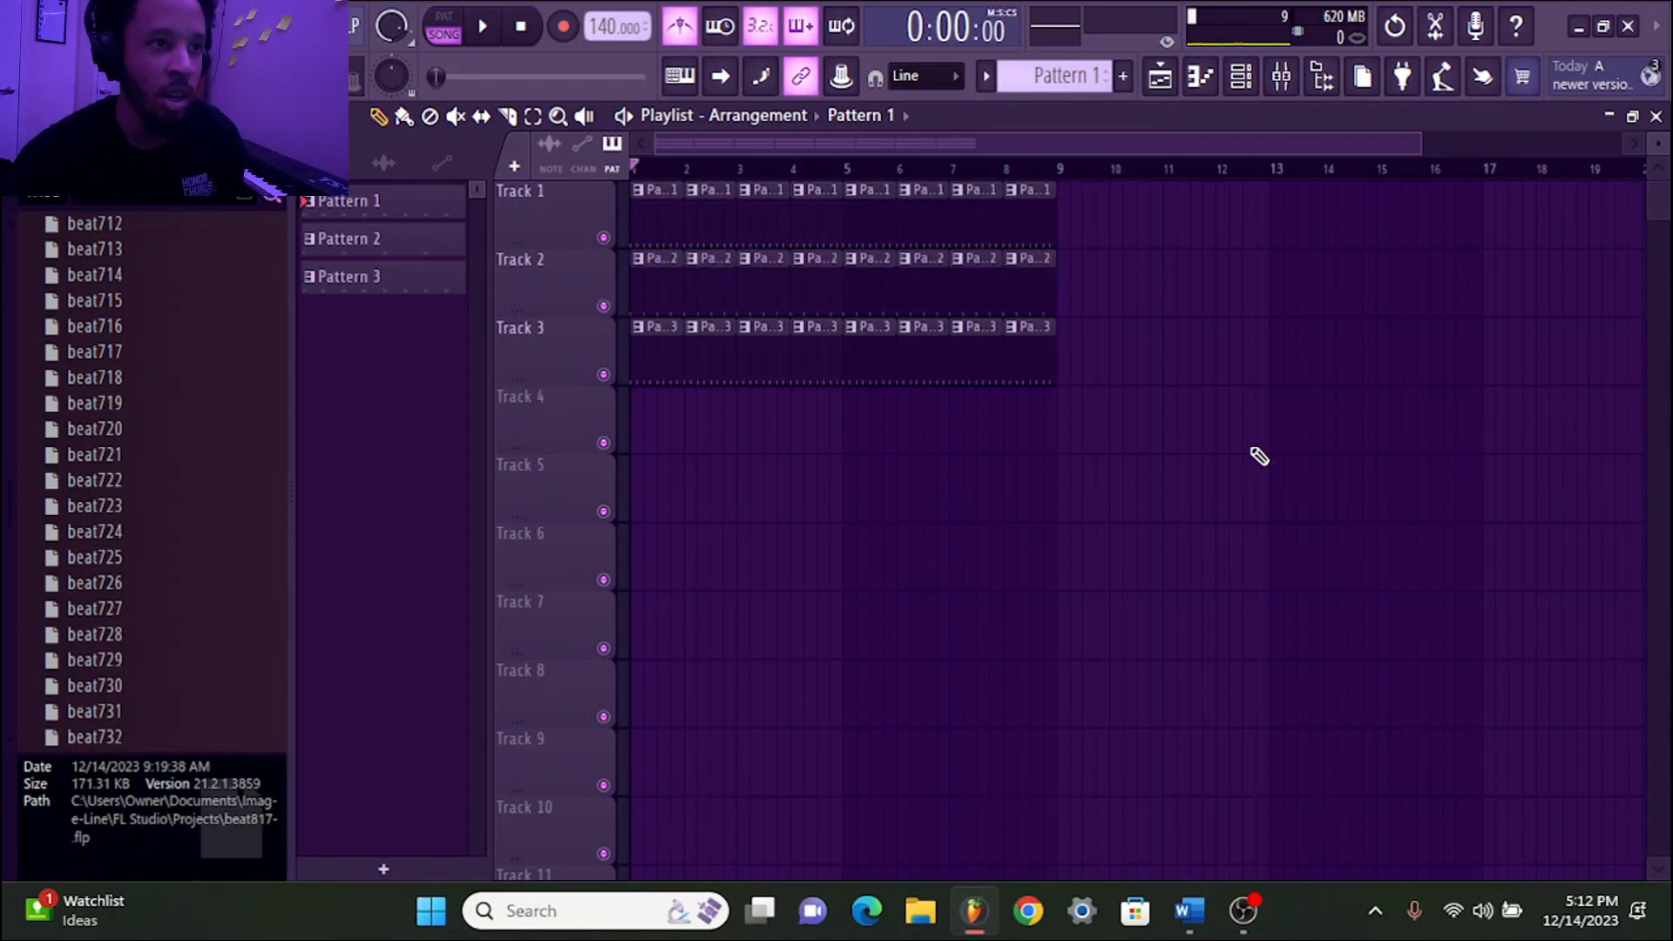
Select the Track 2 clips in bars 5–8, mute the selection and unmute it again, leaving nothing selected
left_click_drag(1090, 311, 864, 252)
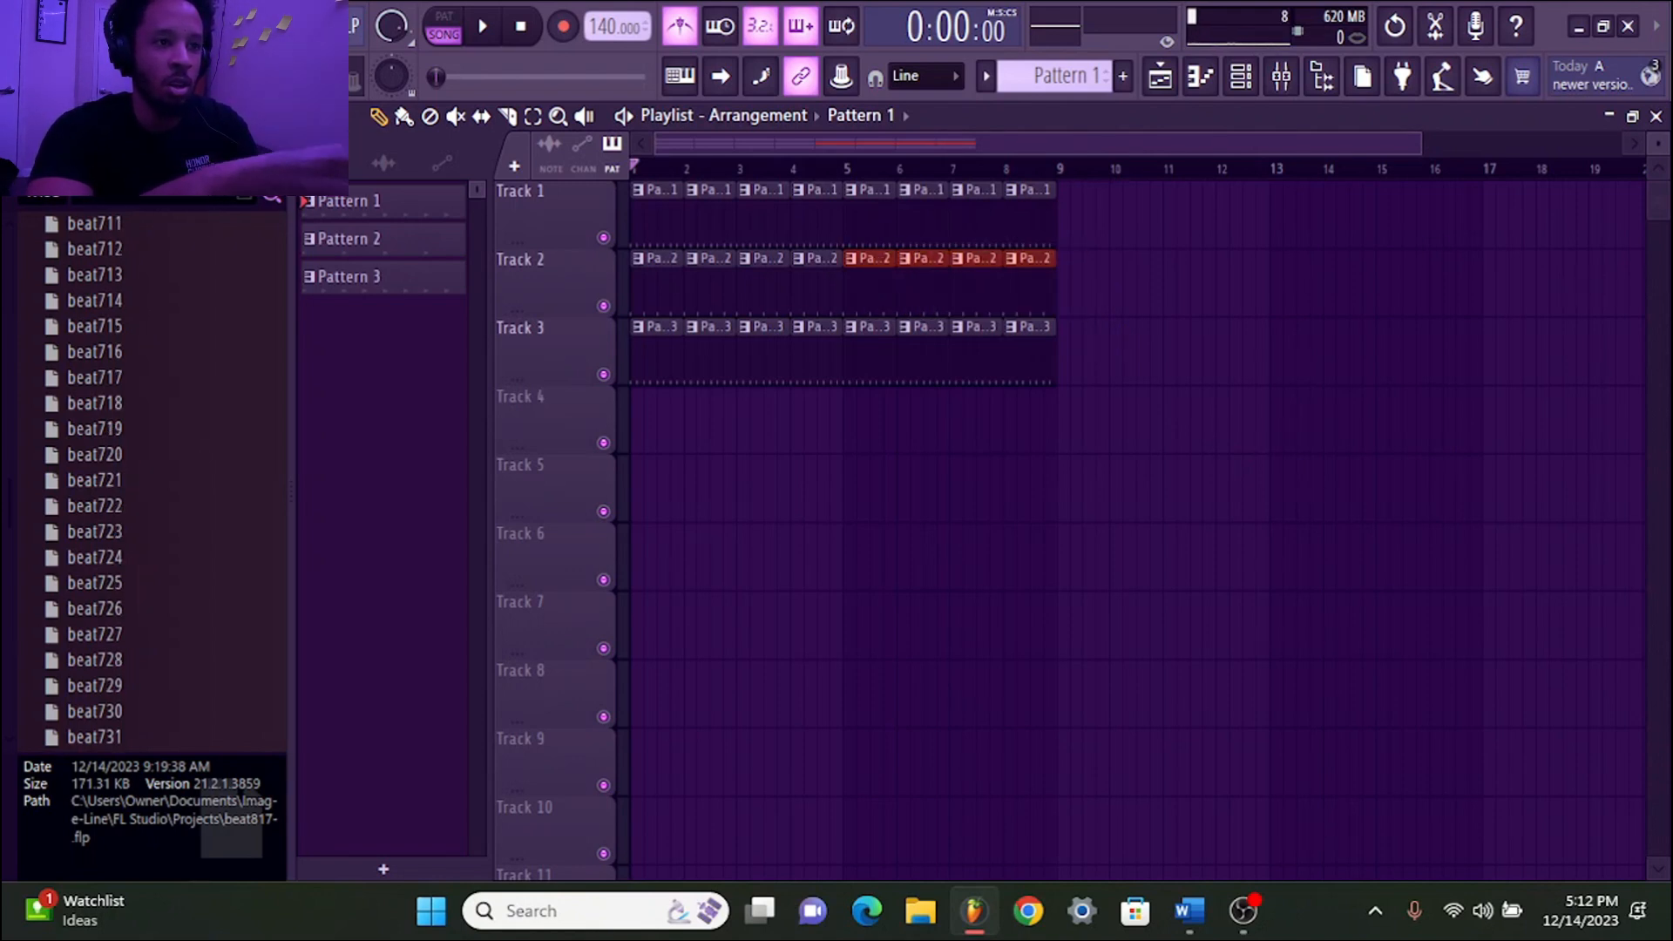
key("alt+m")
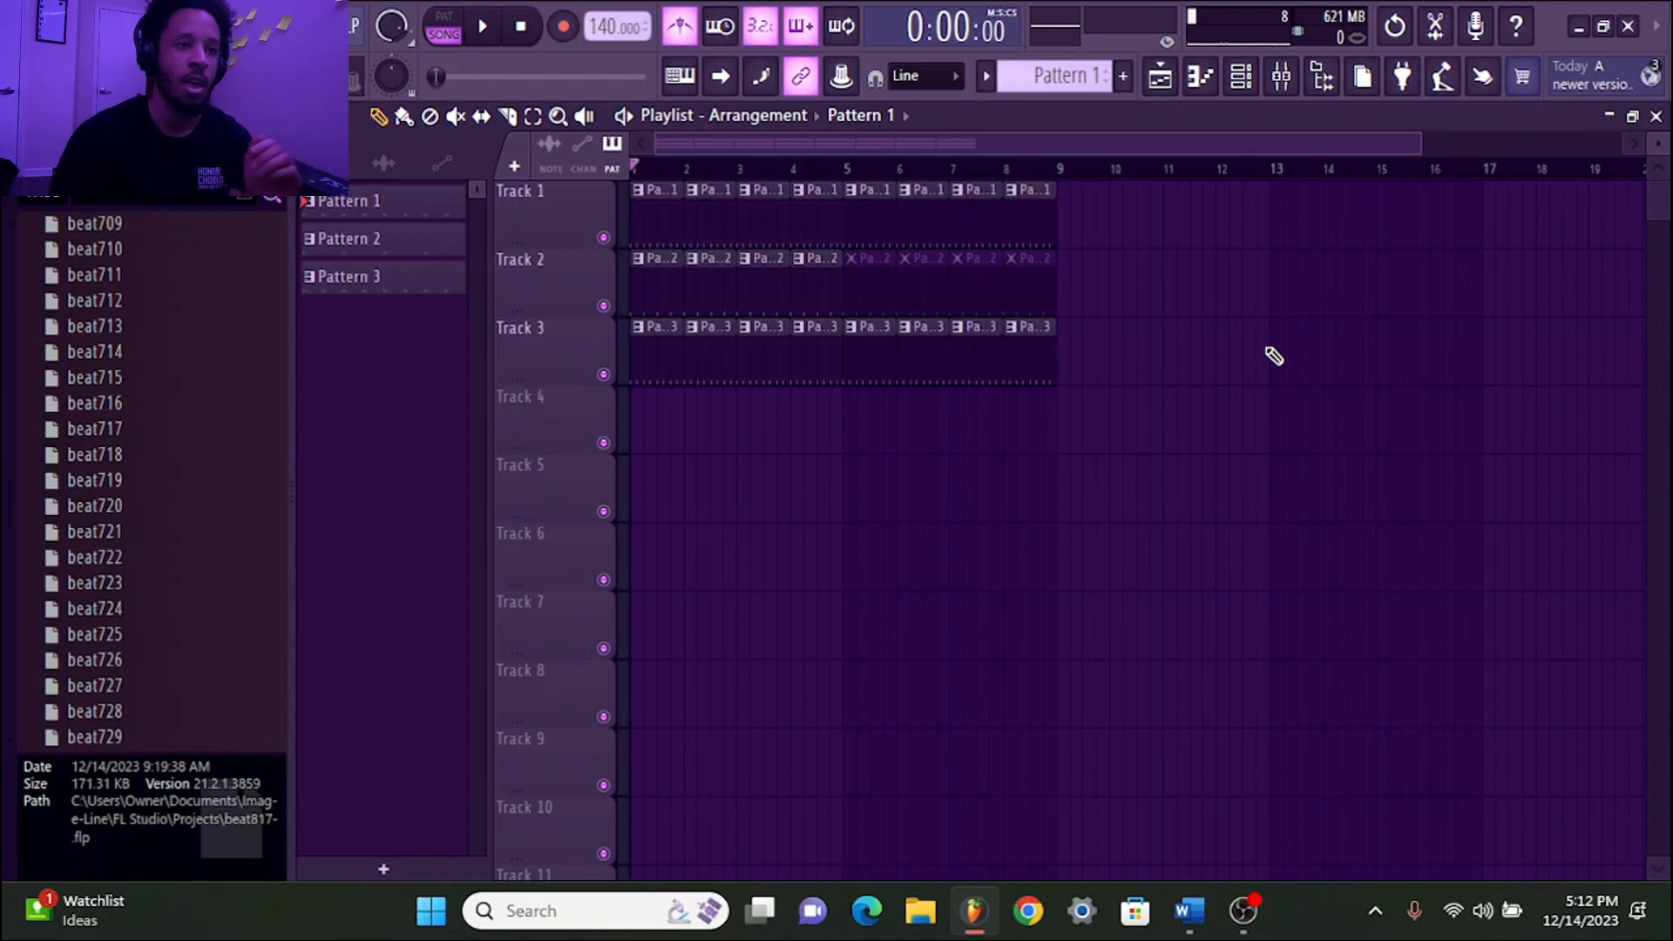
left_click_drag(1133, 262, 861, 305)
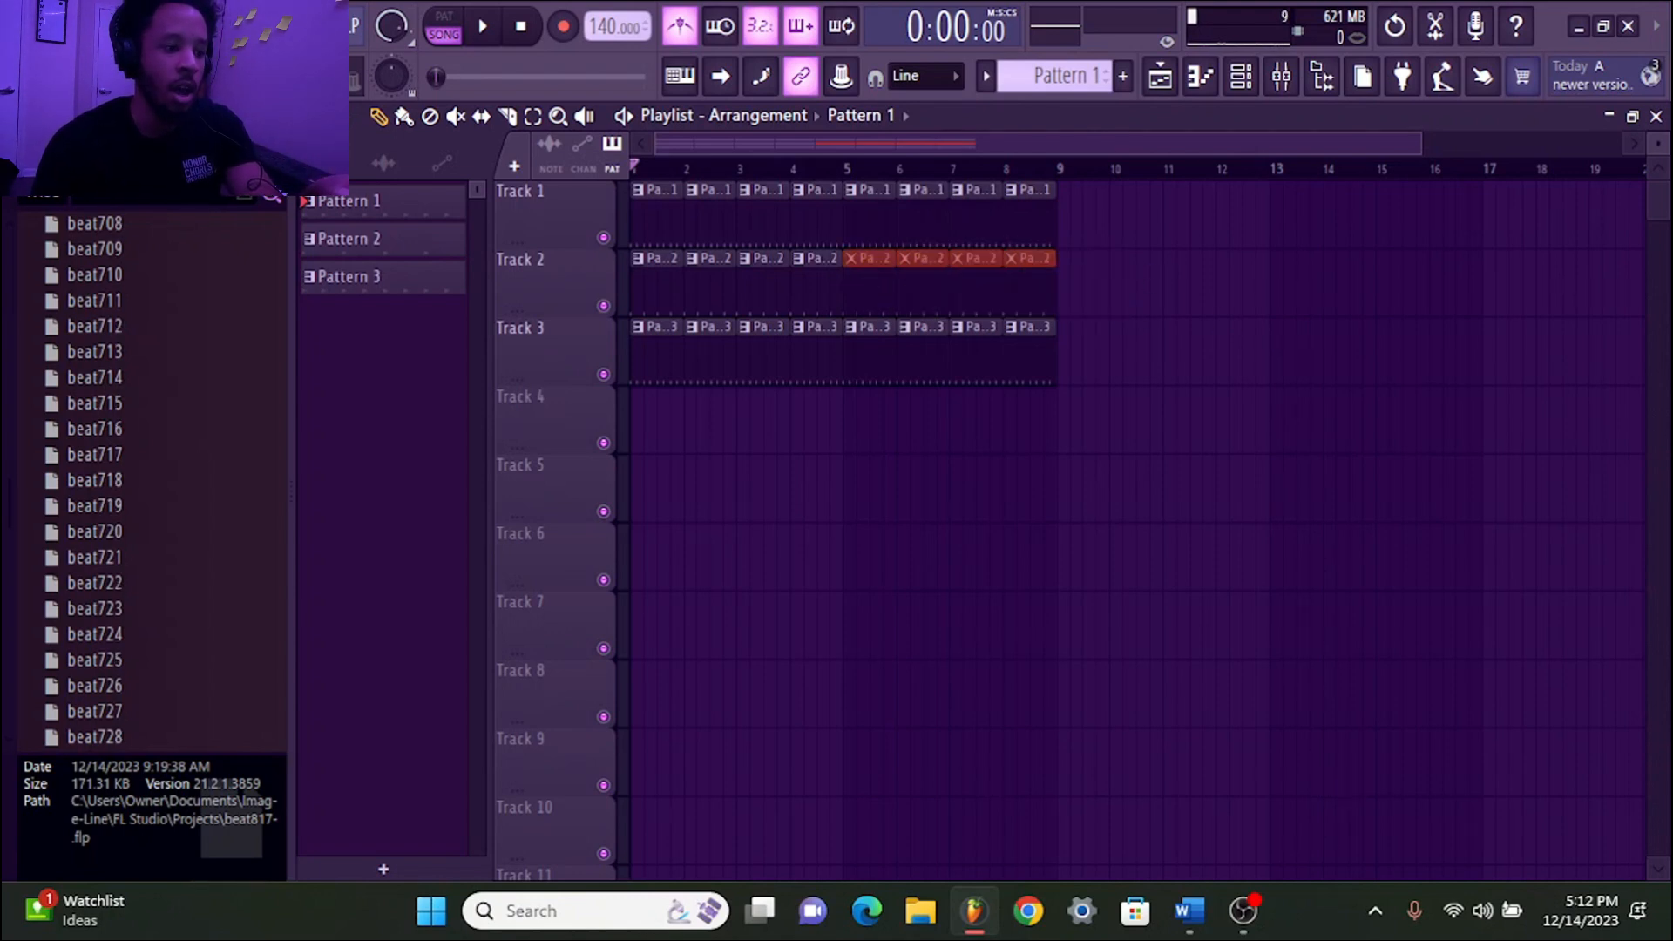
key("shift+alt+m")
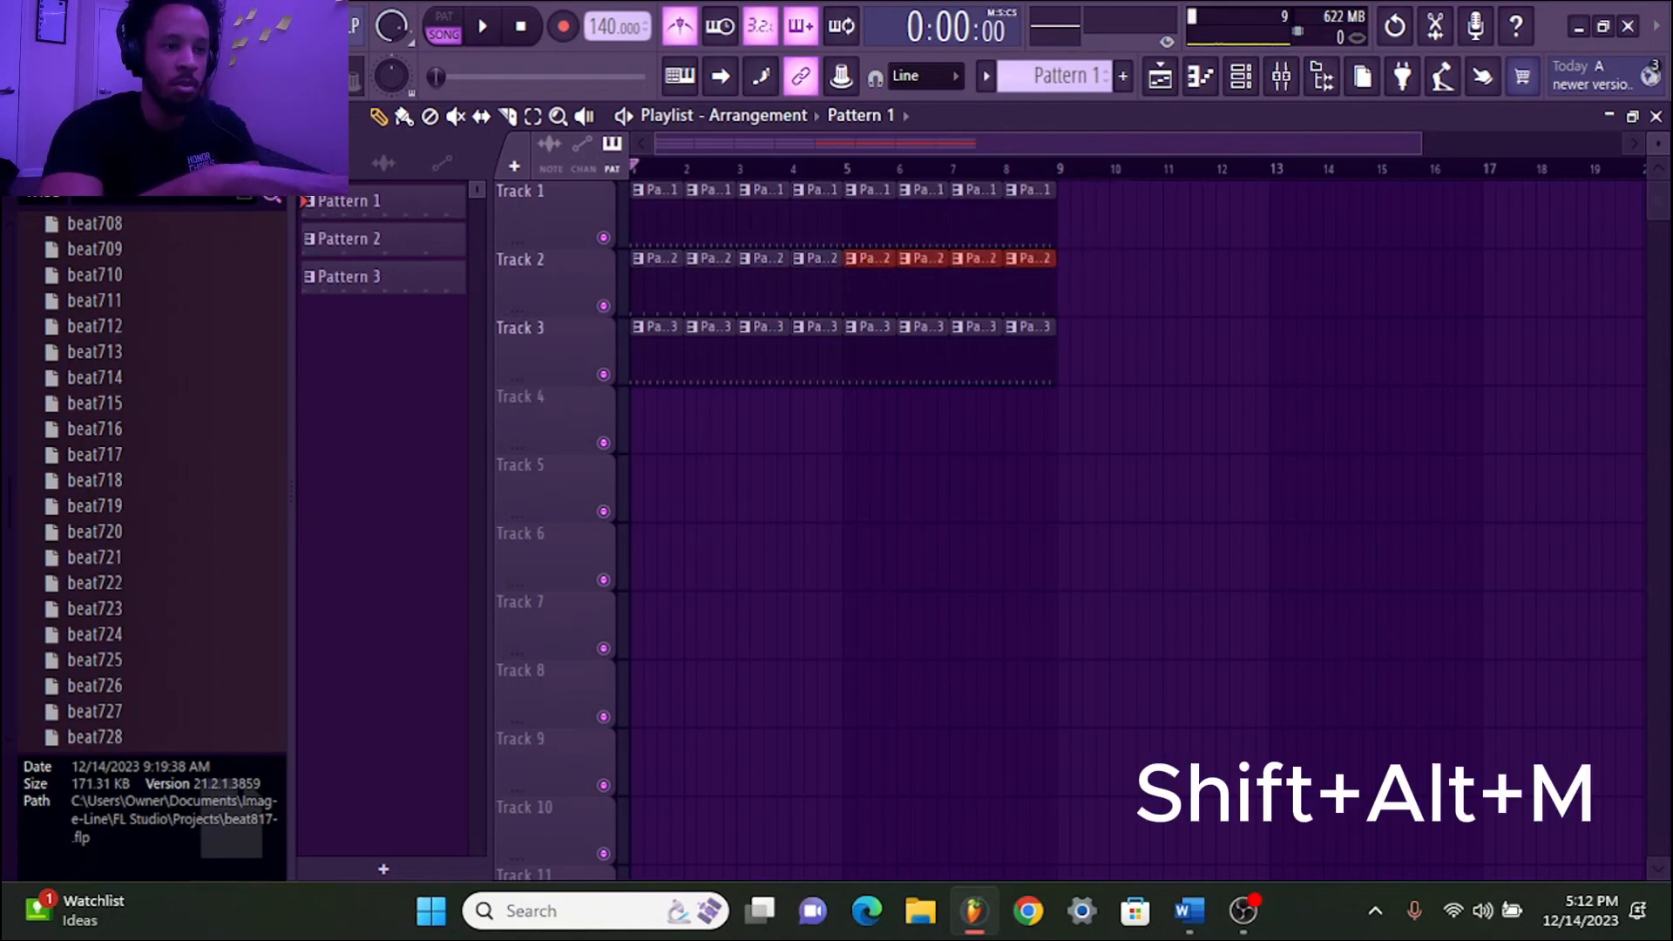
left_click(1587, 473, "ctrl")
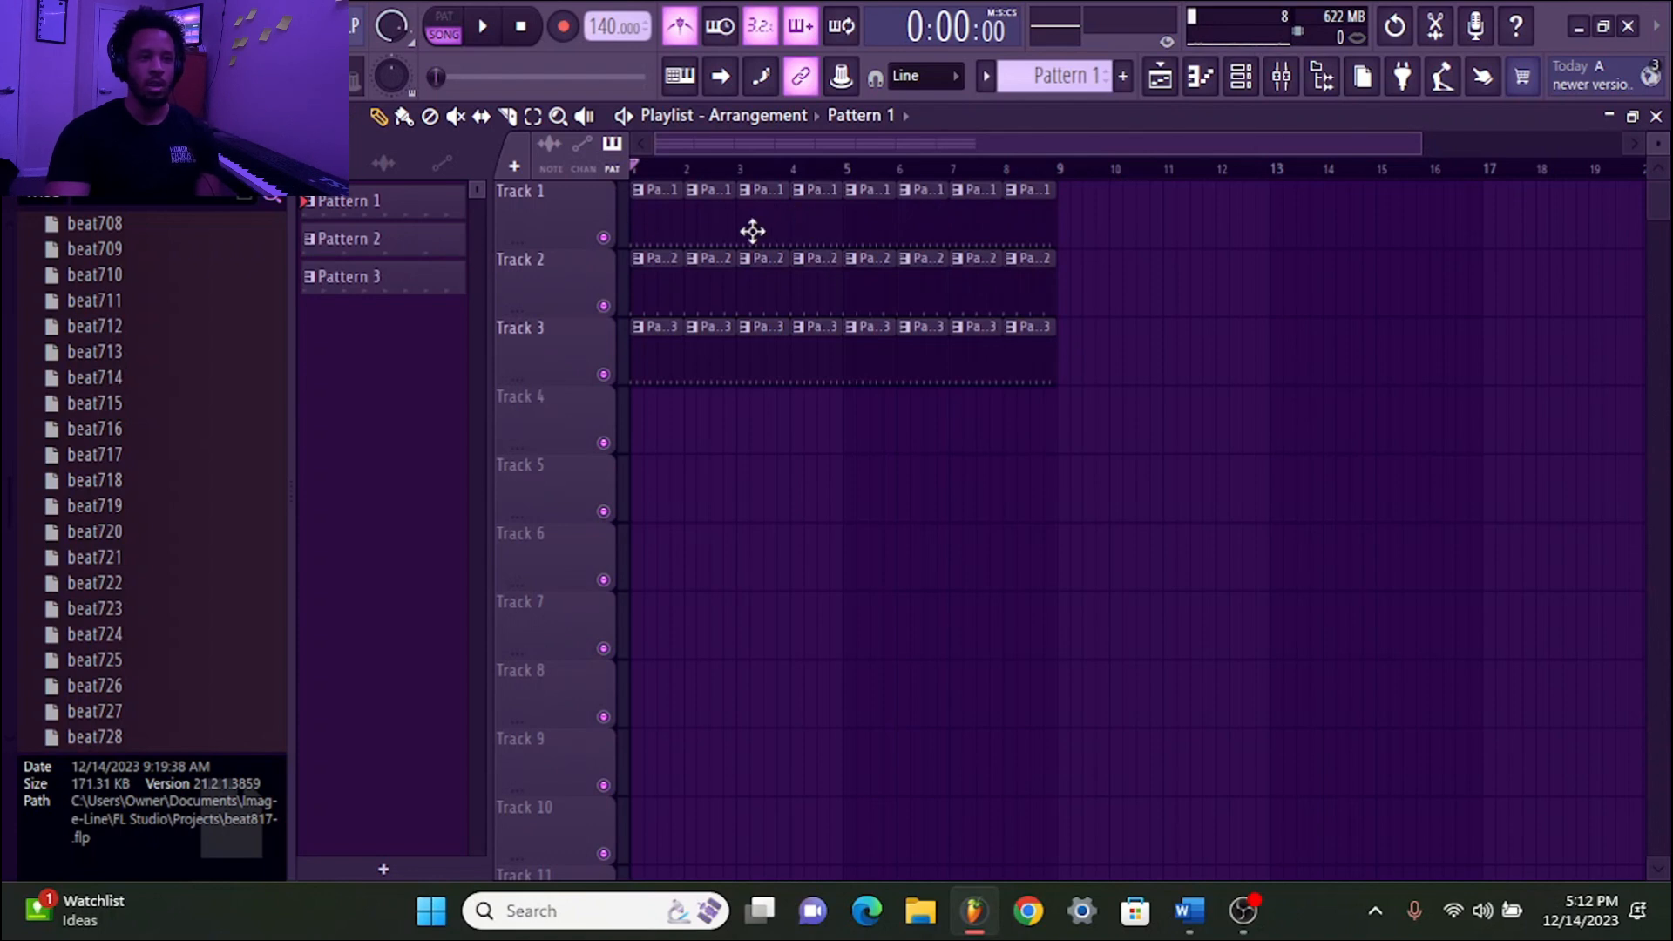
Scatter additional Pattern 1 clips at various positions in the empty playlist area around Tracks 2–9
left_click(731, 560)
left_click(862, 555)
left_click(954, 493)
left_click(1127, 567)
left_click(1090, 691)
left_click(1236, 756)
left_click(1448, 625)
left_click(1457, 490)
Pick up Pattern 2 from its Track 2 clip and scatter copies at various positions on Tracks 9–12
left_click(937, 301)
scroll(758, 532, "down", 4)
left_click(731, 583)
left_click(963, 650)
left_click(1058, 691)
left_click(1191, 615)
left_click(1278, 607)
left_click(1437, 586)
left_click(1537, 469)
double_click(1538, 469)
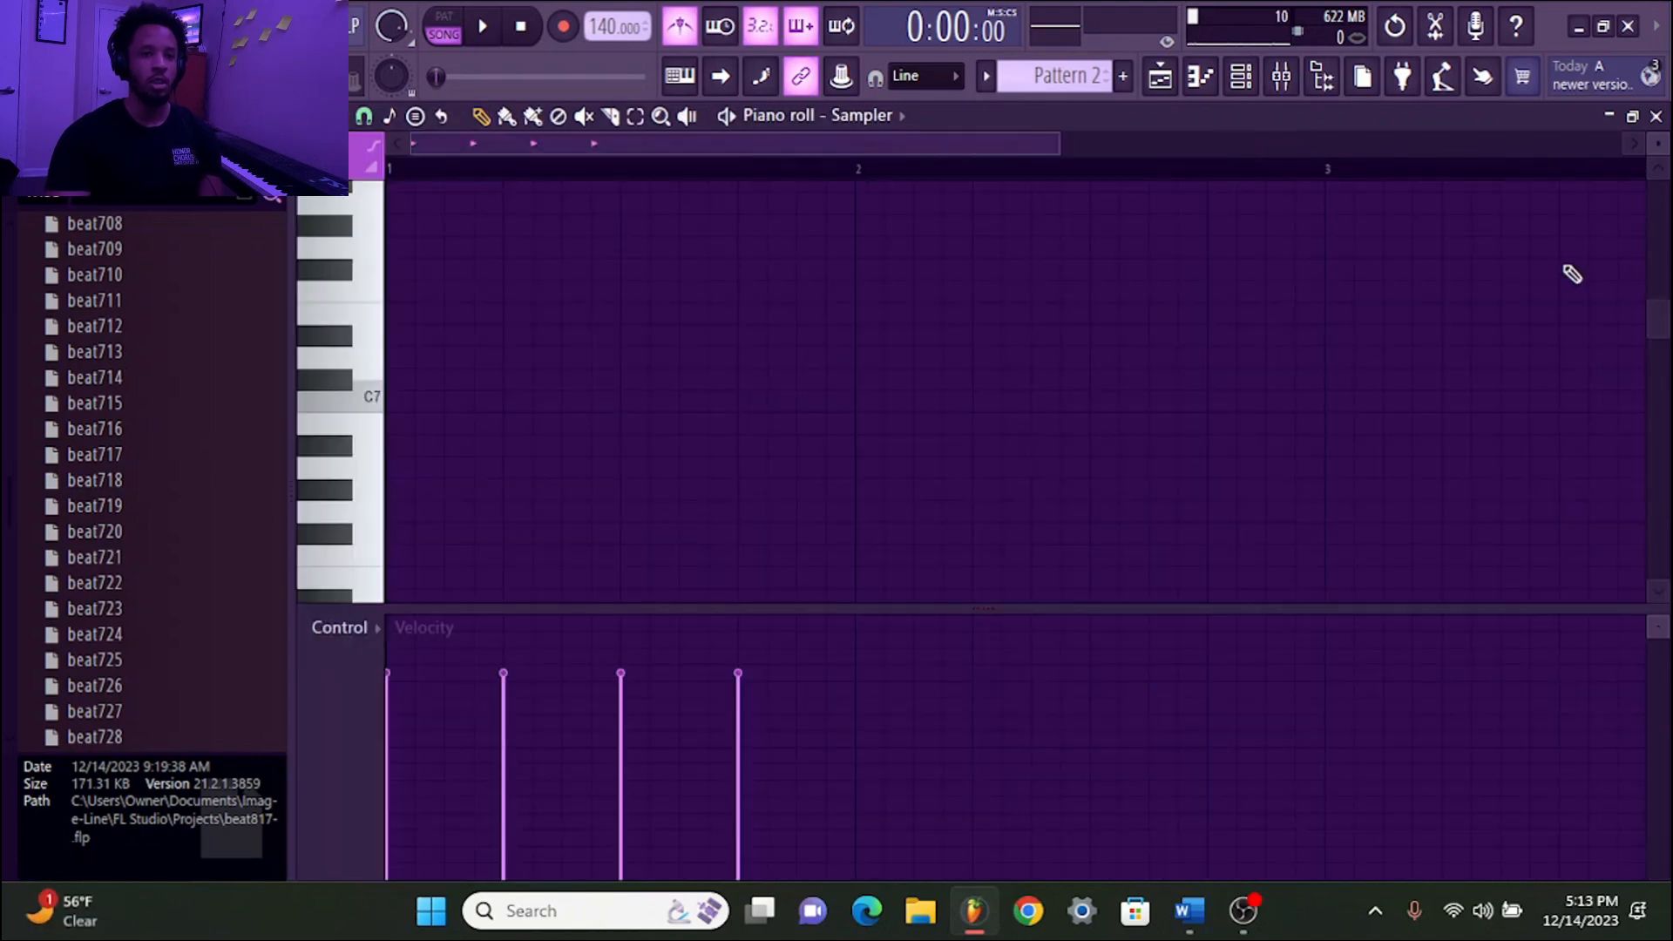
left_click(1657, 115)
Select every Pattern 1 clip in the playlist by matching a Track 1 clip, and delete them all
scroll(1372, 486, "up", 3)
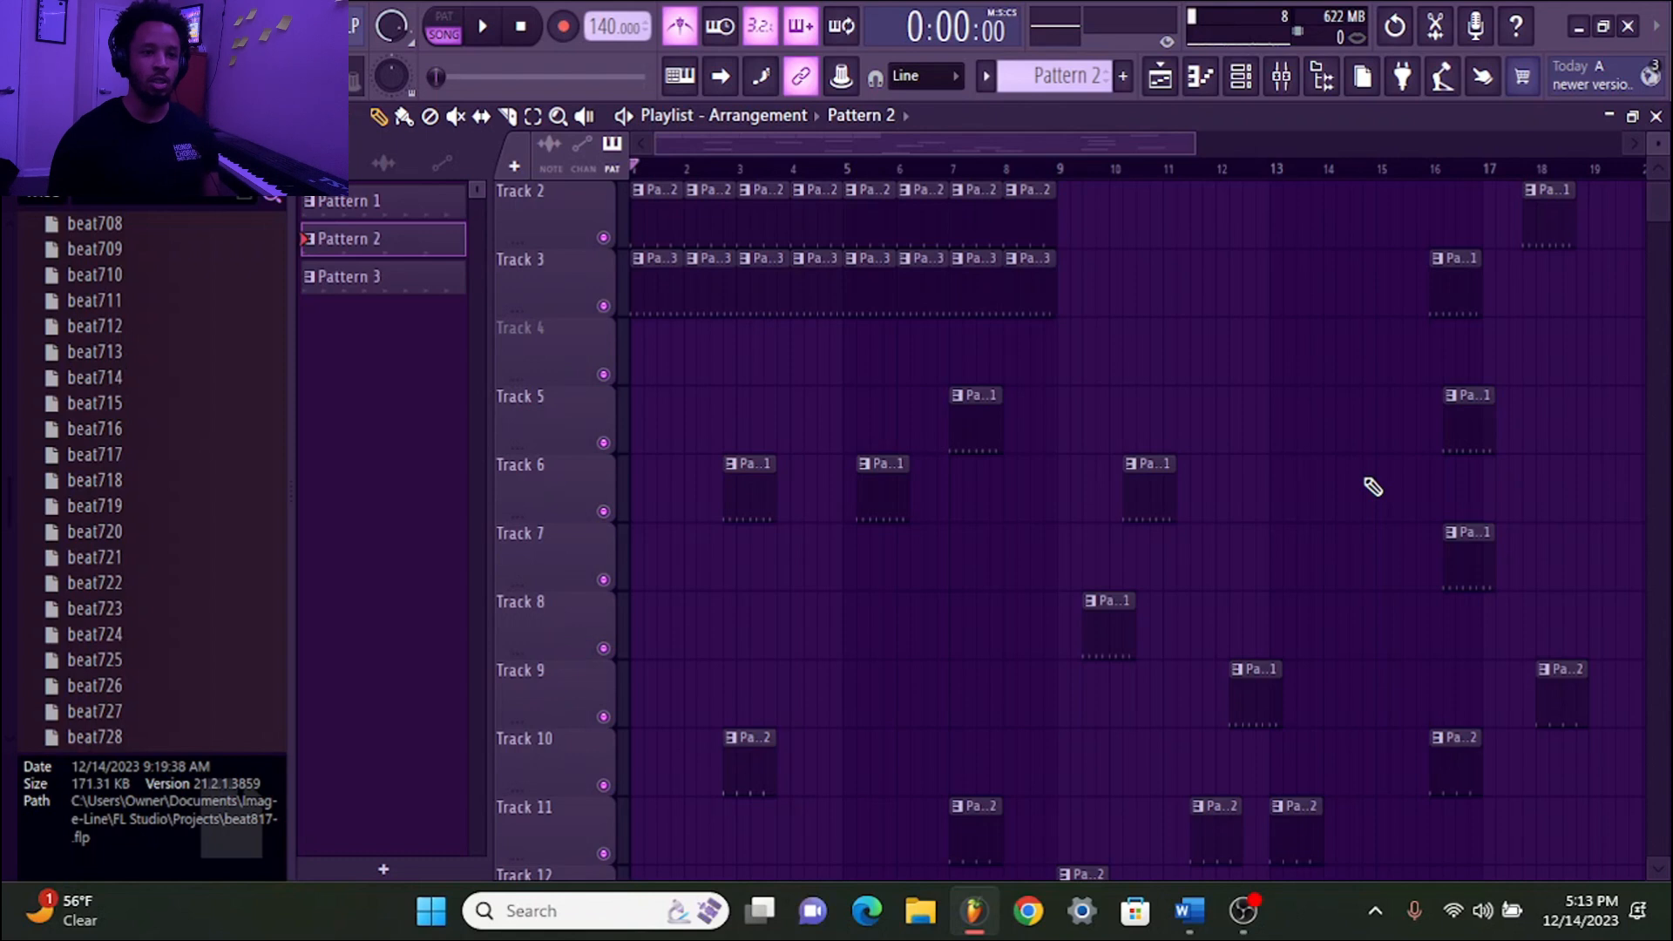
scroll(1374, 487, "down", 3)
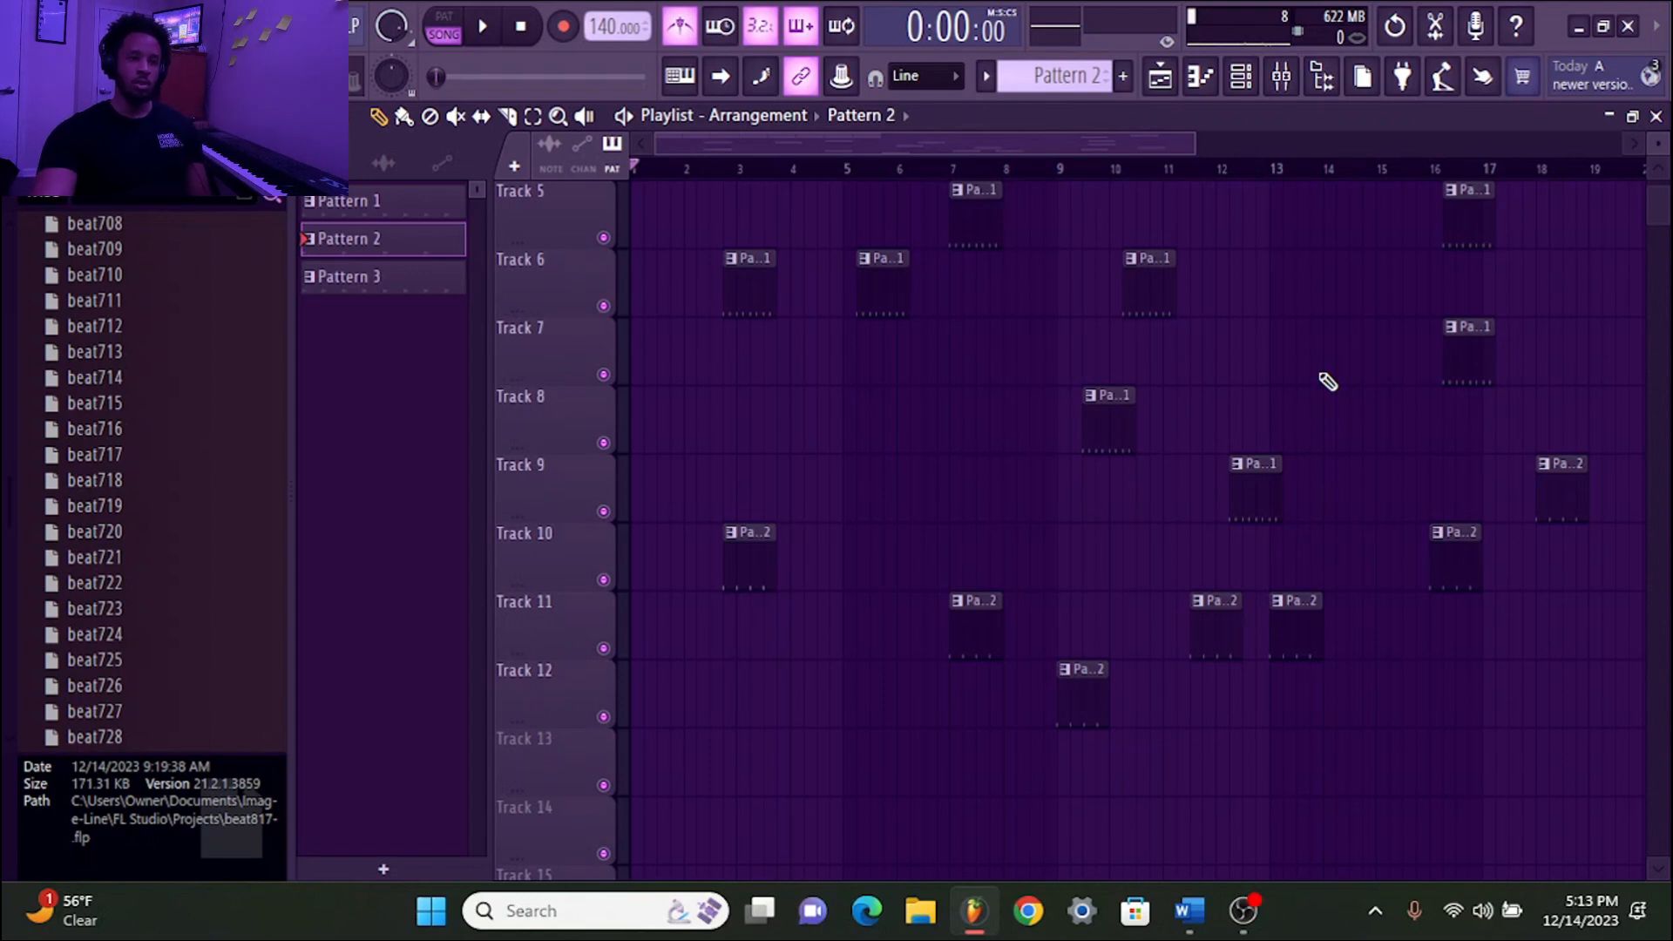
scroll(1327, 381, "up", 4)
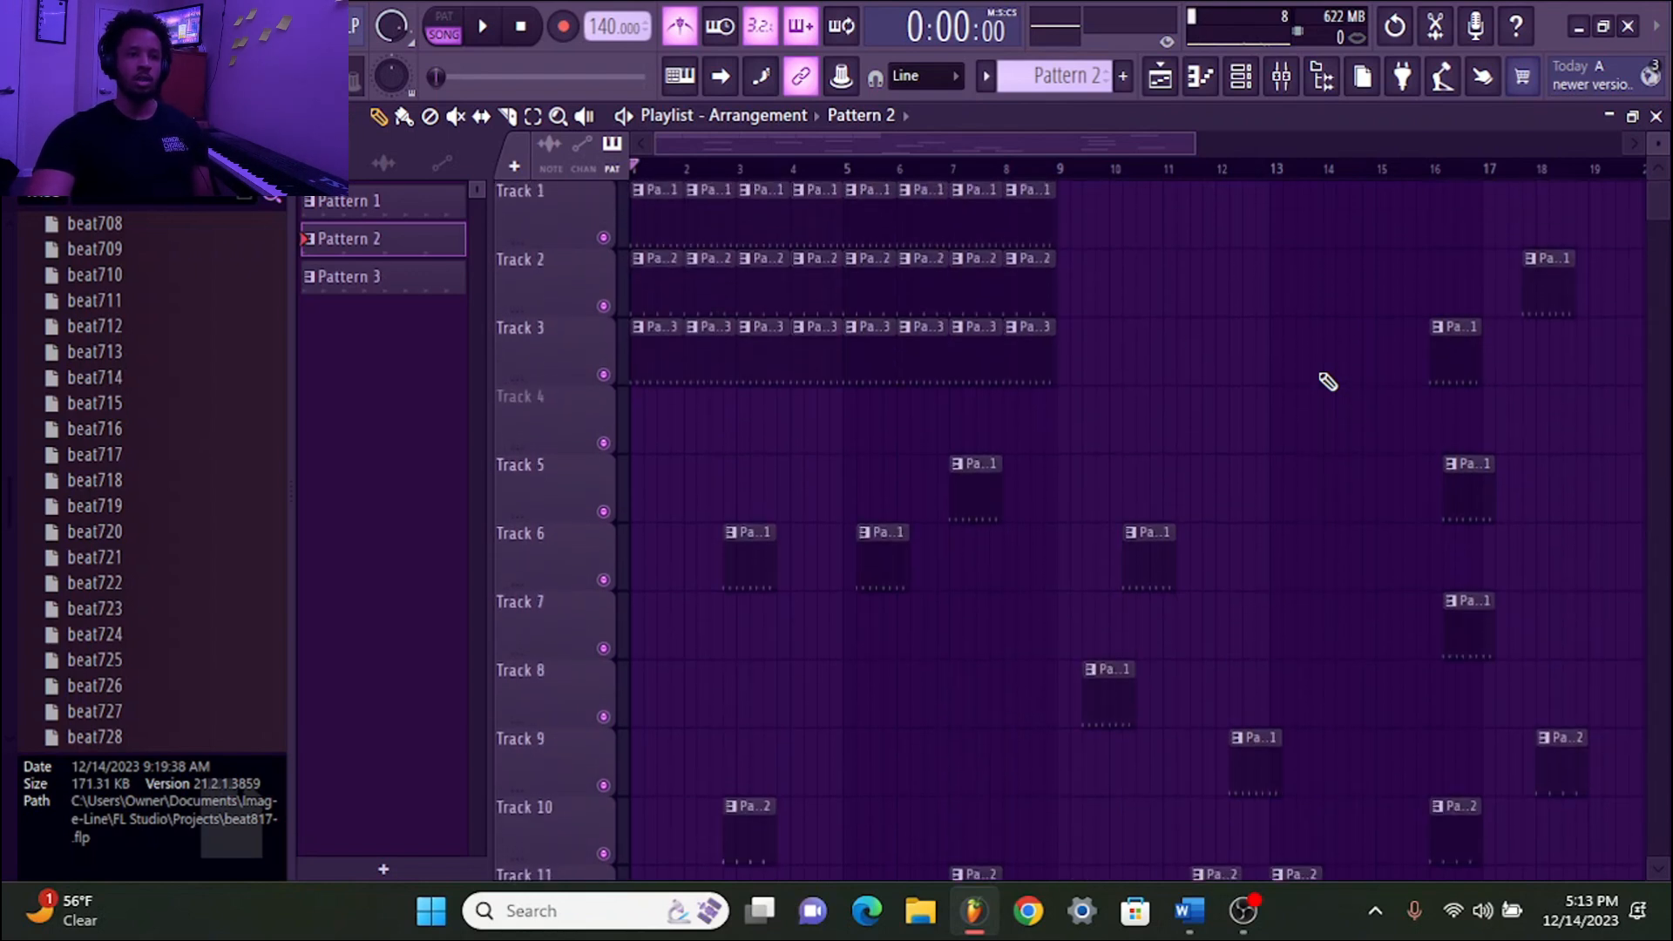
left_click(881, 215)
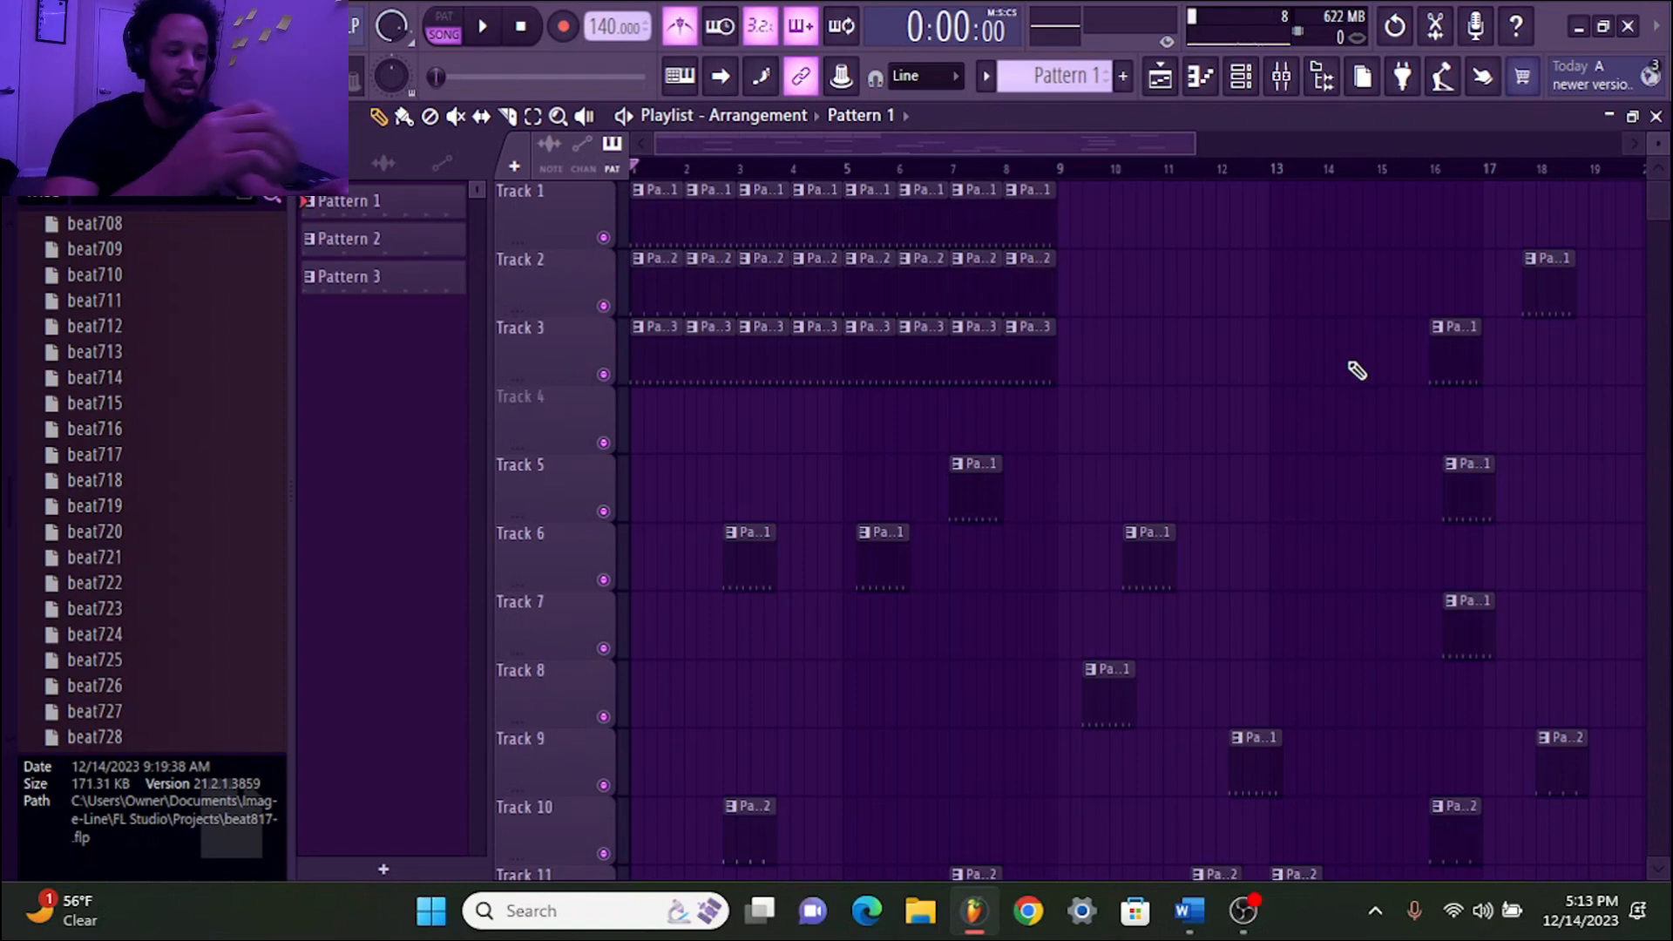
key("shift+c")
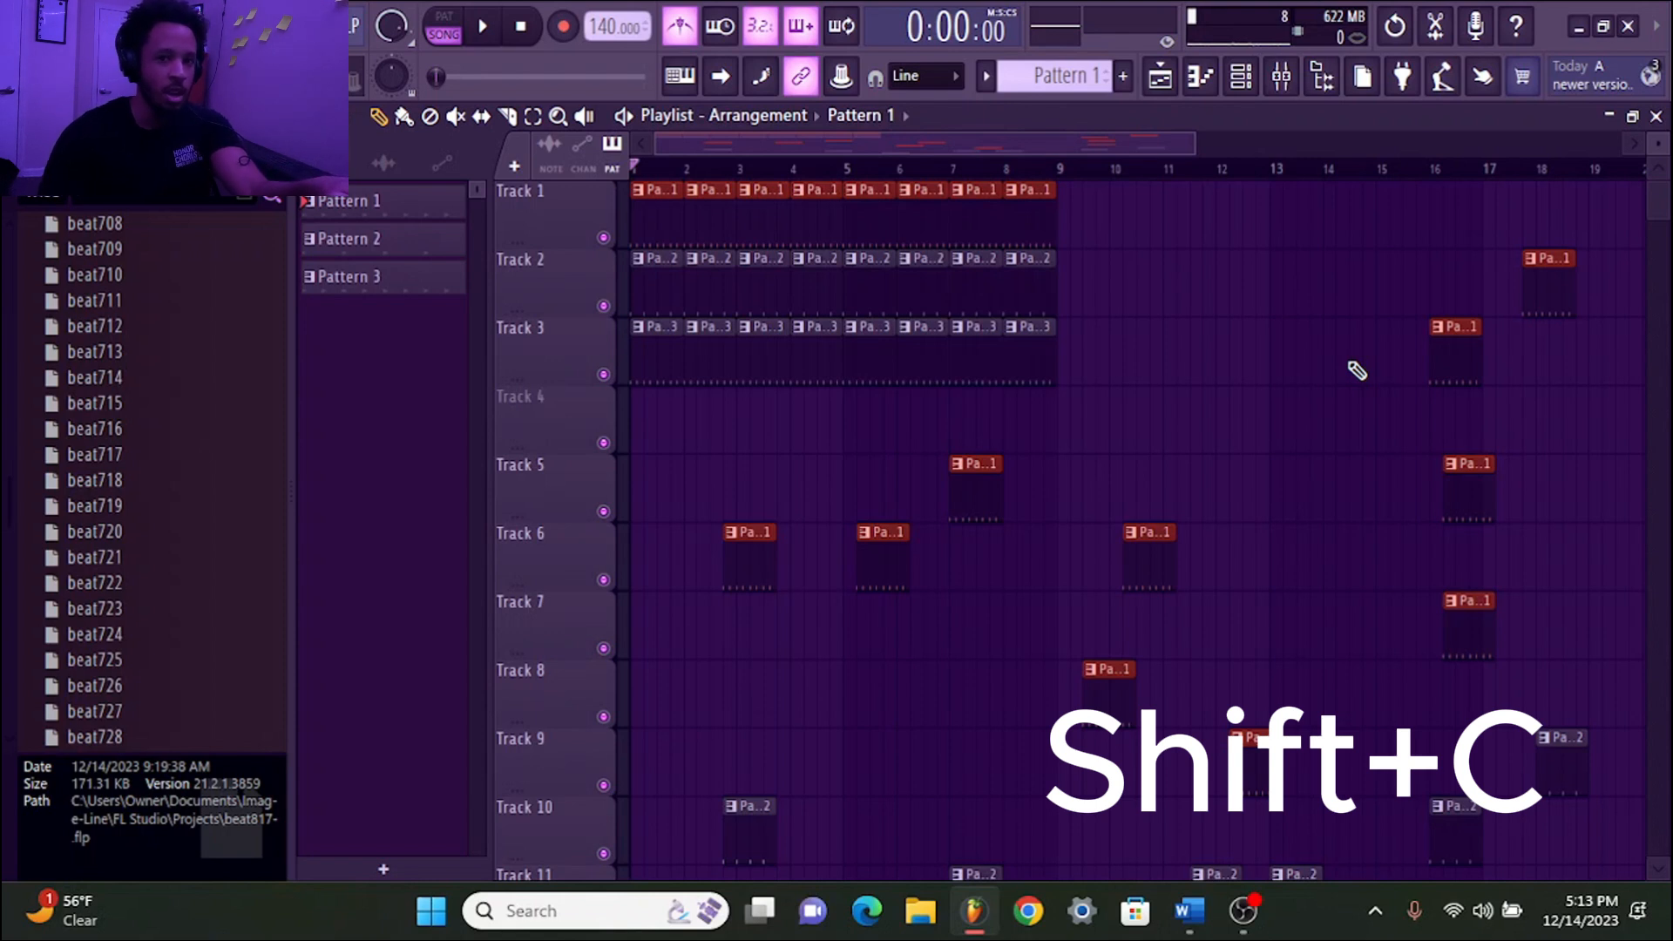
scroll(1399, 392, "down", 2)
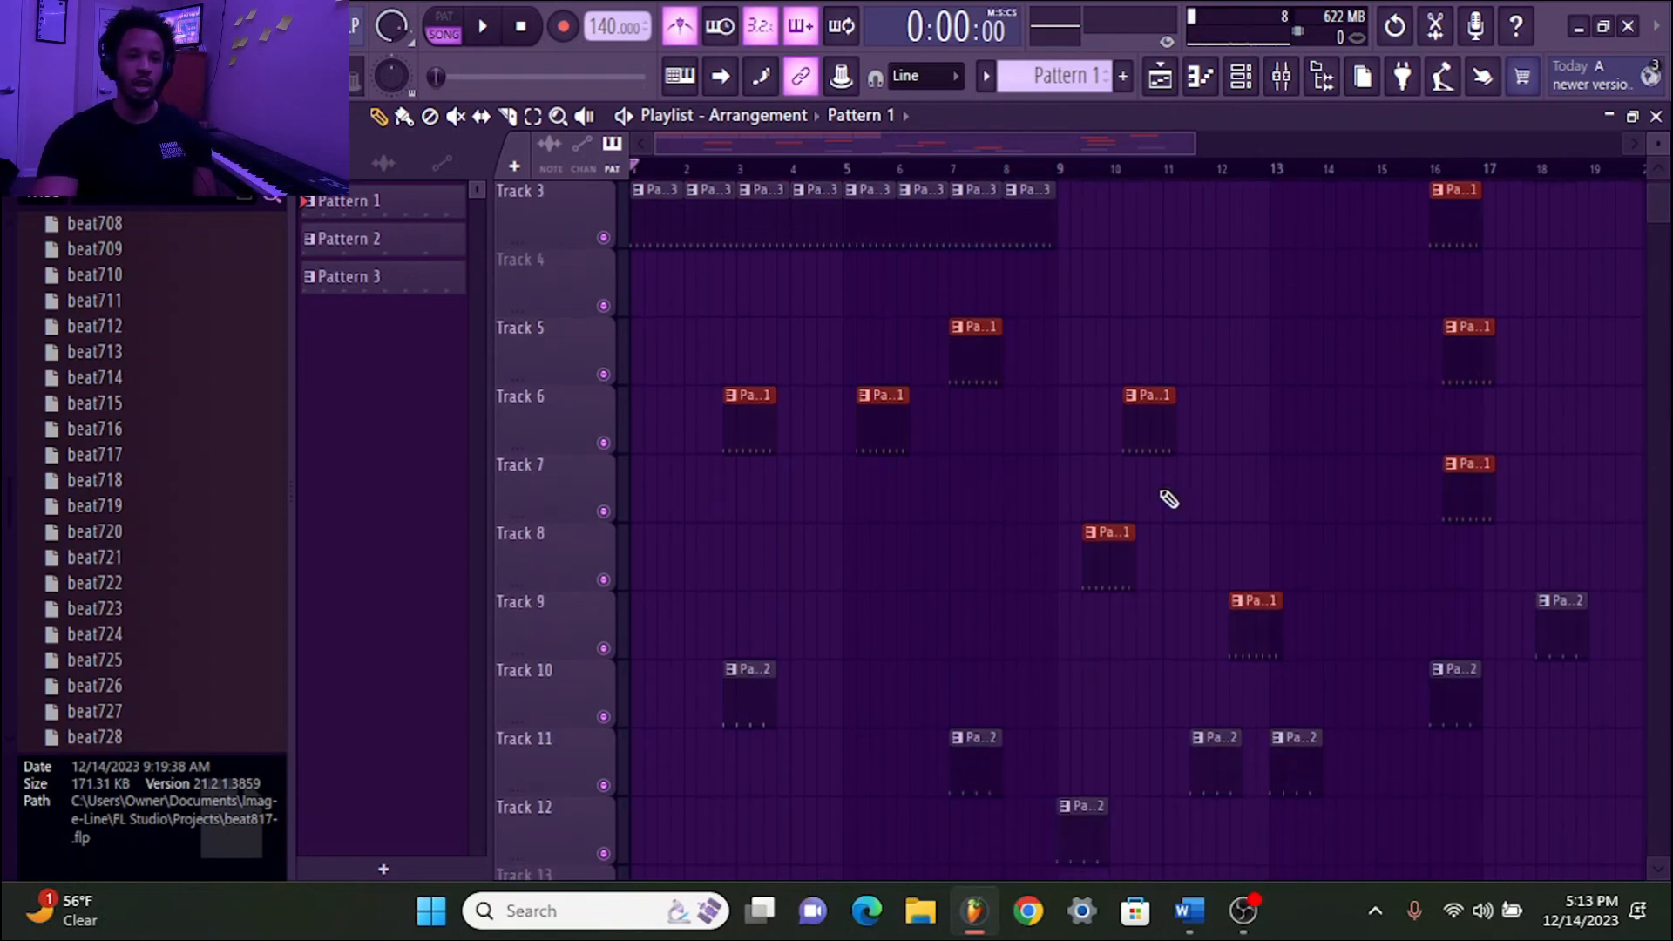
scroll(1377, 400, "up", 2)
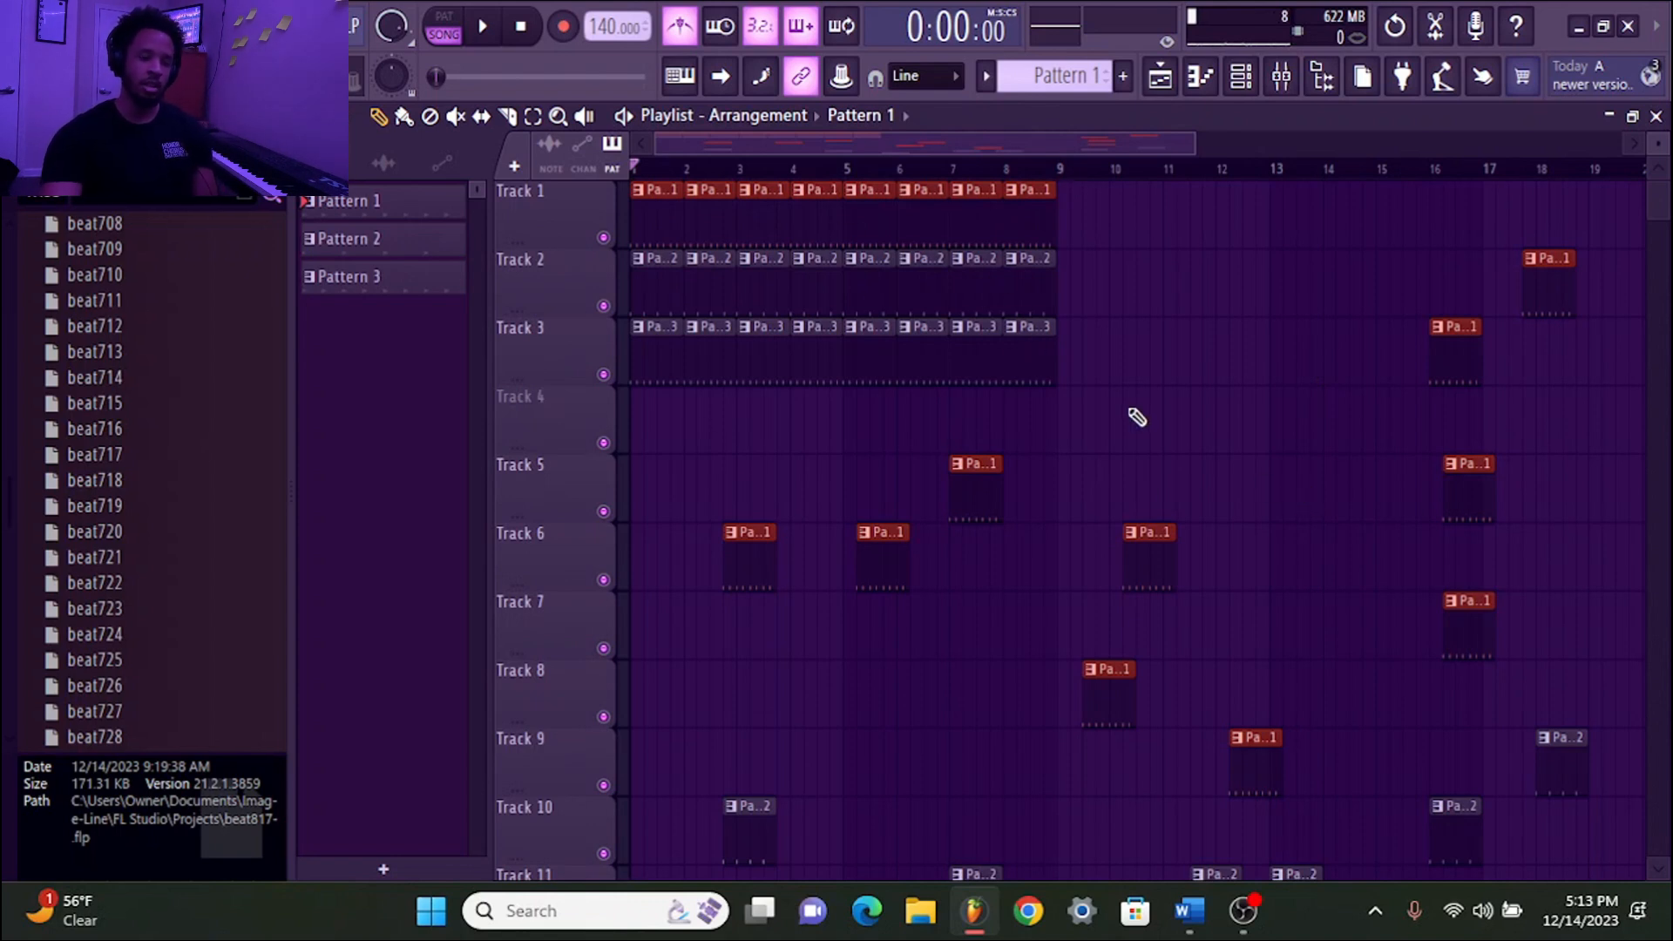
key("ctrl+z")
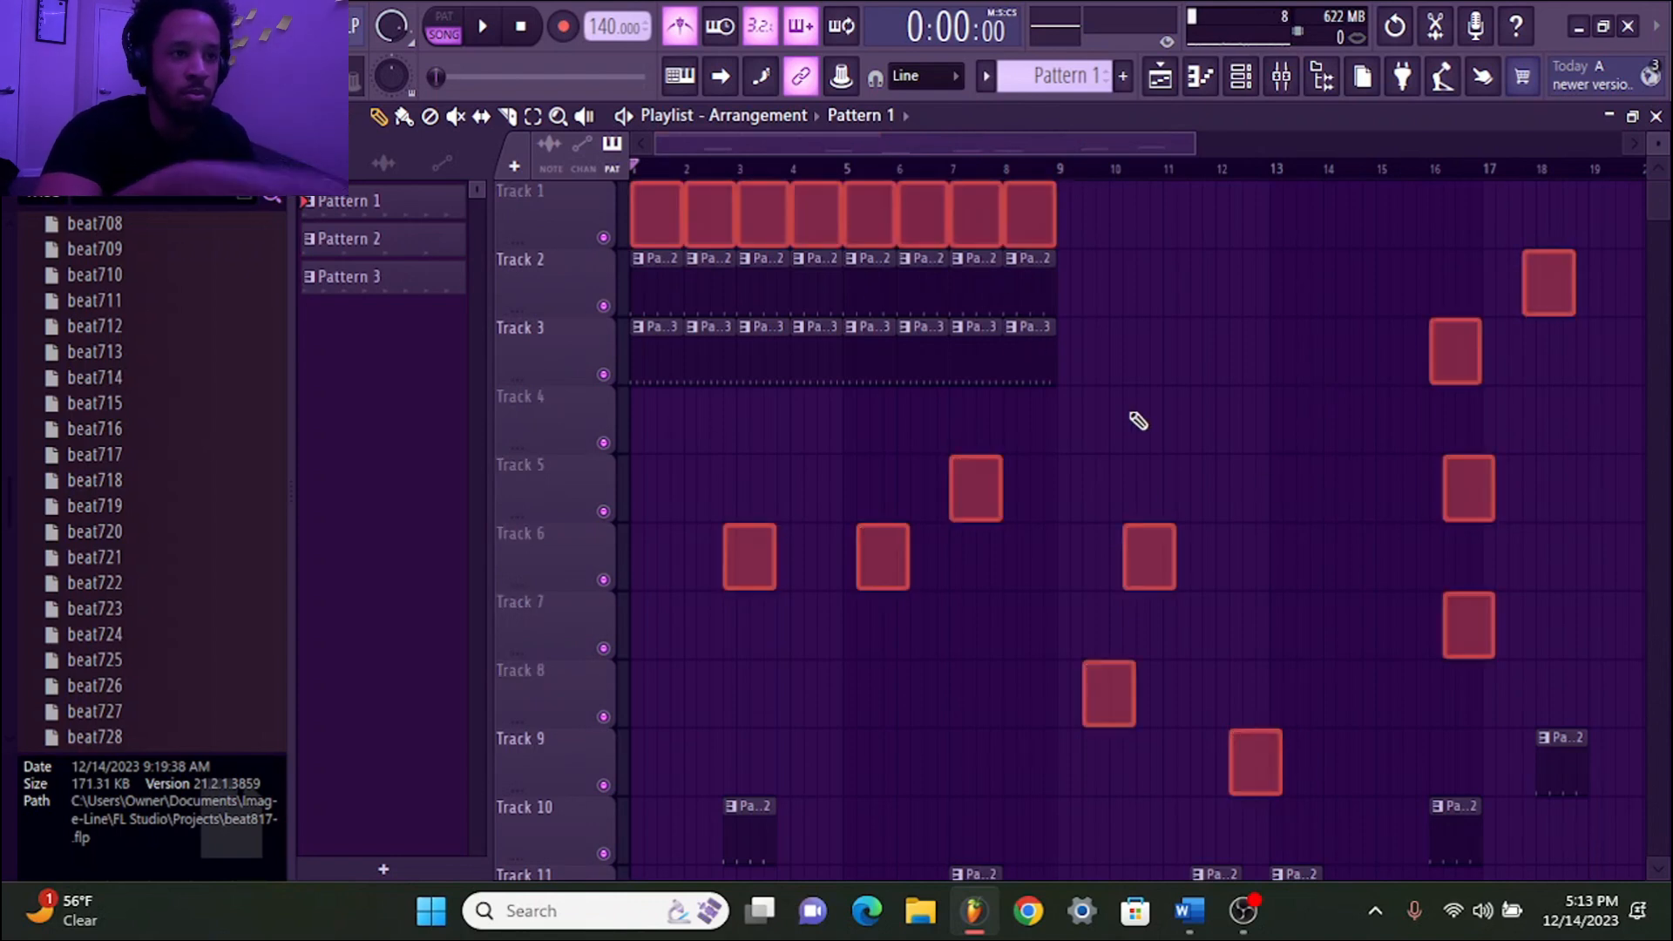
key("ctrl+z")
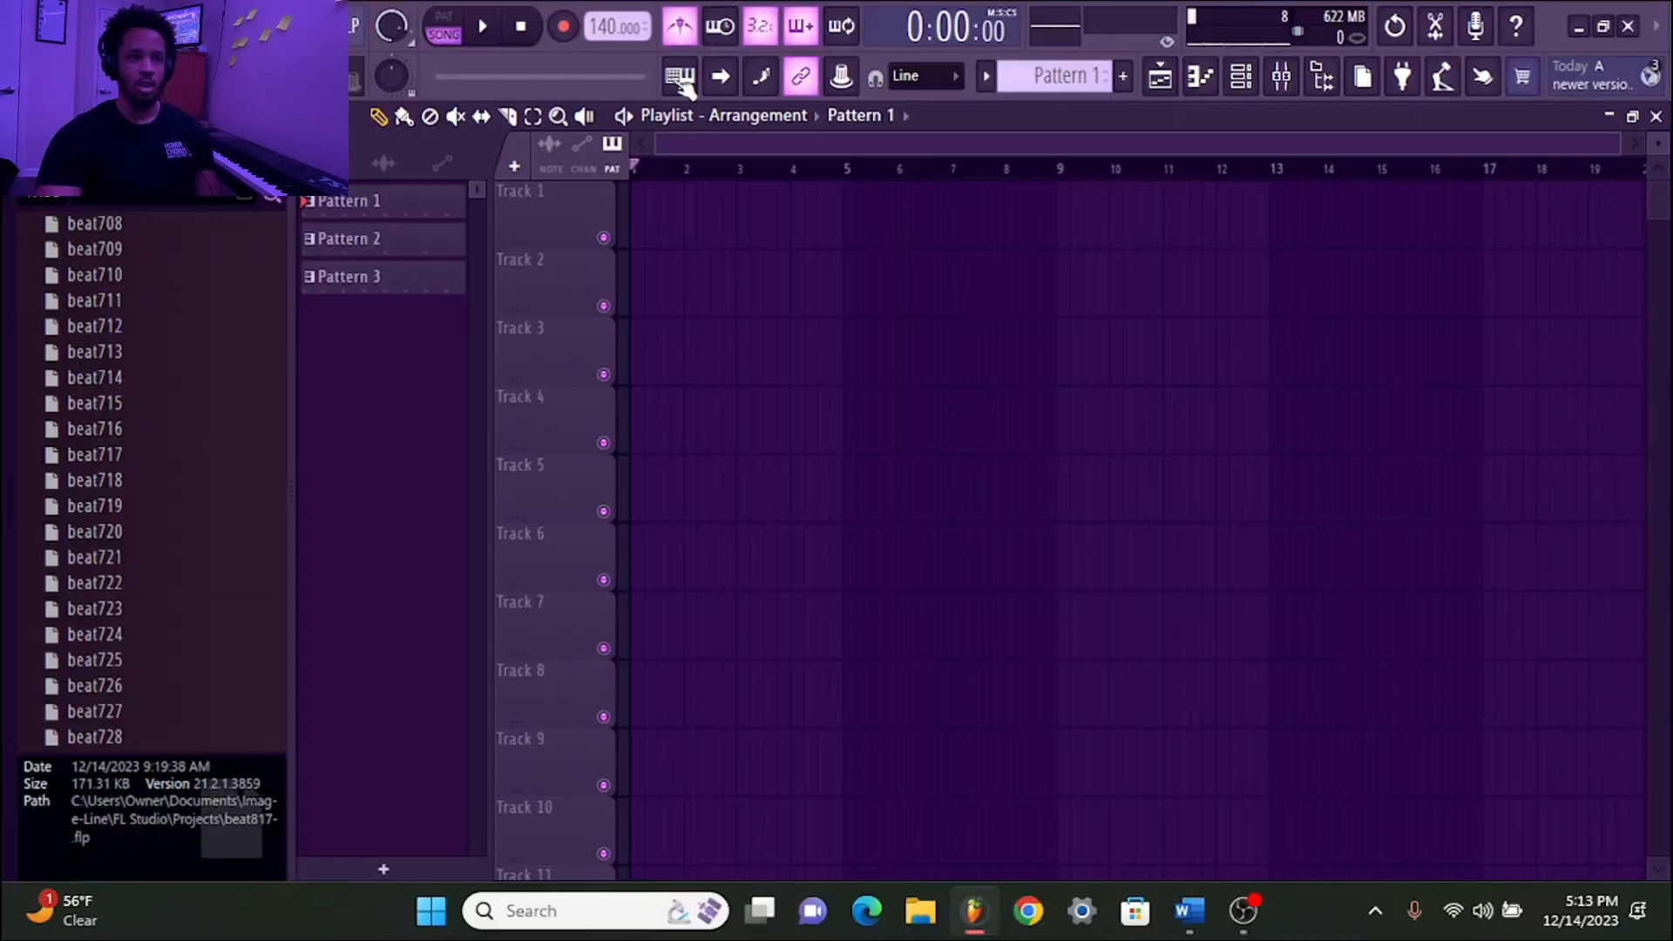
Enable playing notes from the typing keyboard as a piano
left_click(680, 76)
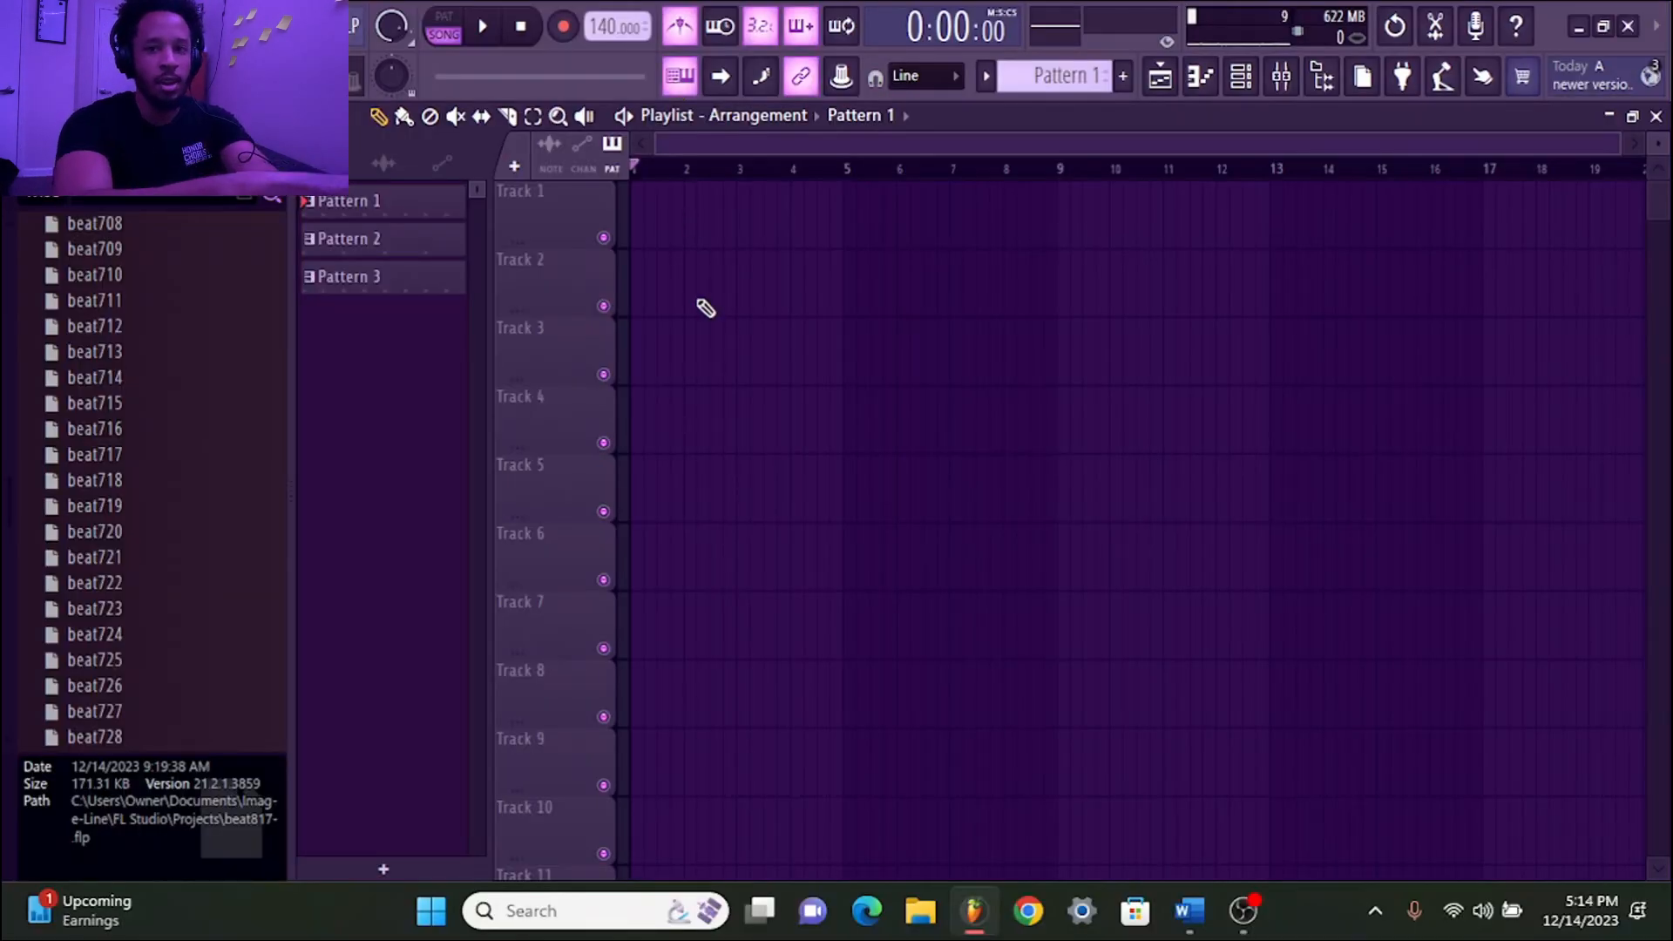
Open the channel rack, play a test note on FL Keys from the typing keyboard, and close the rack
left_click(1241, 77)
key("z")
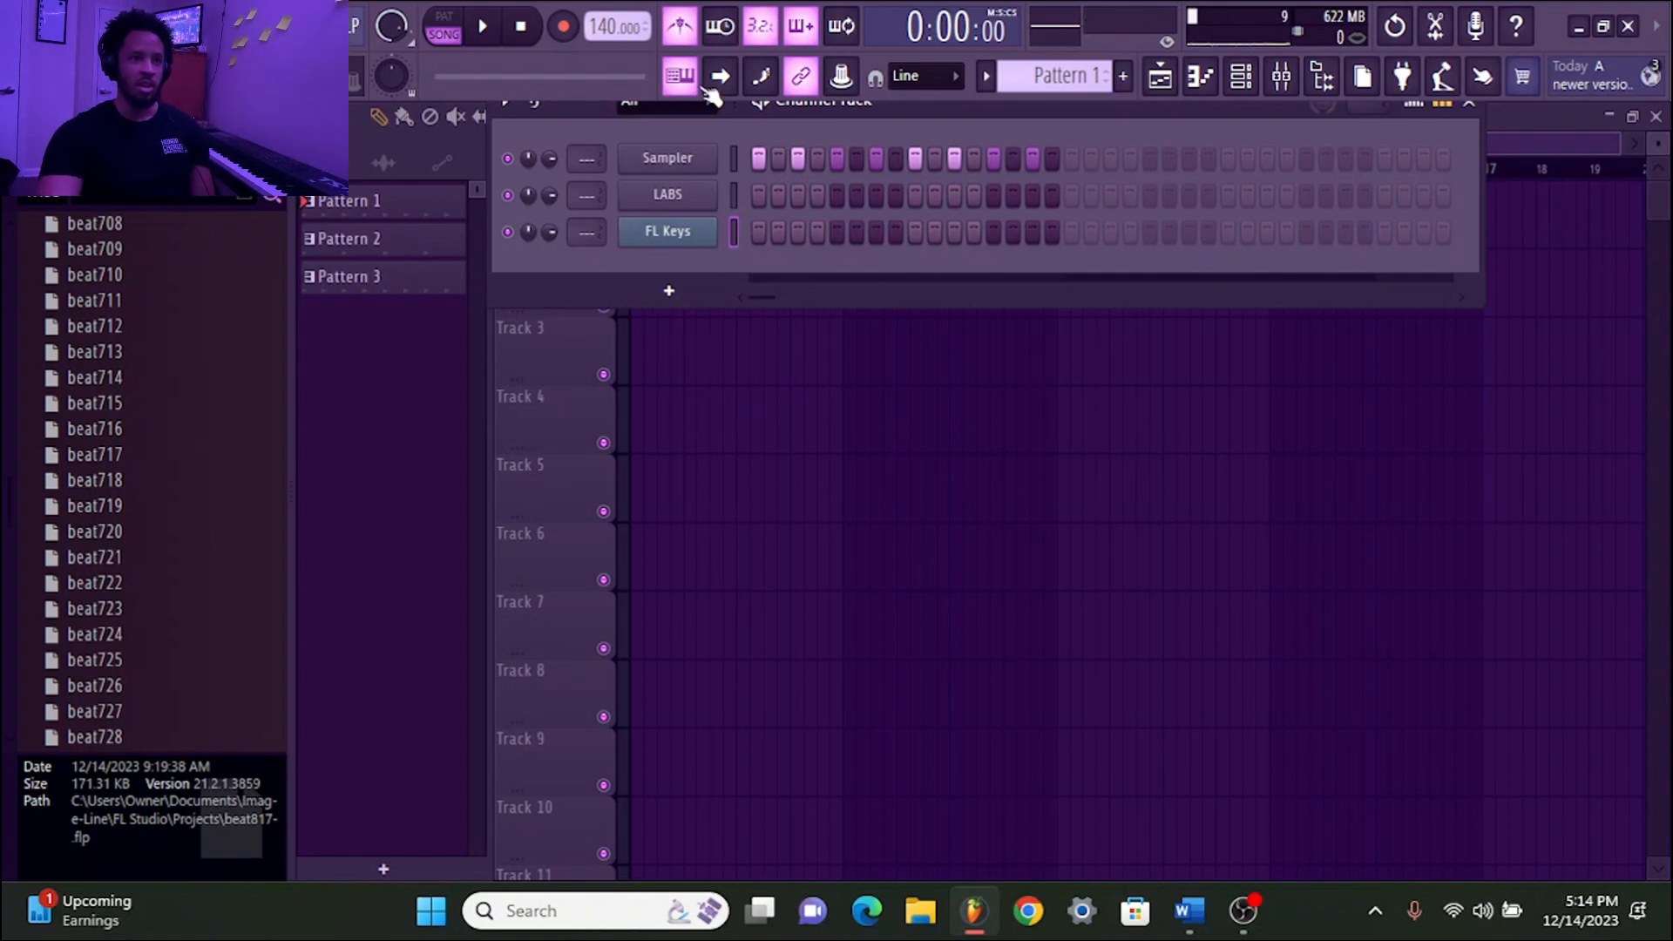
key("F6")
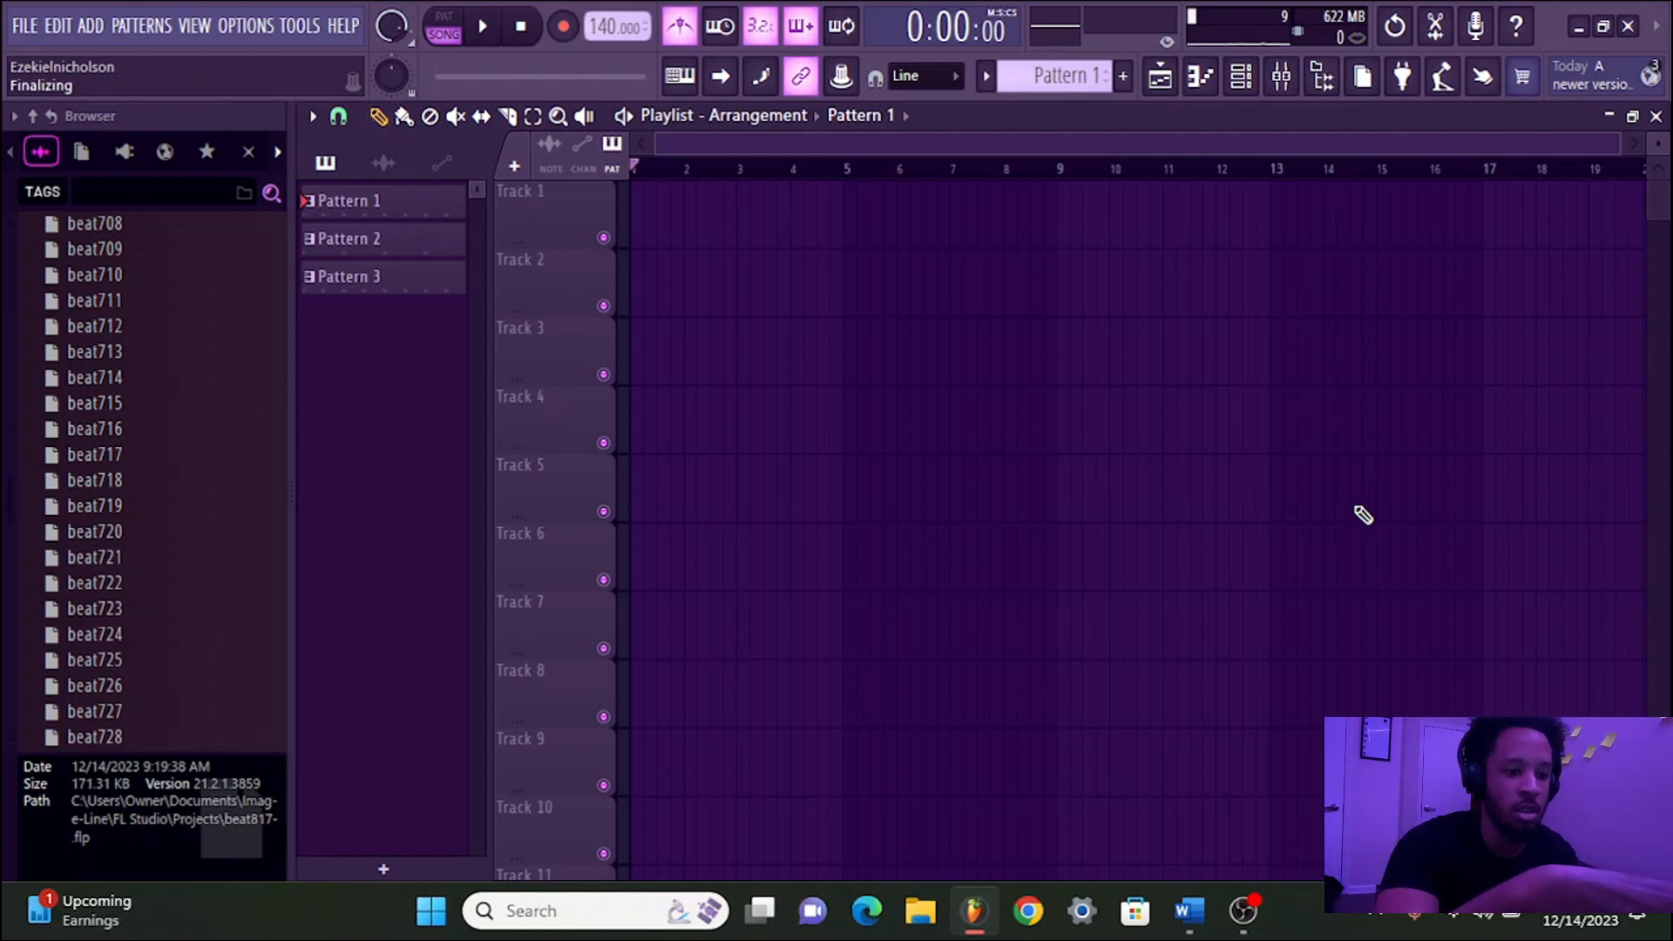
Cycle through the playlist editing tools: Draw, Paint, Delete, Mute, Slip, Slice and Playback
key("p")
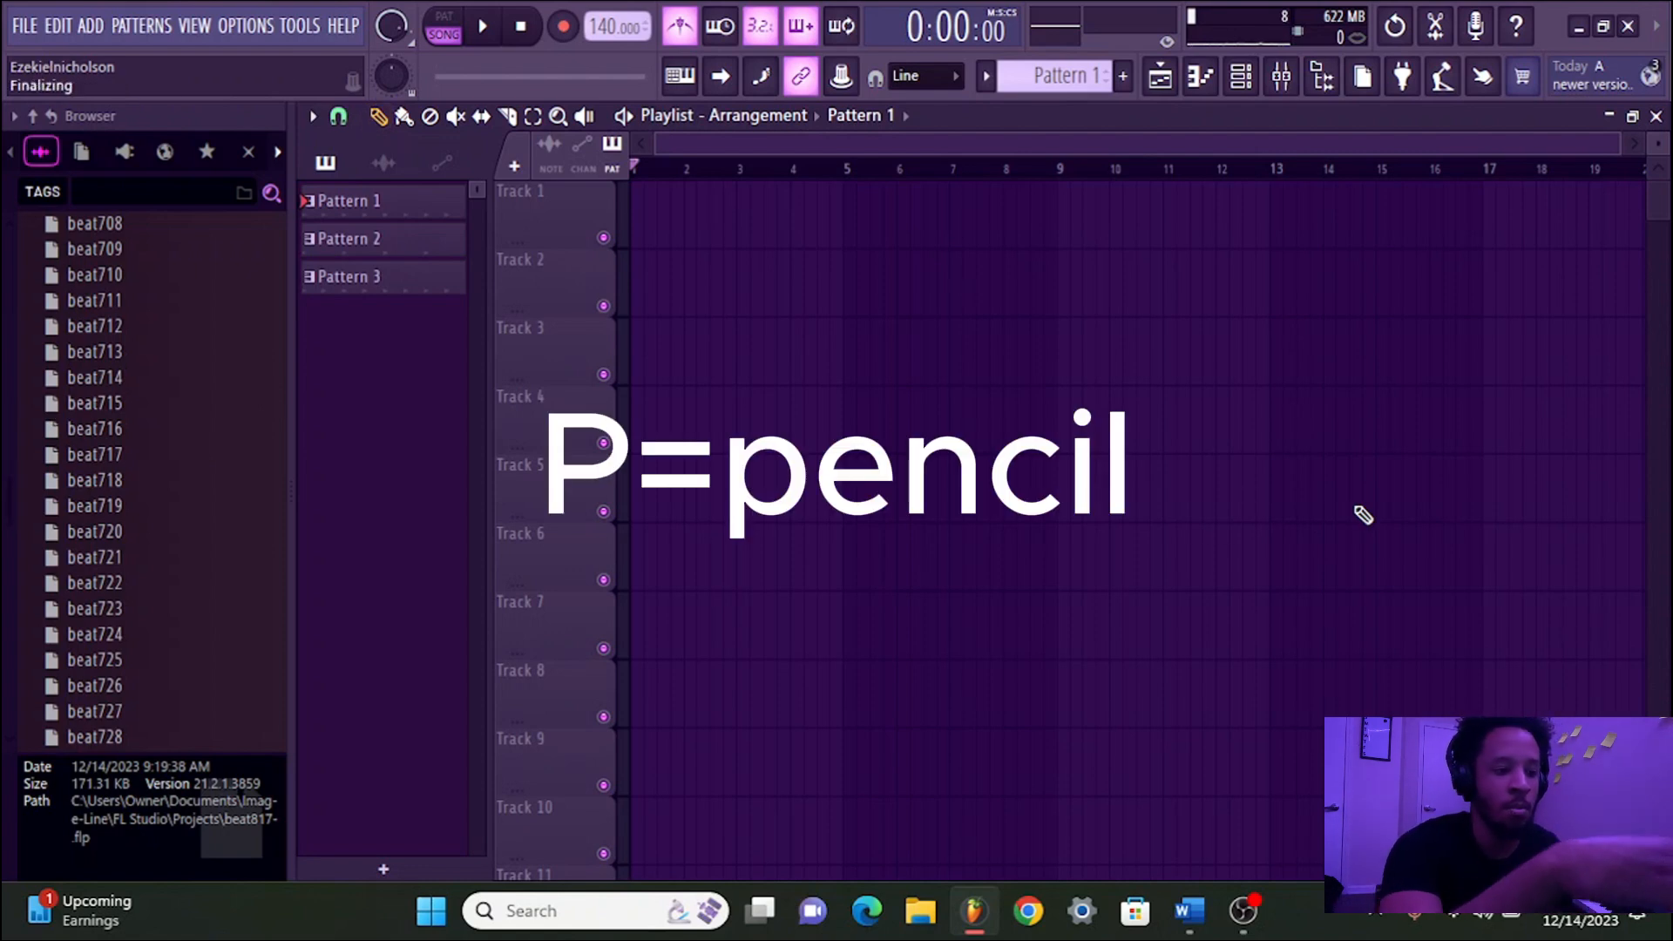
key("b")
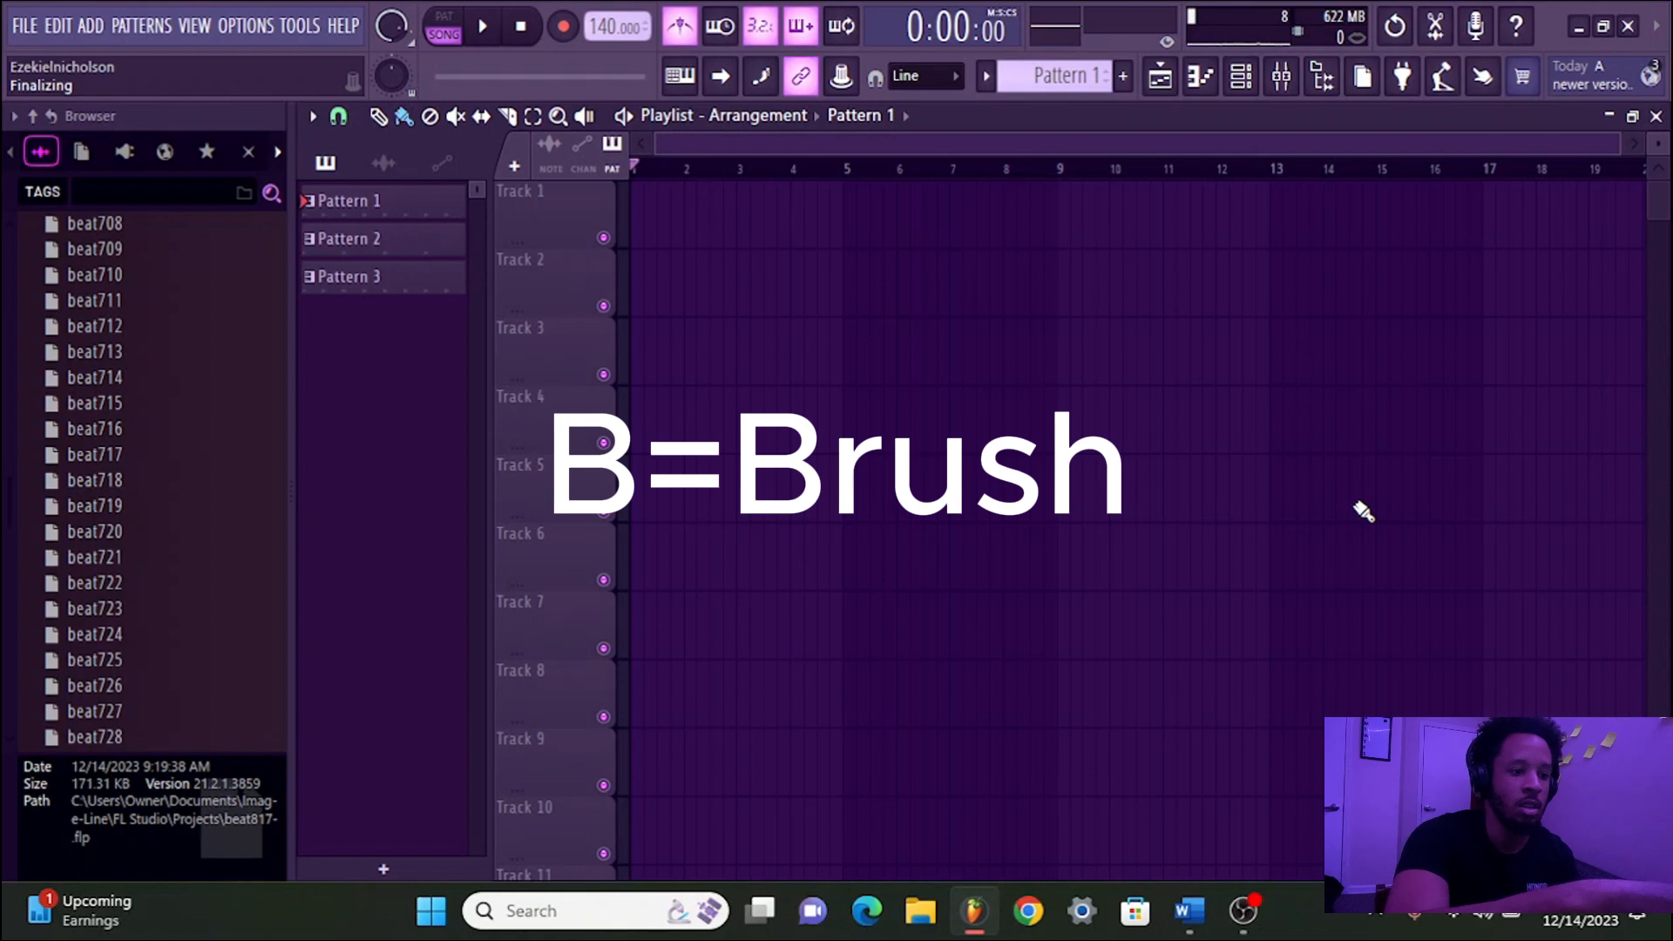
key("d")
key("t")
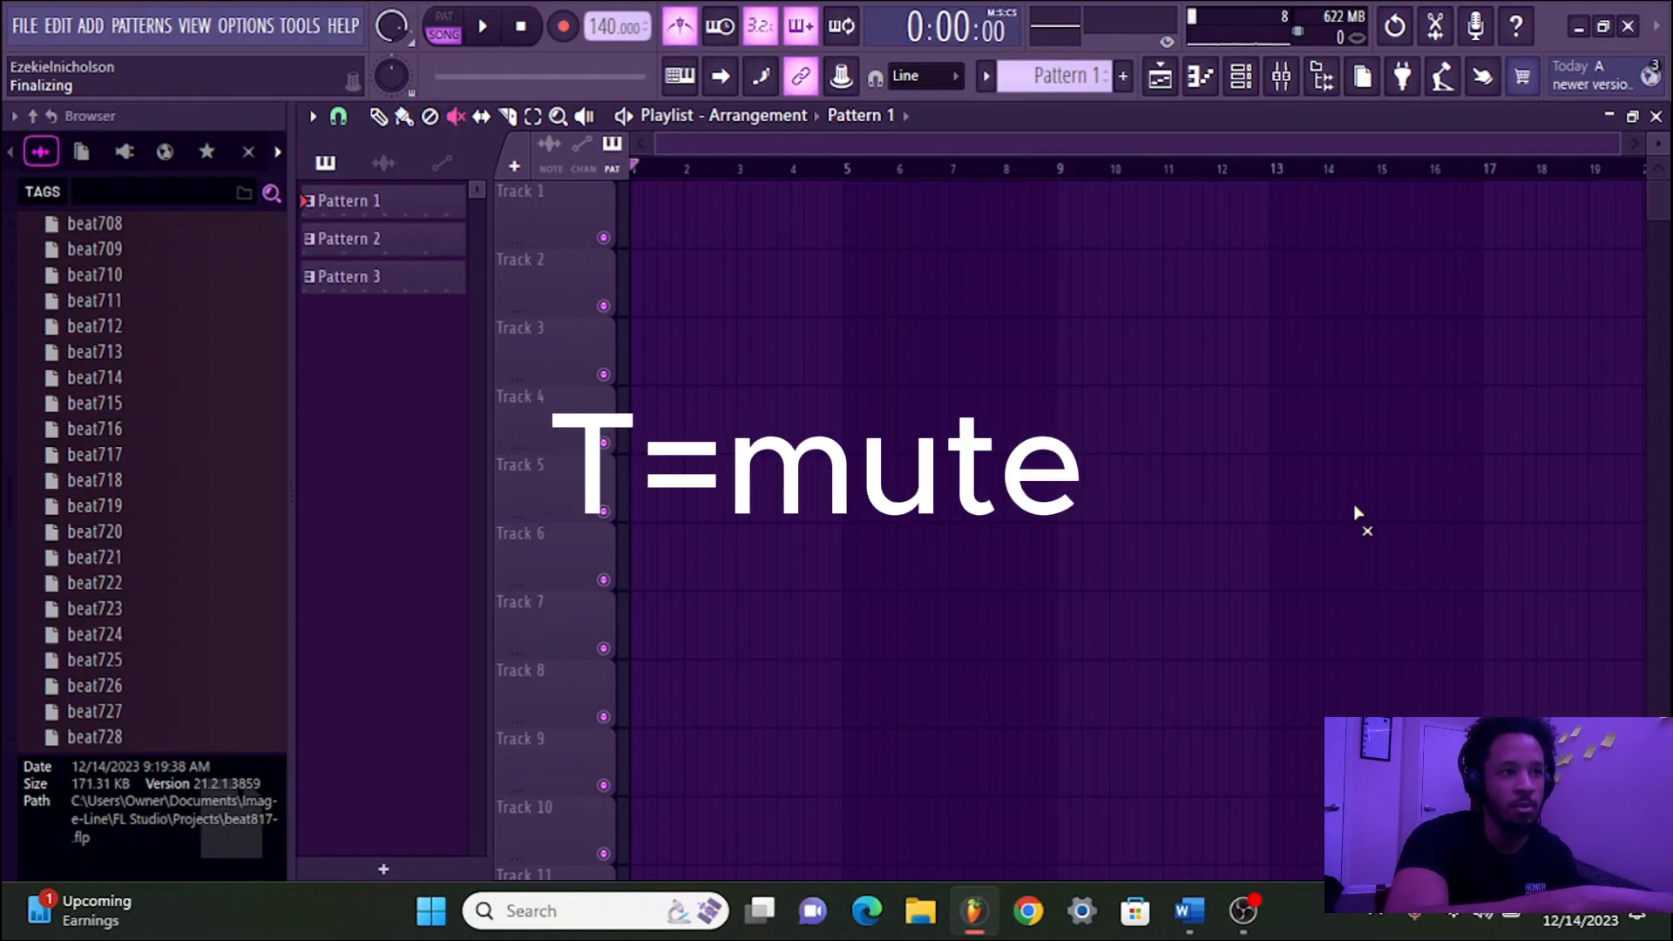
key("s")
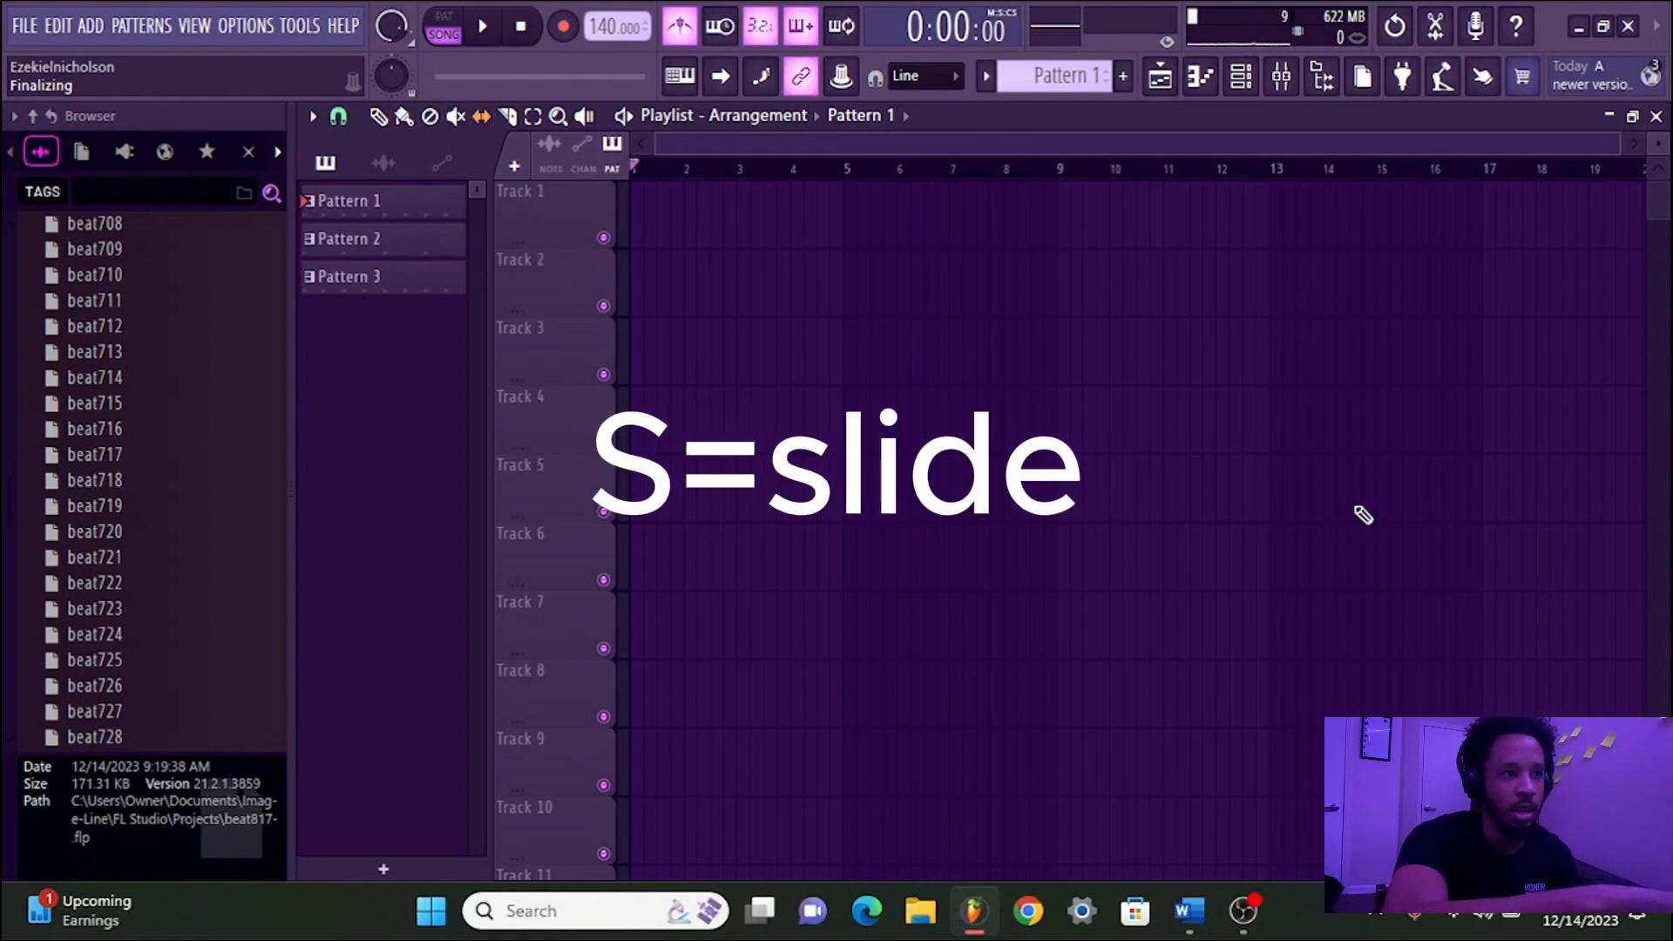
key("c")
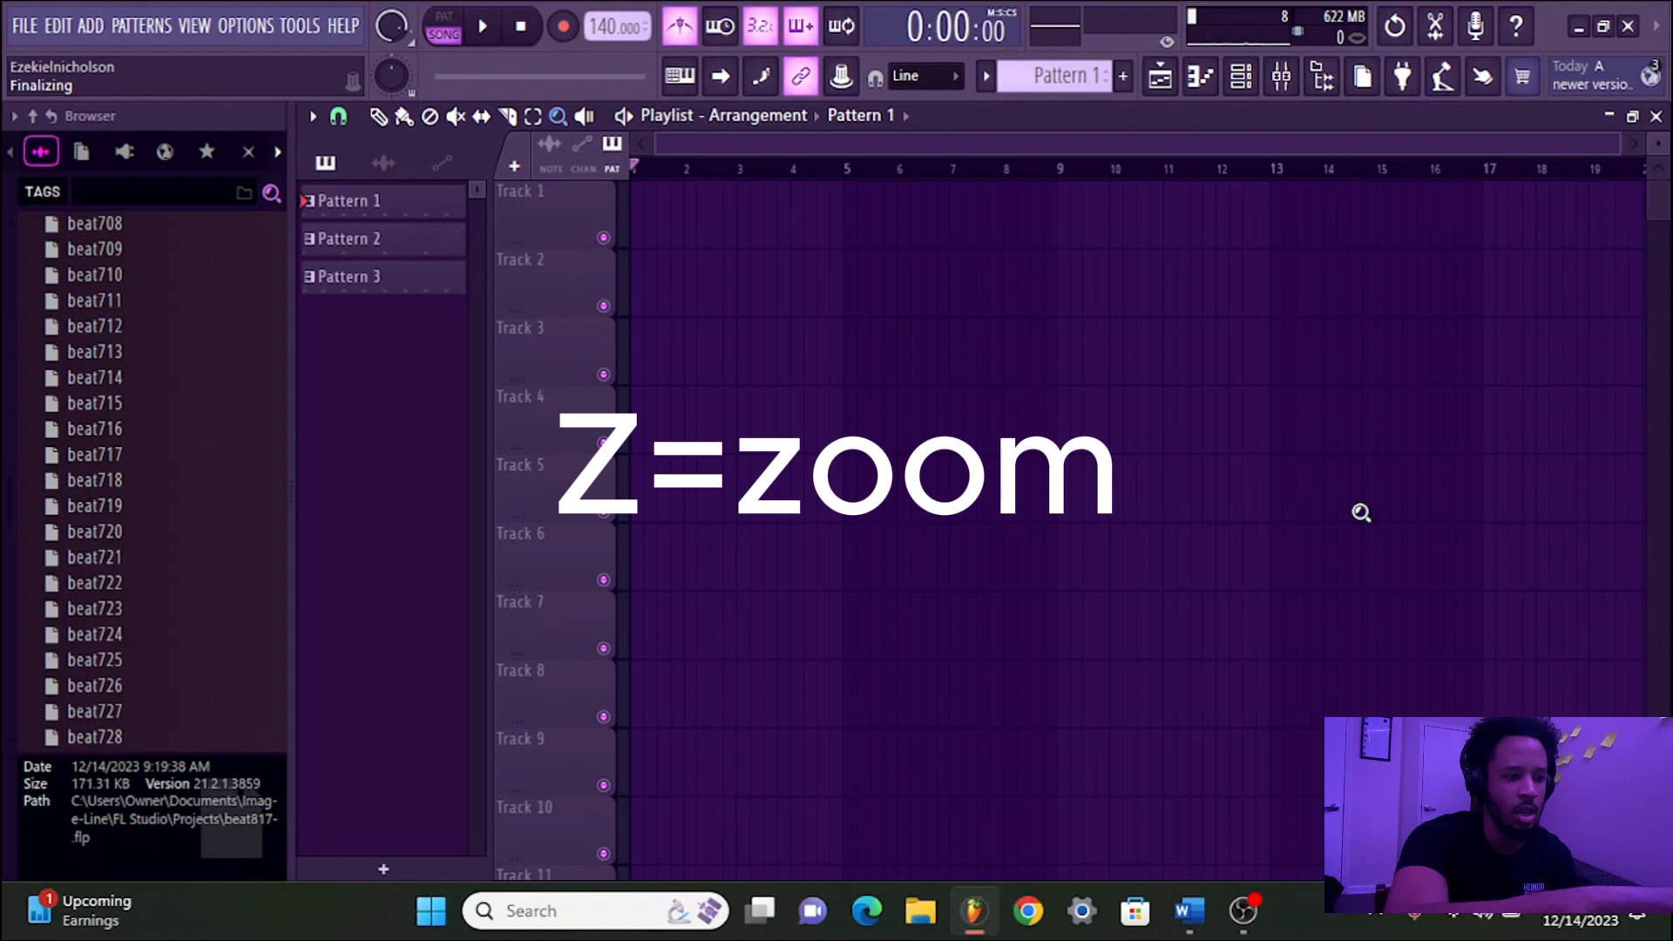
key("y")
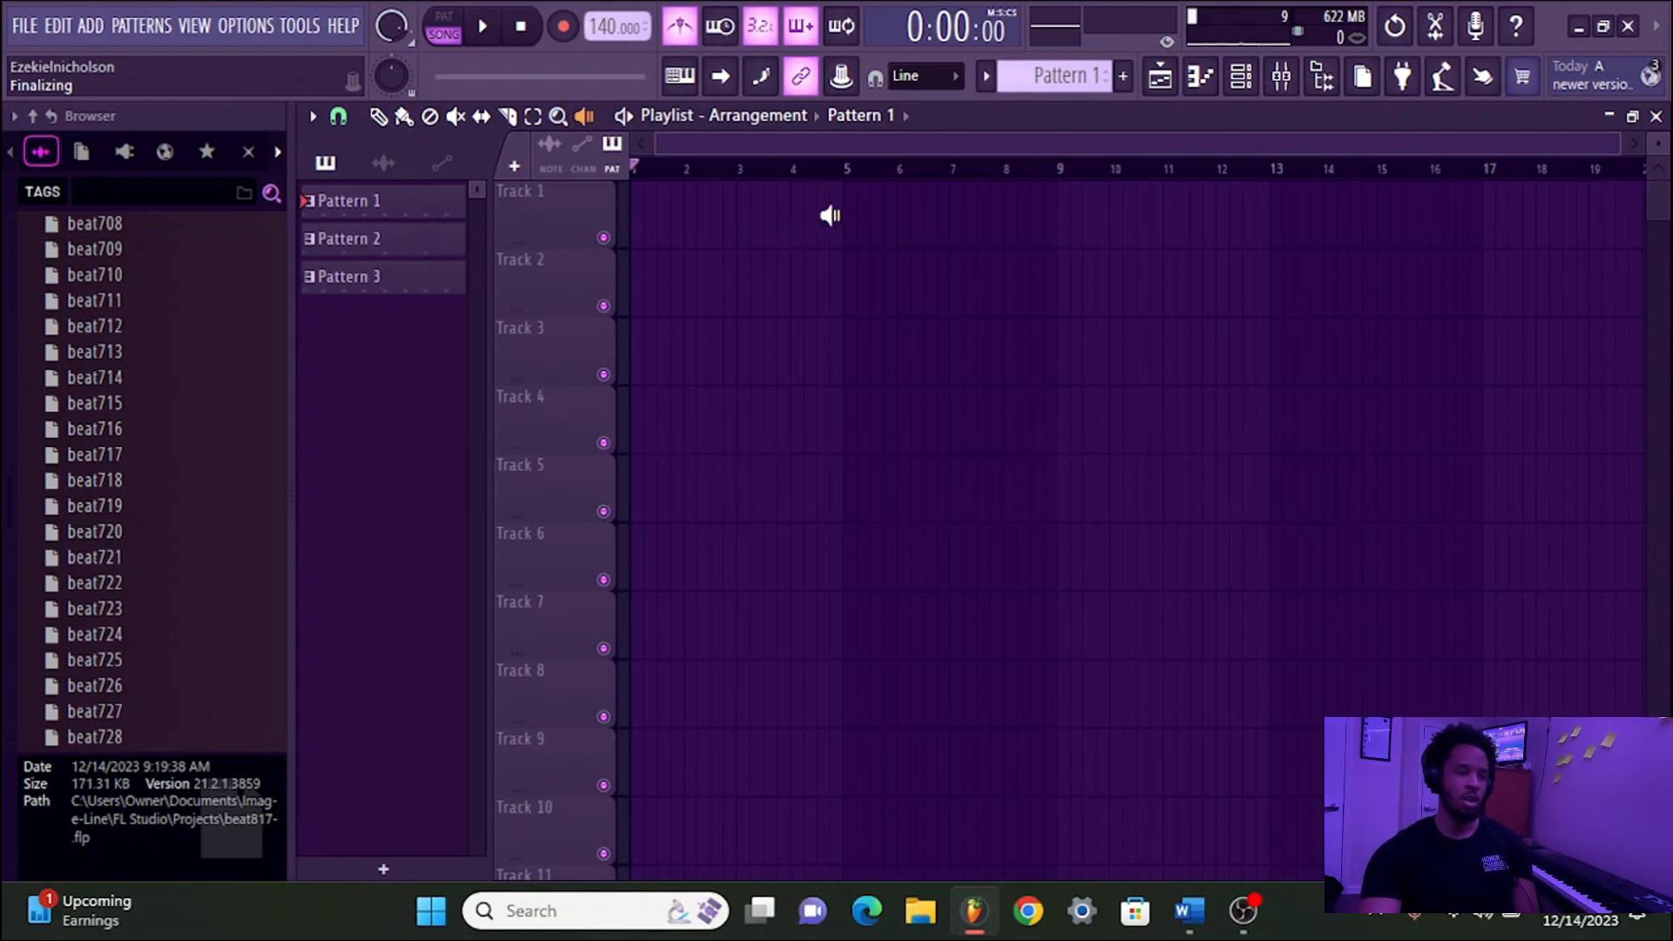
Use the Draw tool to place individual Pattern 1 clips near the start of Tracks 1 and 2
left_click(384, 117)
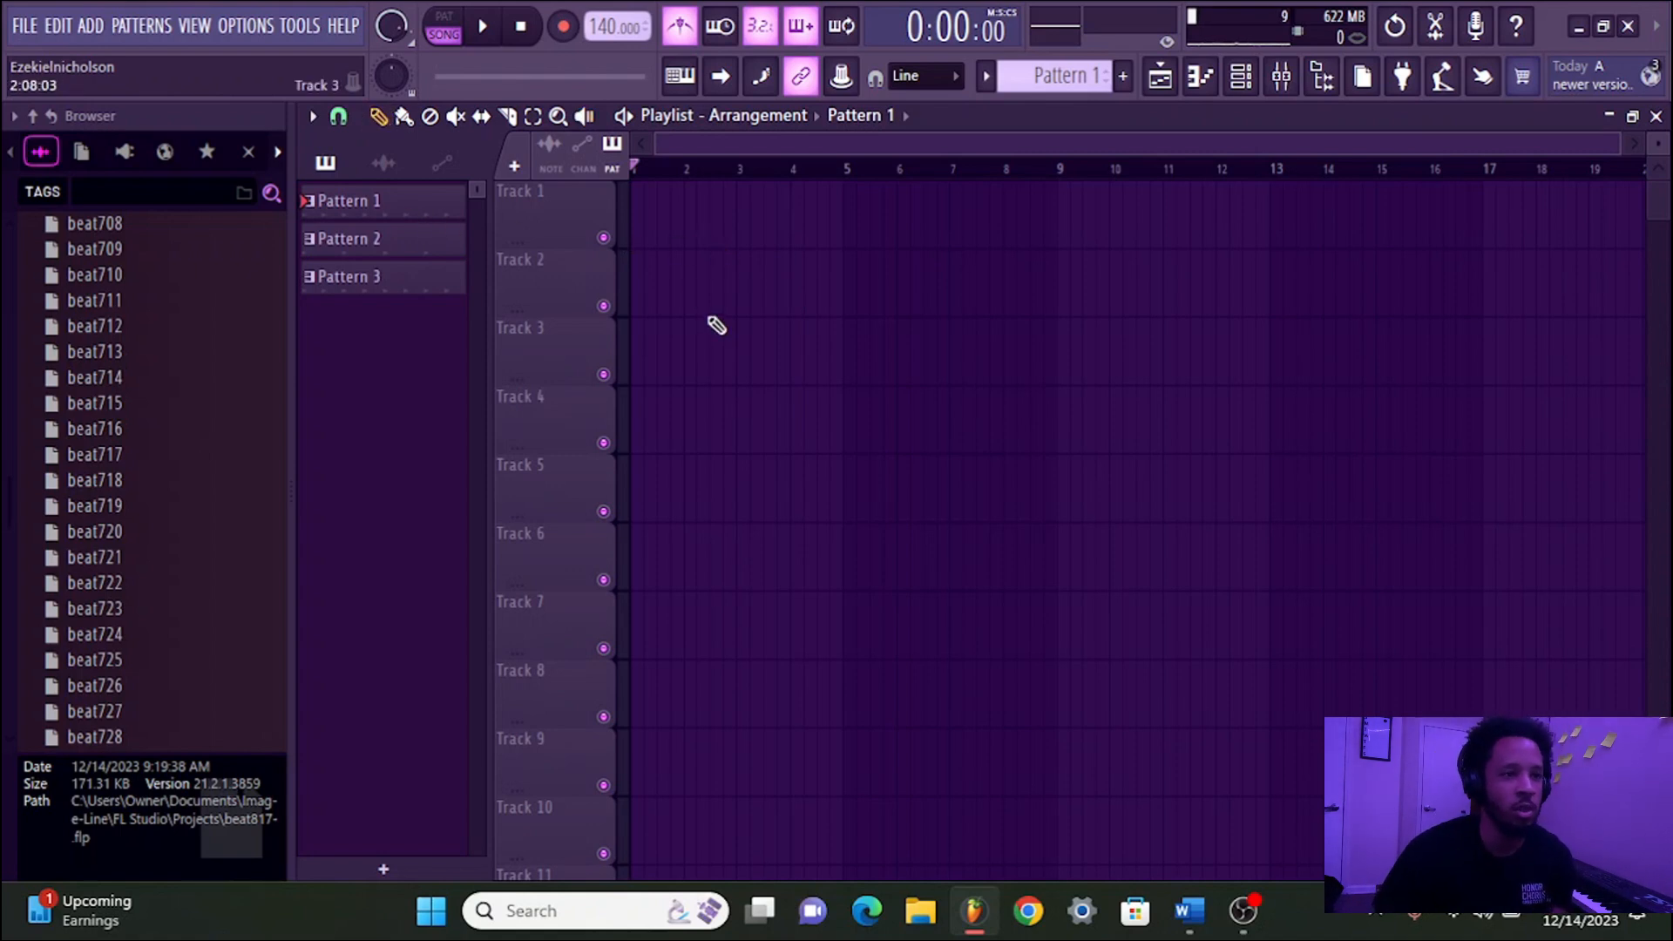
left_click(652, 216)
left_click(690, 283)
left_click(752, 288)
left_click(819, 275)
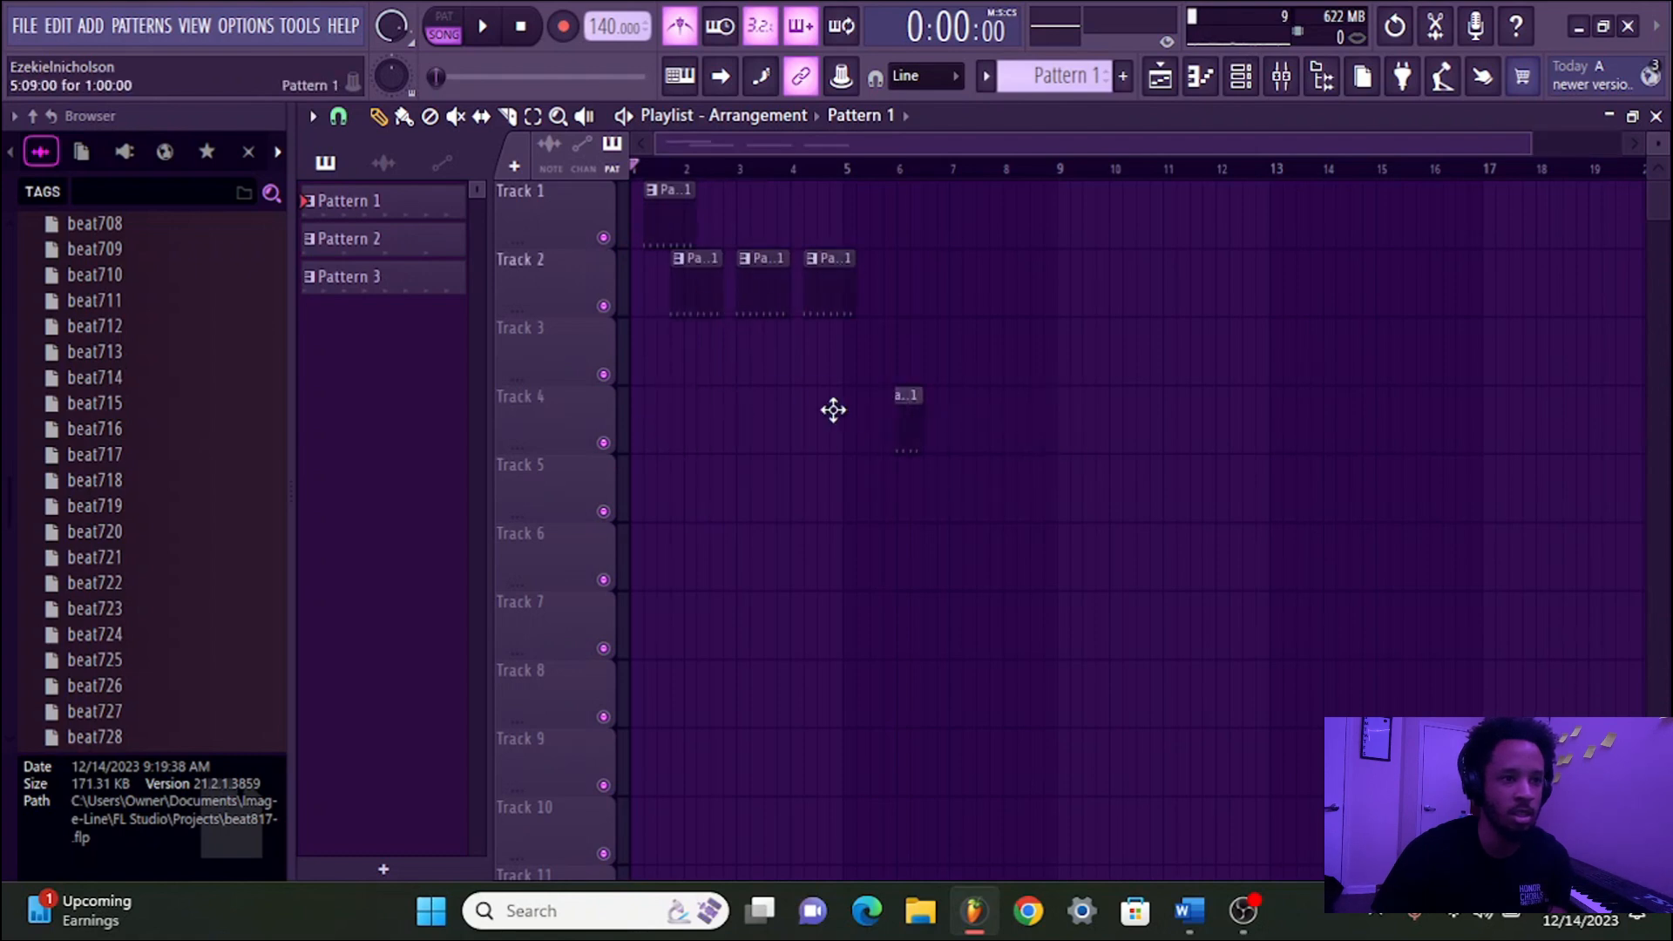
Delete the individually placed Pattern 1 clips from the playlist one by one
right_click(824, 284)
right_click(762, 283)
right_click(697, 283)
right_click(671, 218)
Use the Paint tool to paint continuous runs of Pattern 1 clips at various positions across Tracks 2–9
left_click(404, 117)
left_click_drag(714, 259, 1334, 288)
left_click_drag(813, 535, 998, 545)
left_click_drag(931, 684, 1231, 706)
left_click_drag(1210, 754, 1290, 758)
left_click_drag(1302, 507, 1539, 501)
left_click_drag(1215, 403, 1608, 412)
left_click_drag(1013, 353, 642, 434)
mouse_move(715, 475)
left_mouse_down()
mouse_move(837, 467)
mouse_move(1289, 616)
left_mouse_up()
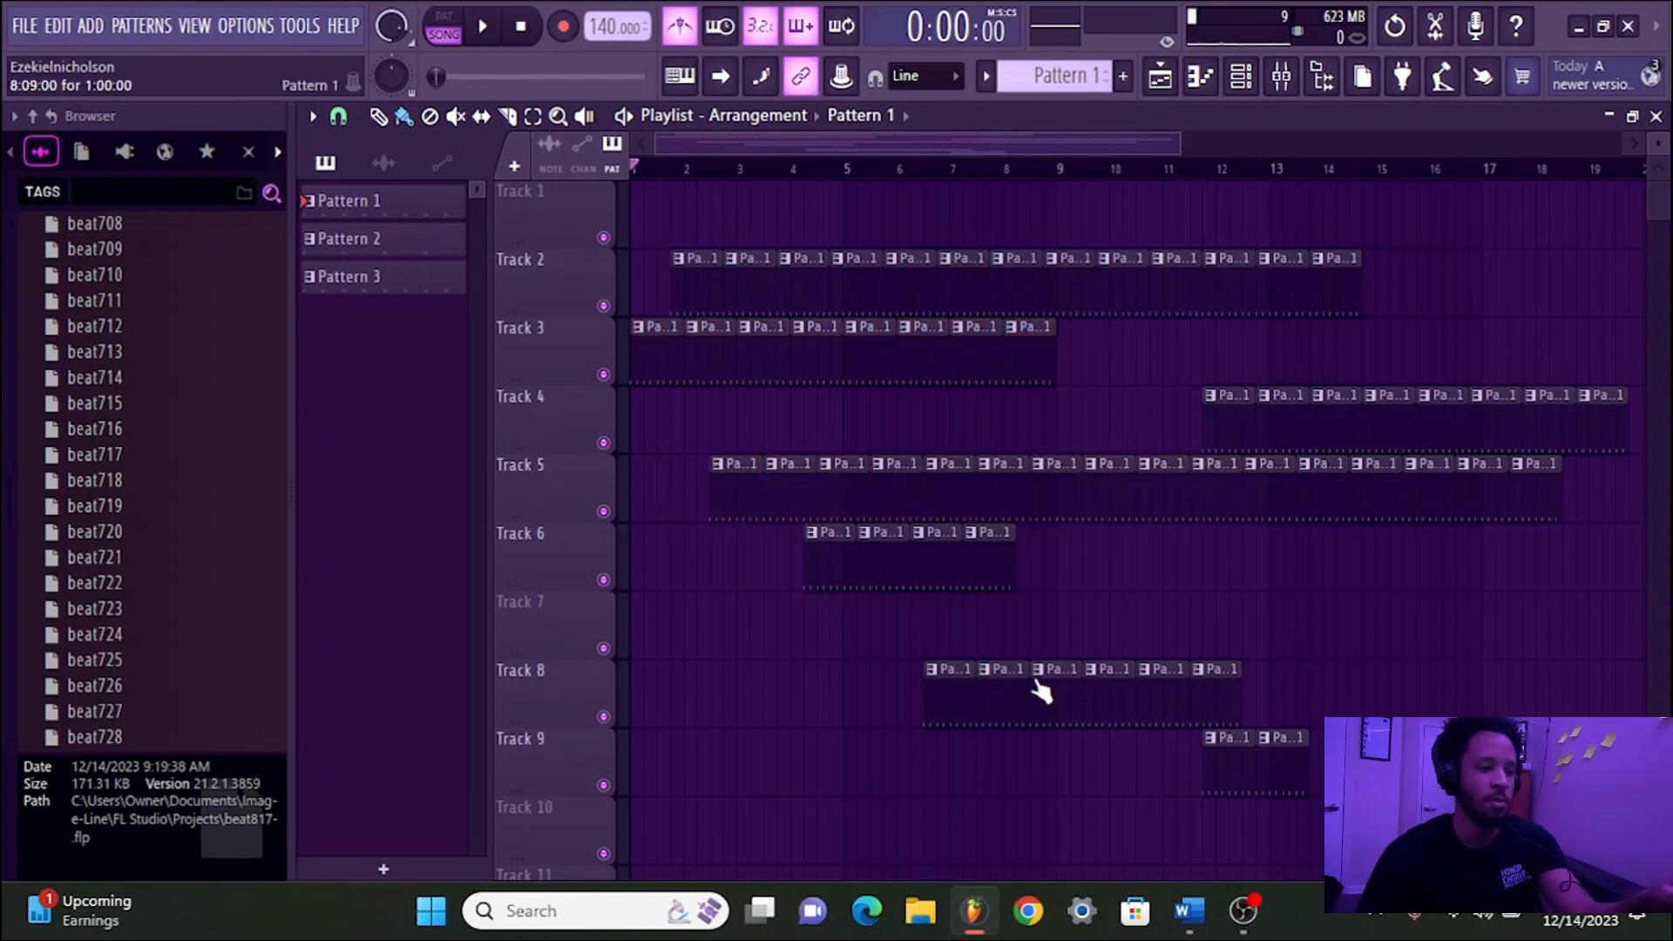
Select all painted Pattern 1 clips and delete them, and activate the Delete tool
key("ctrl+a")
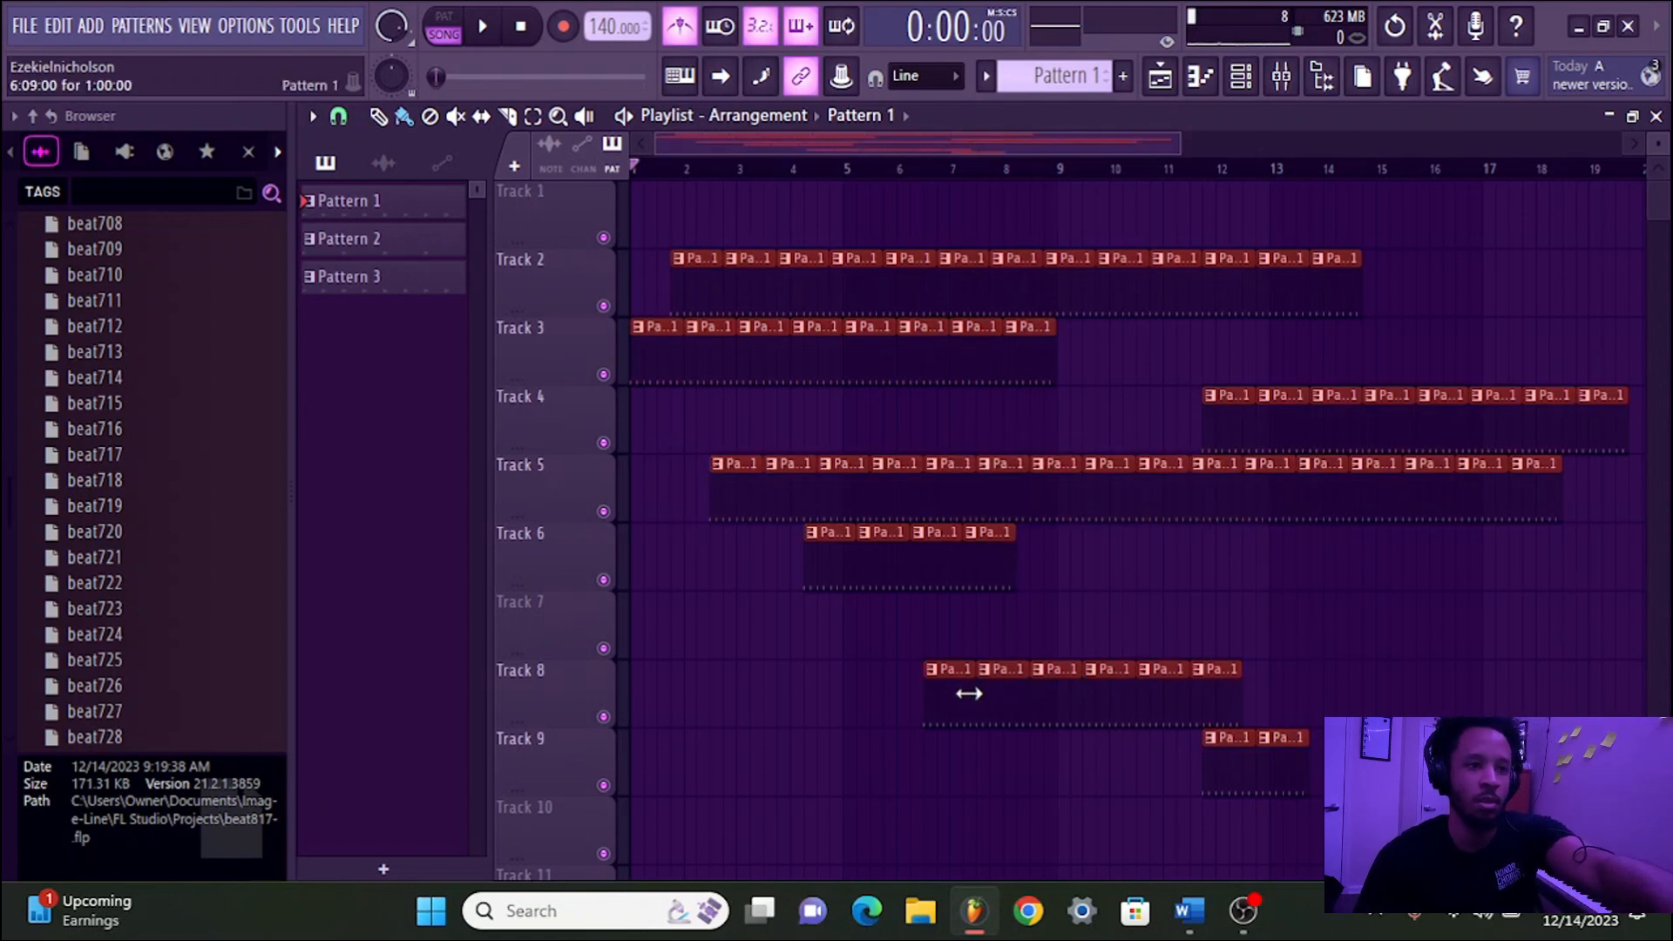
key("Delete")
left_click(430, 116)
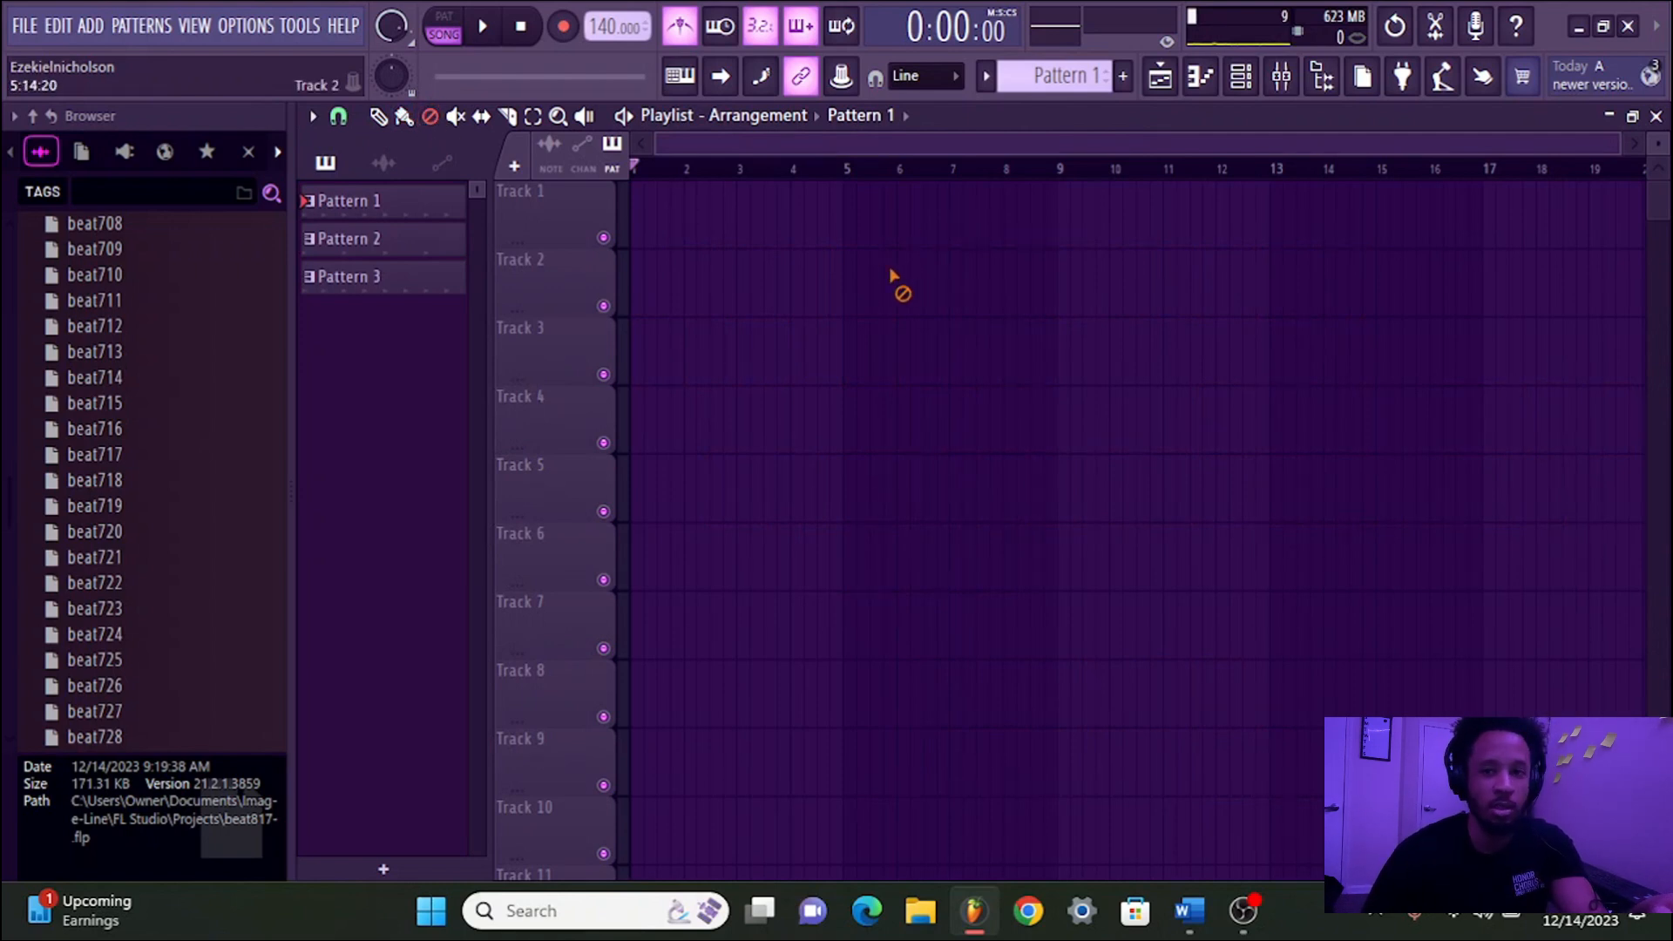
Activate the Mute and Slip tools in turn, place a Pattern 1 clip on Track 2, and remove it with the Draw tool
left_click(455, 116)
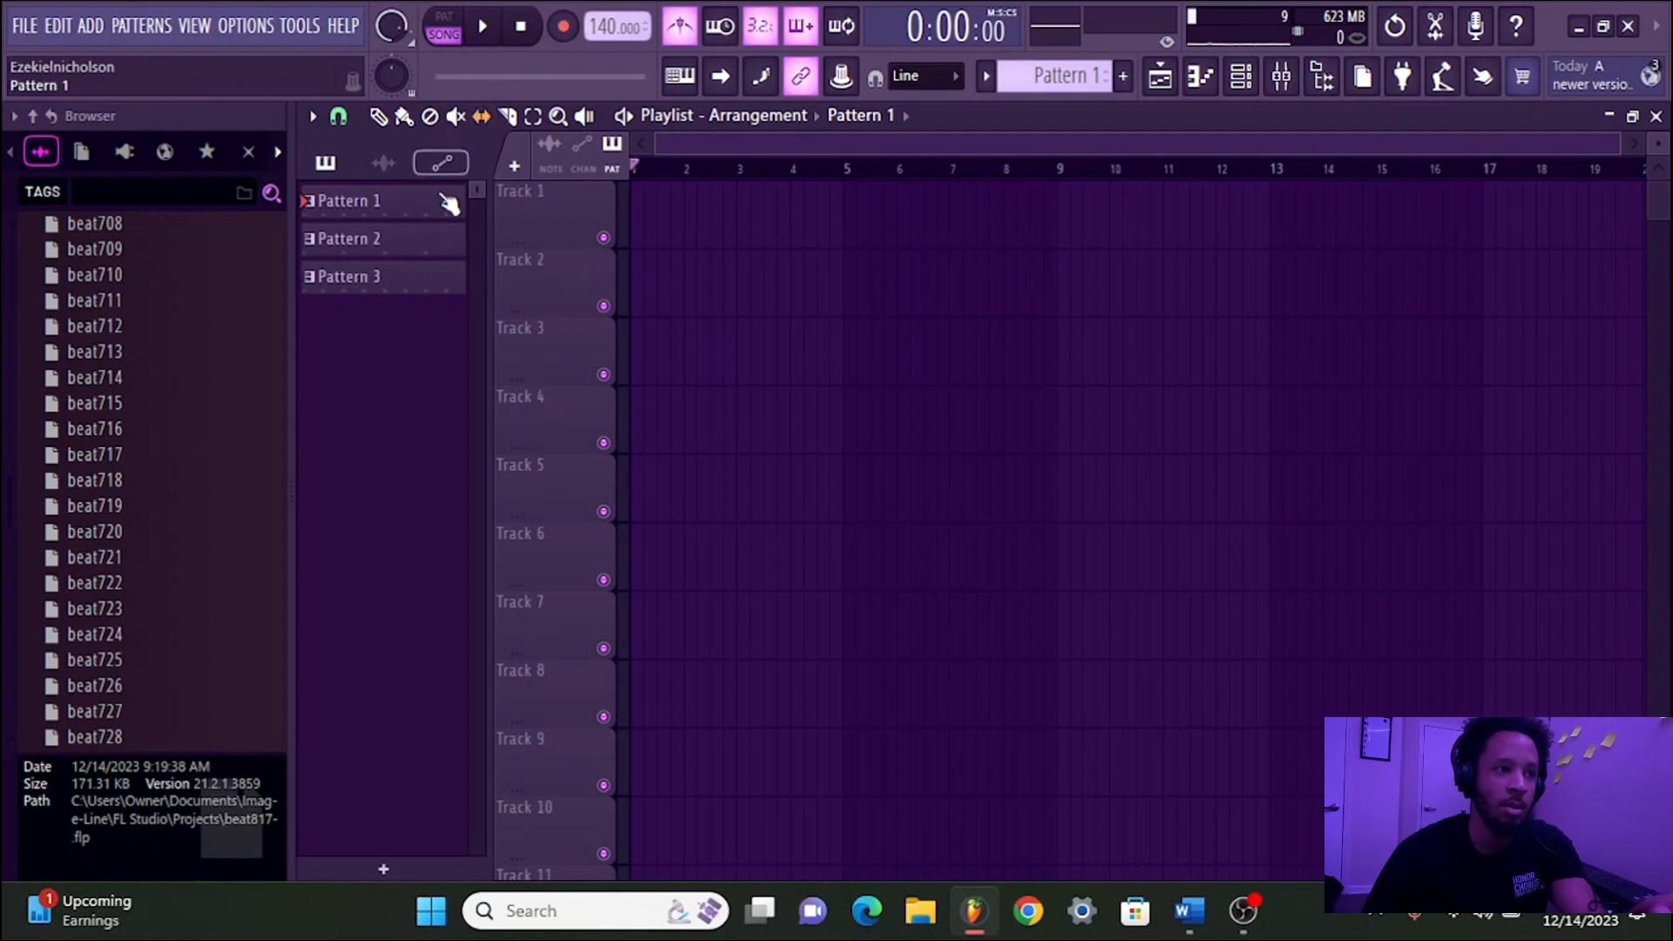
left_click(726, 275)
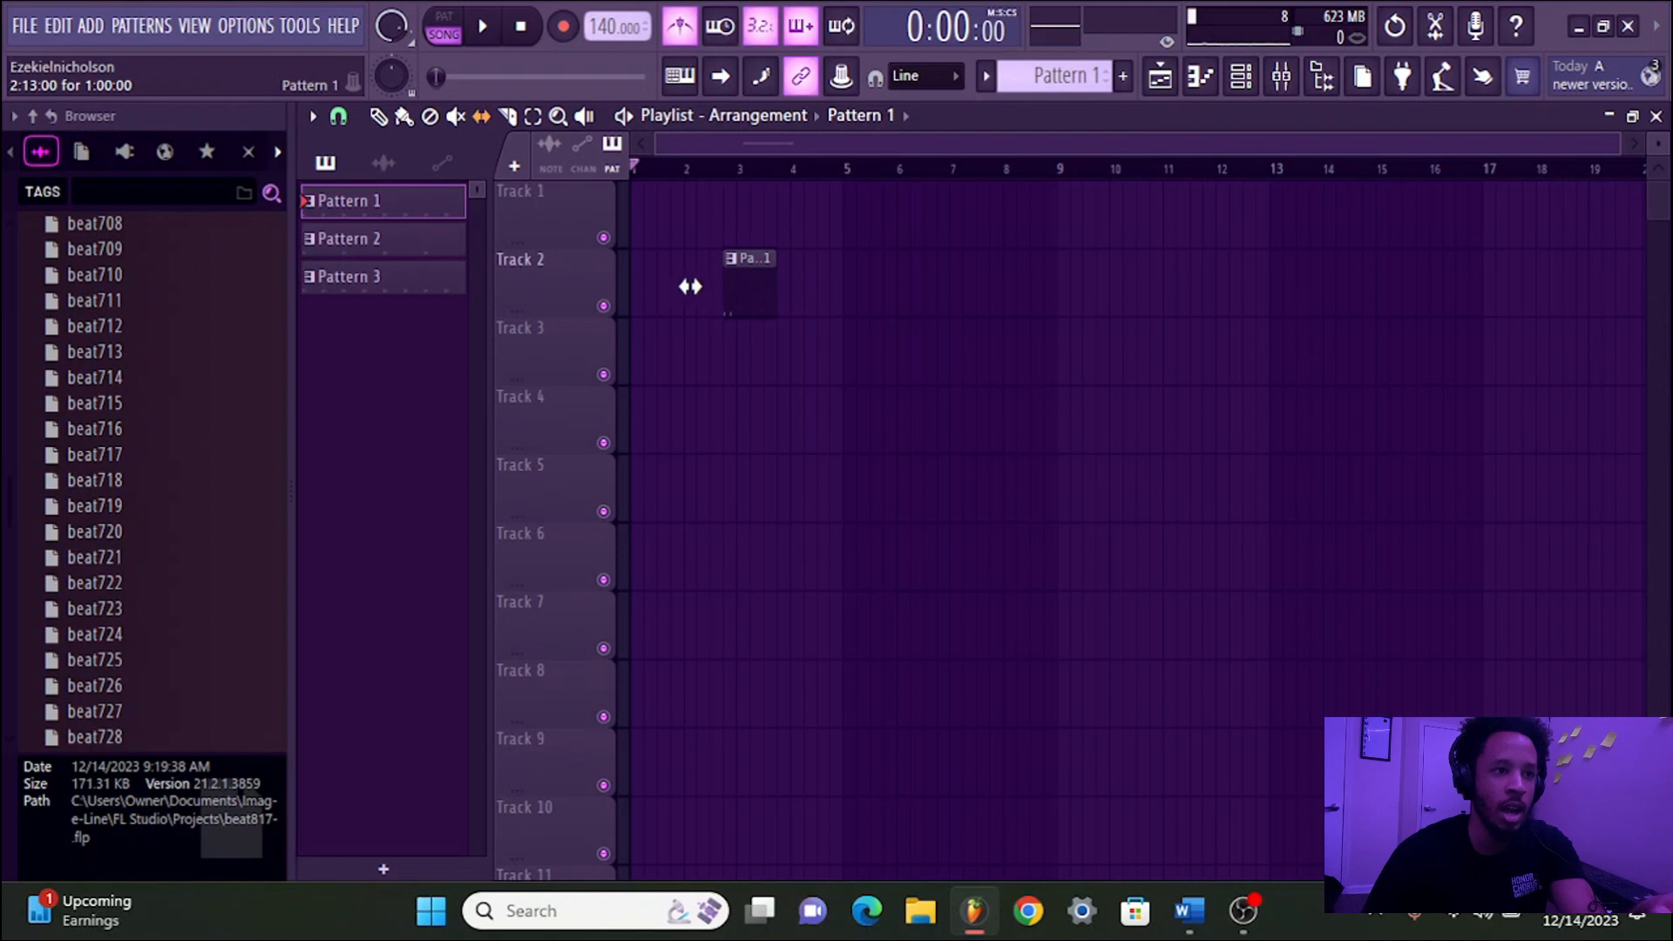
key("p")
right_click(739, 295)
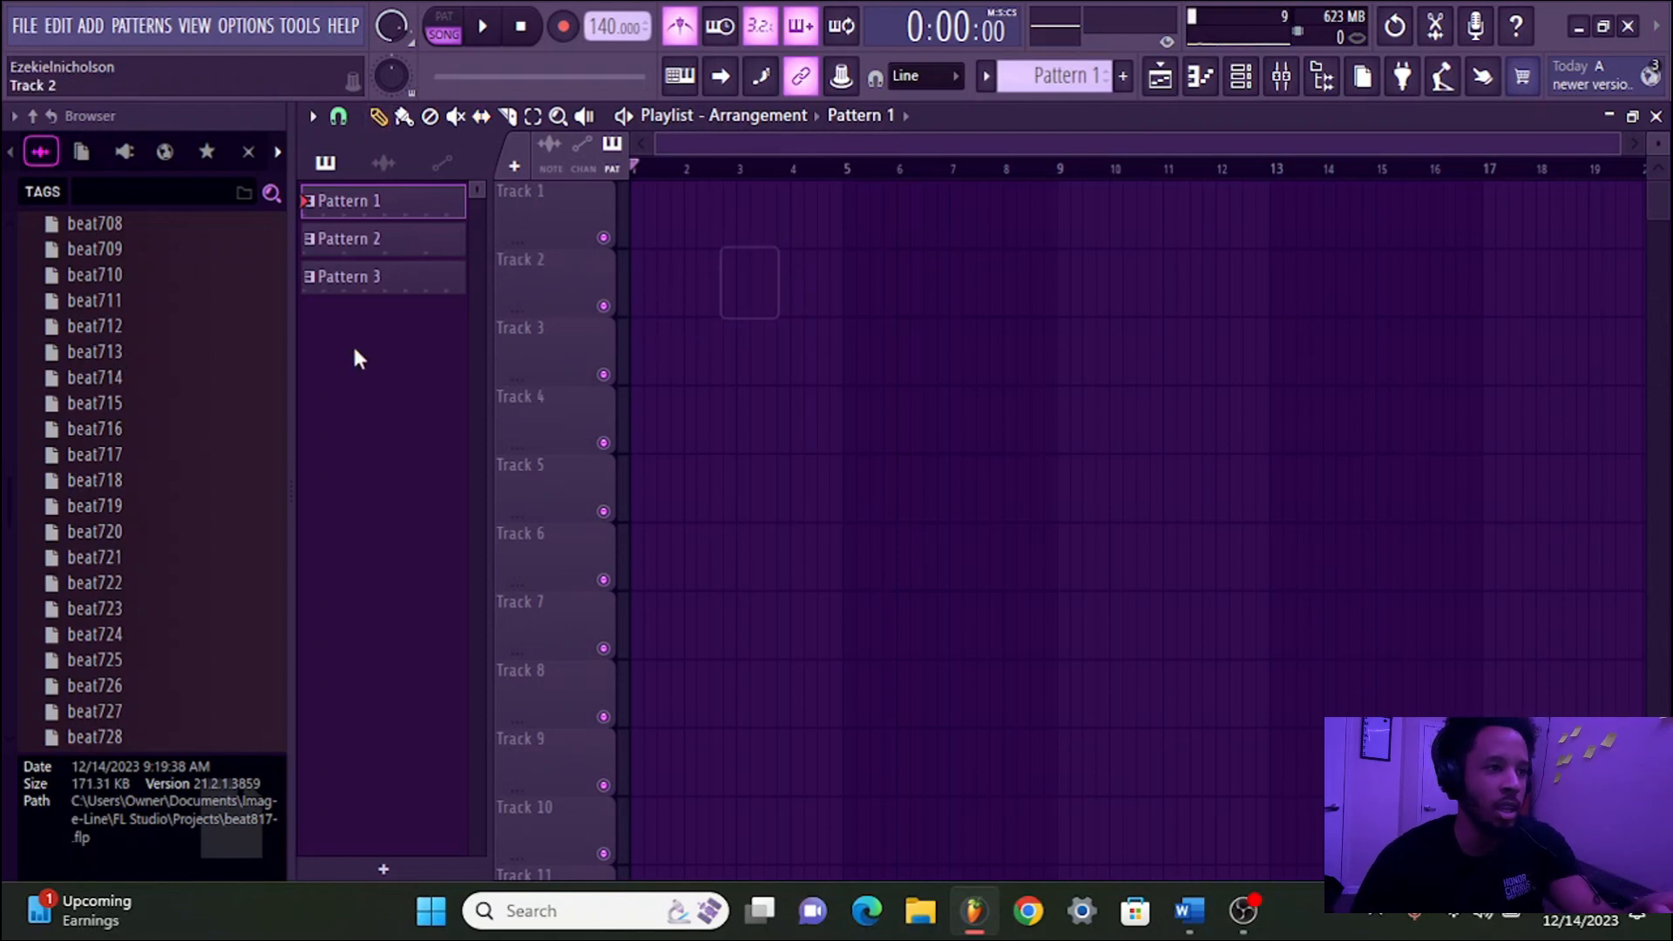
Find the Tag 5 audio sample in the browser and place it at the start of Track 5
scroll(165, 375, "down", 20)
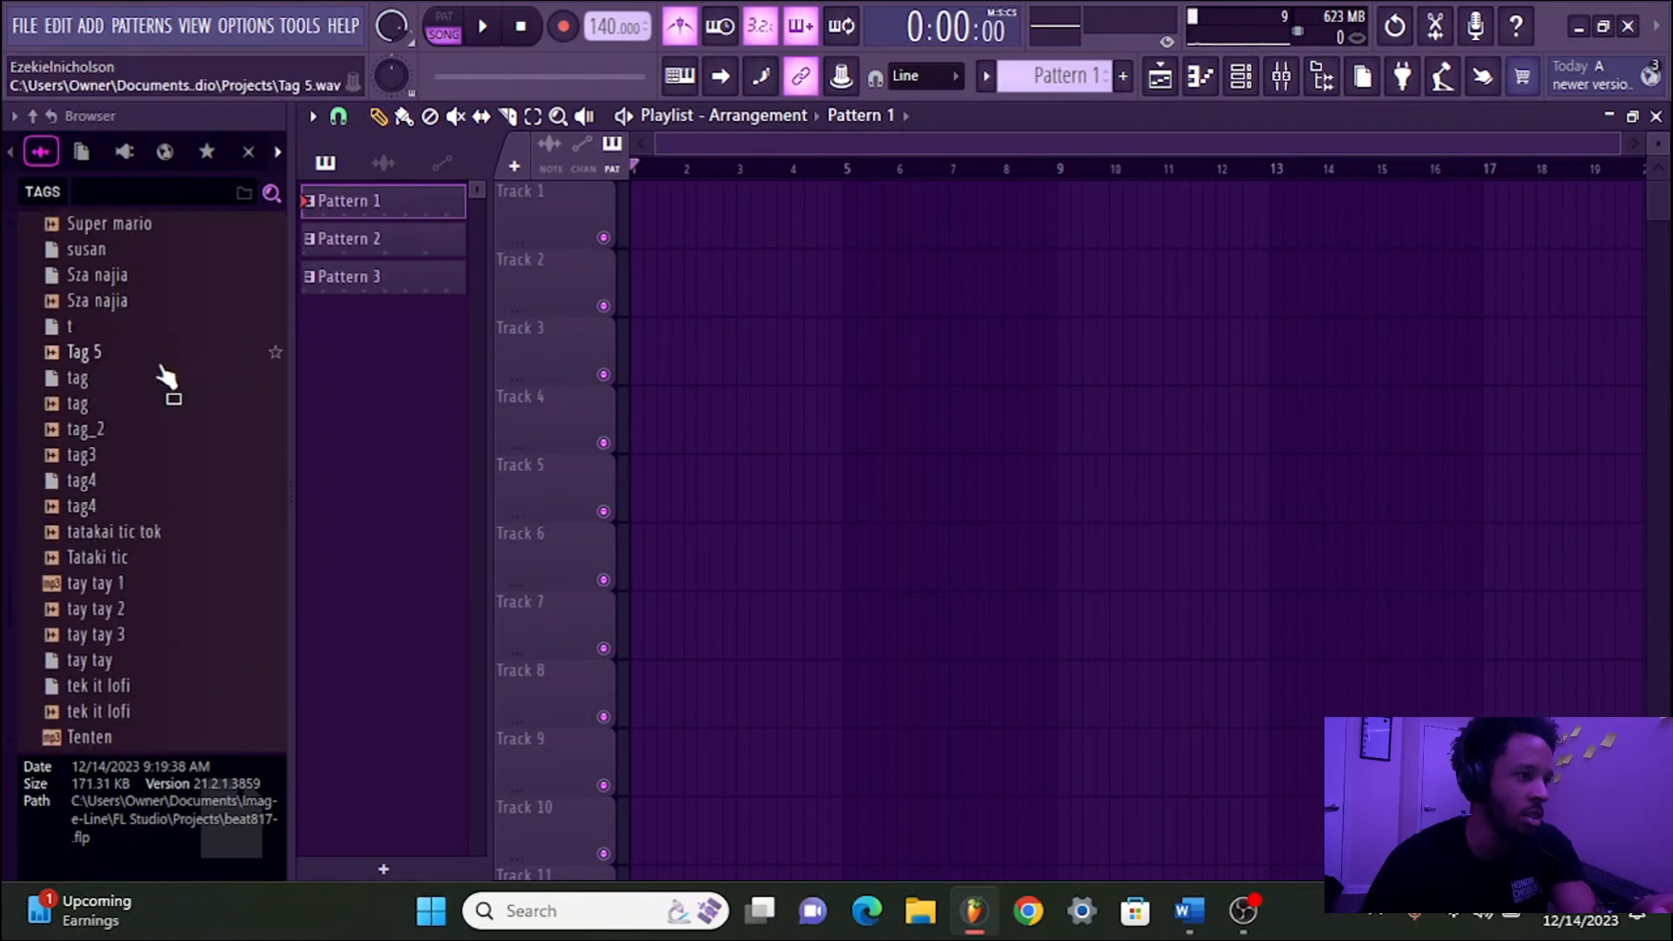
scroll(156, 366, "down", 4)
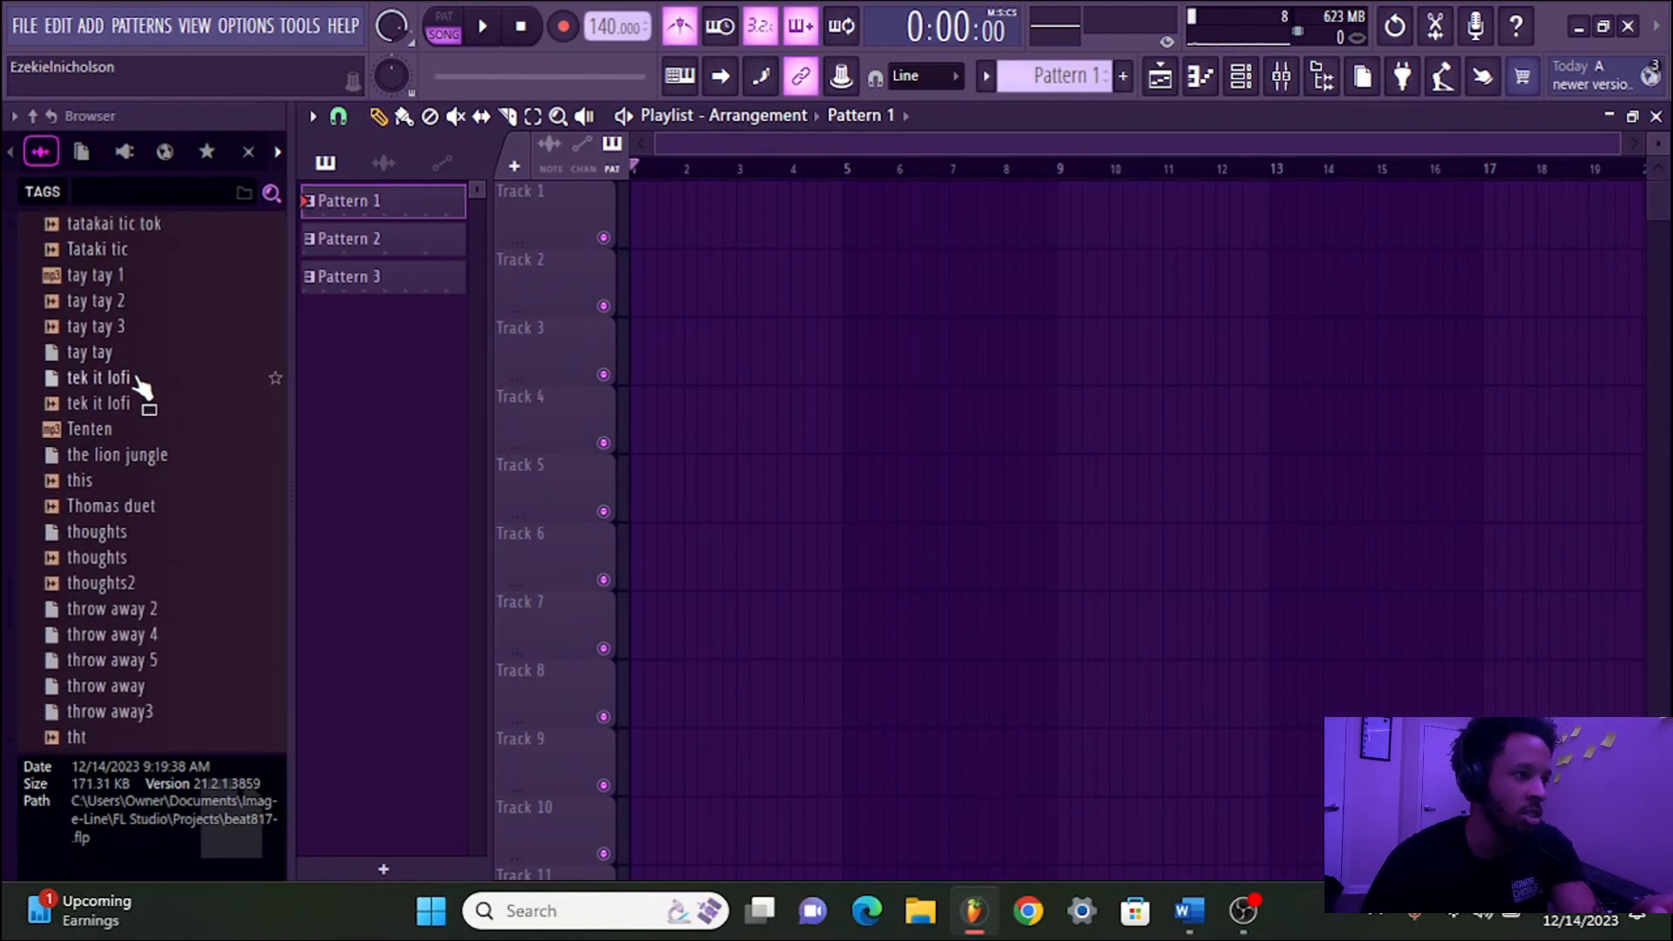
scroll(142, 385, "up", 2)
scroll(126, 318, "up", 4)
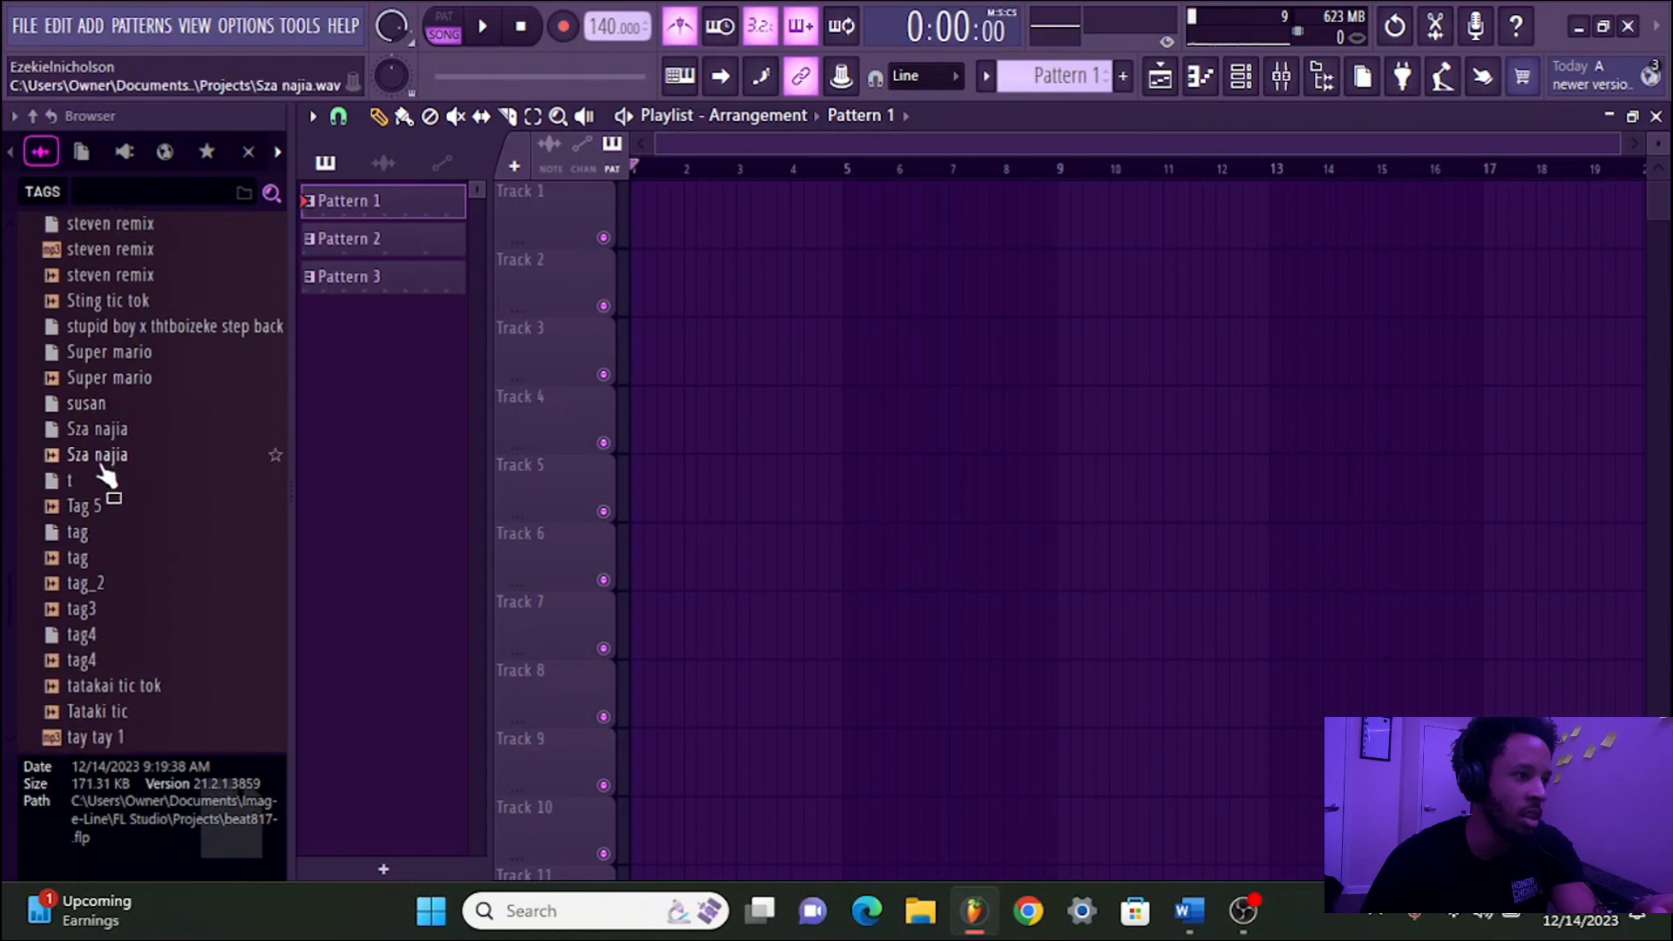
left_click_drag(114, 510, 632, 477)
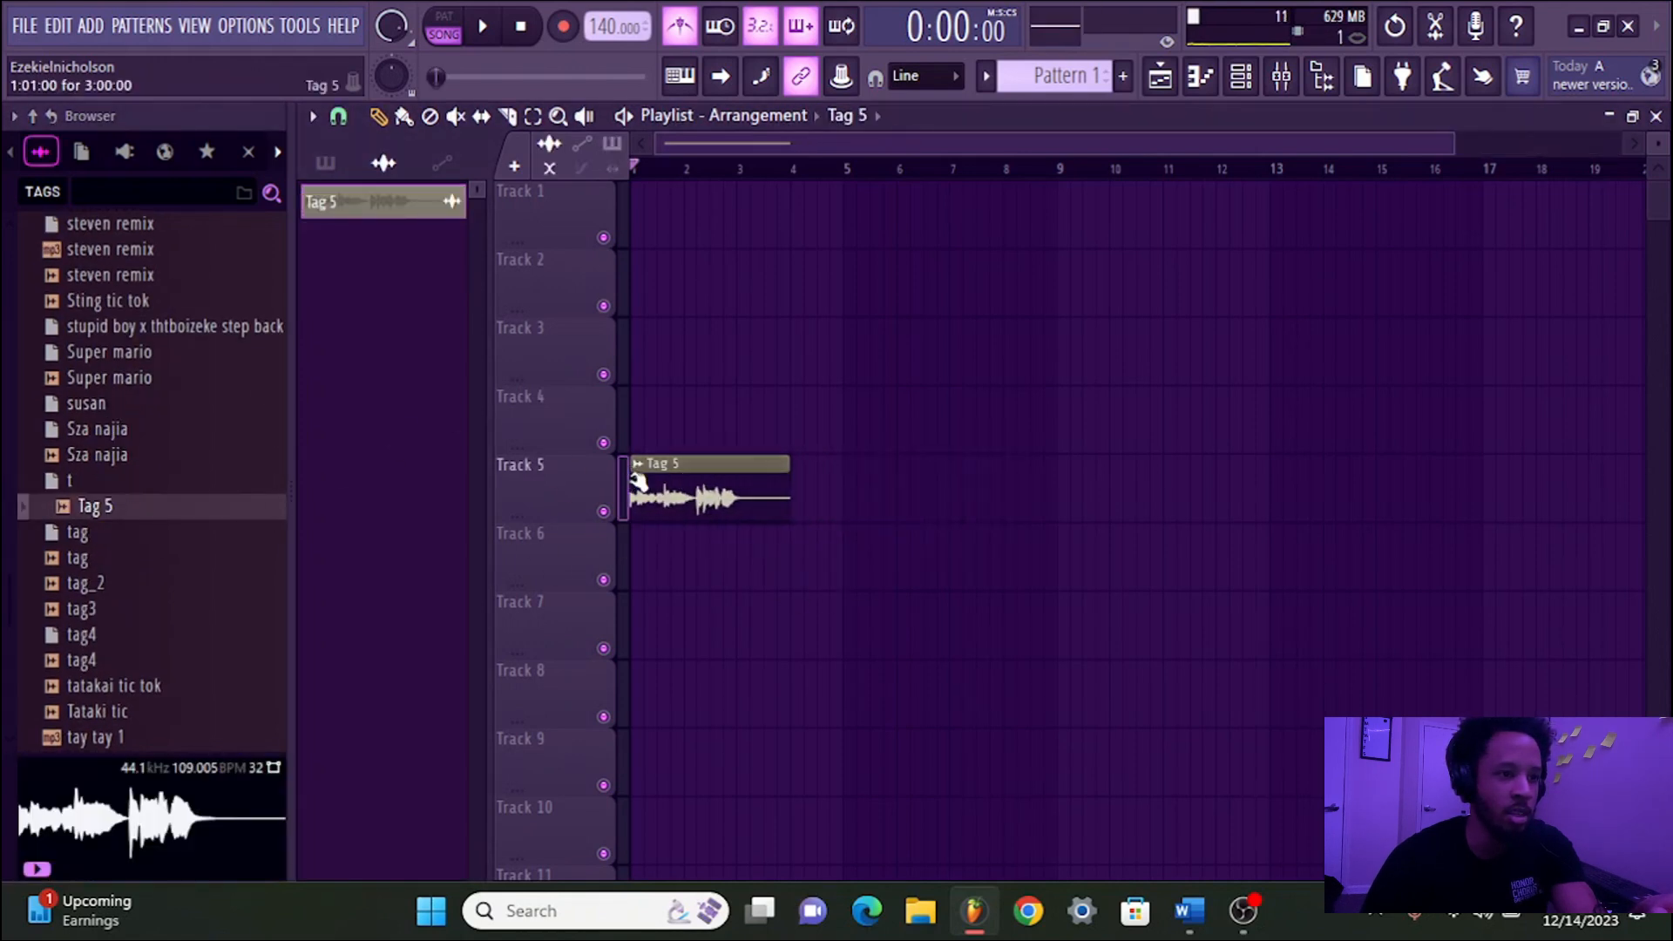
Use the Slip tool to slide the audio inside the Tag 5 clip on Track 5, and delete the clip
left_click(482, 118)
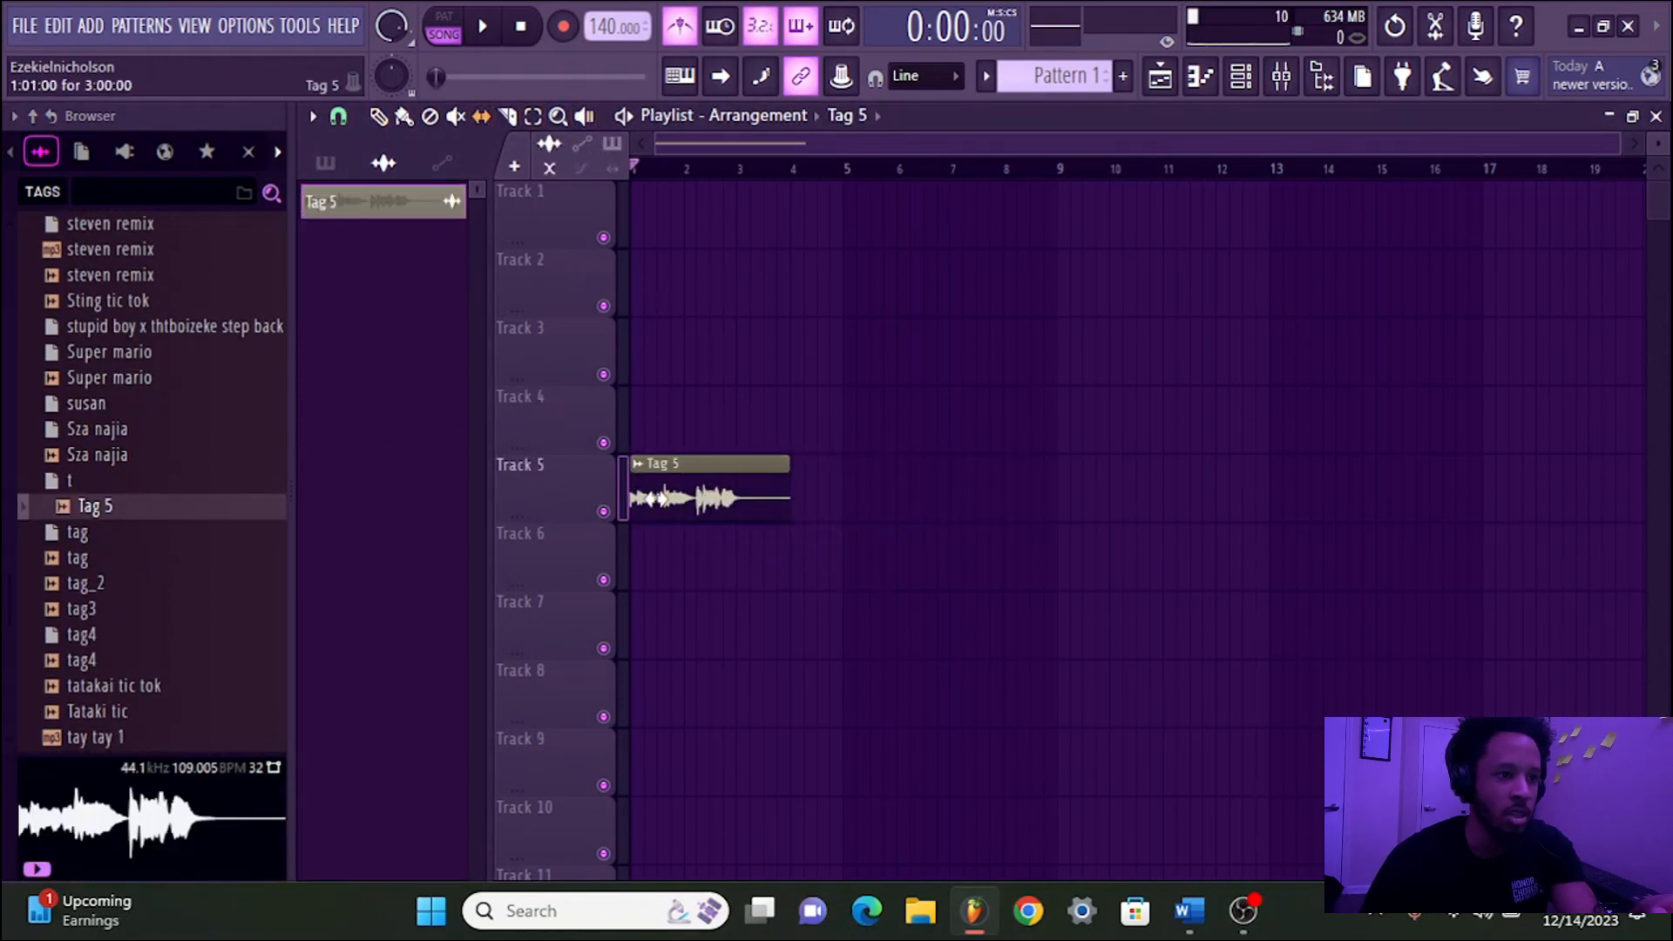
left_click_drag(664, 498, 1185, 568)
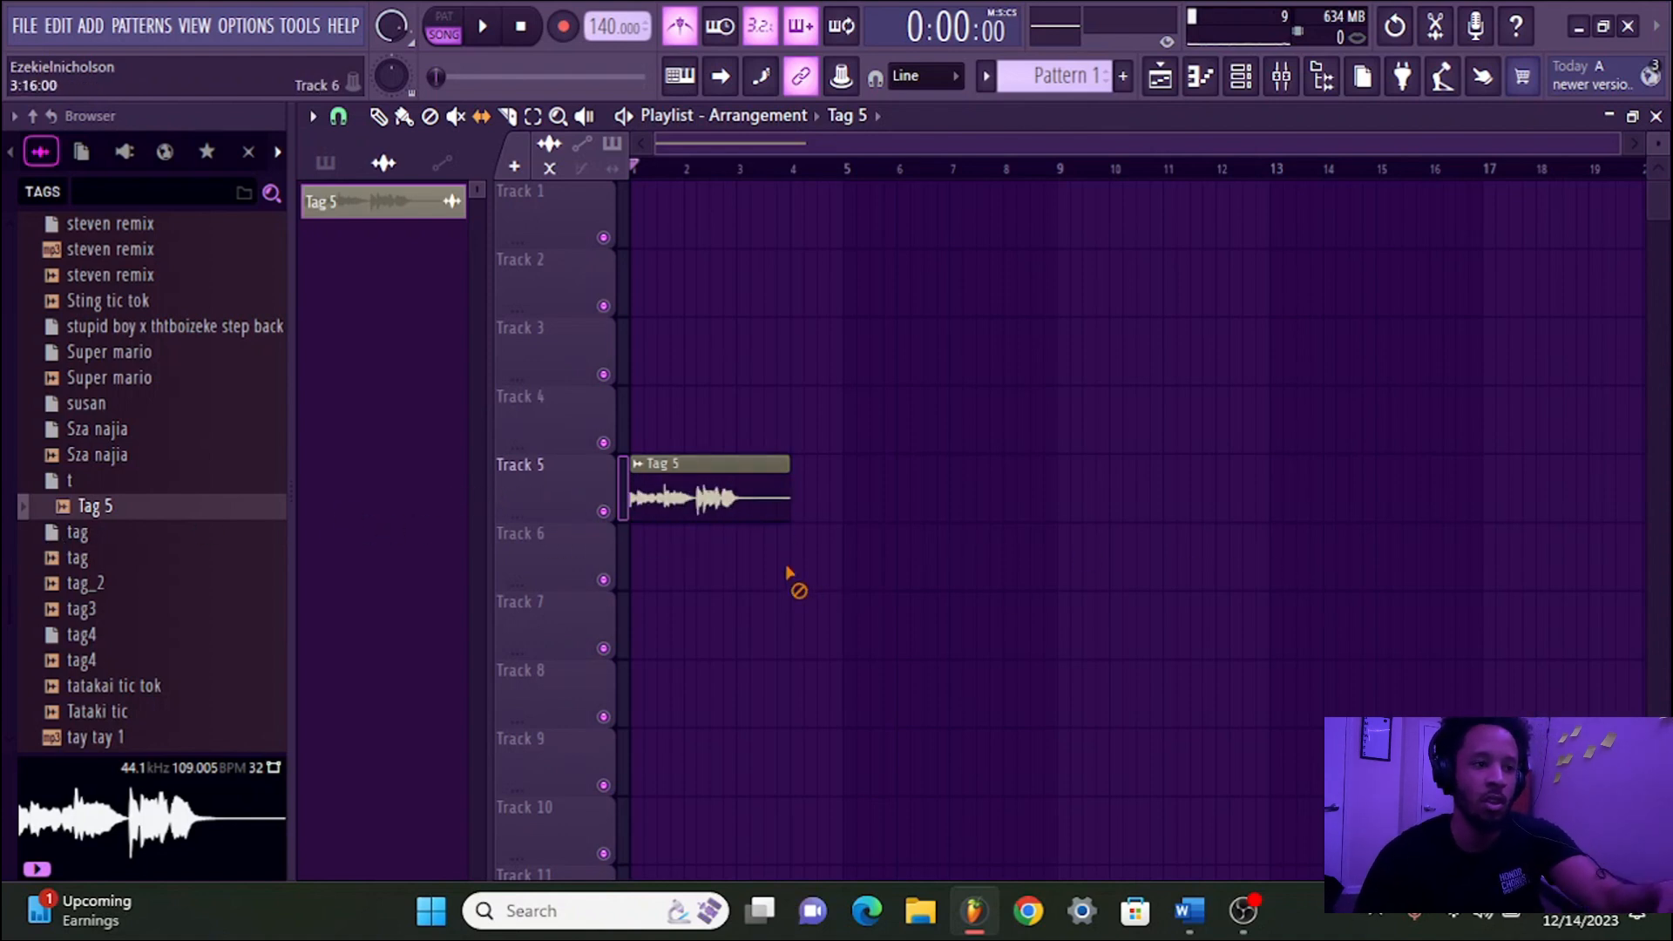
right_click(742, 491)
With the Slice tool, place Tag 5 at the start of Track 2, slice it just after bar 2, and undo the slice
left_click(507, 118)
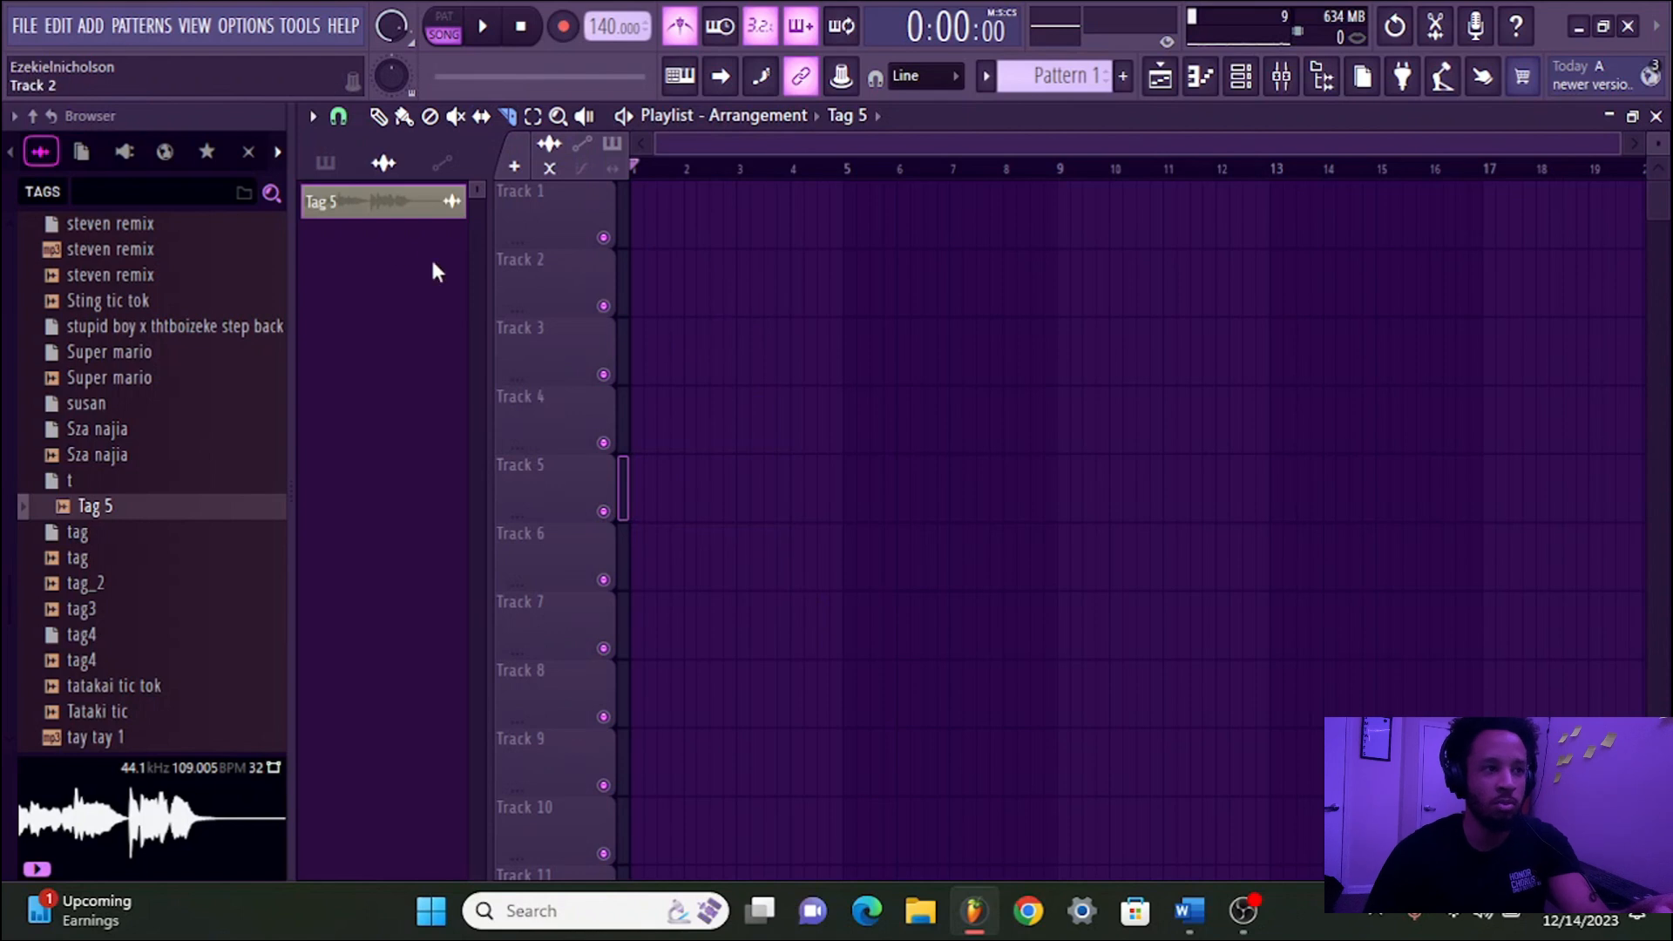
left_click_drag(772, 301, 639, 307)
left_click_drag(699, 207, 697, 408)
key("ctrl+z")
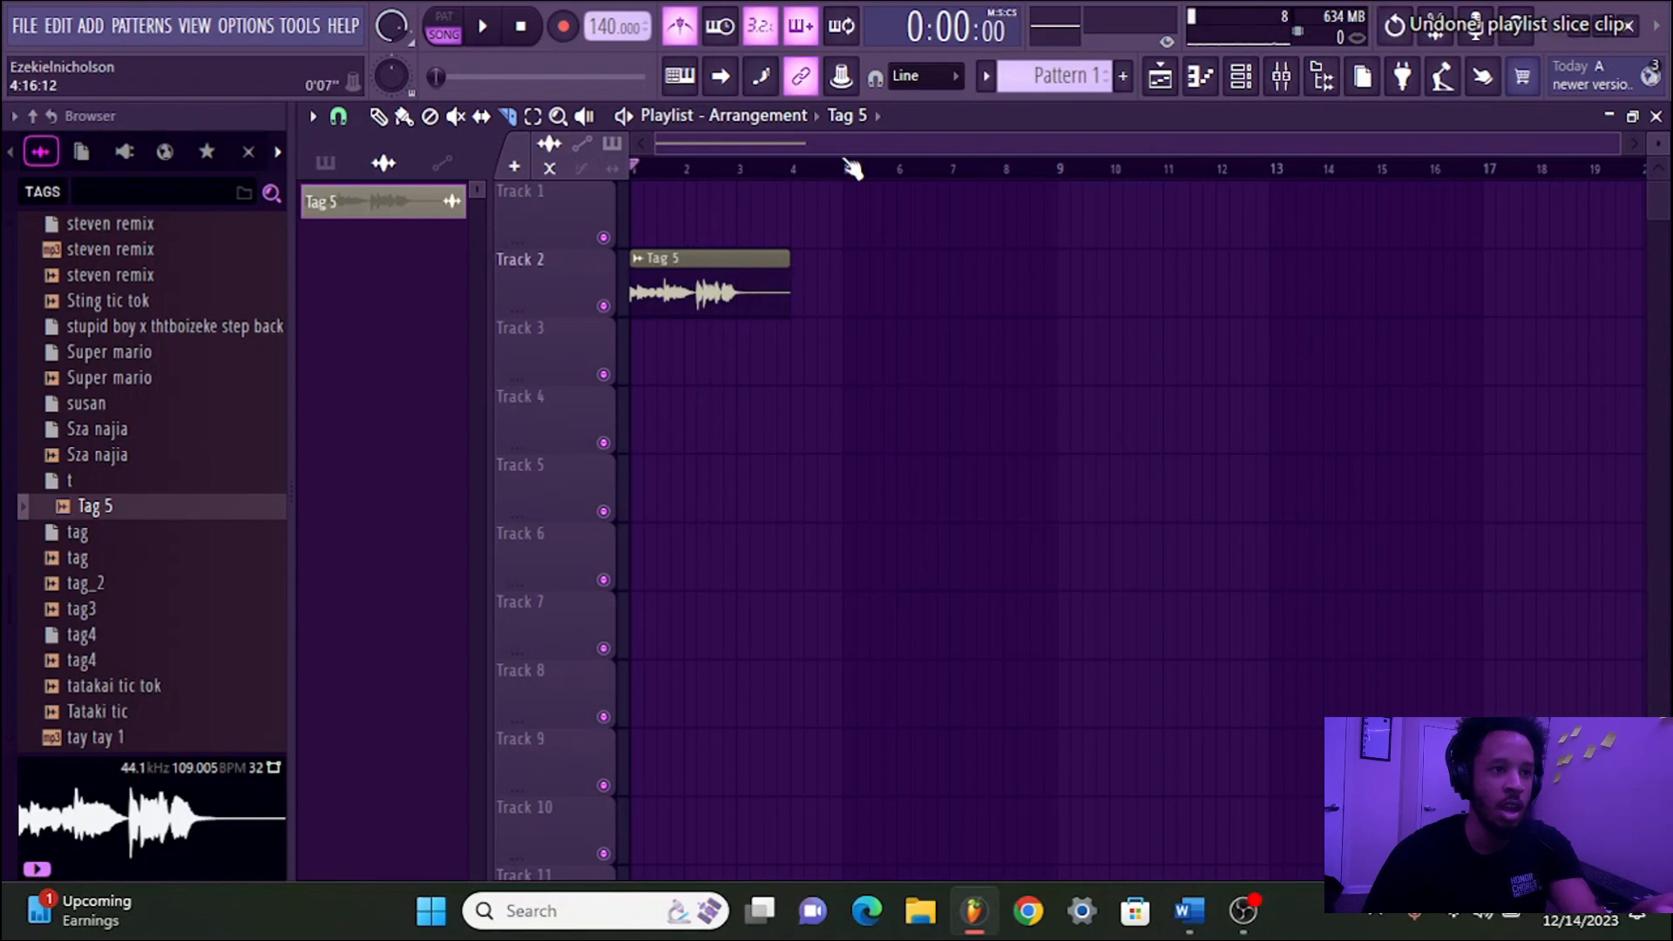
Try two more slices through the Tag 5 clip on Track 2 around bar 2, undoing each one
scroll(837, 225, "up", 3)
left_click_drag(767, 219, 819, 220)
key("ctrl+z")
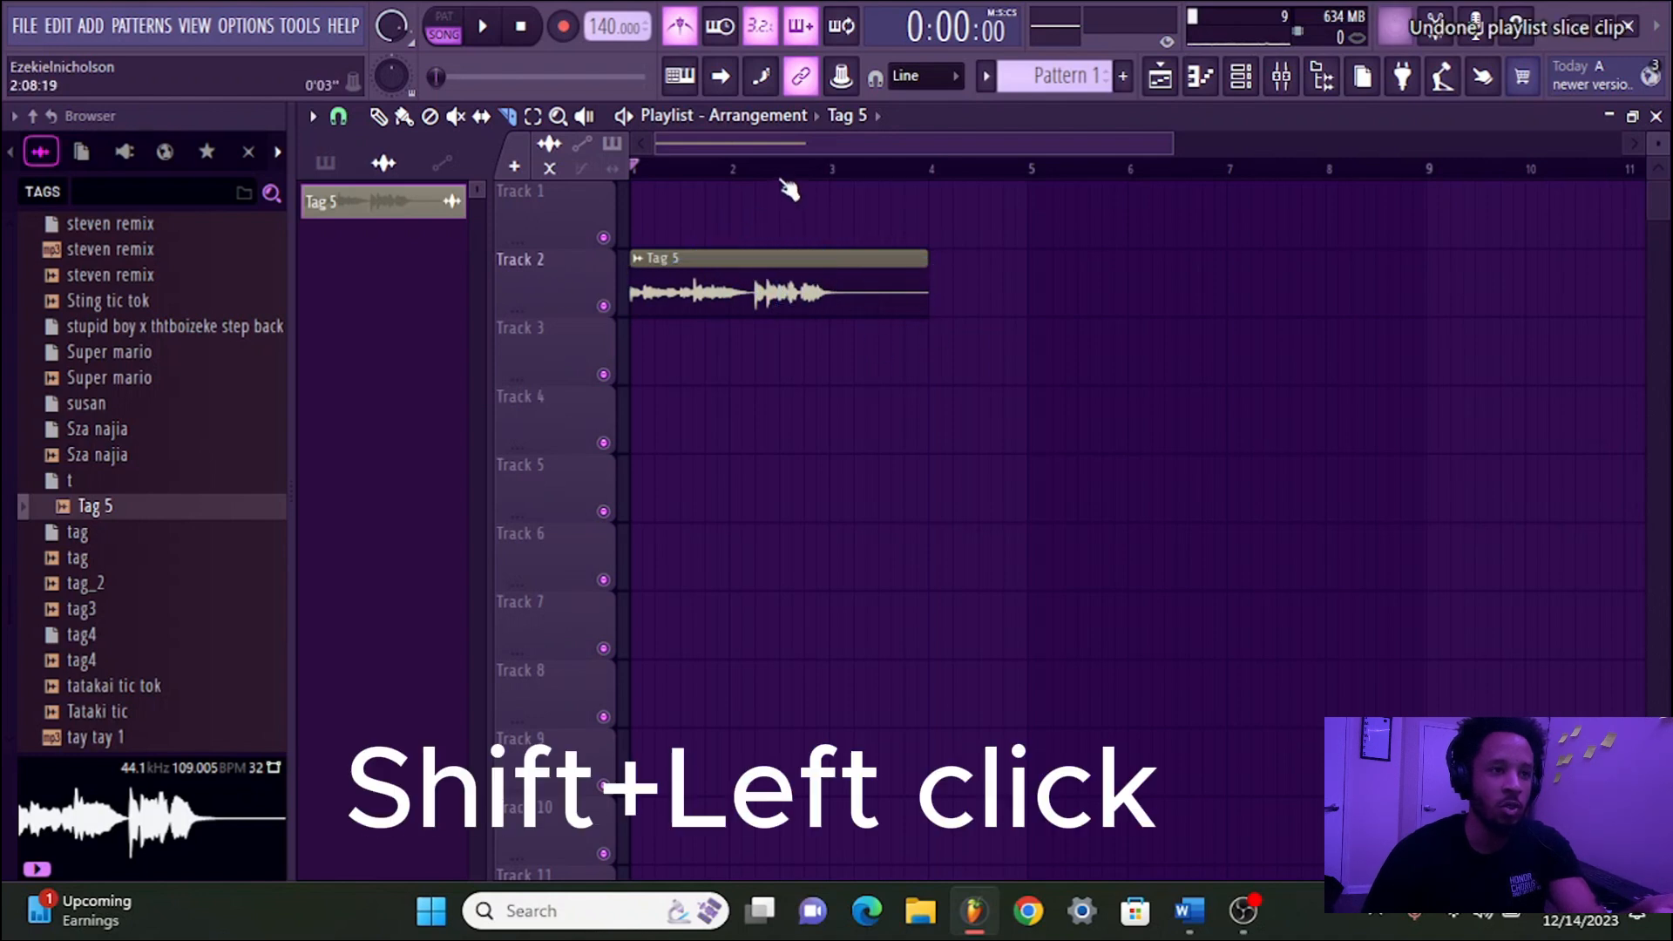
scroll(788, 150, "up", 3)
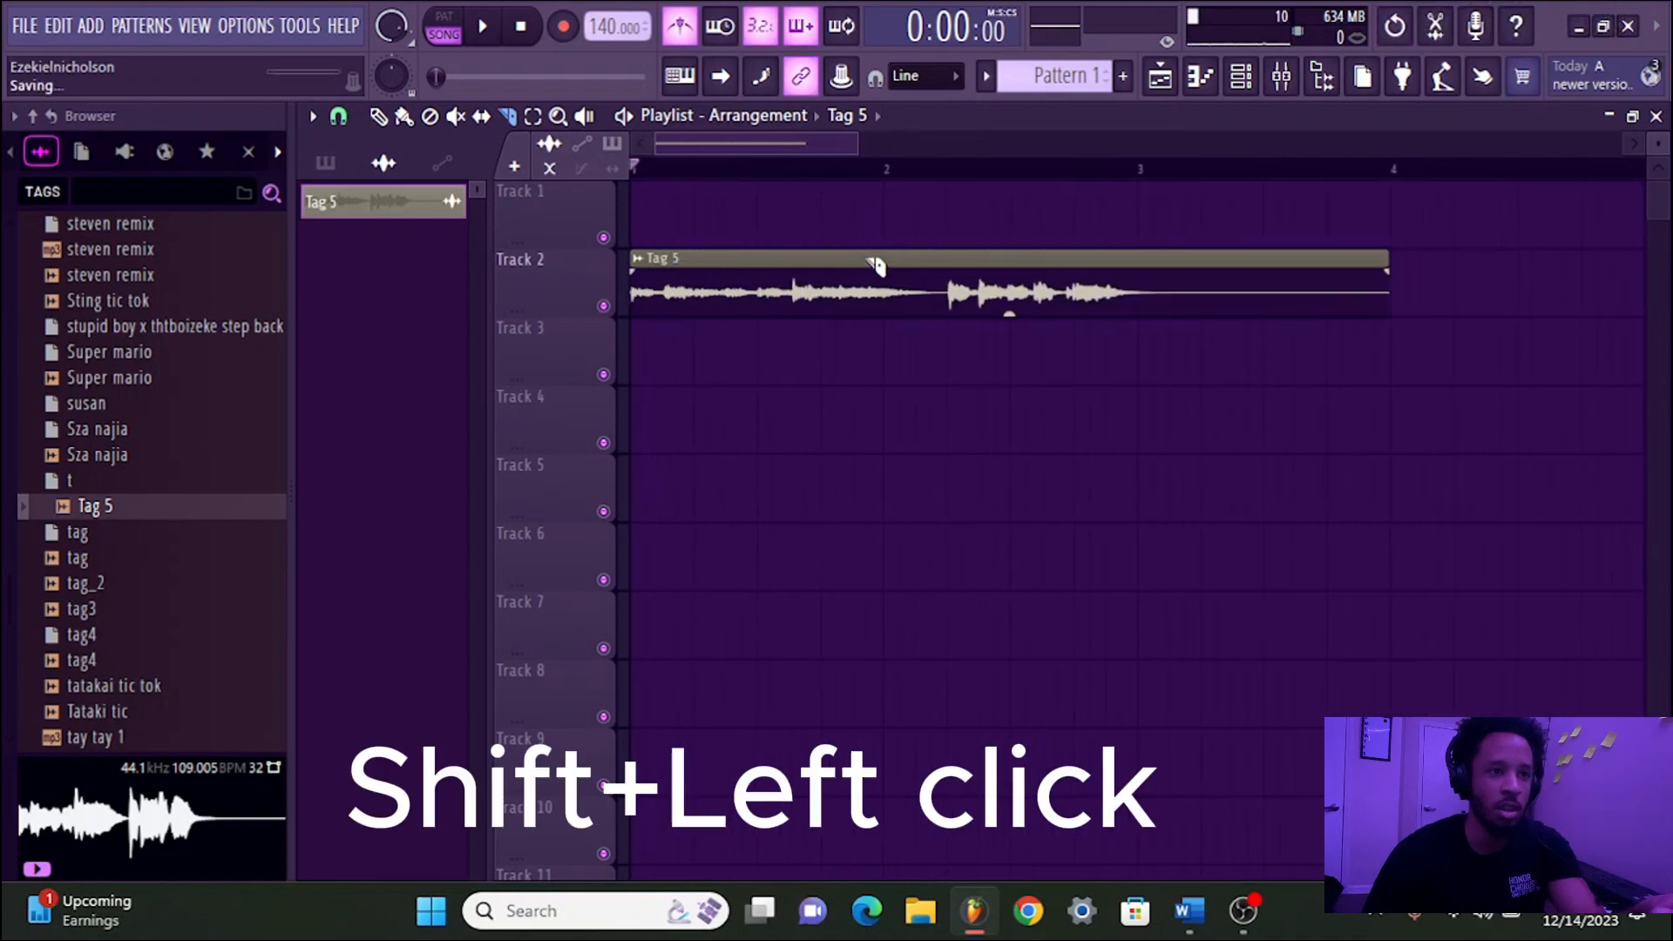
left_click_drag(886, 228, 951, 365)
key("ctrl+z")
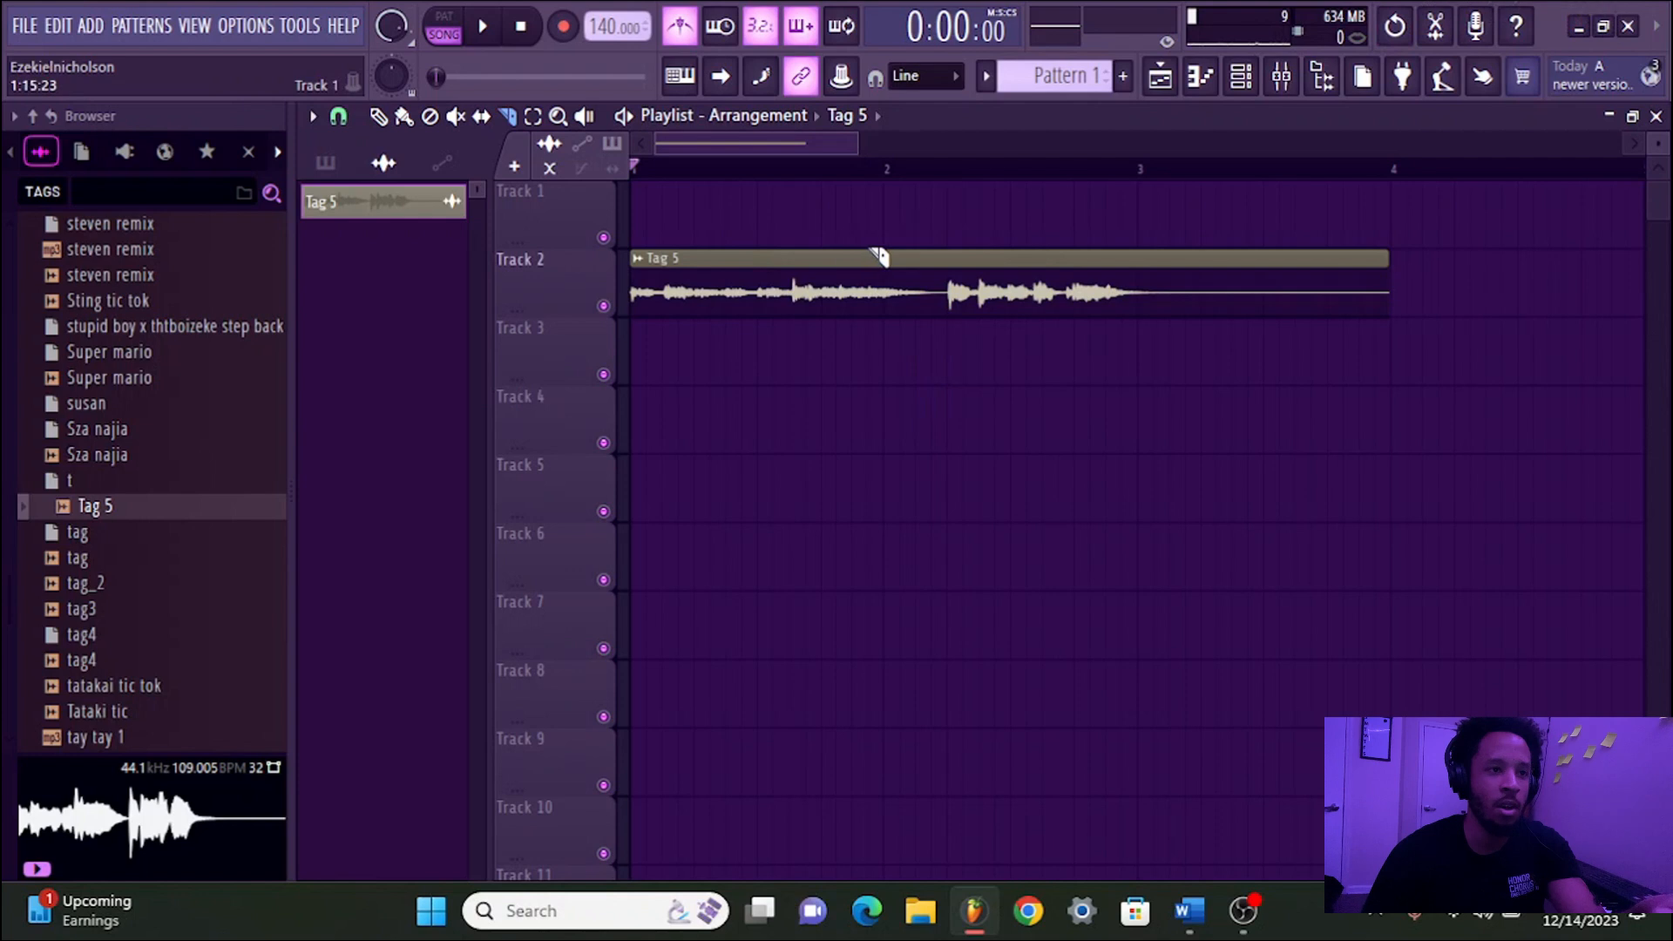
Try vertical slices through the Tag 5 clip at bar 2 and shortly after it, undo them, and delete the clip
left_click_drag(880, 223, 889, 324)
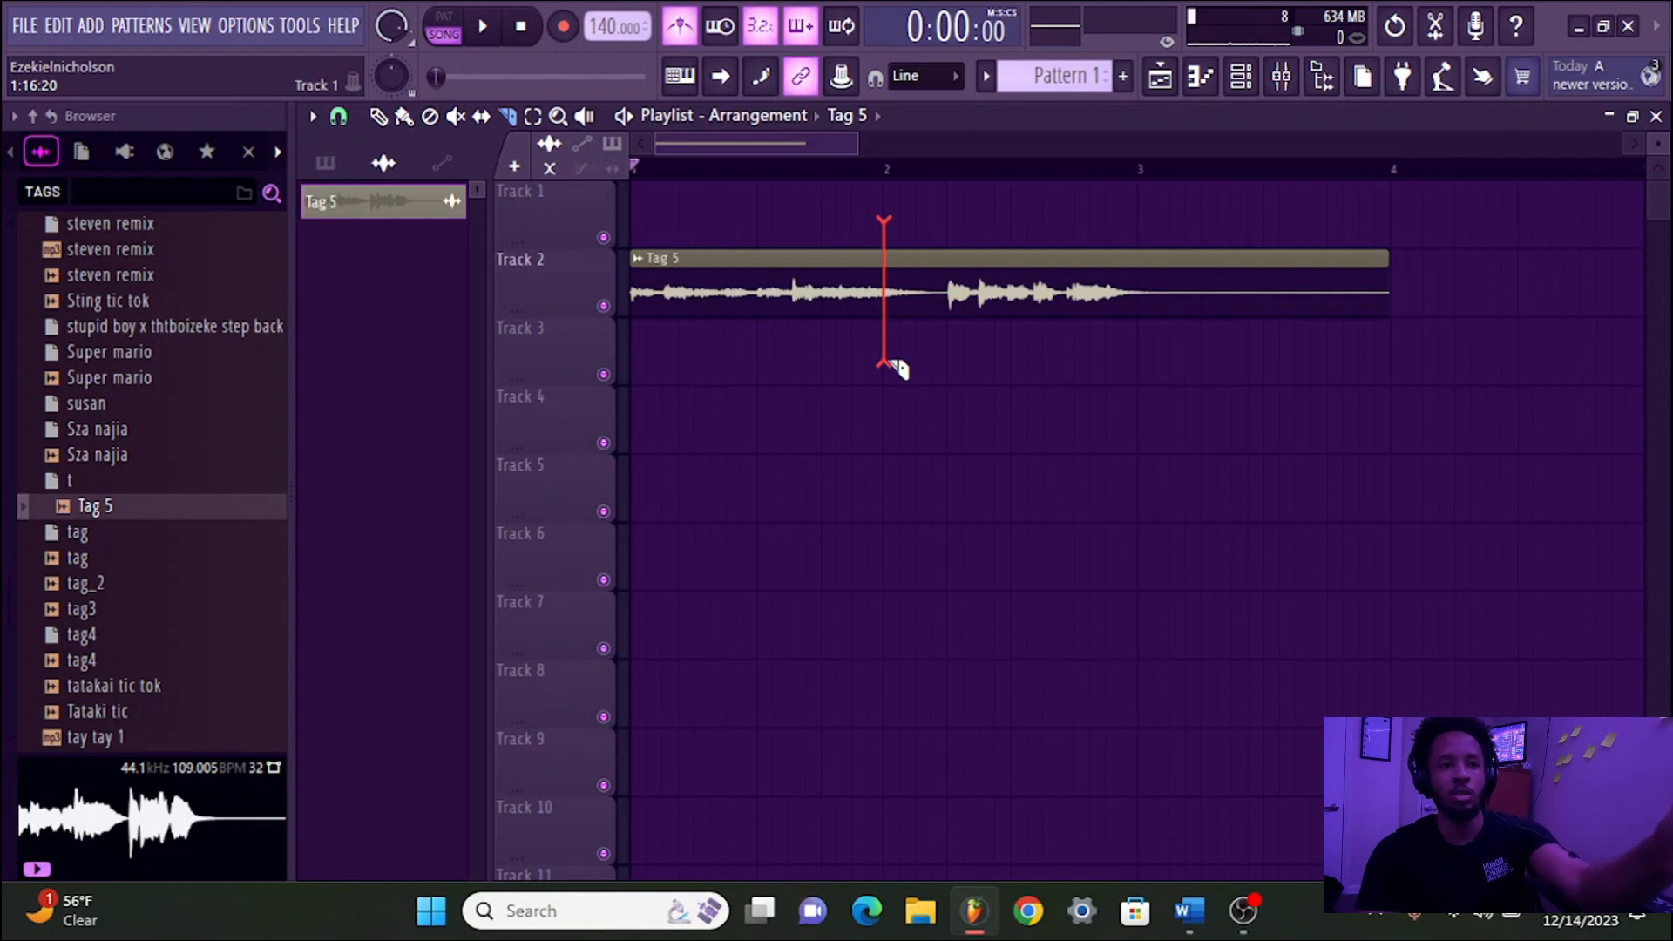
left_click_drag(888, 220, 890, 360)
key("ctrl+z")
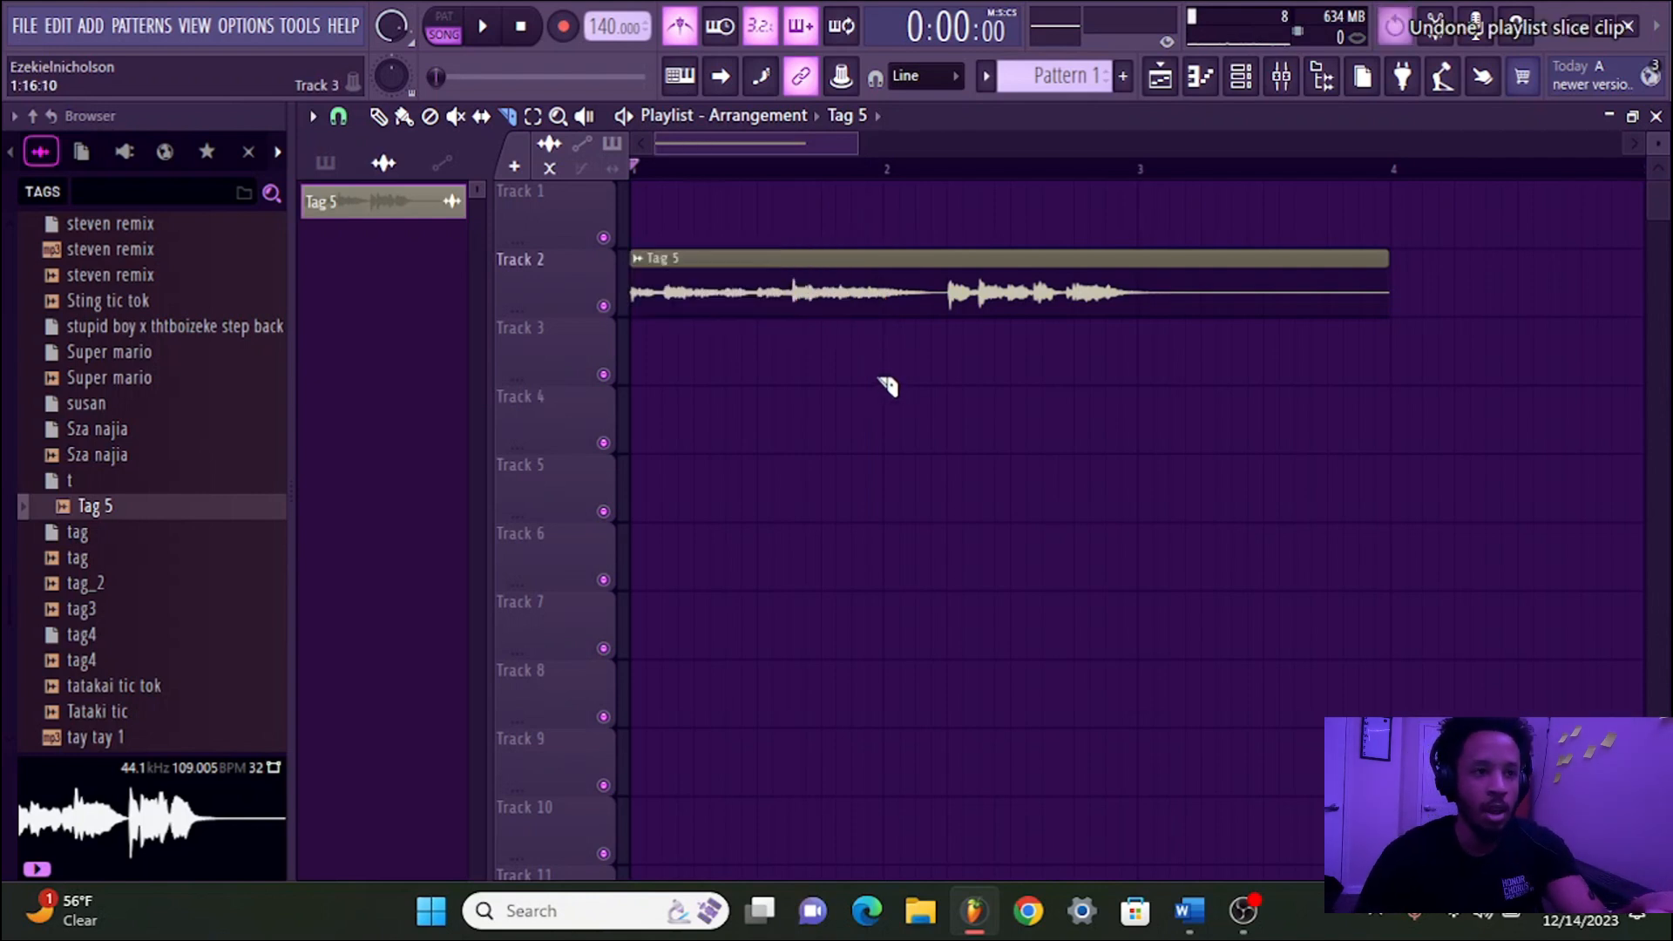
left_click_drag(978, 302, 994, 445)
key("ctrl+z")
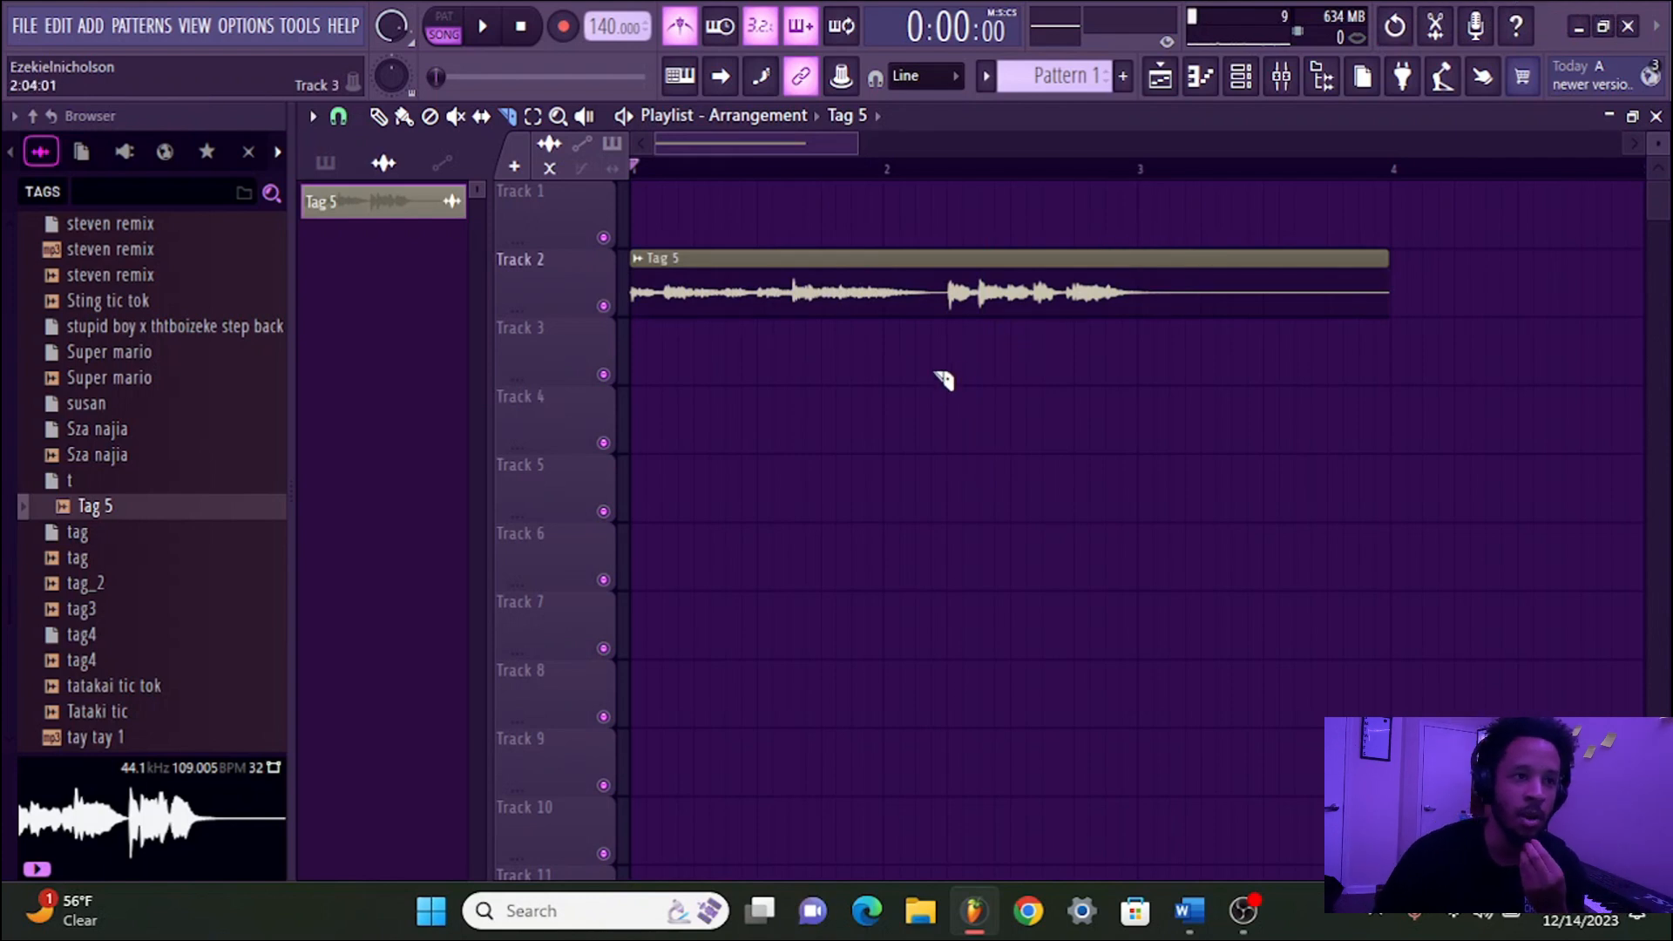
right_click(760, 281)
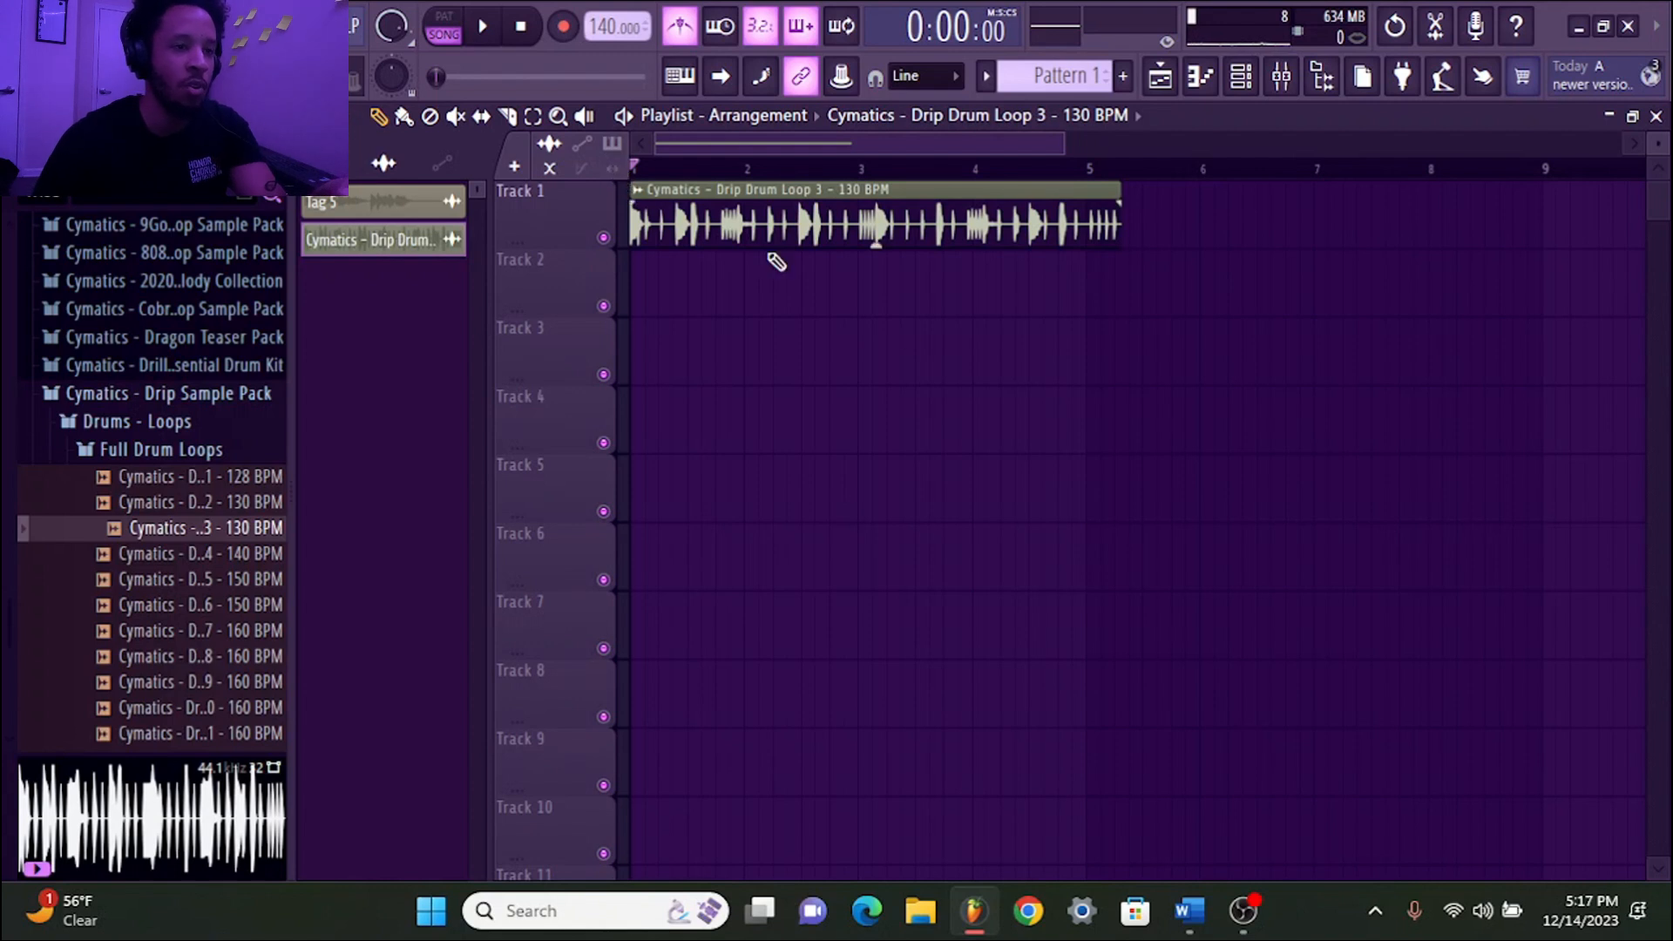
Turn on stretching and shorten the Cymatics - Drip Drum Loop 3 clip on Track 1 so it ends at bar 5
key("shift+m")
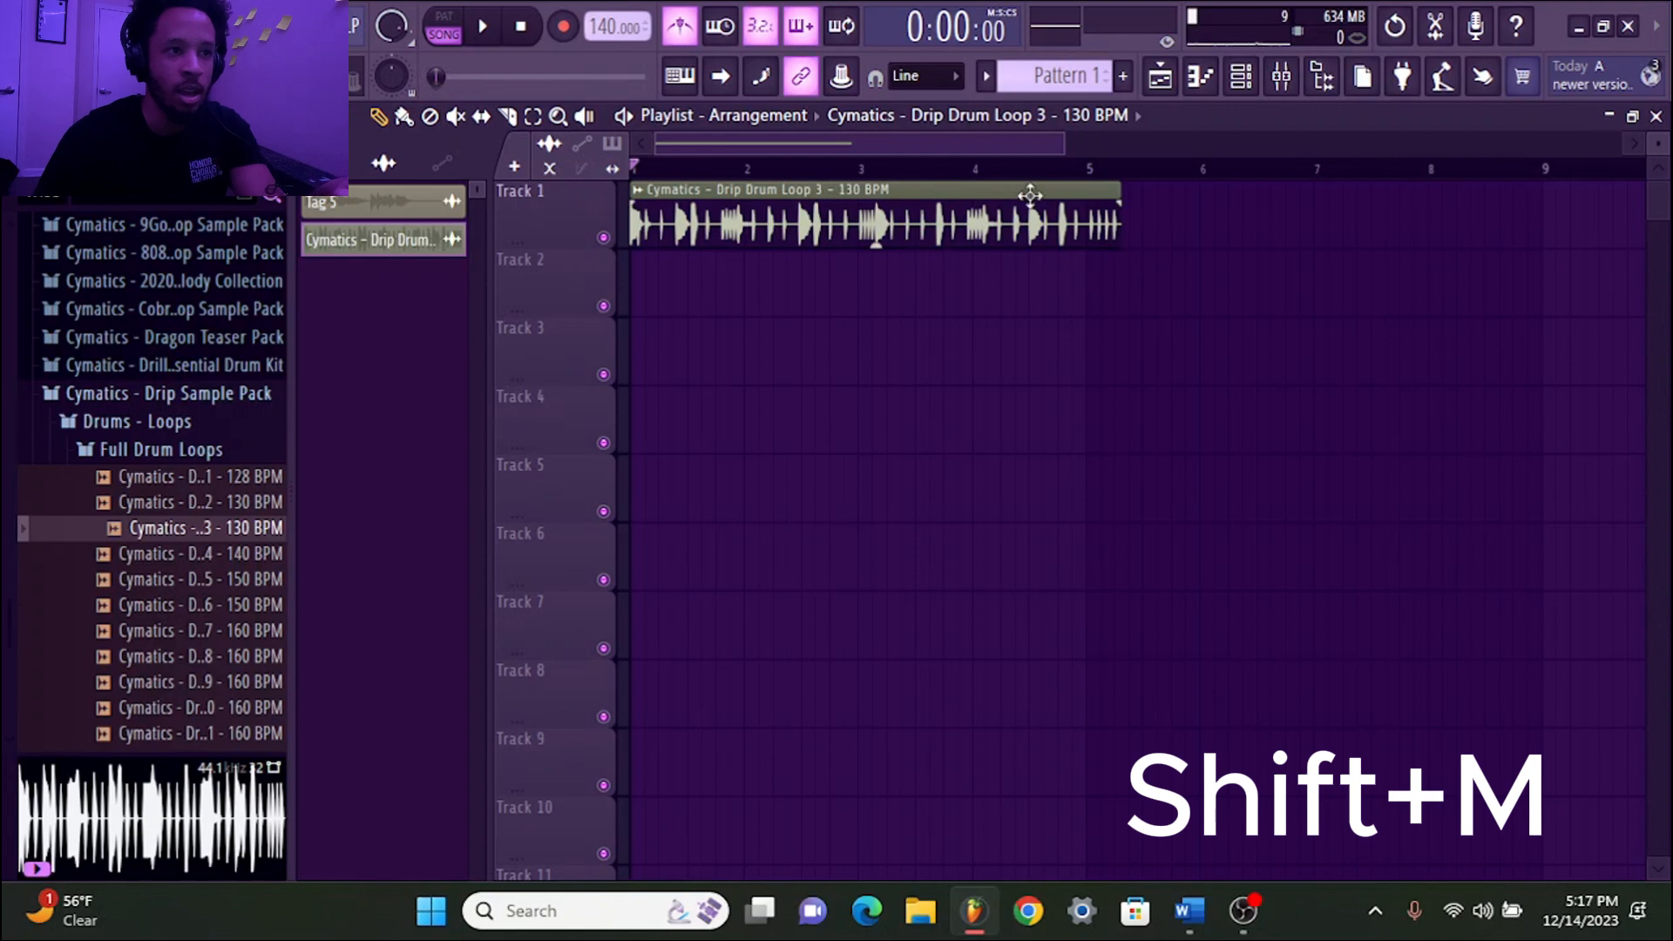
mouse_move(1121, 186)
left_mouse_down()
mouse_move(1064, 187)
mouse_move(1086, 187)
left_mouse_up()
scroll(1102, 188, "up", 3)
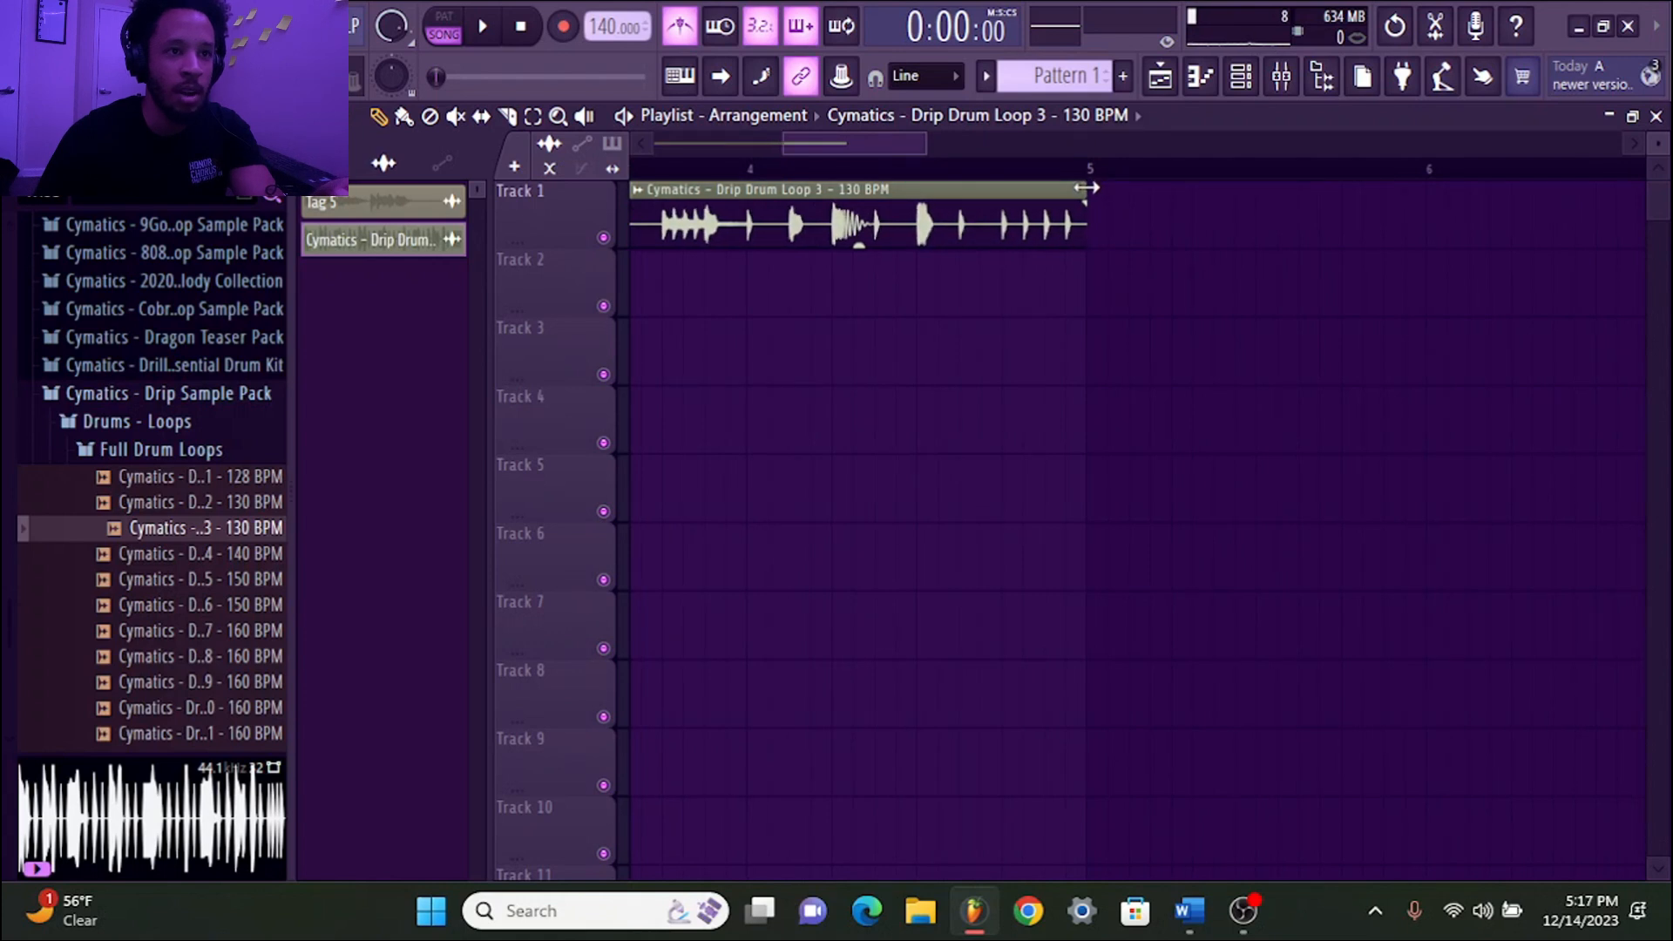
Slice the Cymatics - Drip Drum Loop 3 clip on Track 1 at bar 3 with the Slice tool
scroll(1079, 150, "down", 3)
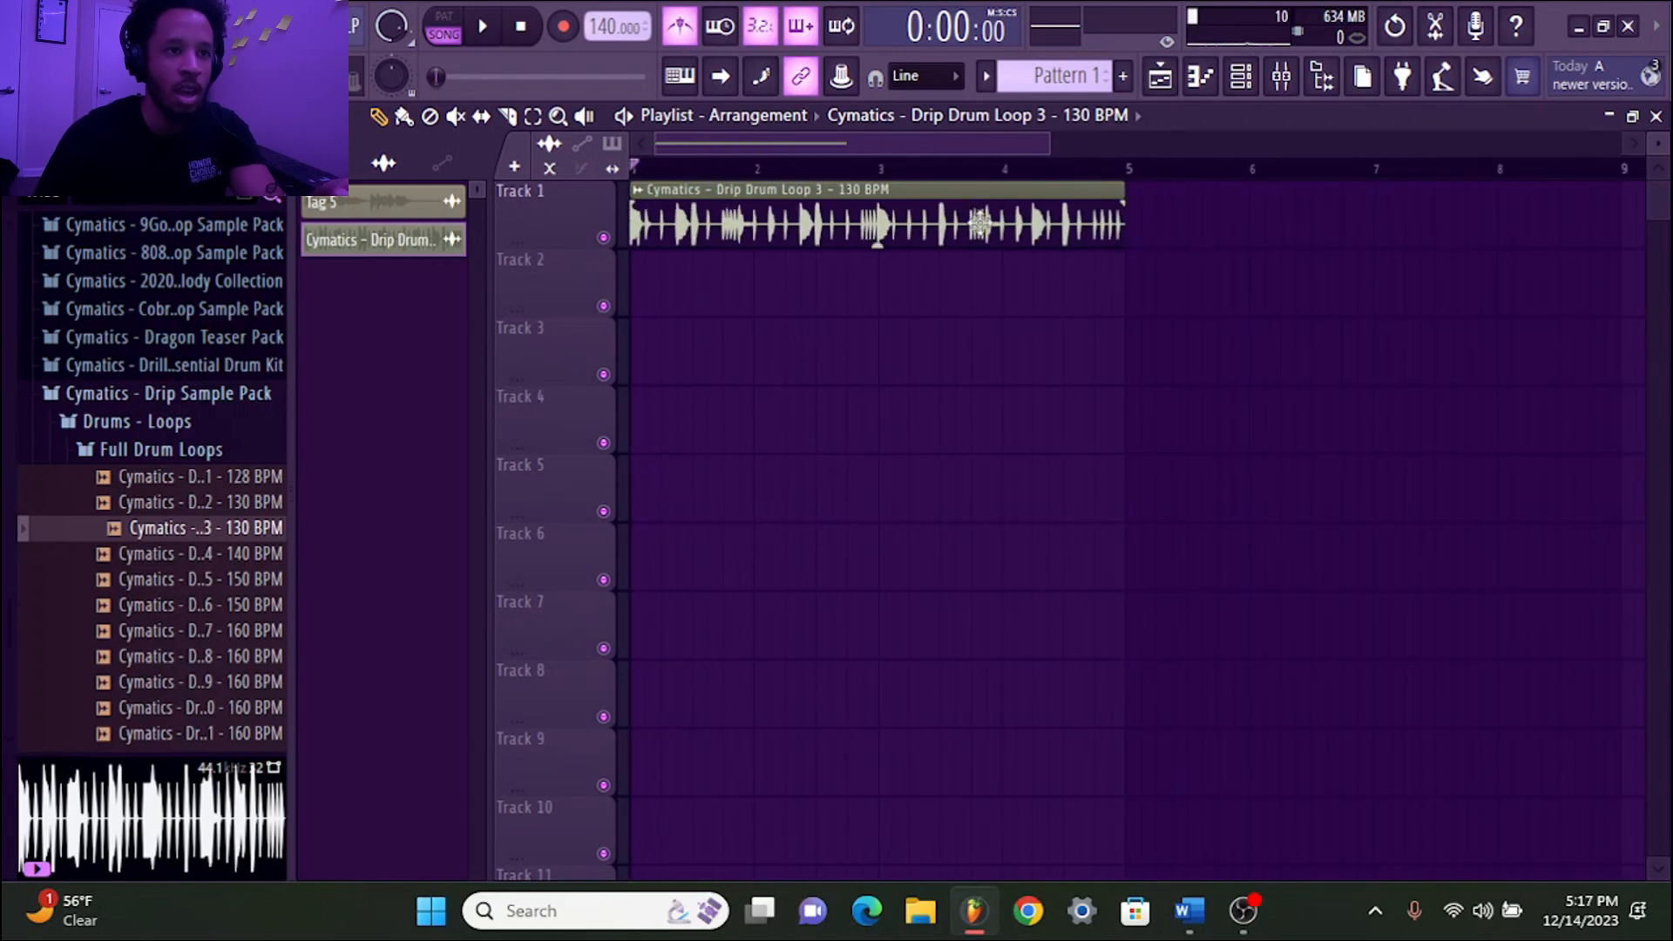
key("c")
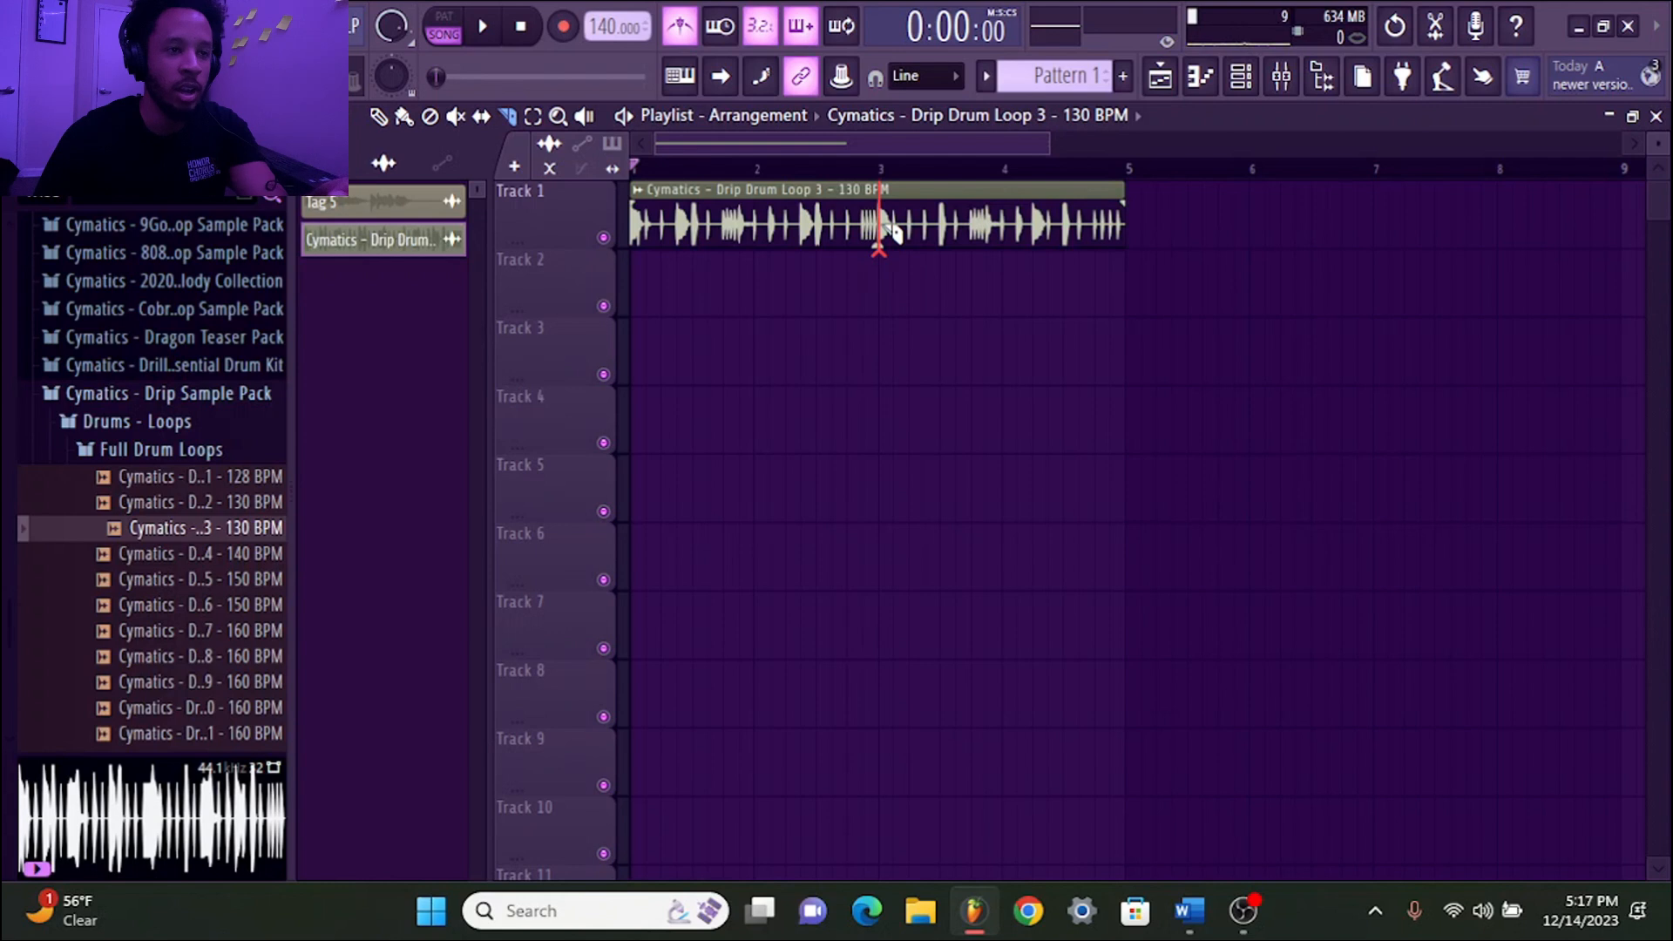
left_click(891, 231)
right_click(893, 233)
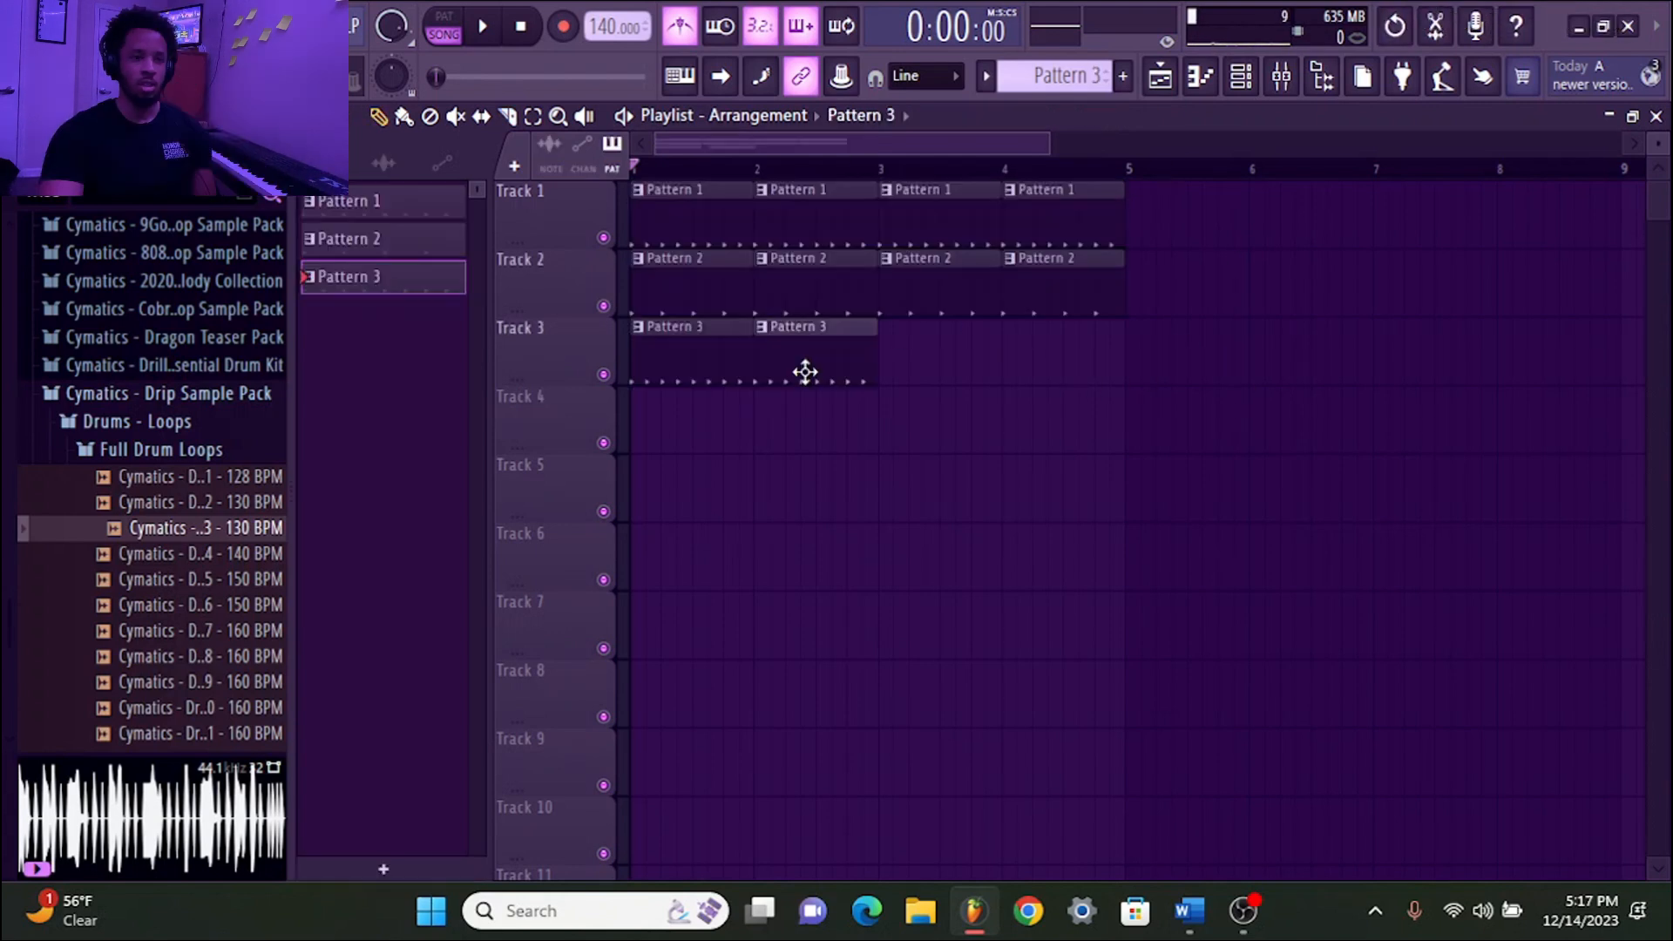
Fill Track 3 with Pattern 3 clips up to bar 5, and merge all the pattern clips on Tracks 1 to 3
mouse_move(803, 370)
left_mouse_down()
mouse_move(1031, 336)
mouse_move(986, 337)
mouse_move(1009, 352)
left_mouse_up()
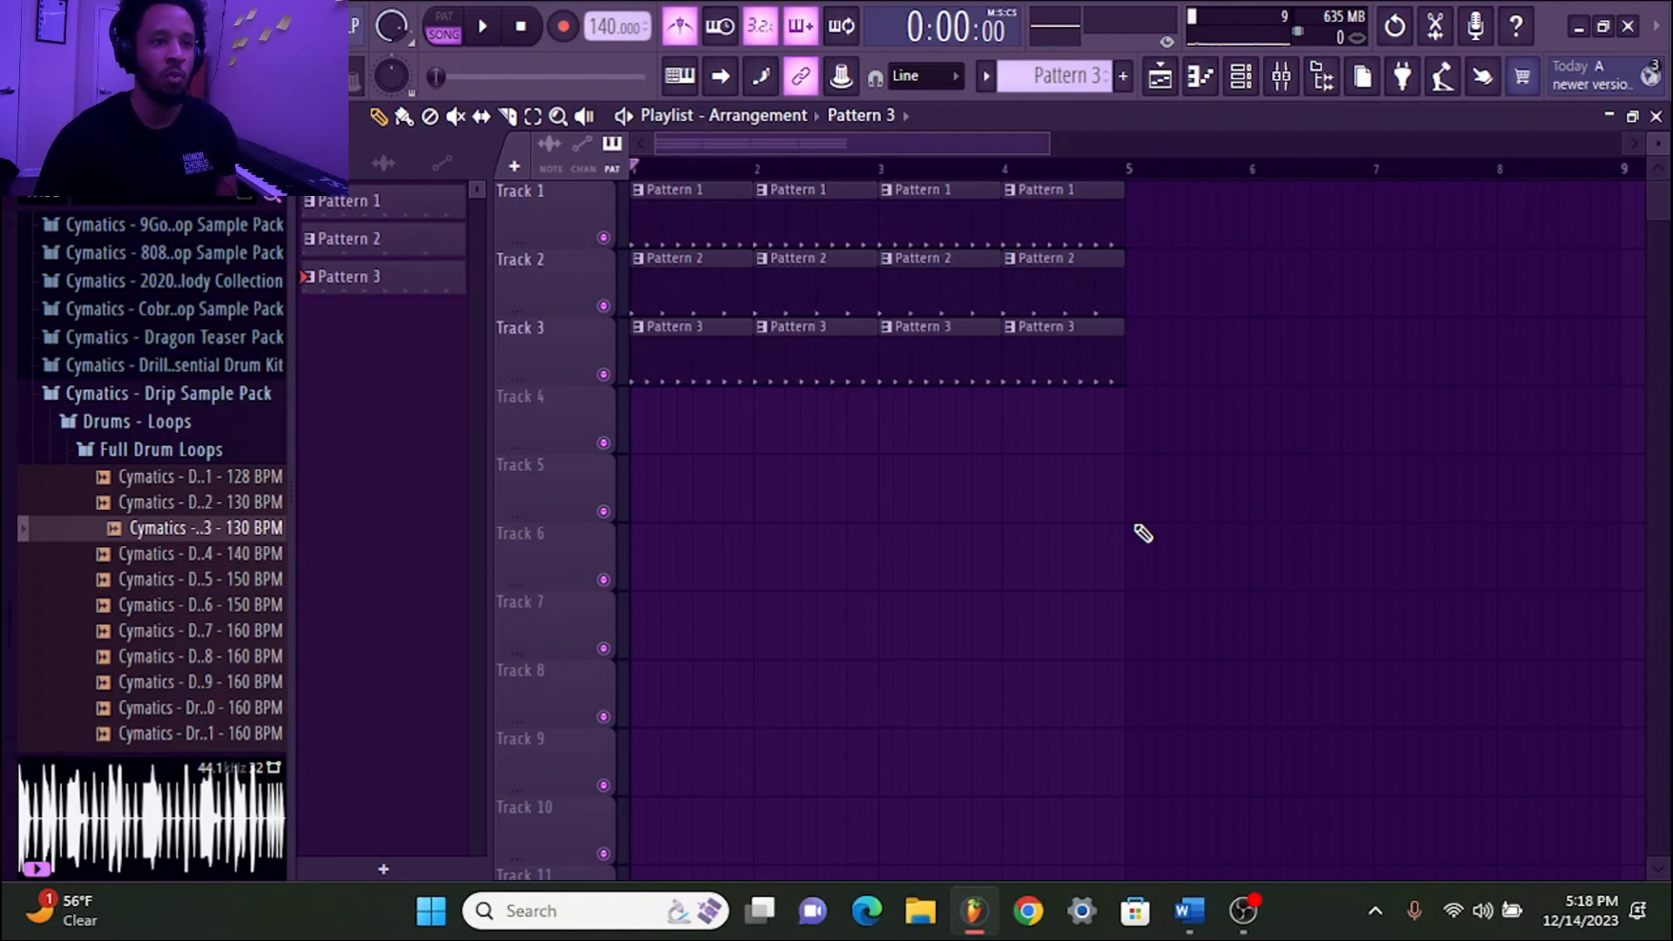
left_click_drag(1237, 468, 629, 180)
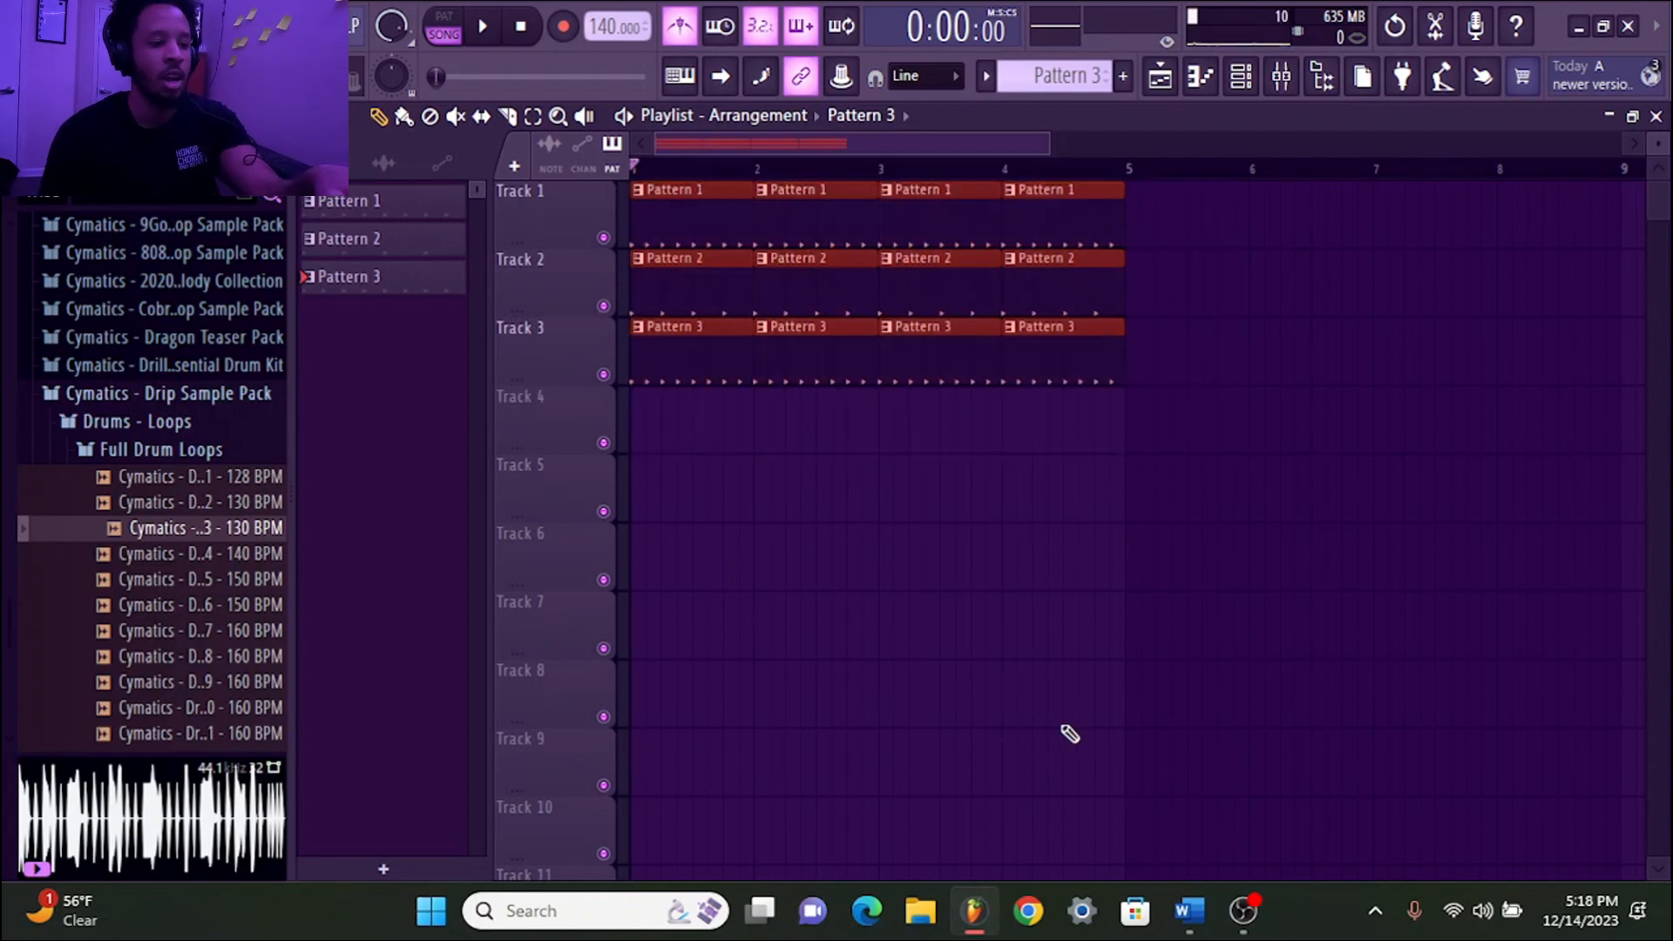
key("ctrl+g")
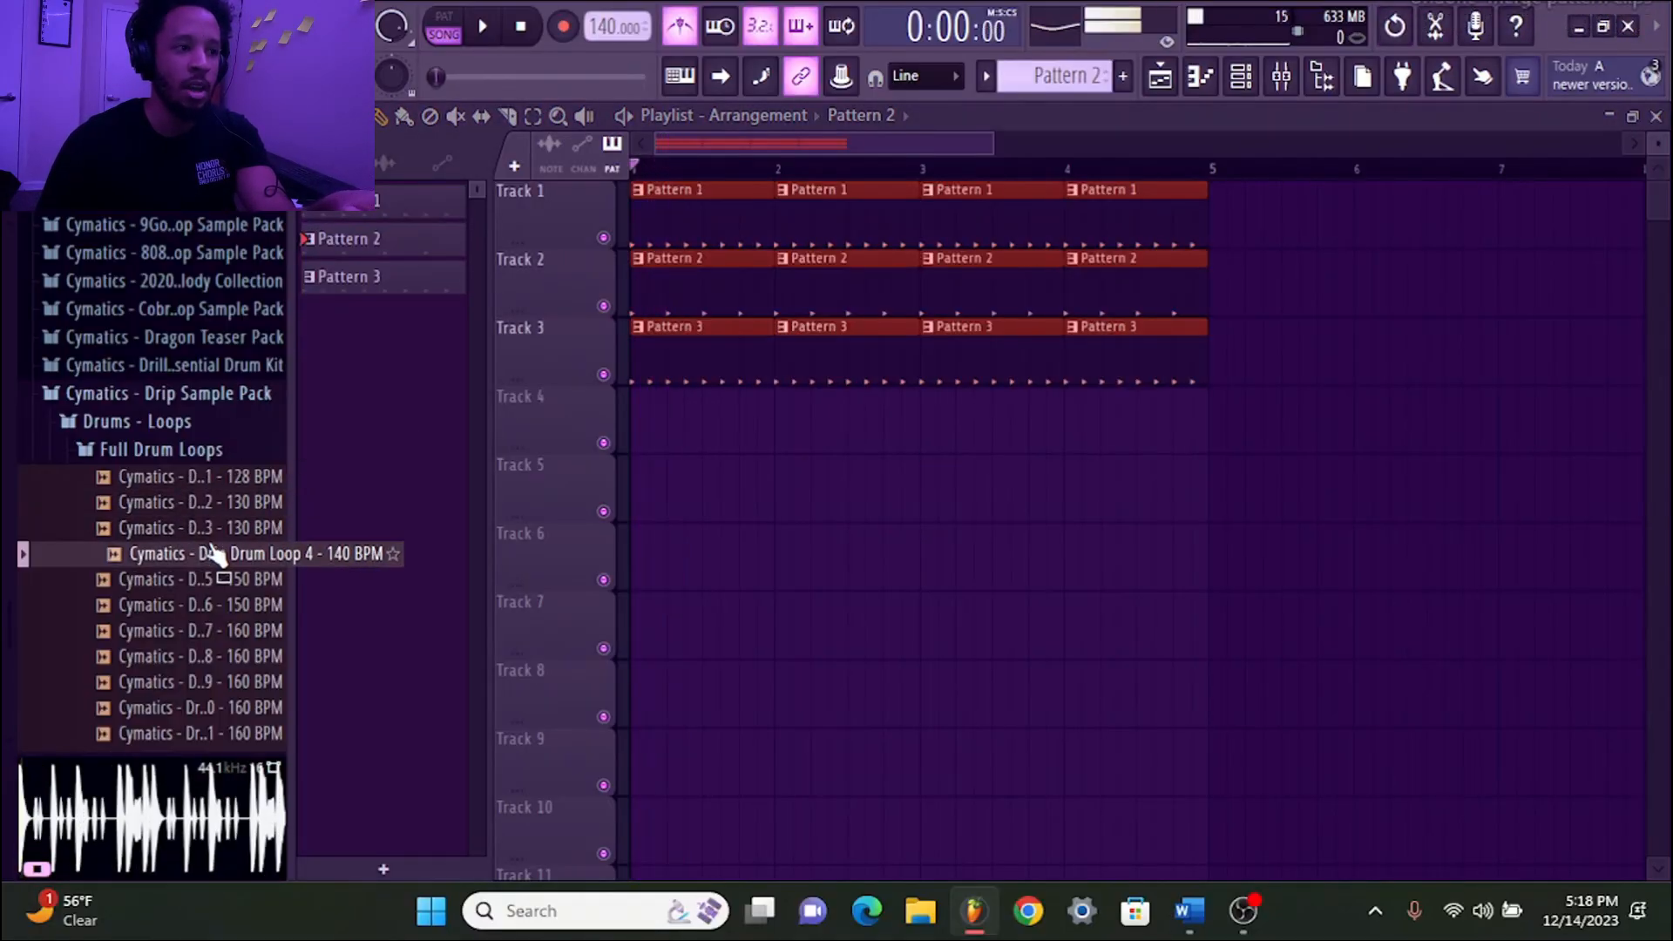
Add Cymatics - Drip Drum Loop 4 - 140 BPM at the start of Track 5 and try to merge it with the pattern clips
left_click_drag(213, 553, 777, 590)
left_click_drag(699, 229, 697, 237)
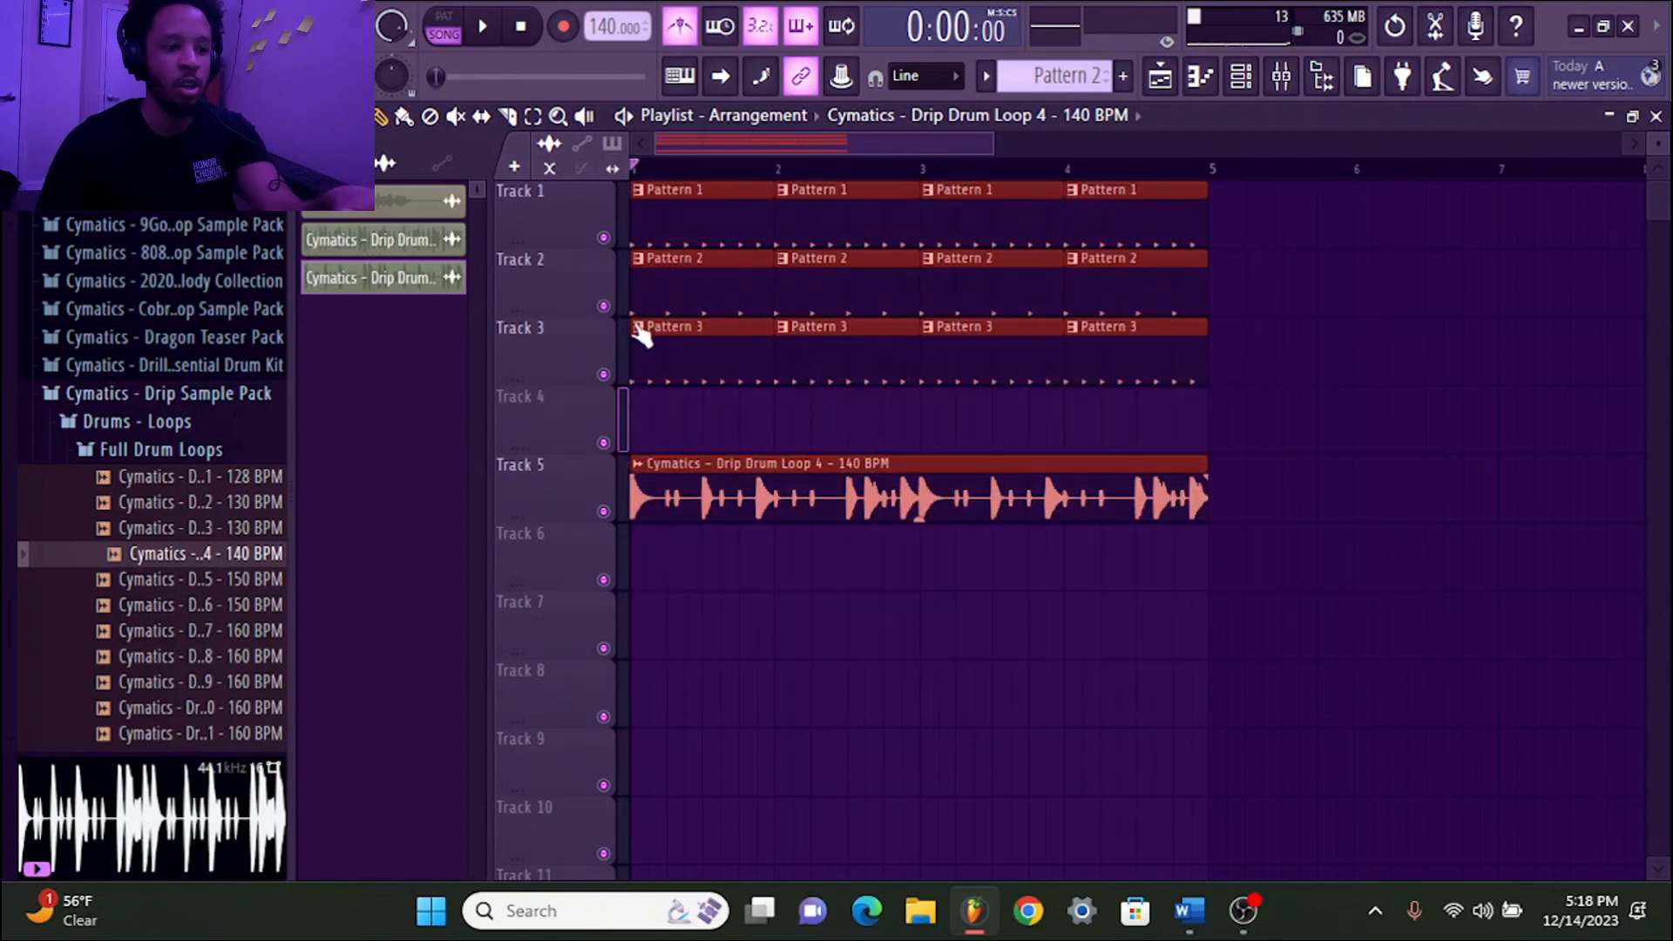
key("ctrl+g")
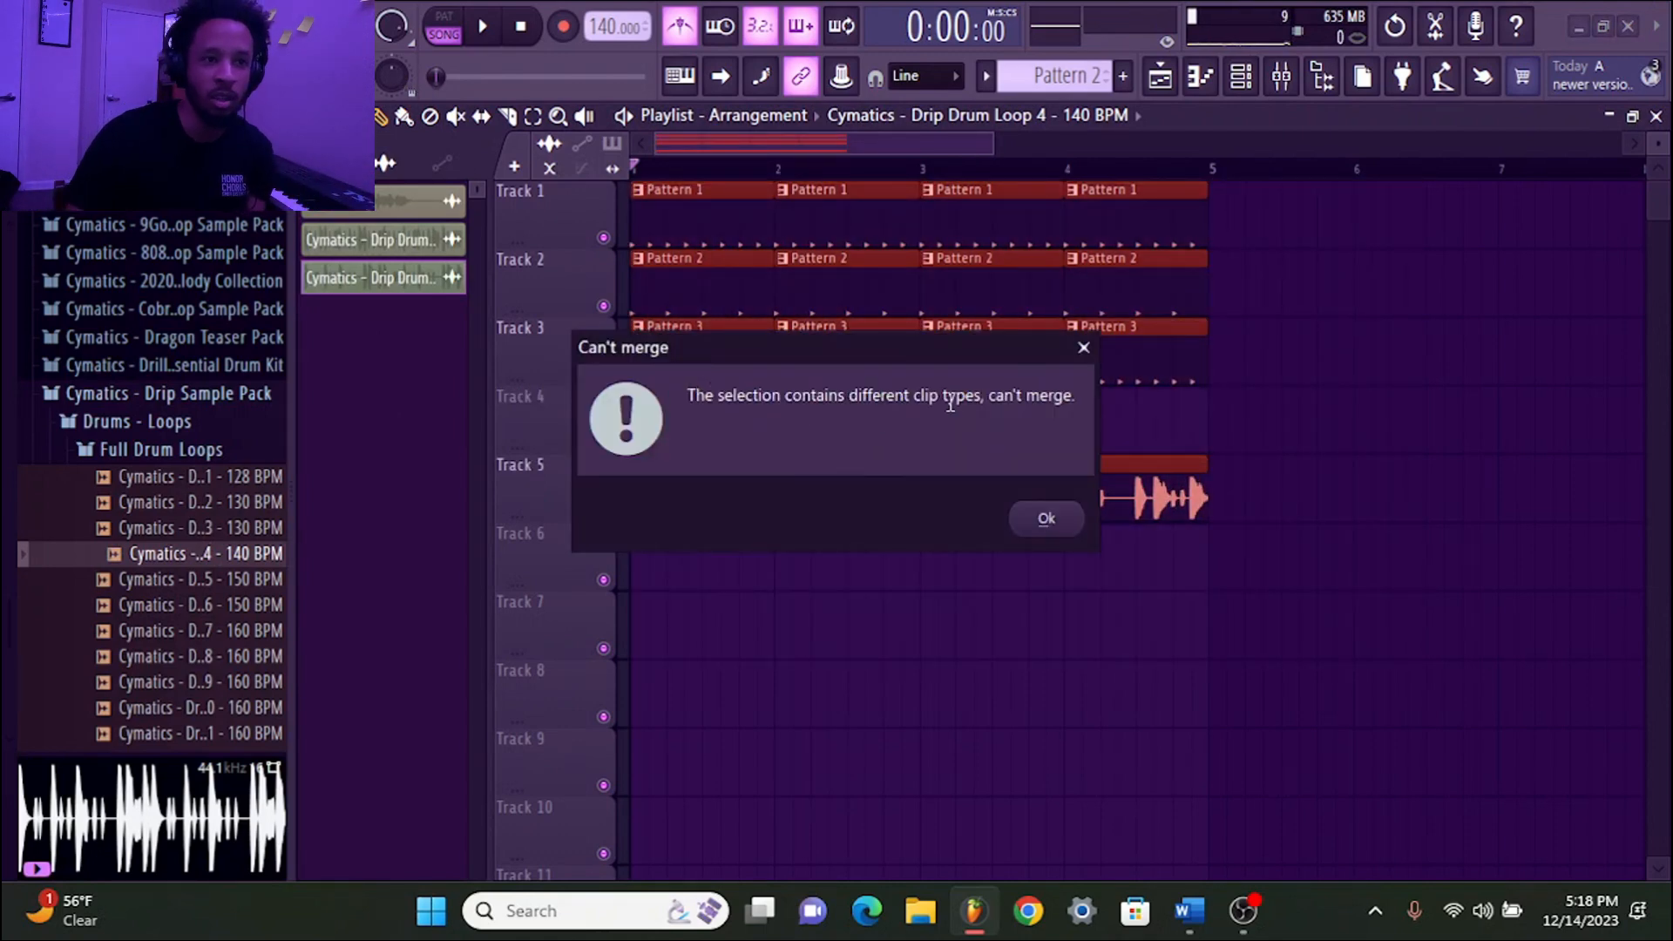
left_click(1048, 523)
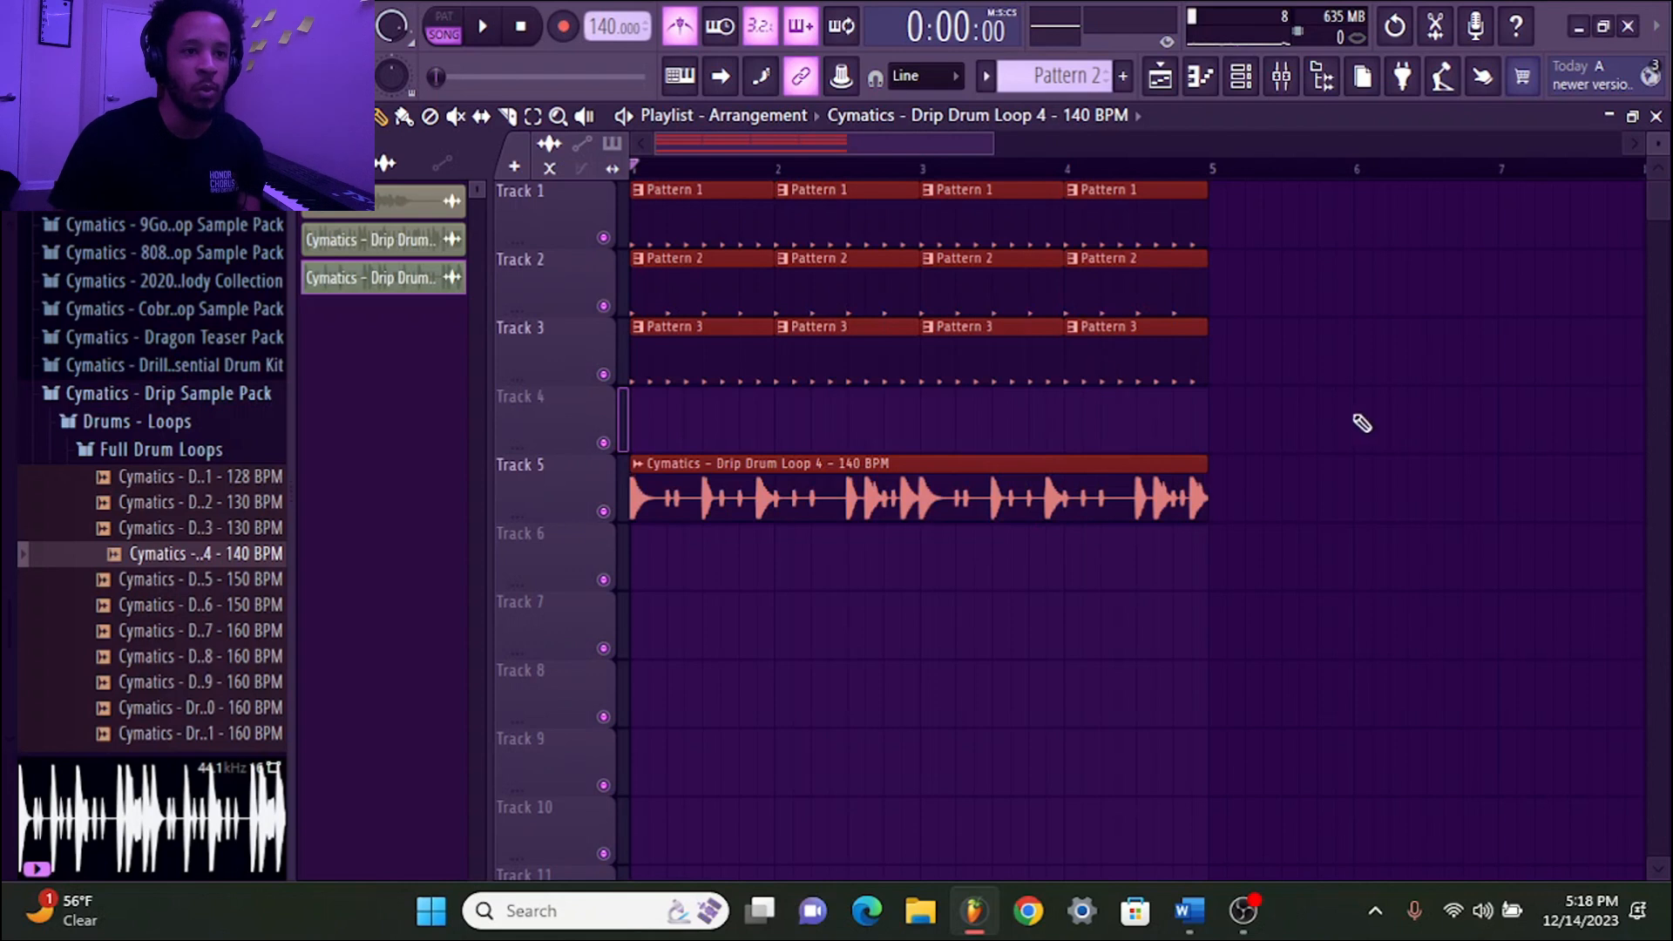
left_click(1403, 426)
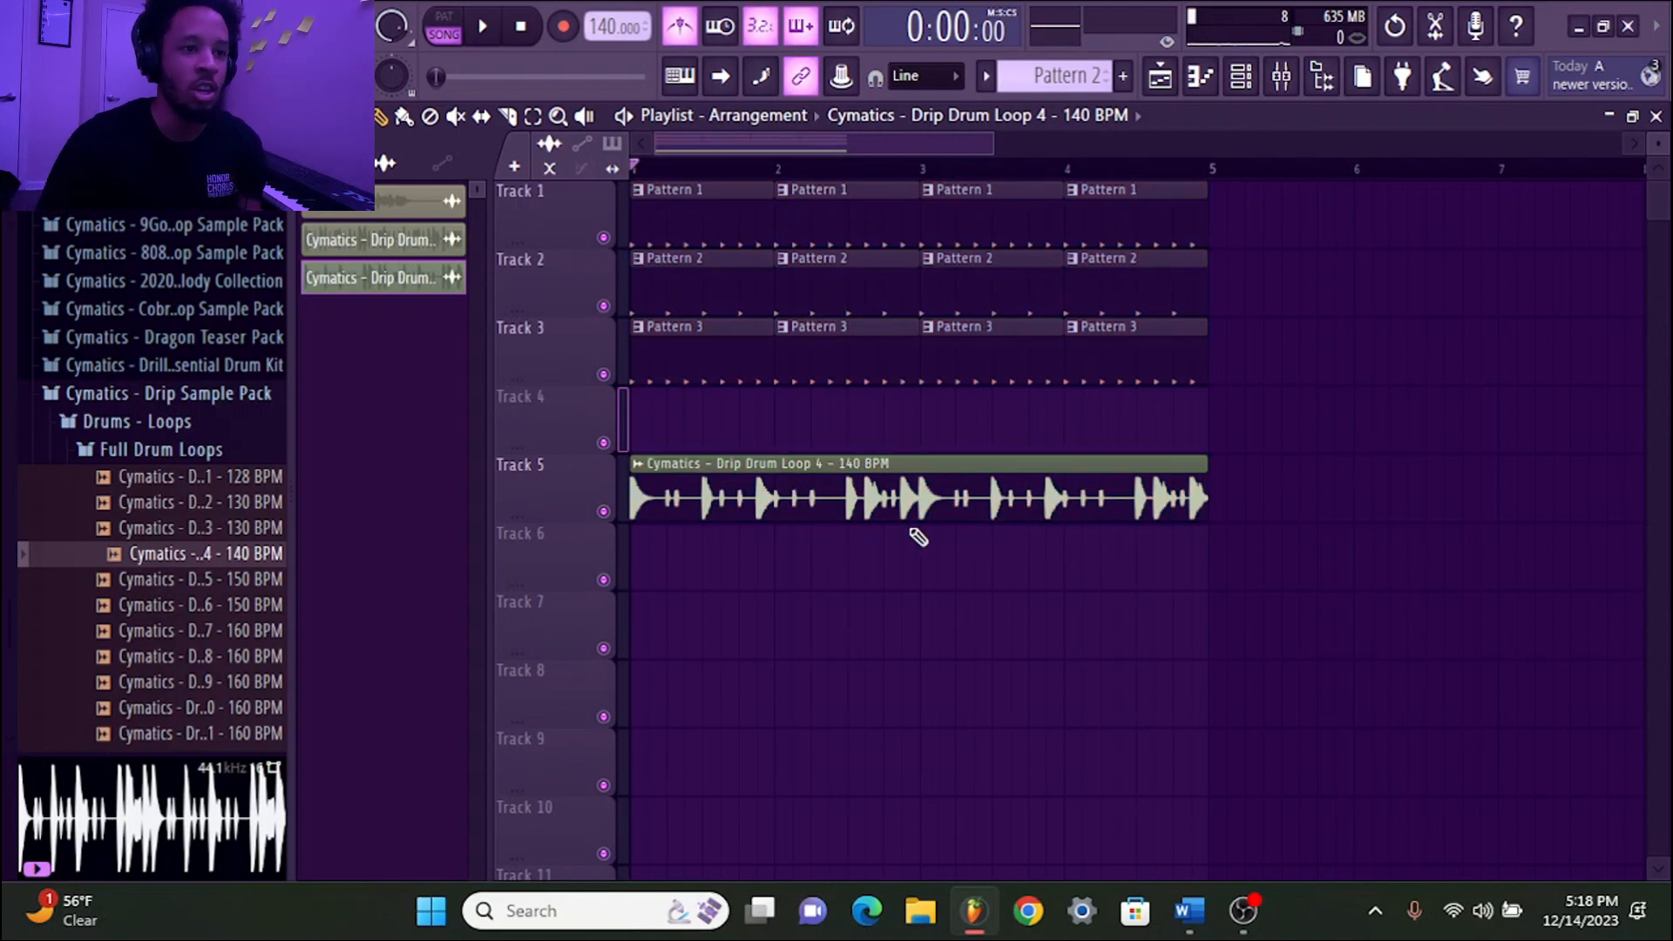
Place Cymatics - Drip Drum Loop 3 at the start of Track 7, and try consolidating both drum loops into one clip, undoing the consolidation
left_click_drag(336, 249, 655, 597)
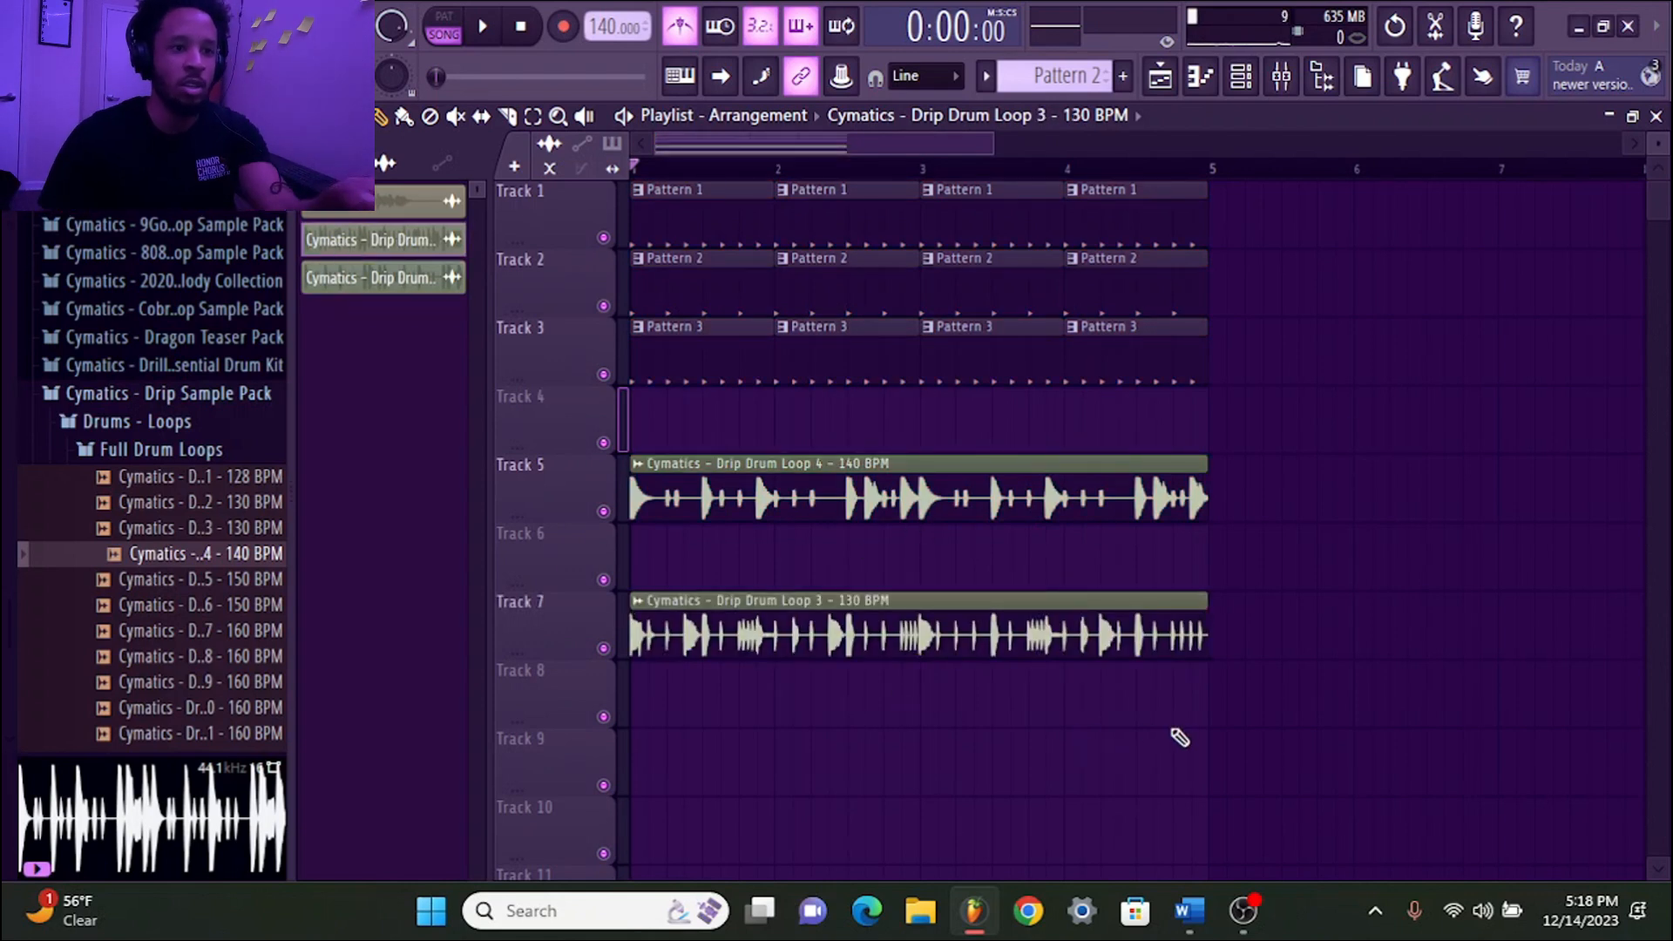
left_click_drag(1179, 738, 632, 388)
key("ctrl+alt+c")
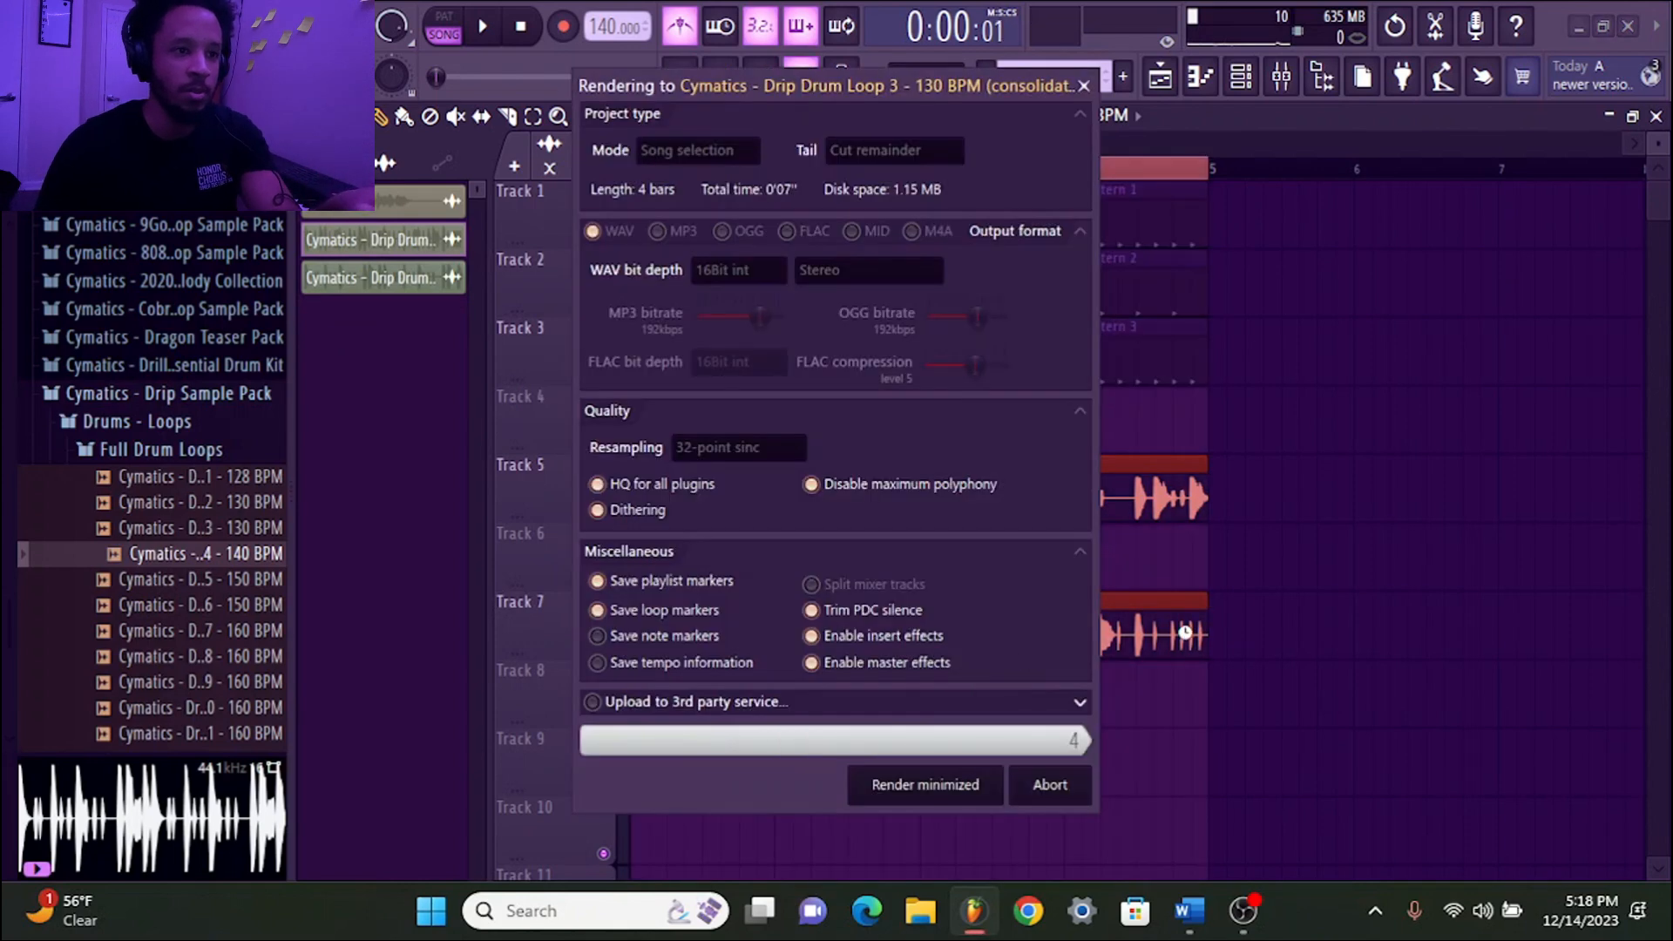
key("ctrl+z")
left_click(384, 163)
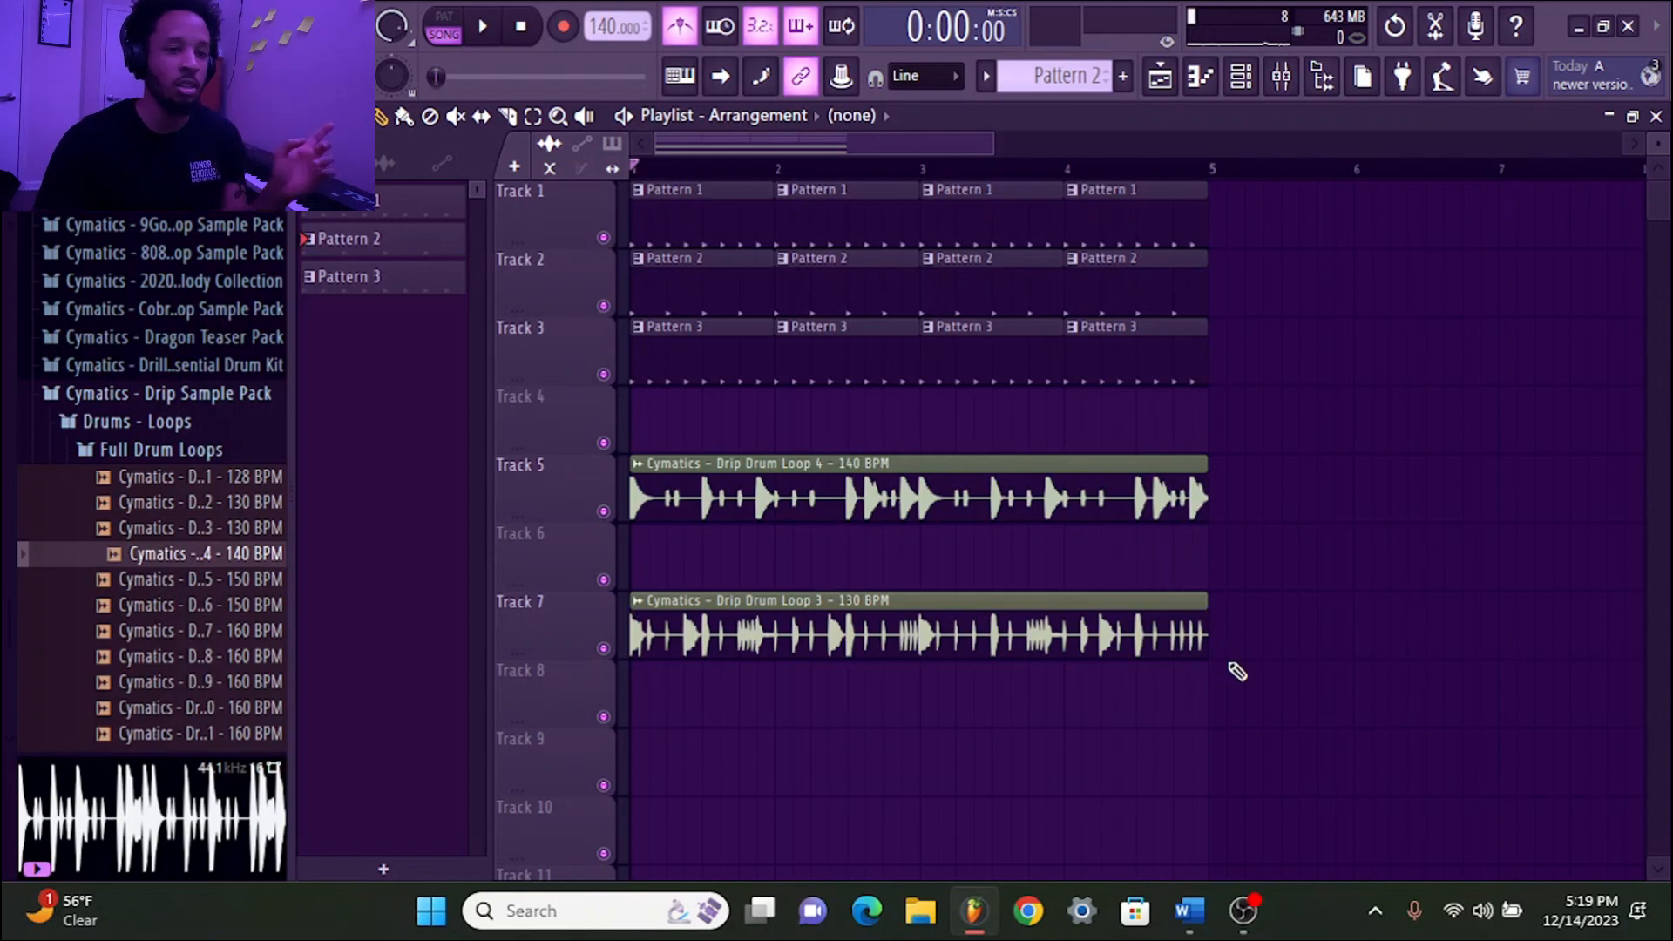
Select every pattern and audio clip in the playlist and consolidate them into a single rendered WAV clip
key("ctrl+a")
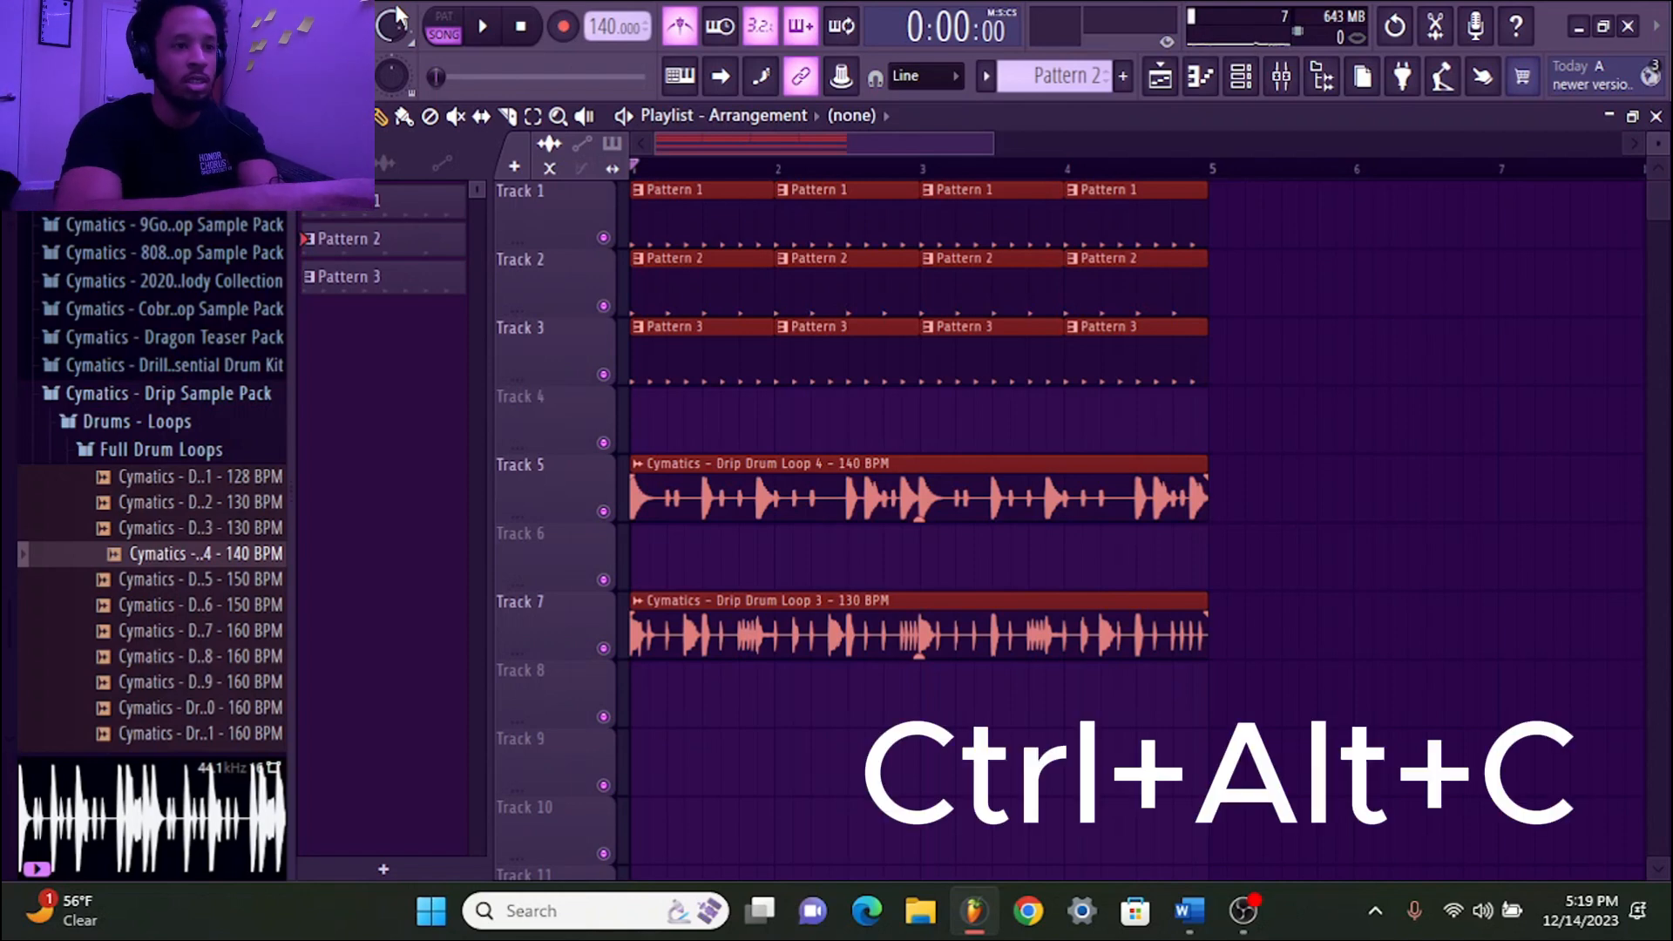
key("ctrl+alt+c")
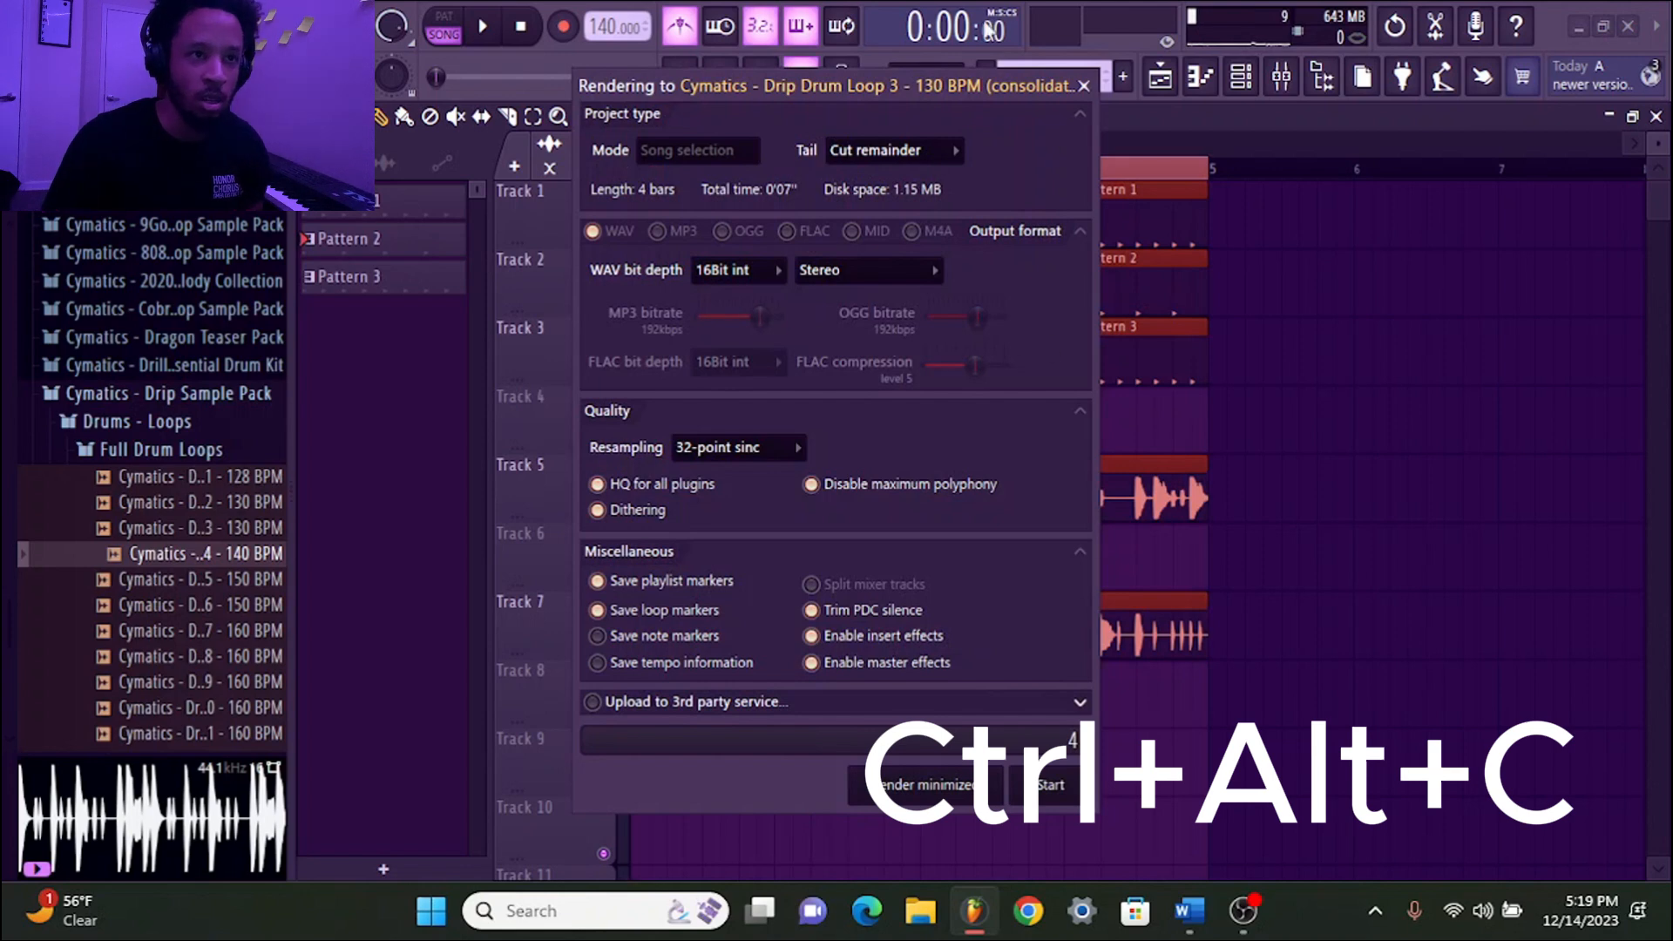
left_click(1077, 795)
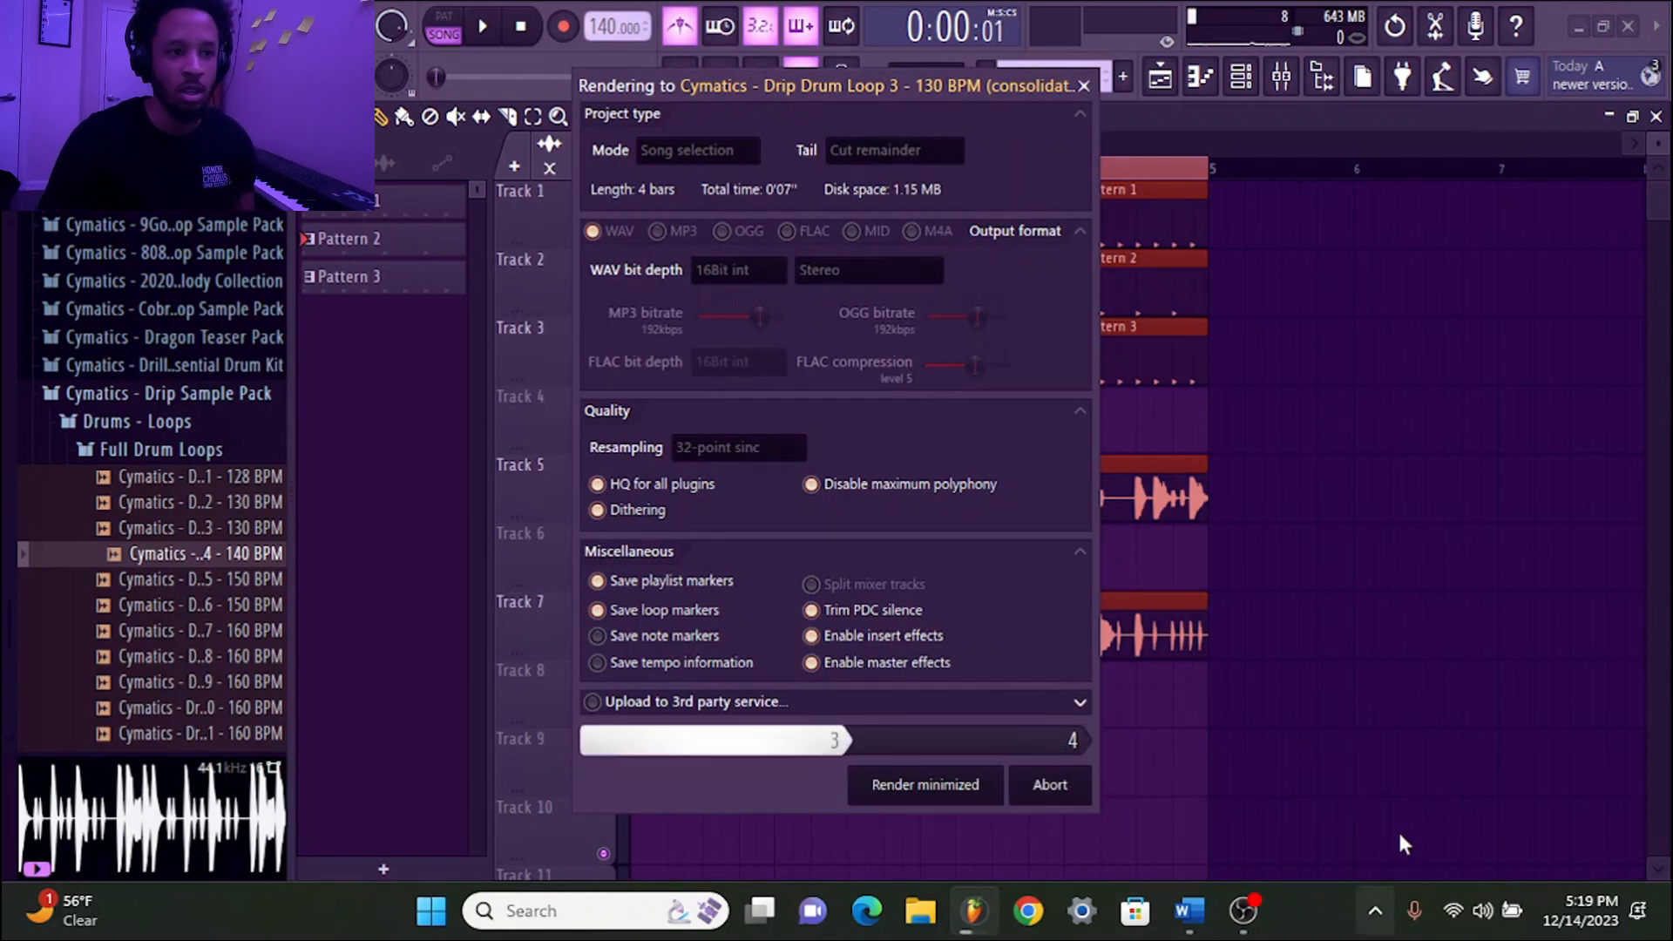
mouse_move(1308, 468)
left_mouse_down()
mouse_move(1160, 329)
mouse_move(777, 269)
mouse_move(881, 678)
mouse_move(1046, 306)
left_mouse_up()
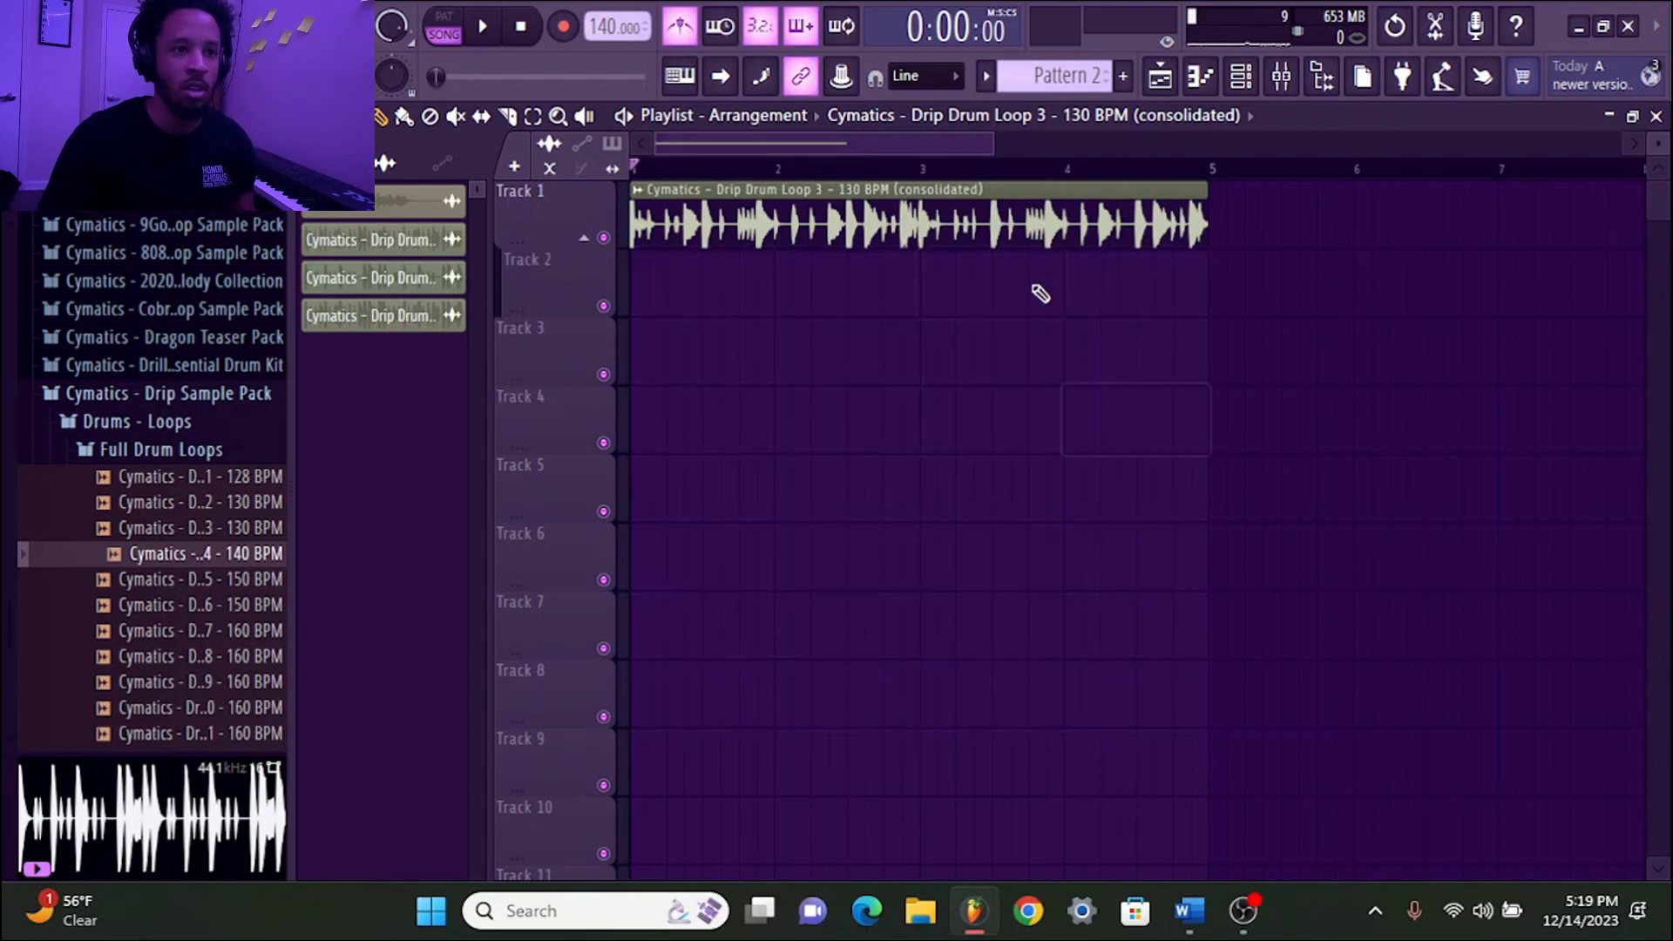
Play the consolidated clip on Track 1 briefly and undo the consolidation
left_click(482, 26)
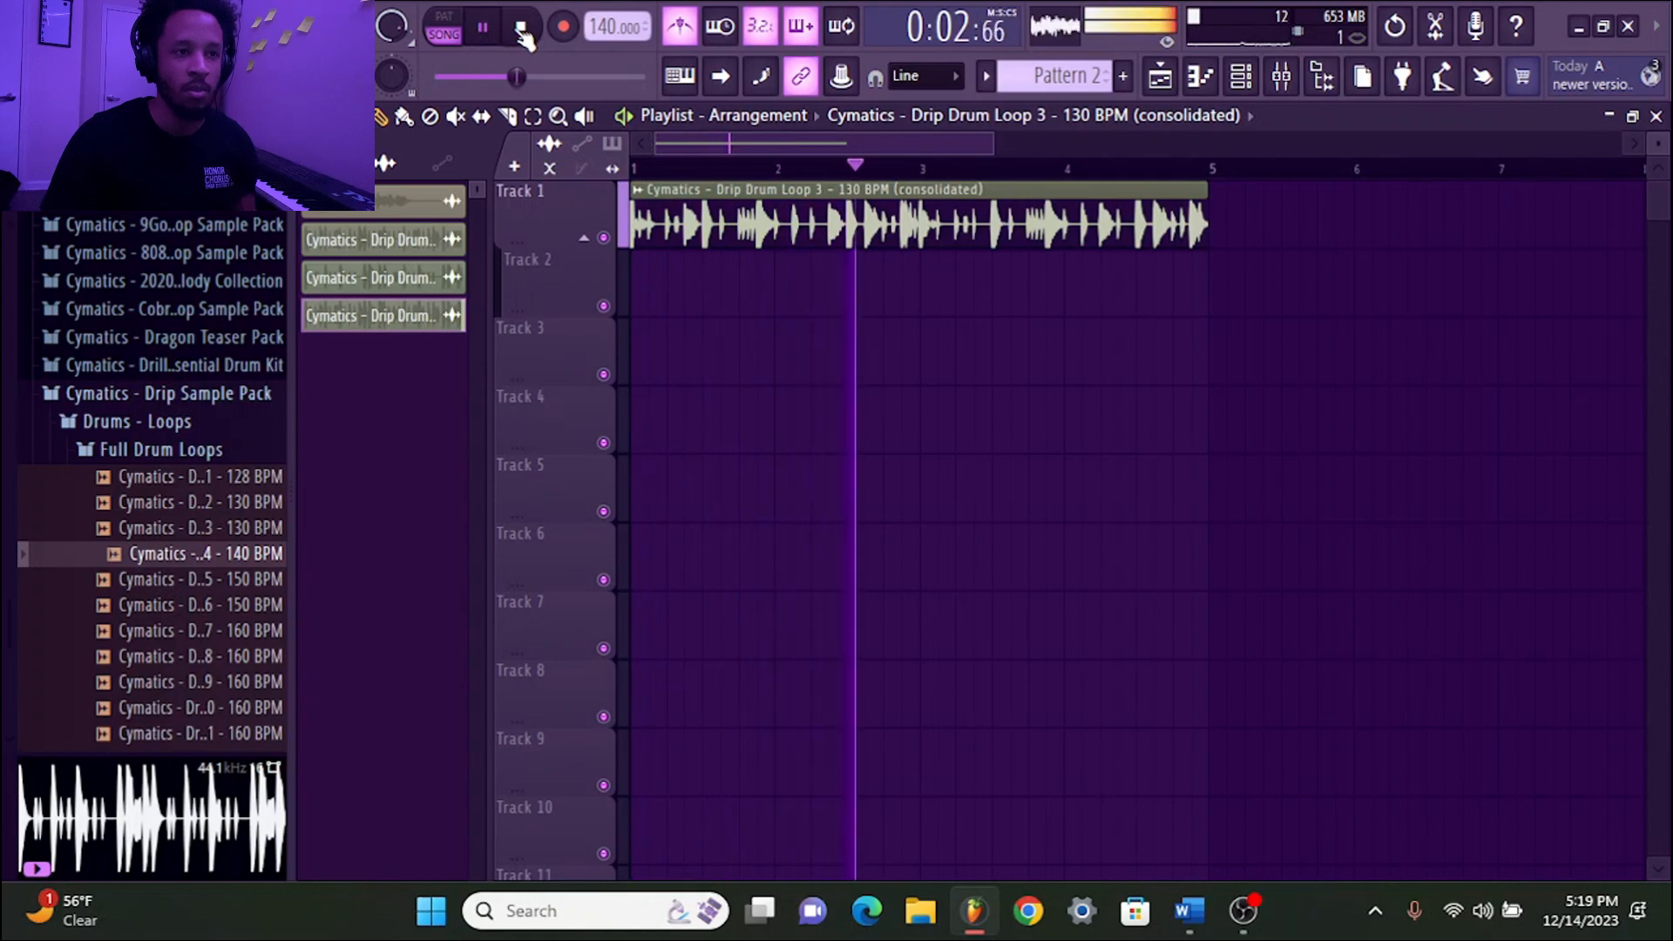
left_click(521, 27)
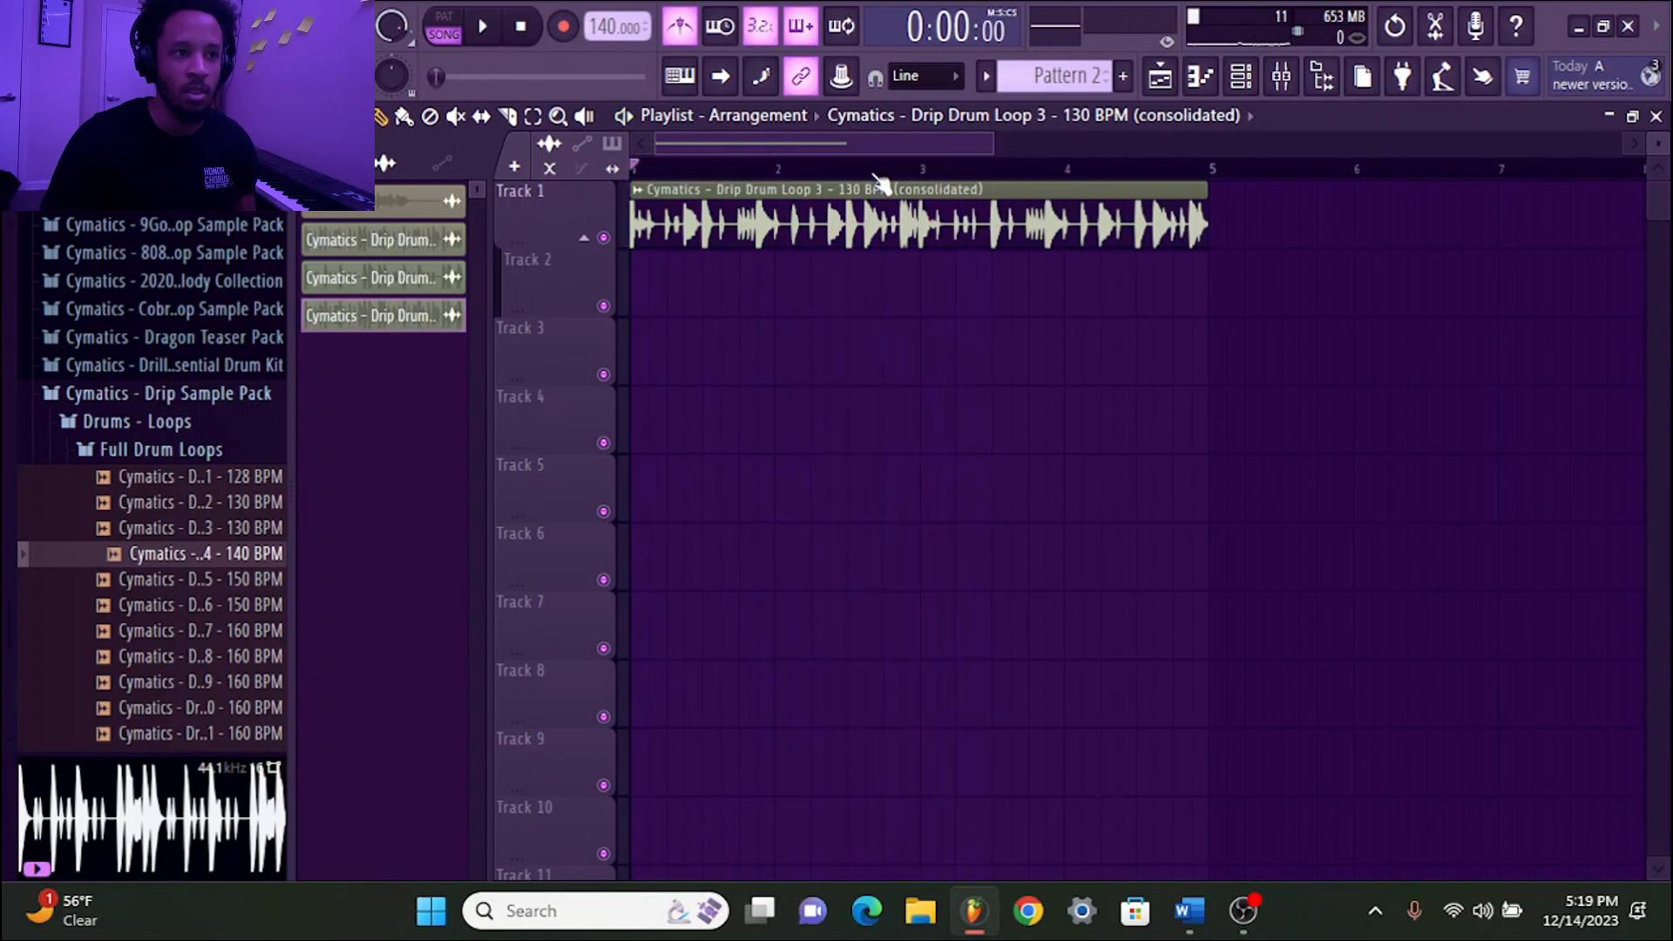
key("ctrl+z")
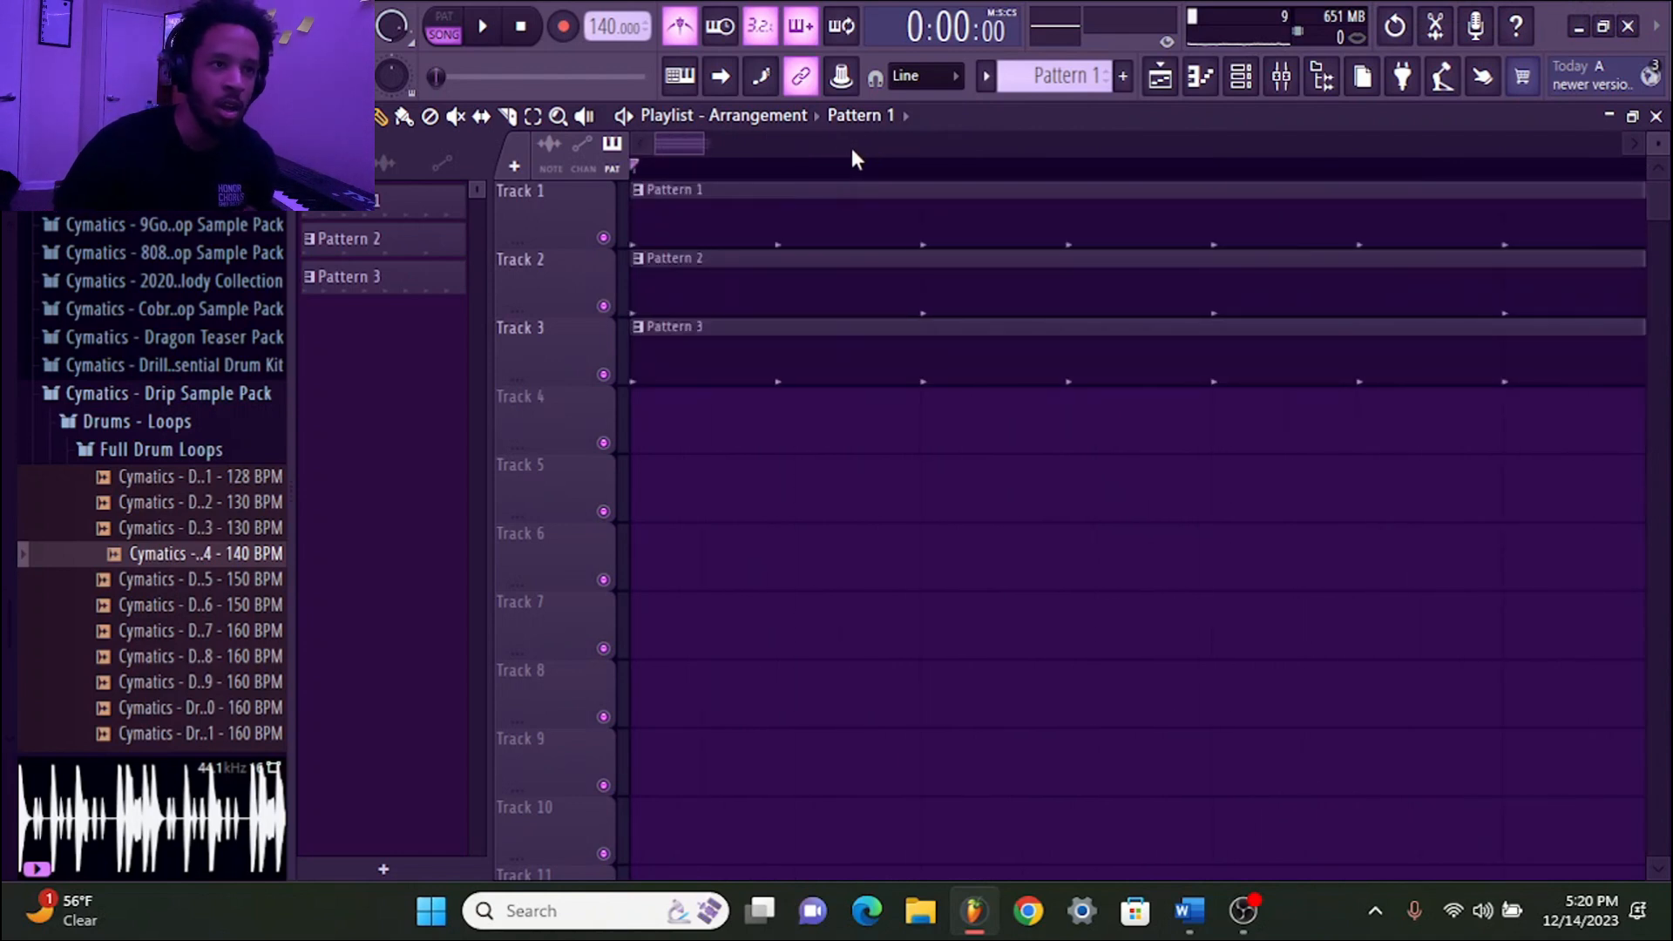
Zoom the playlist timeline out and in around the Pattern 1, Pattern 2 and Pattern 3 clips
scroll(874, 183, "down", 5)
scroll(890, 171, "down", 3)
scroll(915, 277, "up", 5)
scroll(887, 166, "up", 1)
scroll(880, 170, "up", 2)
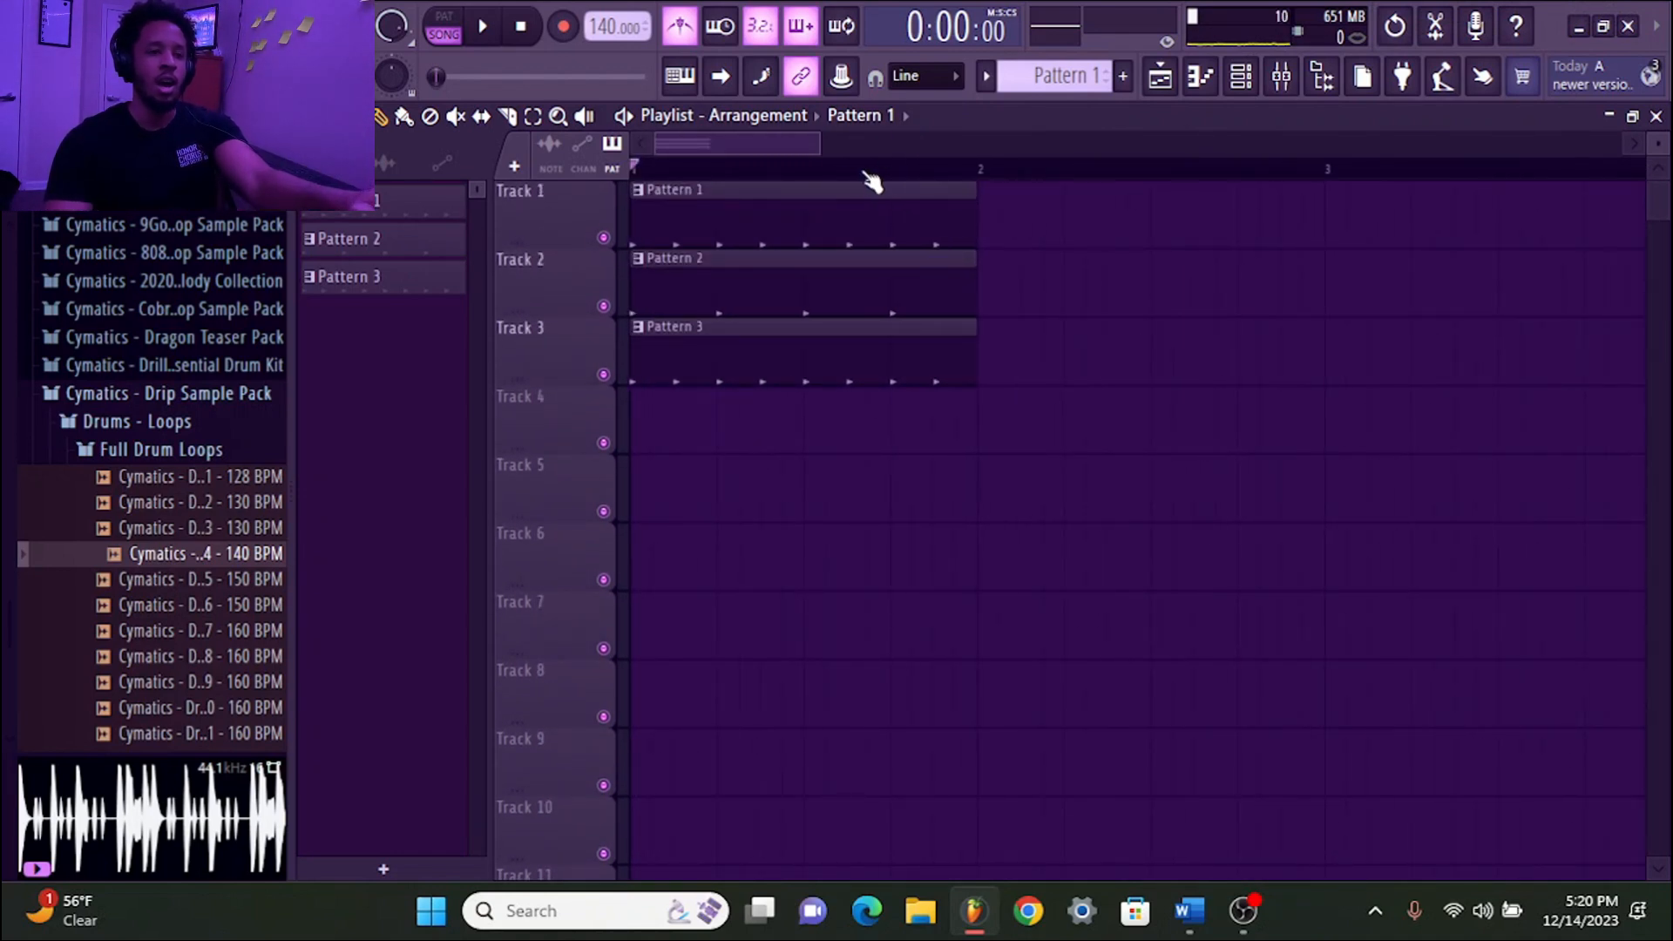
scroll(813, 178, "up", 3)
key("ctrl+a")
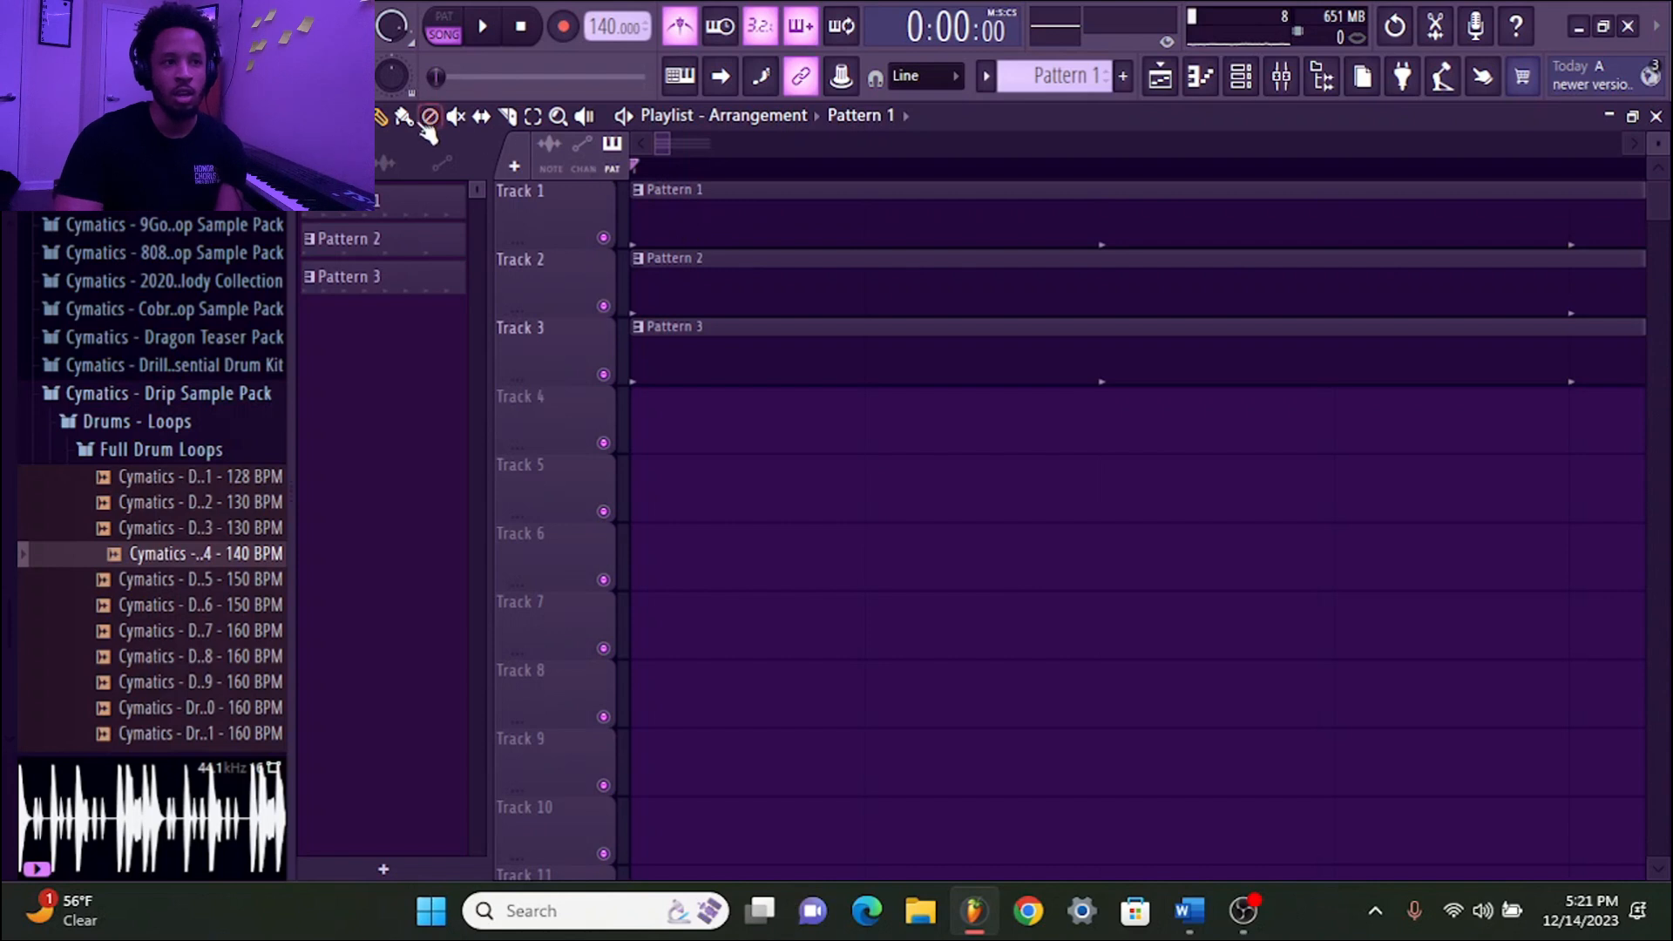
Try nudging the Pattern 1 clip on Track 1 slightly off the grid, bypassing snap
mouse_move(660, 203)
left_mouse_down()
mouse_move(758, 232)
mouse_move(698, 232)
mouse_move(837, 224)
mouse_move(655, 232)
left_mouse_up()
scroll(741, 175, "down", 8)
scroll(741, 174, "down", 3)
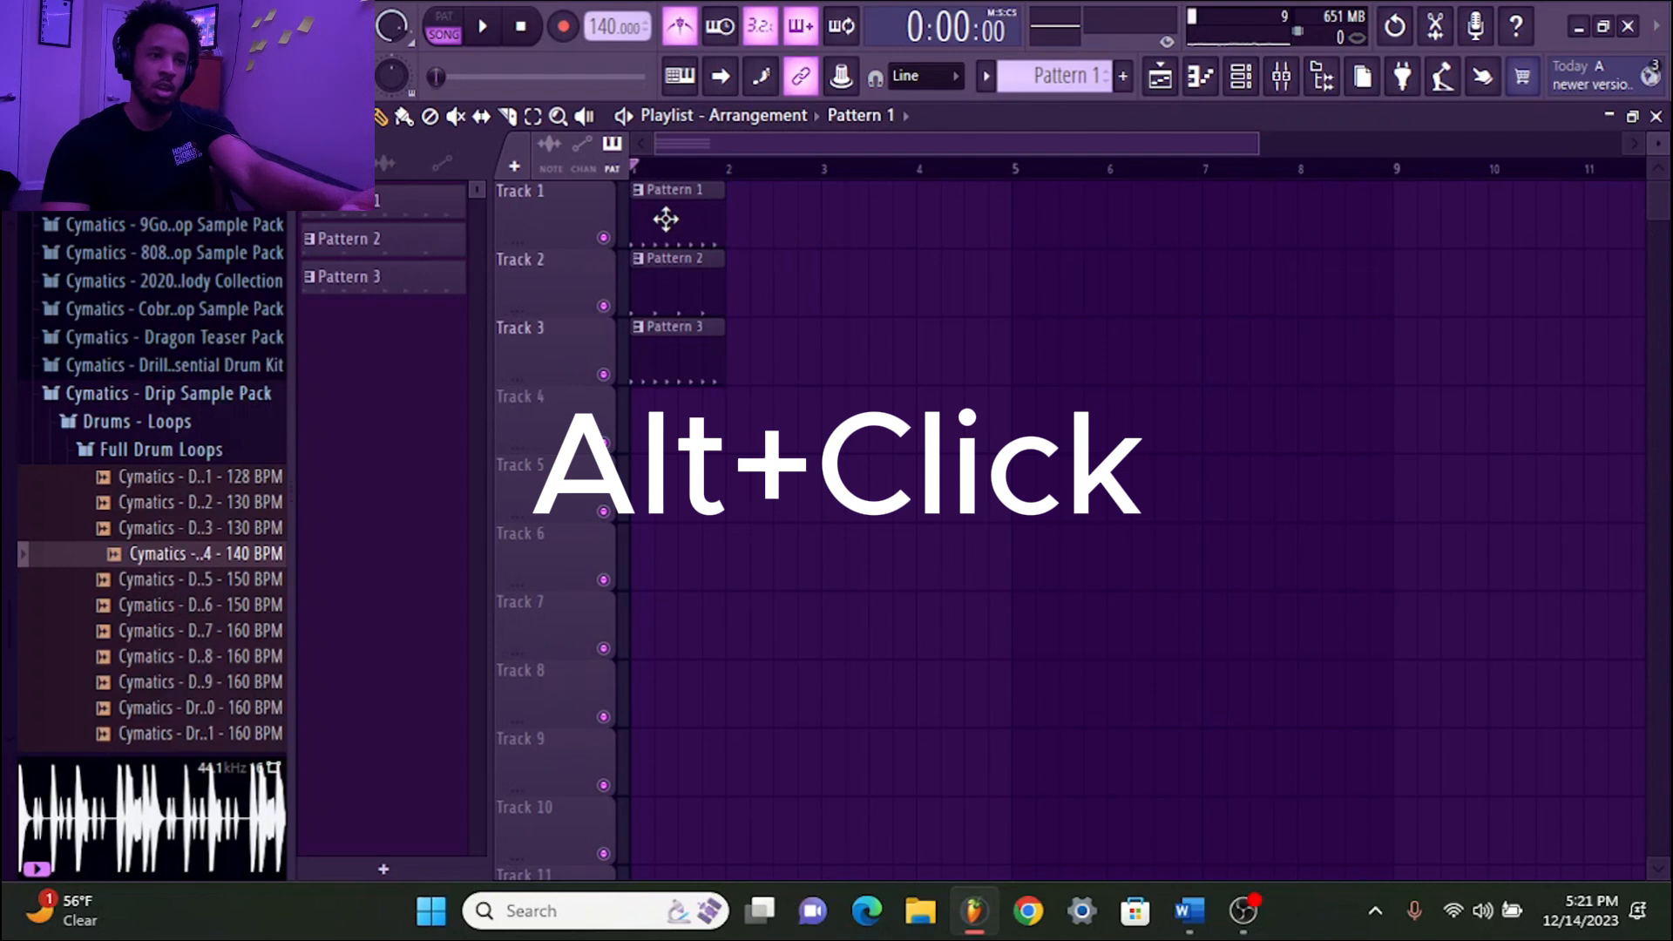
left_click_drag(669, 222, 677, 228)
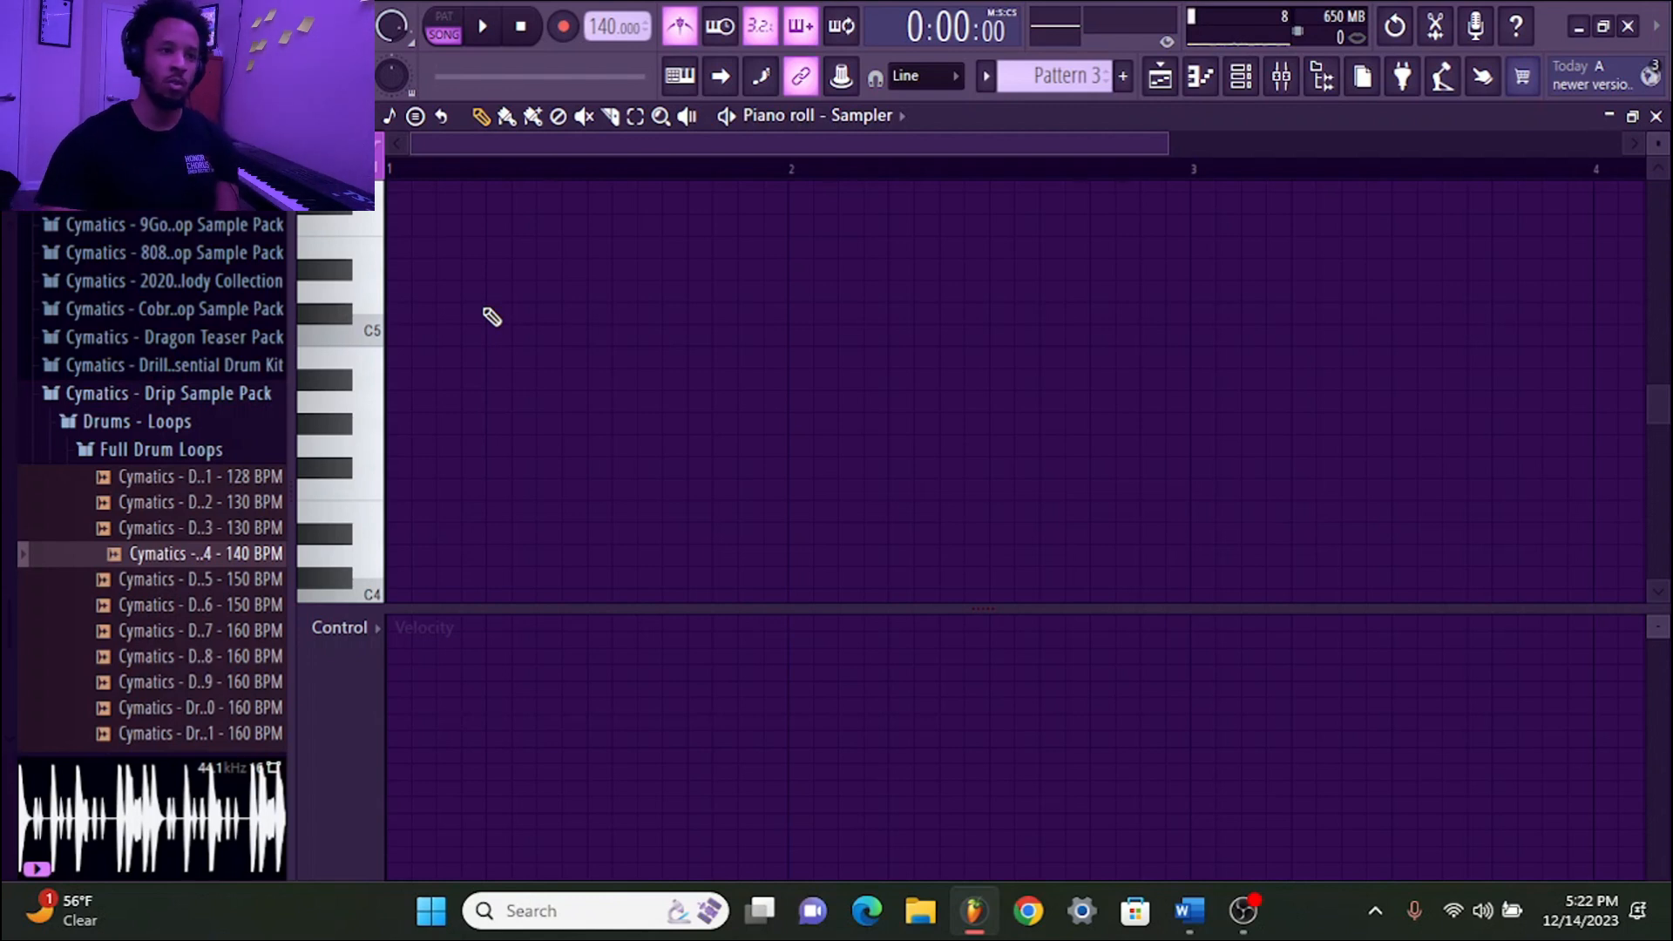
Draw several scattered short notes across bars 1 and 2 of the Pattern 3 piano roll, and clear them
left_click(492, 314)
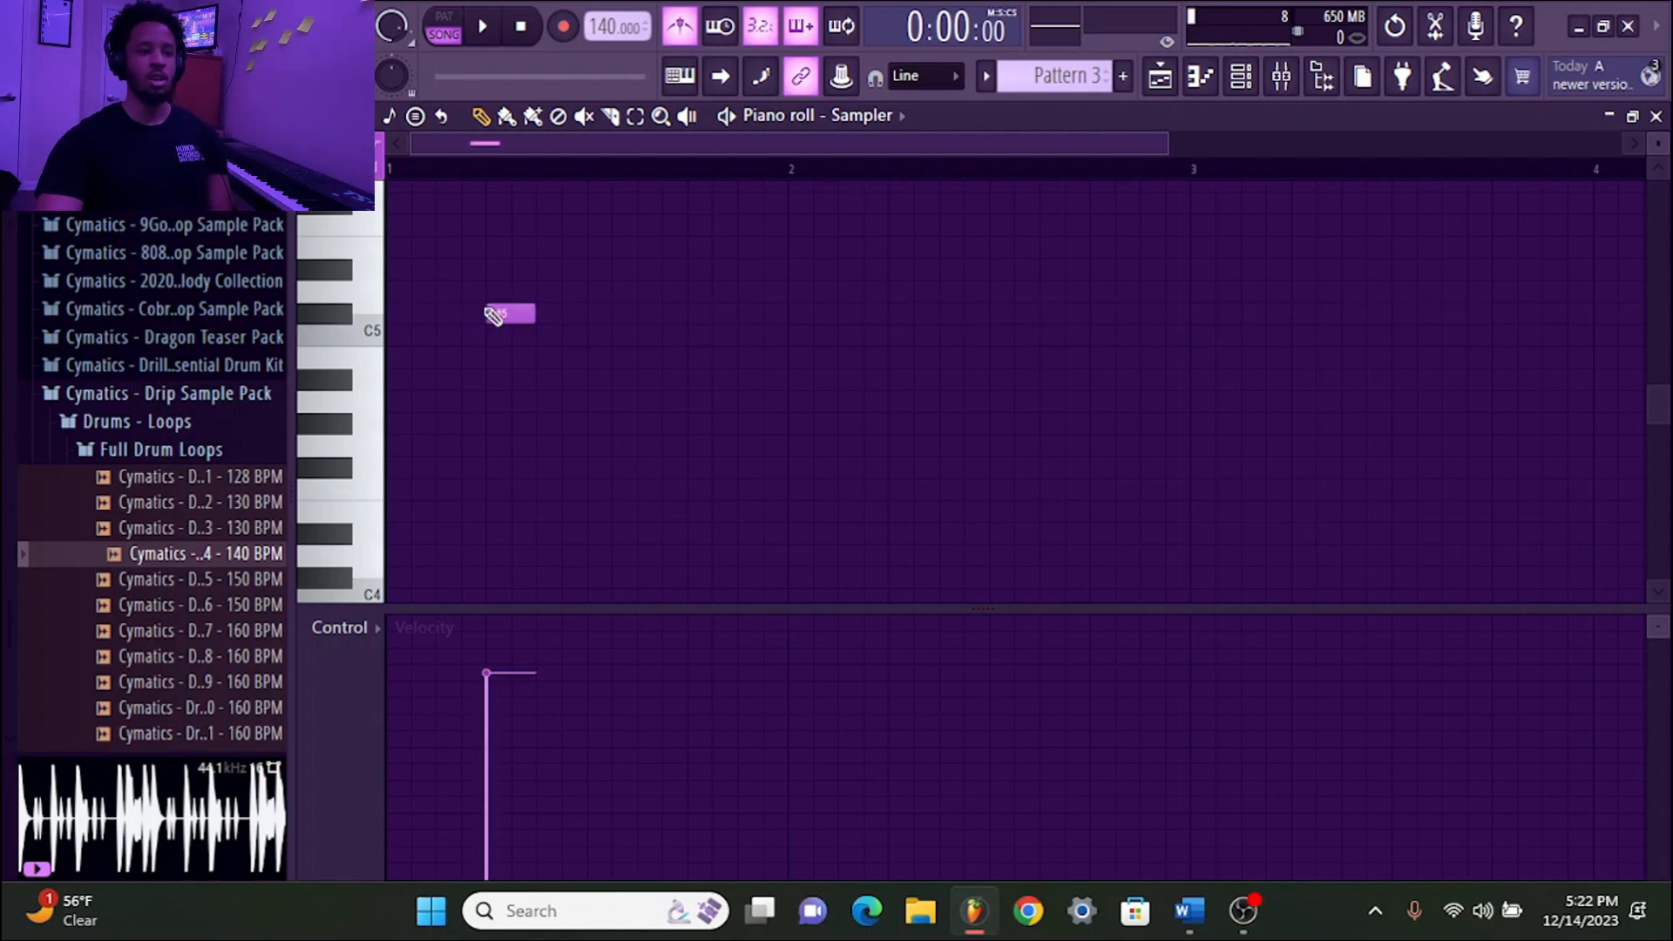
left_click(668, 402)
left_click(871, 335)
left_click(828, 313)
left_click(672, 335)
left_click(623, 424)
left_click(697, 555)
left_click(900, 556)
right_click(837, 314)
mouse_move(388, 451)
left_mouse_down()
mouse_move(550, 605)
mouse_move(799, 545)
mouse_move(942, 572)
mouse_move(840, 272)
mouse_move(515, 268)
left_mouse_up()
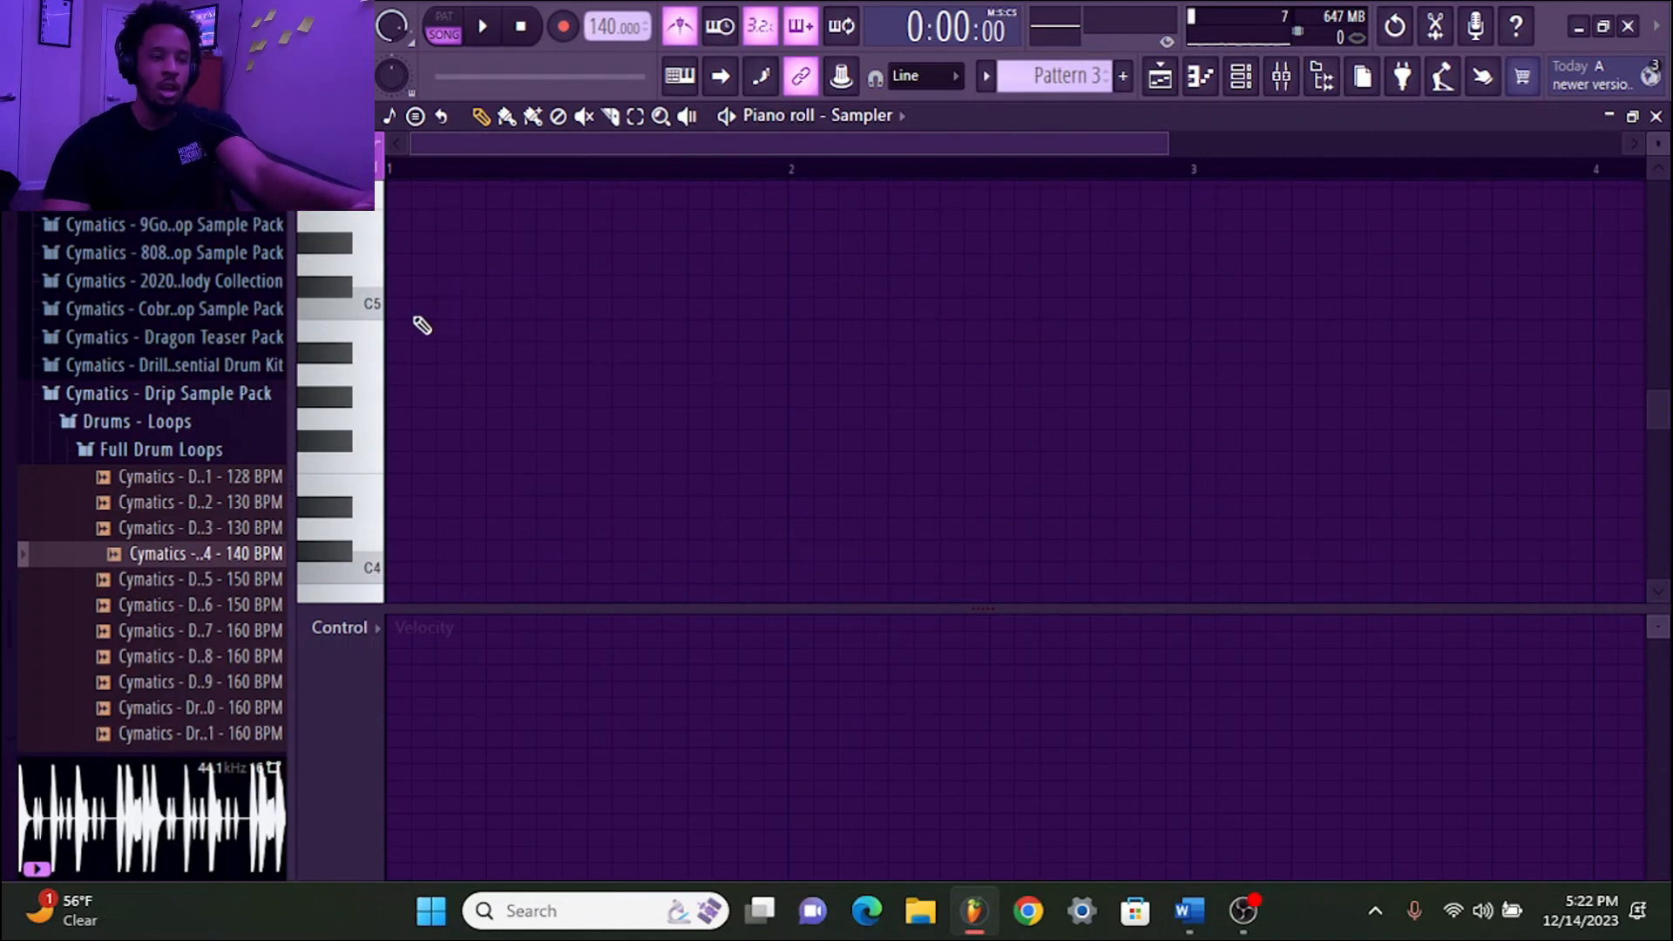
Draw a half-bar C5 note at the start of bar 1, and try a shortened F#4 note below it, deleting that one
mouse_move(399, 309)
left_mouse_down()
mouse_move(624, 310)
mouse_move(464, 309)
mouse_move(596, 321)
left_mouse_up()
left_click(436, 441)
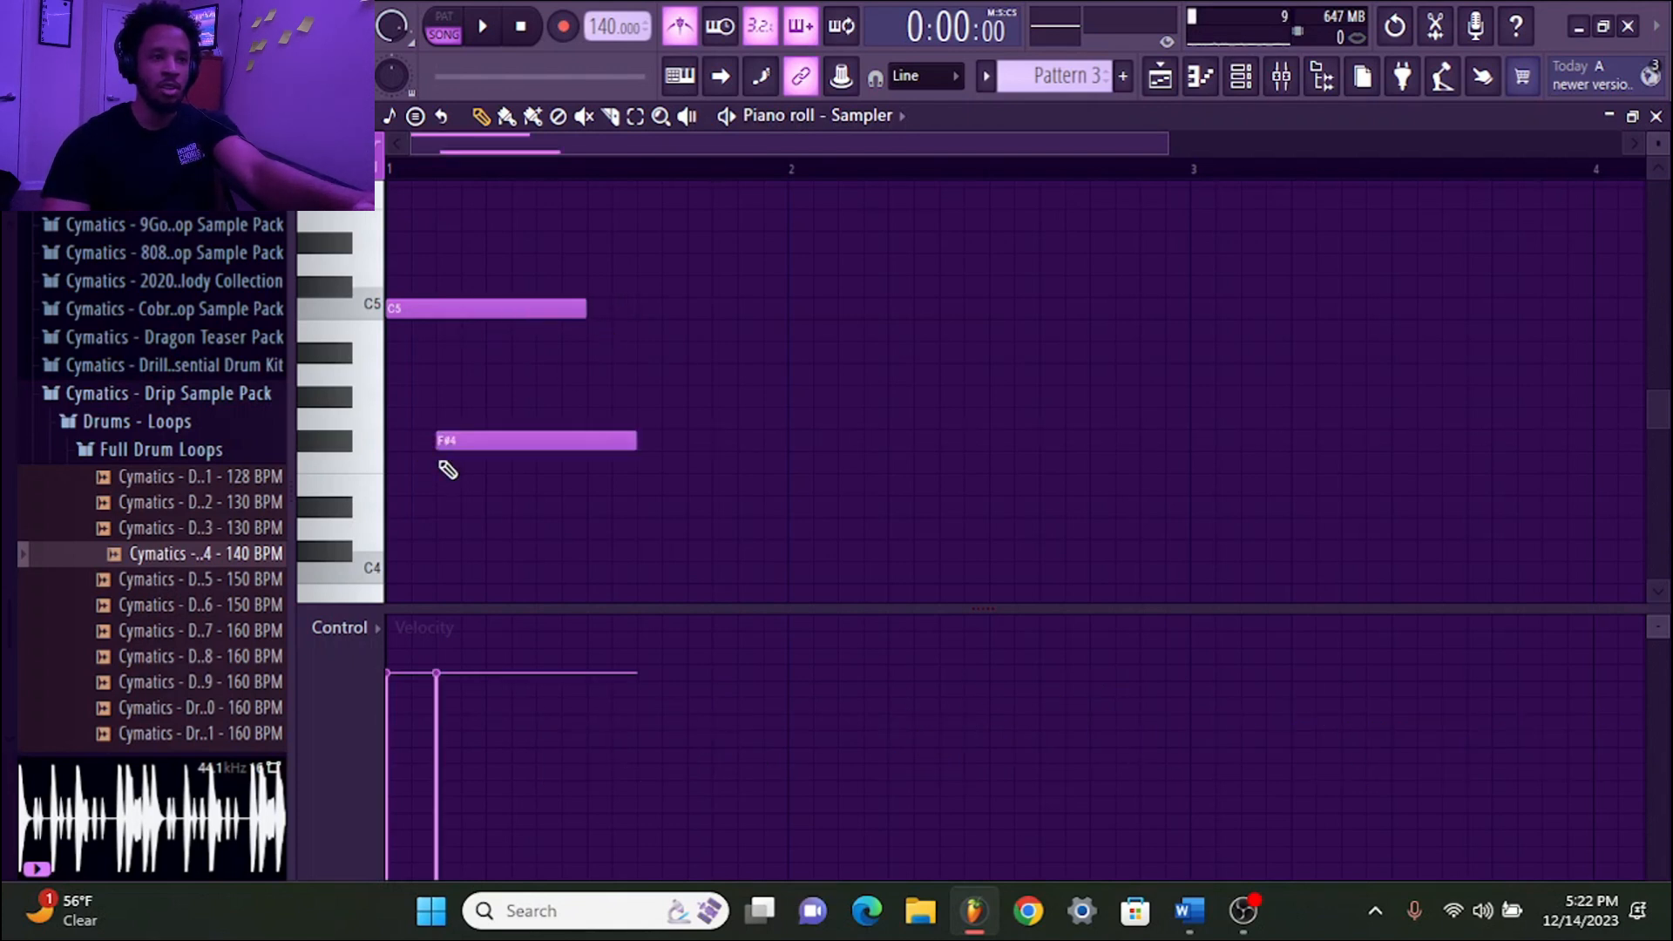
left_click_drag(639, 439, 531, 445)
right_click(518, 466)
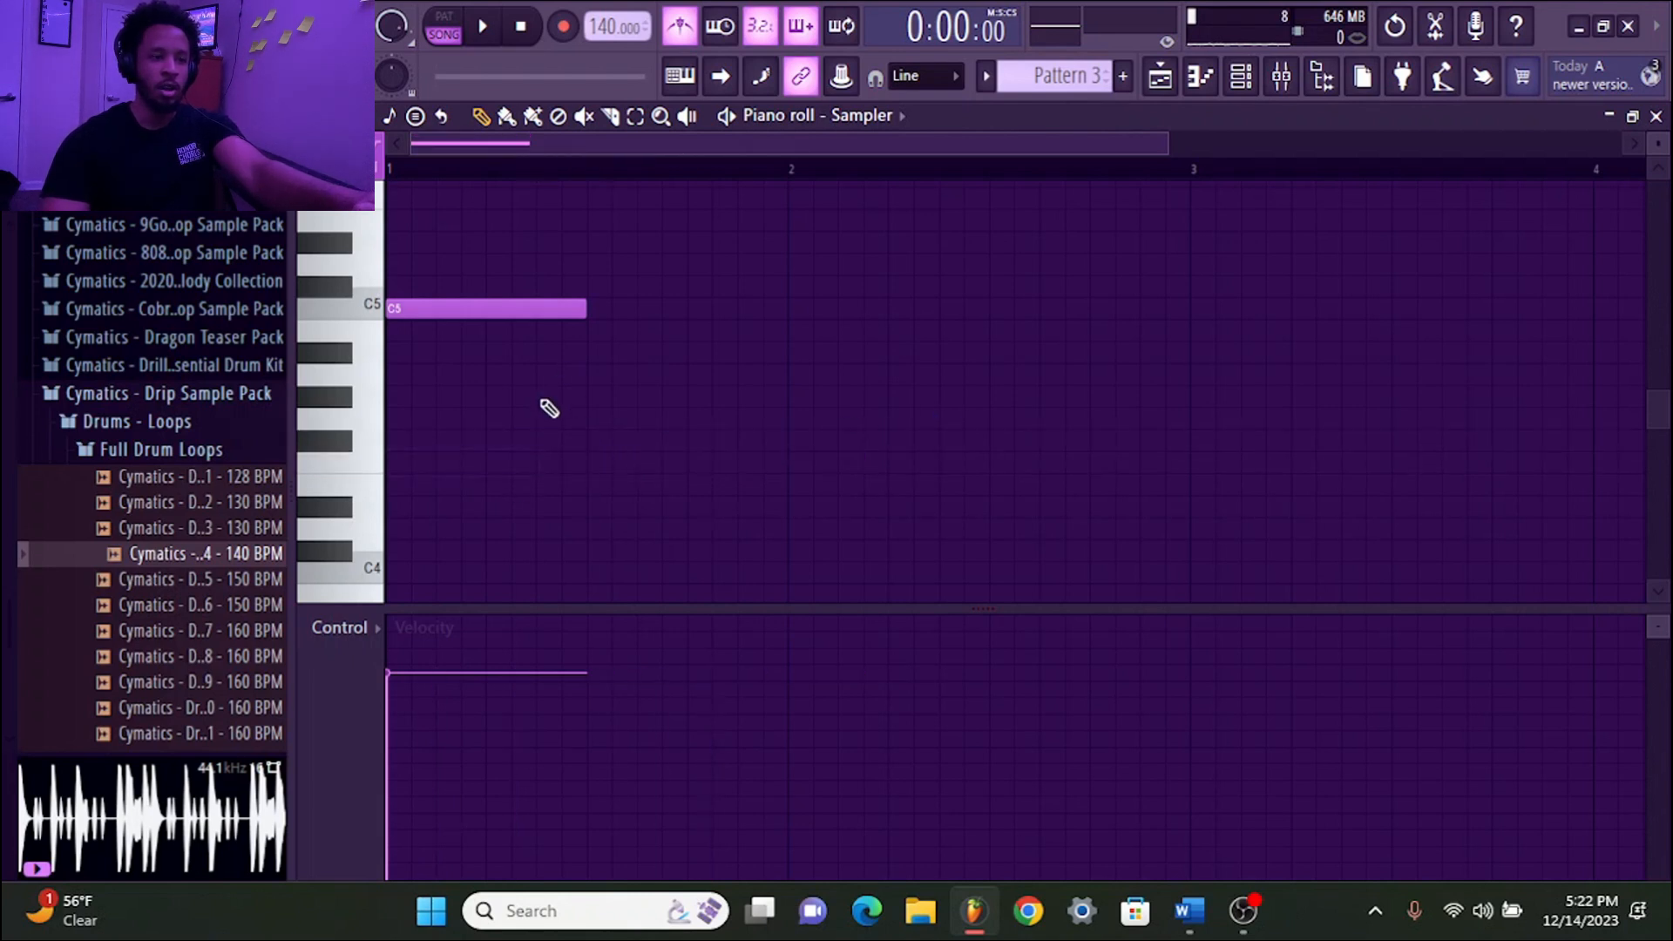
Draw a short F#4 note after the C5 note and continue with a melody through bar 3, lengthening each added note
left_click(589, 442)
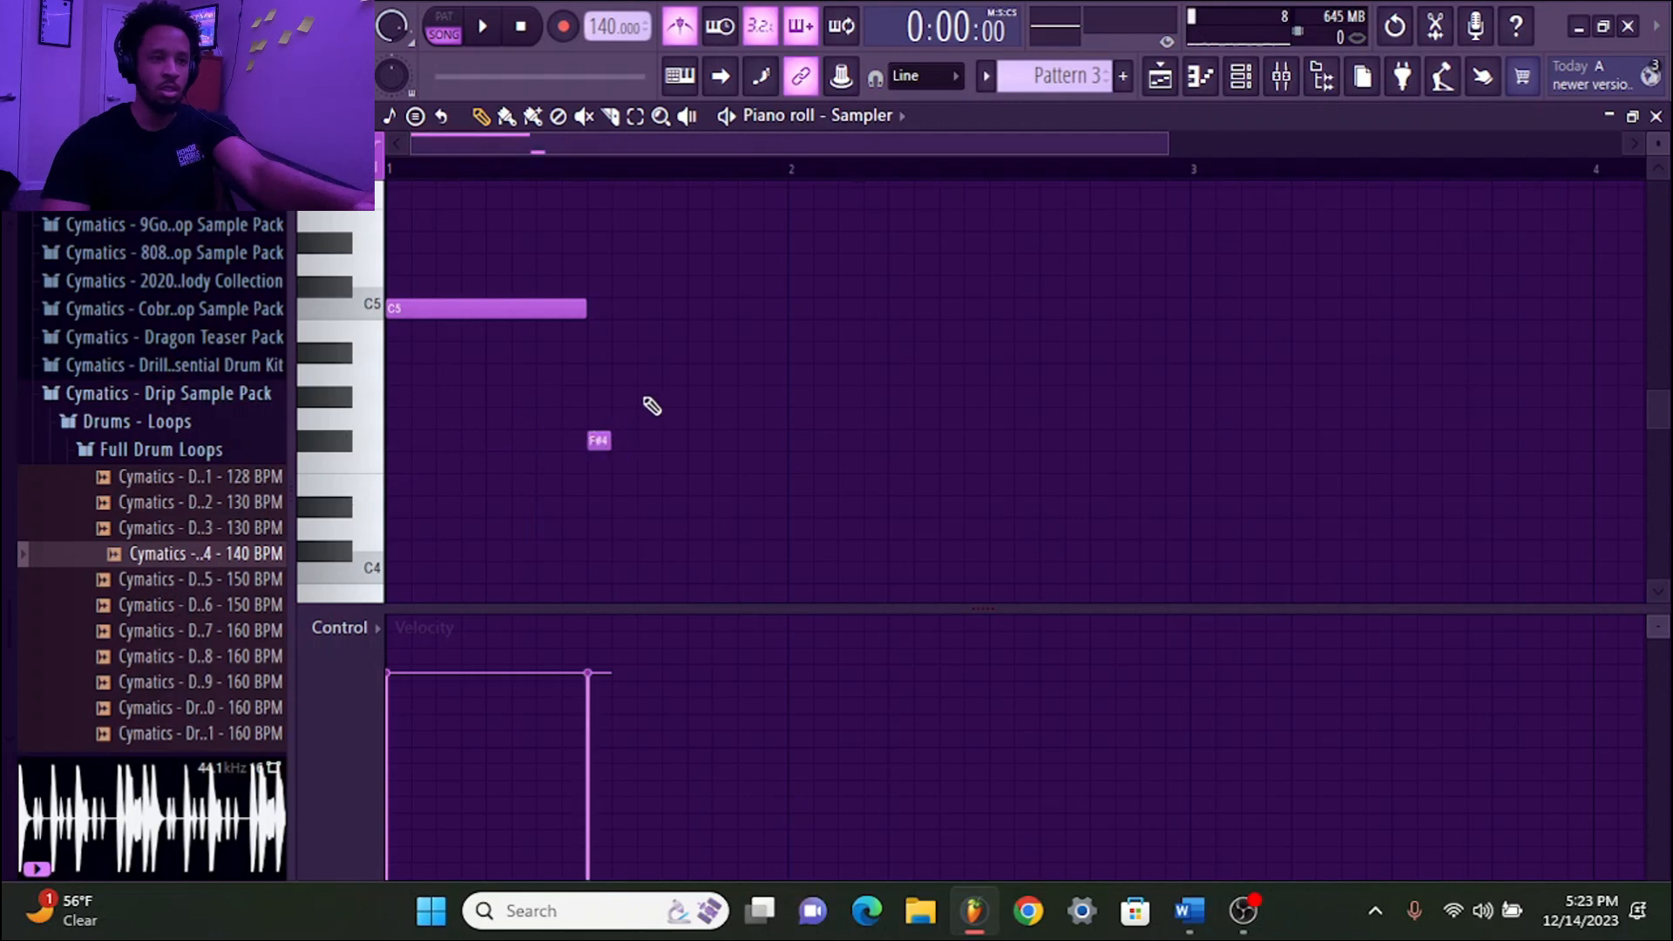
left_click(668, 375)
left_click_drag(685, 375, 736, 376)
left_click(748, 308)
left_click(821, 265)
left_click_drag(837, 265, 914, 270)
left_click(950, 376)
left_click_drag(963, 384, 1013, 377)
left_click(1020, 463)
left_click_drag(1025, 463, 1088, 462)
left_click(1097, 551)
left_click_drag(1109, 551, 1188, 550)
left_click(1123, 419)
left_click_drag(1139, 419, 1189, 419)
left_click(1172, 308)
left_click_drag(1188, 308, 1278, 310)
left_click(1299, 420)
left_click_drag(1307, 419, 1519, 419)
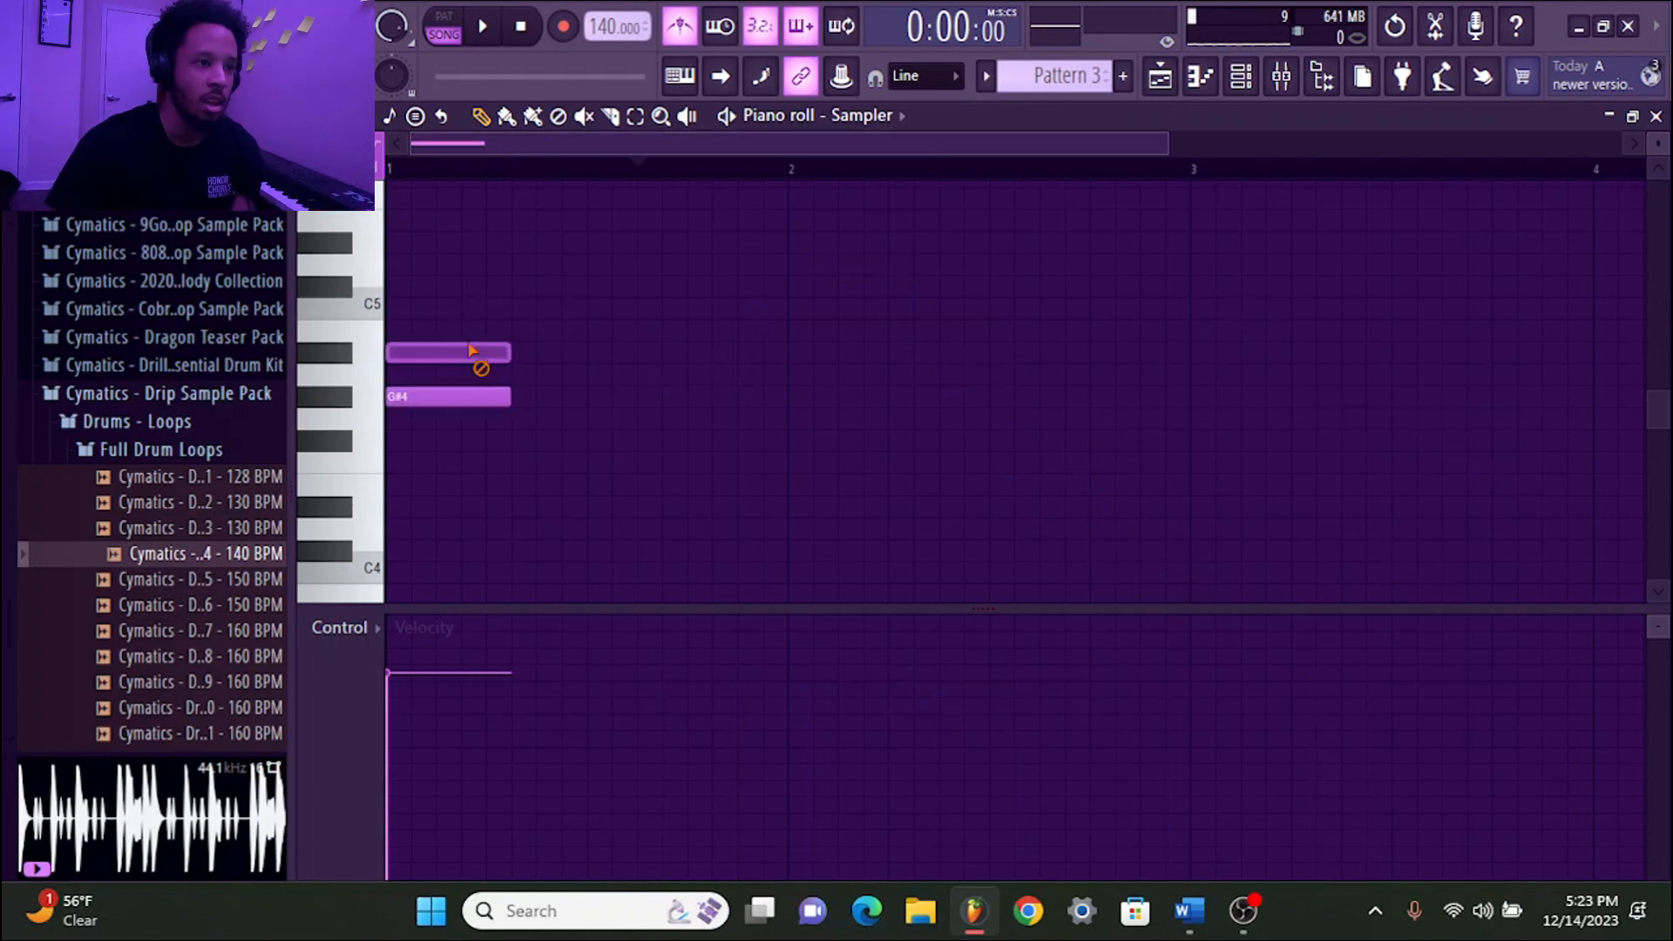
Shorten the G#4 note at the start of bar 1 to one beat
scroll(616, 190, "up", 4)
scroll(603, 142, "up", 3)
left_click_drag(604, 142, 549, 144)
scroll(582, 418, "down", 5)
scroll(582, 419, "up", 3)
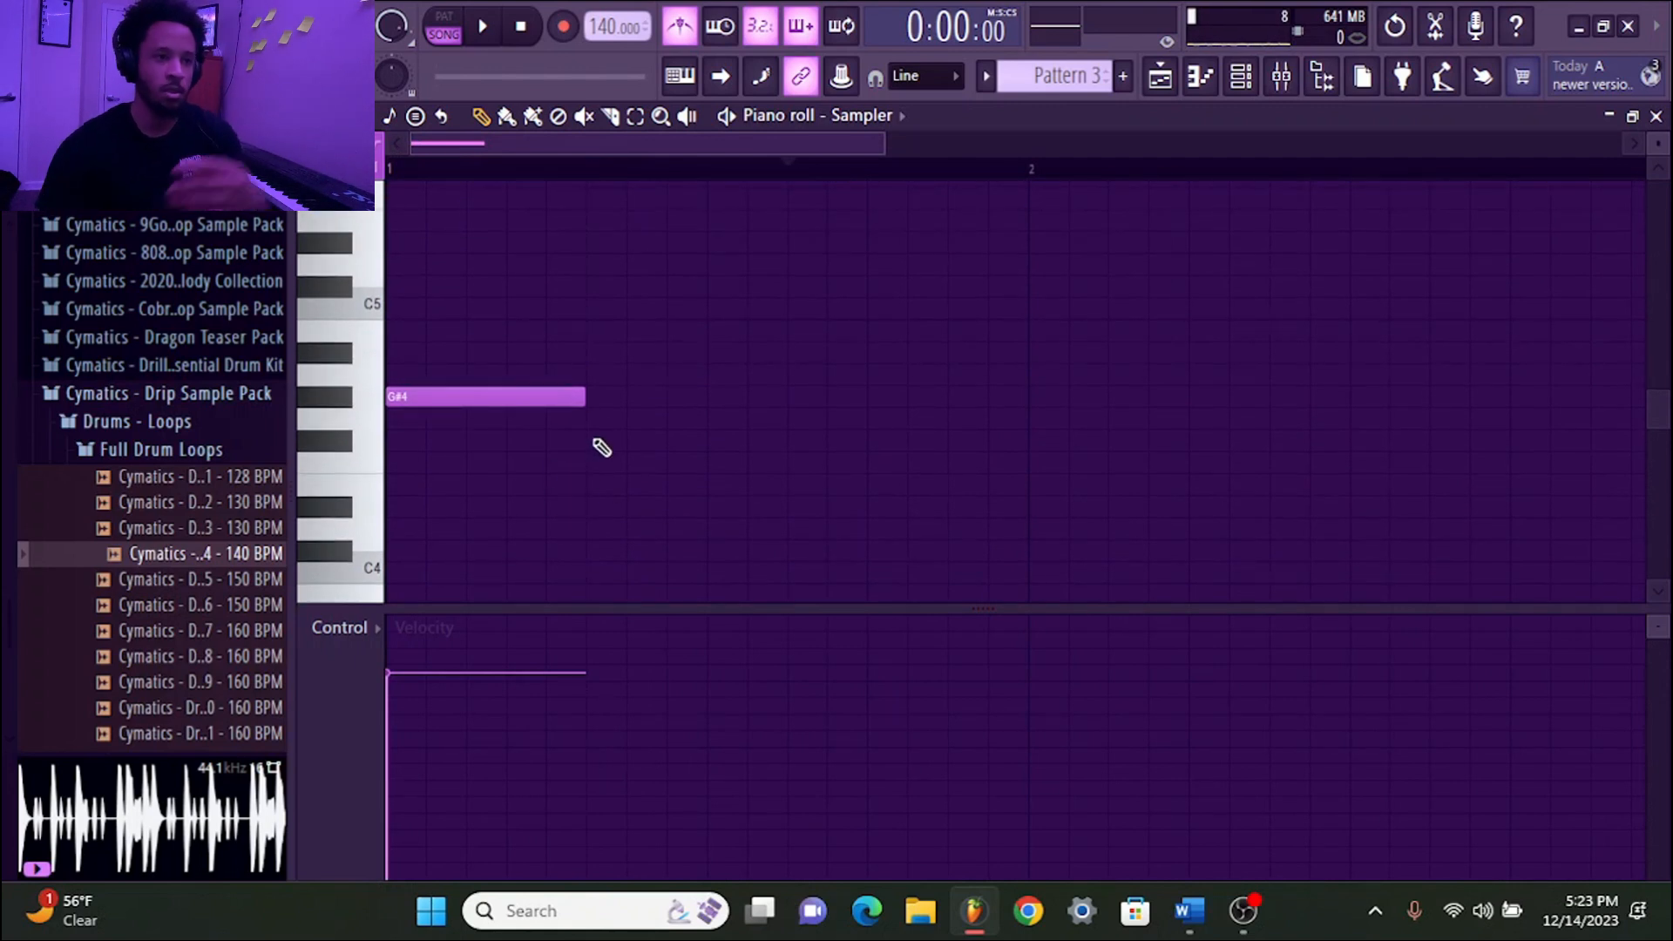
left_click_drag(584, 399, 555, 402)
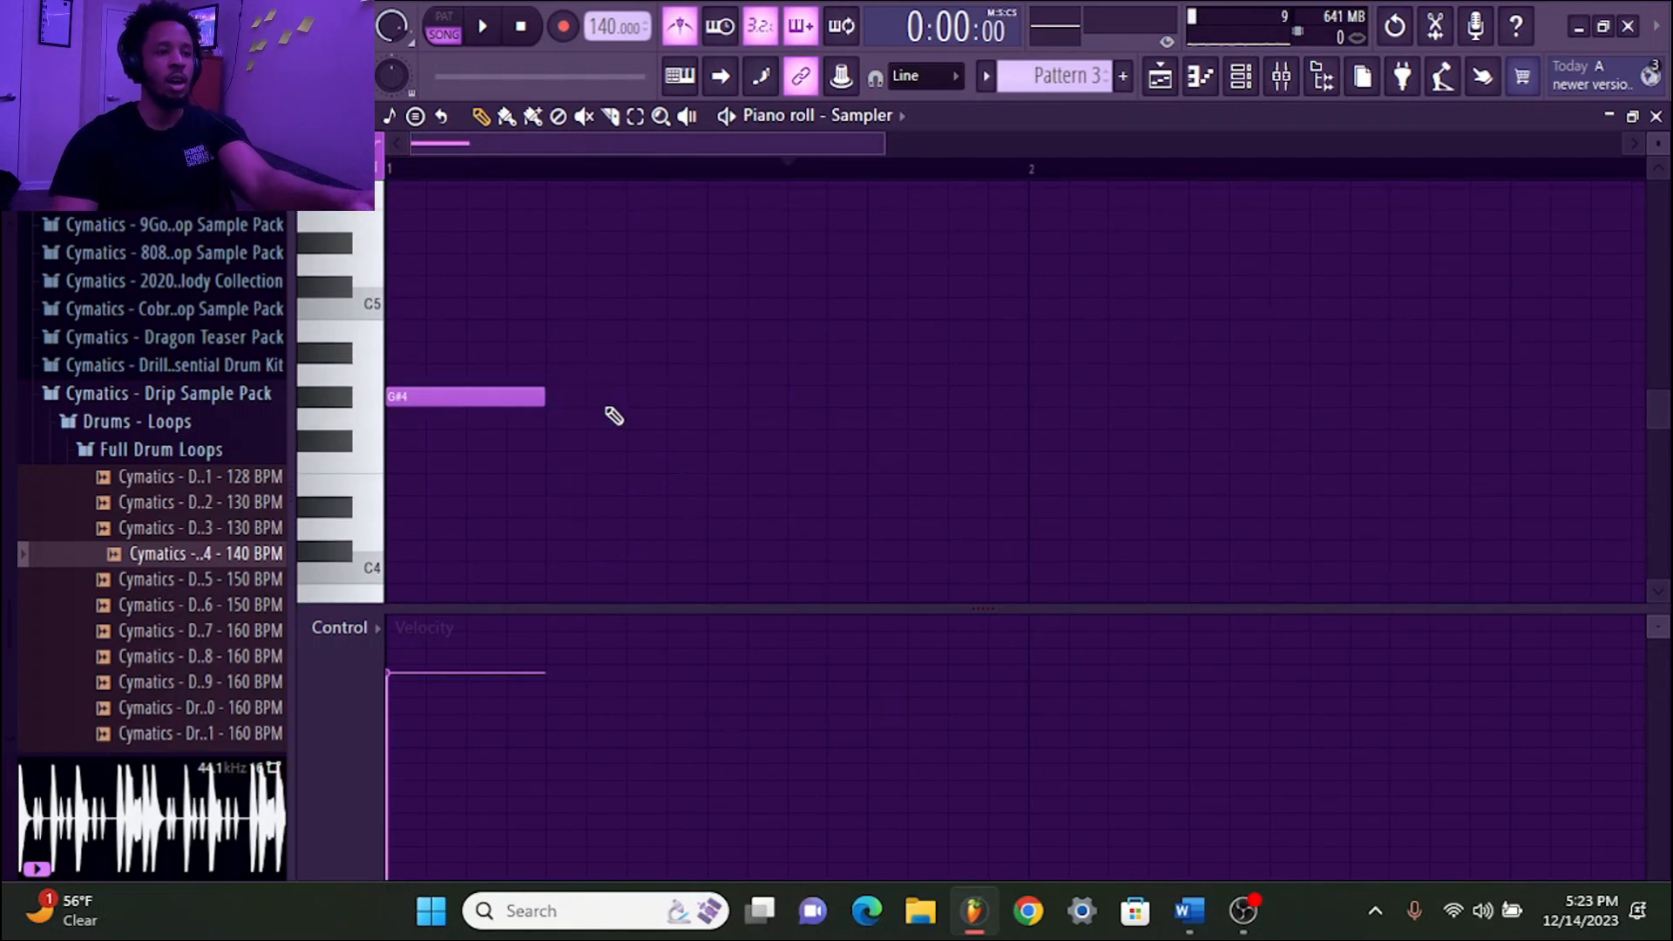
Select the G#4 note, duplicate it further along bar 1, and delete the copy
left_click_drag(645, 305, 532, 403)
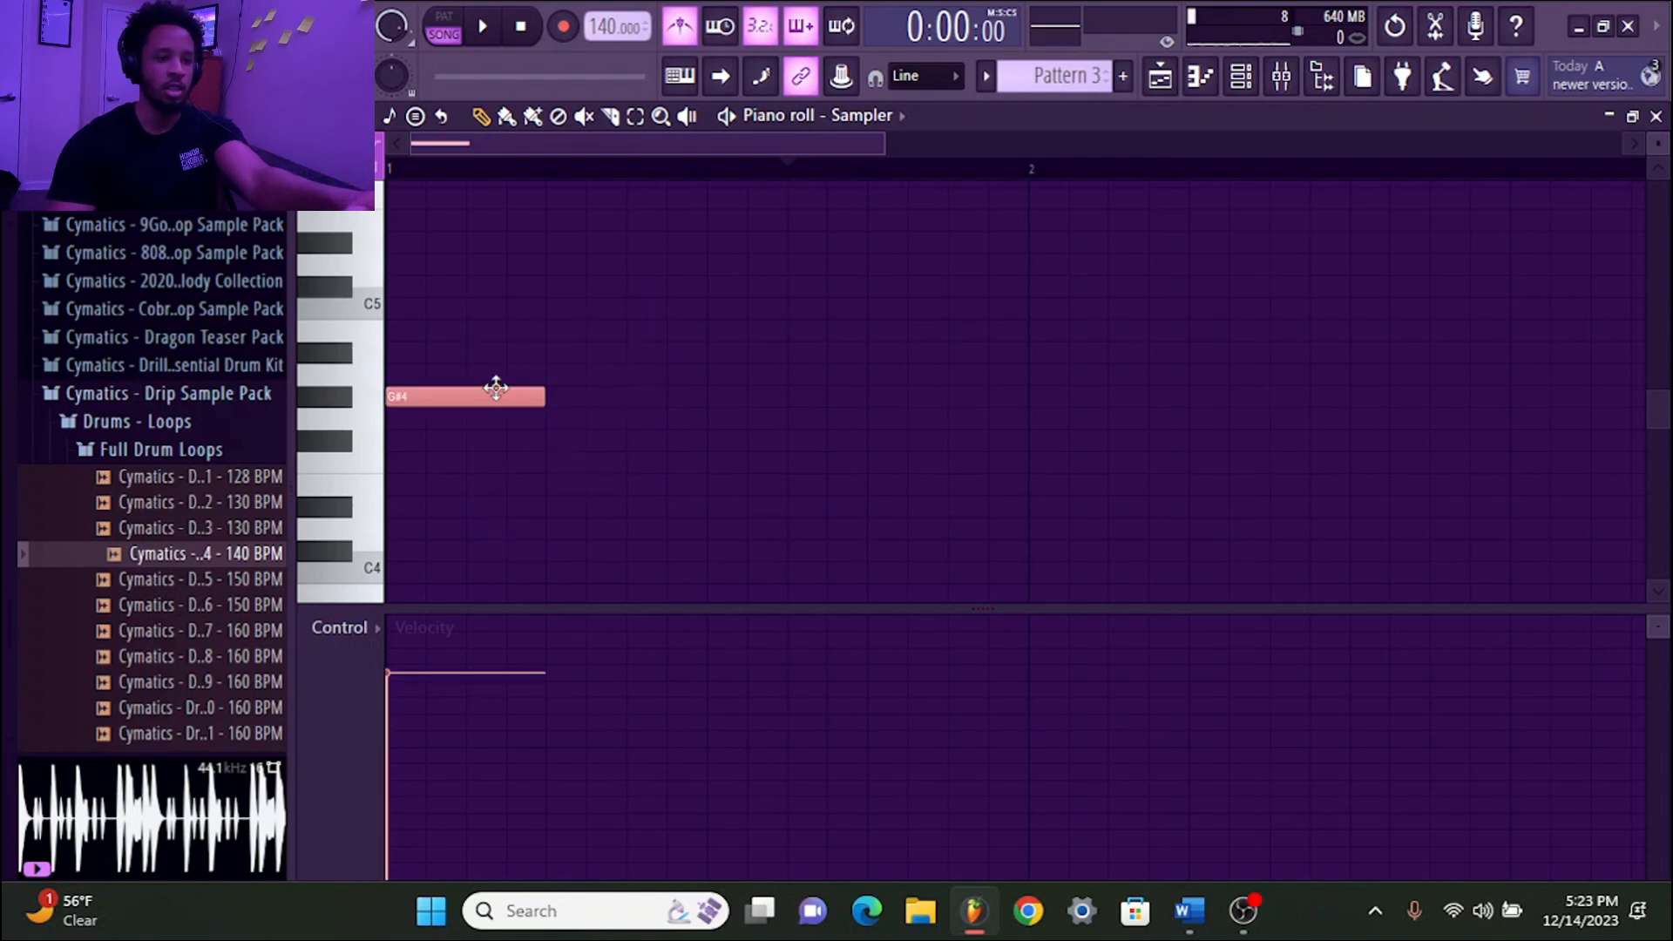
key("ctrl+b")
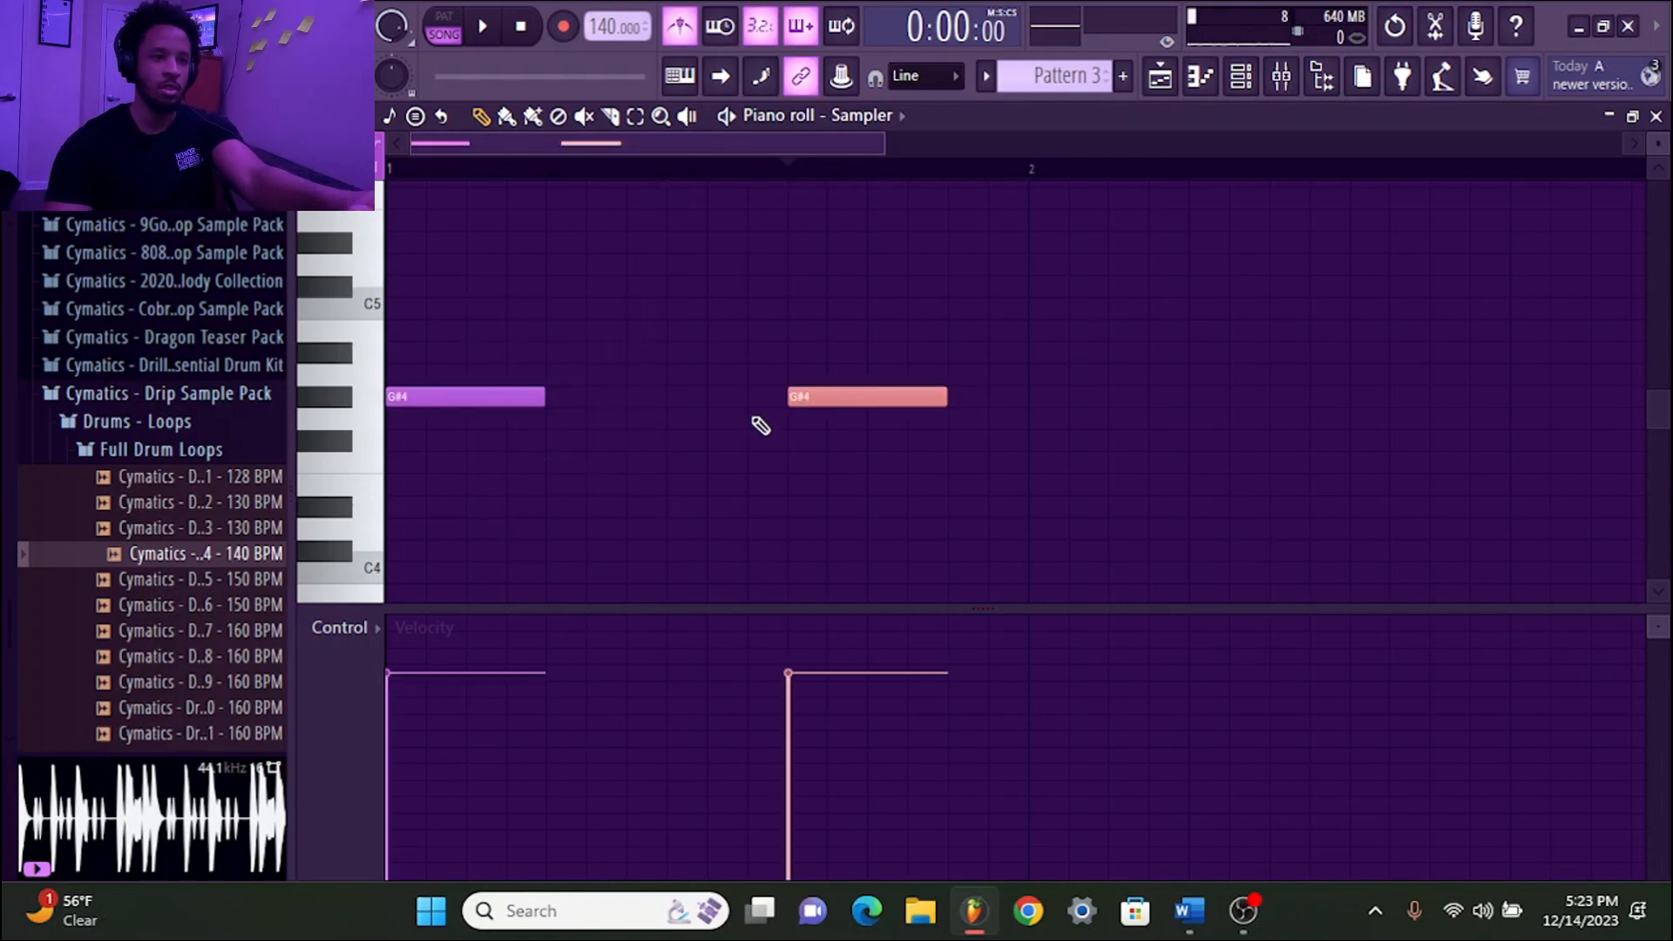
right_click(800, 399)
left_click(536, 397)
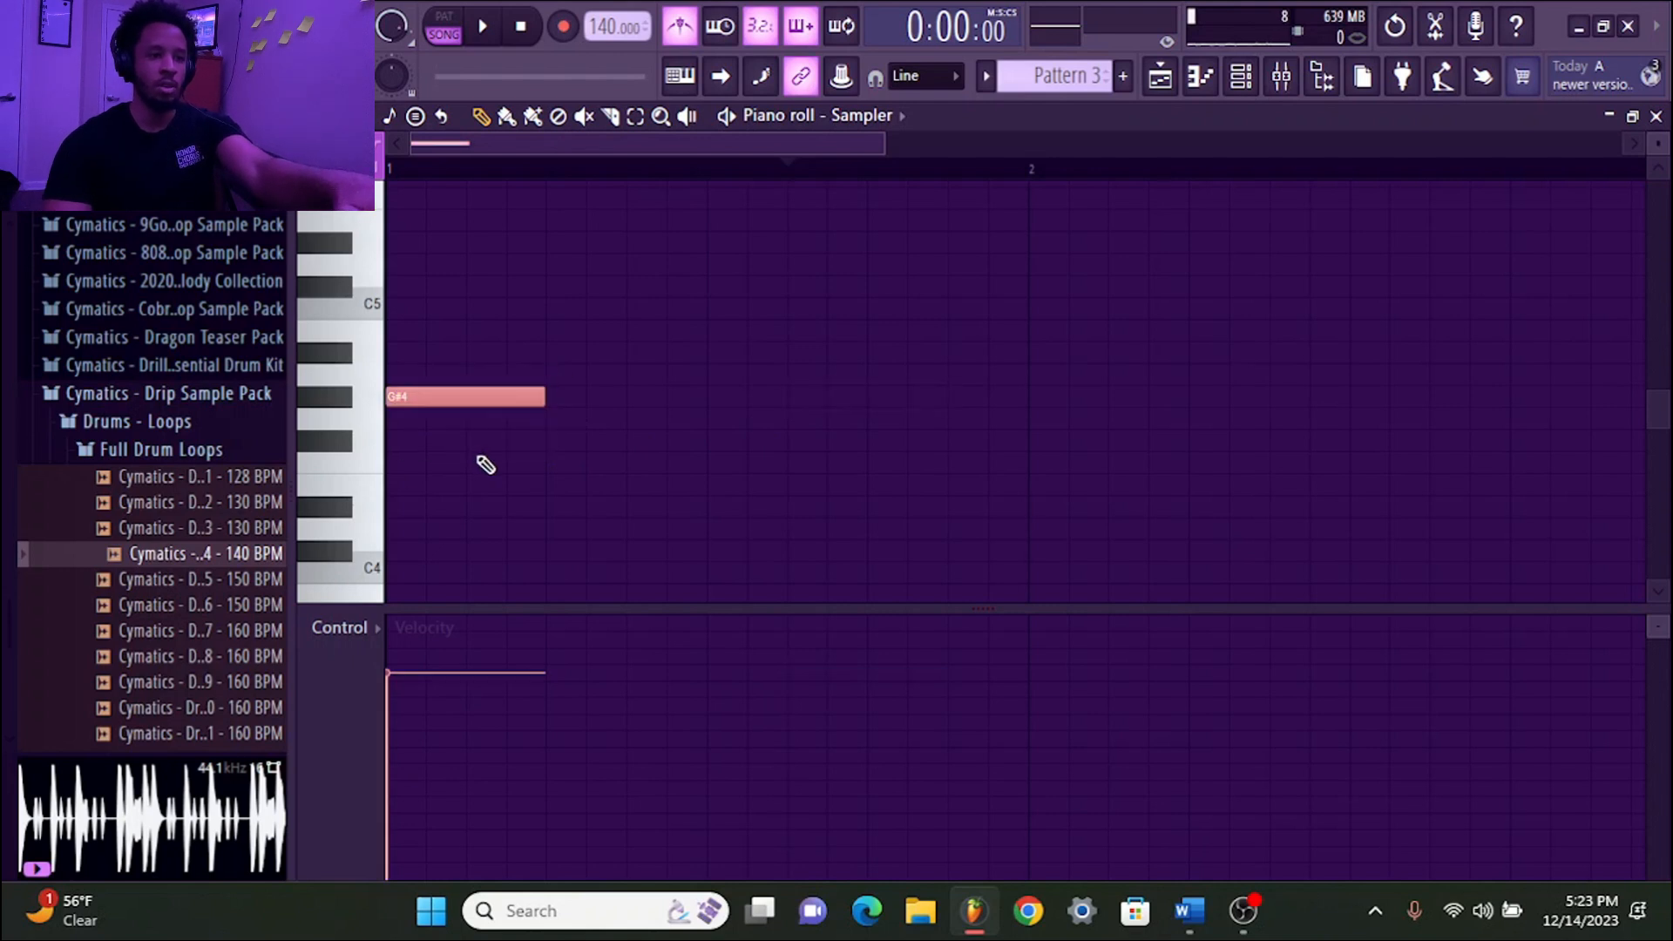
Duplicate the G#4 note and delete the copy, then clone the note to a higher pitch and delete it
key("ctrl+b")
right_click(636, 398)
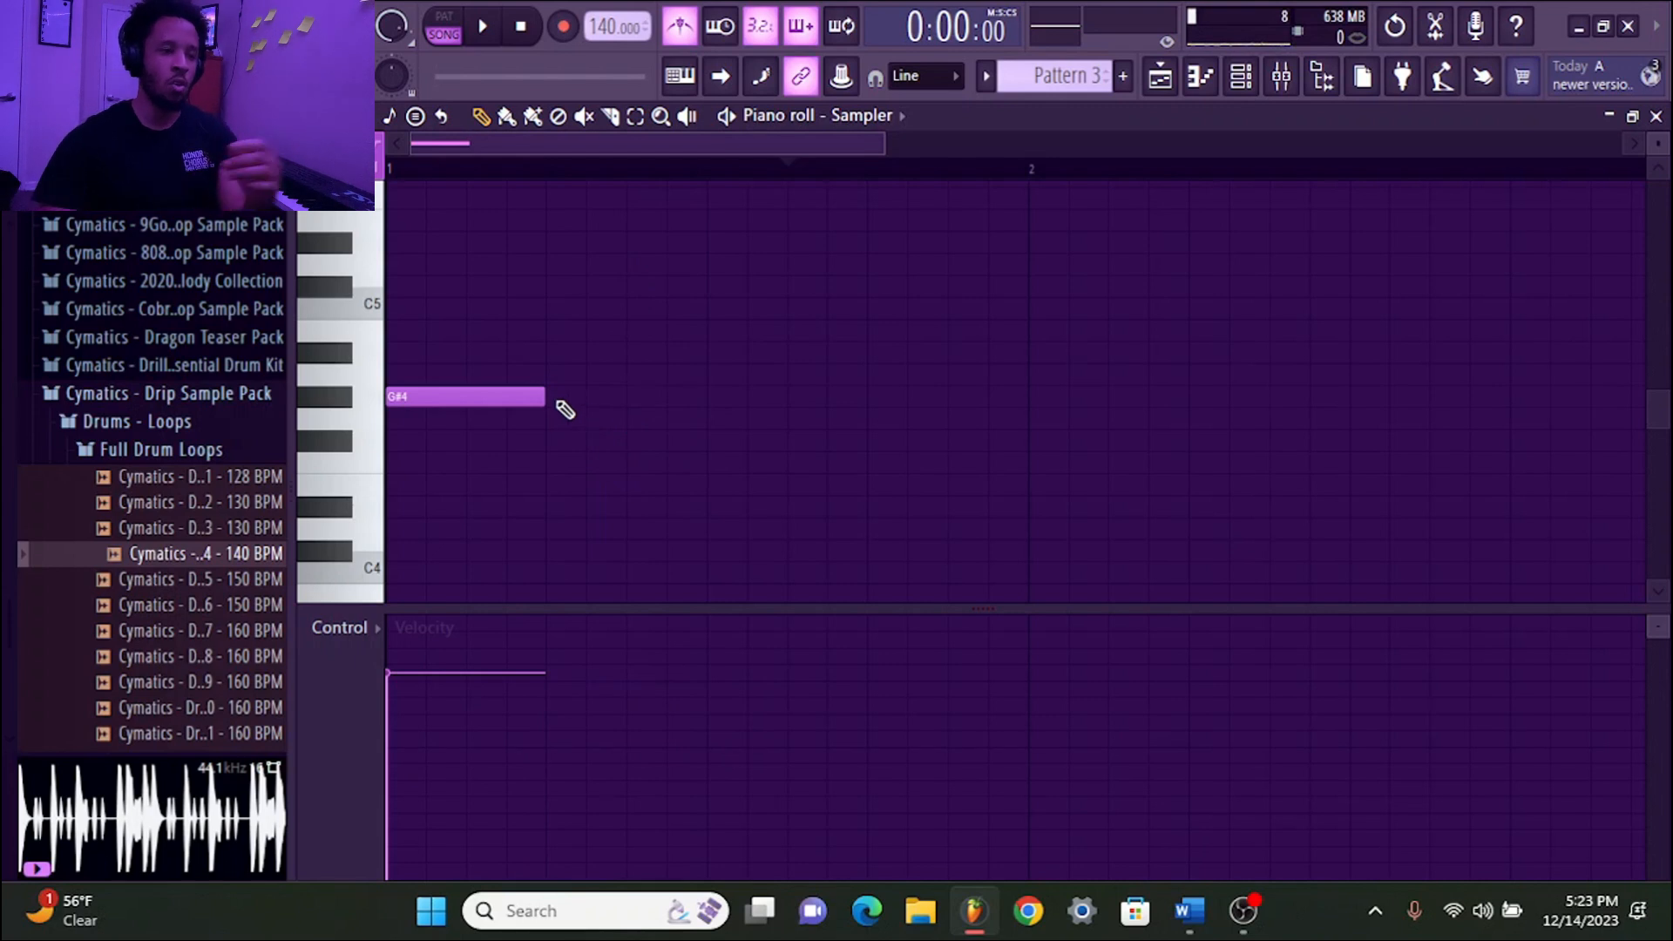
left_click(489, 398, "shift")
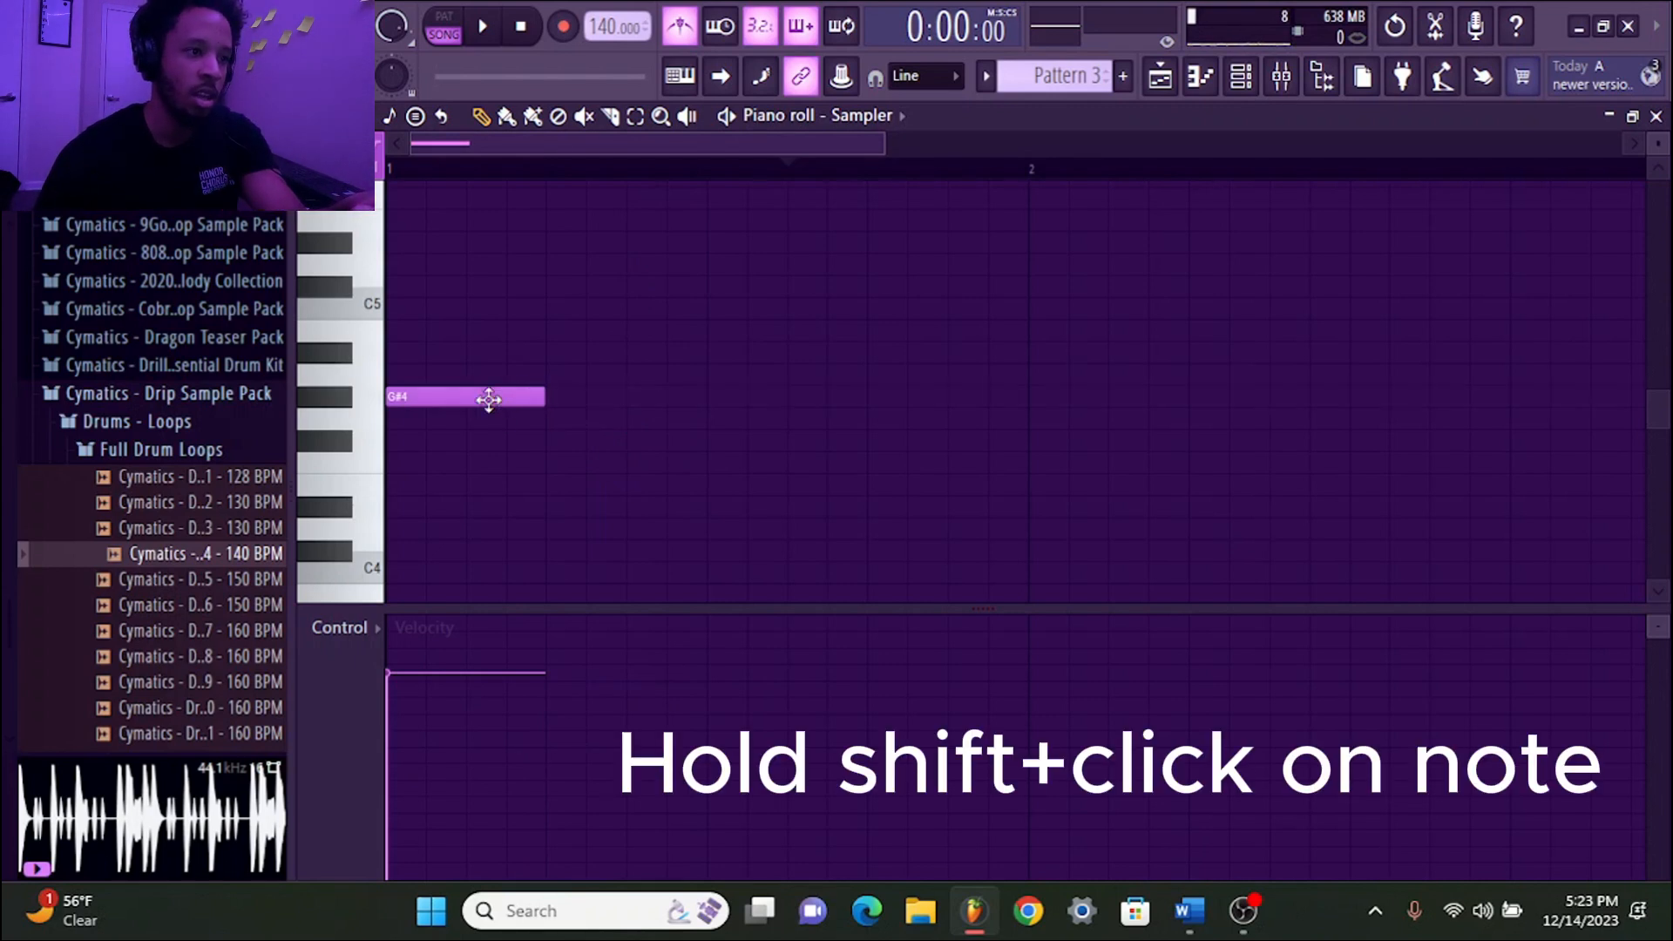
left_click_drag(417, 392, 510, 254)
right_click(520, 265)
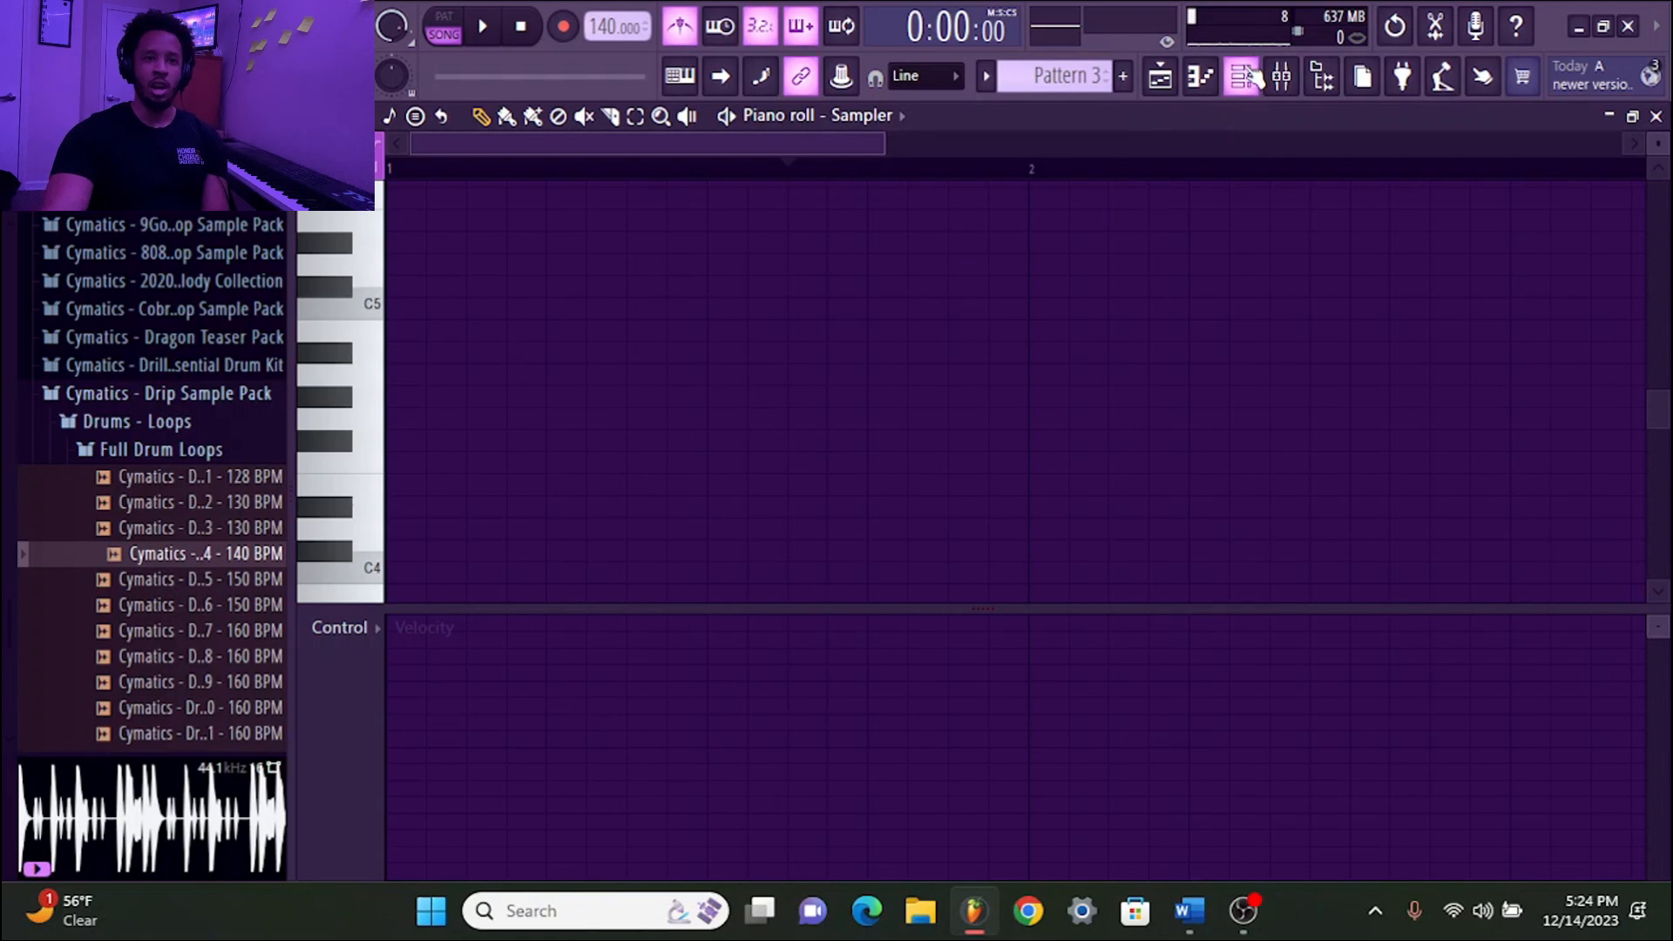
Load the 140 BPM Cymatics drum loop into the channel rack and hide its waveform behind the piano roll grid
left_click(1247, 77)
left_click_drag(157, 553, 889, 313)
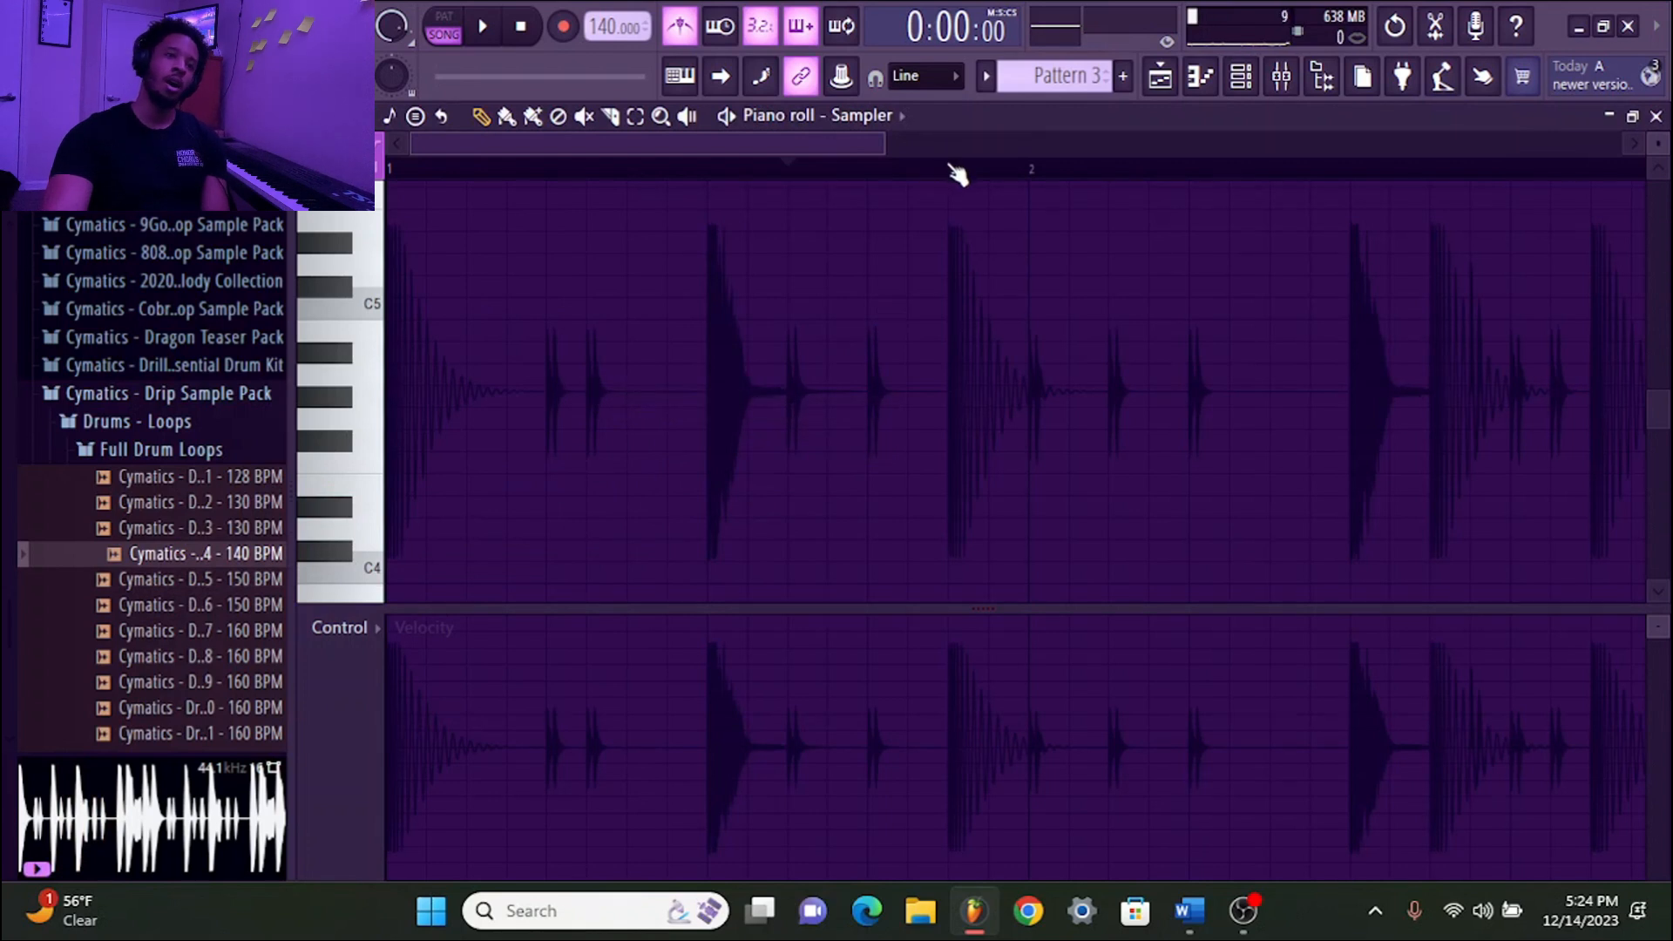
scroll(963, 177, "down", 3)
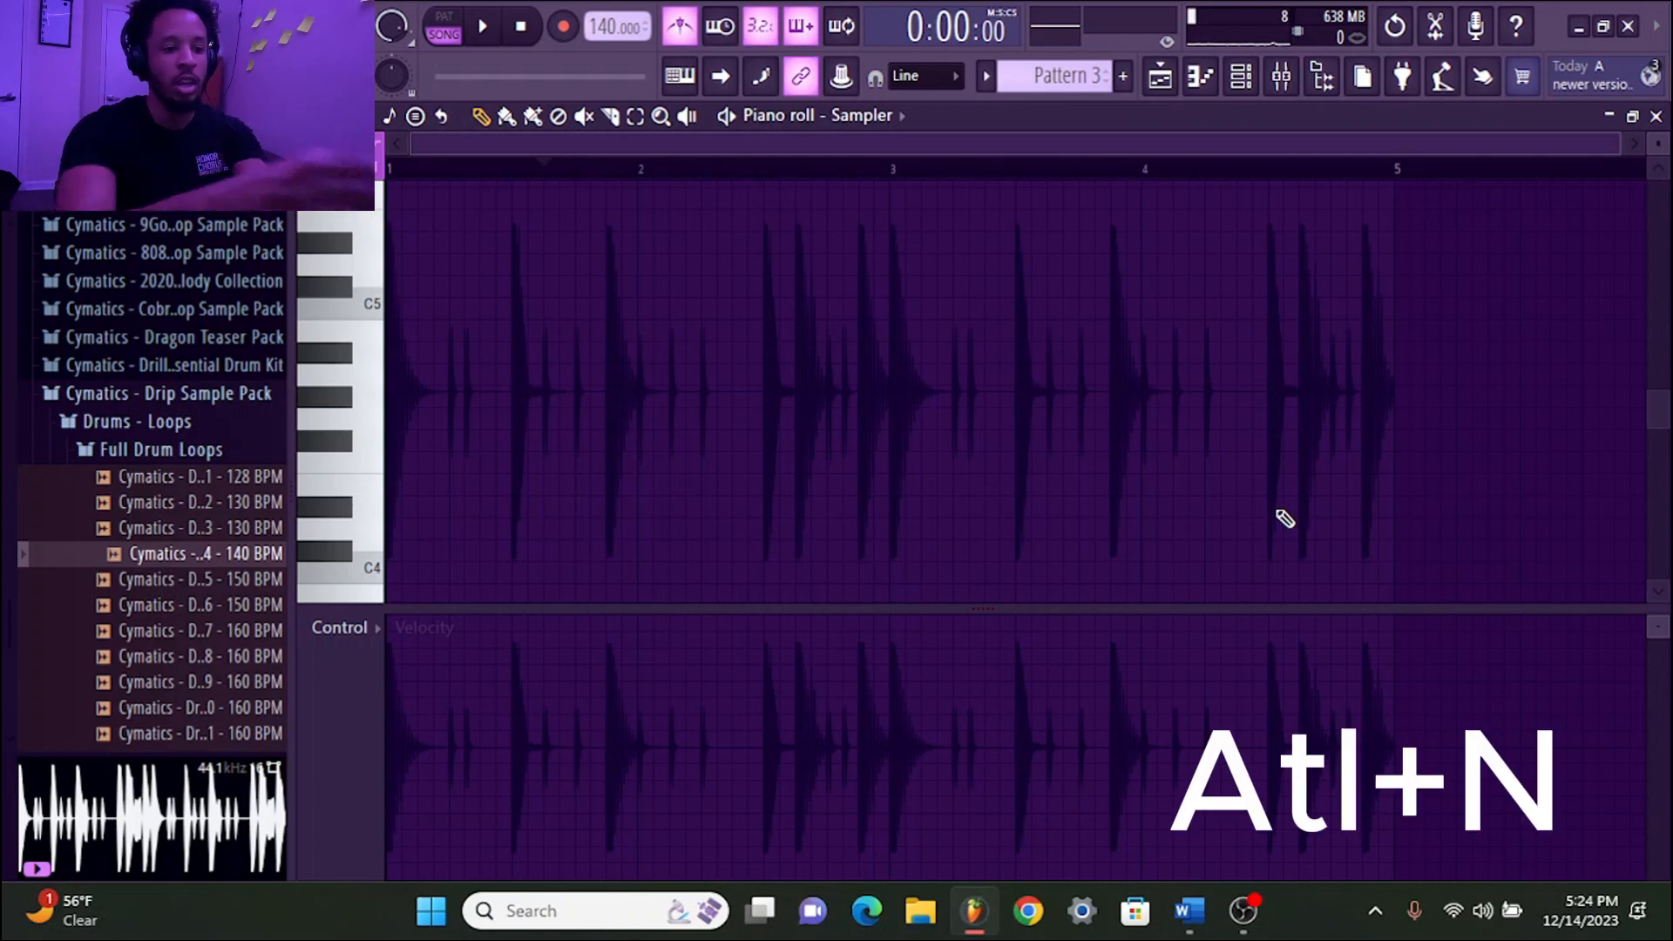
key("alt+n")
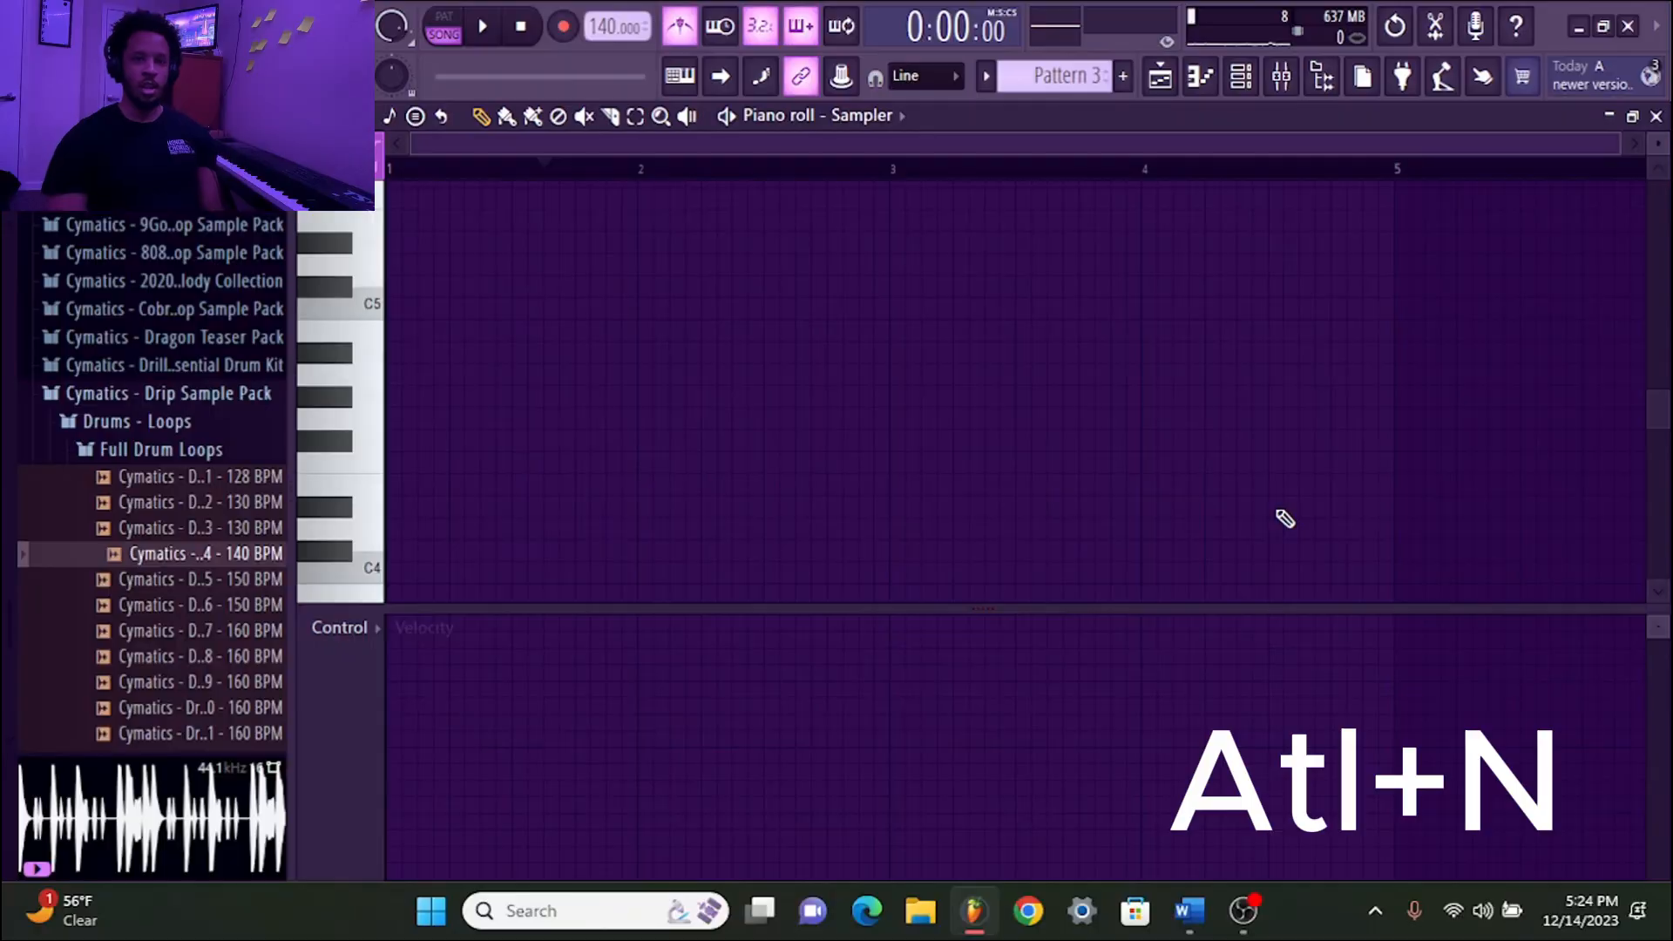
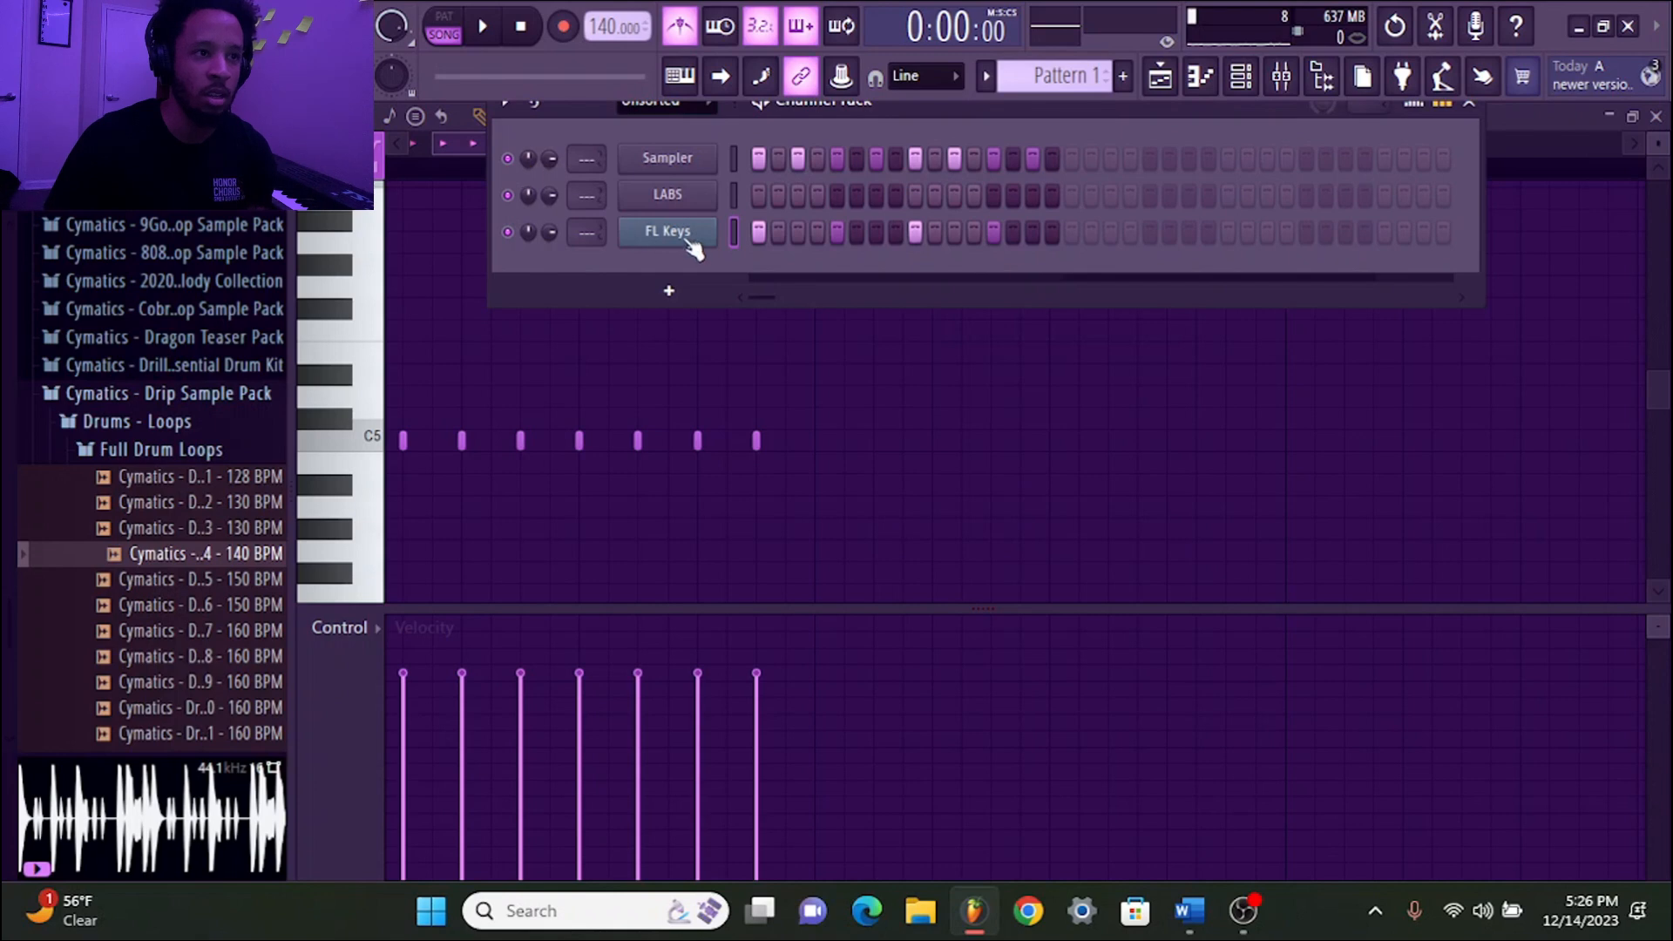
Play the FL Keys part in its piano roll, and undo the velocity LFO and the short C5 repeats
left_click(688, 236)
left_click(685, 231)
key("F6")
key("space")
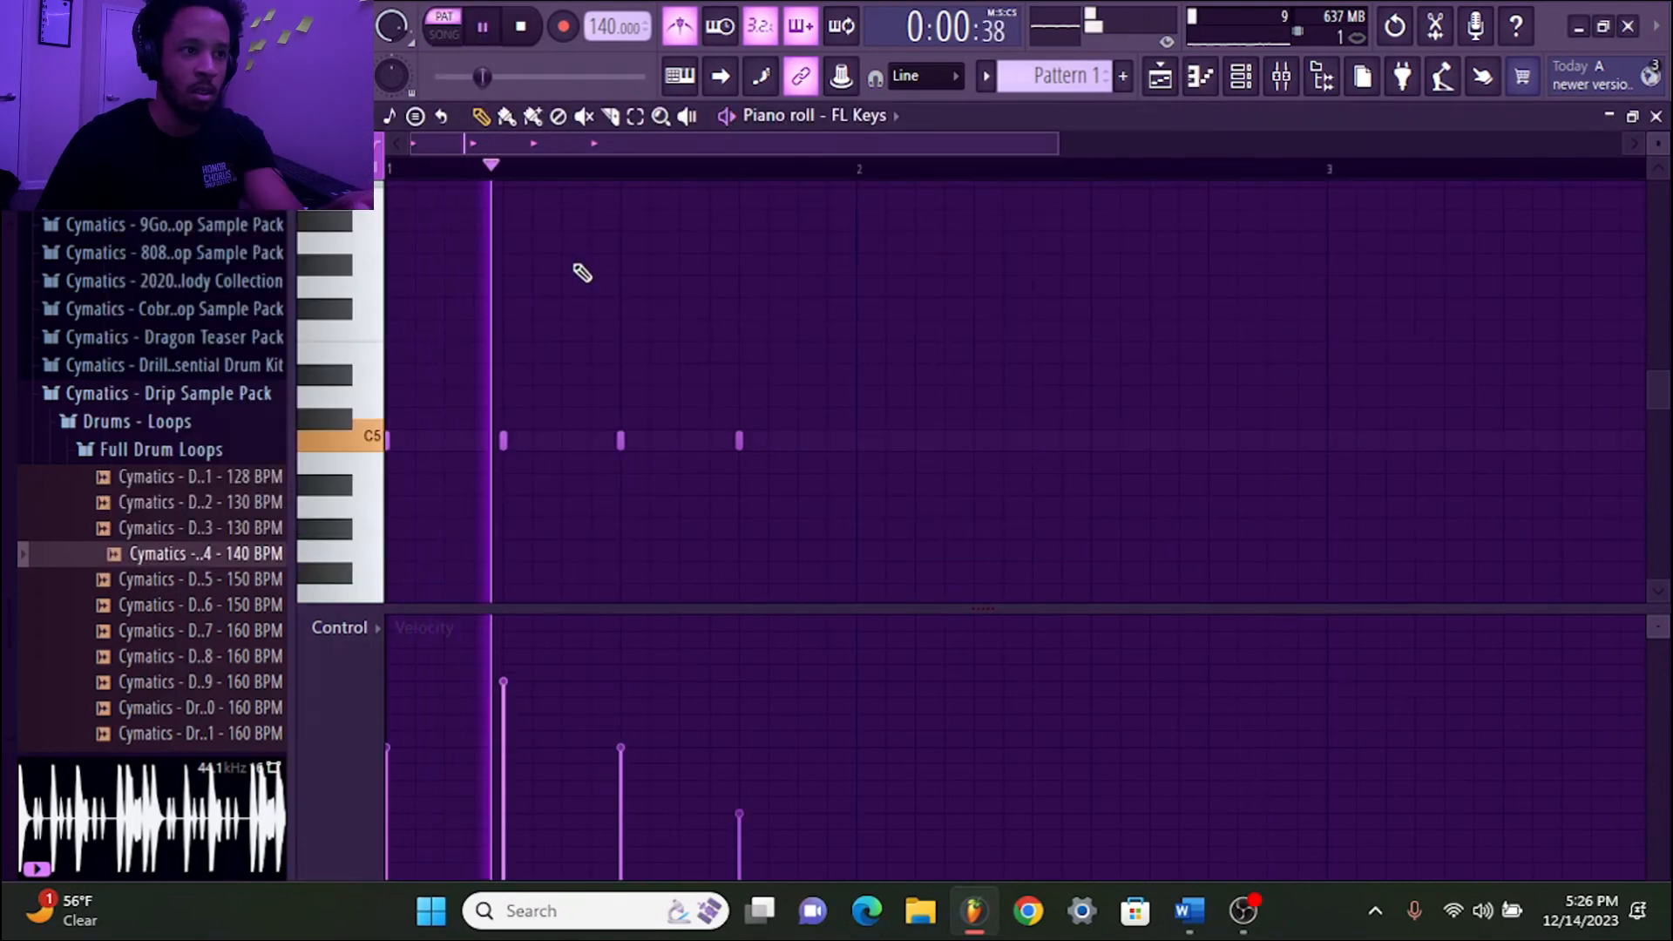
key("space")
key("ctrl+z")
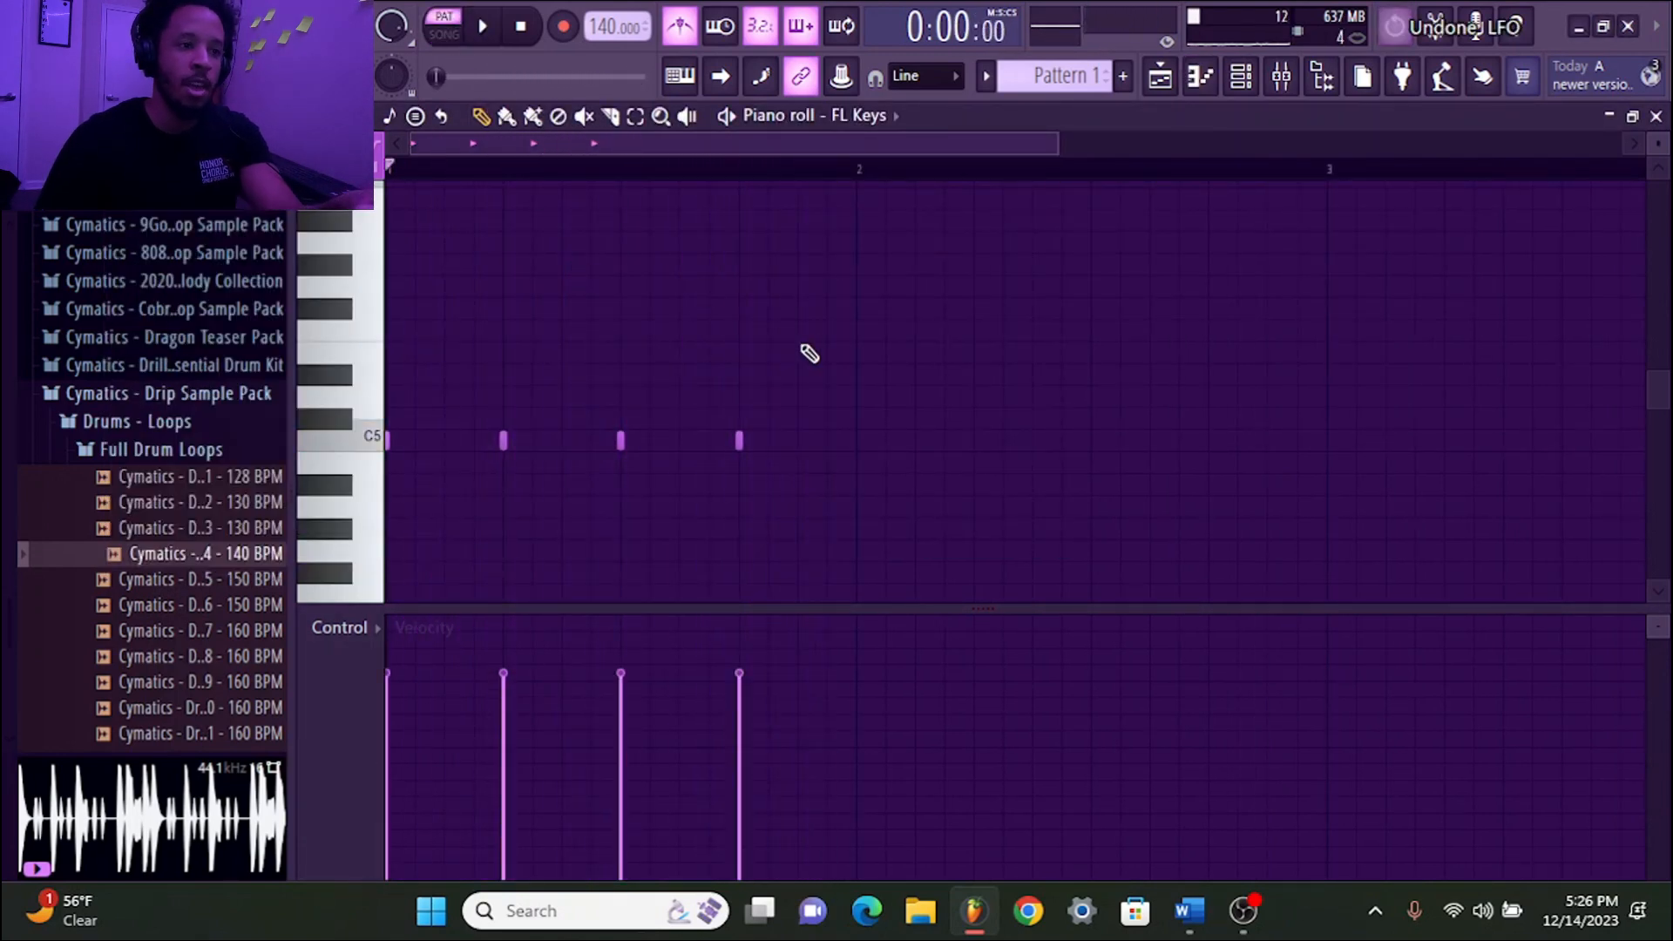
key("ctrl+z")
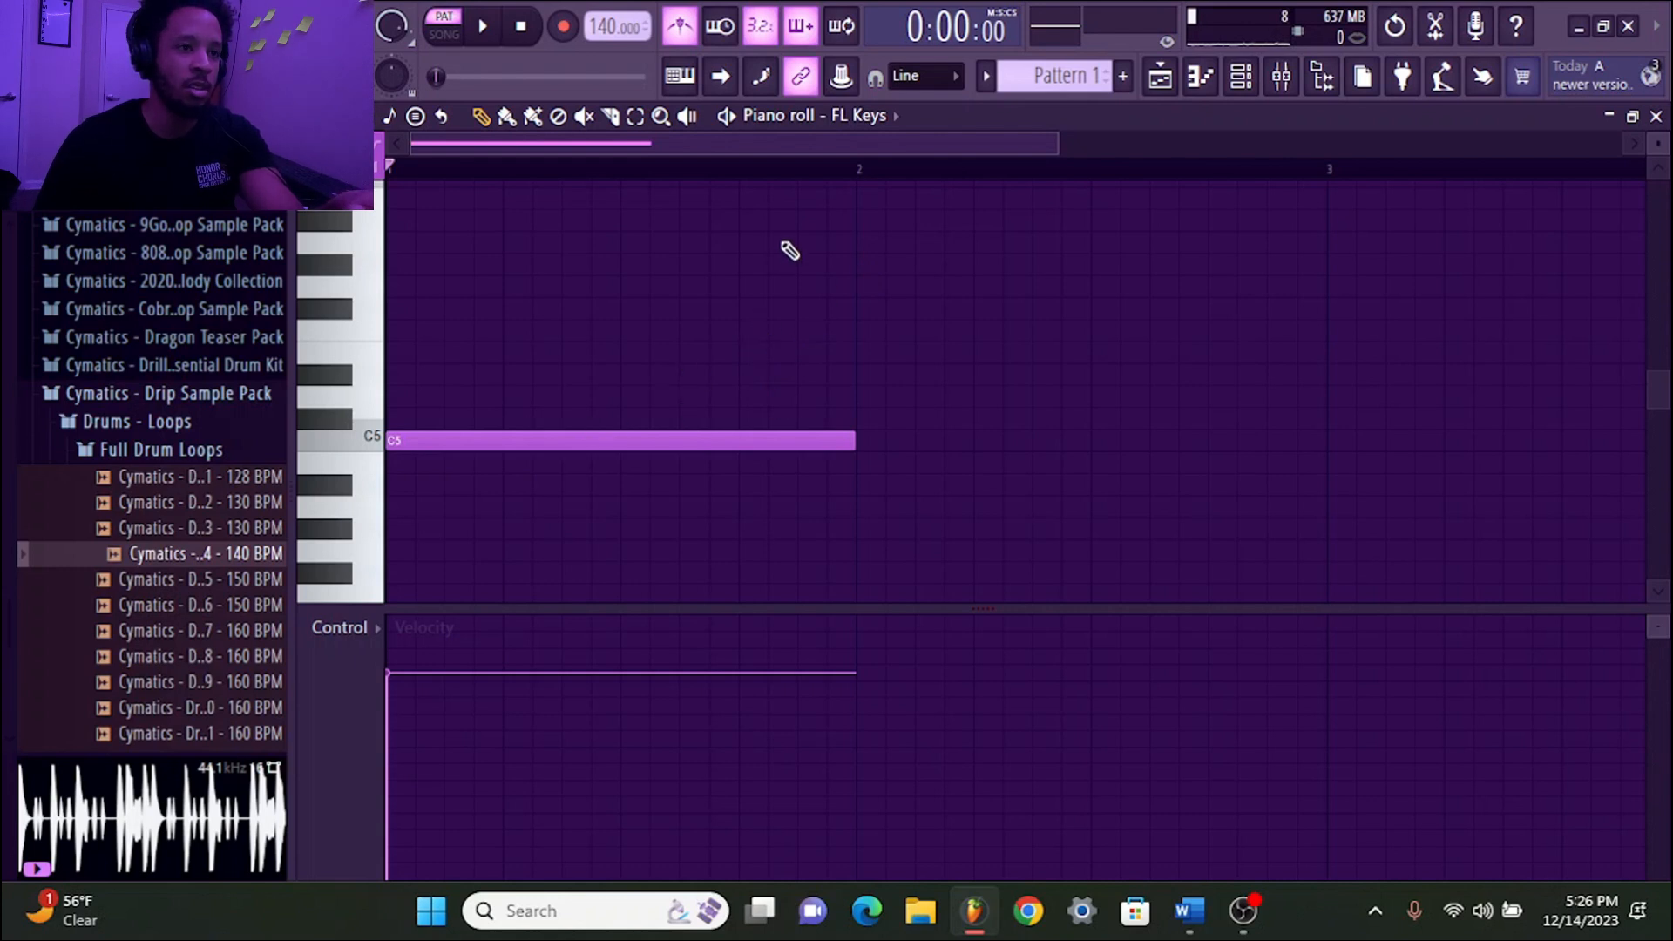
Slice four half-beat pieces off the start of the one-bar C5 note, and undo the cuts
mouse_move(444, 420)
left_mouse_down()
mouse_move(444, 464)
mouse_move(503, 475)
left_mouse_up()
left_click_drag(561, 401, 677, 452)
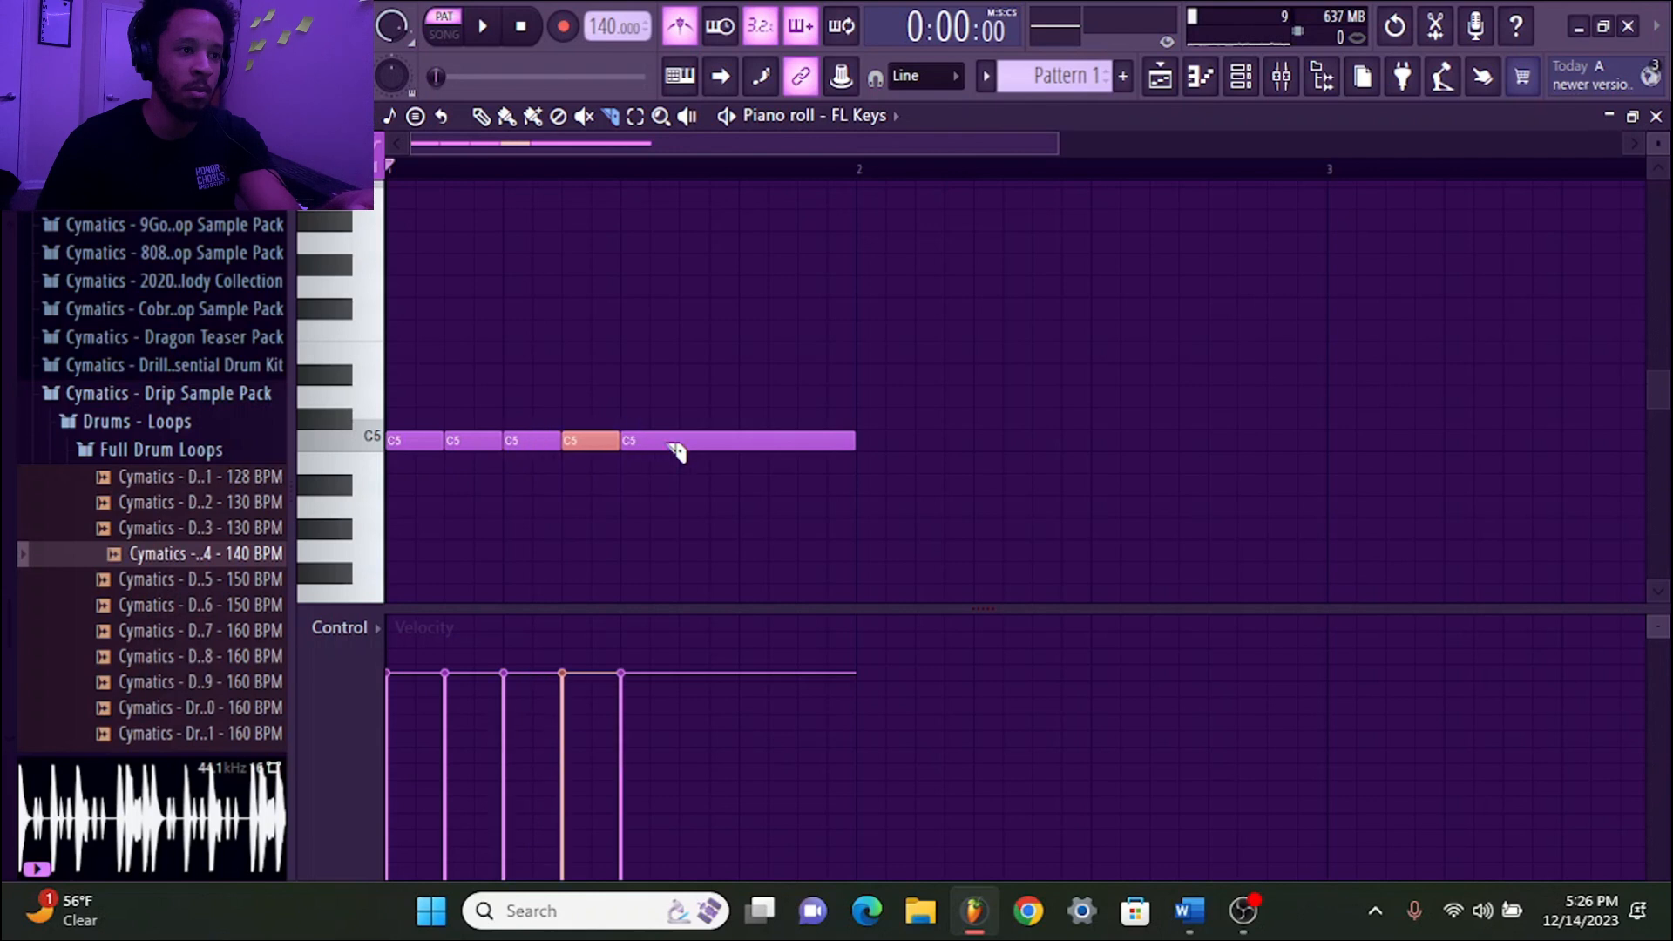
key("ctrl+z")
key("ctrl+z")
key("ctrl+z")
key("ctrl+z")
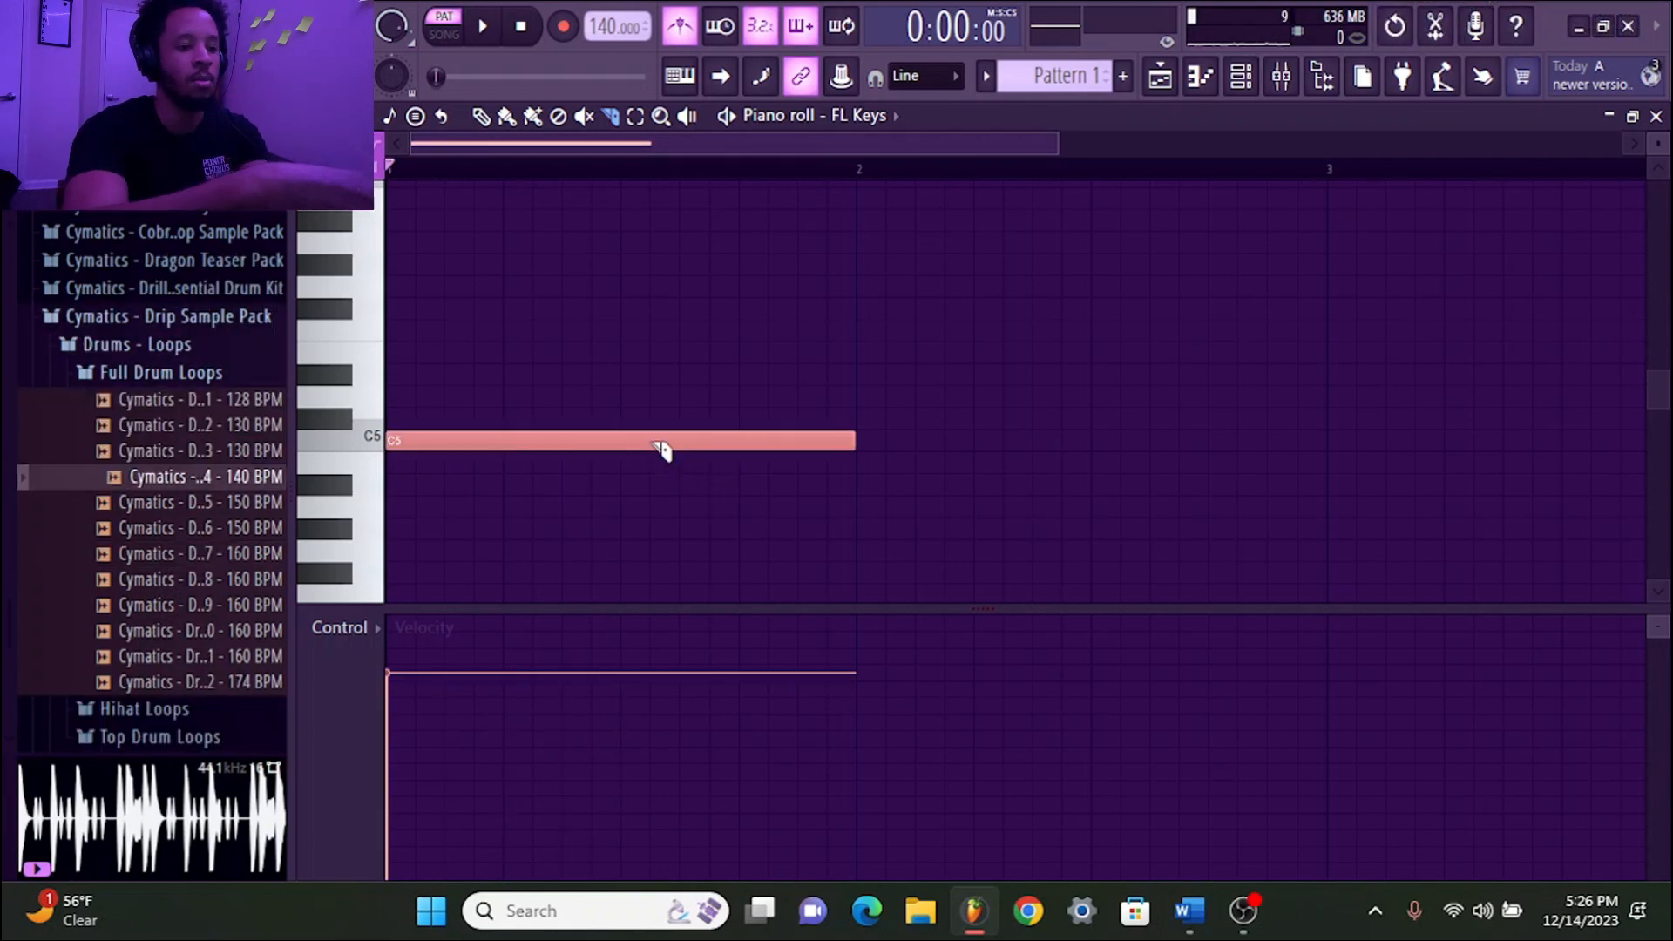
Try the Chopper with the Default pattern on the C5 note, play it, and cancel the tool
key("ctrl+d")
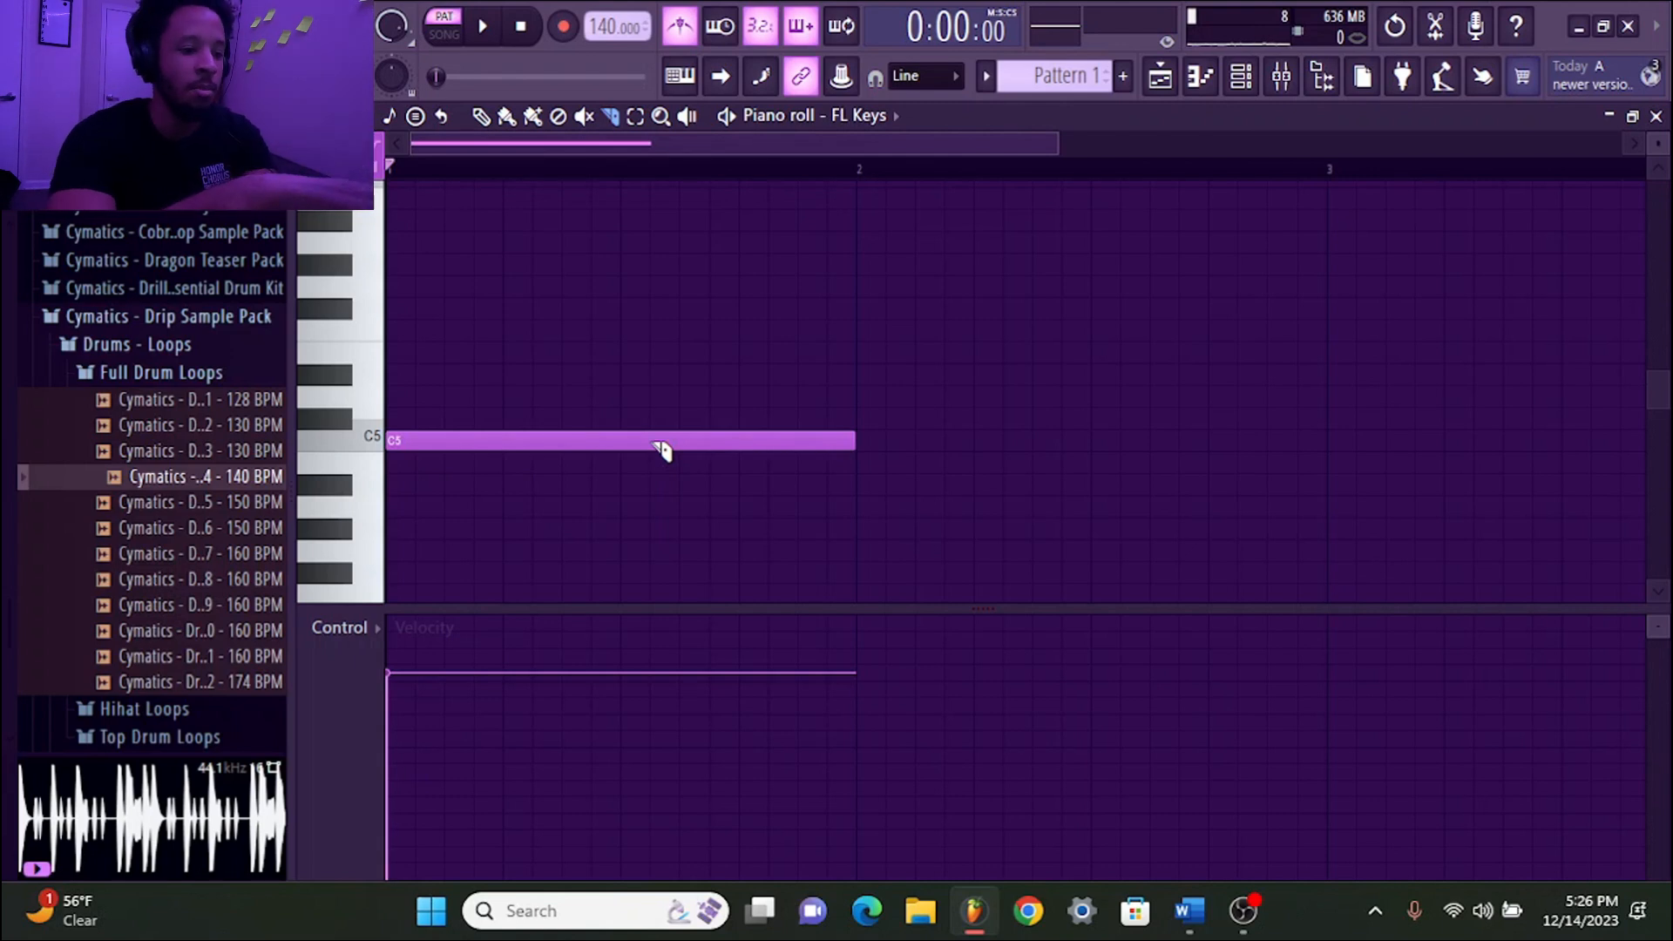
key("alt+u")
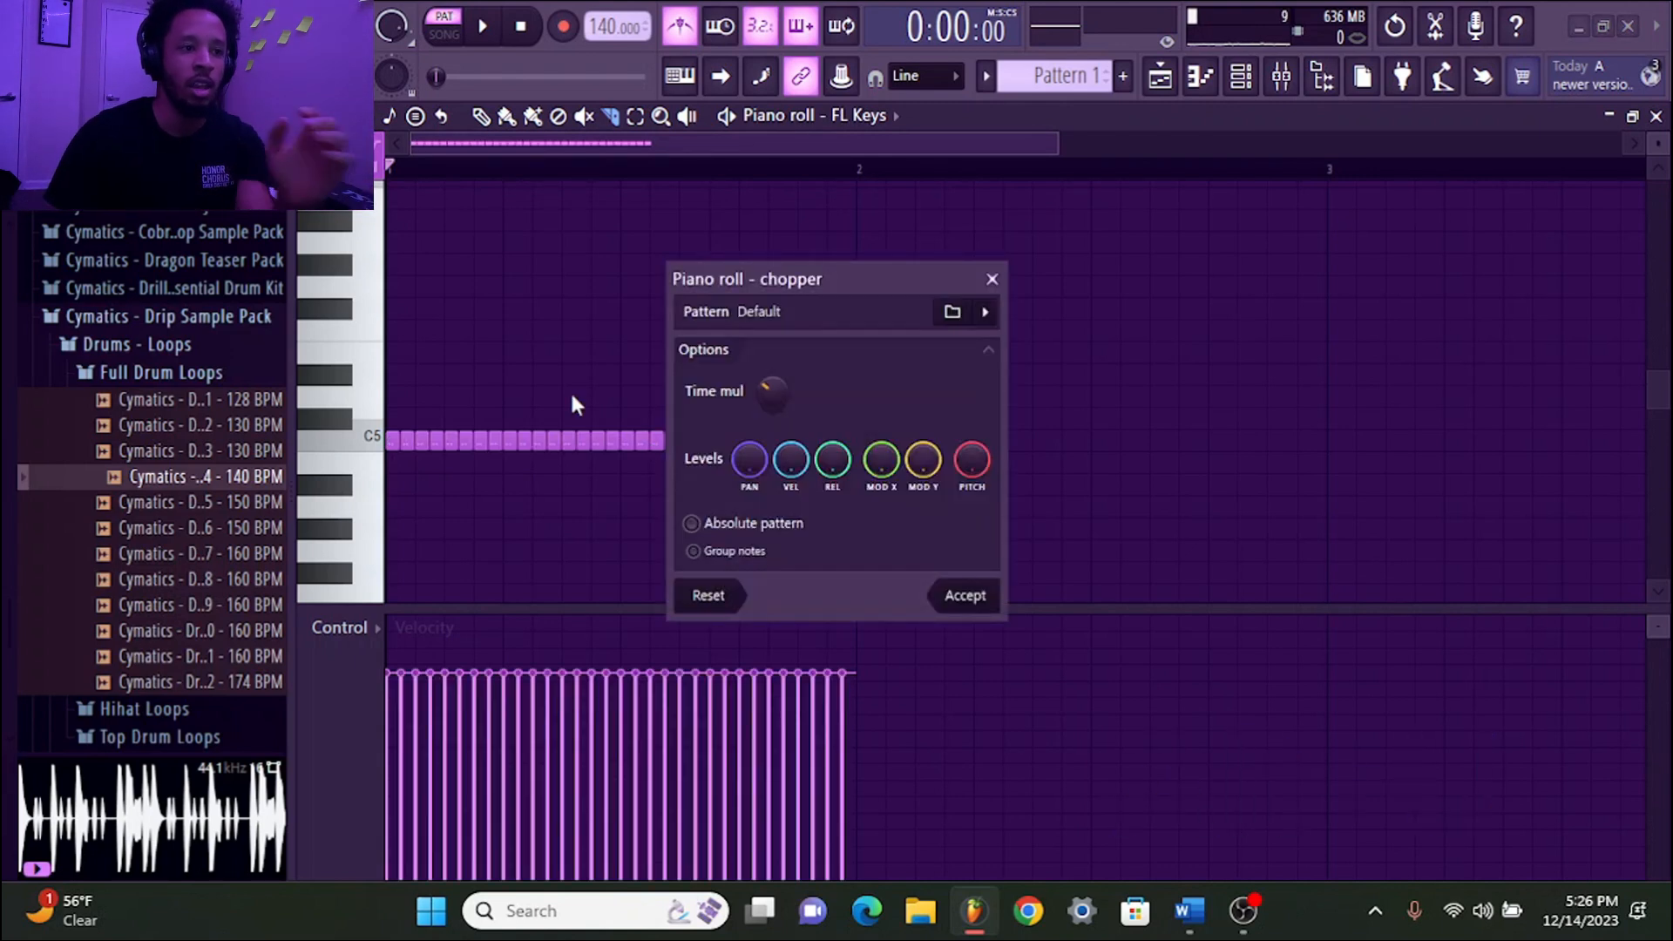
key("space")
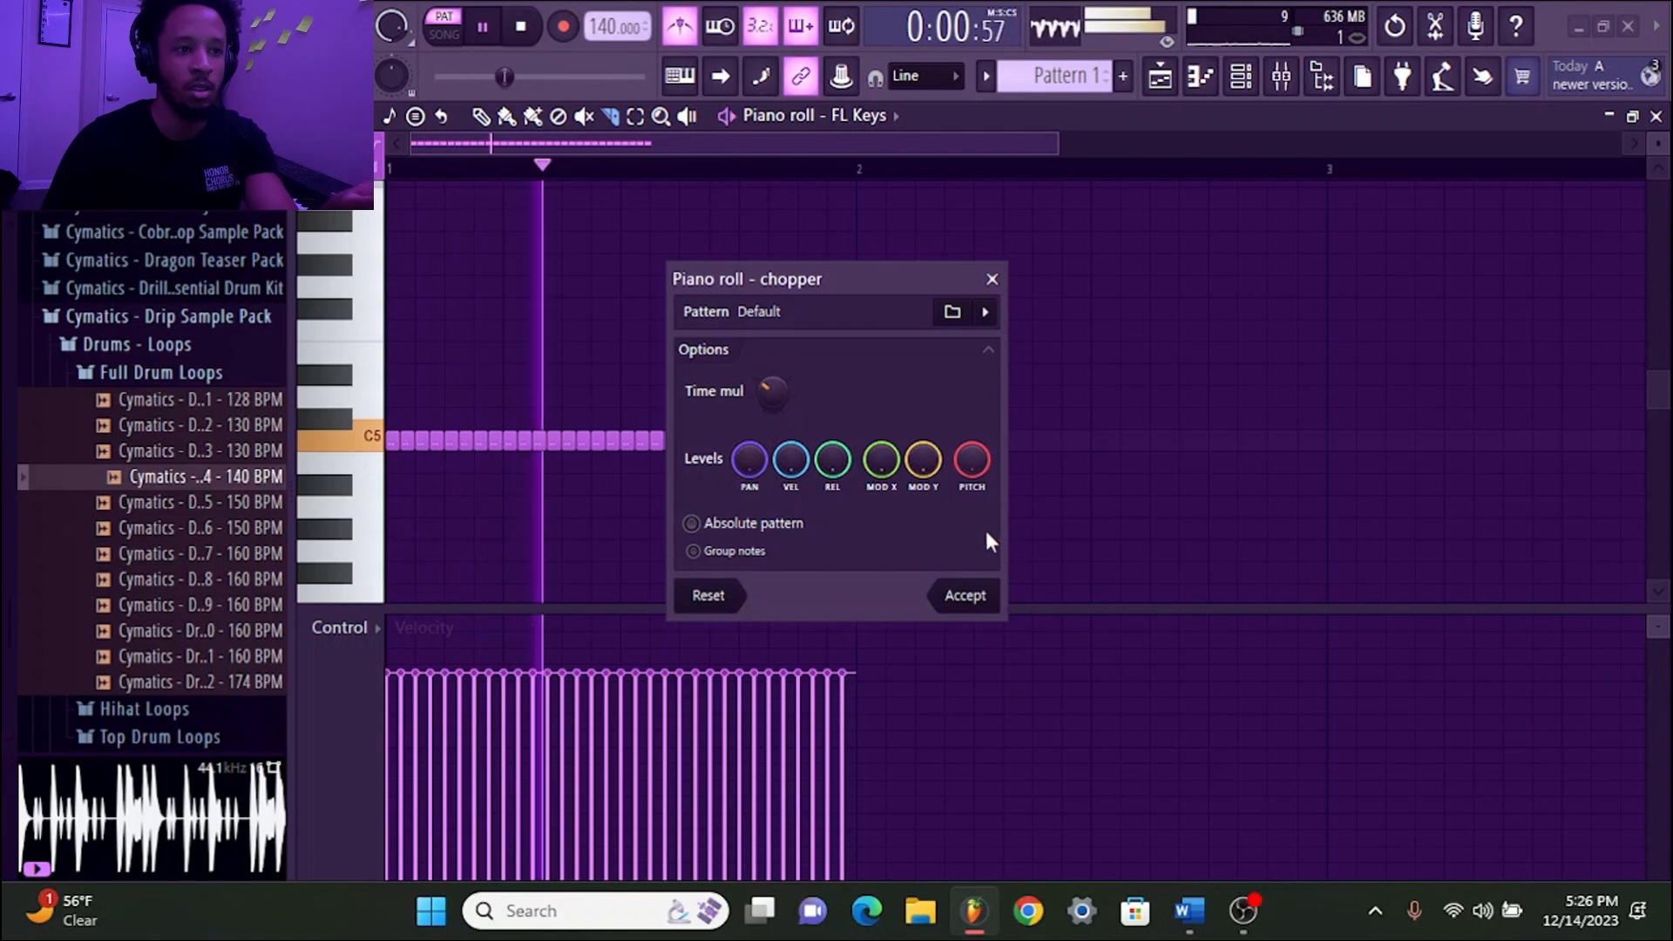
left_click(992, 279)
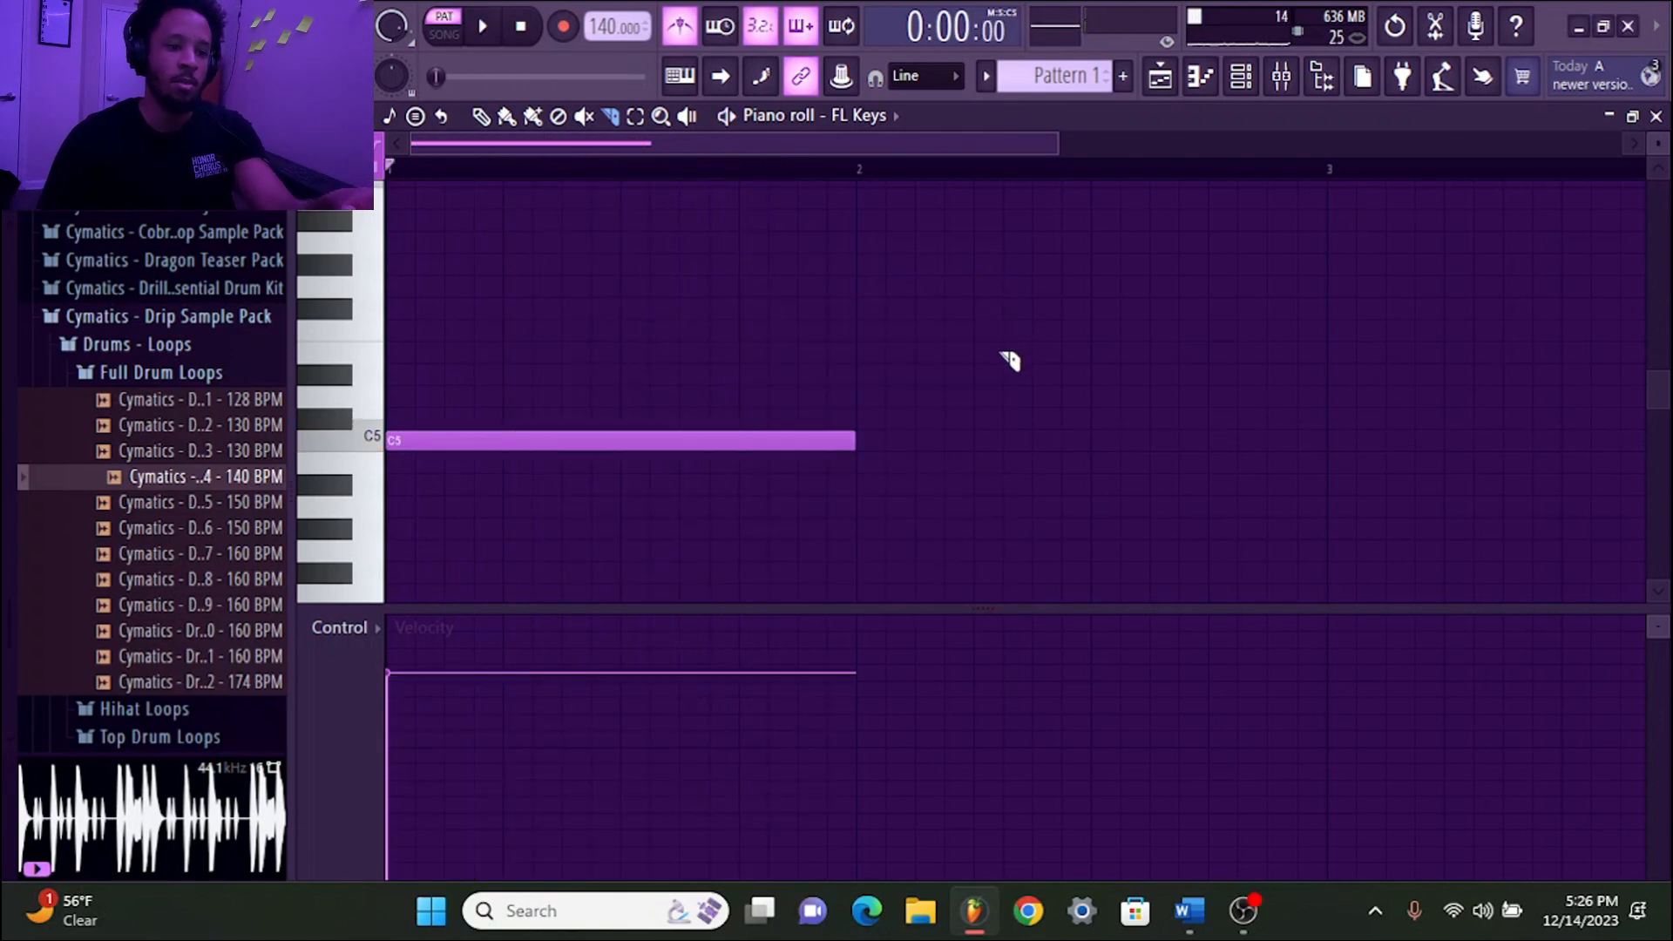
Add one-bar E5 and G5 notes above the C5 note at the start of bar 1, and play the chord
scroll(896, 143, "up", 2)
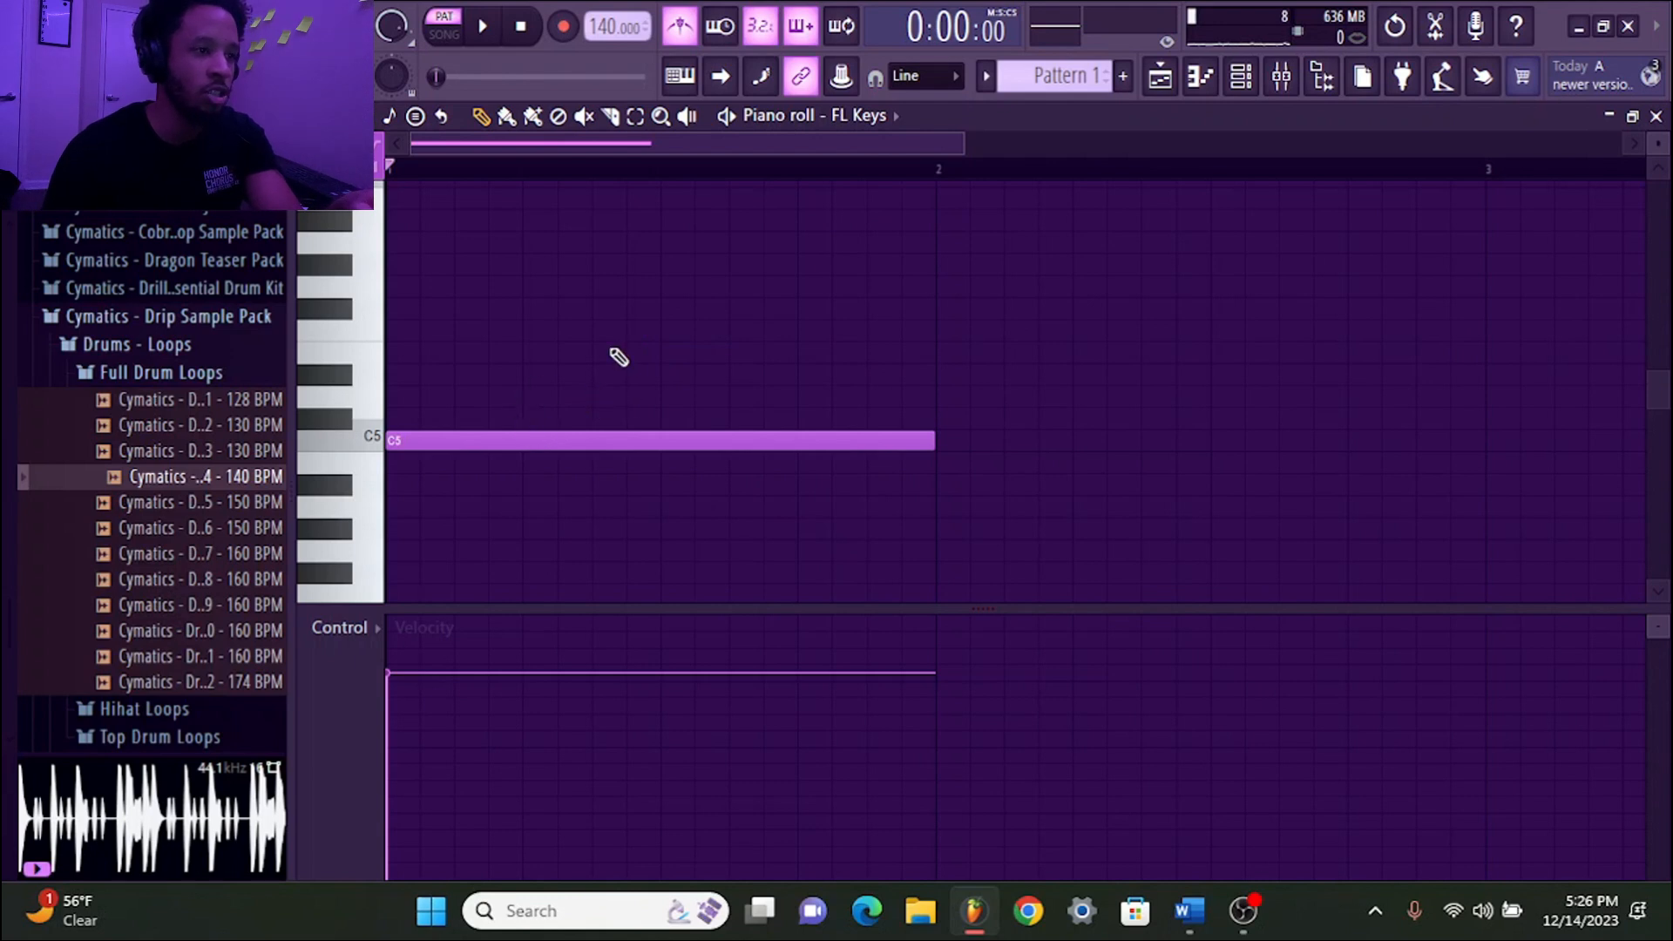
mouse_move(618, 358)
left_mouse_down()
mouse_move(400, 370)
mouse_move(292, 343)
left_mouse_up()
left_click_drag(397, 246, 216, 294)
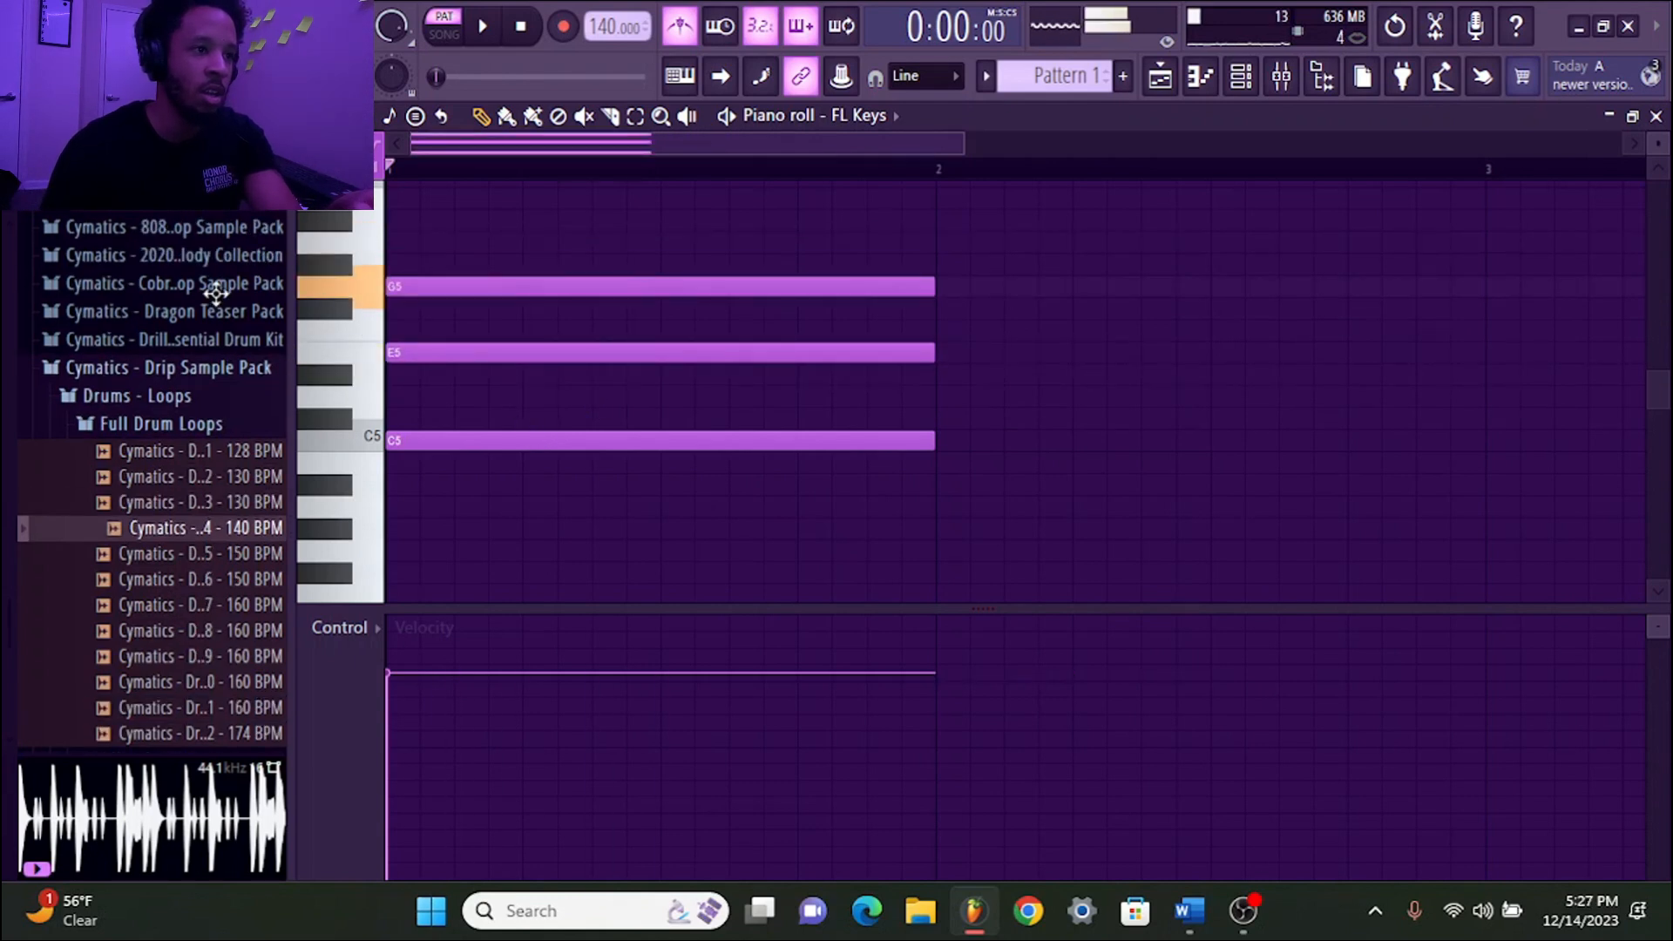
key("space")
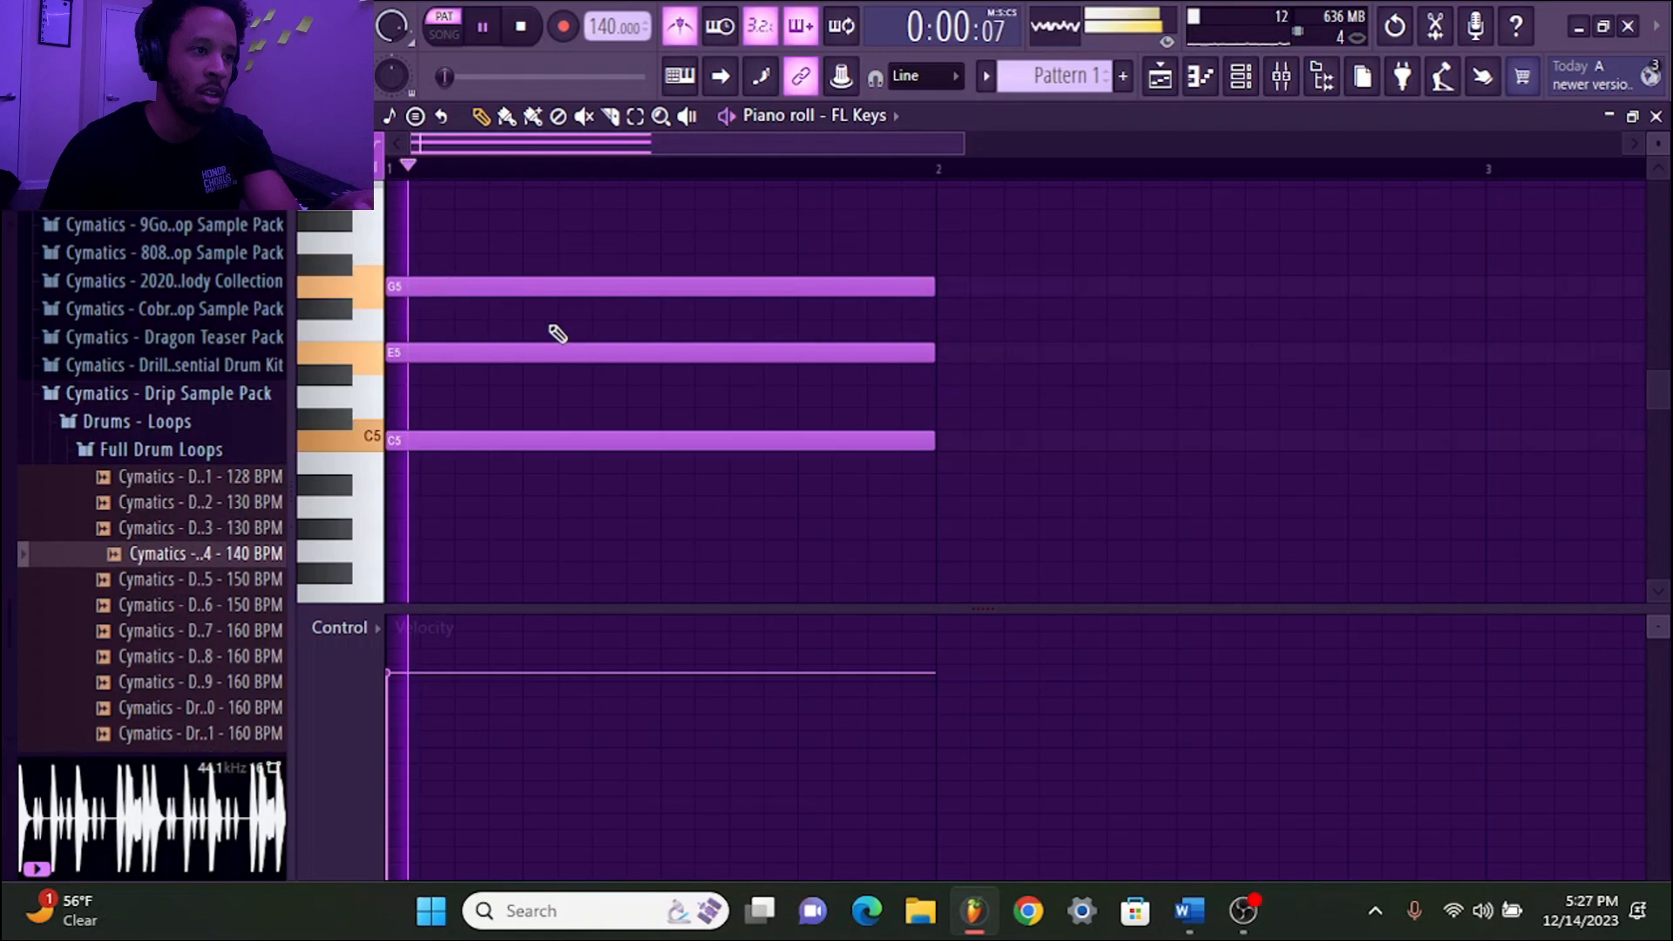
key("space")
Try the Strumizer on all chord notes with a reduced start time strength, and cancel the tool
scroll(655, 147, "up", 3)
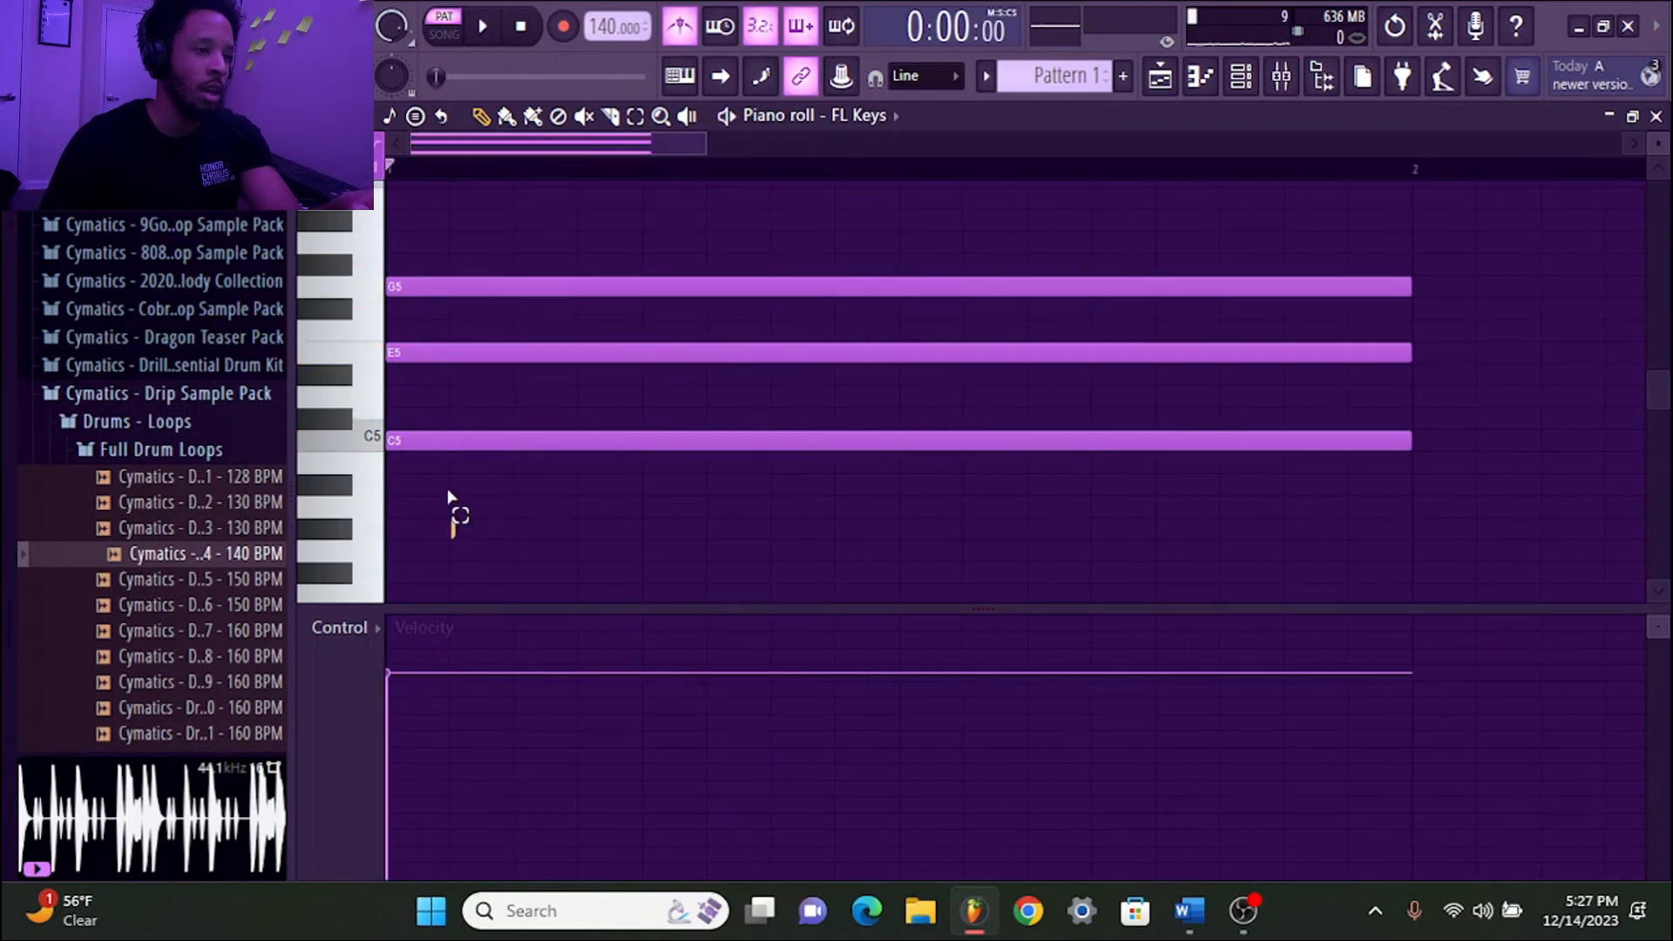
key("ctrl+a")
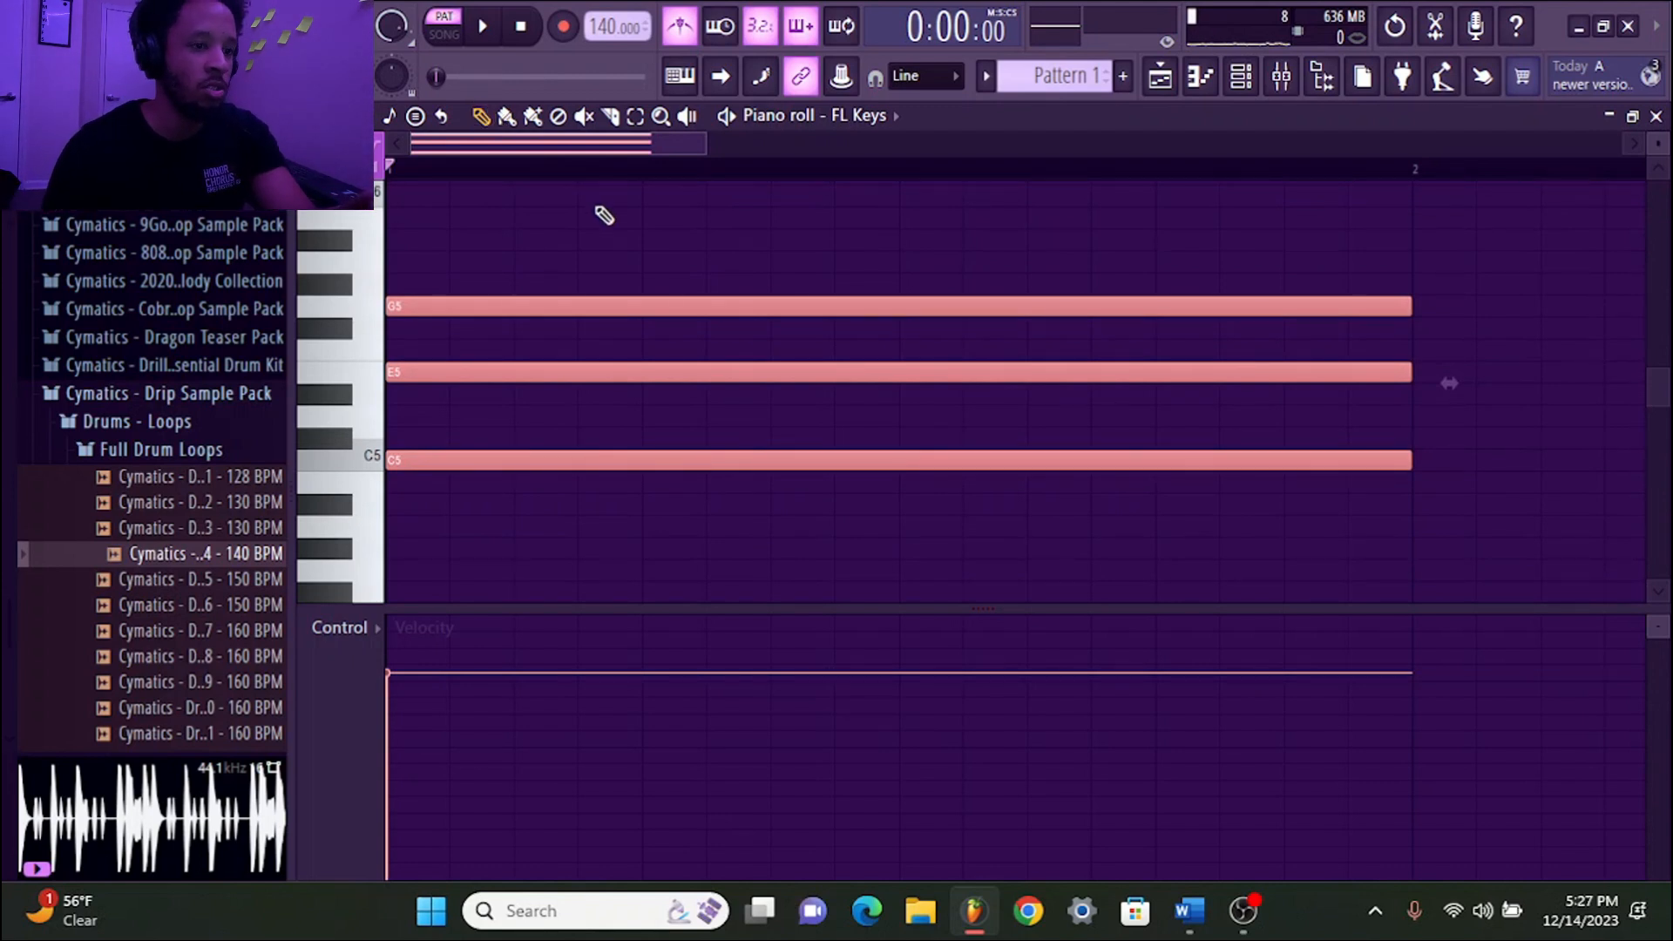
key("alt+s")
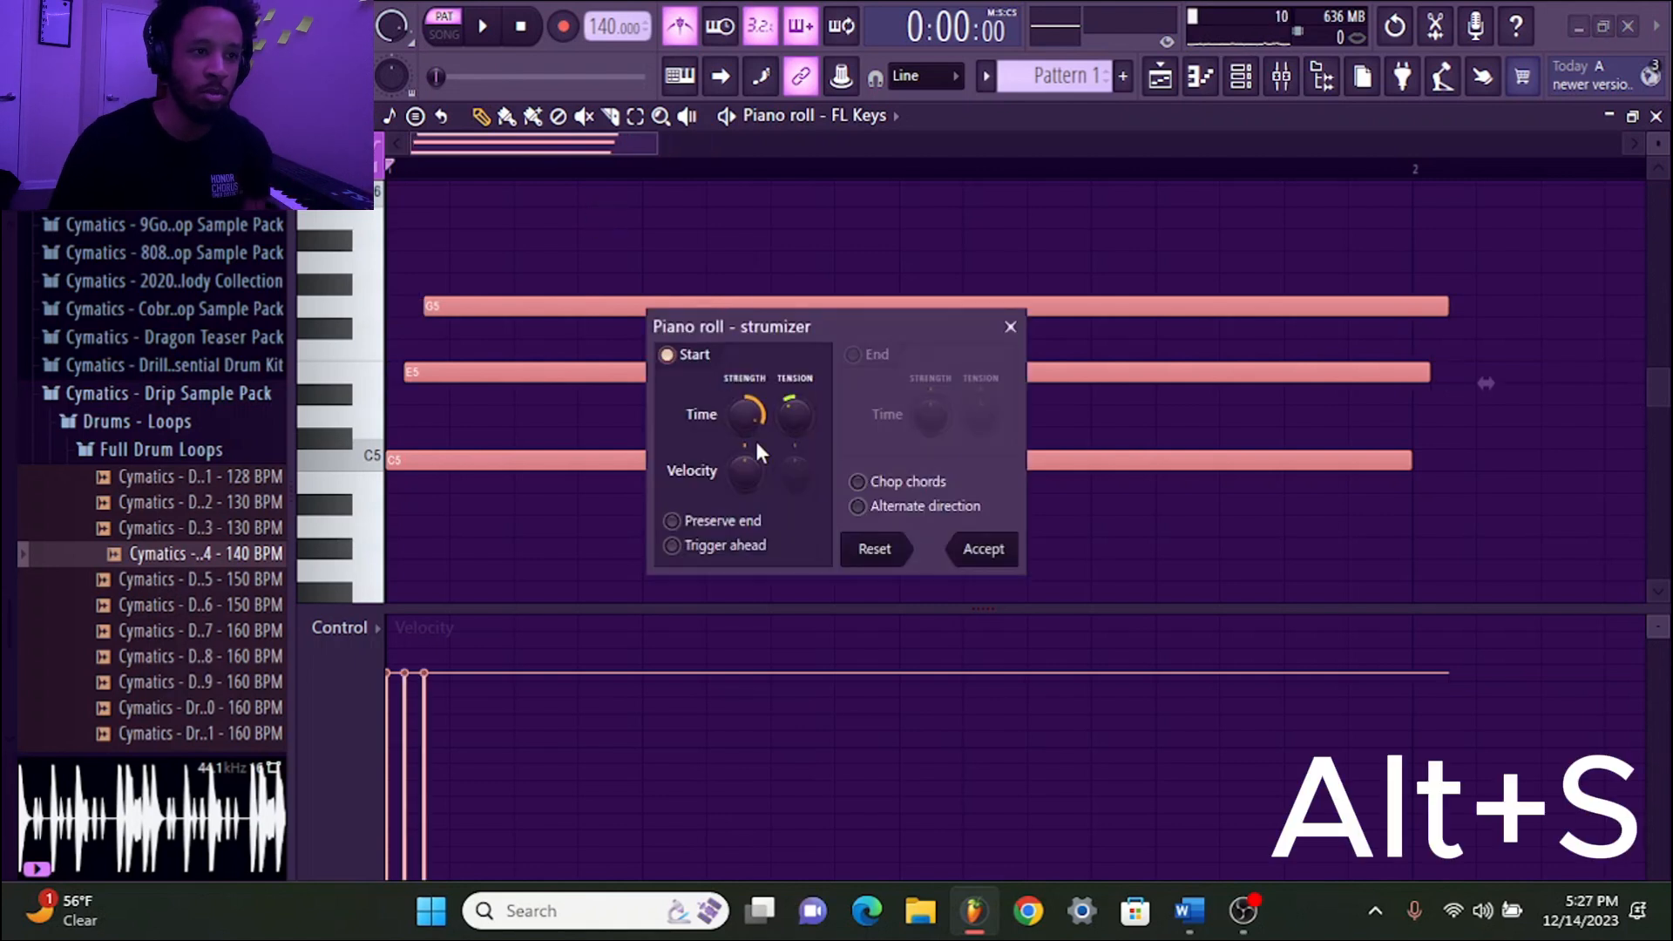
key("space")
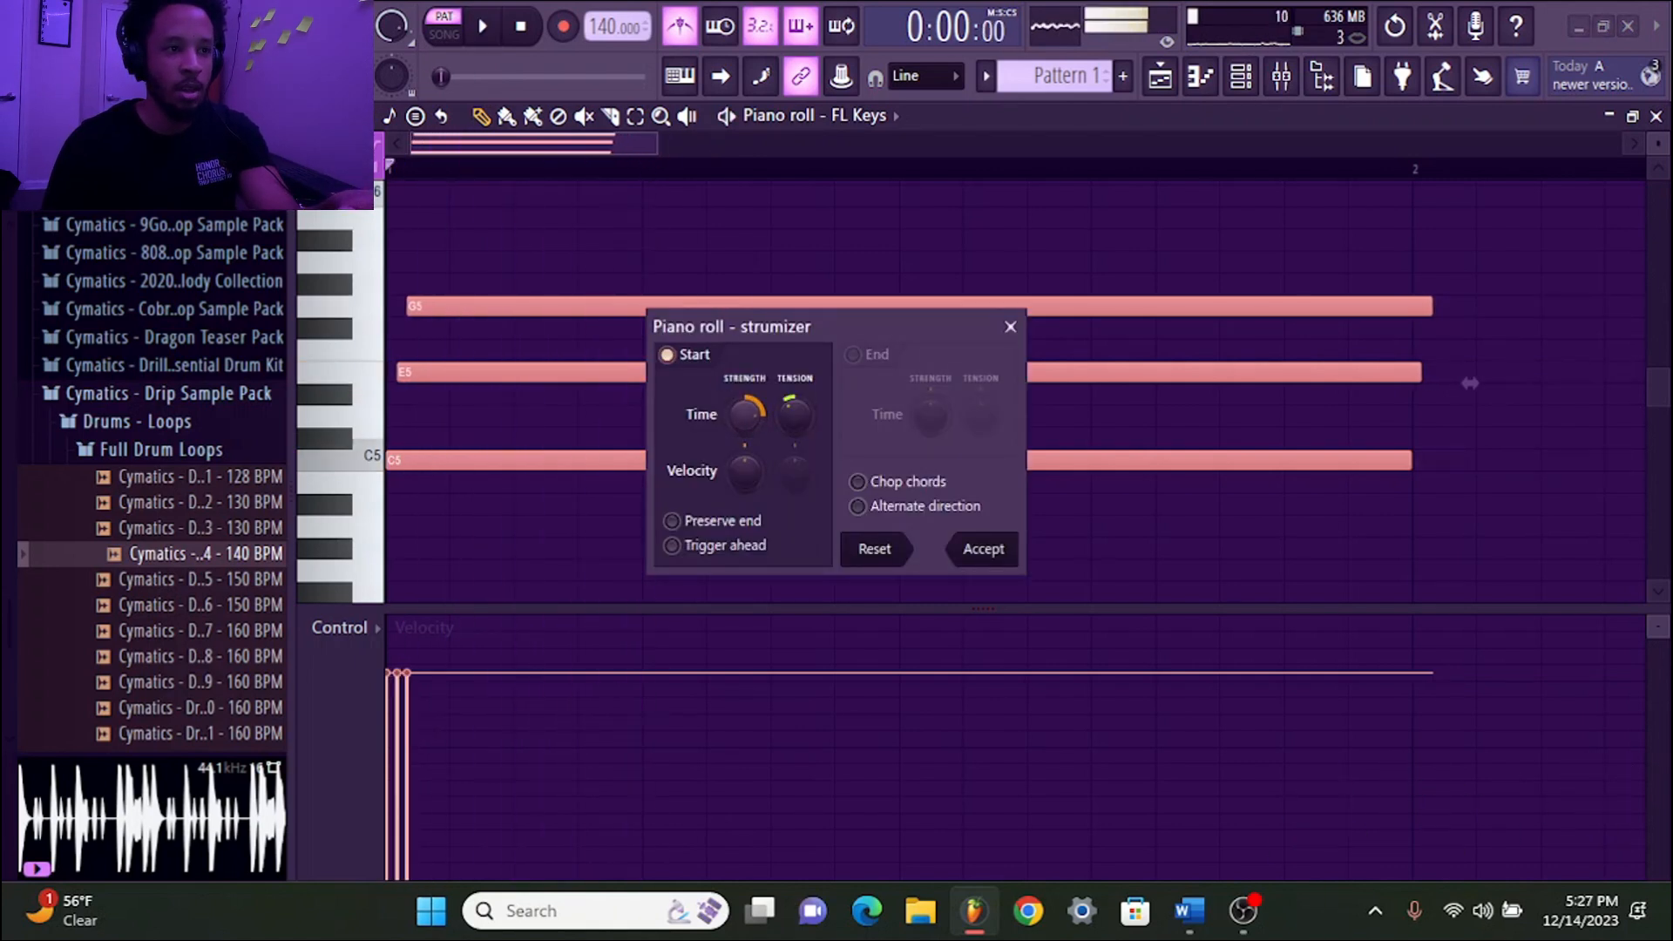
mouse_move(745, 414)
left_mouse_down()
mouse_move(745, 388)
mouse_move(745, 414)
left_mouse_up()
left_click(1011, 326)
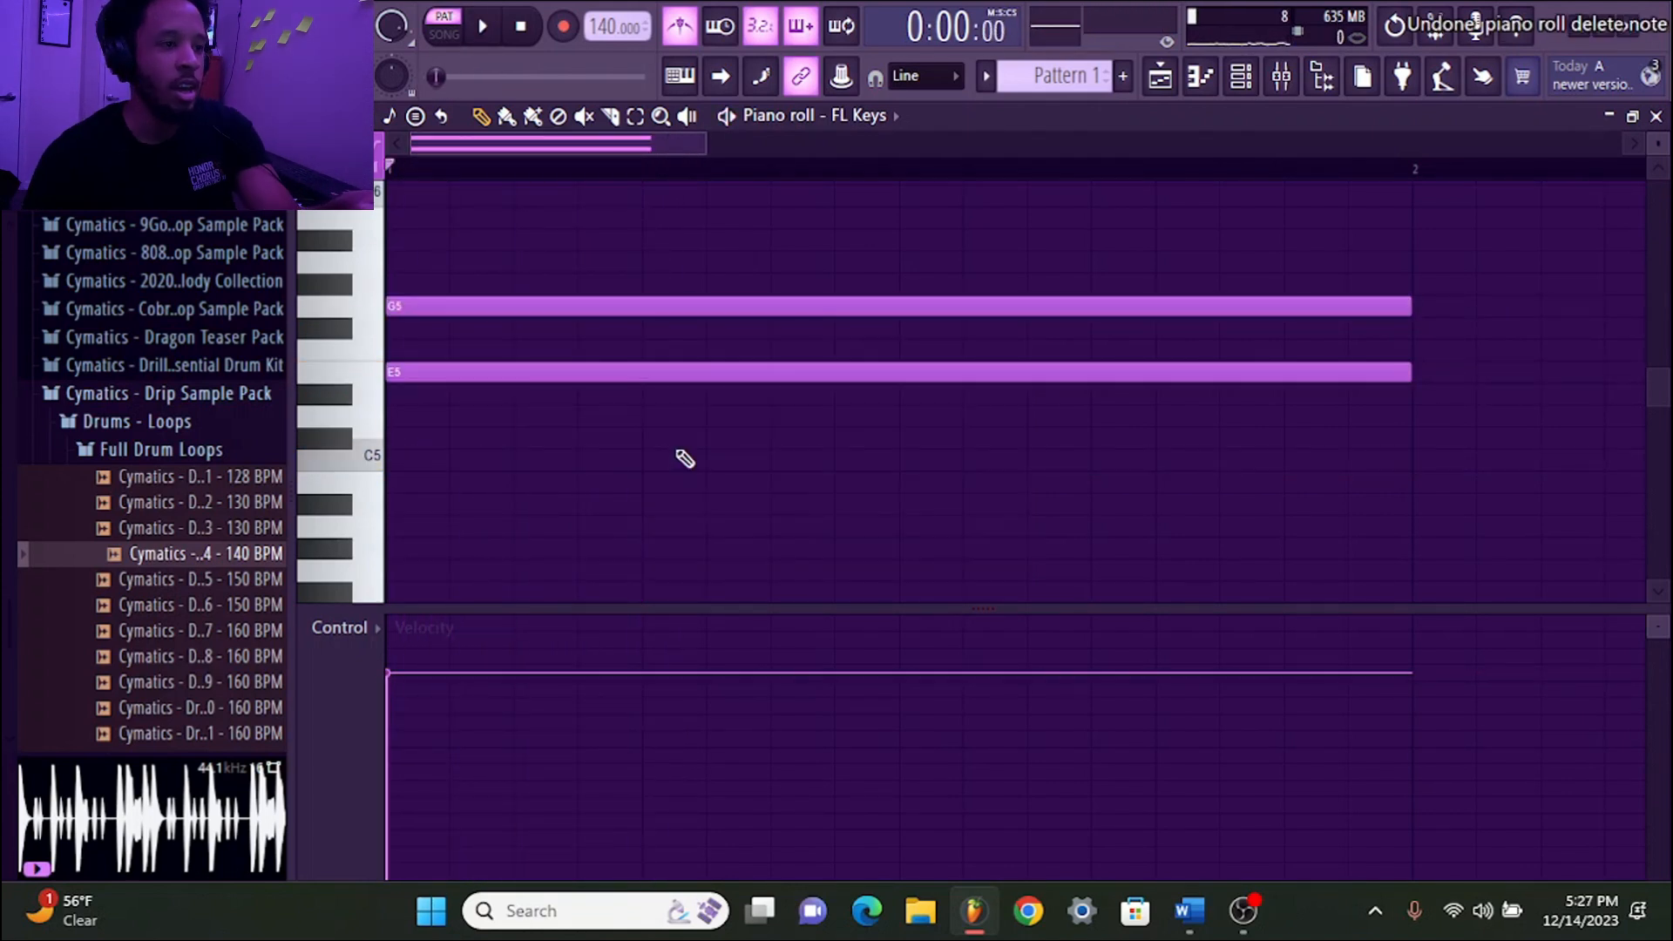
Restore the deleted C5 note and apply the Strumizer to the selected C5, E5 and G5 notes
key("ctrl+z")
left_click_drag(625, 578, 702, 172)
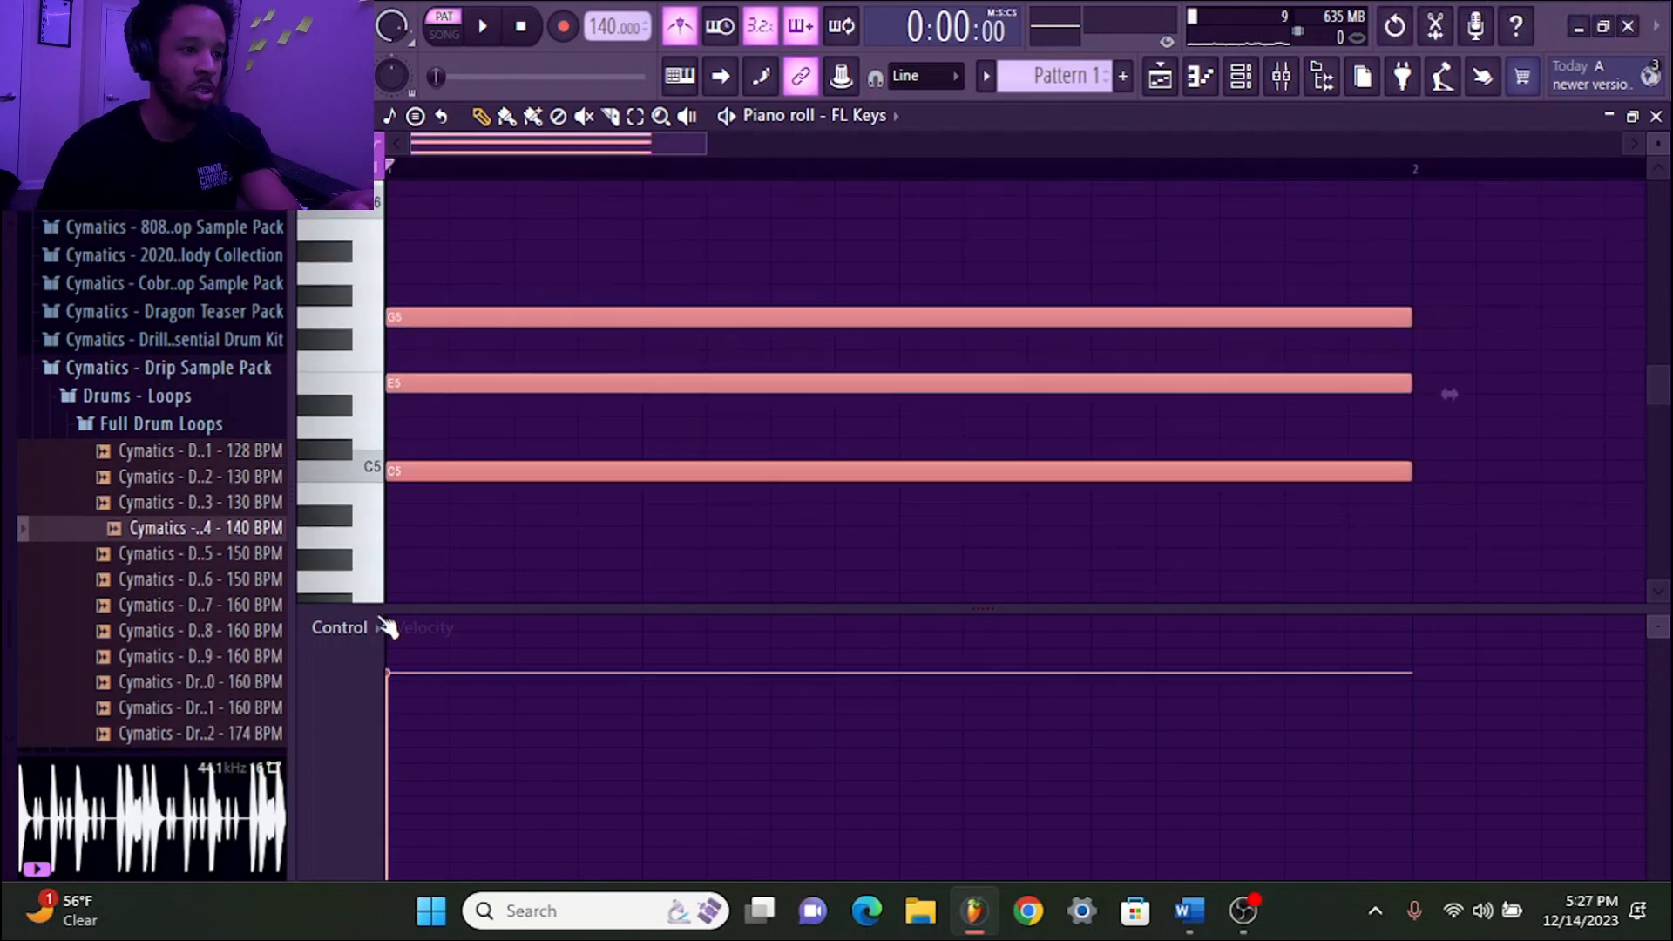
key("alt+s")
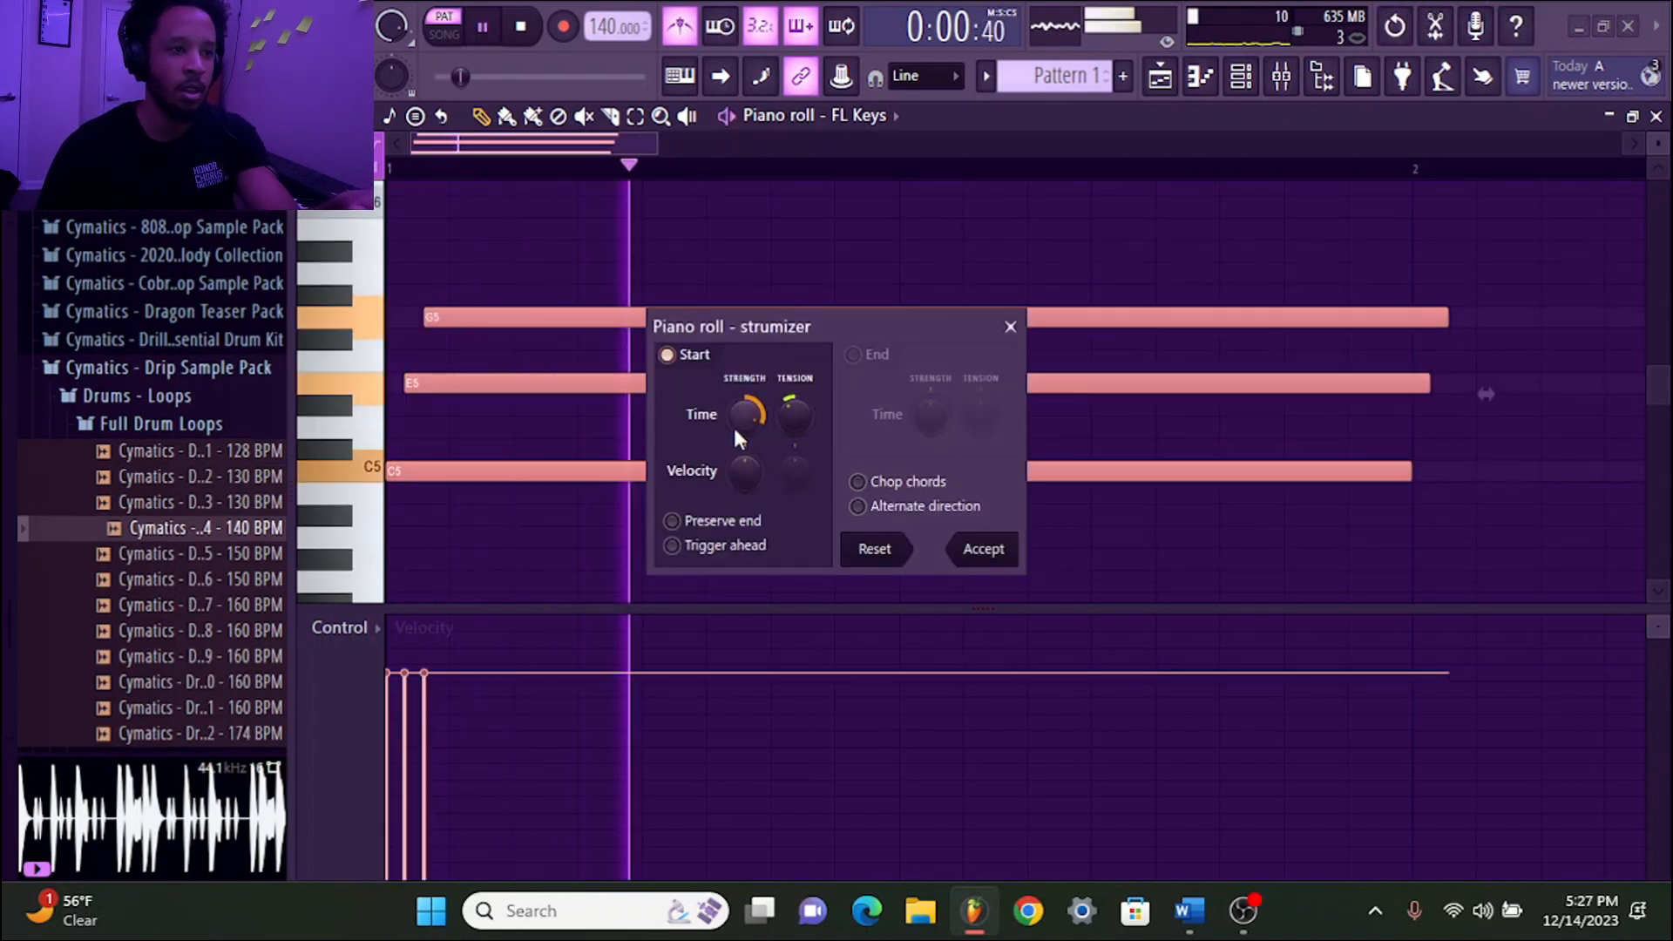
left_click(992, 549)
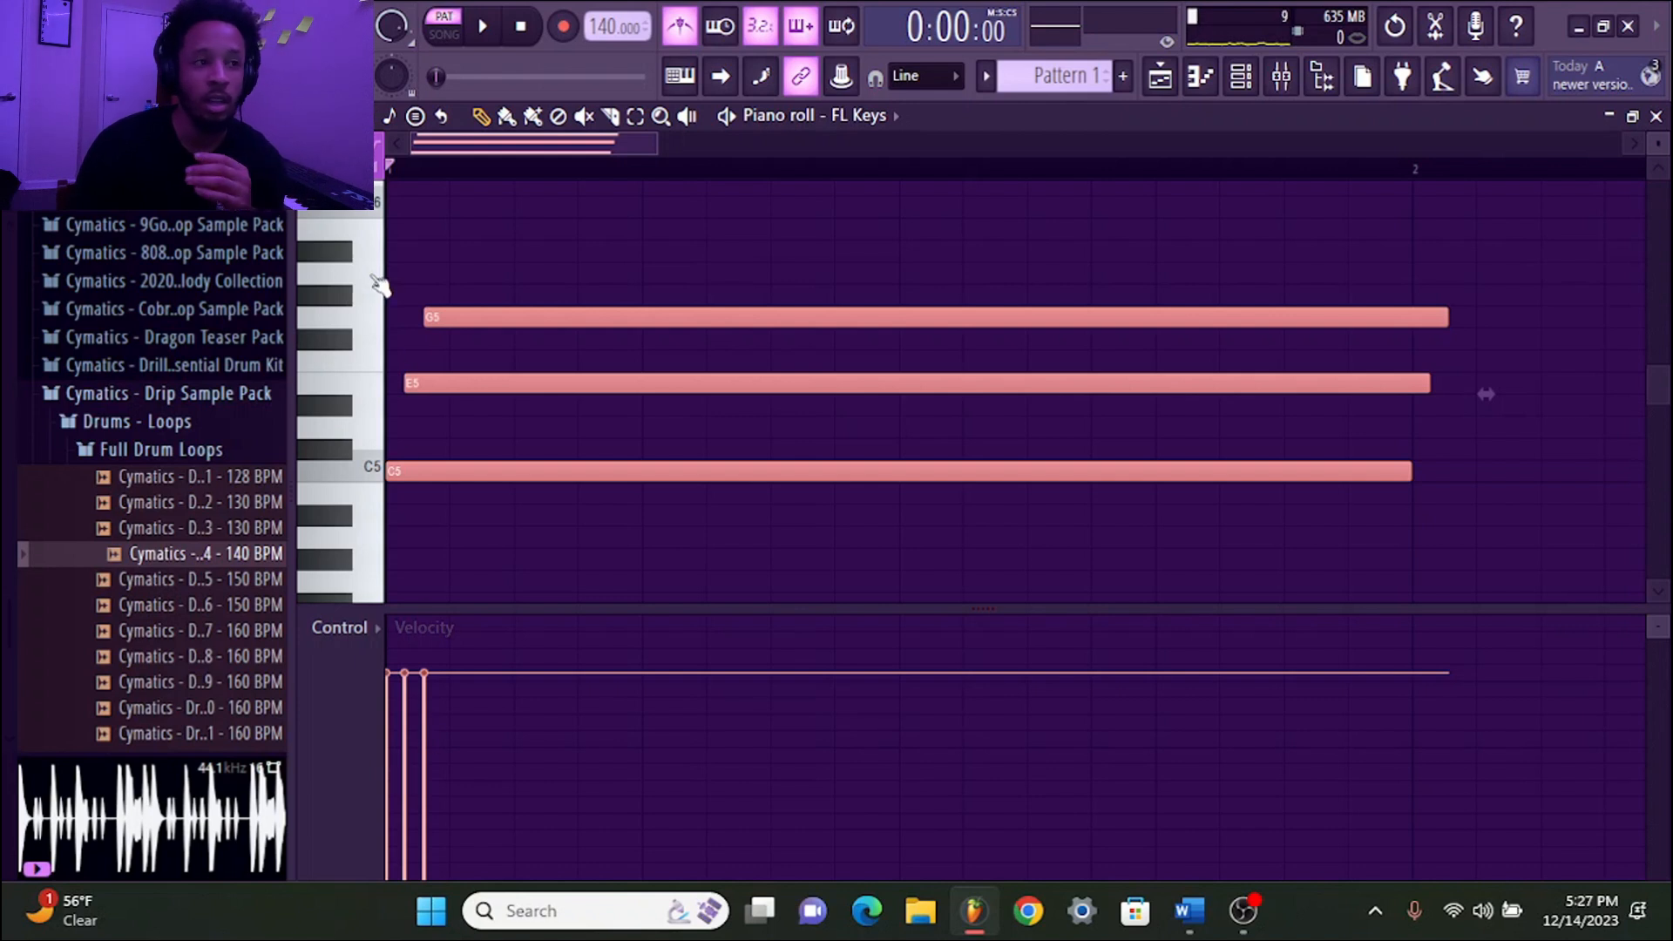
Draw rising velocities across the C5, E5 and G5 notes, and undo the velocity change
scroll(463, 150, "up", 4)
left_click_drag(462, 148, 429, 148)
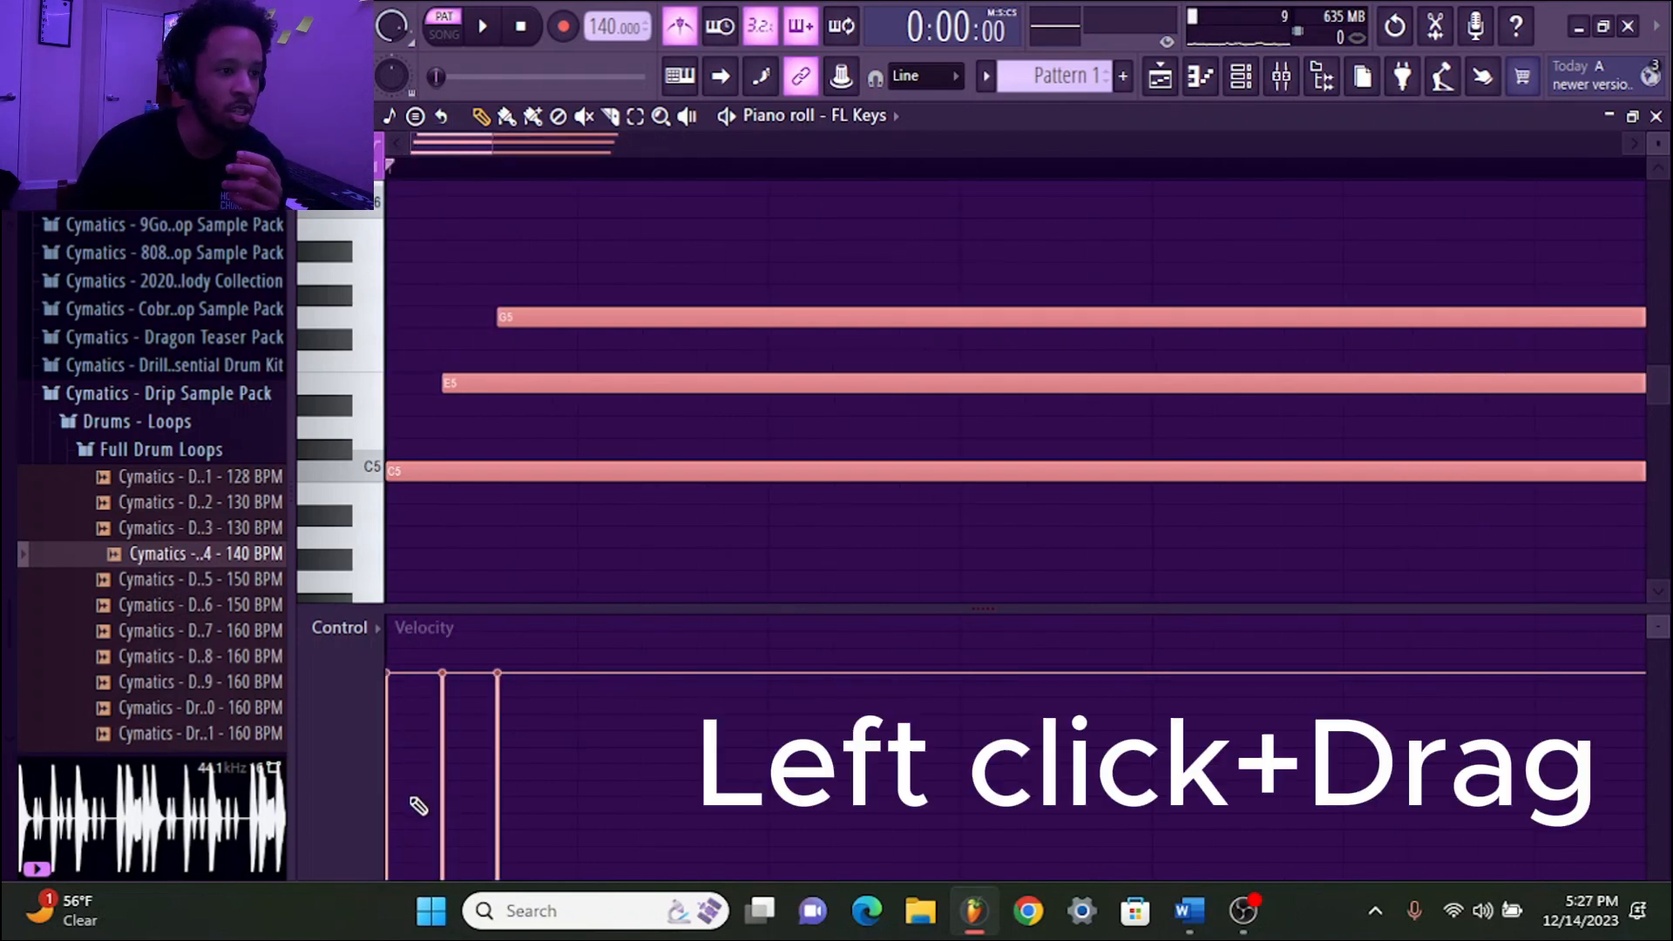
left_click_drag(410, 799, 498, 645)
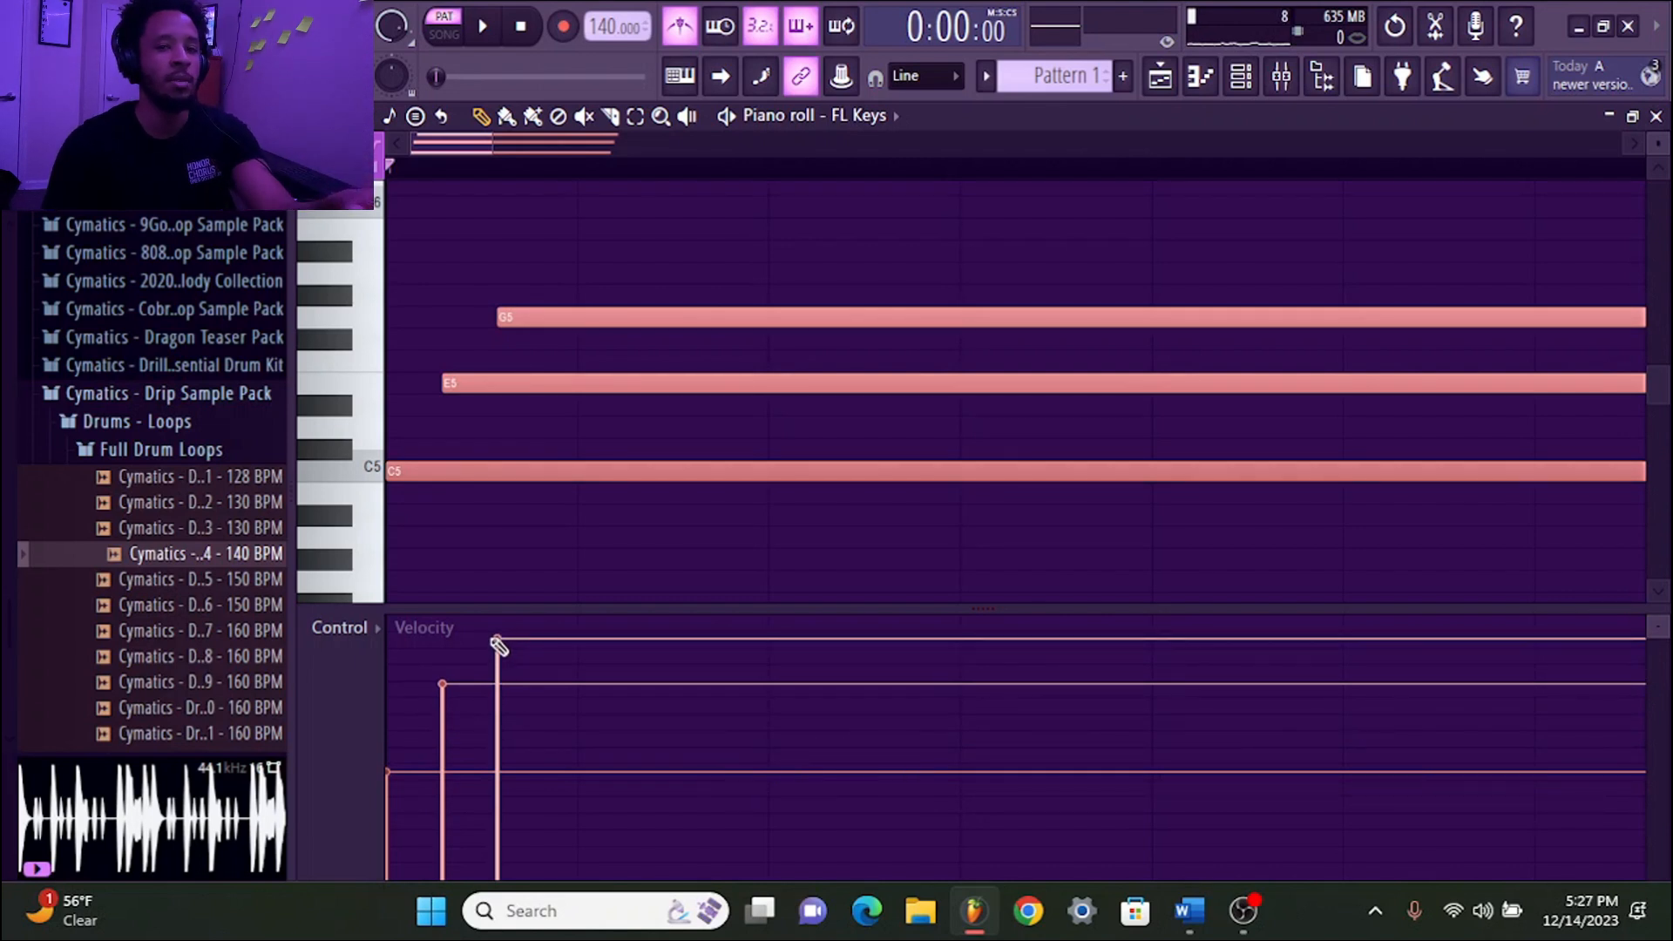
key("space")
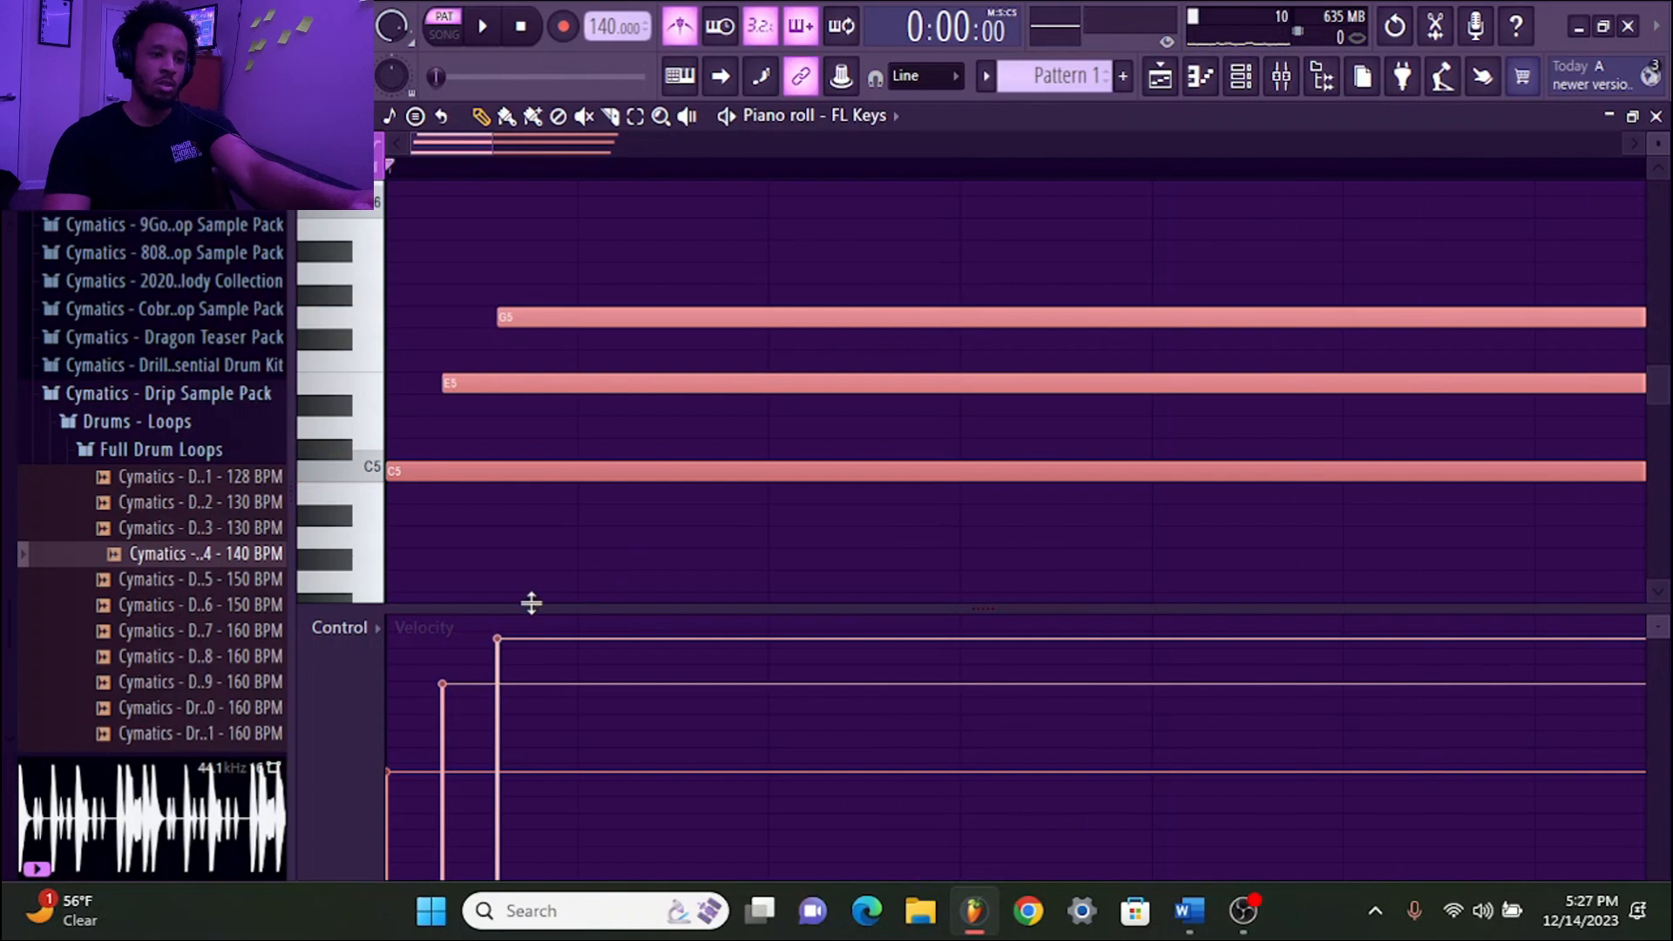
key("ctrl+z")
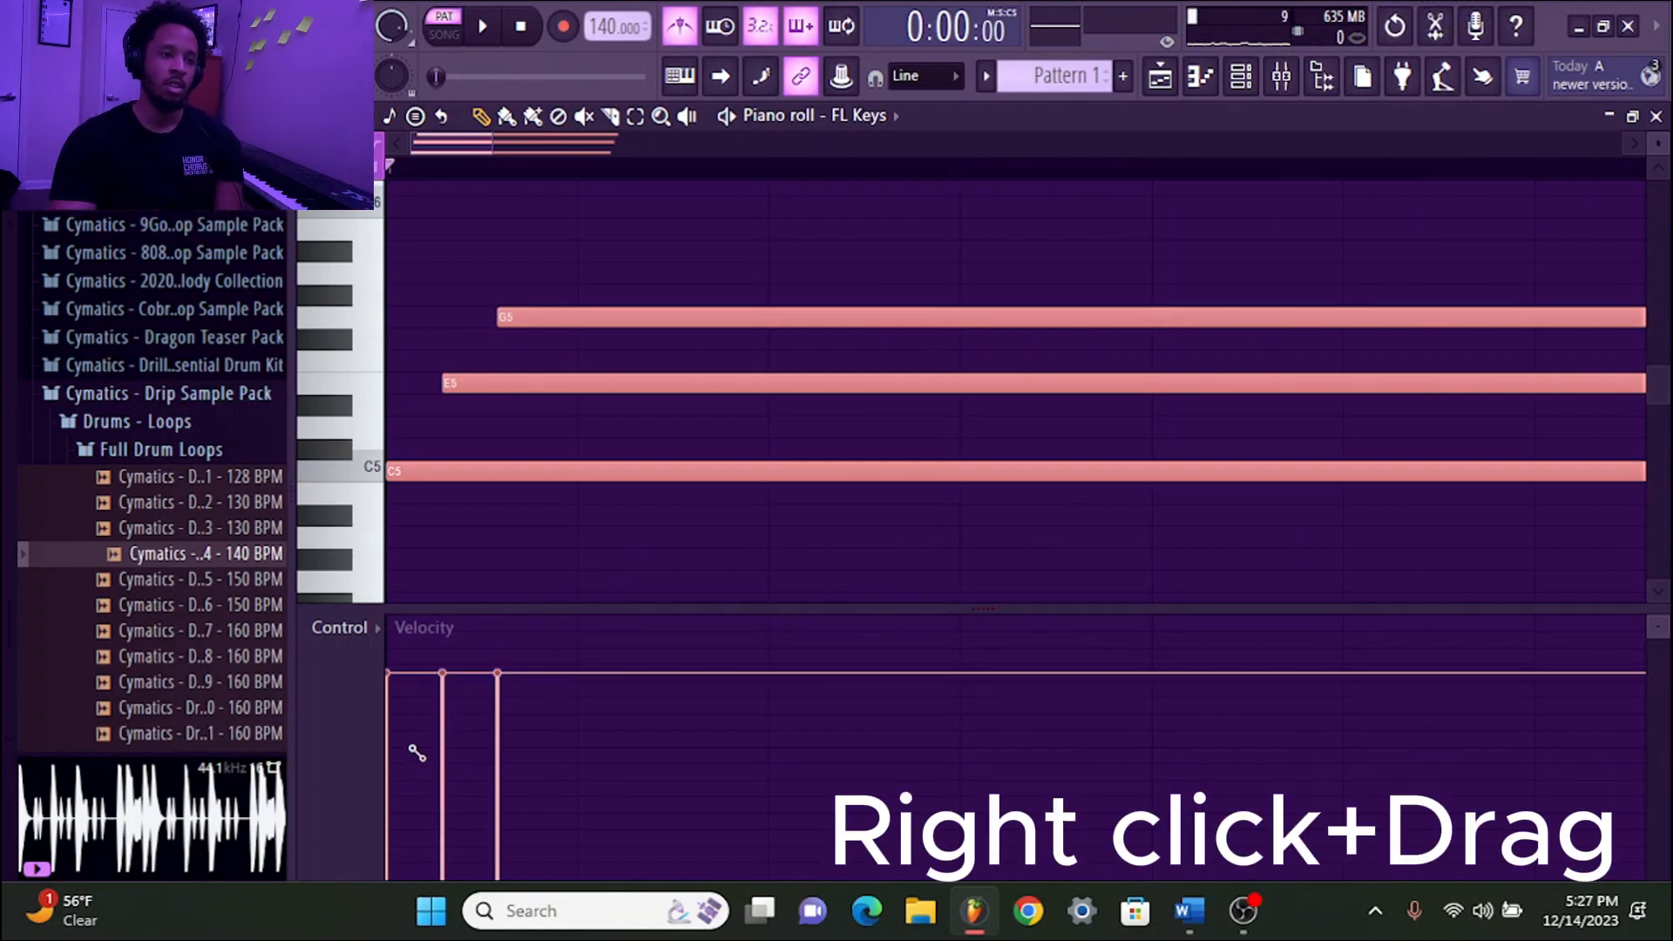
Draw a gentle straight velocity ramp falling from the C5 note to the G5 note, and play the chord
mouse_move(414, 643)
left_mouse_down()
mouse_move(501, 598)
mouse_move(593, 604)
mouse_move(672, 792)
mouse_move(464, 825)
left_mouse_up()
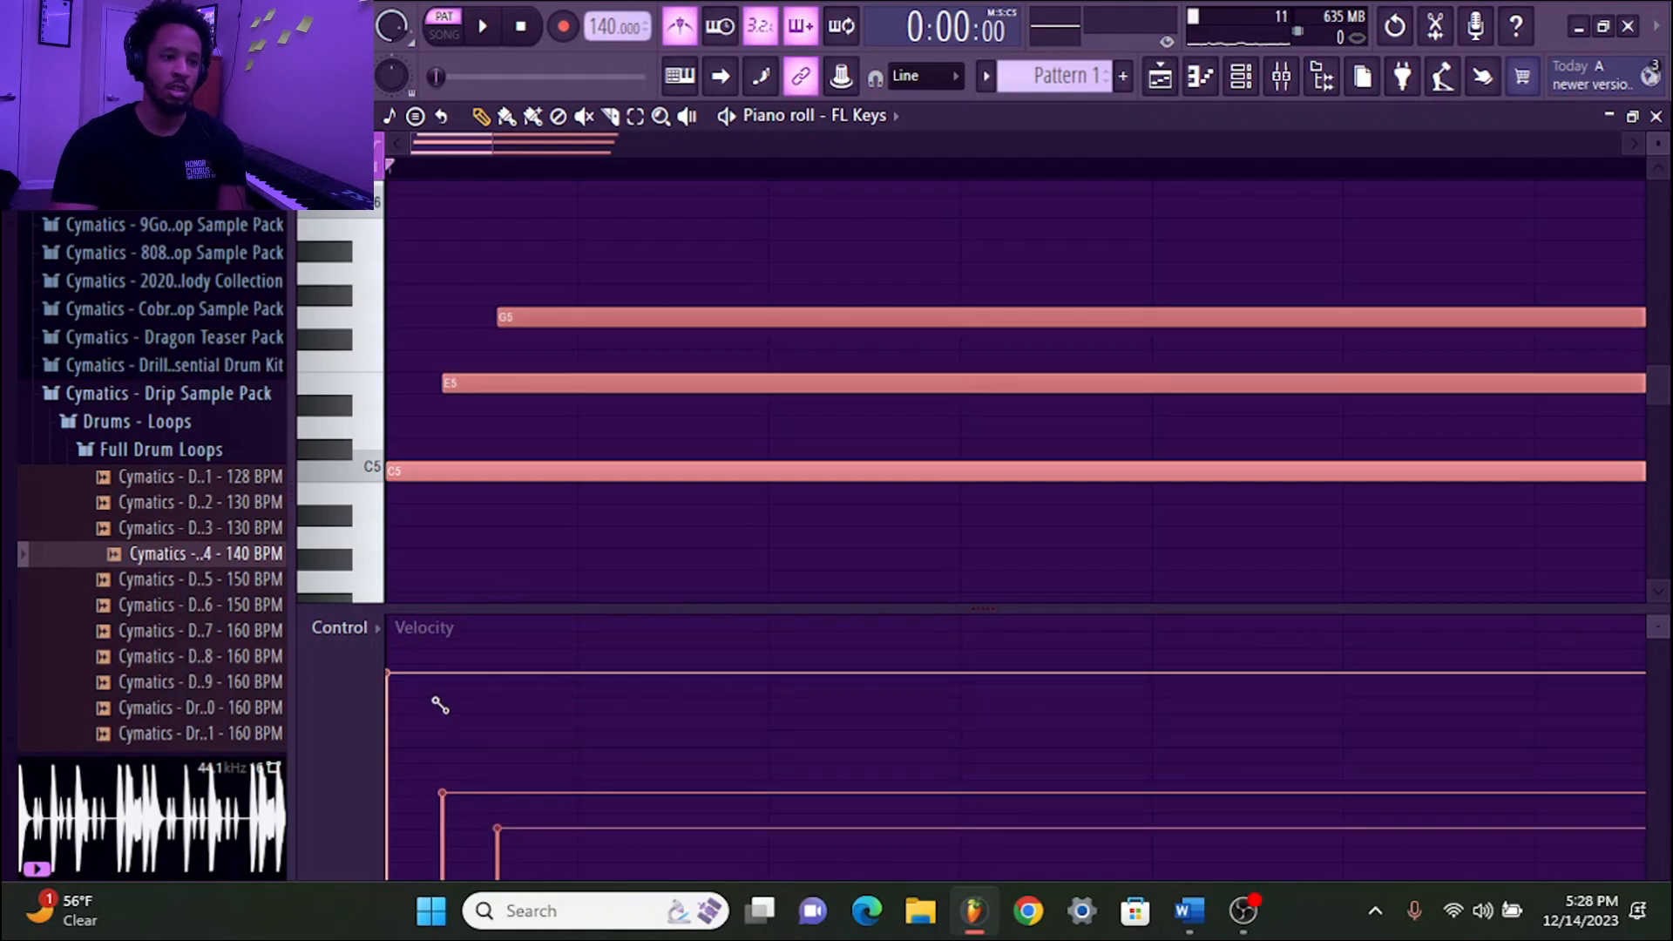
mouse_move(440, 705)
left_mouse_down()
mouse_move(504, 709)
mouse_move(515, 747)
left_mouse_up()
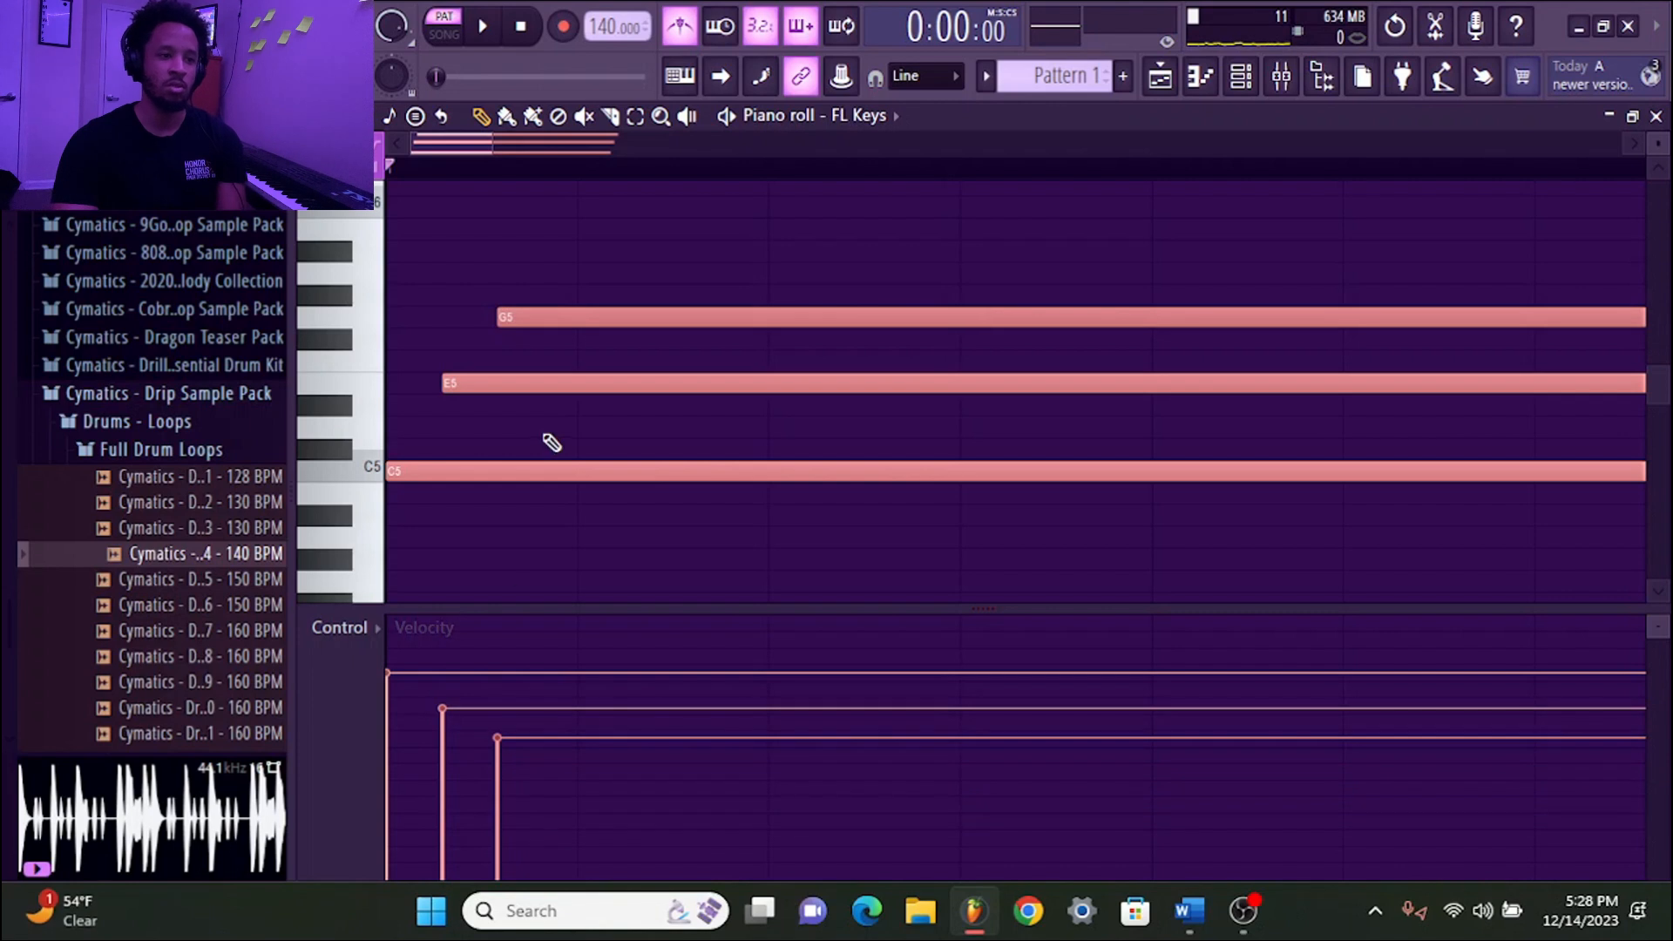
key("space")
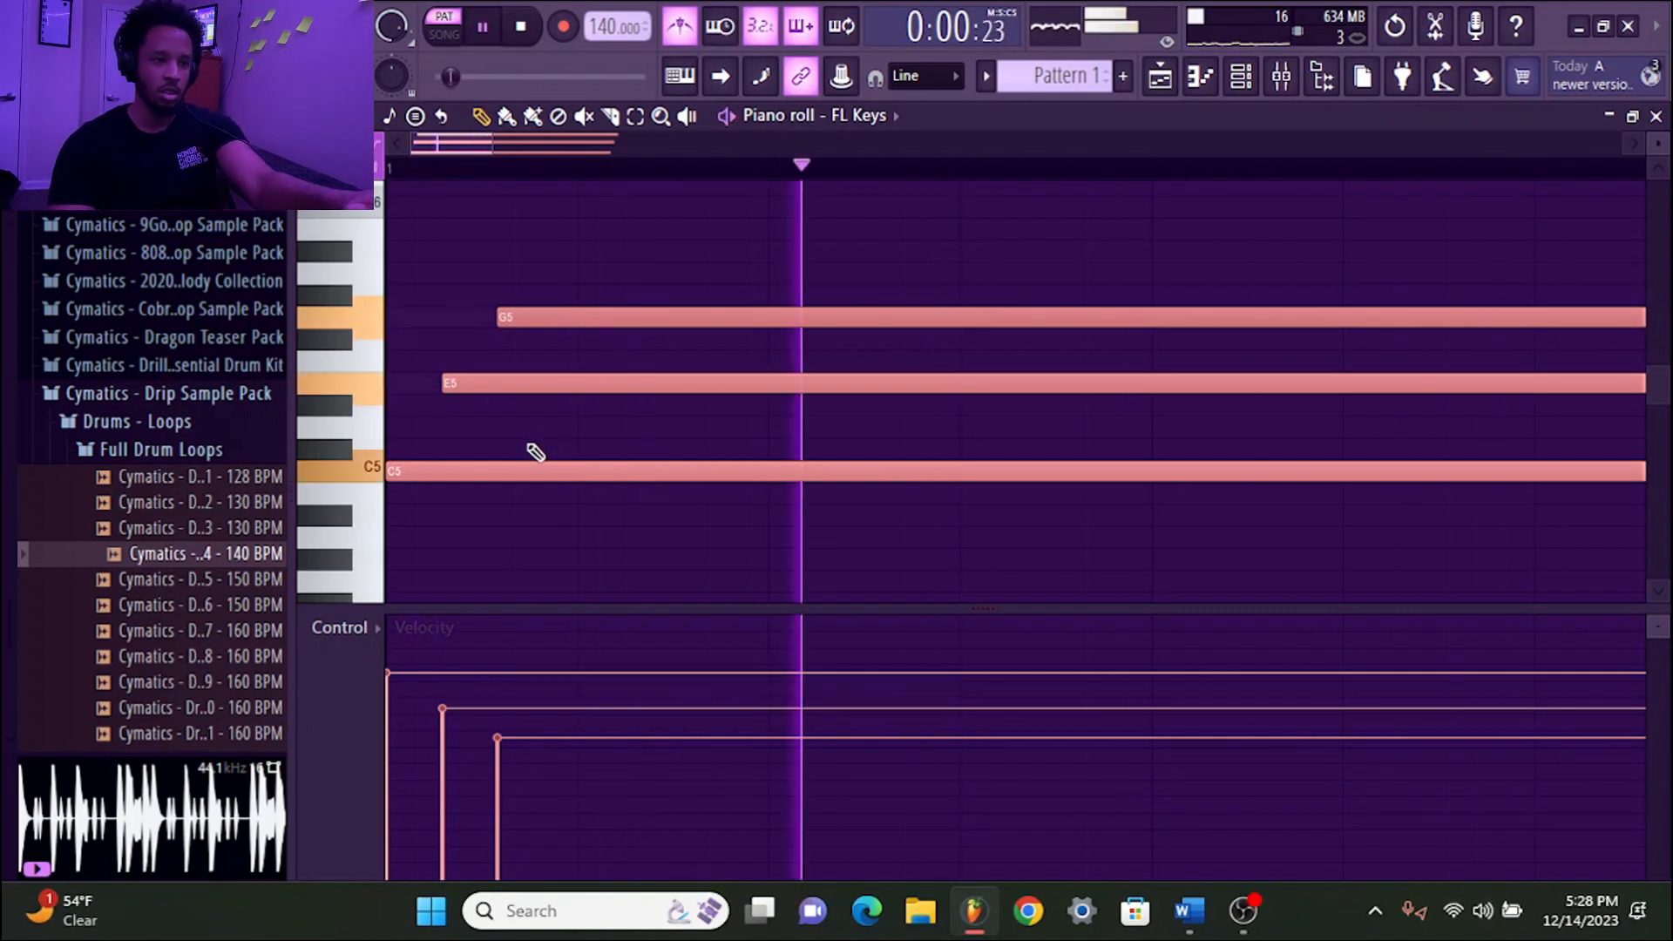
key("space")
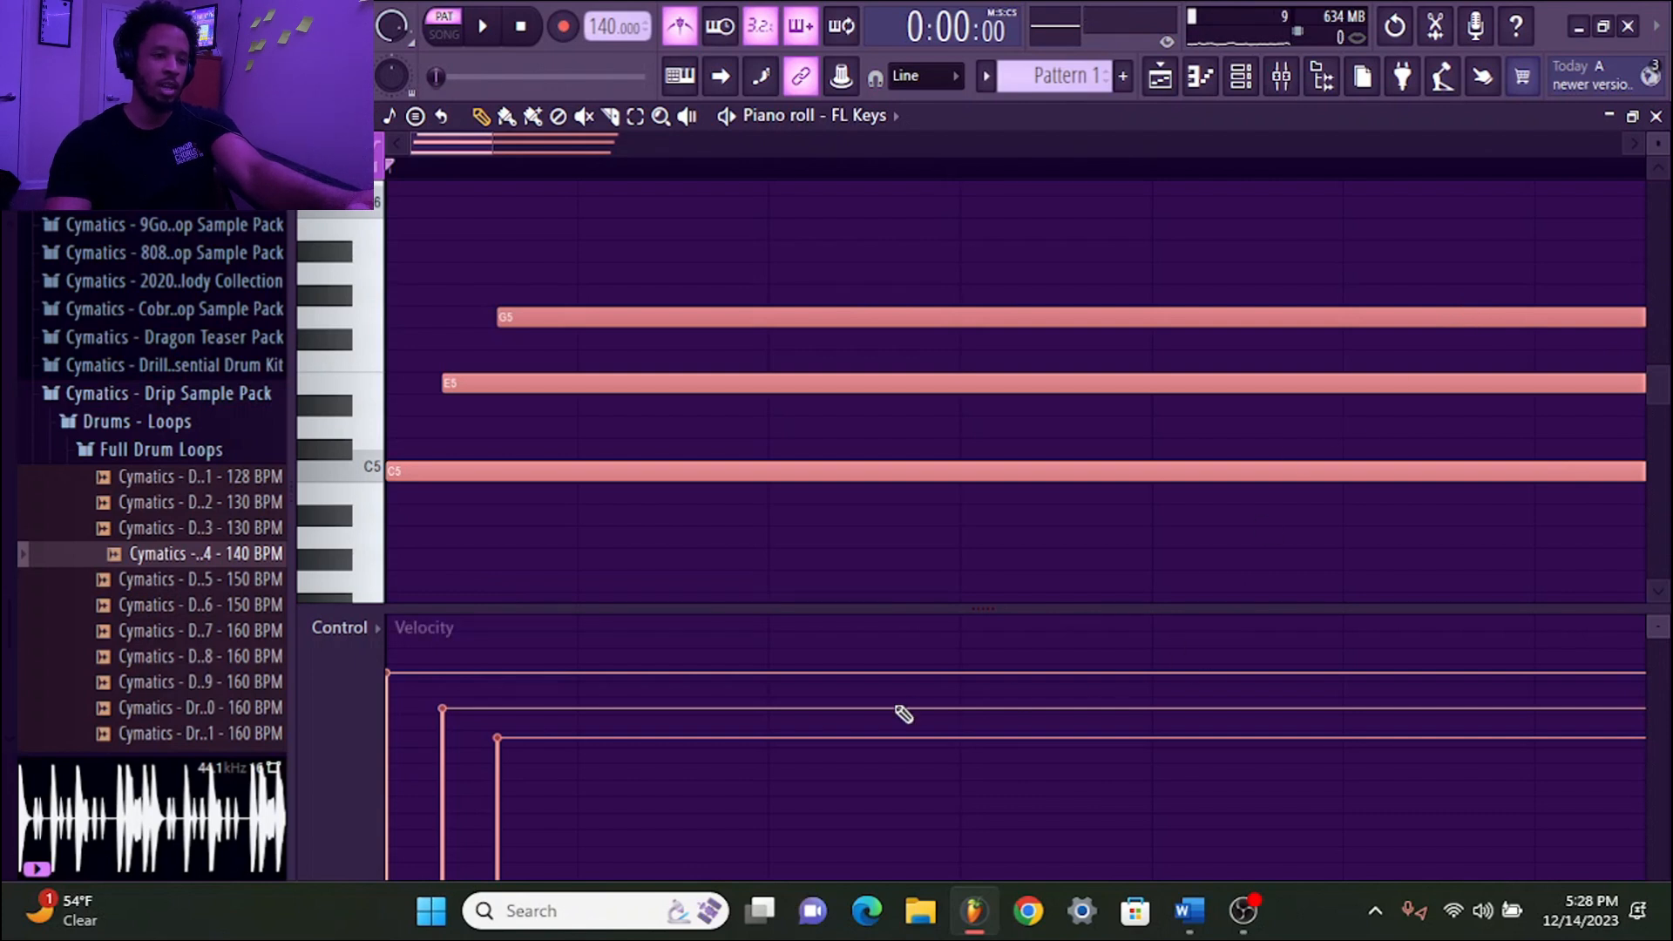
Try randomizing the three chord notes' velocities with a reduced velocity level, play the chord, and close the randomizer without accepting
left_click_drag(674, 672, 419, 648)
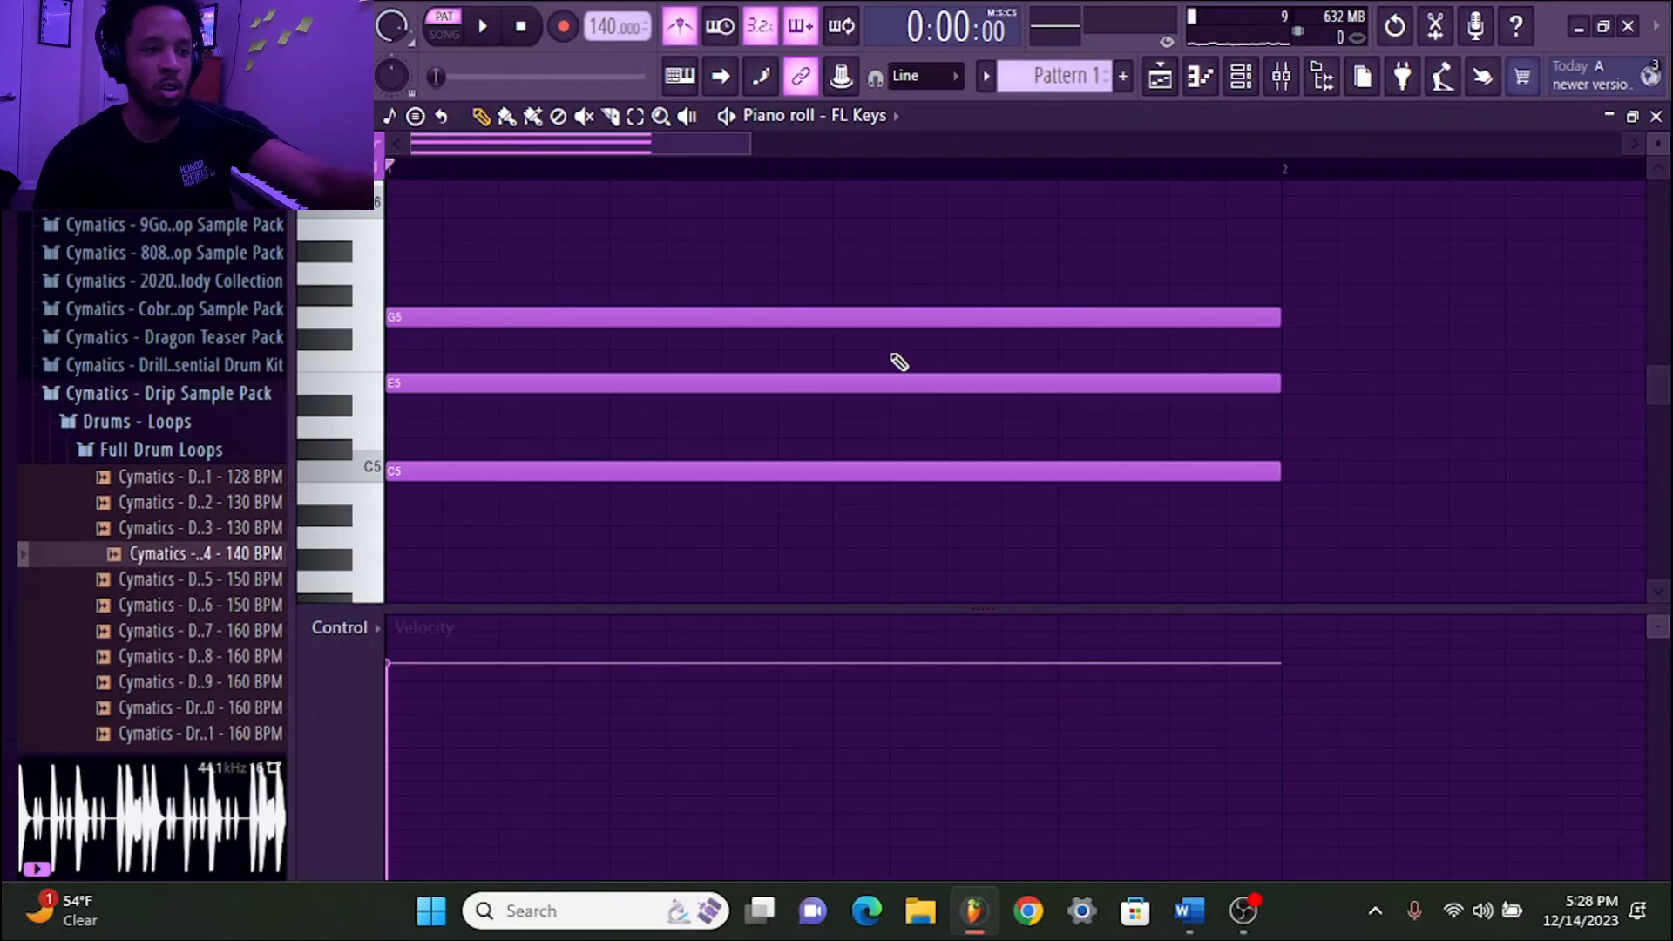
key("alt+r")
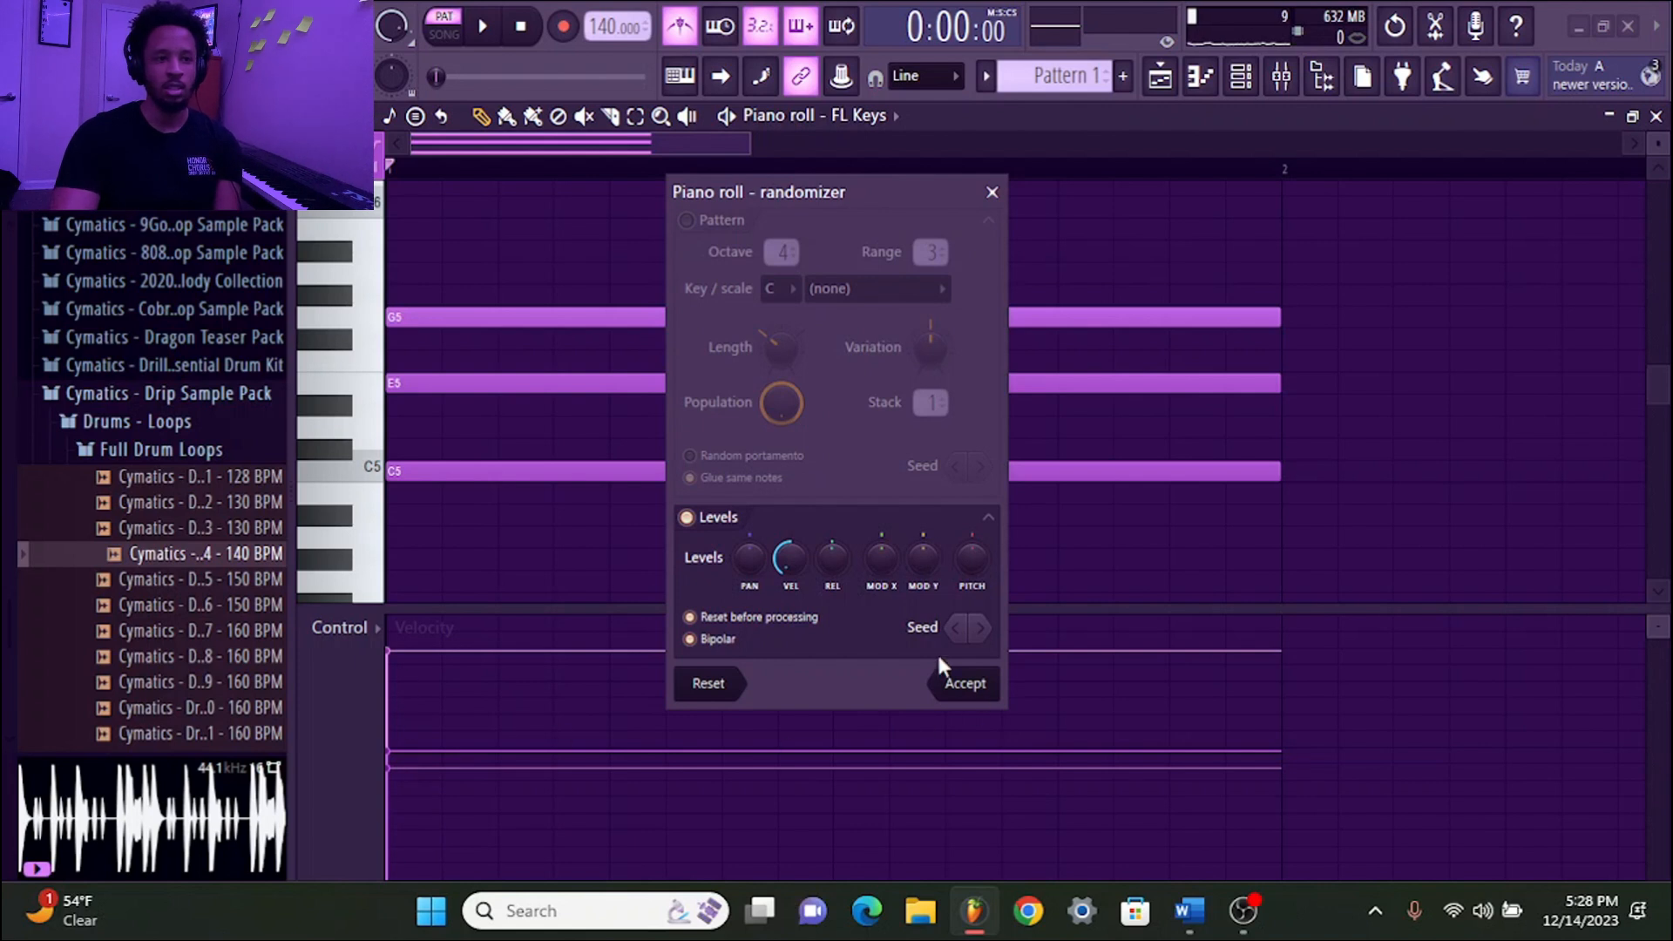
left_click_drag(780, 562, 780, 610)
key("space")
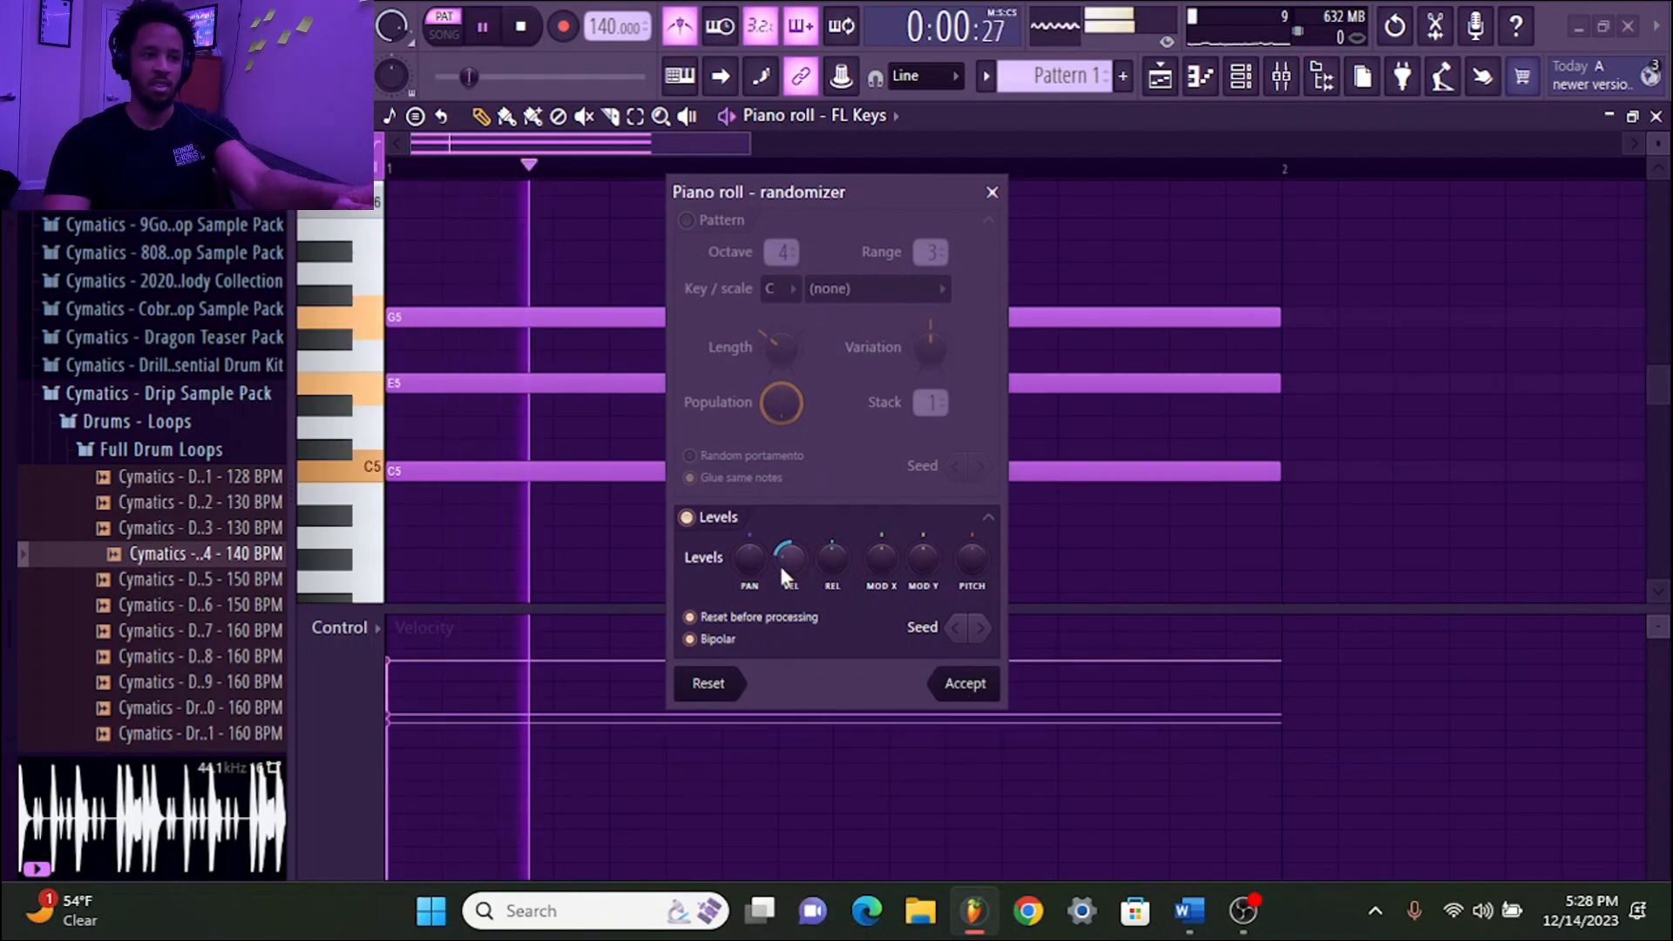
key("space")
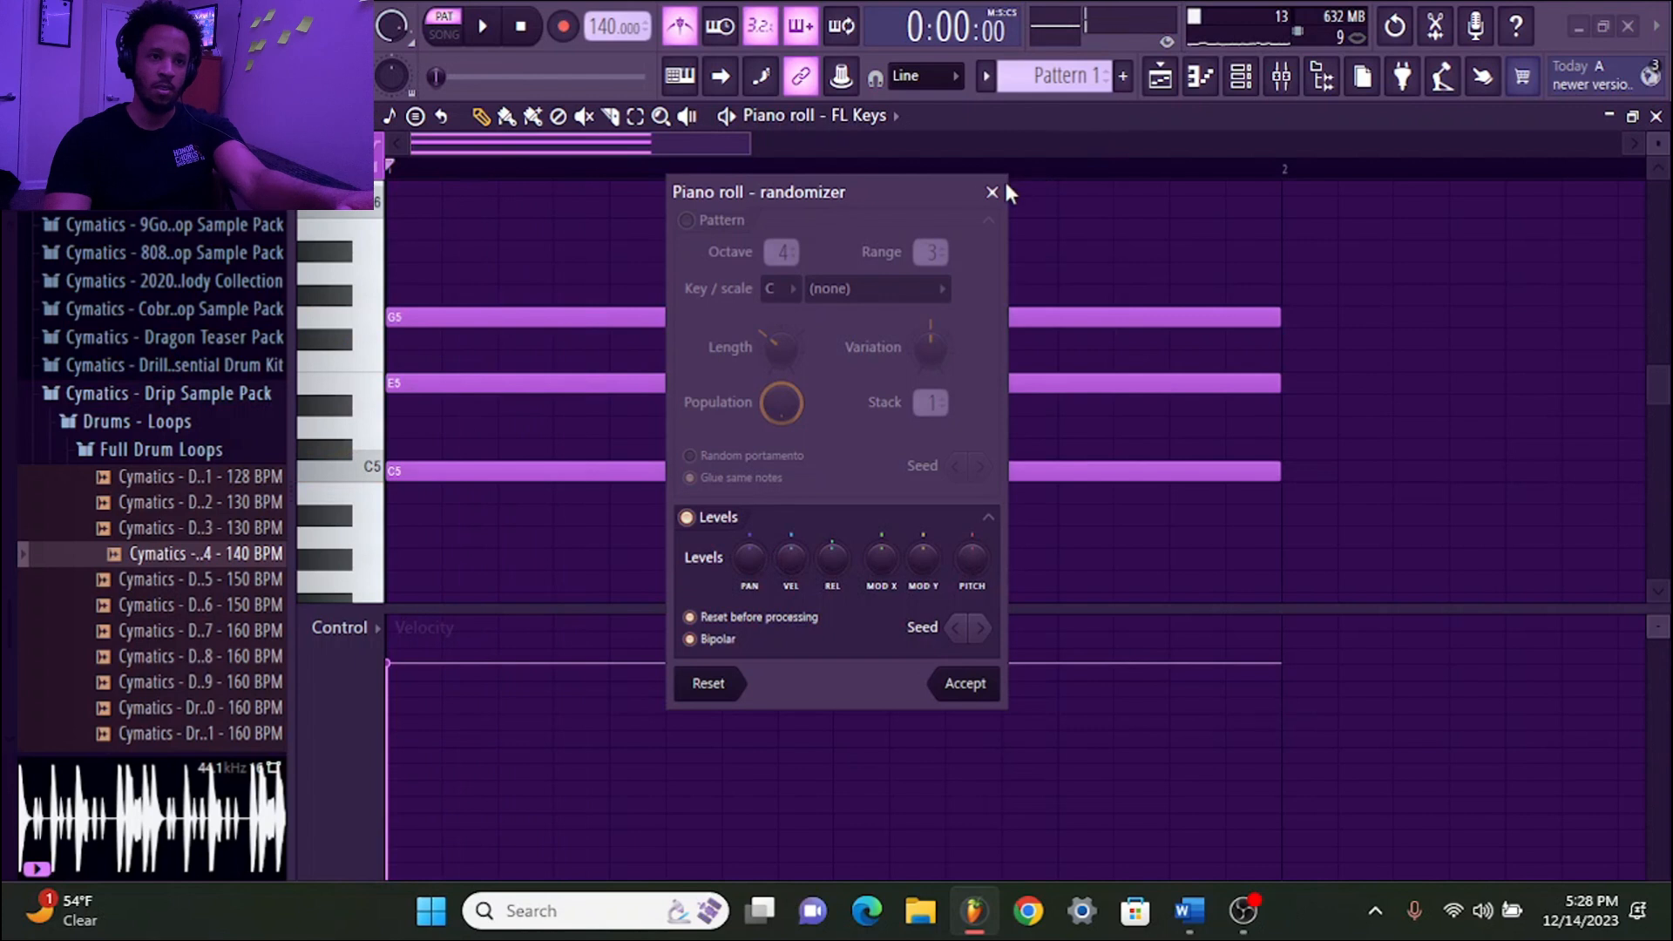
left_click(992, 192)
scroll(665, 175, "down", 2)
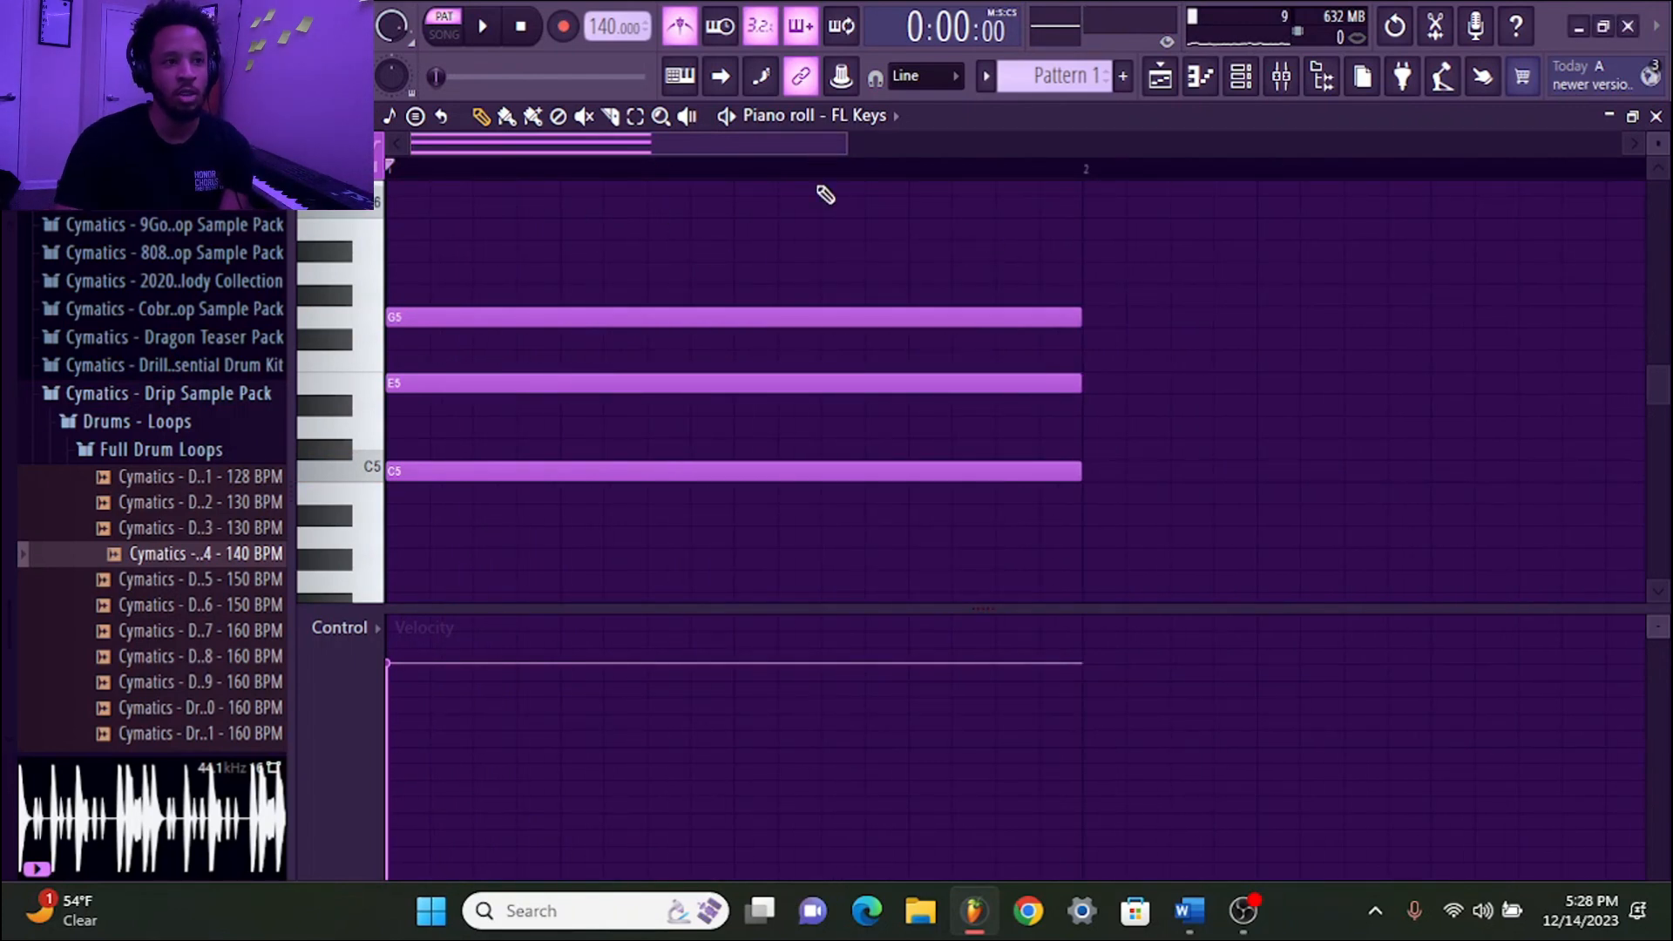
Add a long C#6 note and shorter E6, F#6, E6 and F6 notes above the chord
scroll(825, 195, "up", 3)
scroll(829, 172, "up", 2)
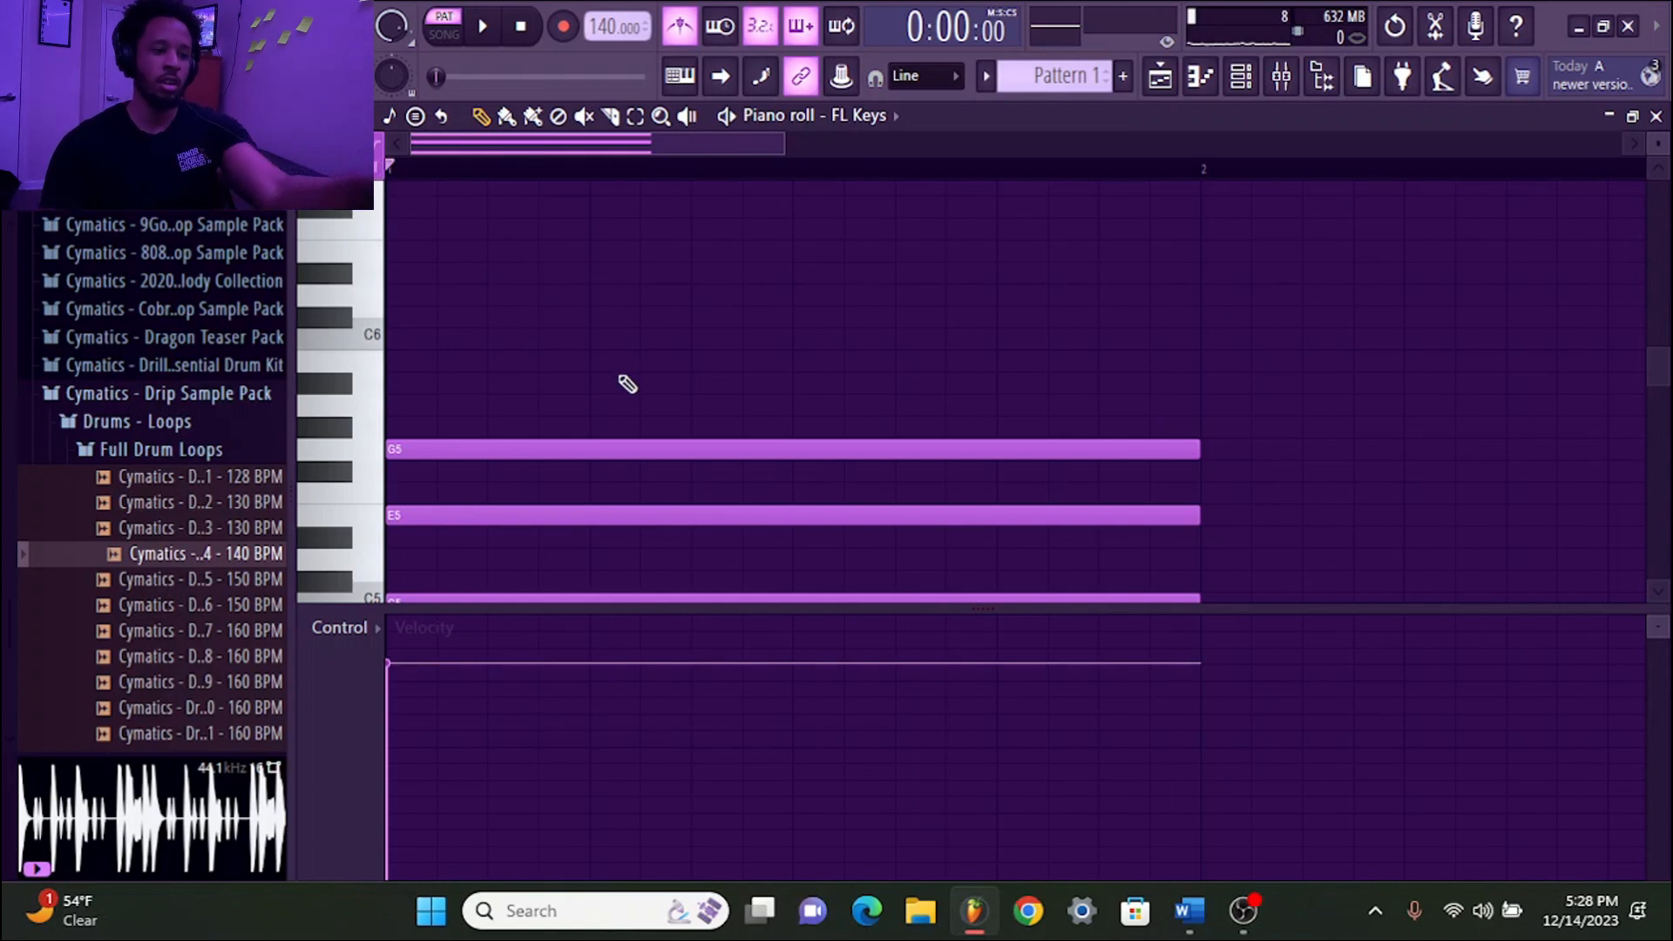
left_click(595, 317)
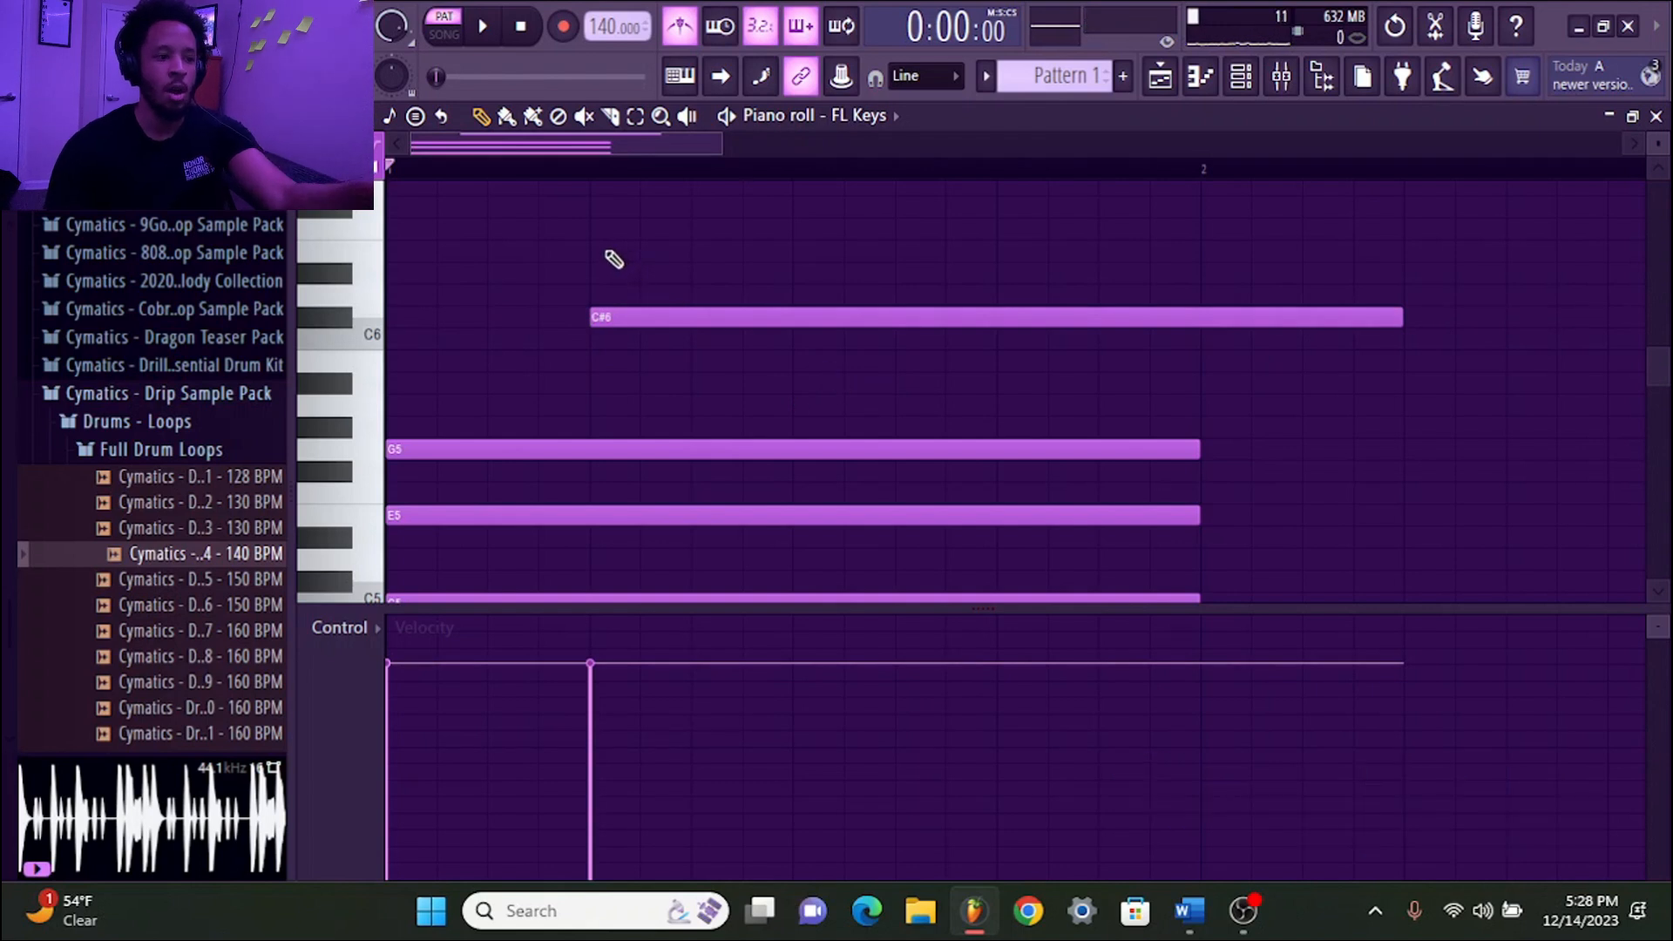
left_click_drag(594, 252, 708, 258)
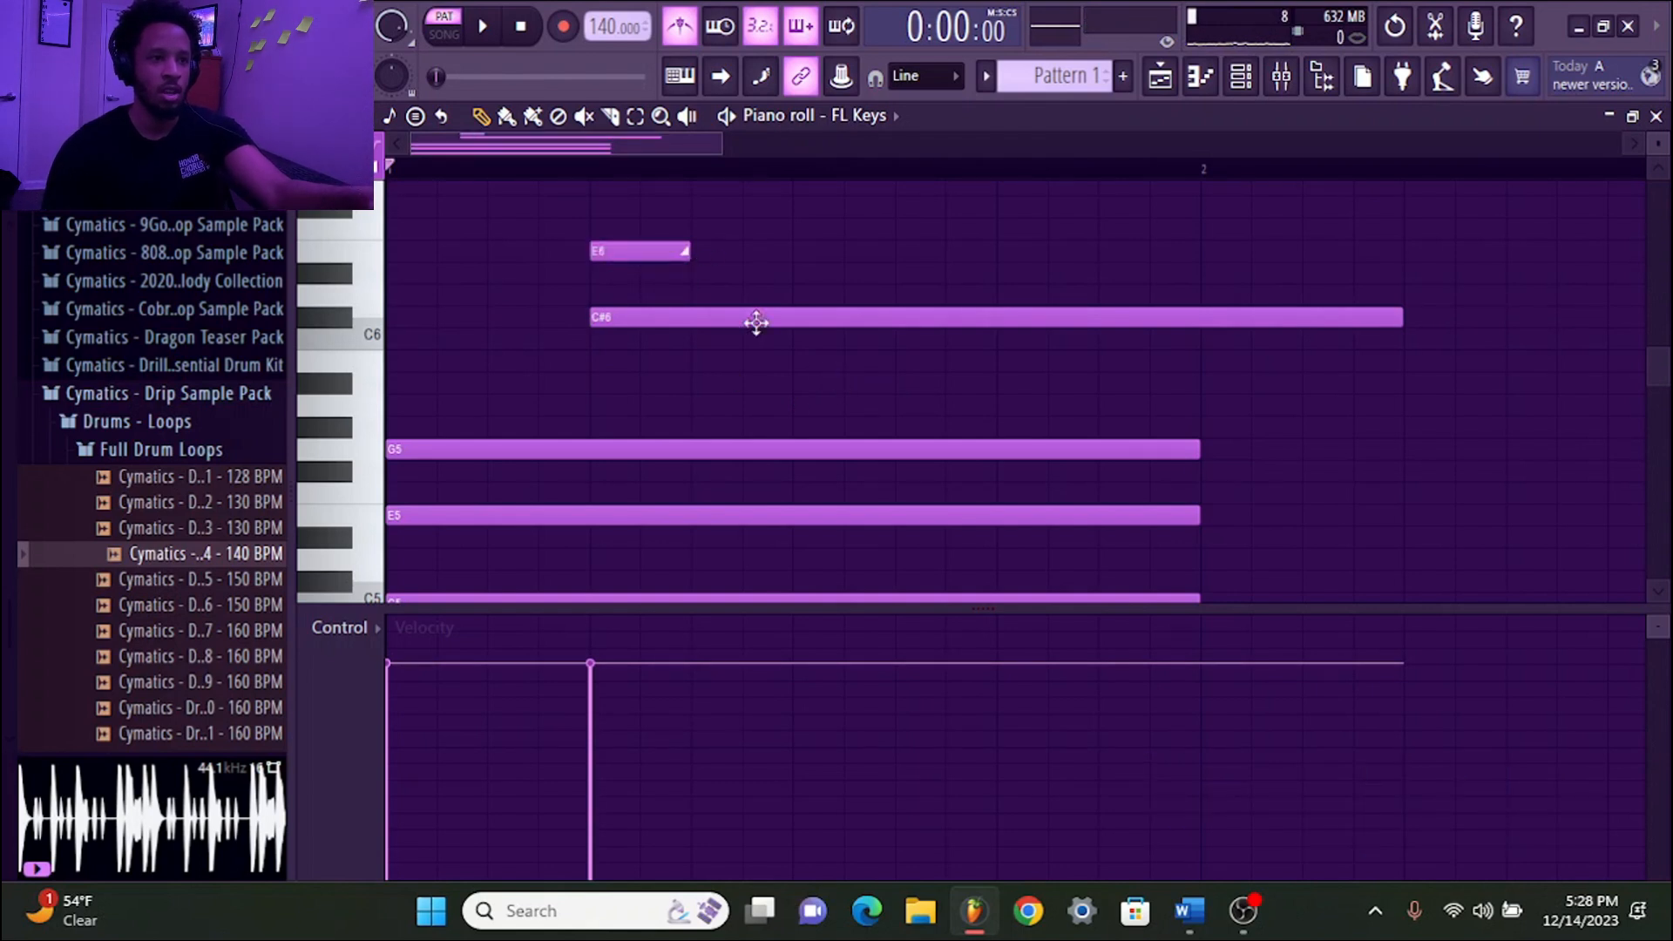
left_click(796, 207)
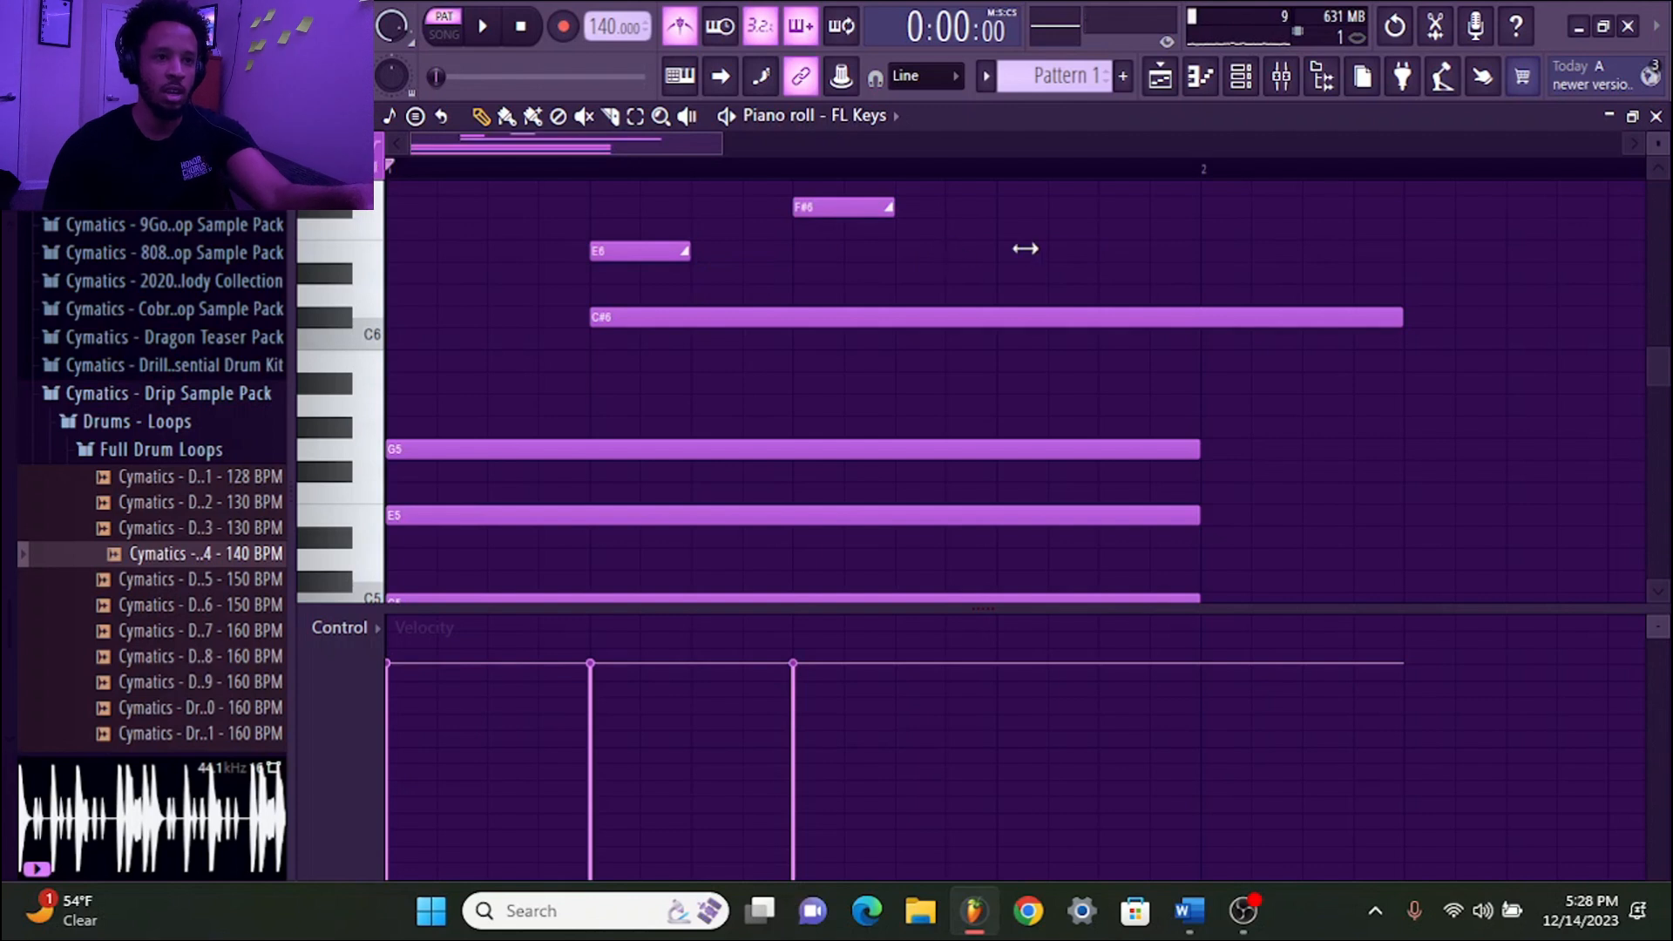
left_click(1052, 251)
left_click_drag(1205, 230, 1305, 238)
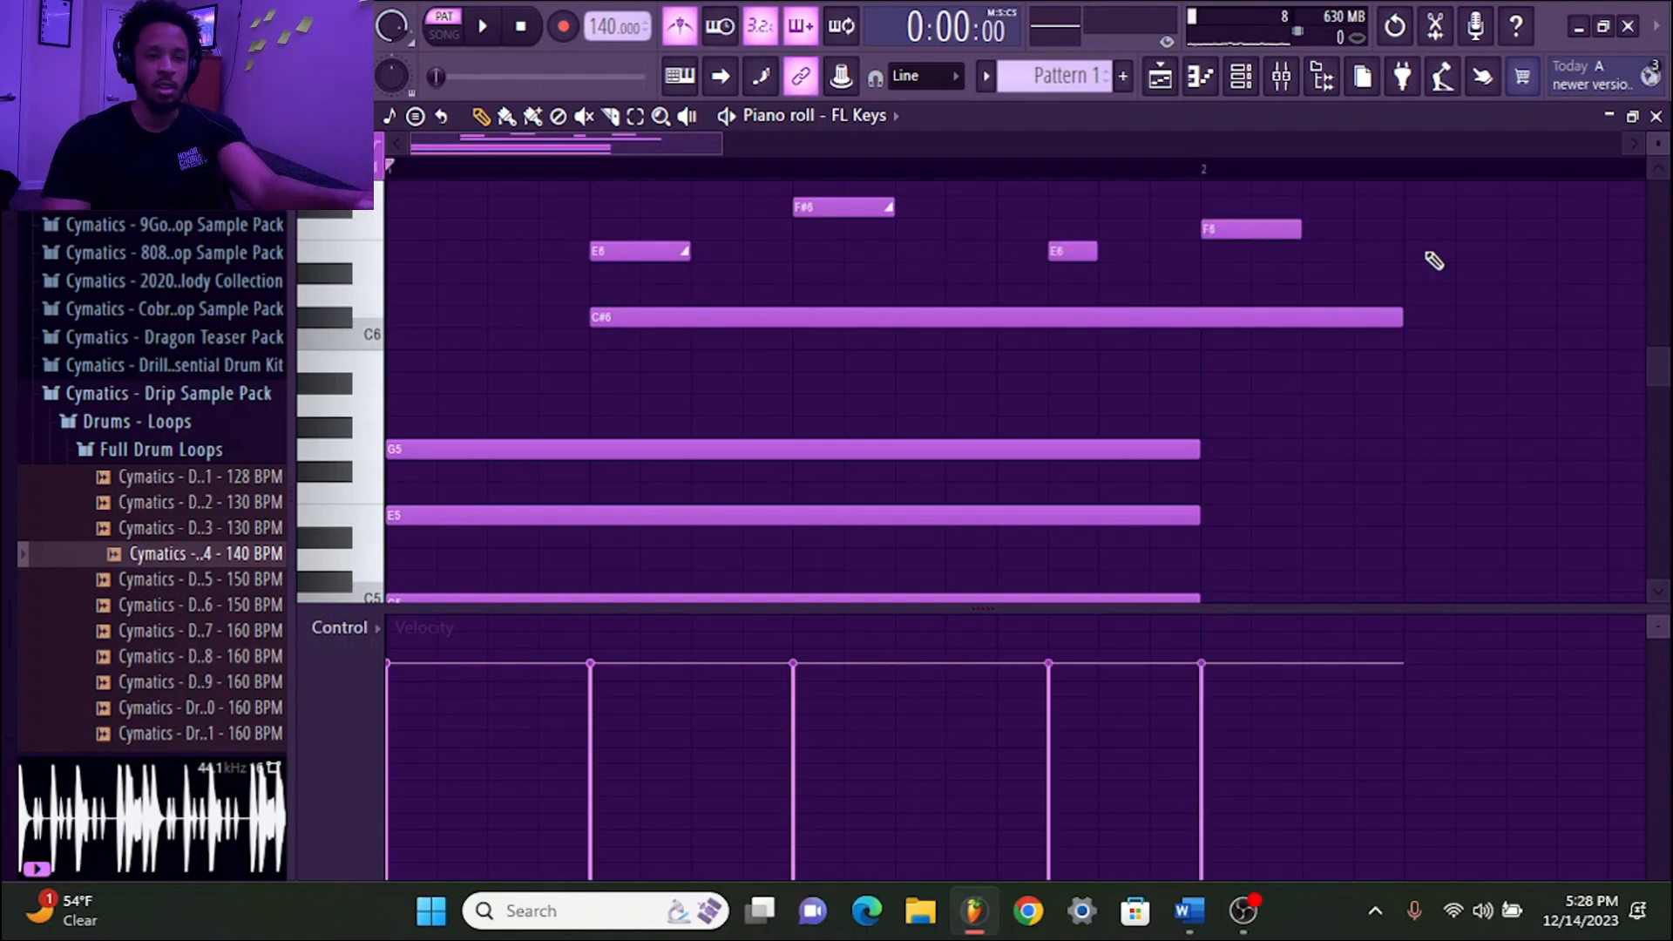
Select and delete all notes in the piano roll
scroll(1296, 388, "up", 1)
scroll(1429, 327, "down", 2)
key("ctrl+a")
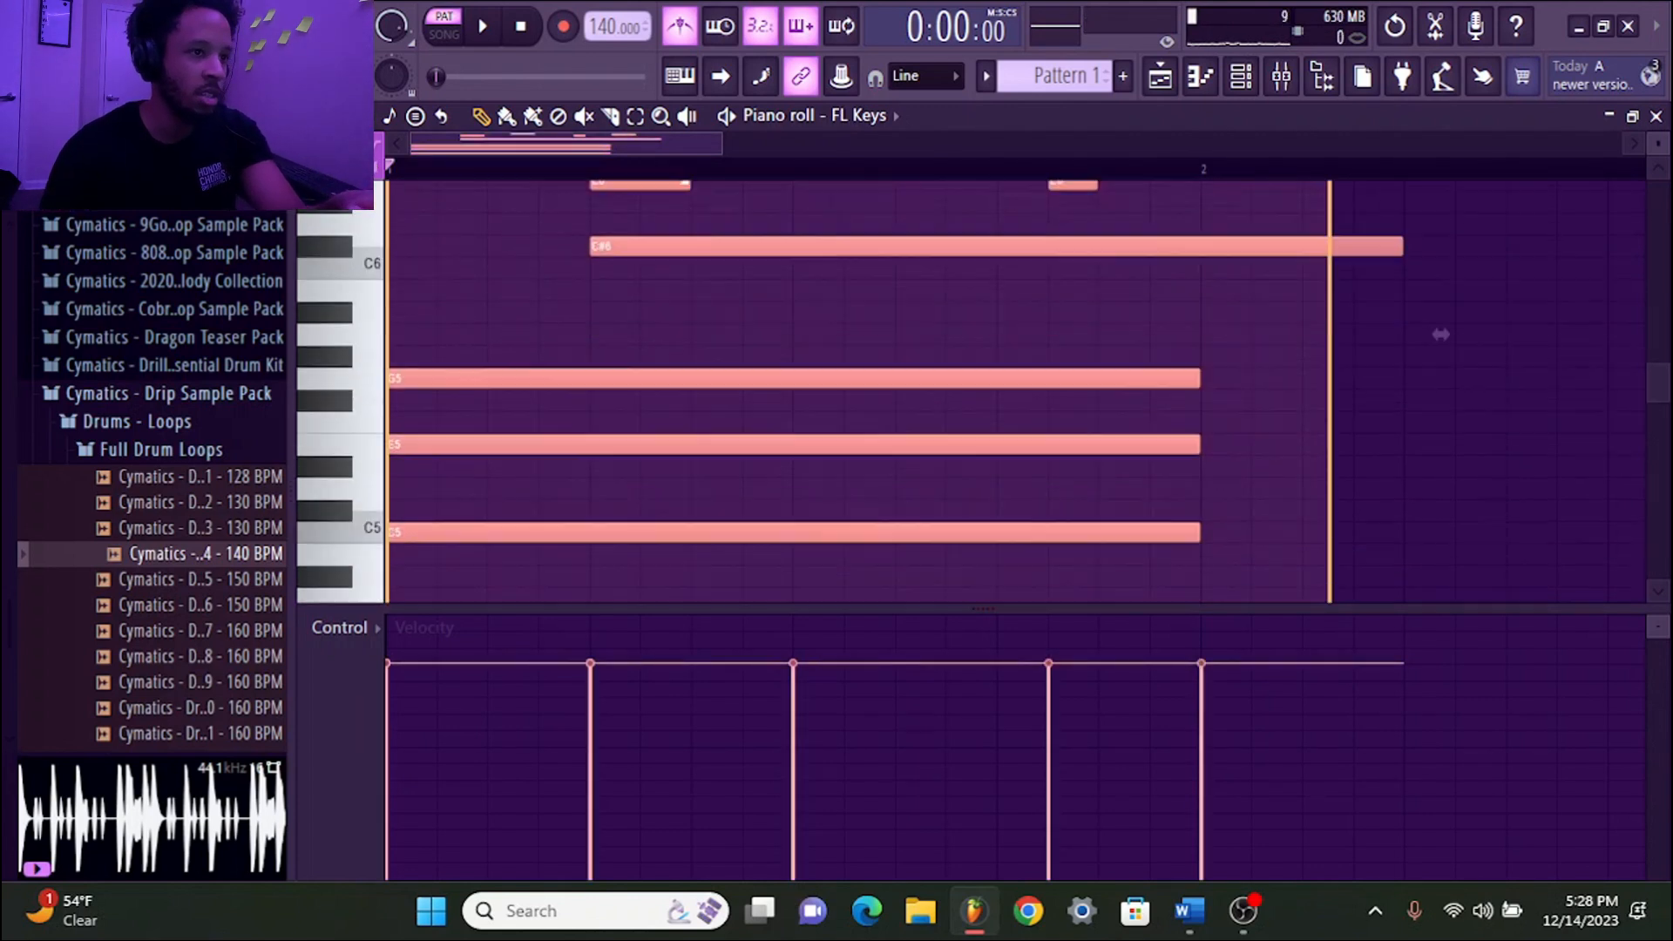
key("Delete")
Place six short off-grid melody notes, A5, B5, C#6, E6, D6 and C6, in bar 1 and play them
scroll(1441, 334, "up", 1)
left_click(454, 424)
left_click(510, 381)
left_click(598, 338)
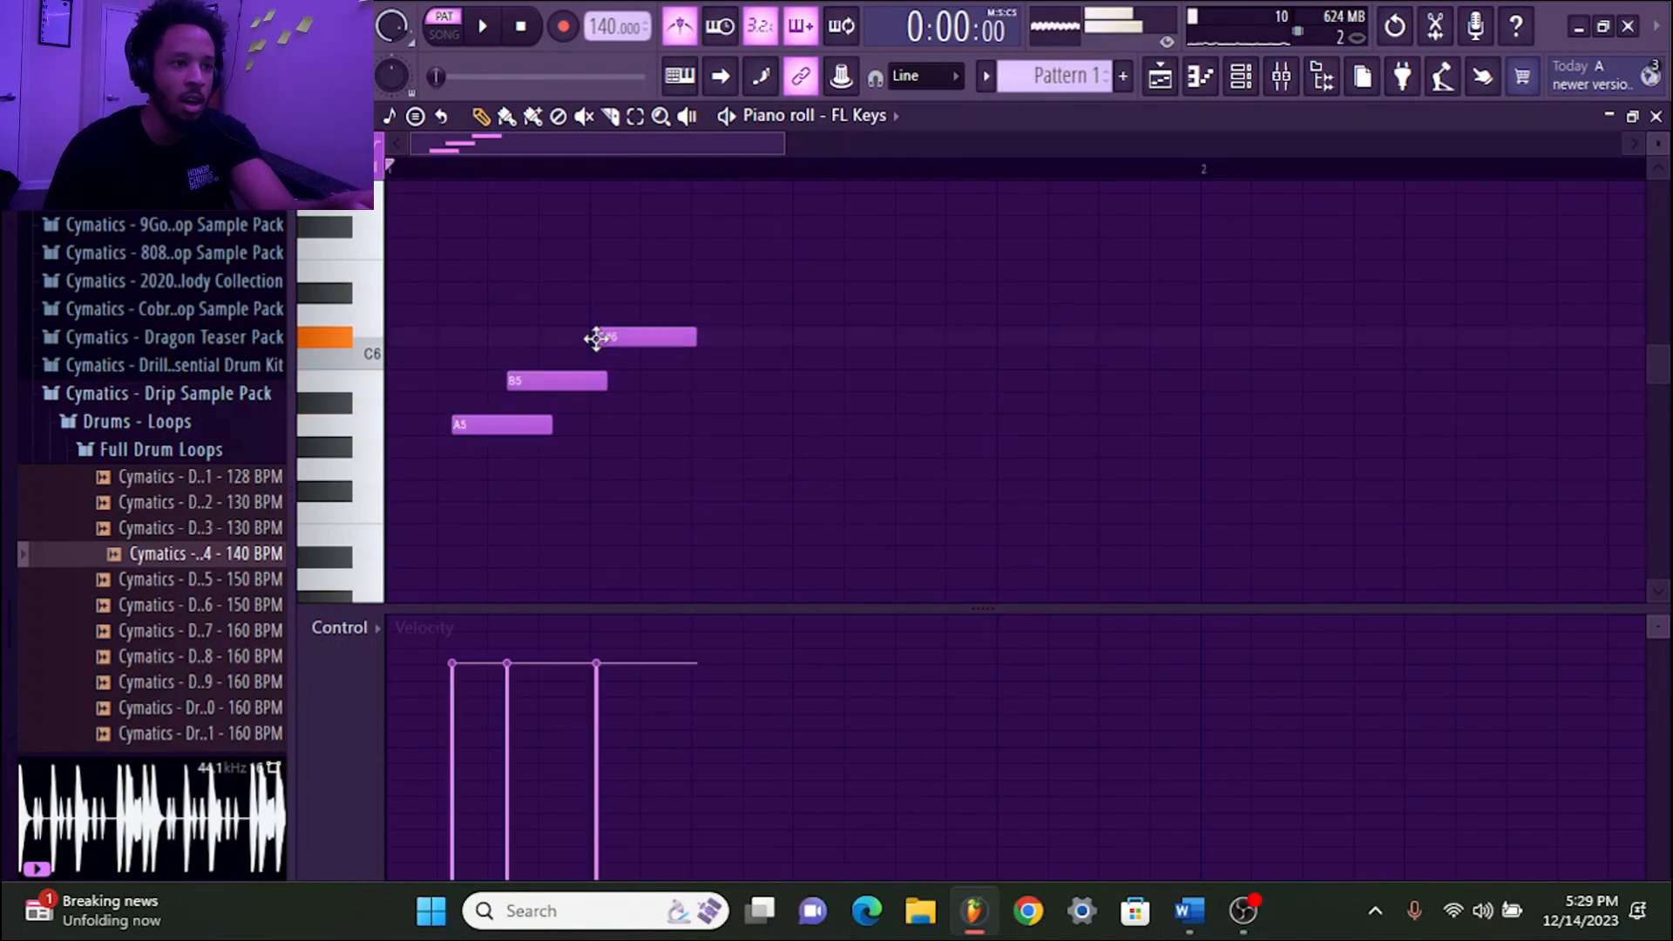
left_click(711, 272)
left_click(776, 315)
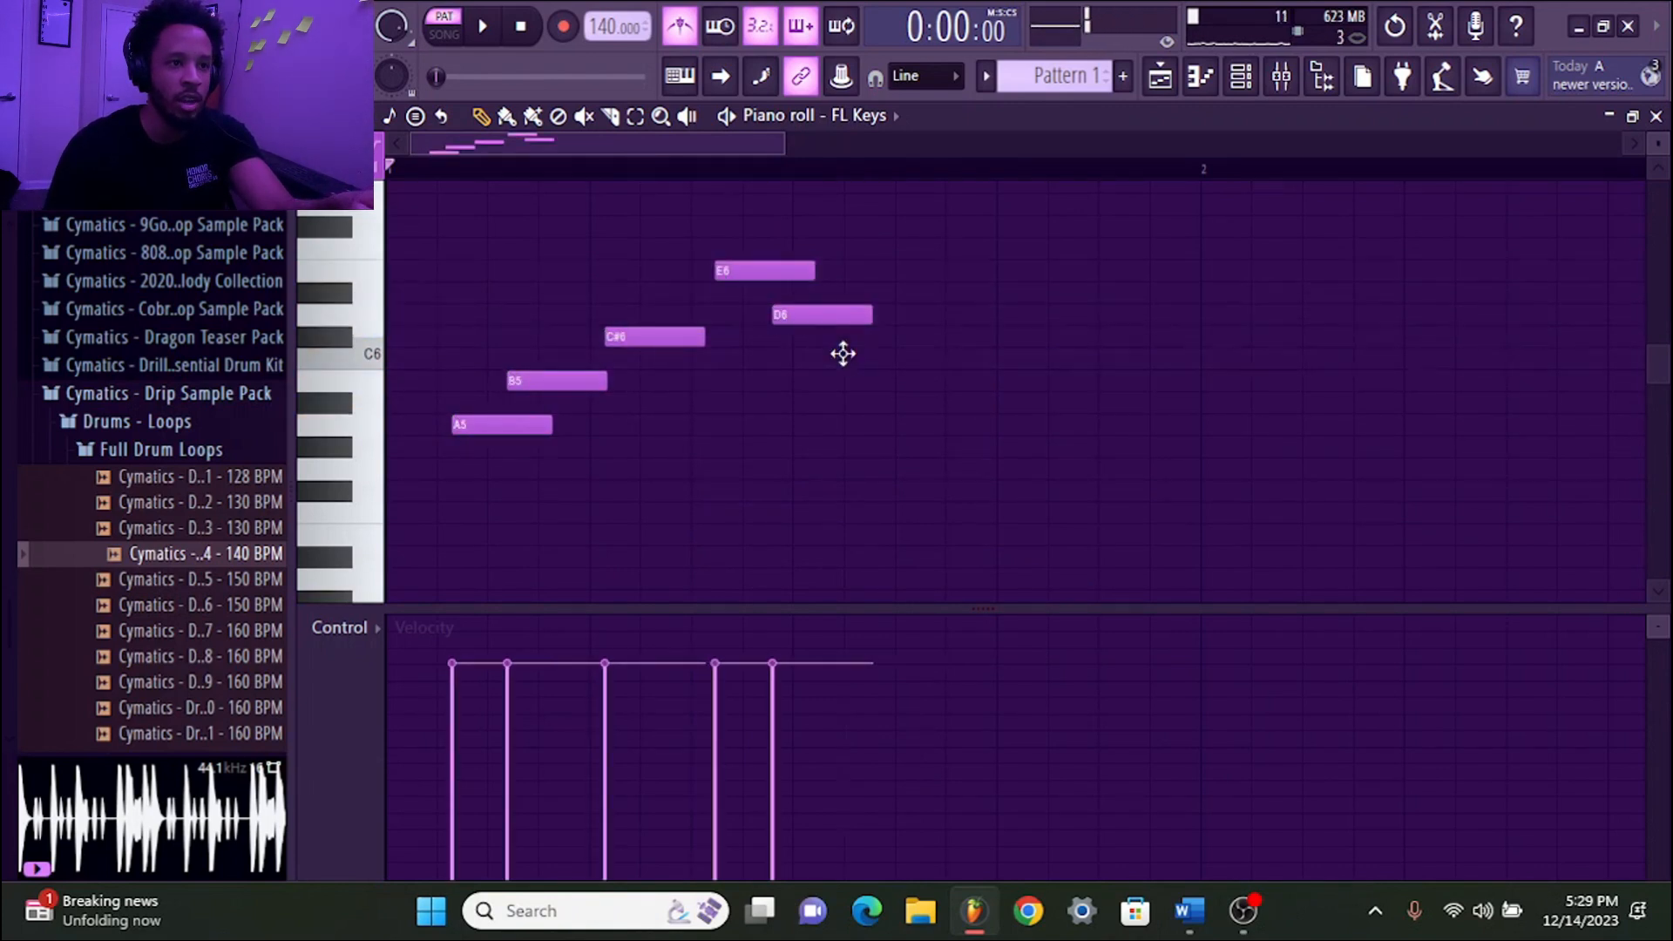
left_click(844, 353)
key("space")
key("space")
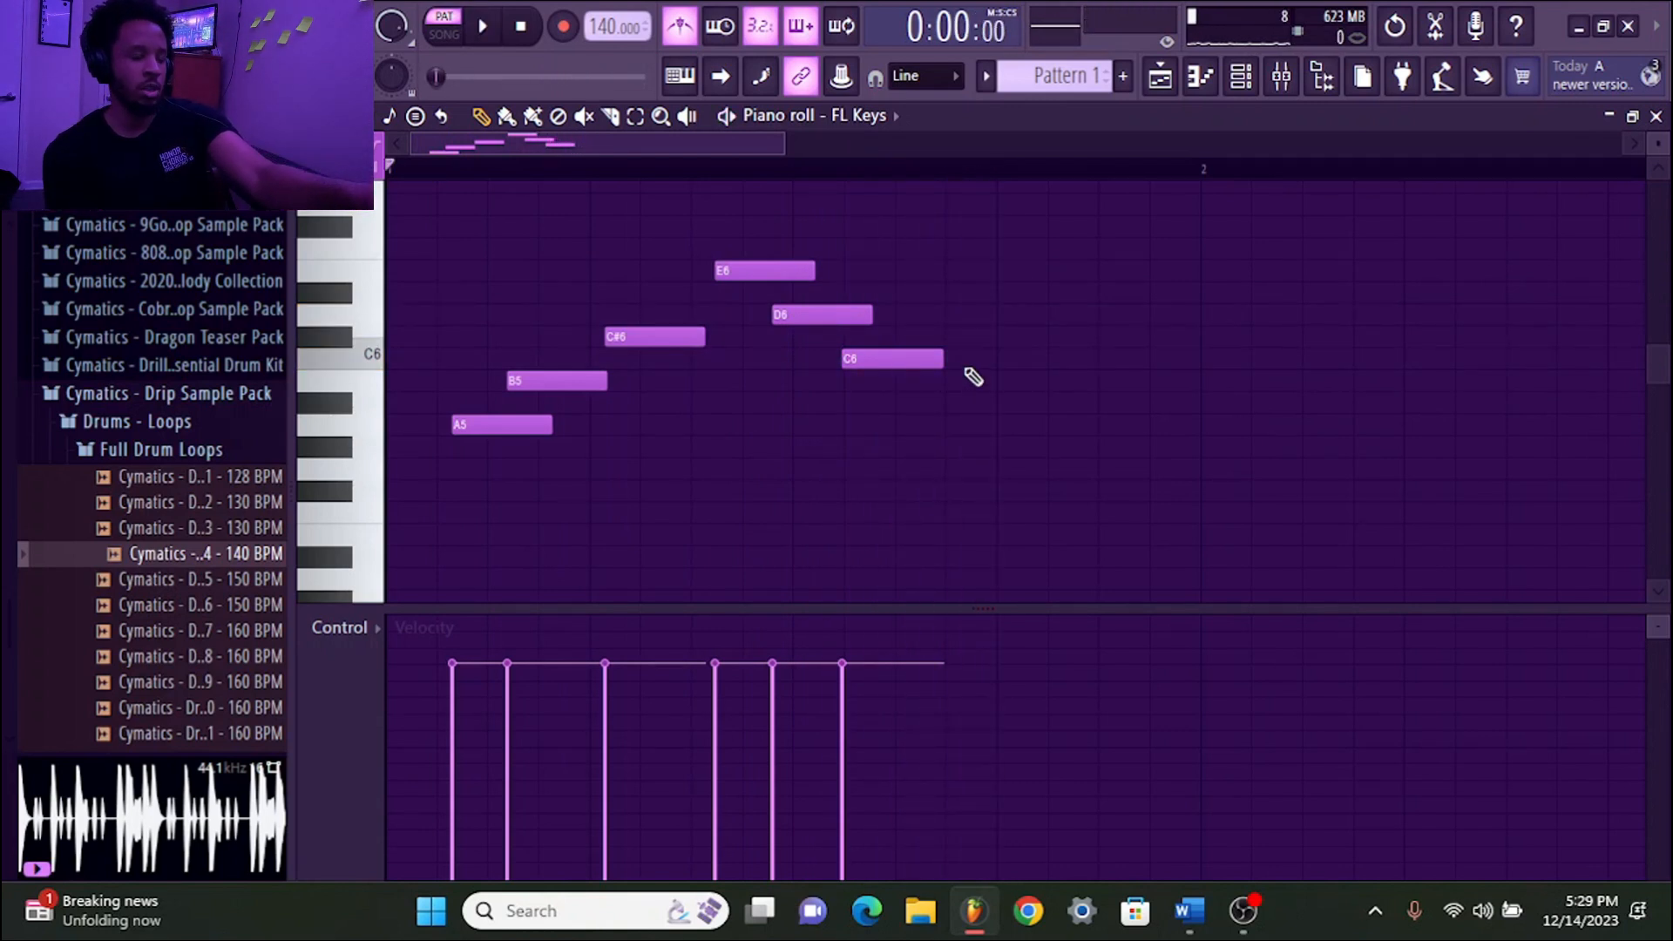
Quick quantize the six melody notes to the grid and set the piano roll snap to 1/6 step
key("ctrl+q")
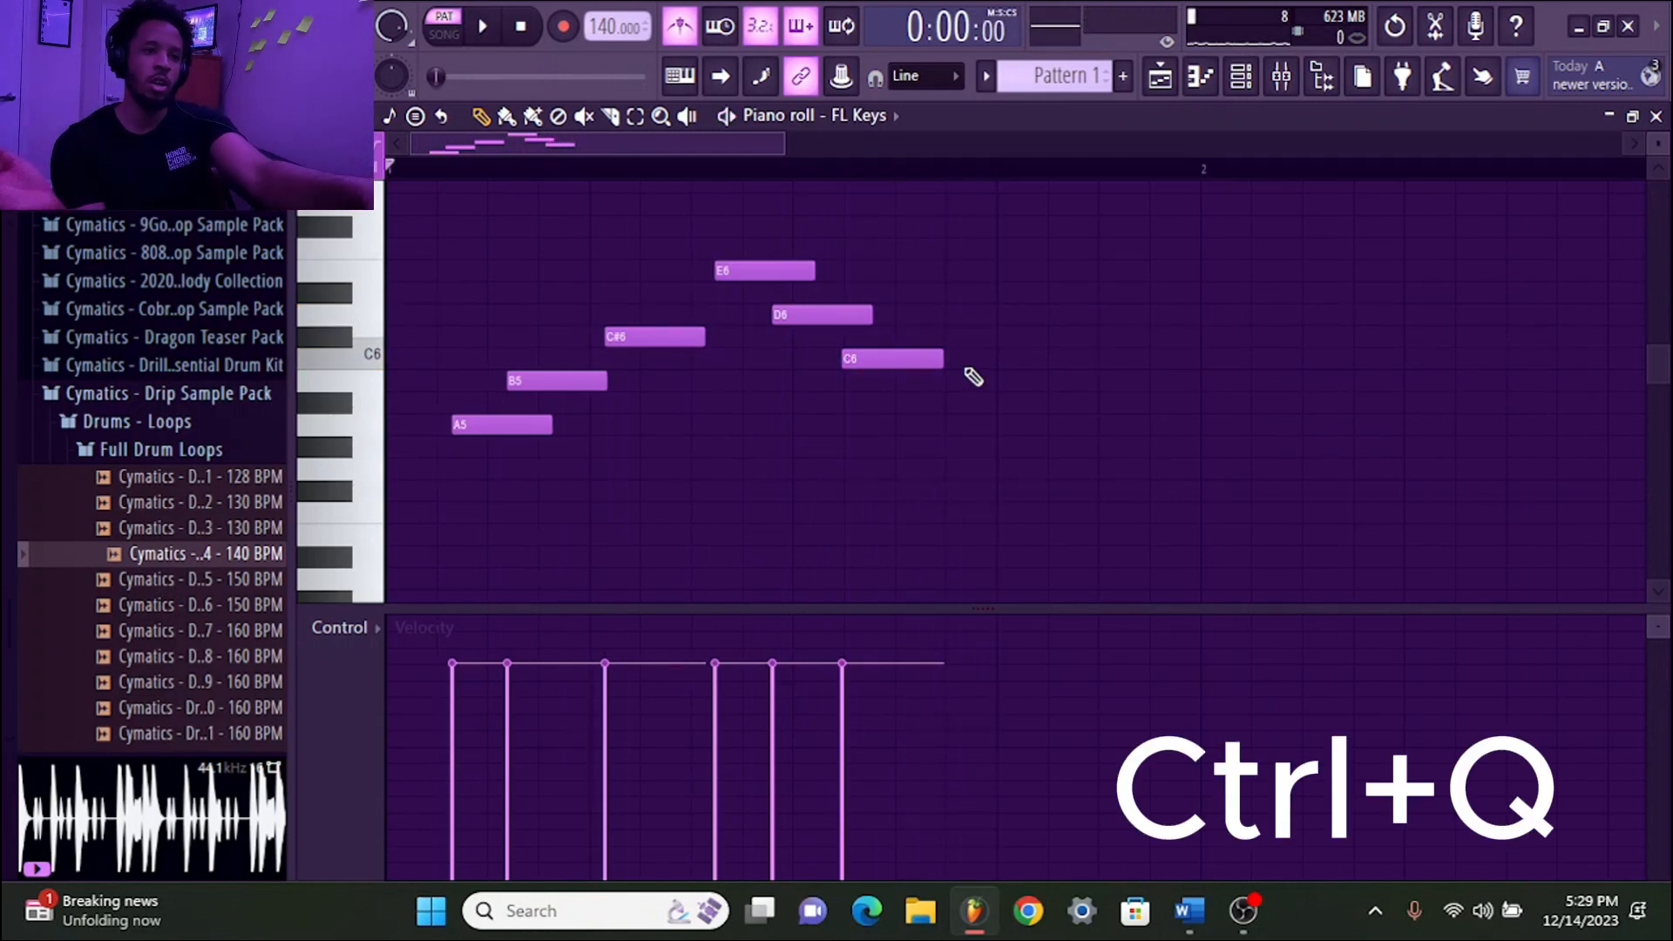
key("ctrl+q")
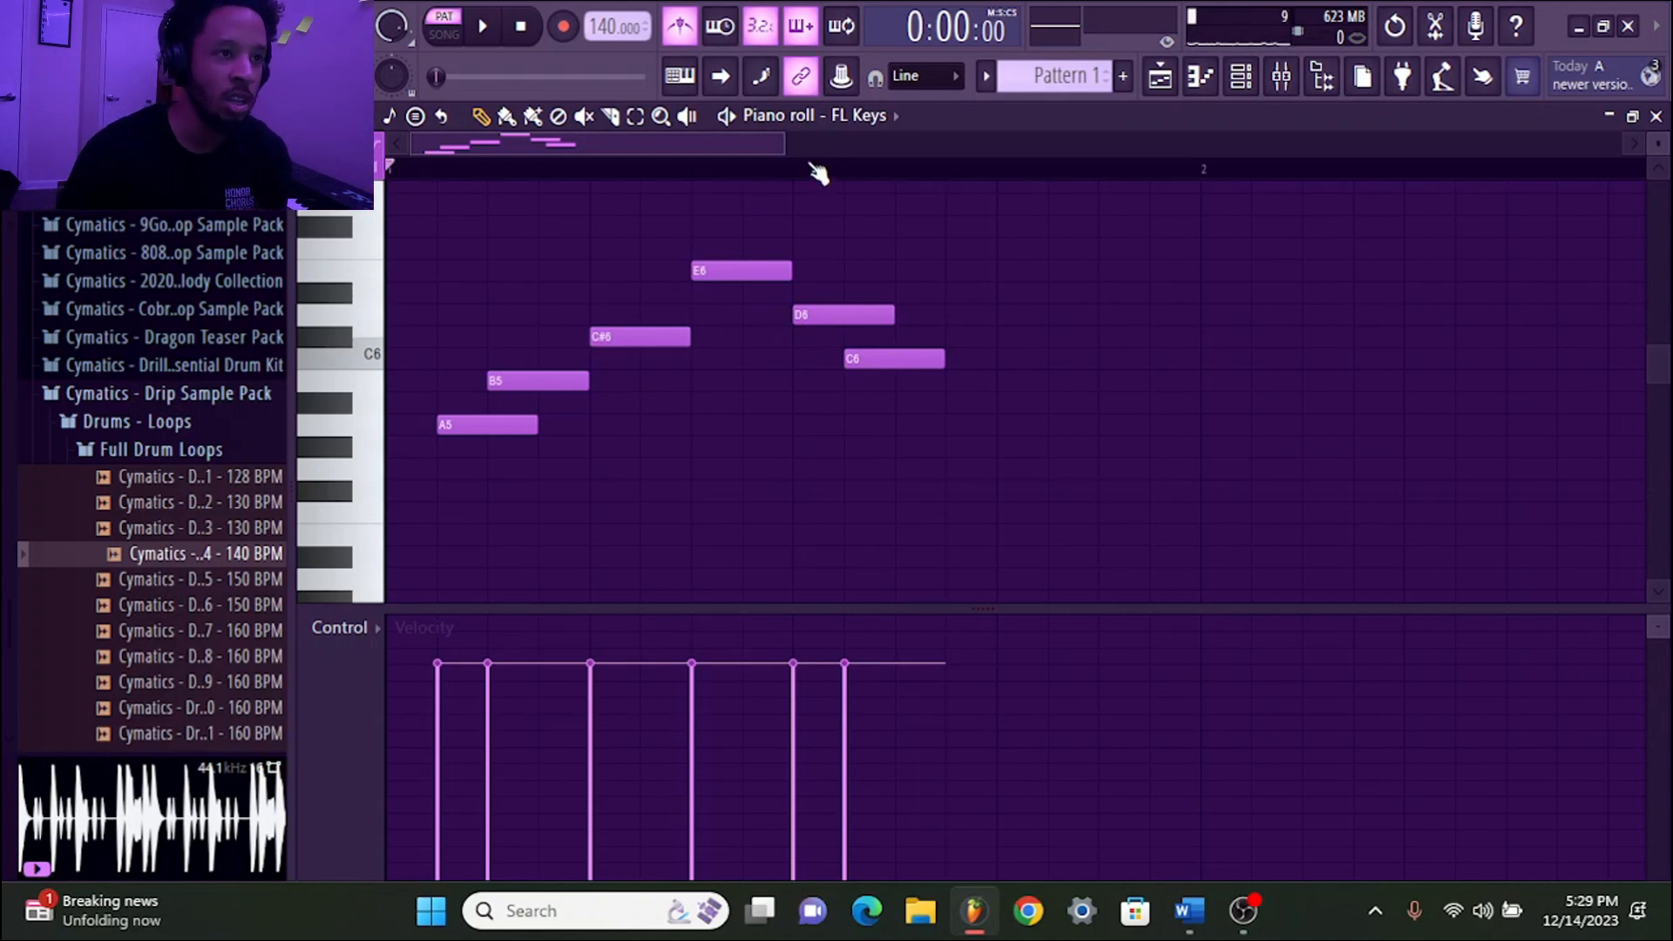
left_click(377, 122)
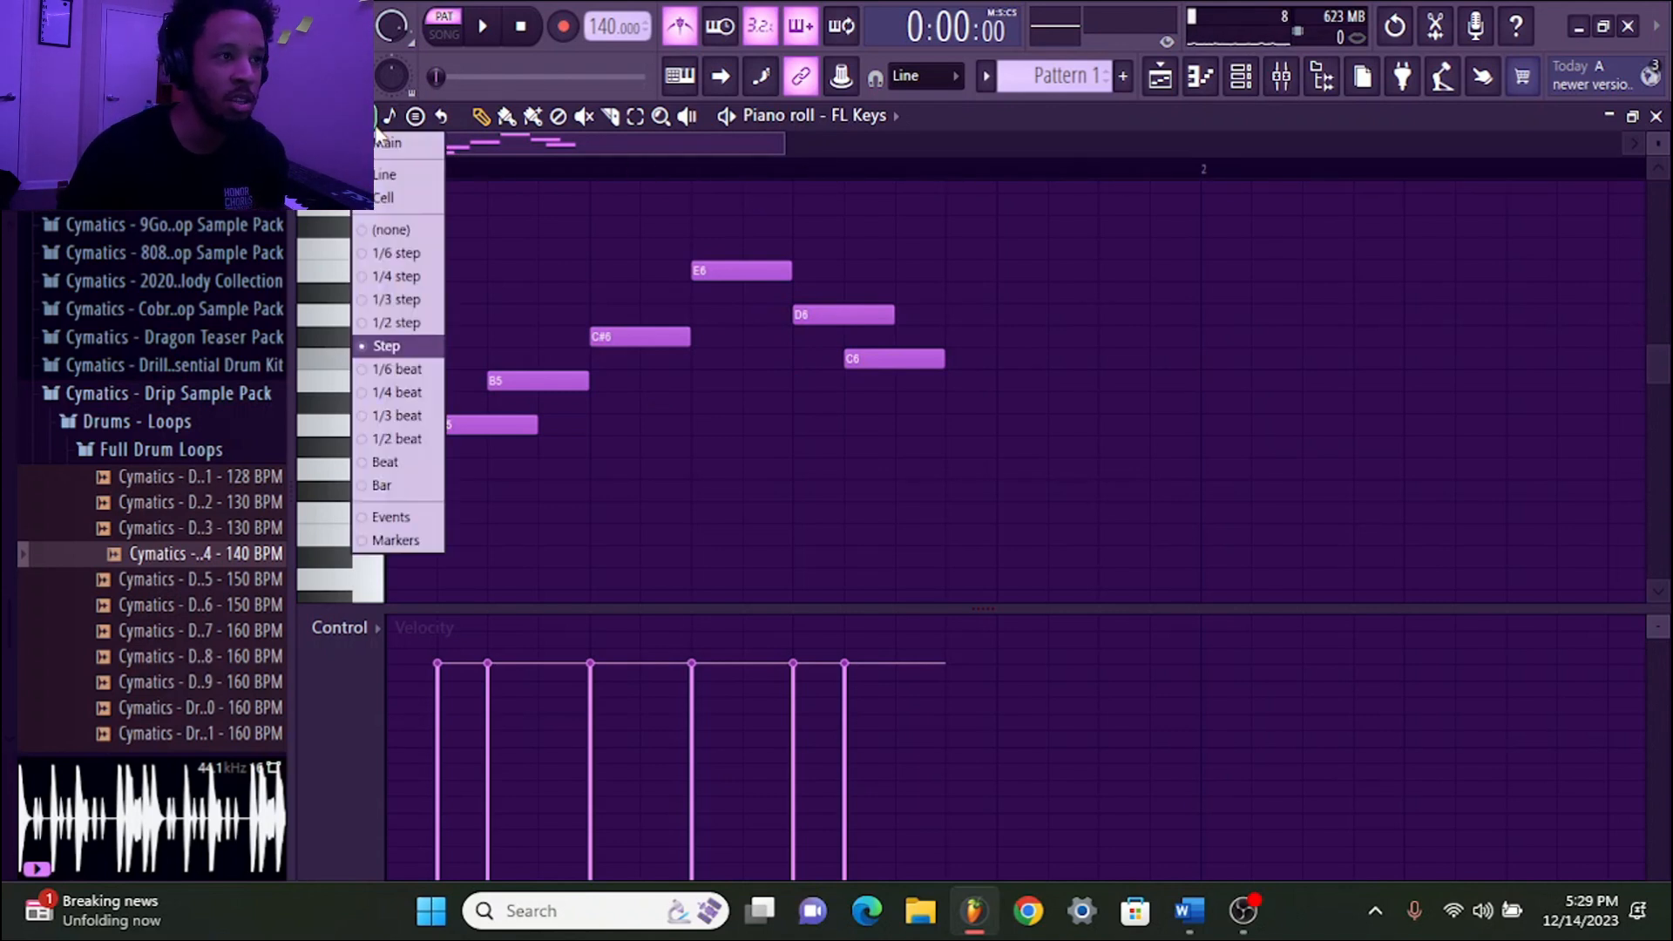
left_click(396, 276)
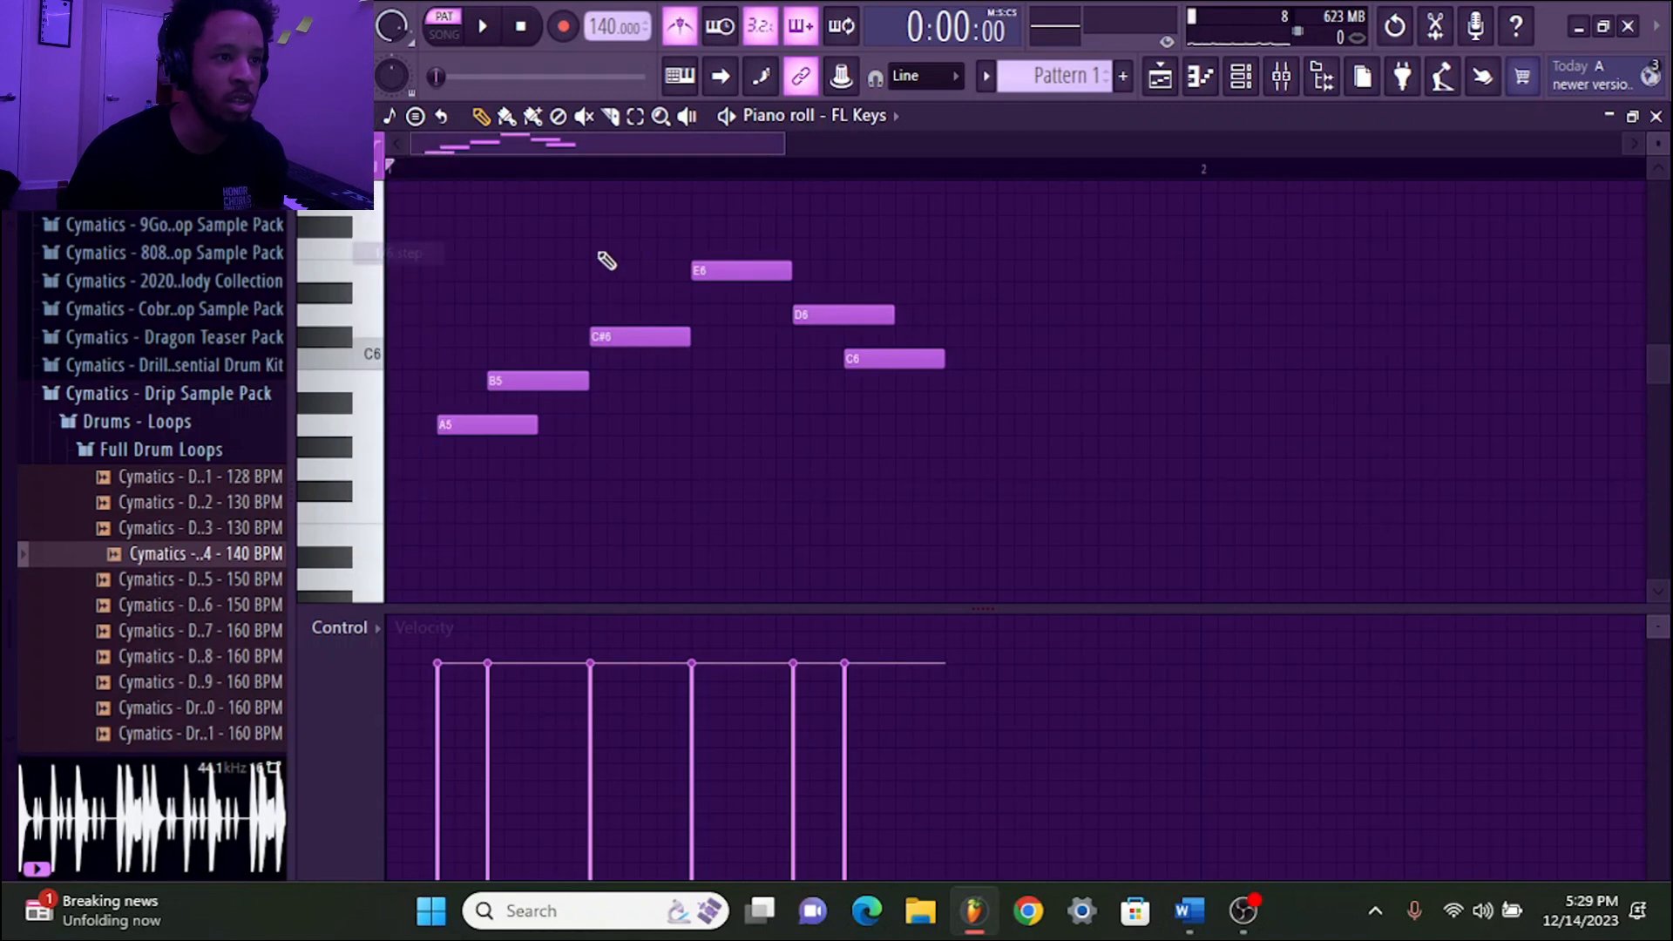
Stretch all six melody notes together to a longer duration and quick quantize them to the finer grid
key("ctrl+a")
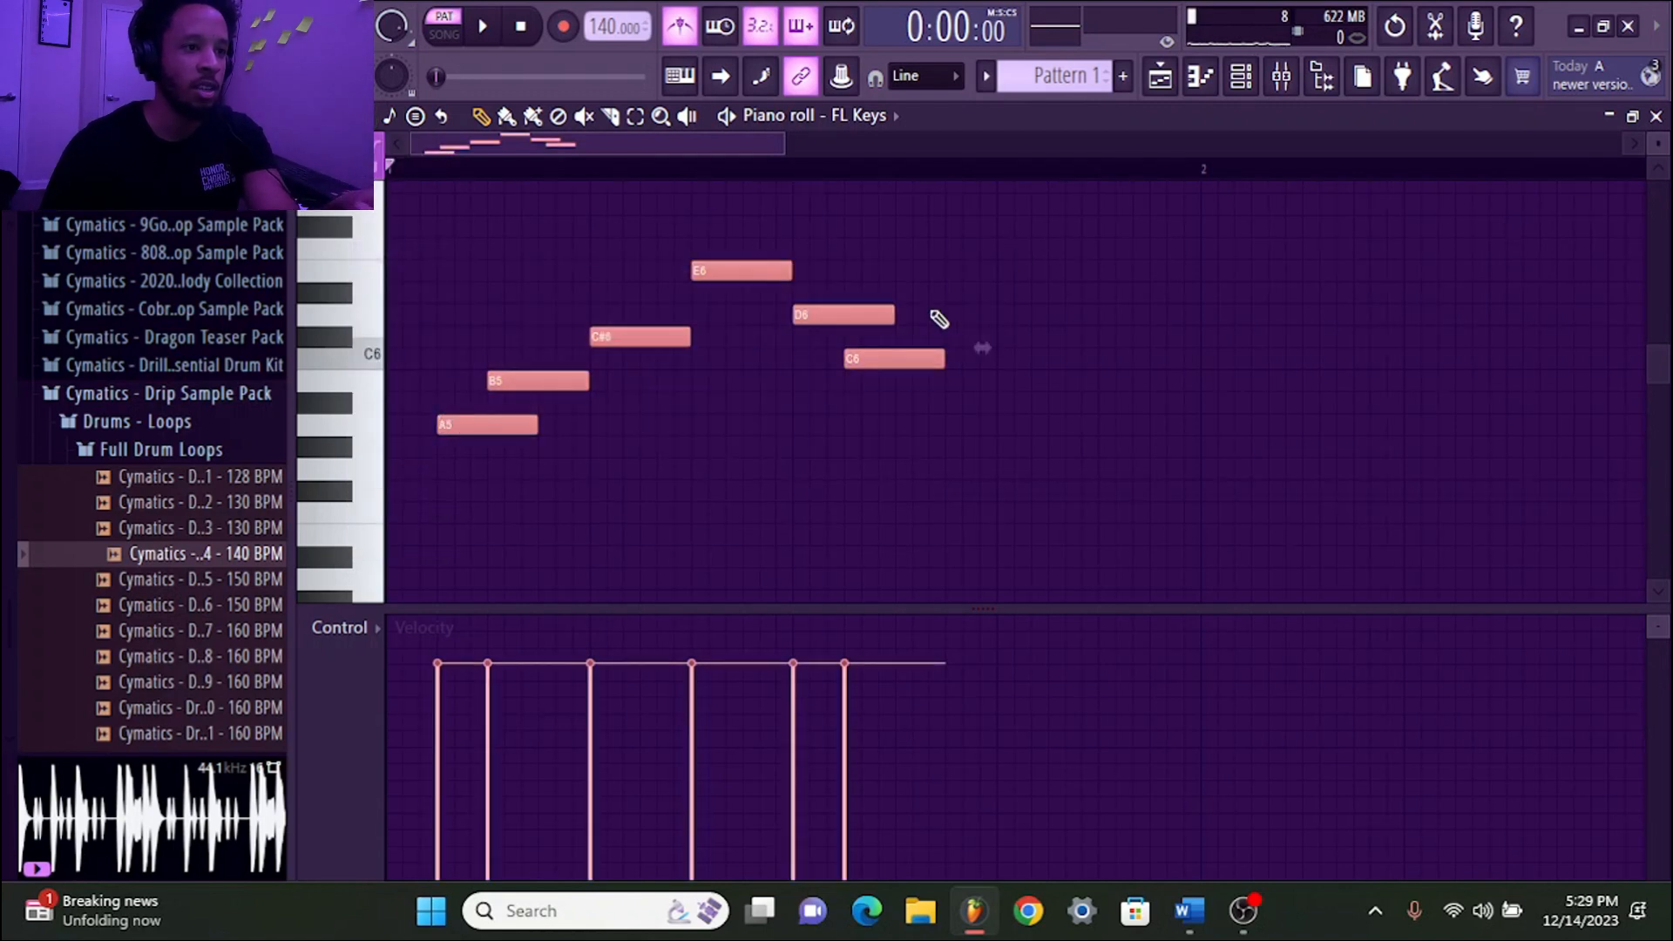
left_click_drag(982, 348, 1108, 360)
left_click(966, 493)
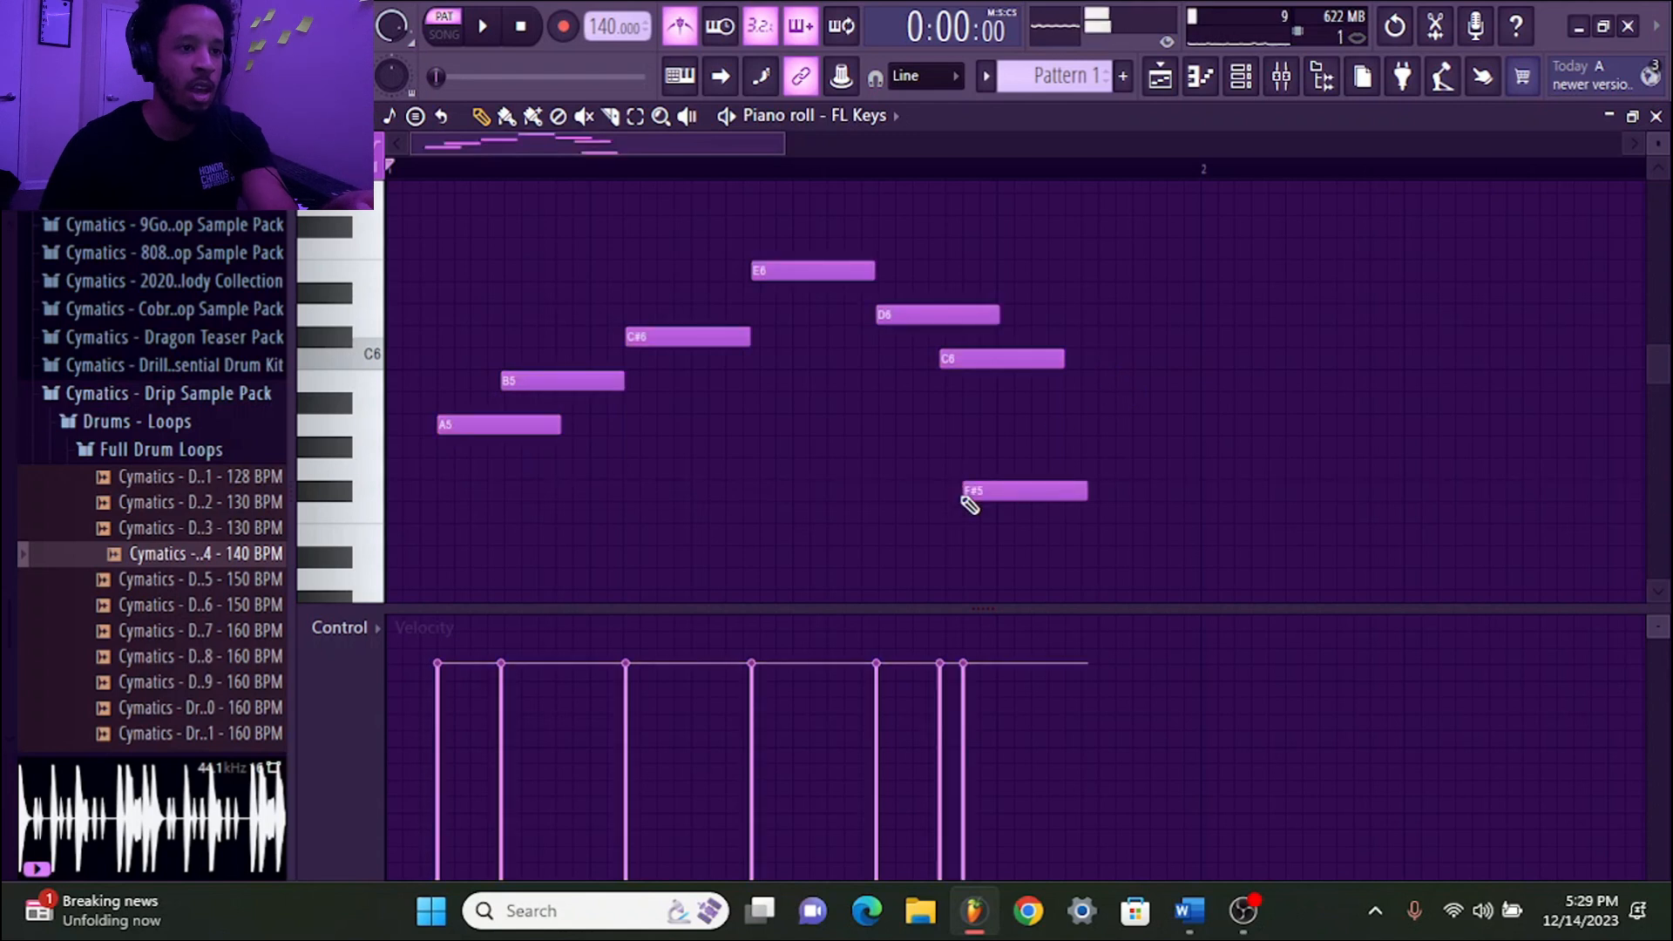
right_click(967, 497)
key("ctrl+q")
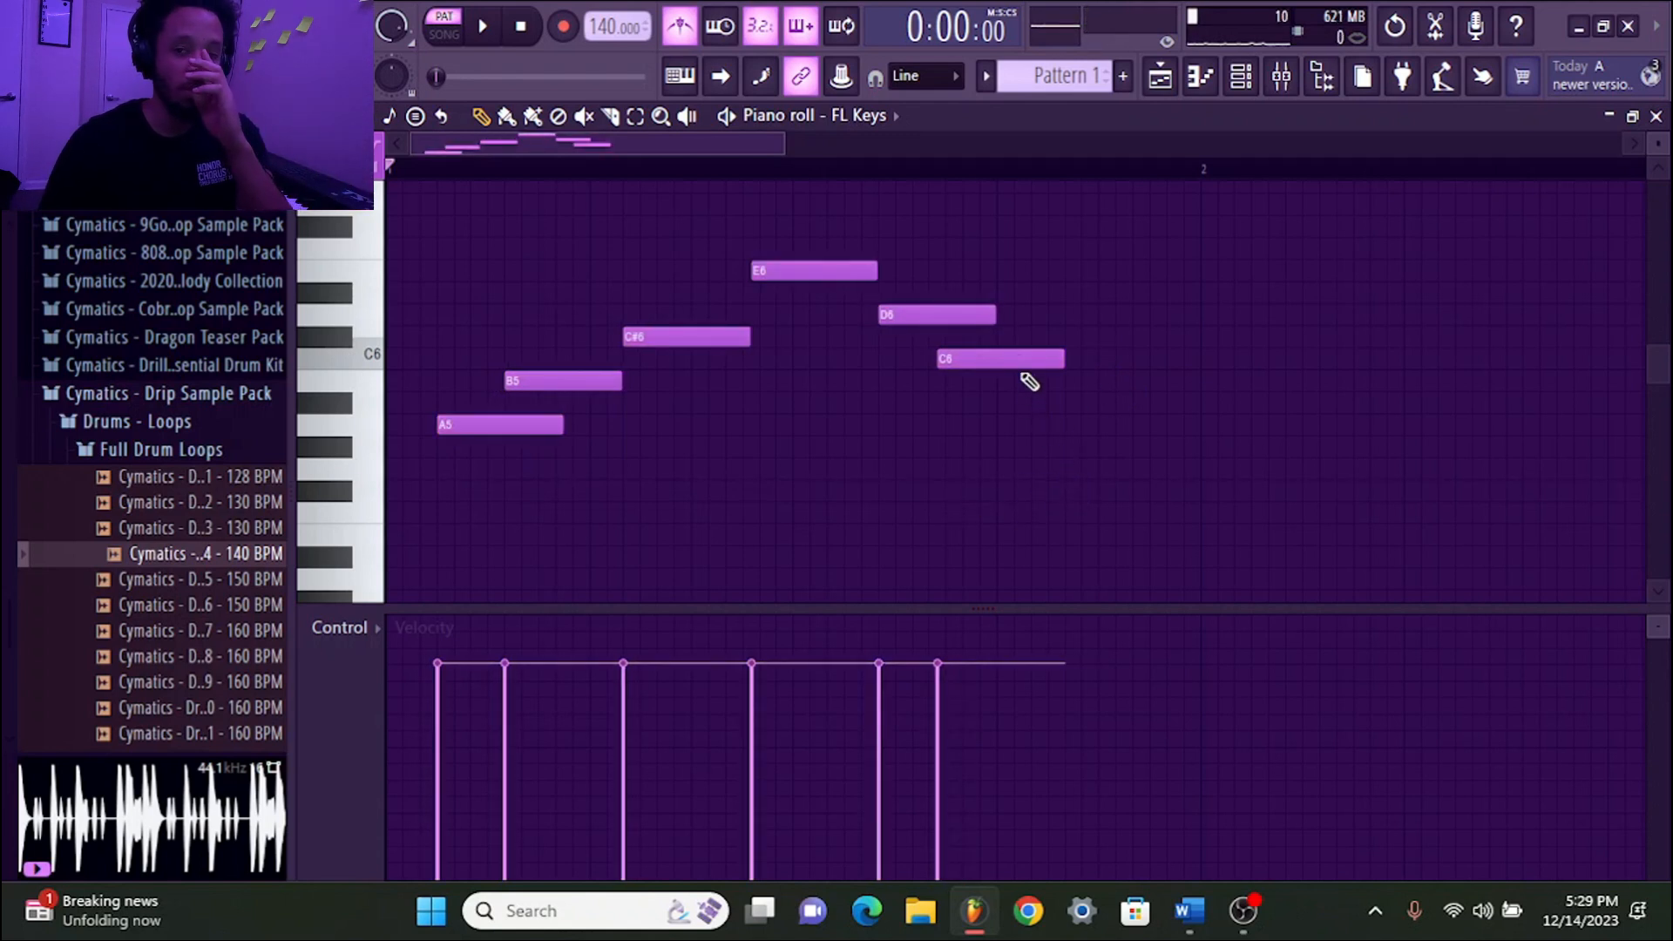
scroll(912, 166, "up", 3)
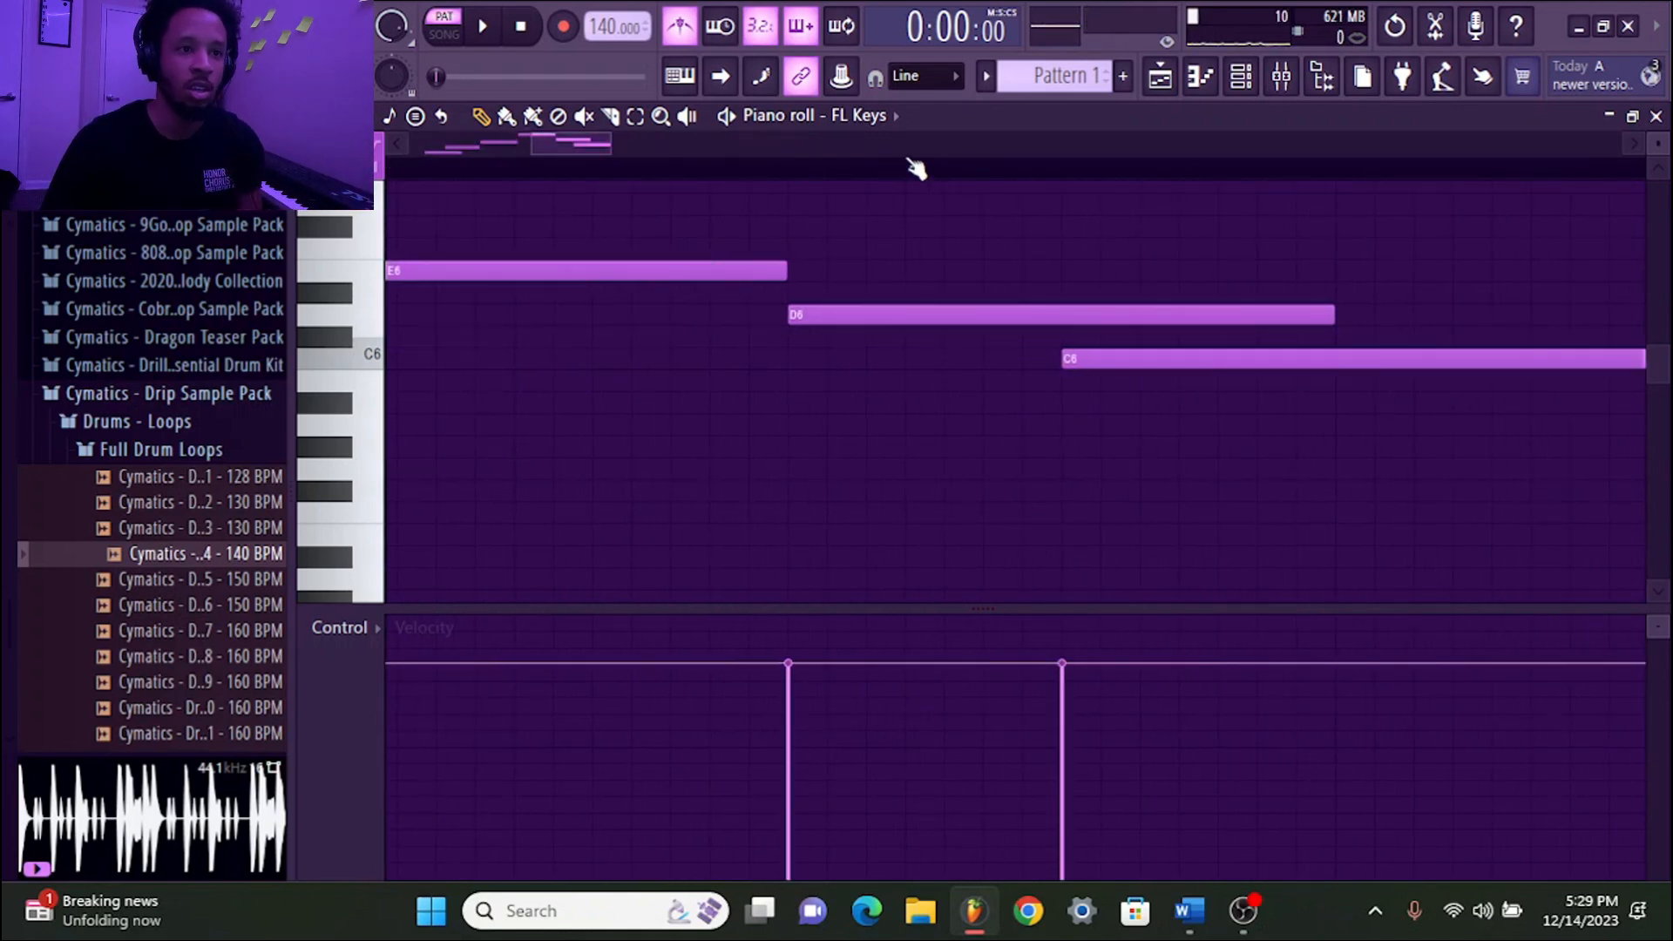
scroll(914, 169, "down", 4)
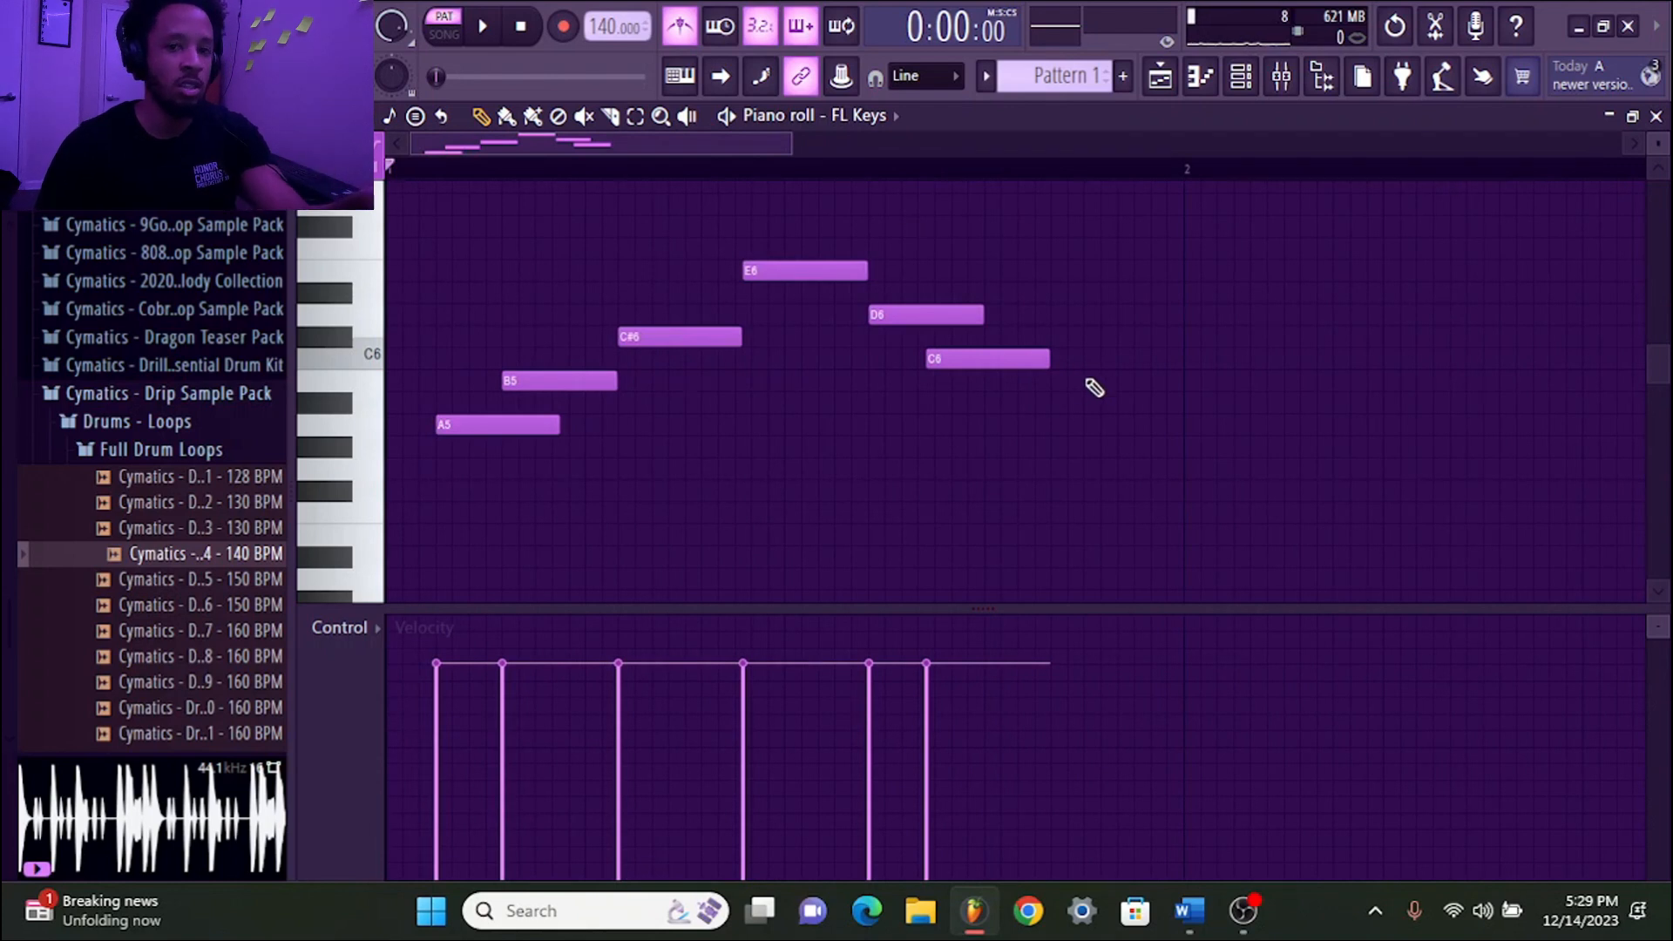
key("alt+q")
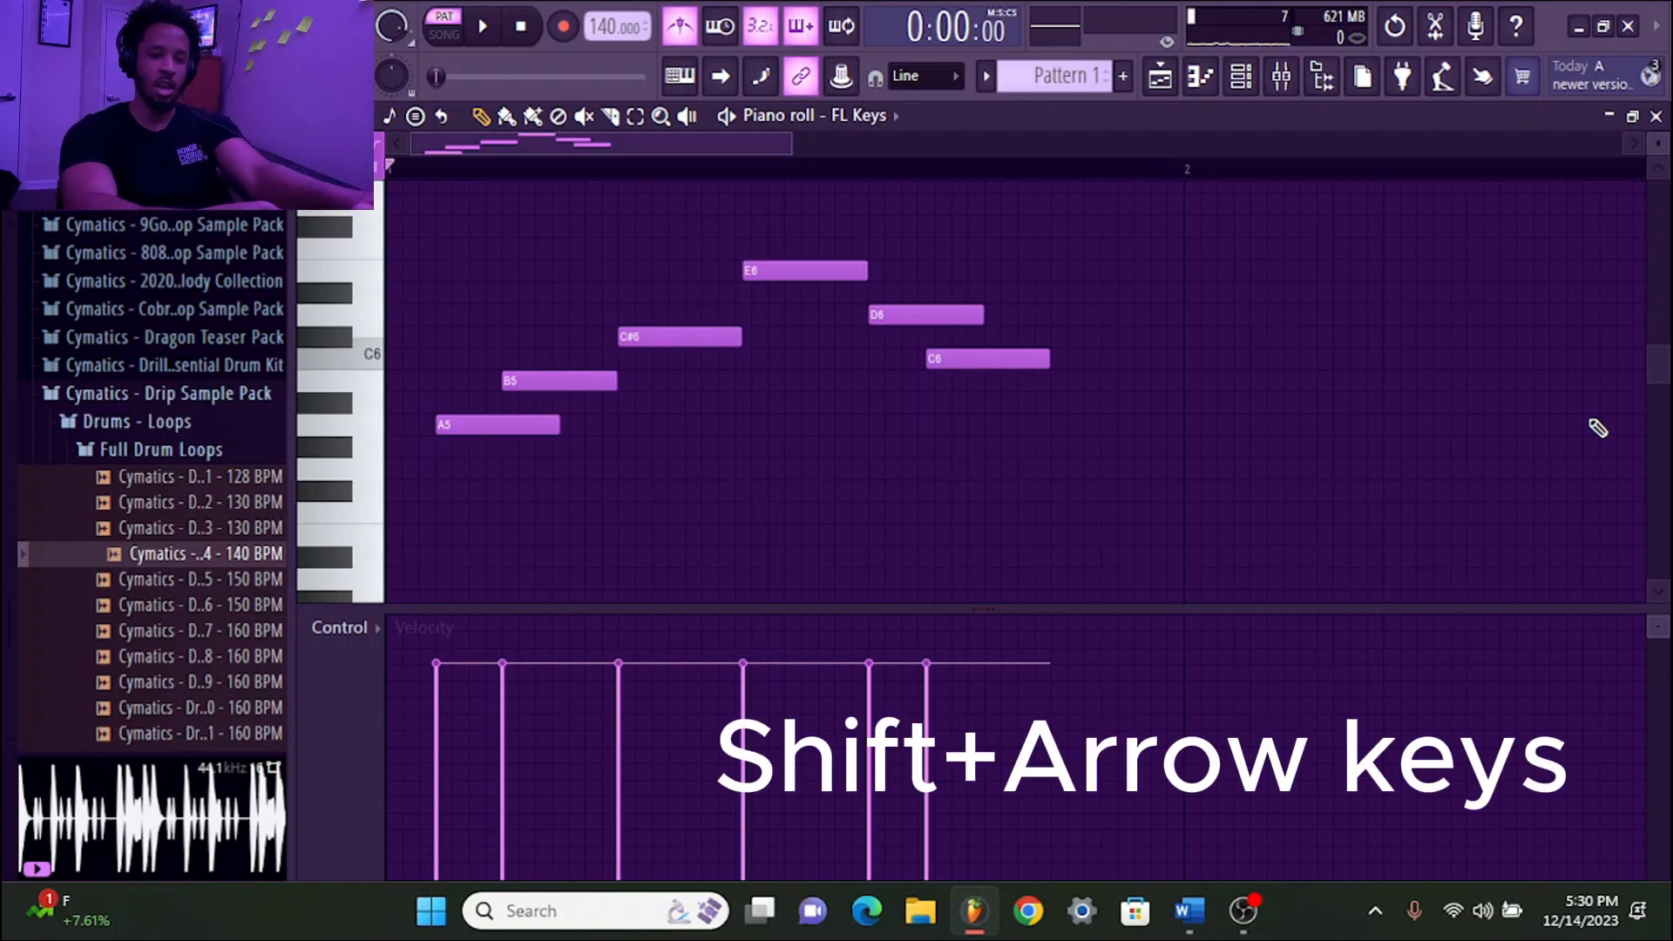
Nudge the whole melody earlier in time along the grid, and shift it back past its original start
key("shift+Left")
key("shift+Left")
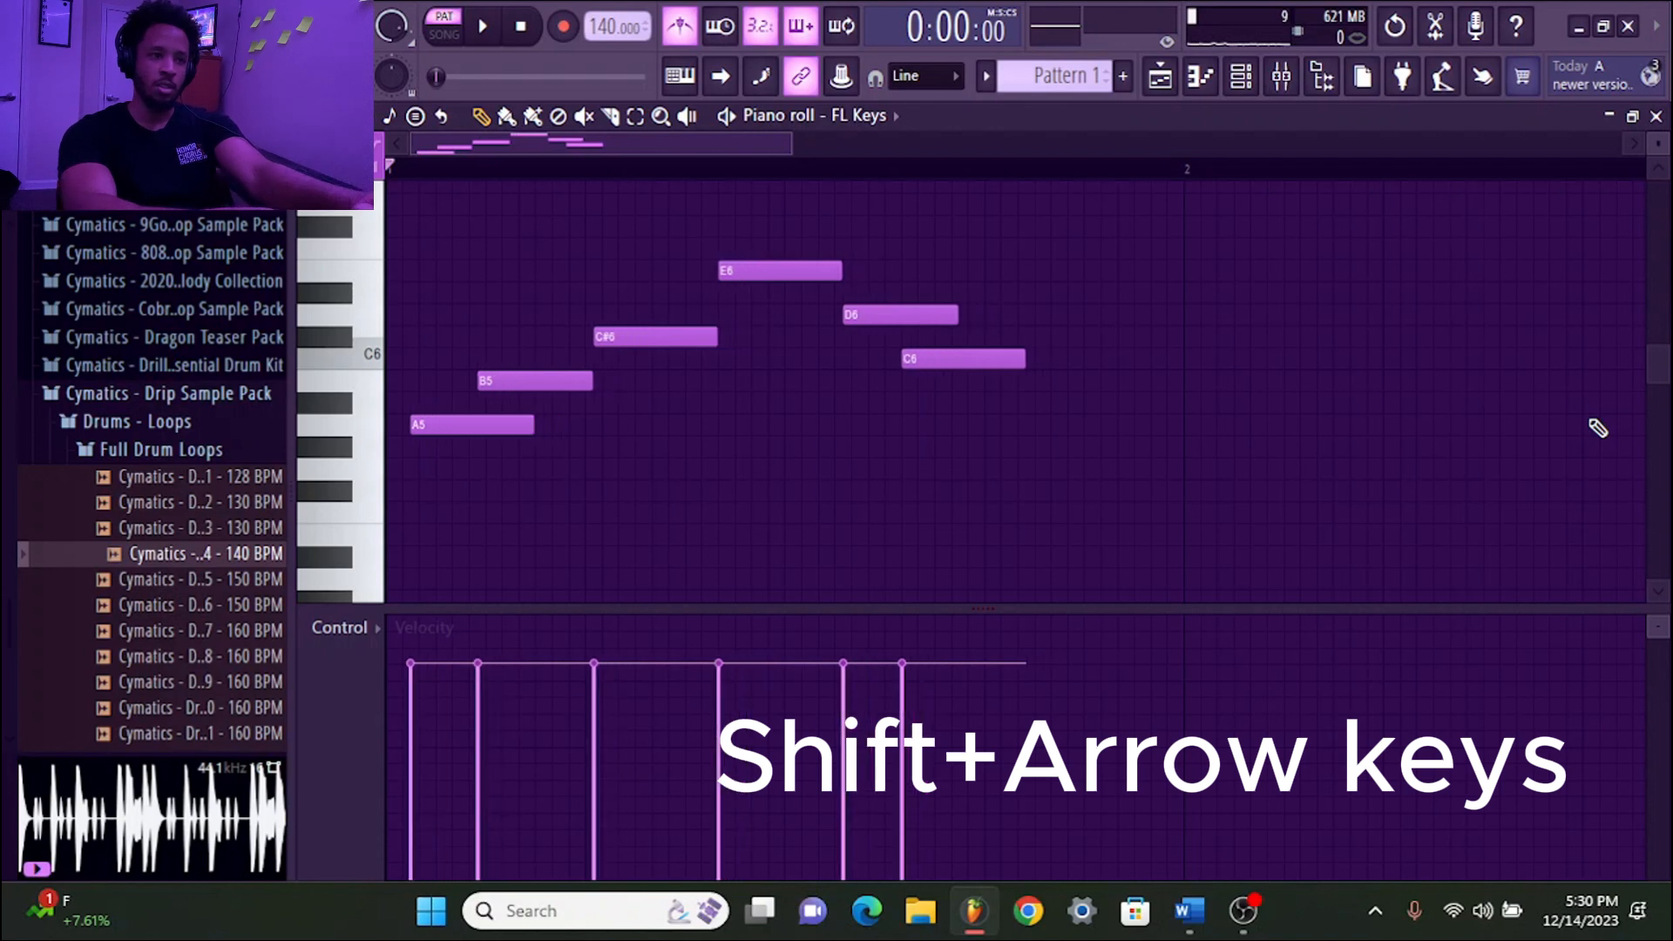
key("shift+Right")
key("shift+Right")
key("shift+Right")
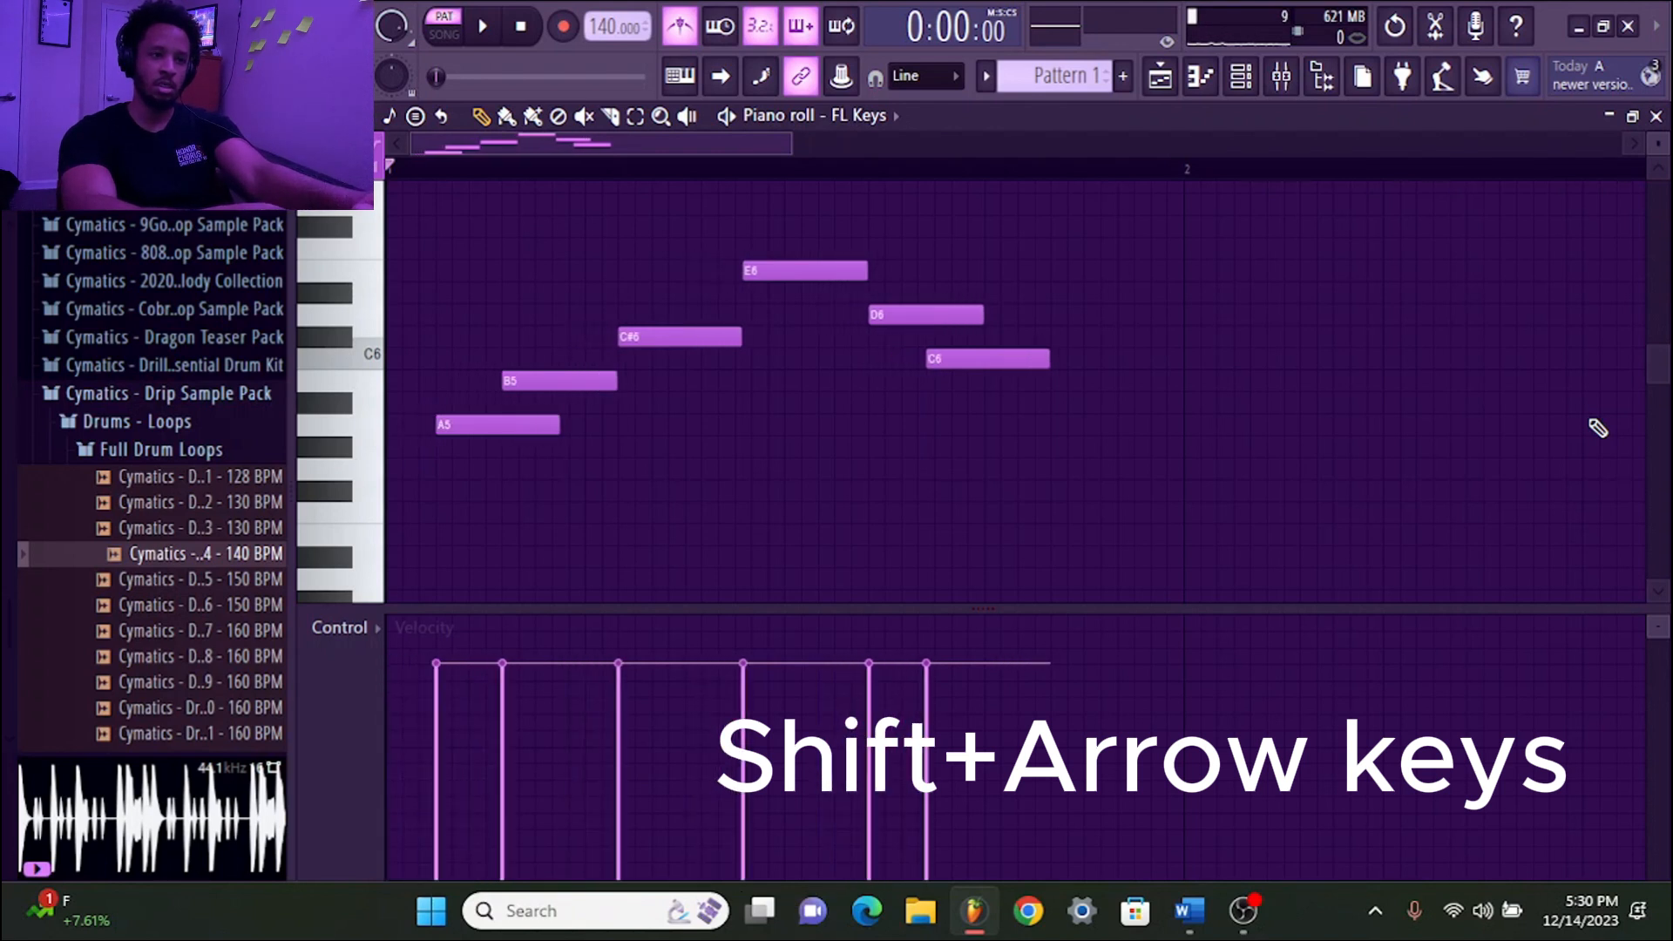
Transpose the whole melody up by semitones, and bring it down until the first note is G#5
key("shift+Up")
key("shift+Up")
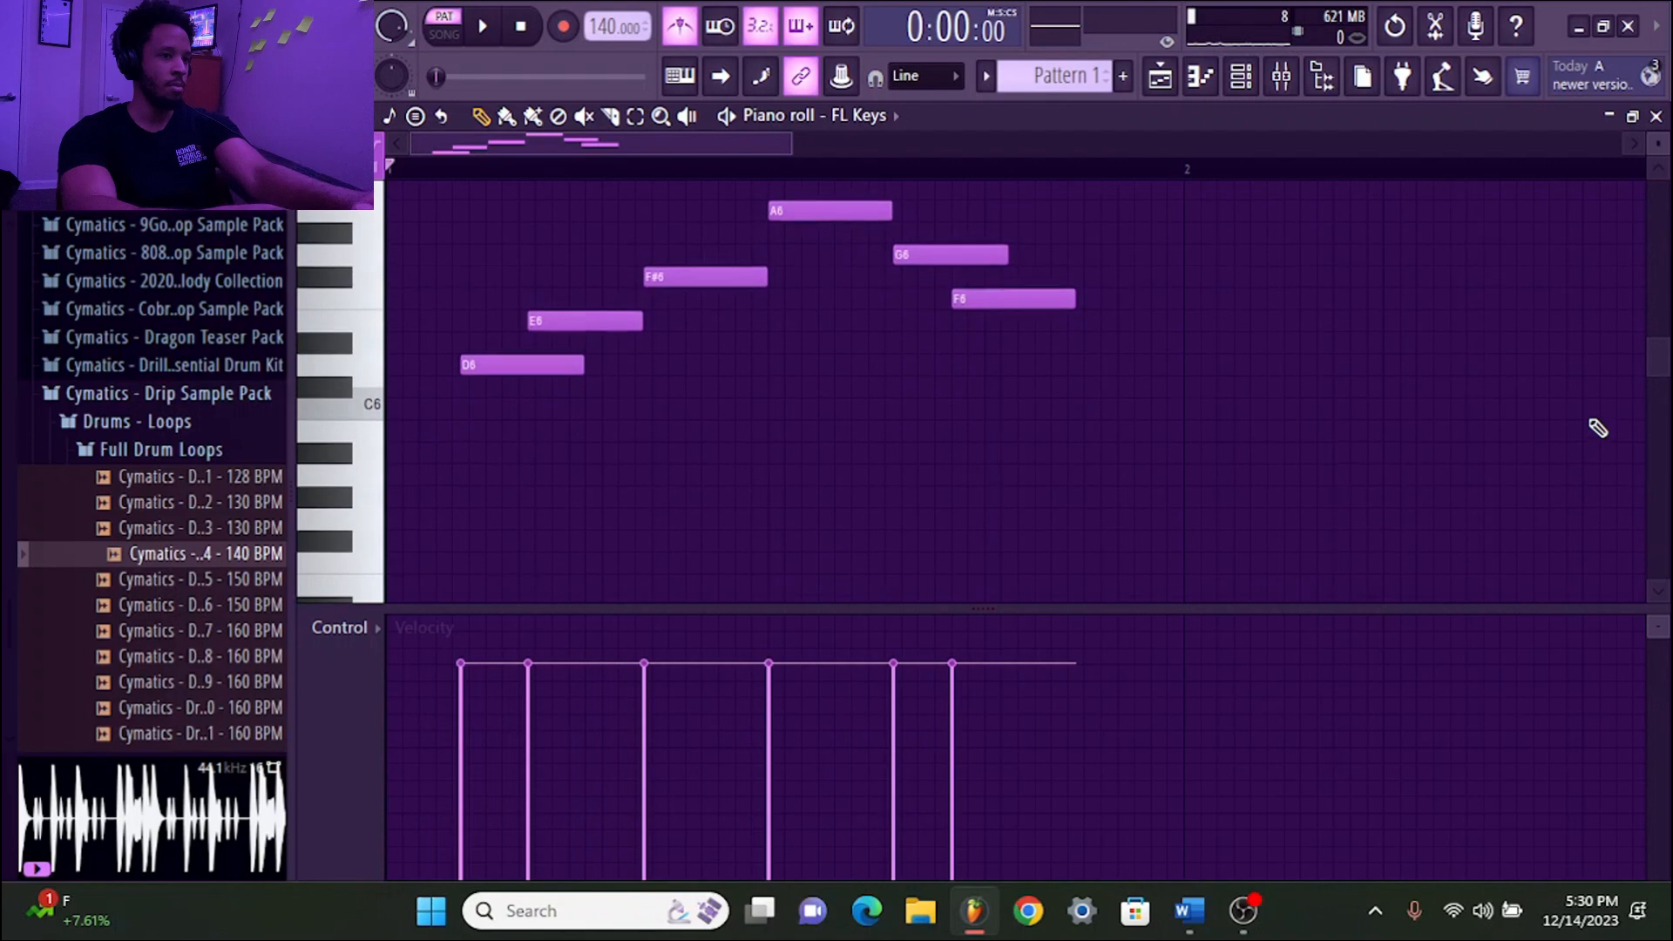
key("shift+Down")
key("shift+Down")
key("shift+Down")
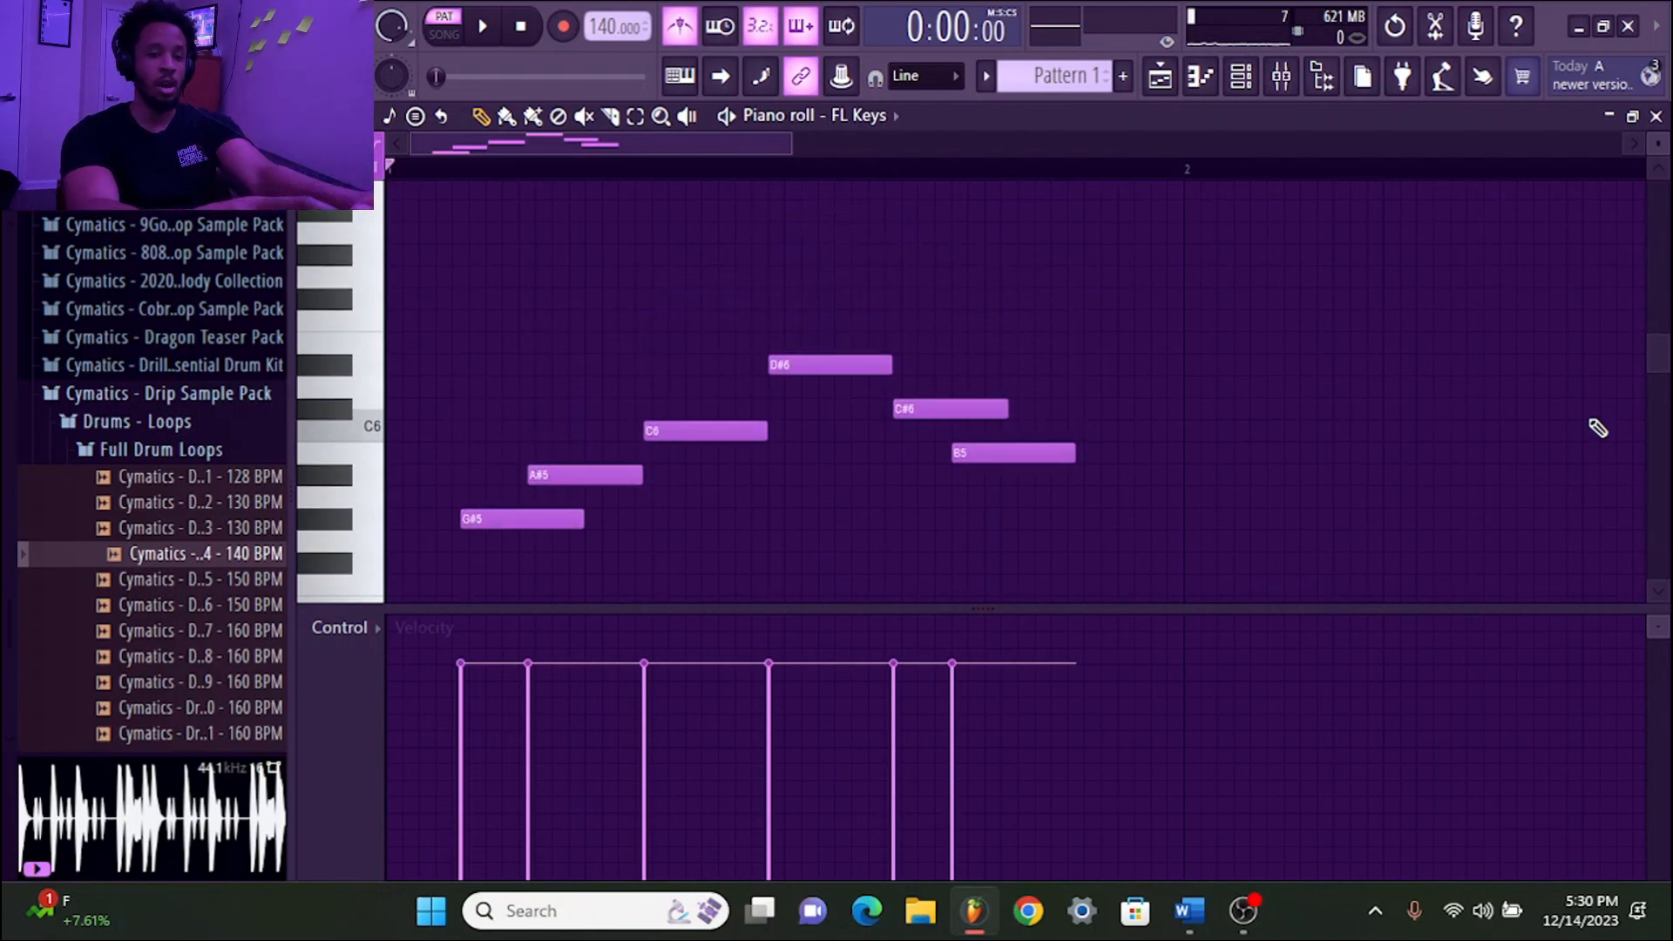
Shift the melody up and down by octaves, ending in its original octave, and nudge it to the start of bar 1
key("ctrl+Up")
key("ctrl+Down")
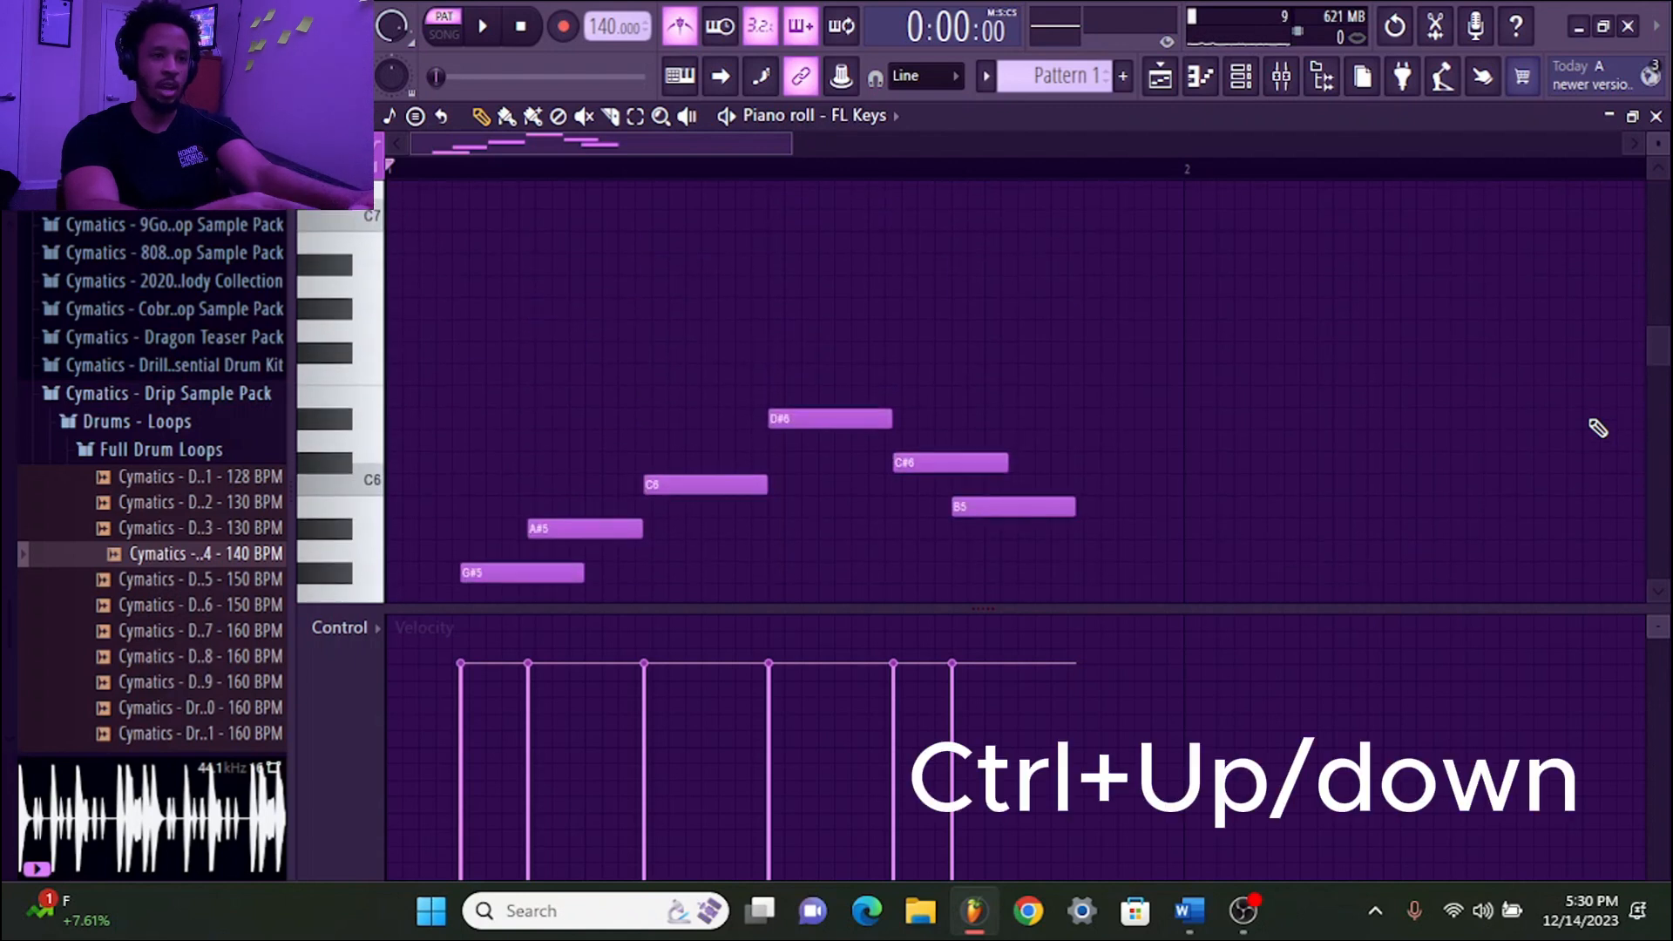
key("ctrl+Up")
key("ctrl+Up")
key("ctrl+Down")
key("ctrl+Down")
key("ctrl+Up")
key("ctrl+Down")
key("ctrl+Down")
key("ctrl+Up")
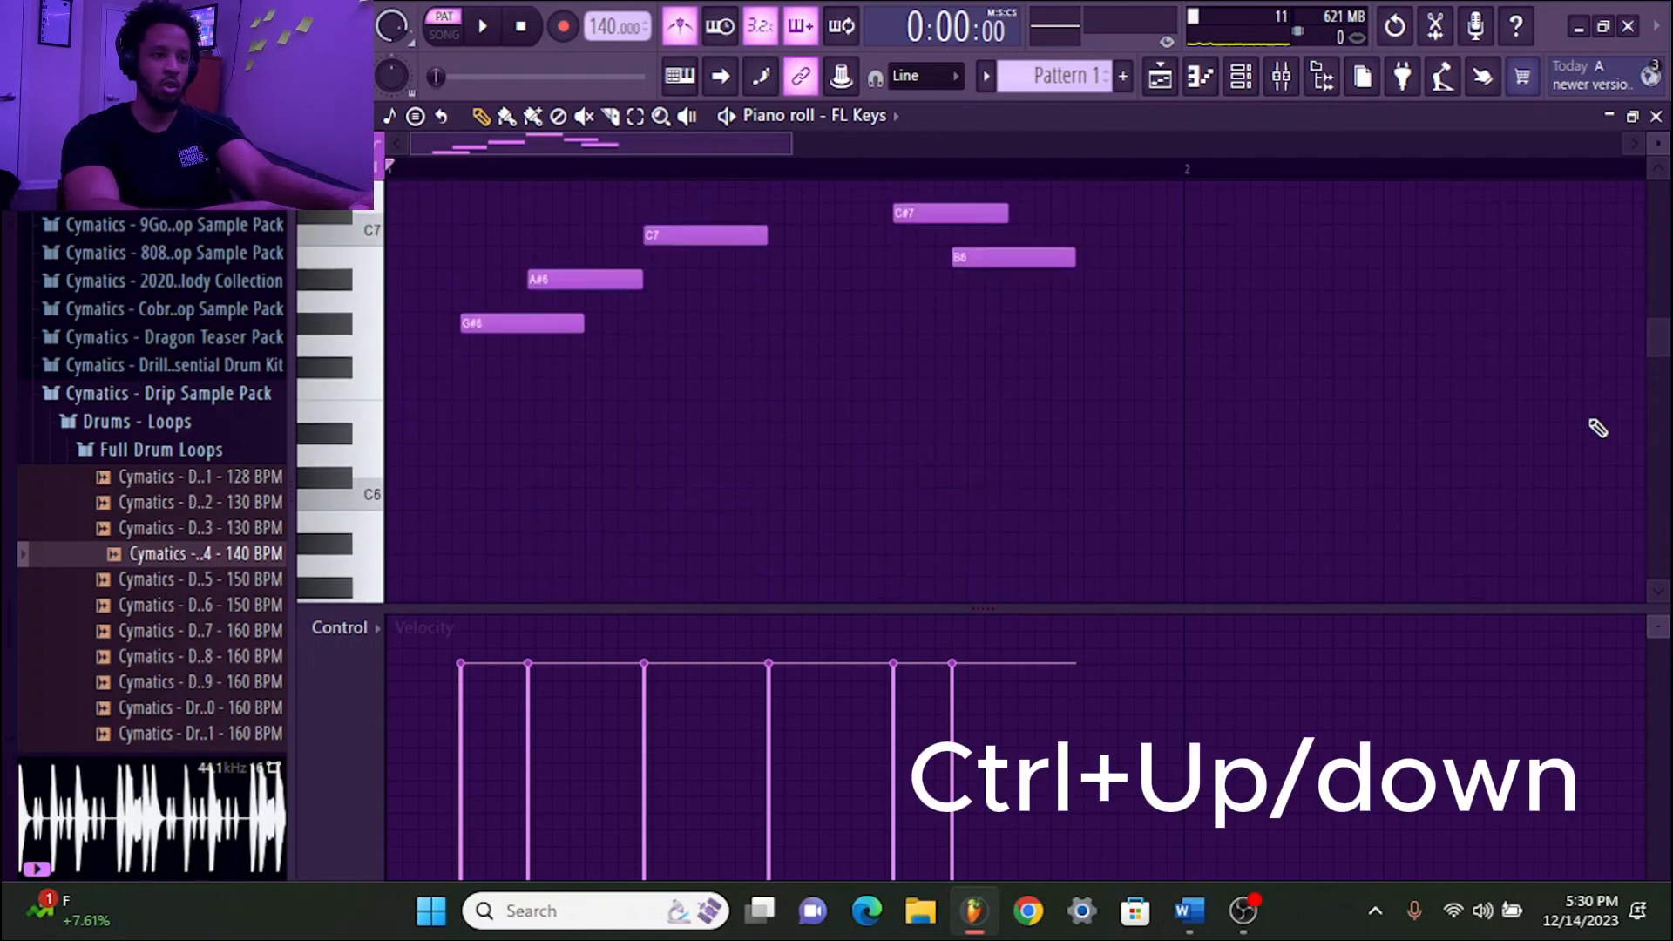
key("ctrl+Down")
key("ctrl+Up")
key("shift+Left")
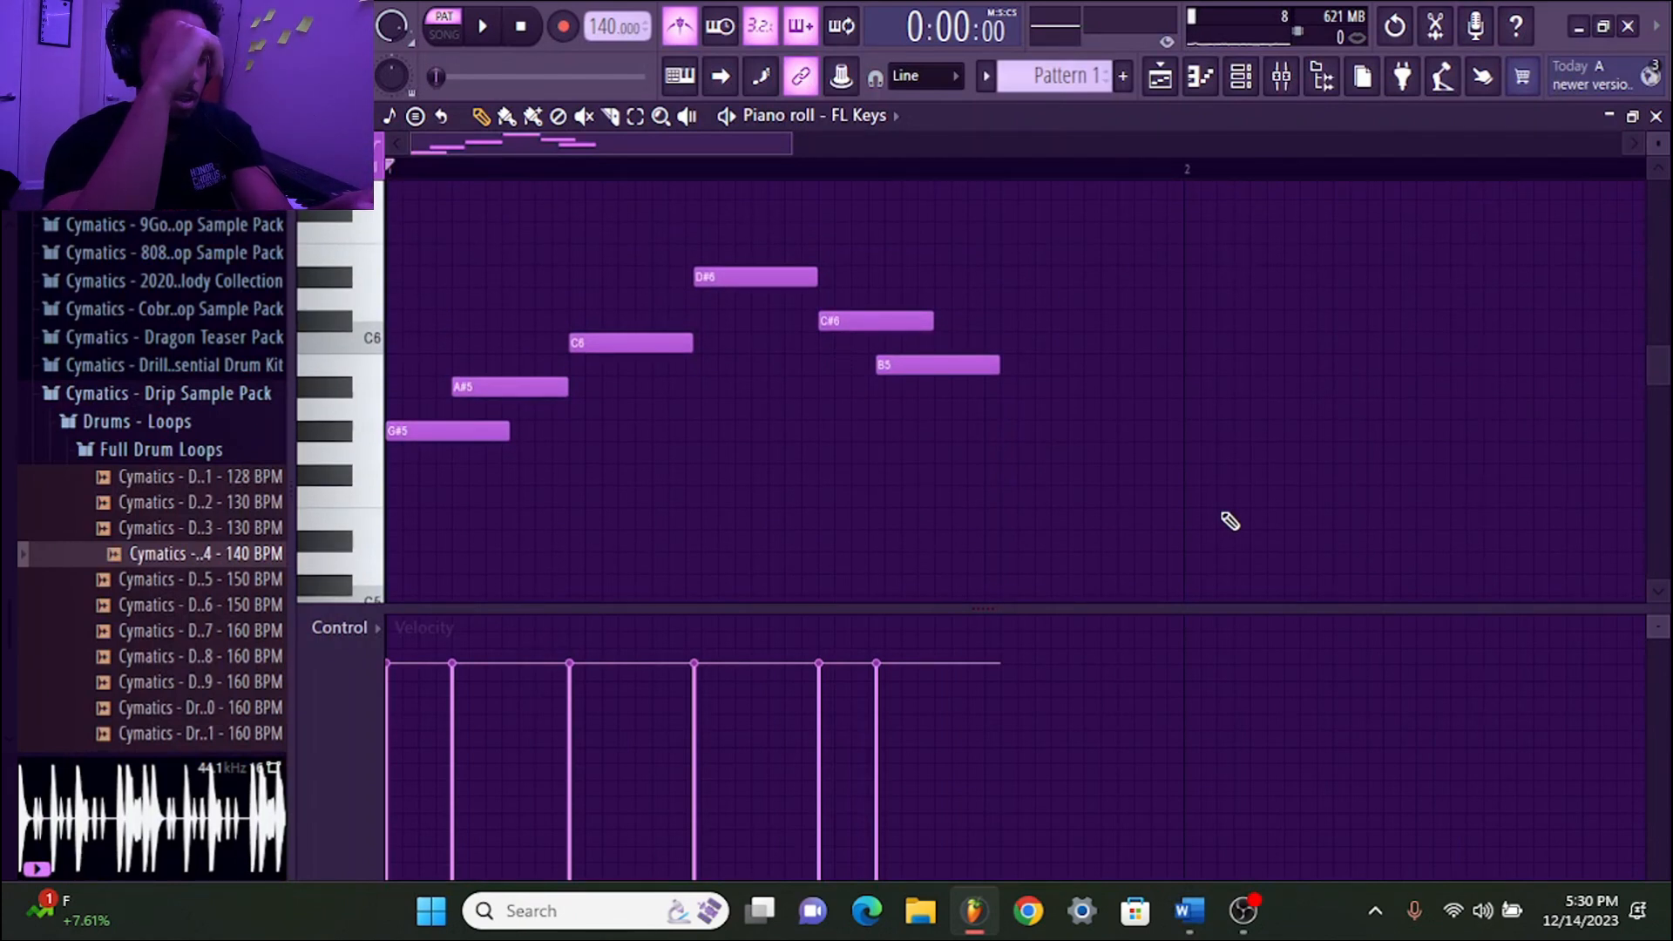
Preview the melody flipped horizontally and vertically with the score flipper, and close it without applying a flip
key("alt+y")
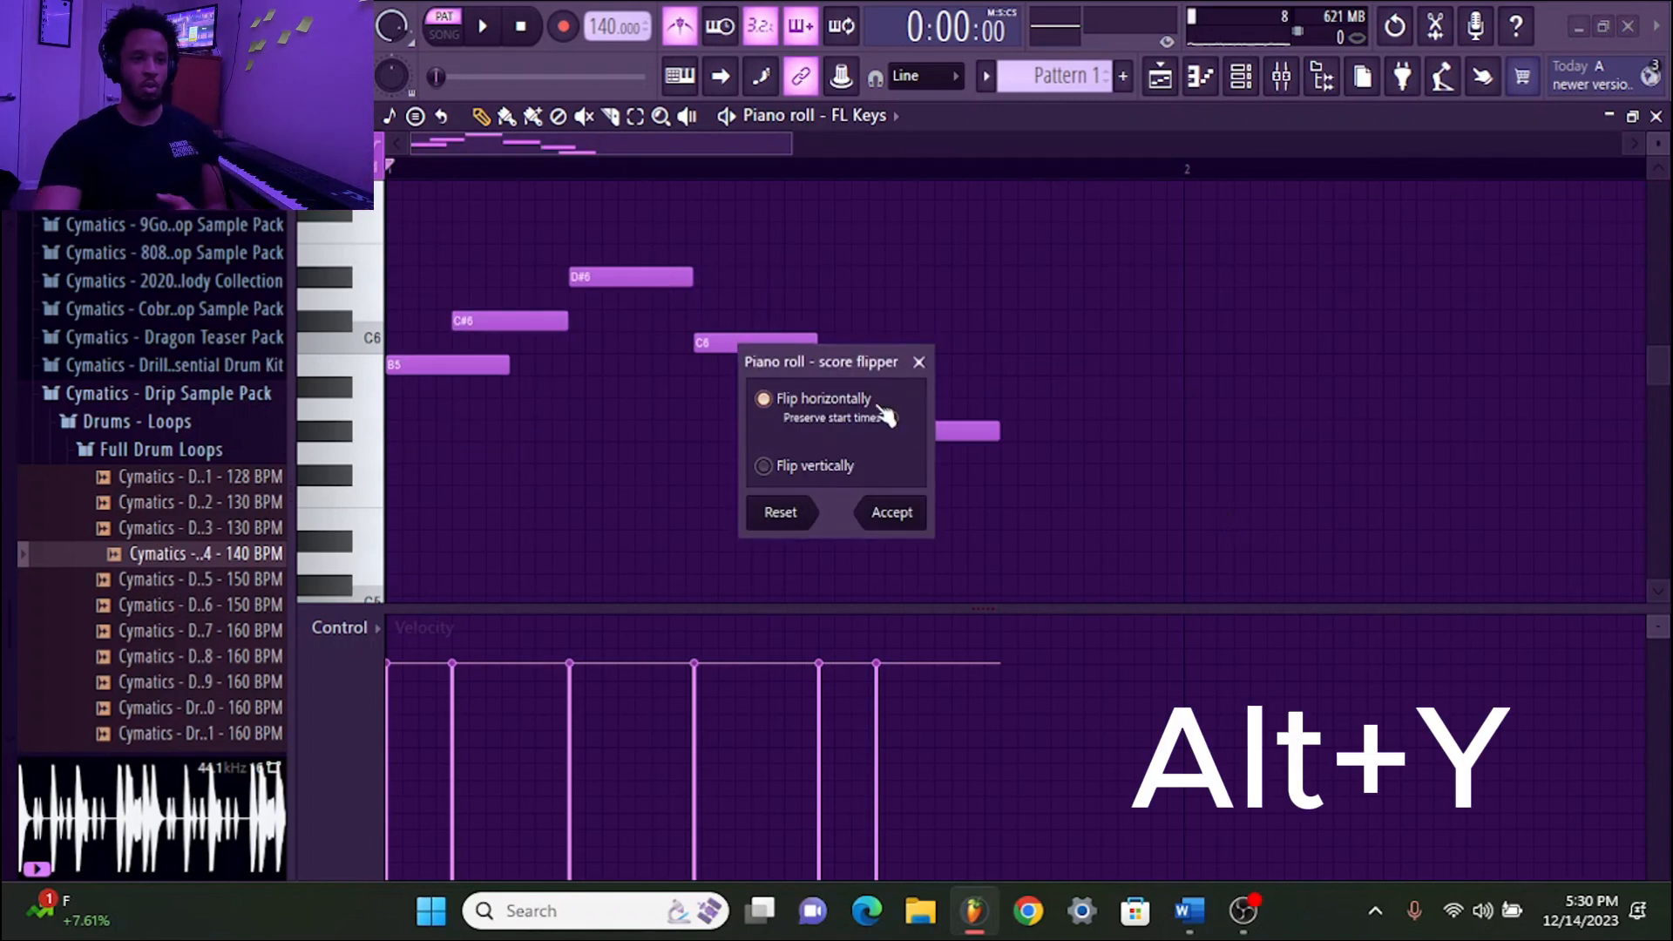
left_click(764, 401)
left_click(766, 468)
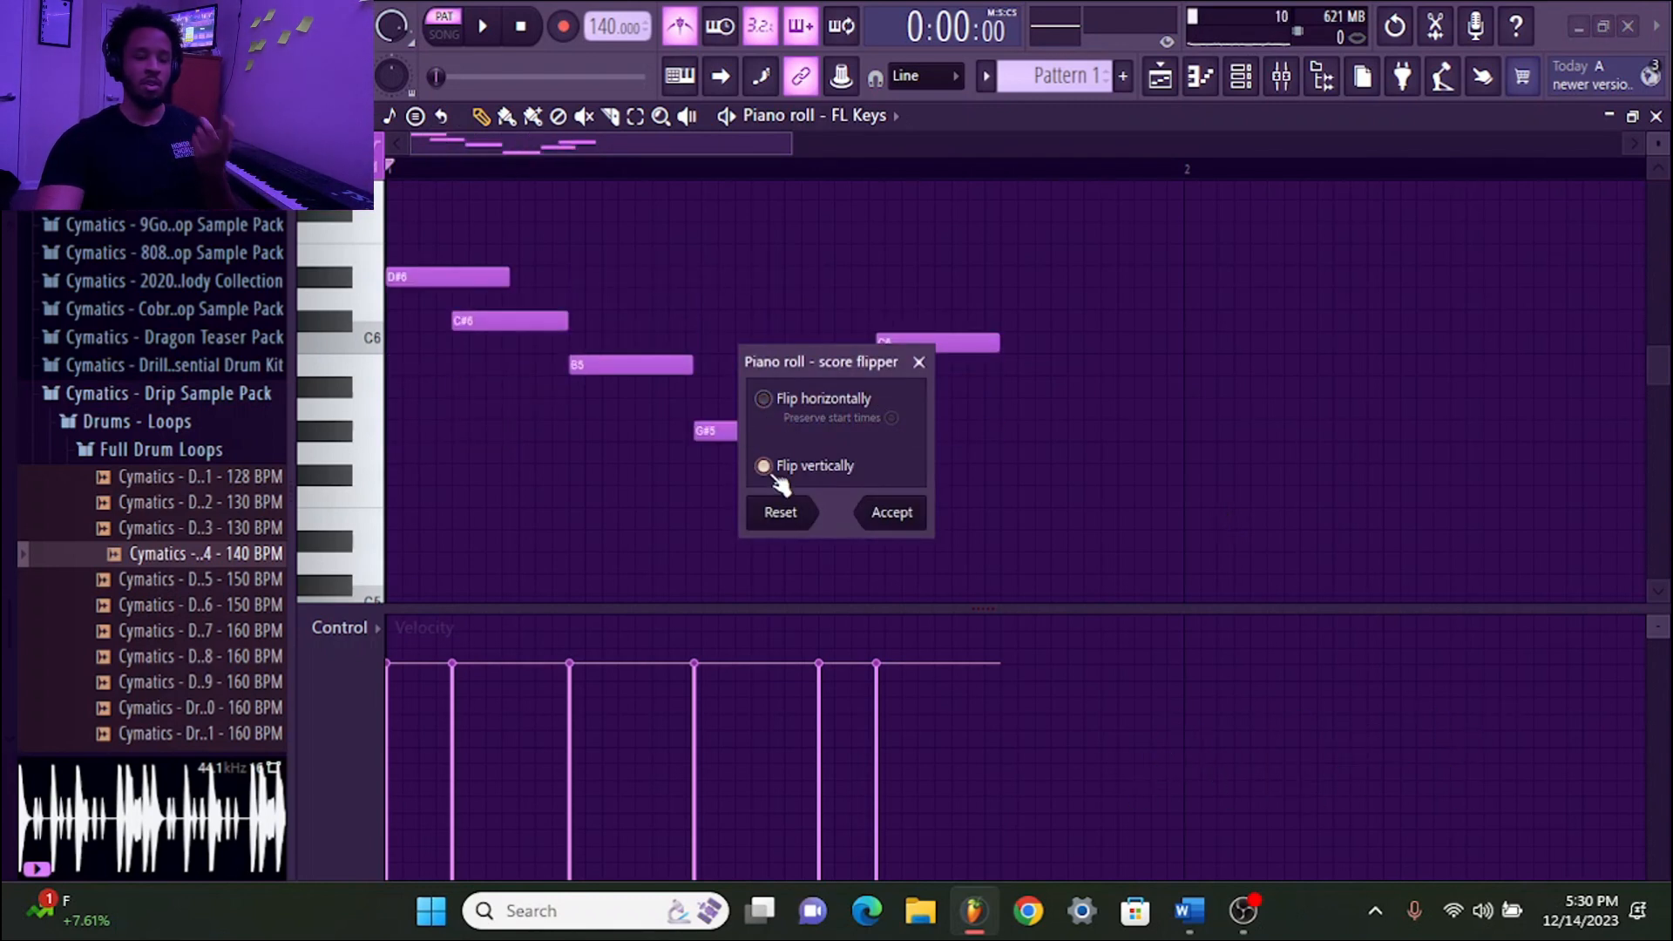
left_click(764, 466)
left_click(763, 398)
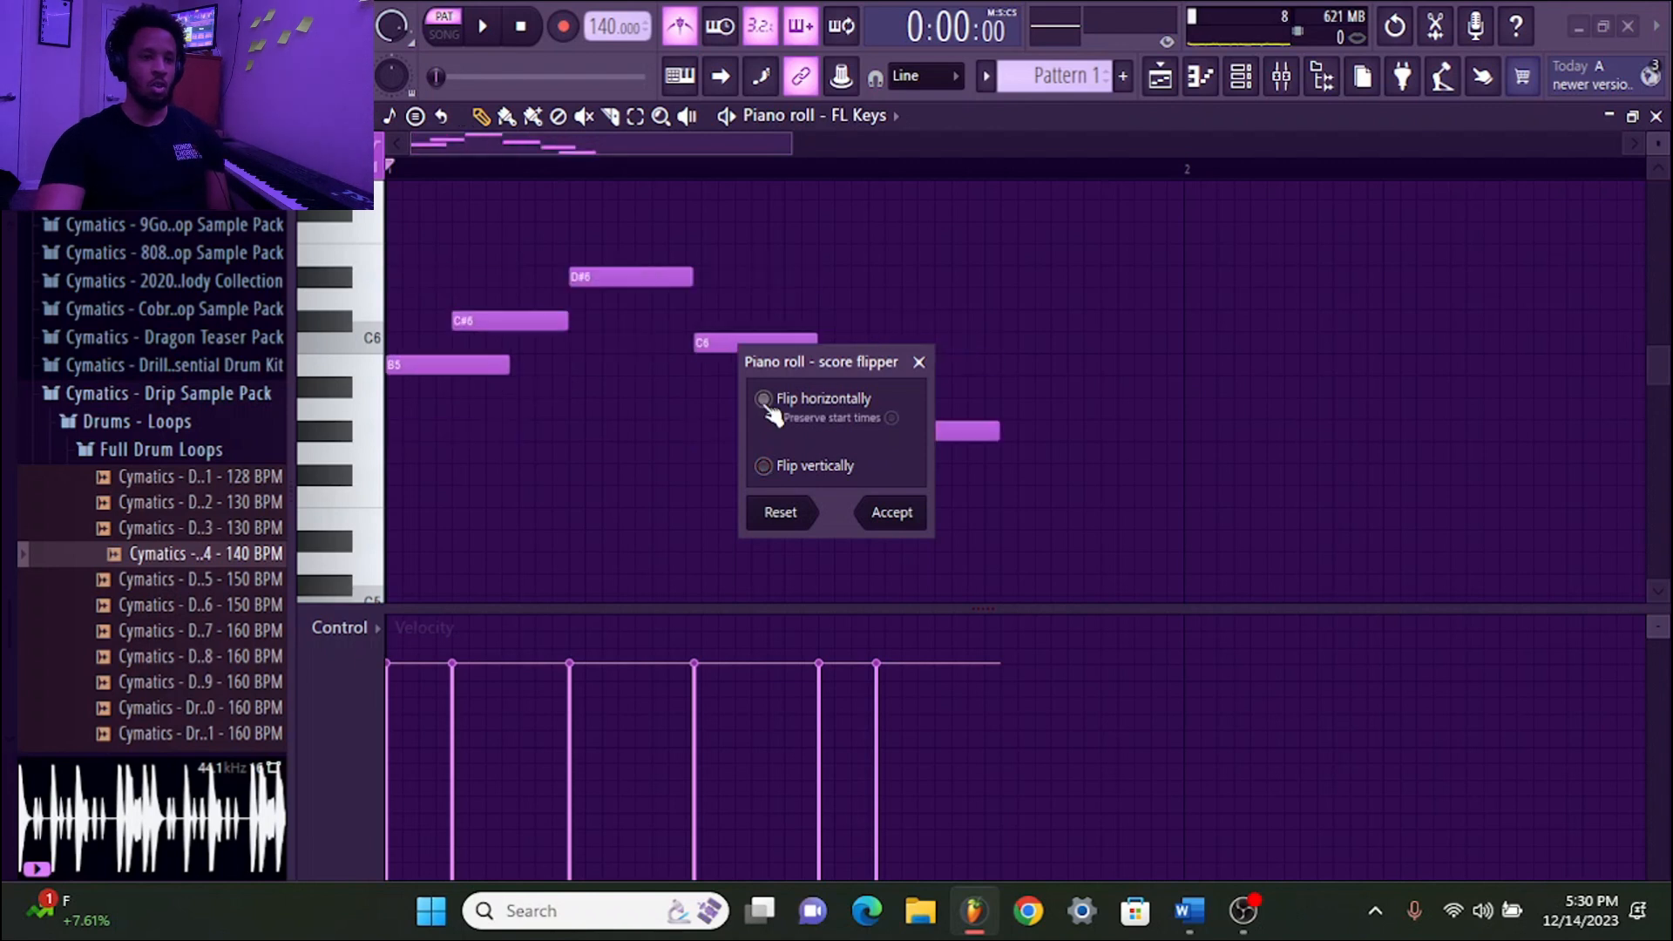
left_click(779, 479)
left_click(780, 480)
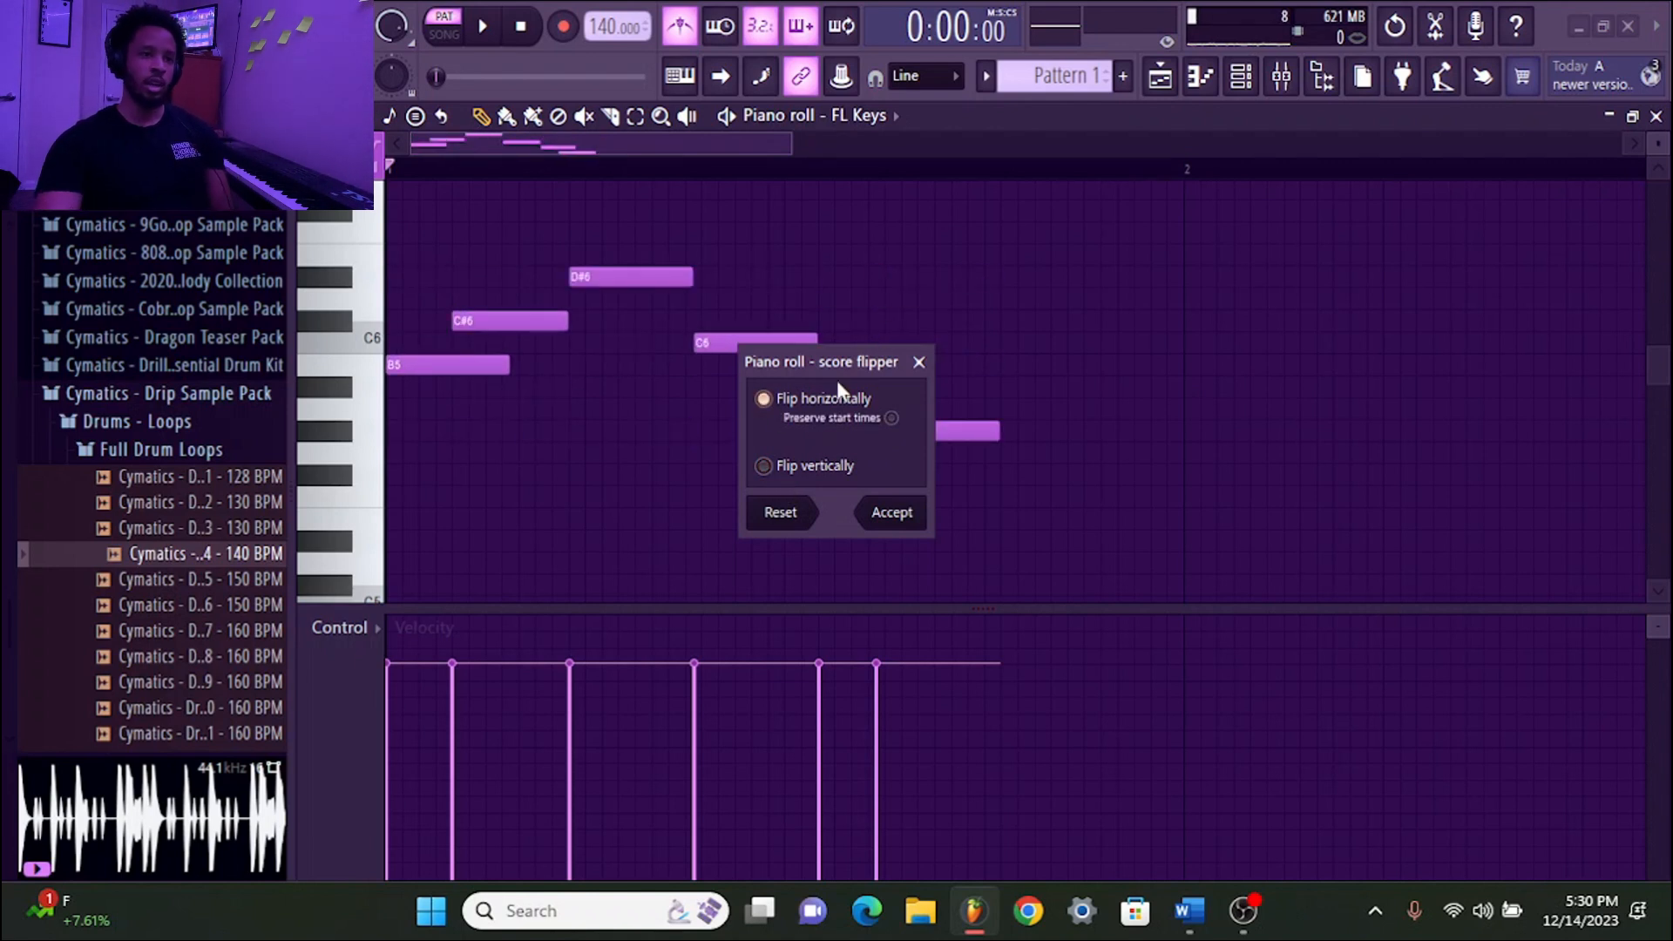
left_click(920, 361)
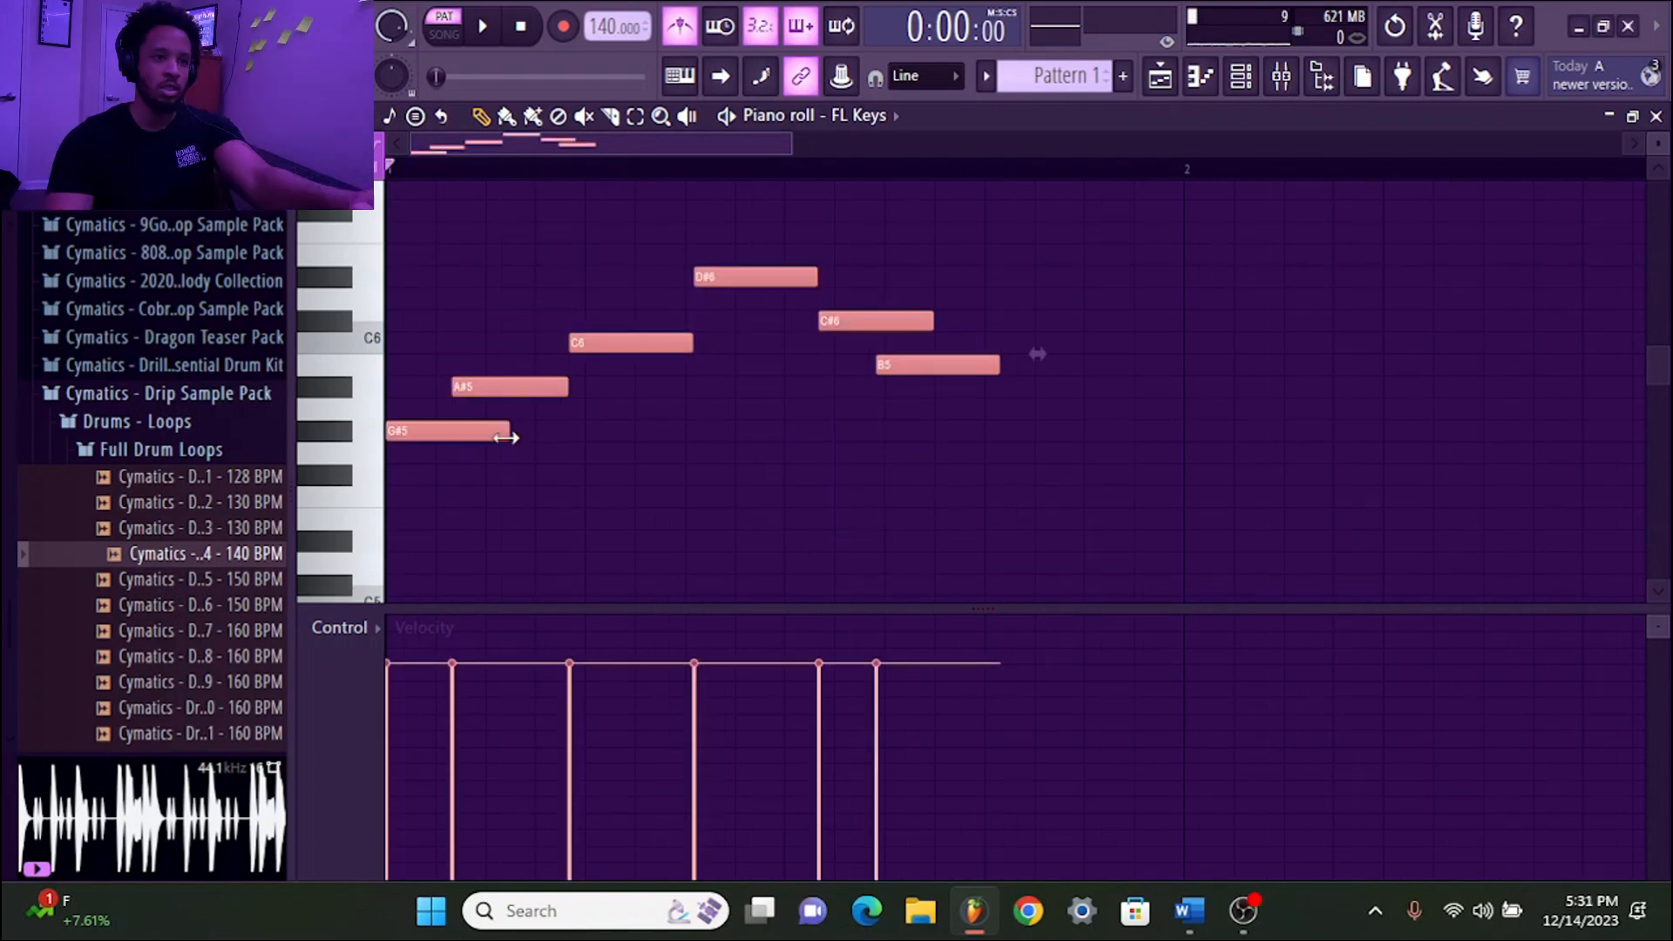
Lengthen all six melody notes together until the first one reaches bar 2
left_click_drag(506, 438, 1159, 435)
left_click(1217, 520)
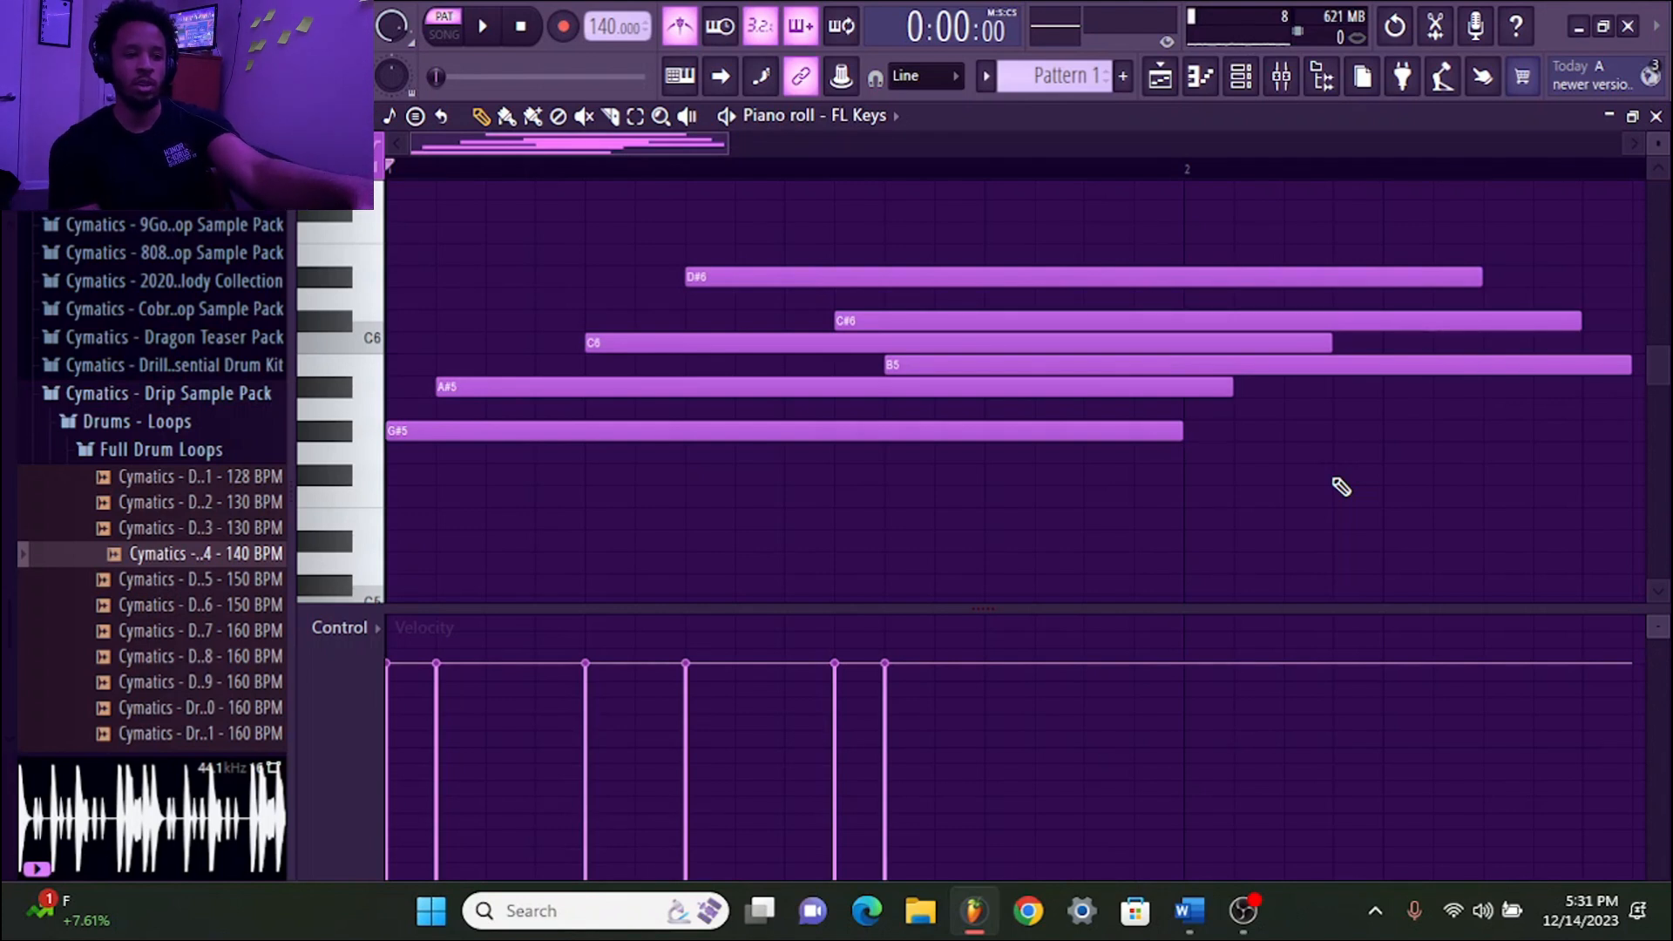
Discard the lengths of all six notes and apply quick legato so each note extends to the next one
key("shift+d")
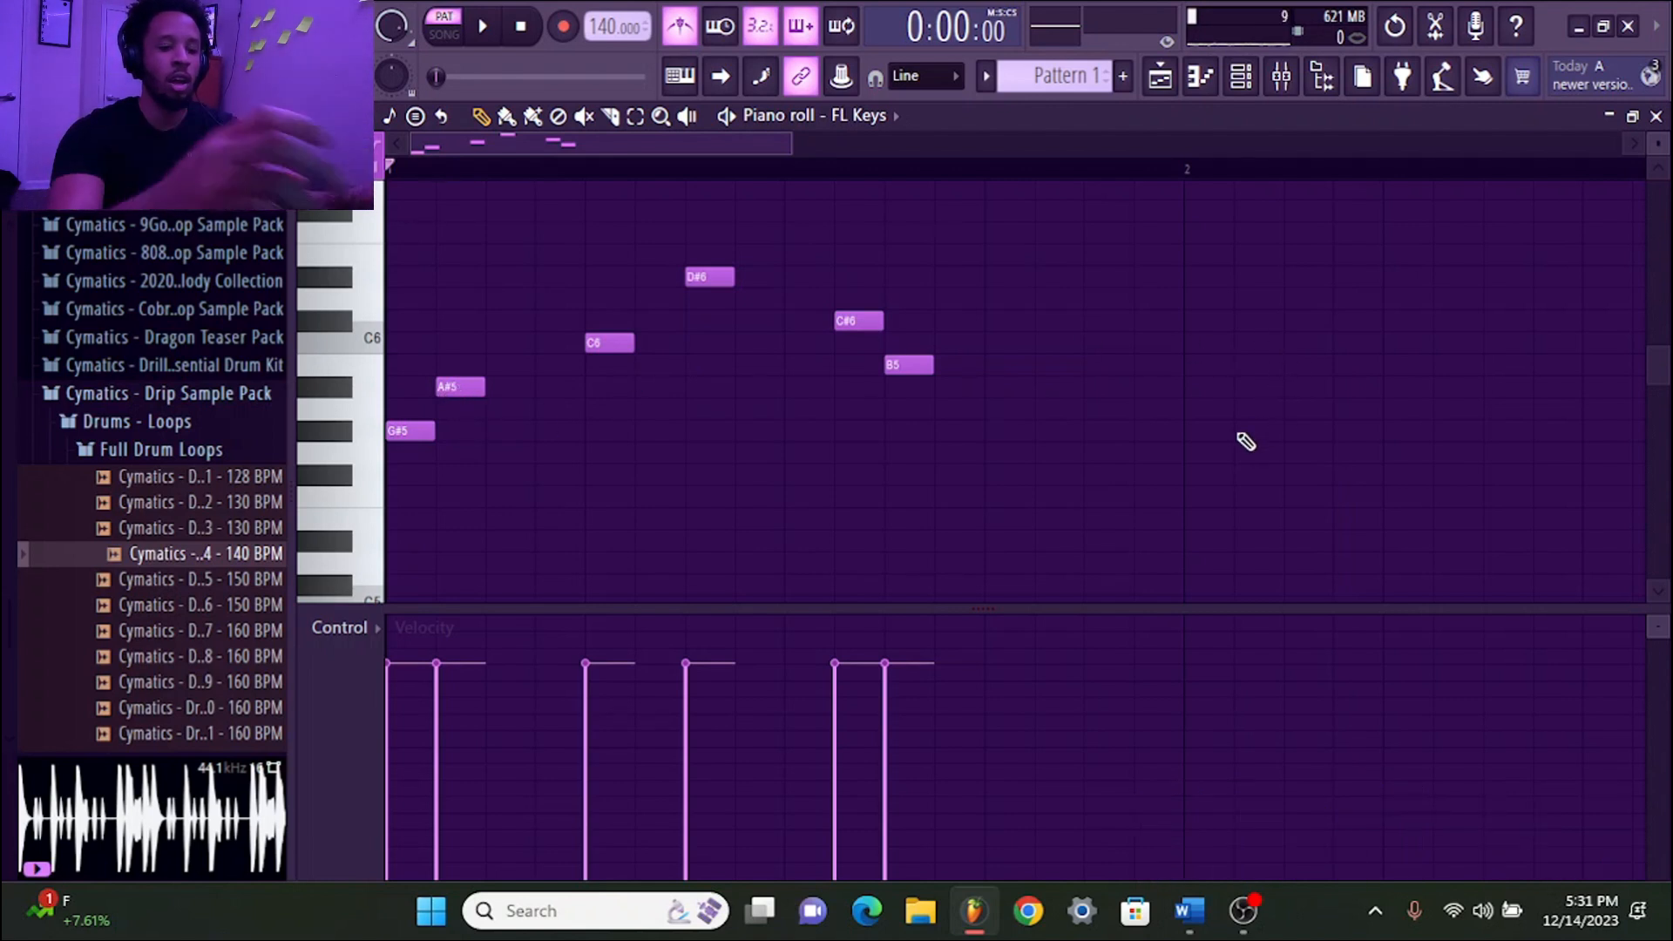
key("ctrl+l")
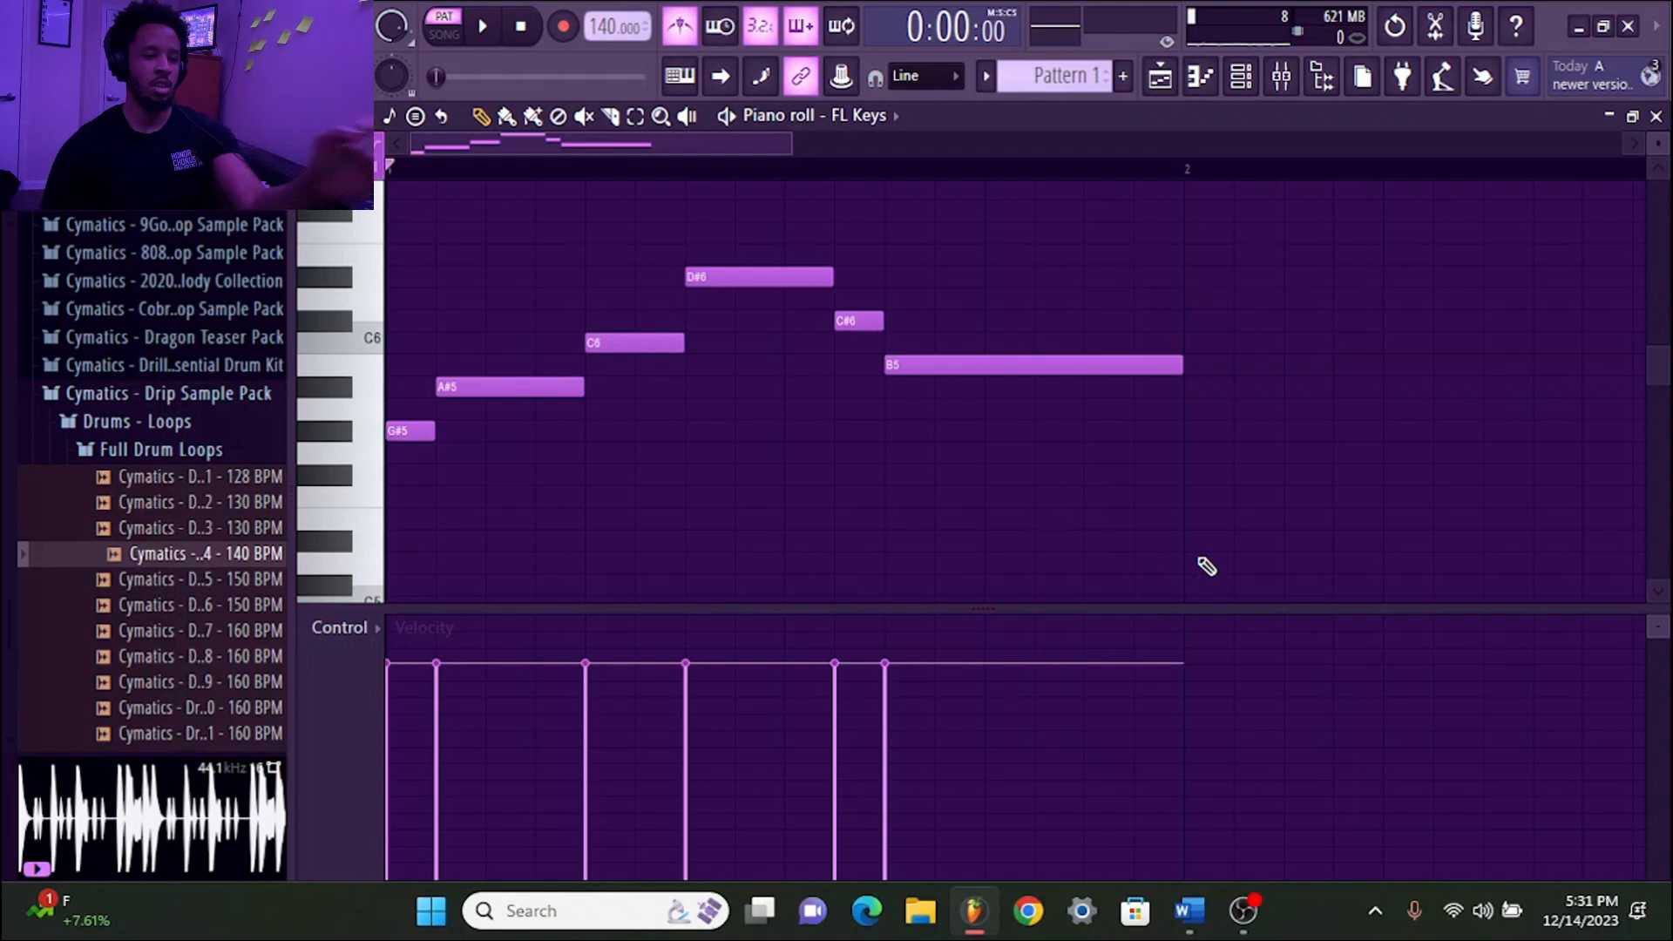
Preview the melody with the arpeggiator's Flip pattern, audition it with the range raised to 6, and lower the range to 5
key("alt+a")
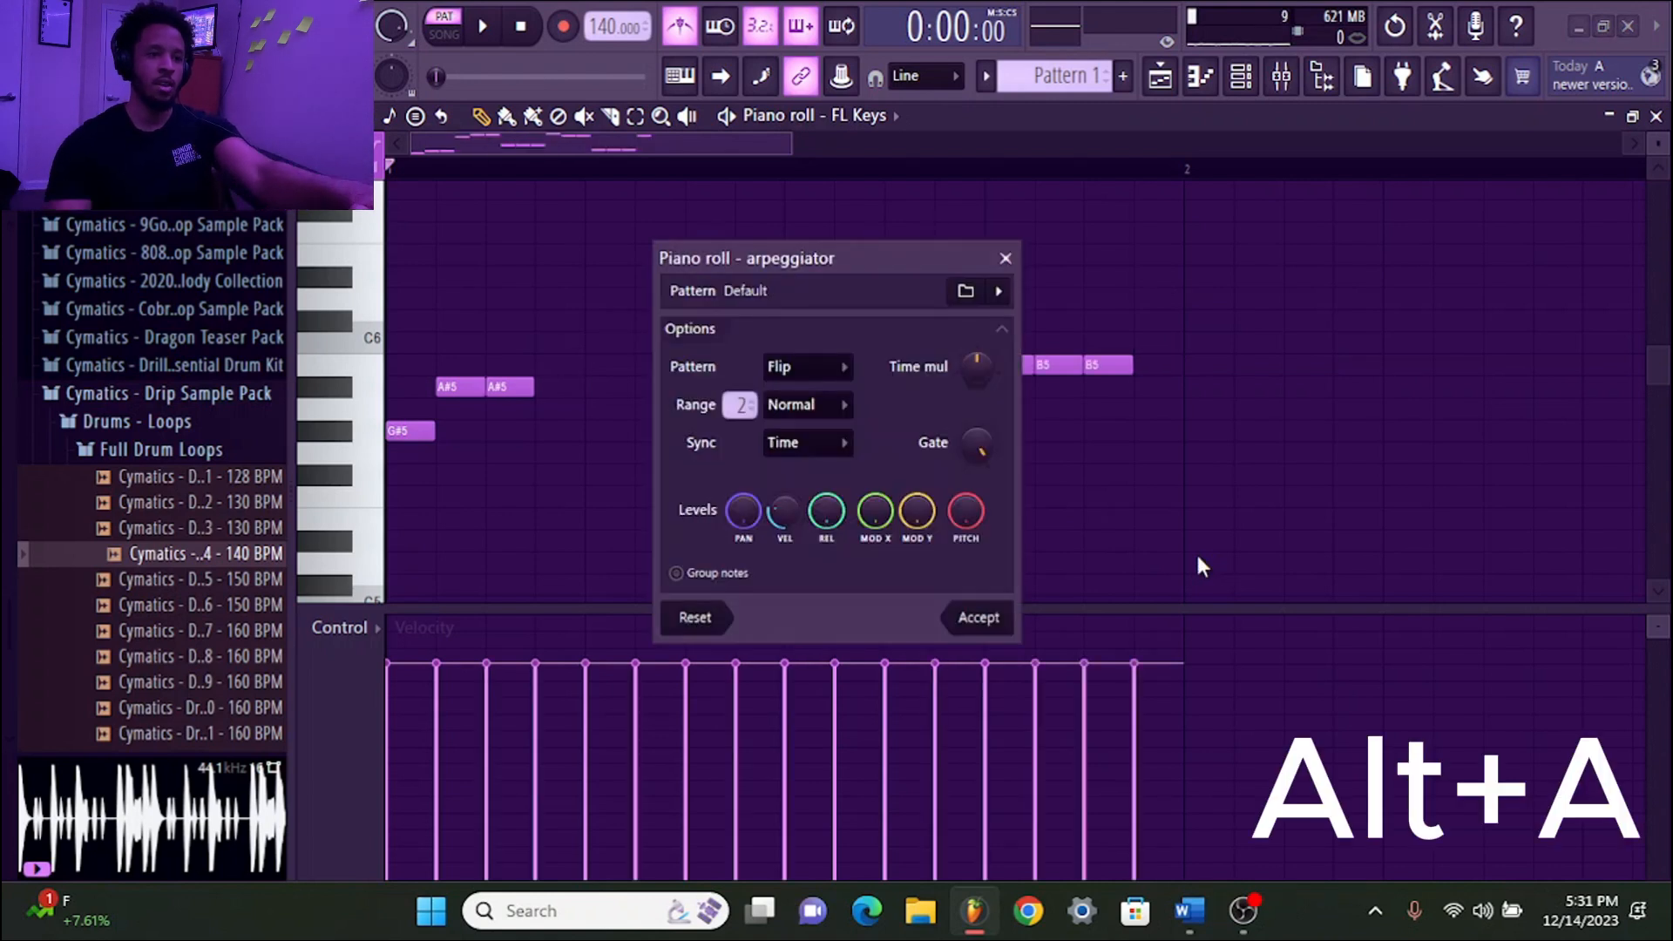
key("space")
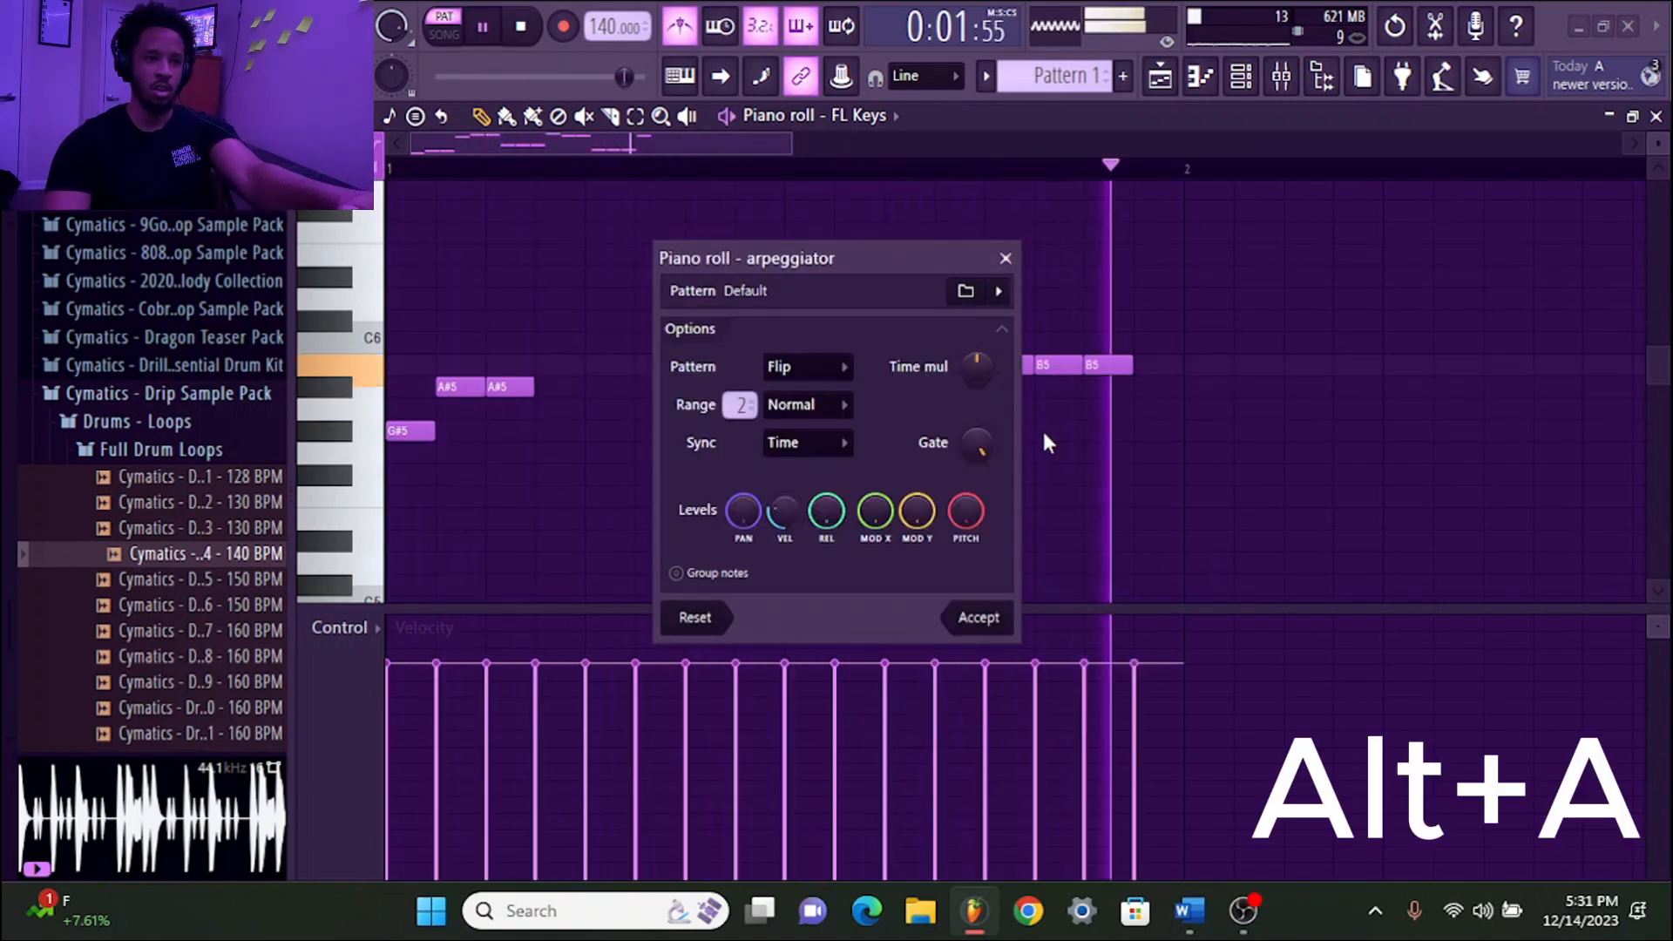
key("space")
scroll(736, 407, "up", 4)
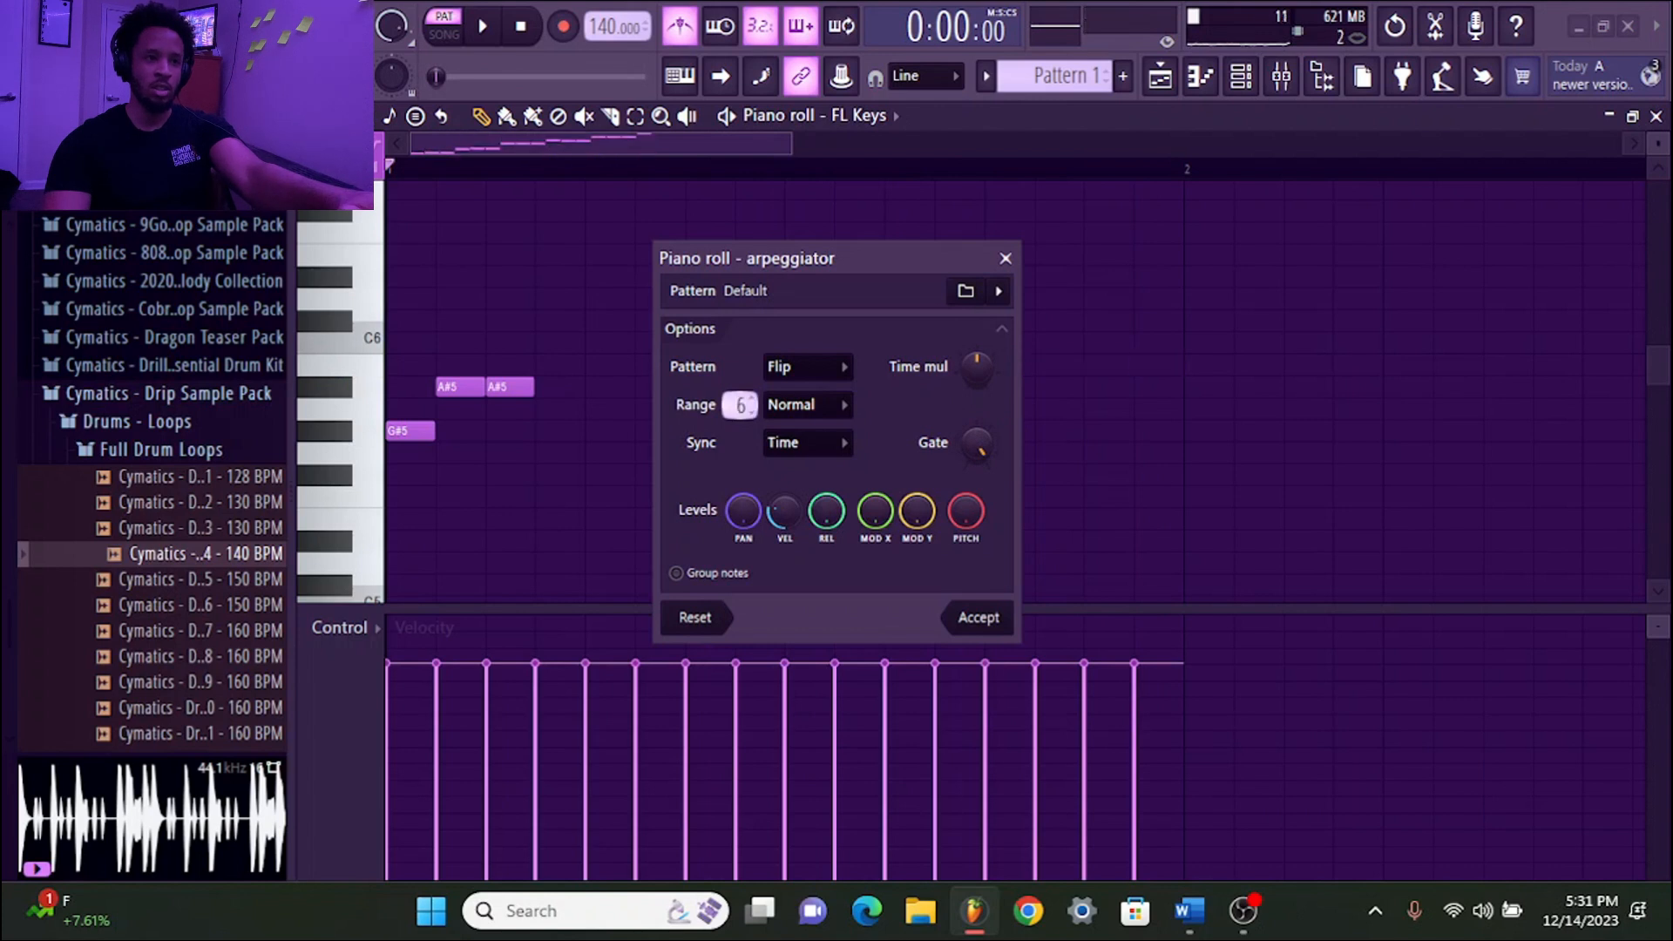
key("space")
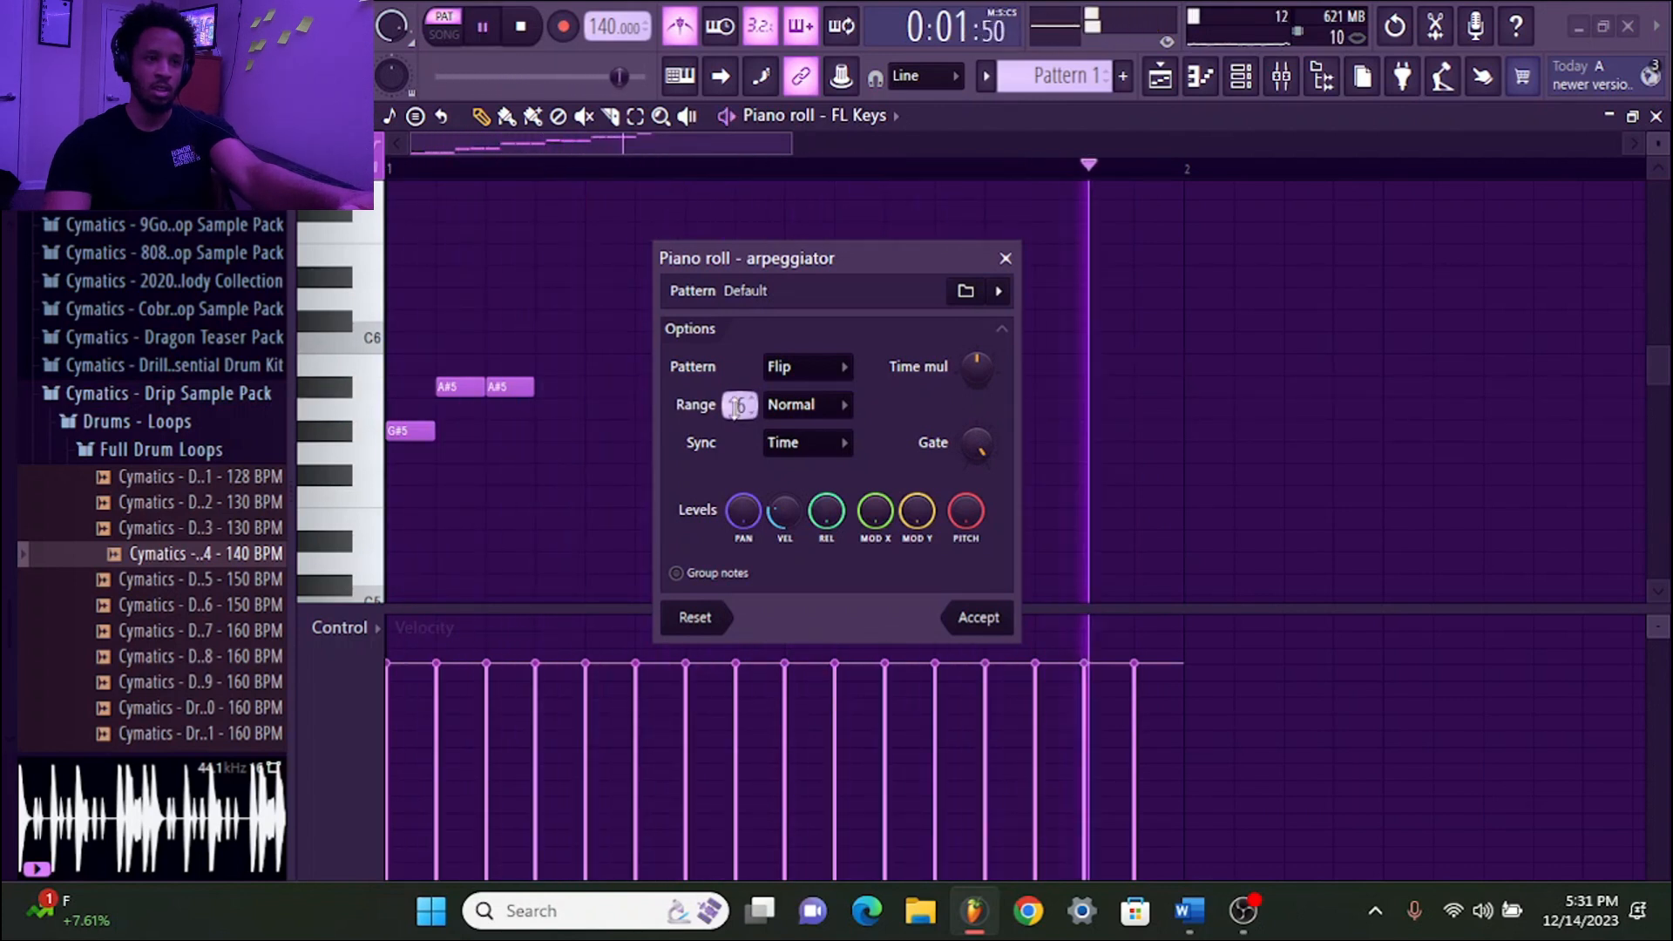
scroll(737, 407, "down", 11)
key("space")
Switch the arpeggiator pattern to Alternate, audition it, and close the arpeggiator without applying it
left_click(810, 368)
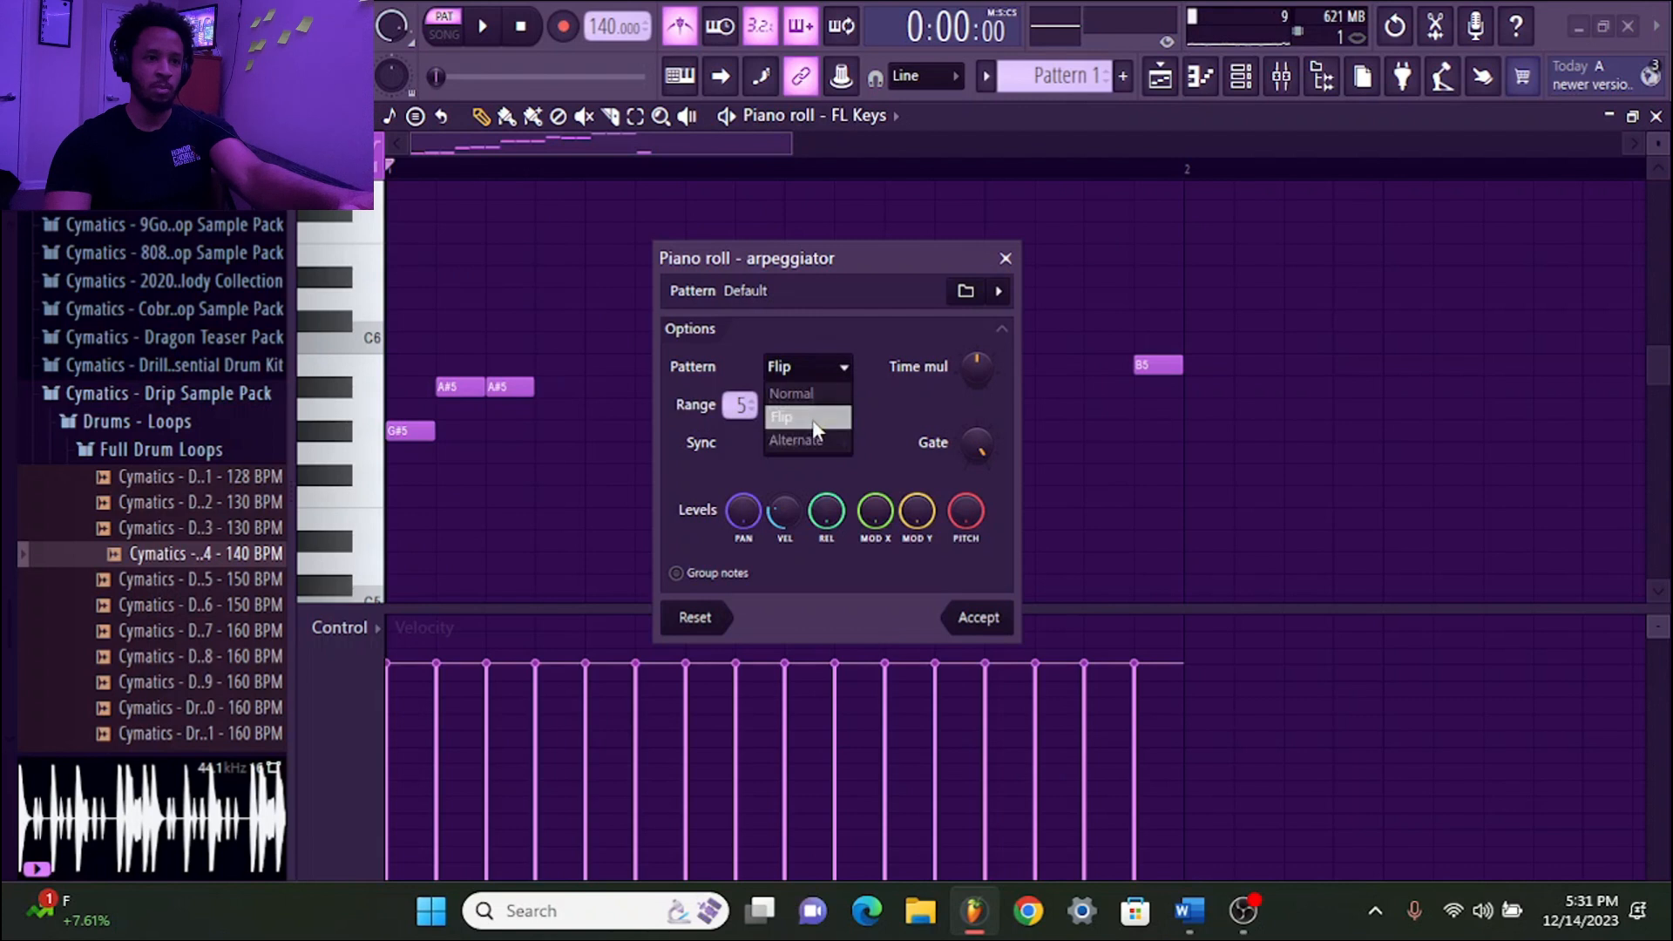
left_click(812, 420)
key("space")
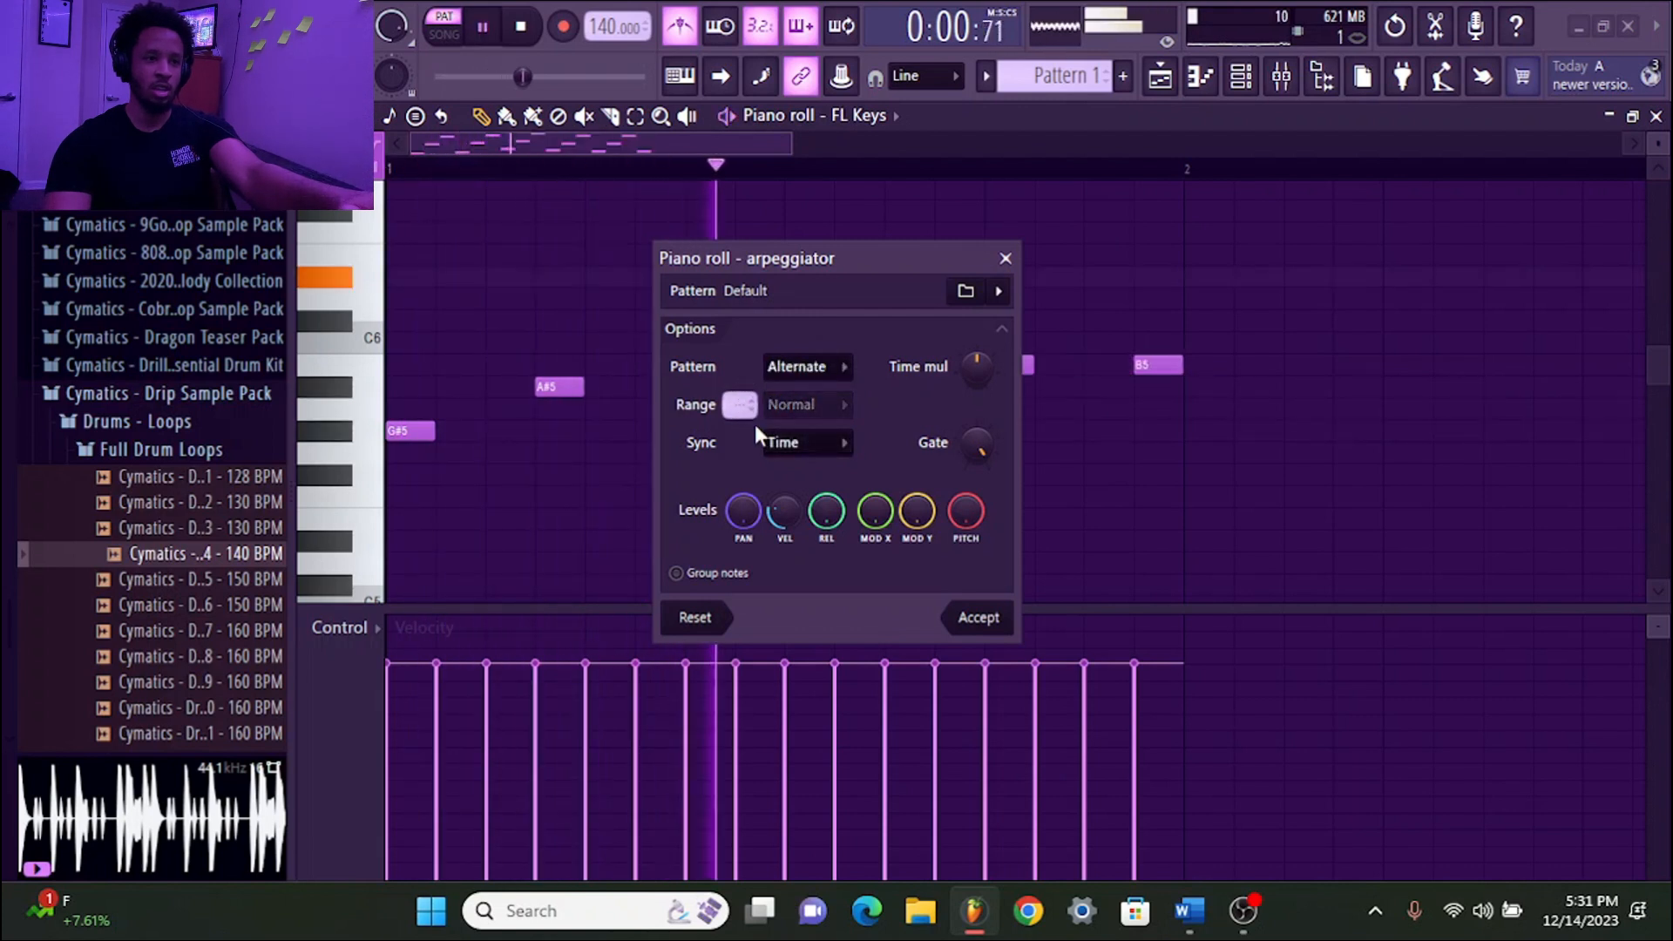
key("space")
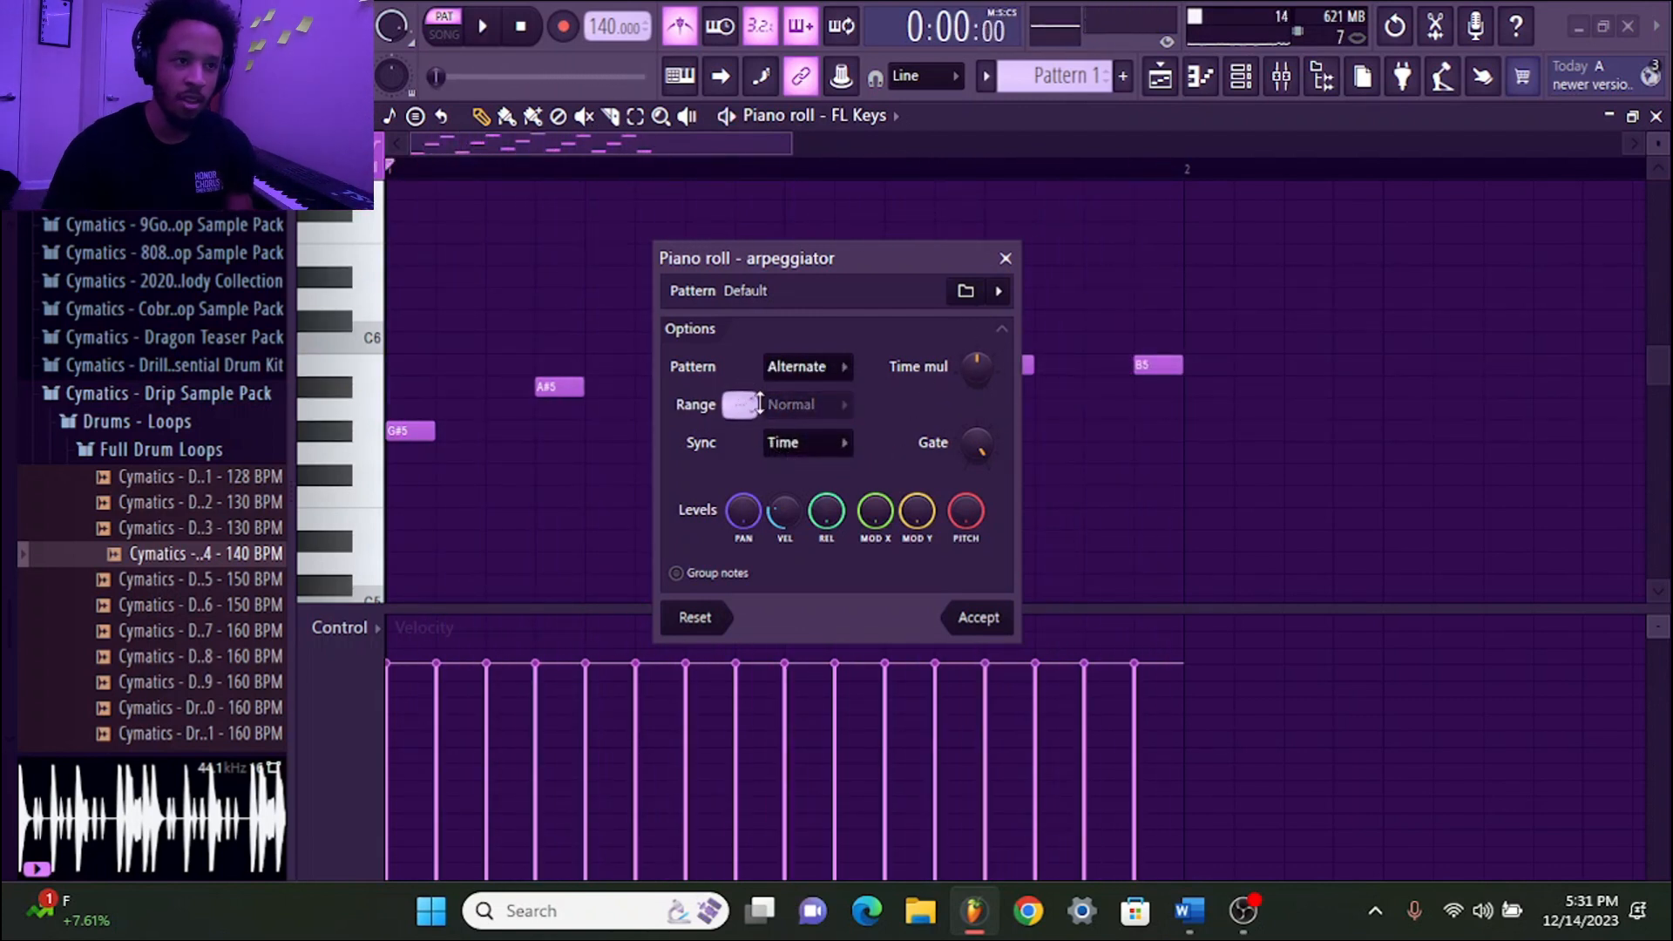
left_click(796, 412)
left_click(748, 403)
scroll(748, 402, "up", 2)
scroll(748, 403, "down", 1)
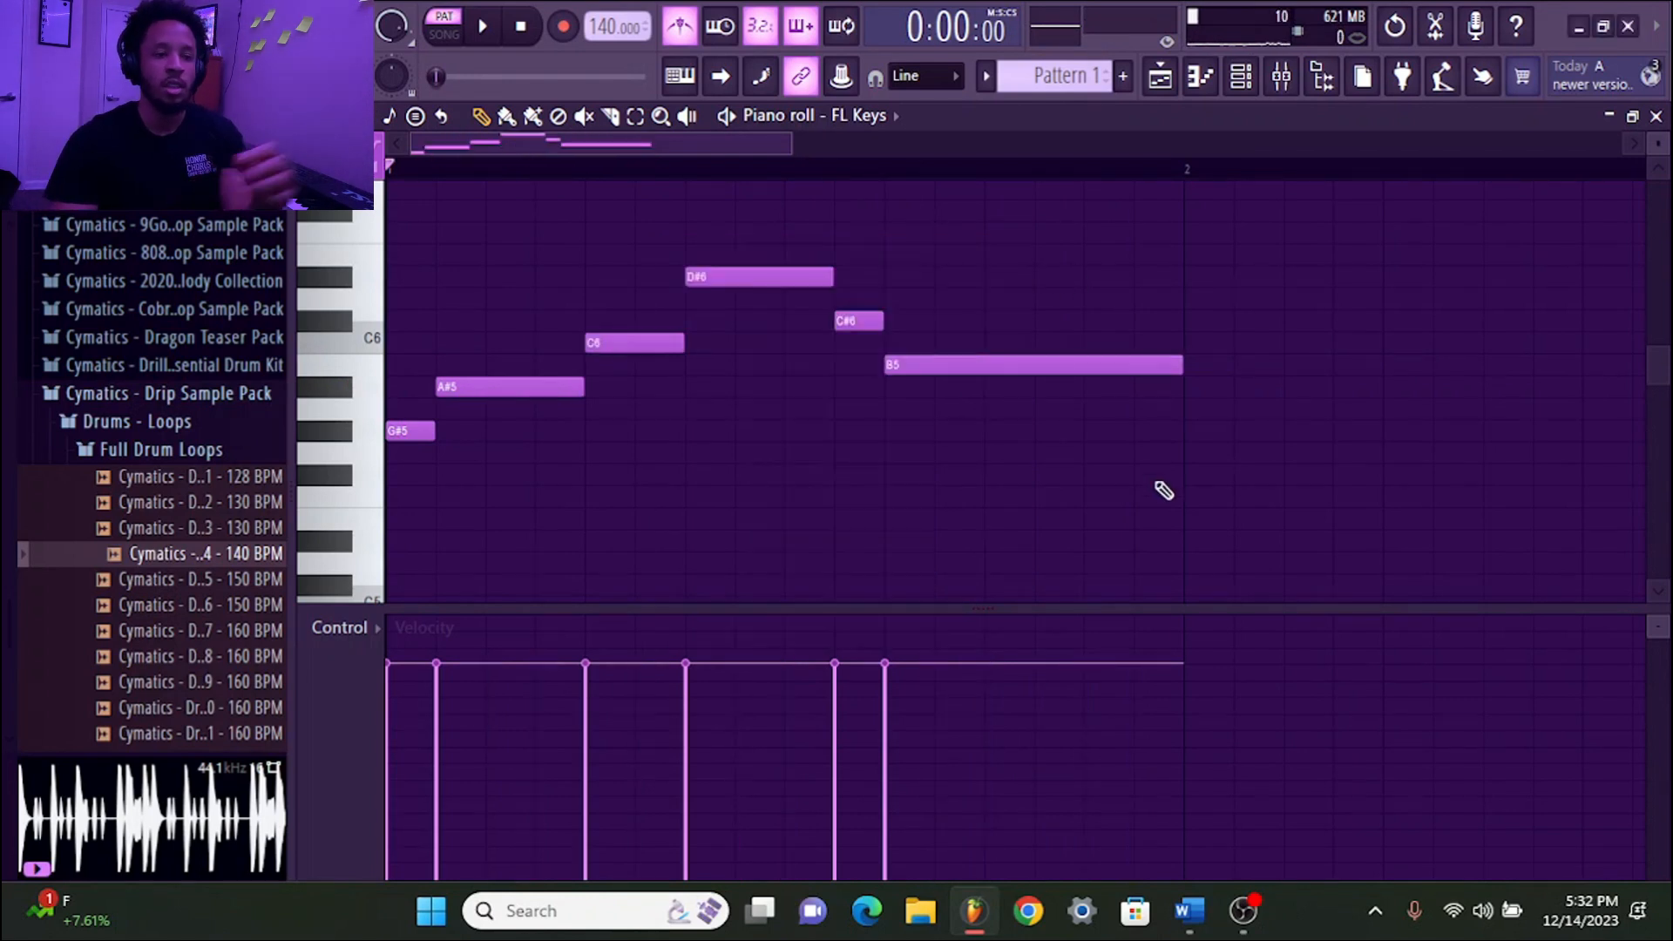
Delete all notes from the FL Keys piano roll
key("ctrl+a")
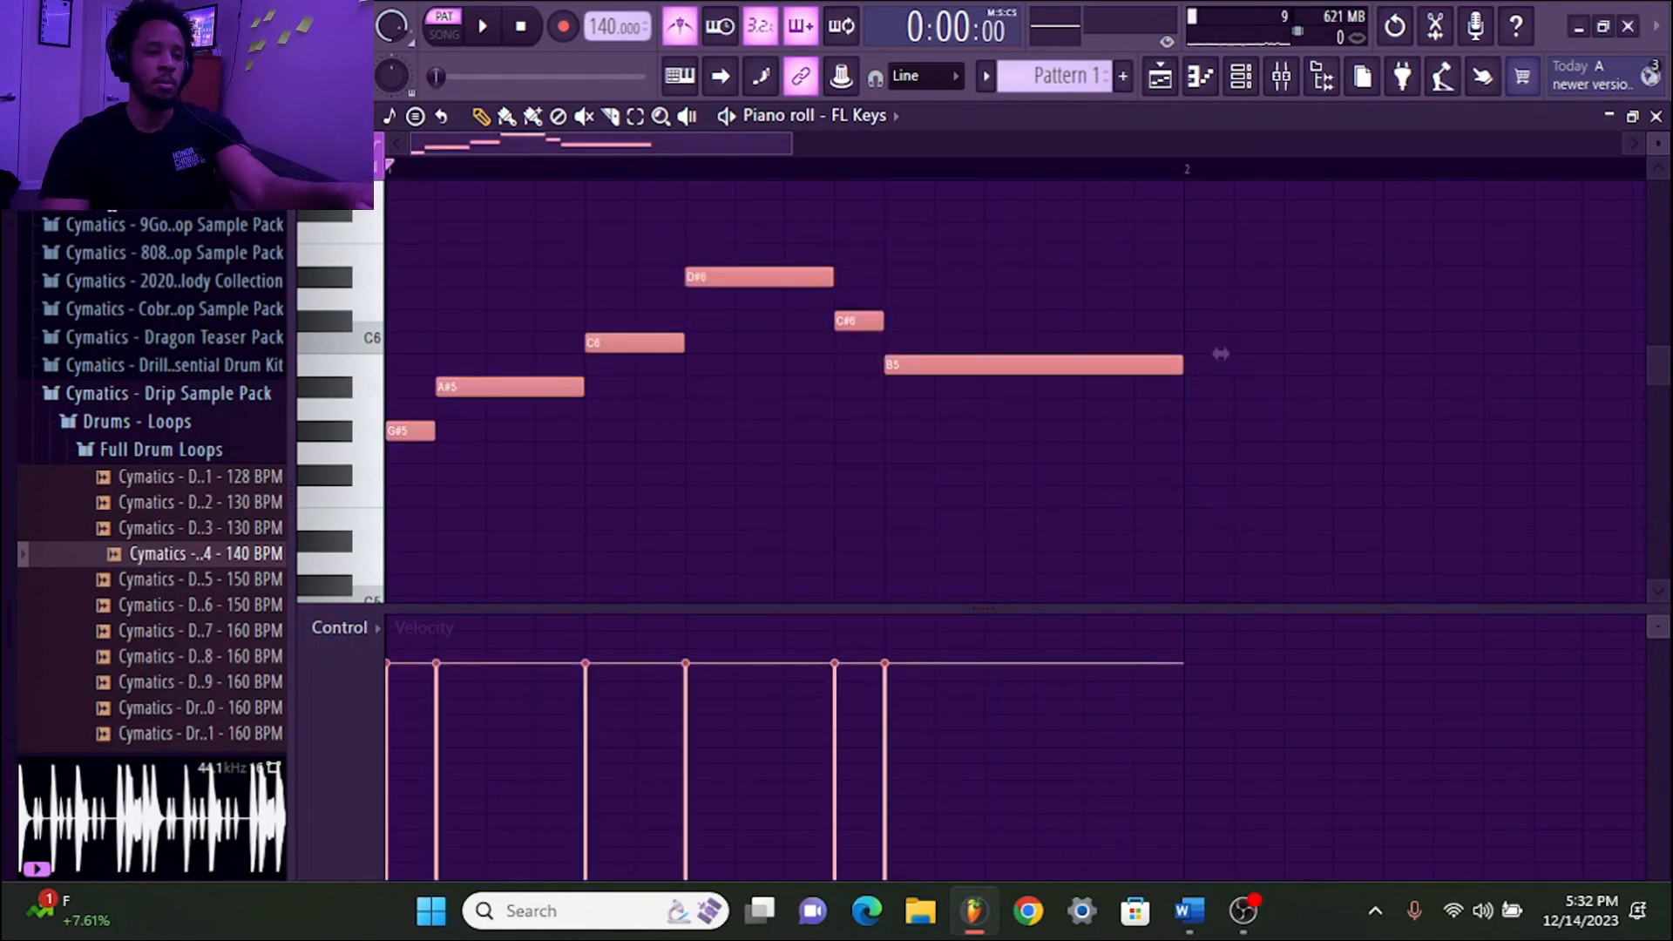
key("Delete")
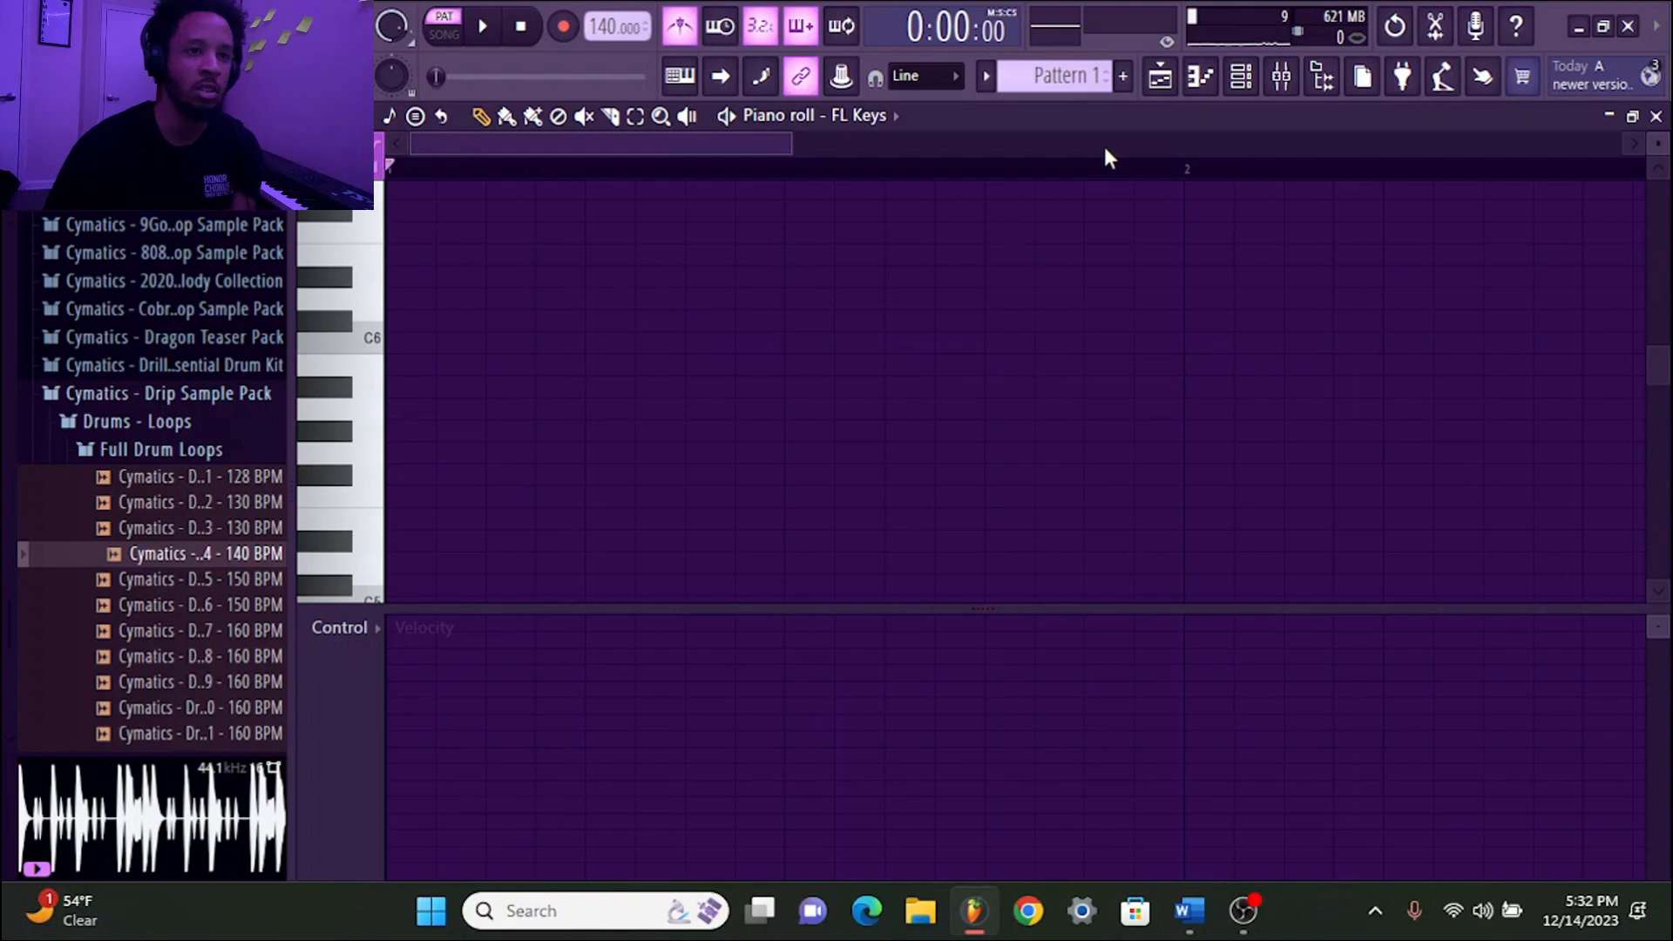
Add the [PARDON MY EGO] - 808 sample as a new channel and open its piano roll
left_click(1281, 76)
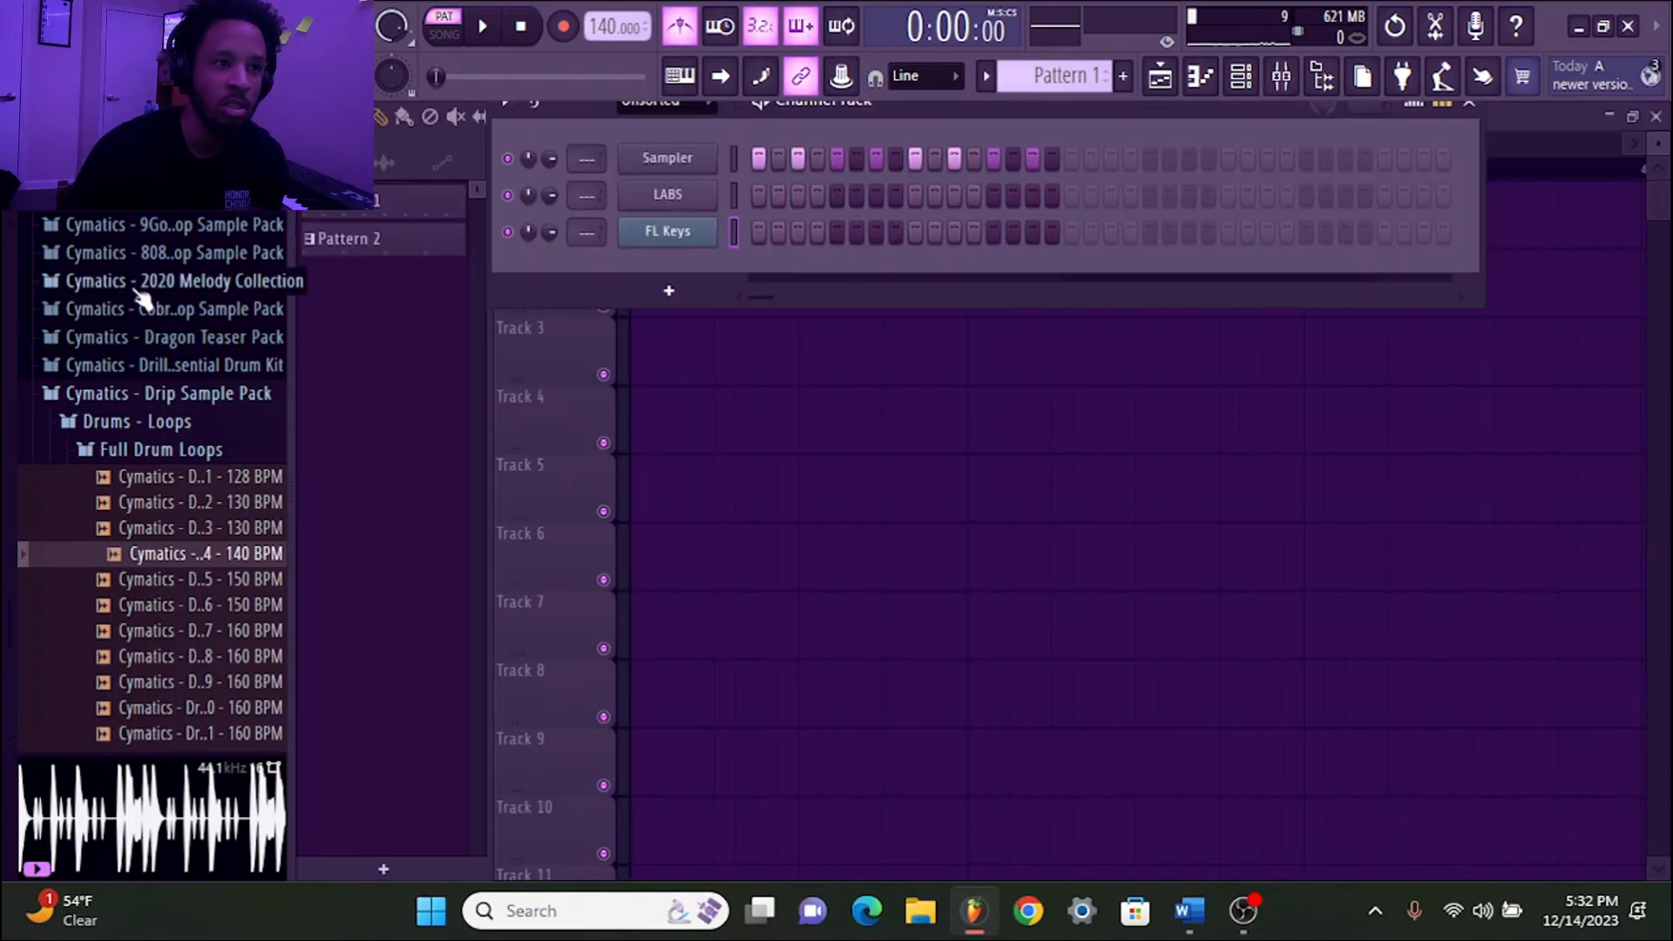
left_click(156, 393)
scroll(179, 436, "down", 2)
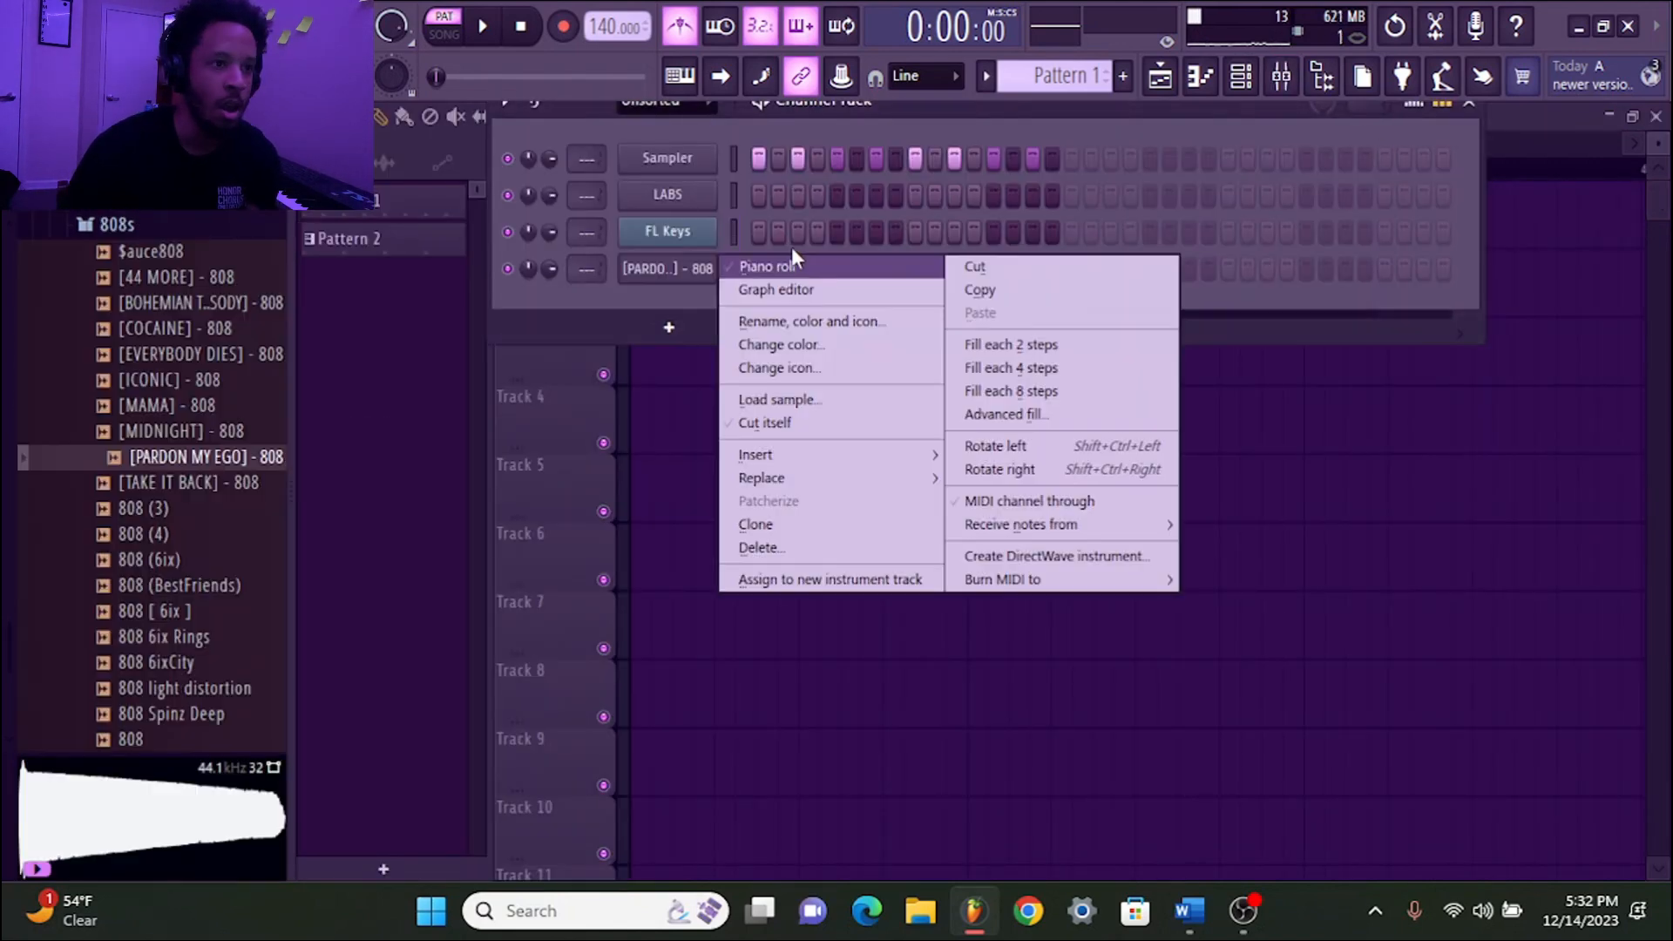
left_click(792, 260)
key("space")
key("space")
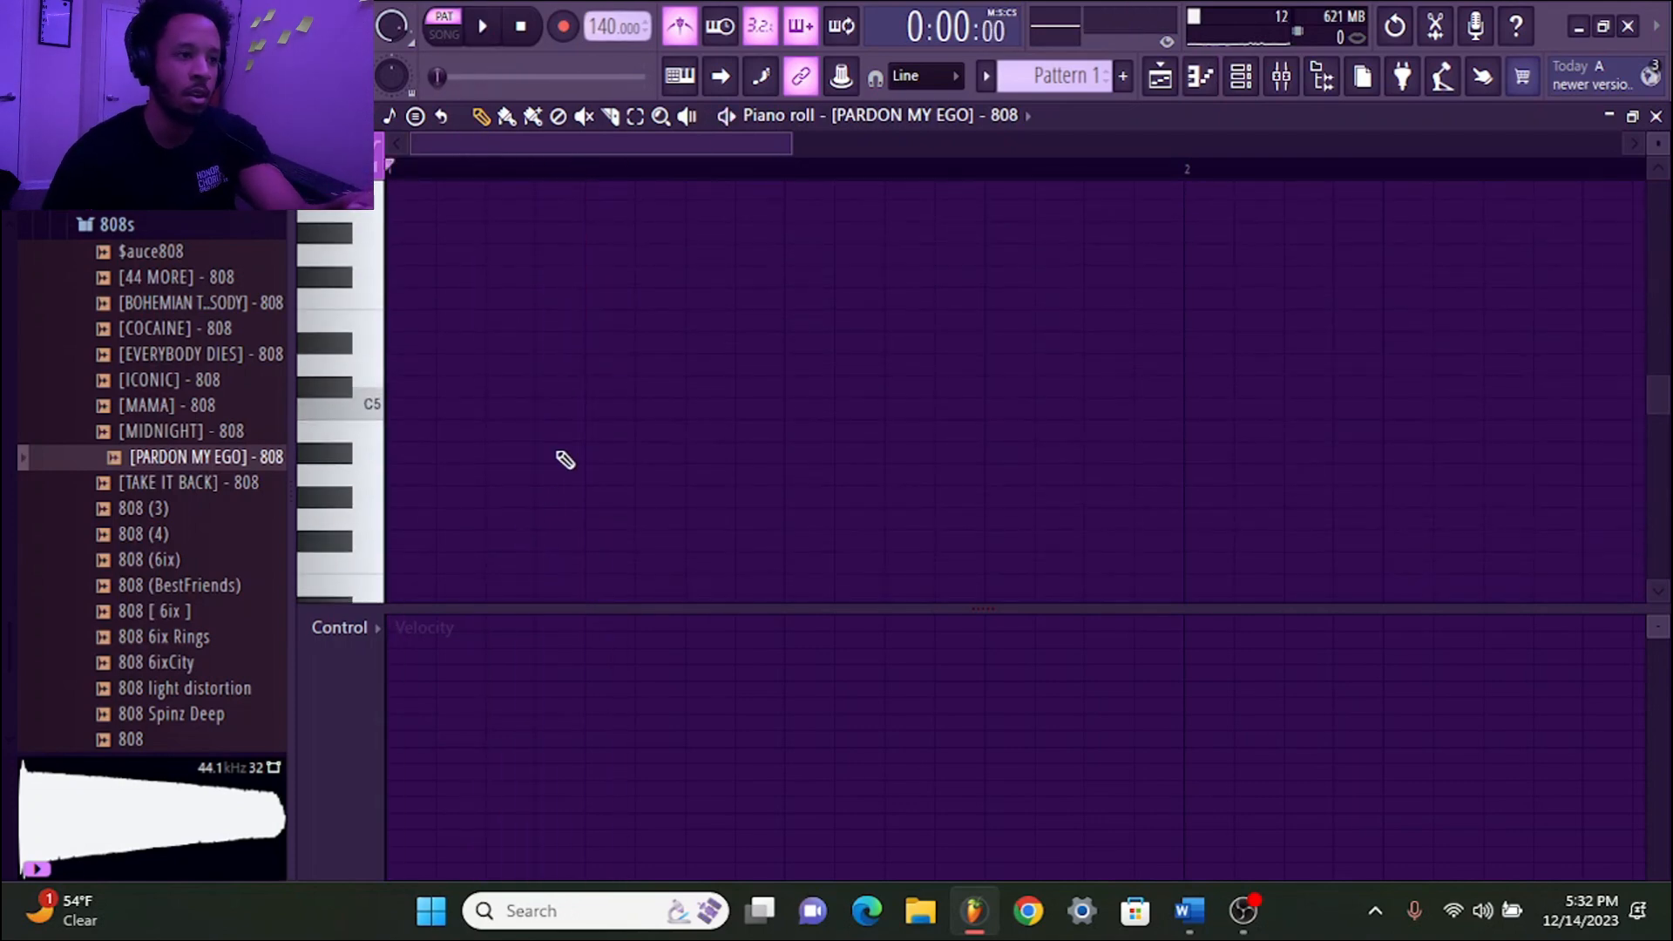
Draw a seven-note 808 pattern across bars 1 and 2 starting on C5, and duplicate it into bars 3 and 4
left_click_drag(562, 387, 474, 396)
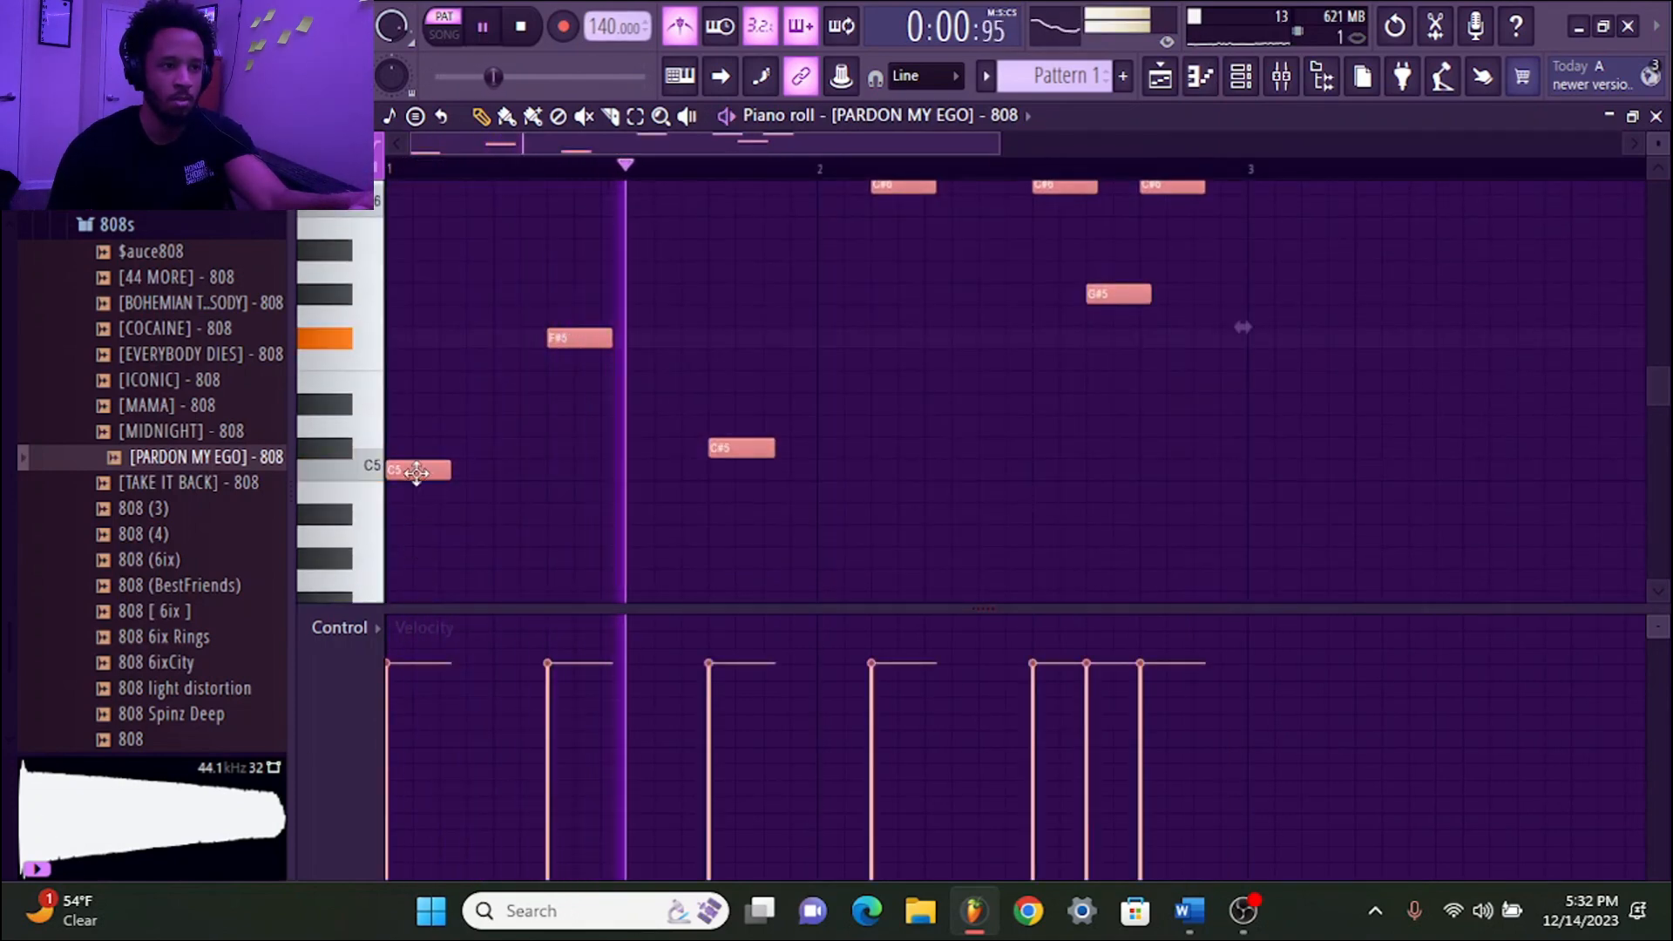
left_click_drag(416, 473, 1278, 469)
Turn off the metronome while the four-bar 808 pattern plays
left_click(685, 30)
scroll(965, 159, "down", 3)
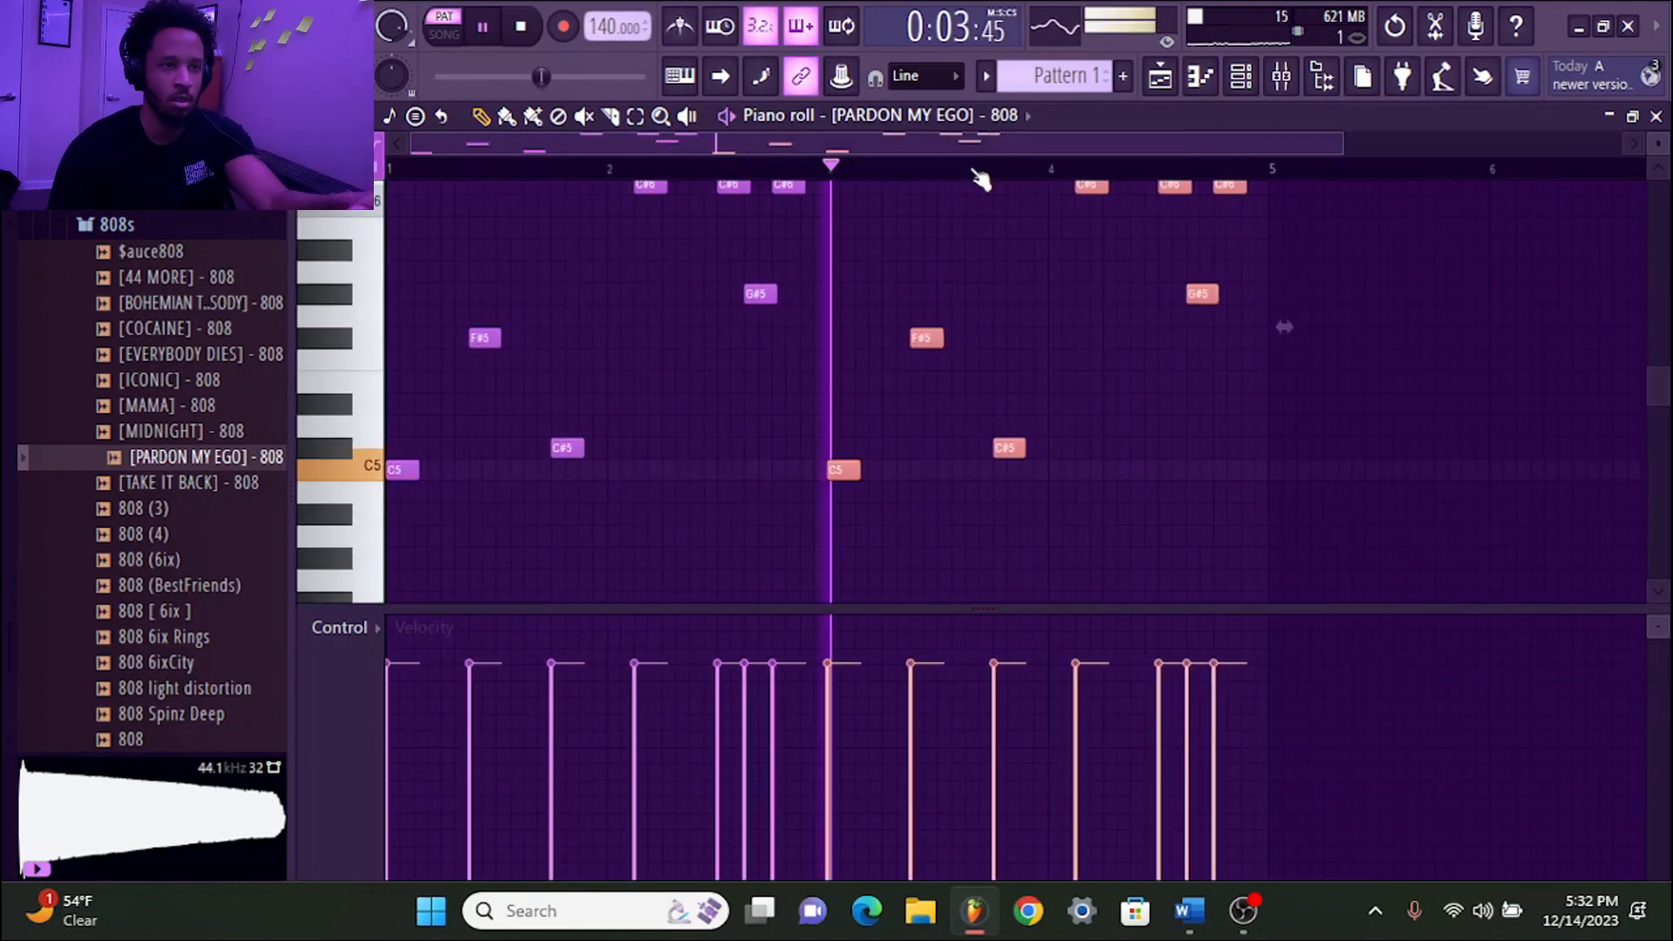
scroll(1165, 505, "up", 2)
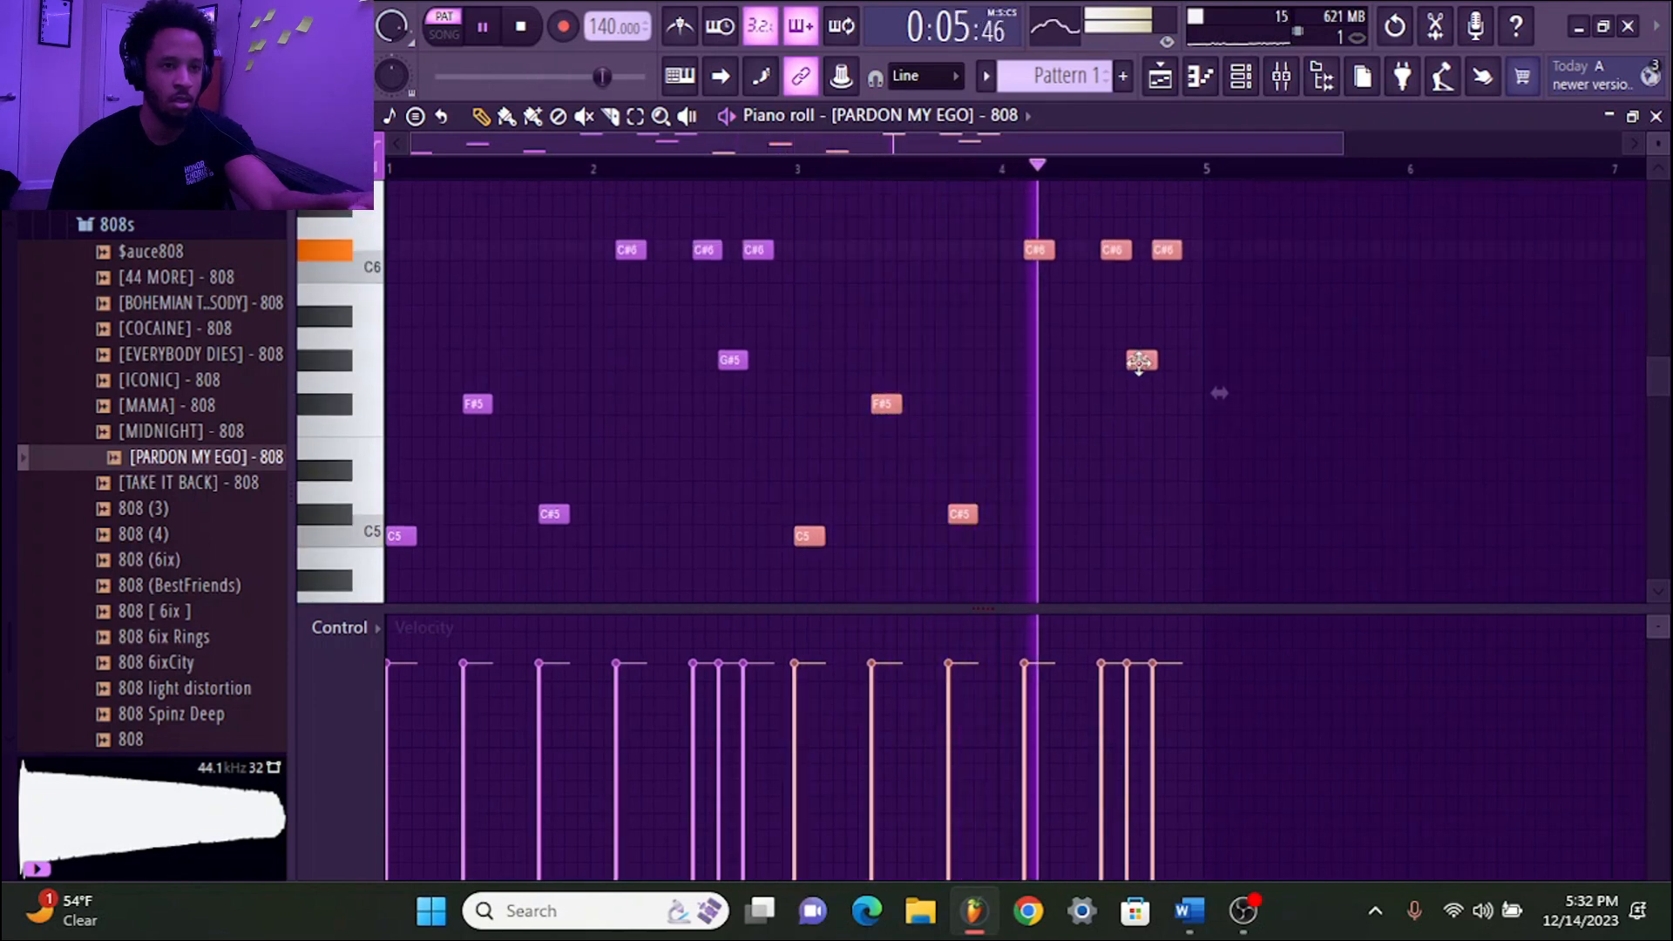
Raise the middle C#6 note in bar 4 to D#6, delete the G#5 after it, and audition the changed ending
key("space")
left_click(1151, 270)
left_click_drag(1110, 247, 1105, 202)
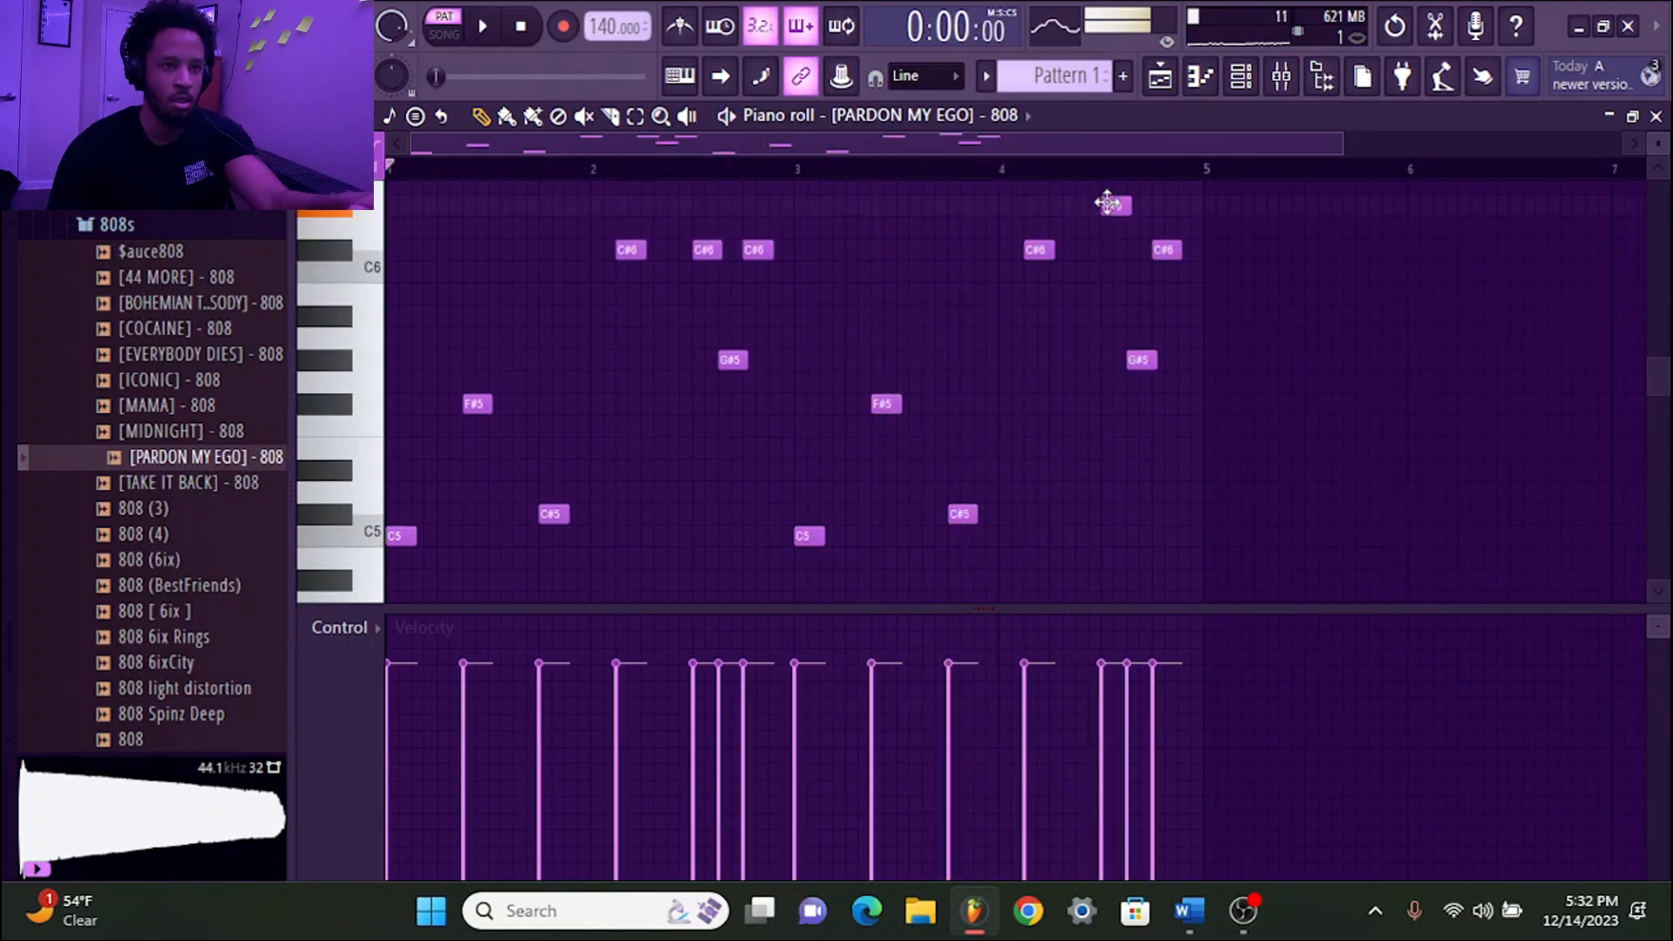
left_click(1166, 247)
right_click(1138, 361)
key("space")
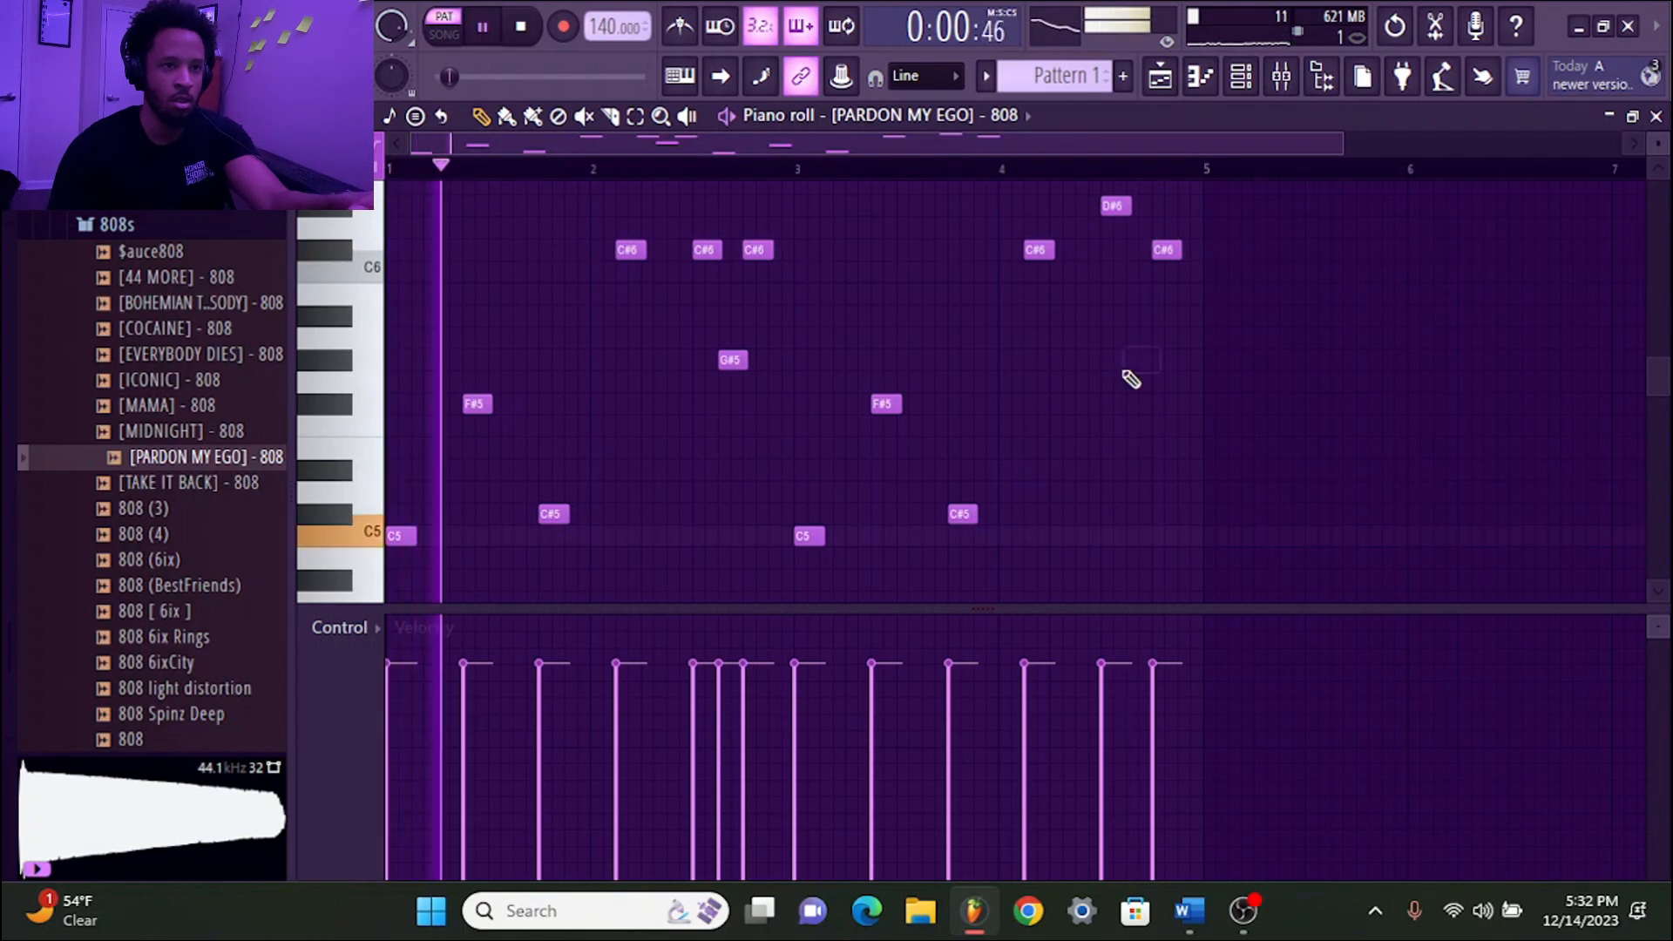
left_click_drag(1035, 169, 575, 209)
key("space")
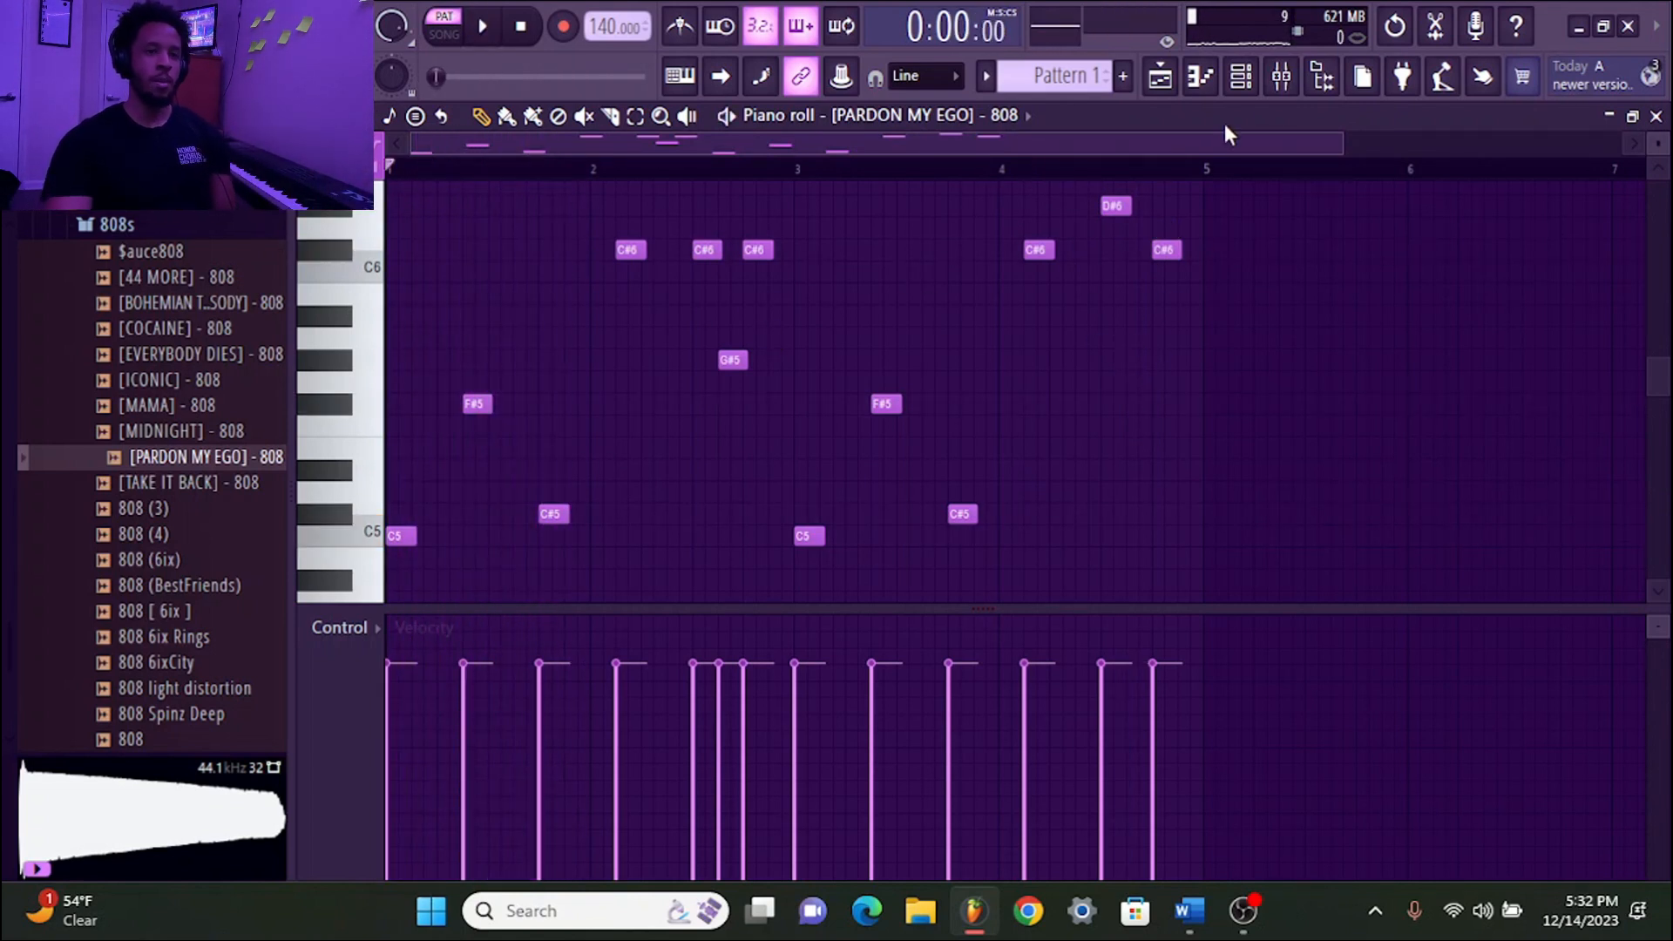
Add the 6ix kick sample from the Kicks folder as a new channel
left_click(1241, 76)
left_click(156, 226)
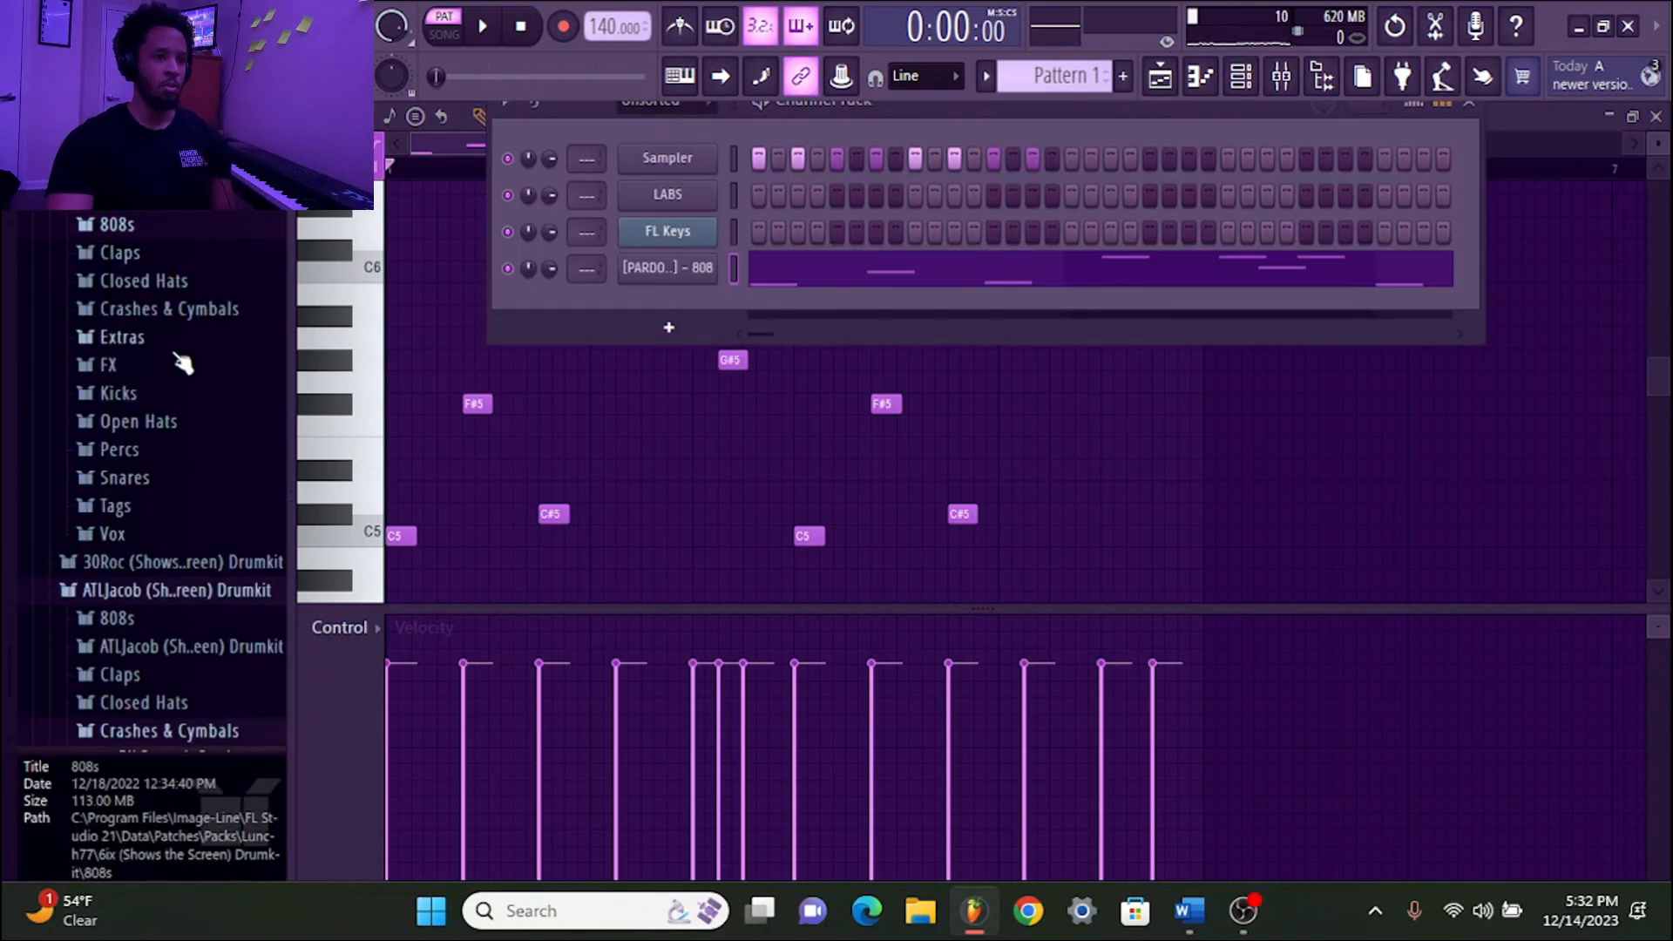
left_click(175, 394)
left_click_drag(157, 405, 670, 316)
left_click(962, 465)
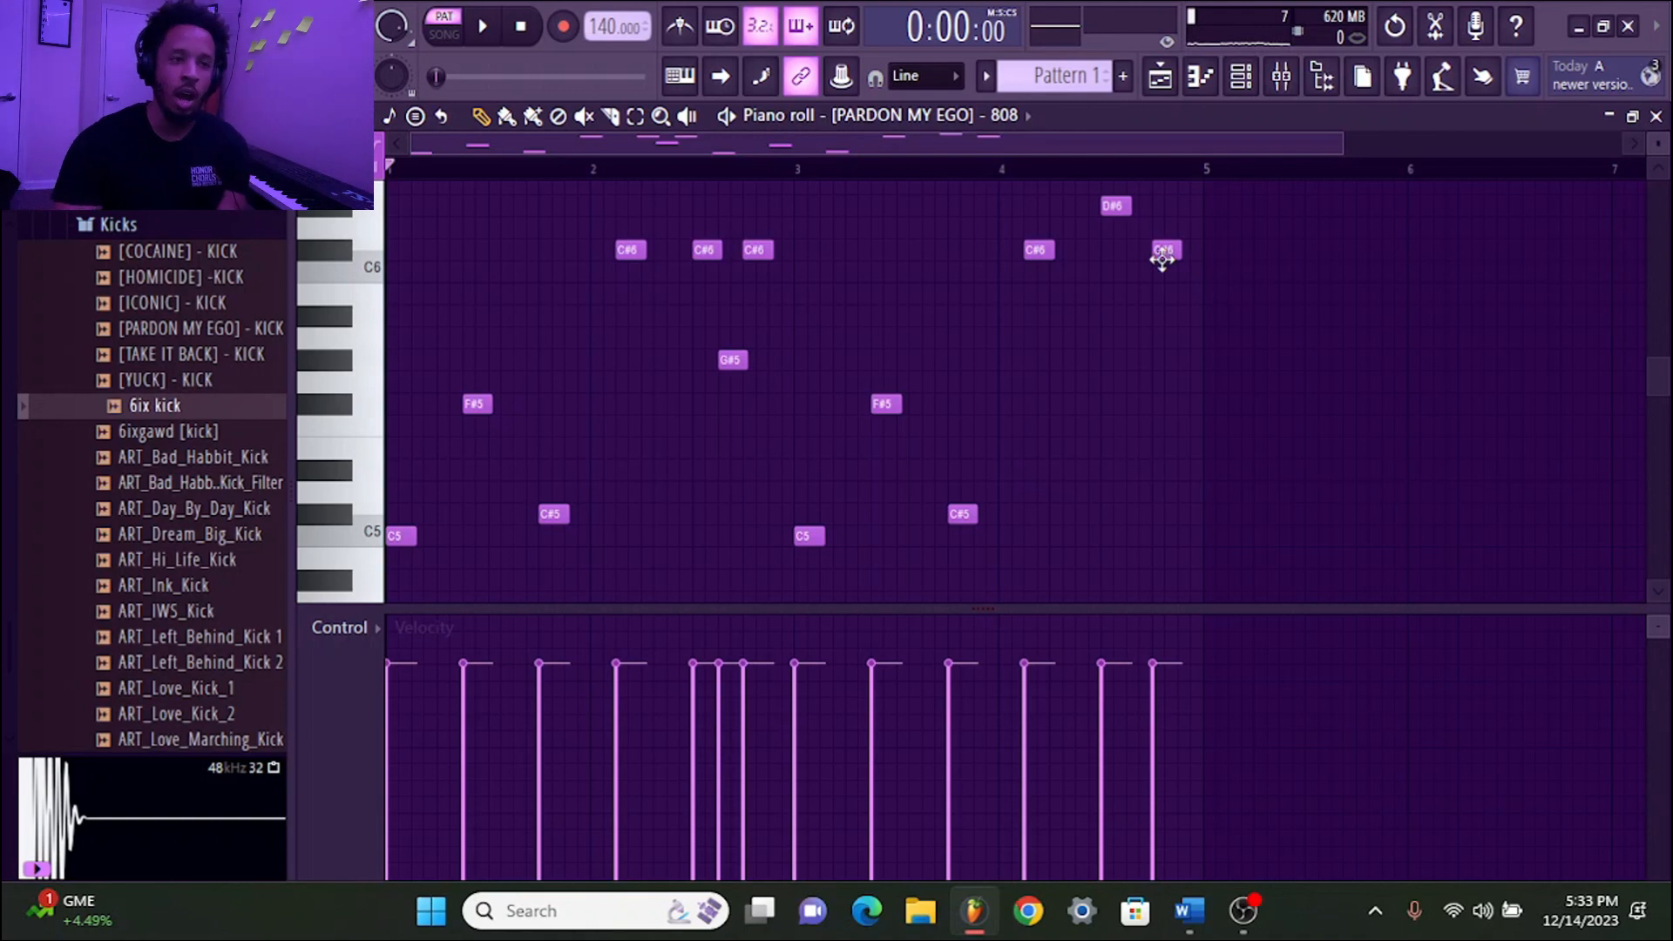
Open the piano roll of the 6ix kick channel
left_click(1245, 87)
right_click(710, 305)
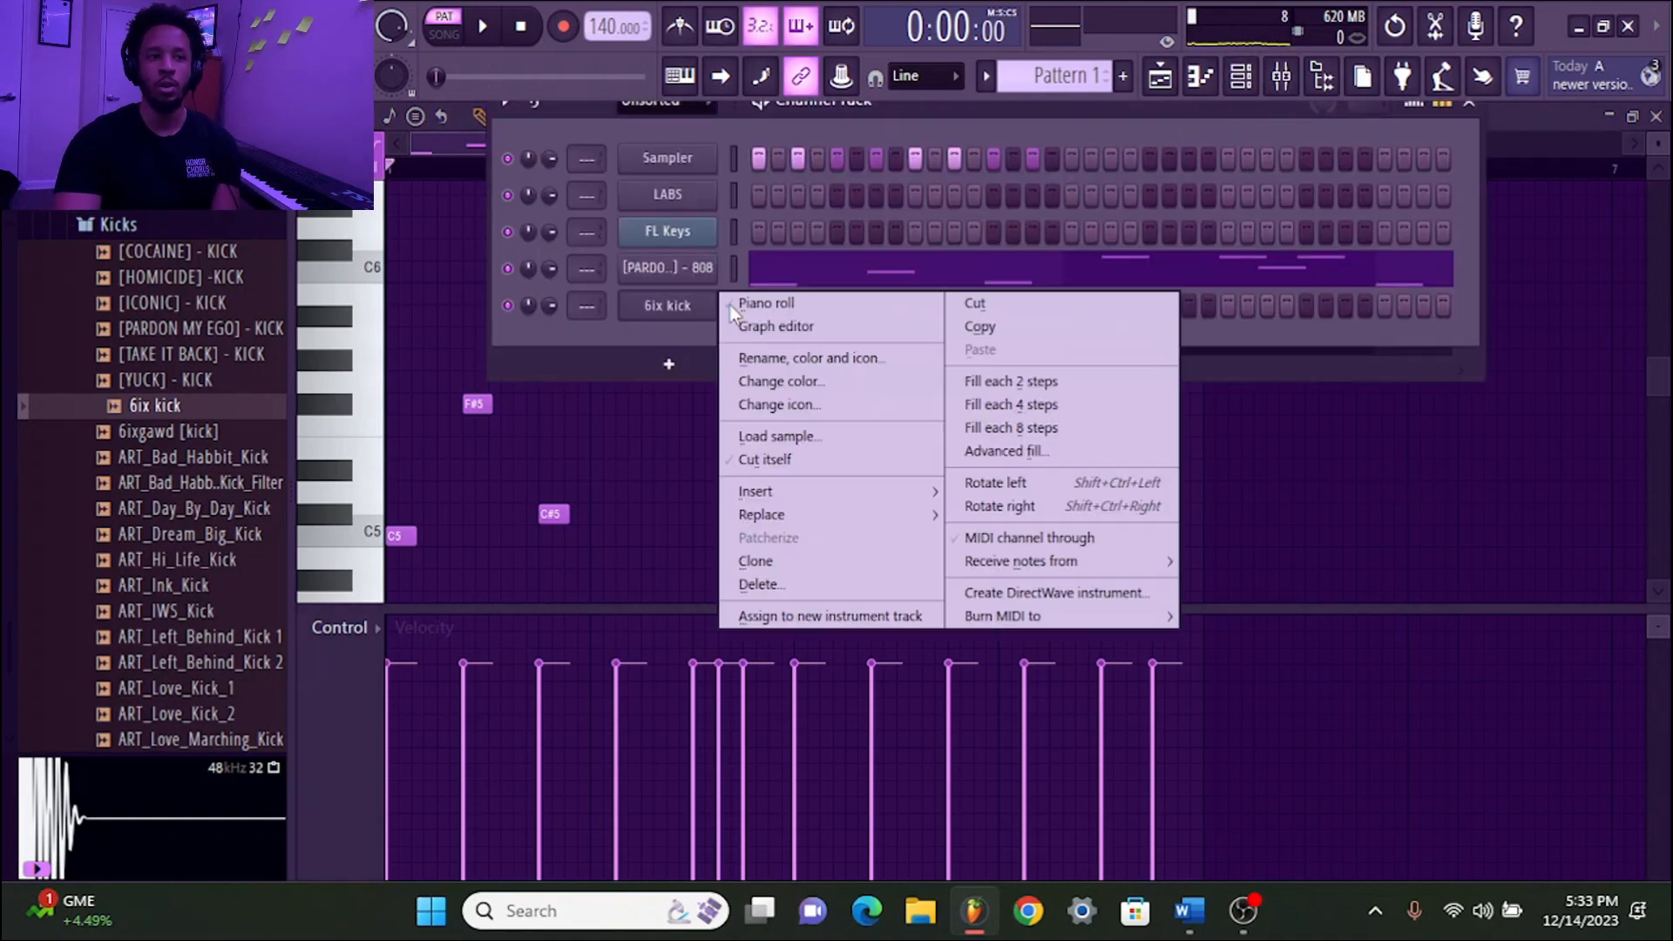
left_click(767, 303)
scroll(553, 489, "down", 3)
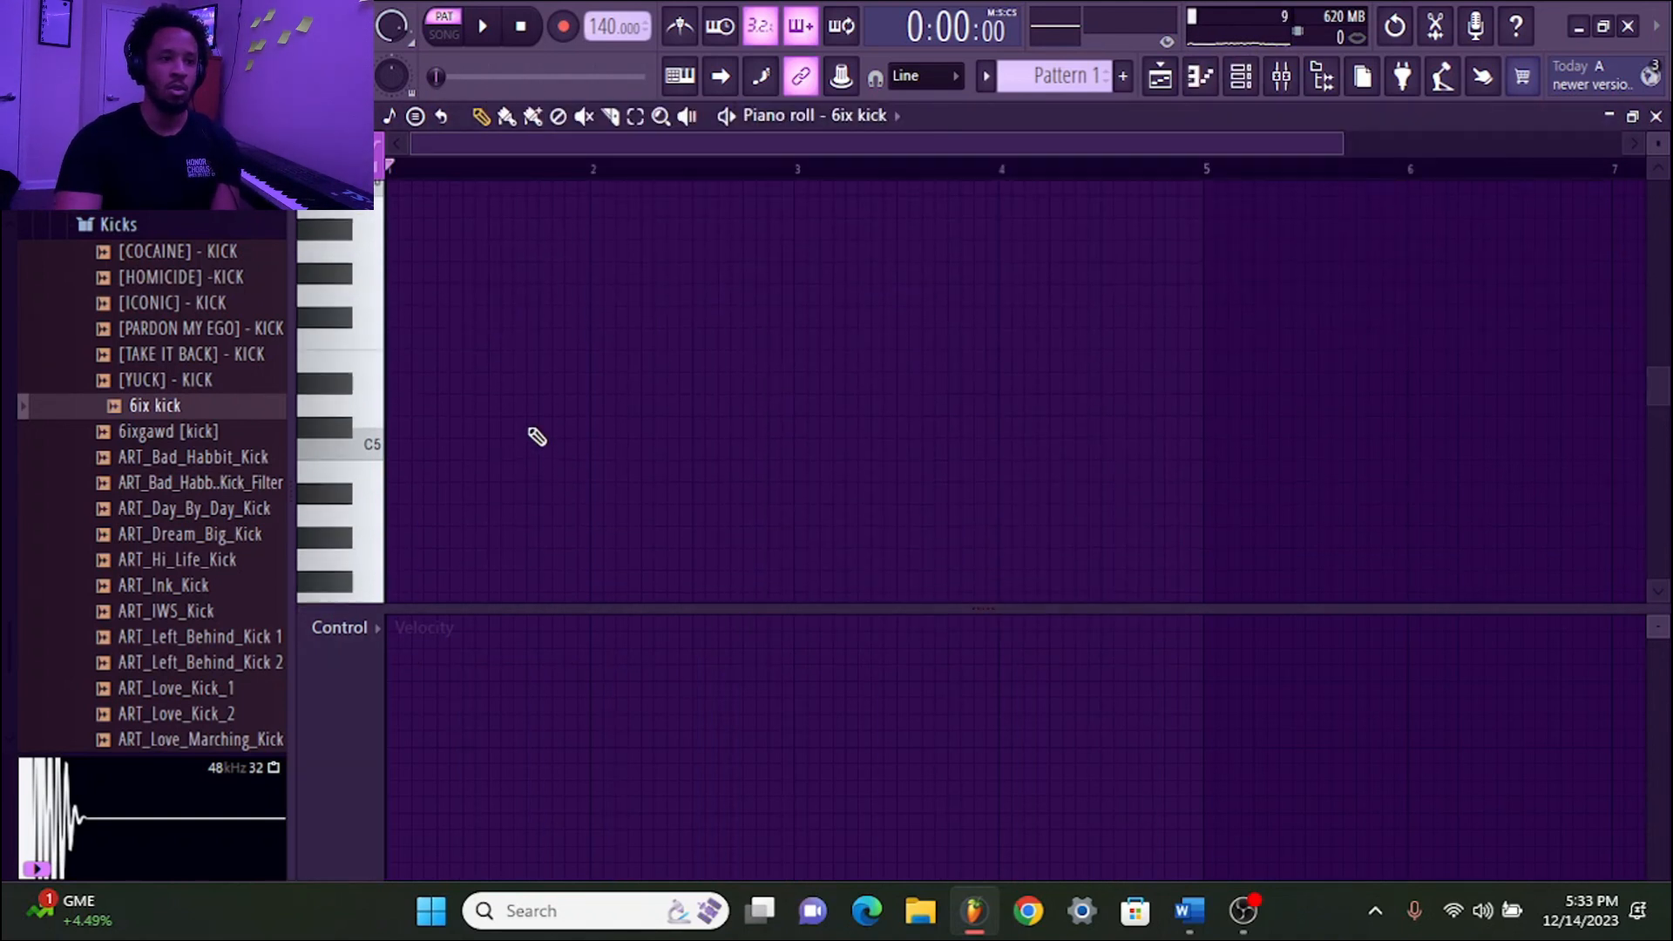
scroll(553, 299, "down", 2)
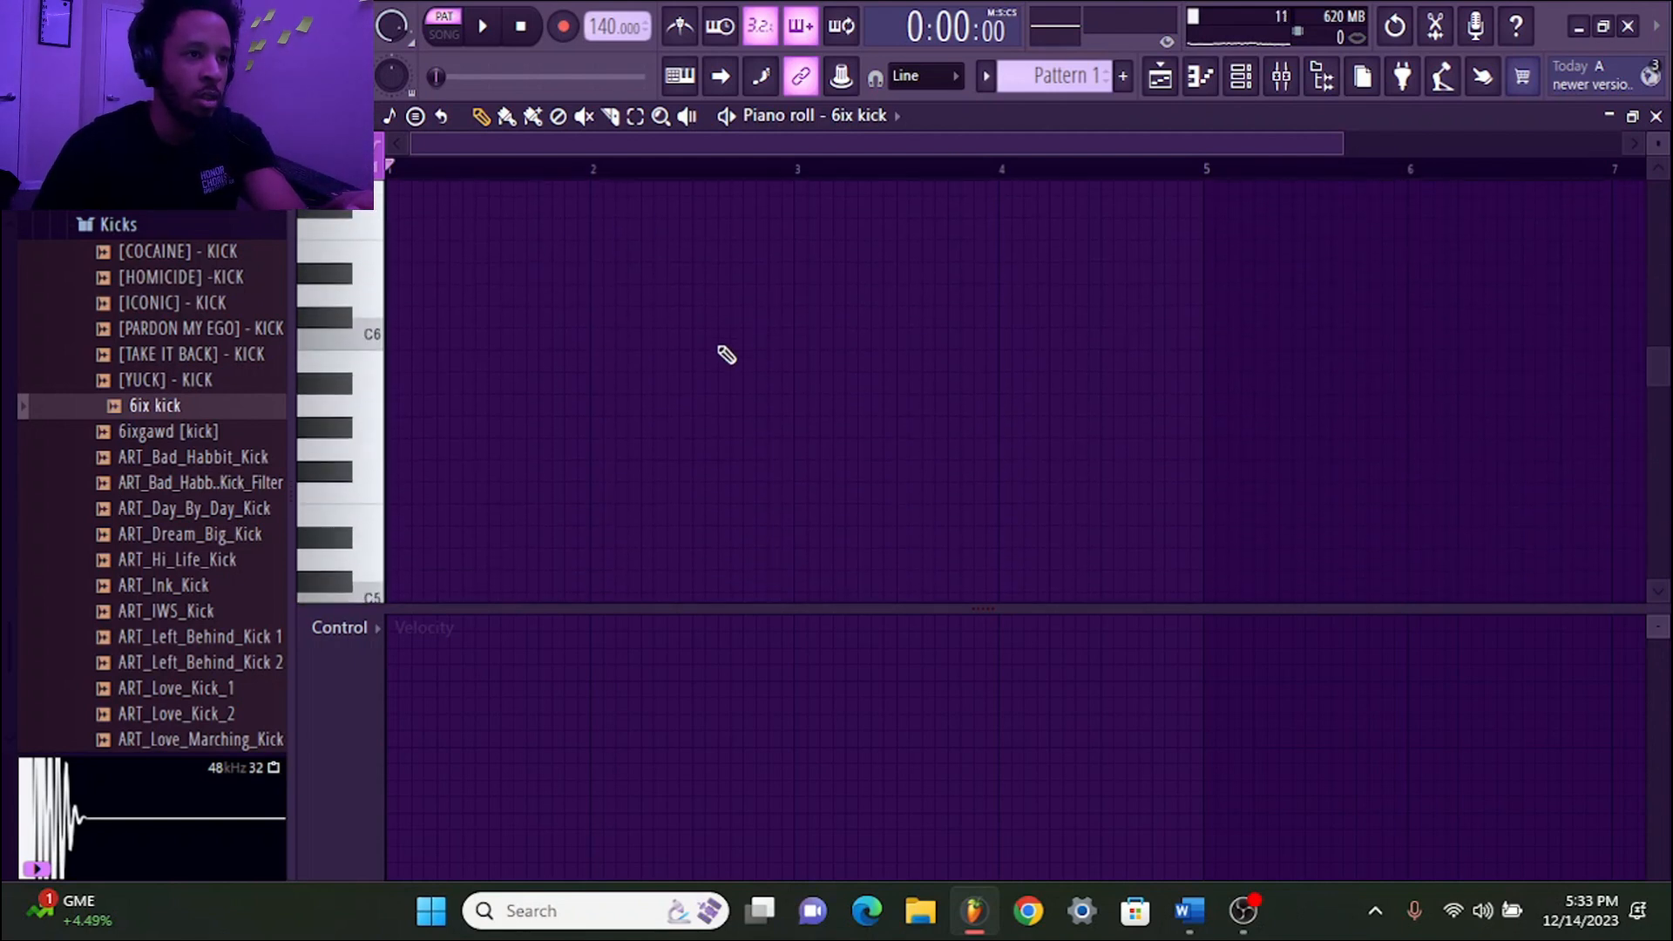
left_click(506, 337)
left_click_drag(479, 338, 398, 337)
right_click(399, 335)
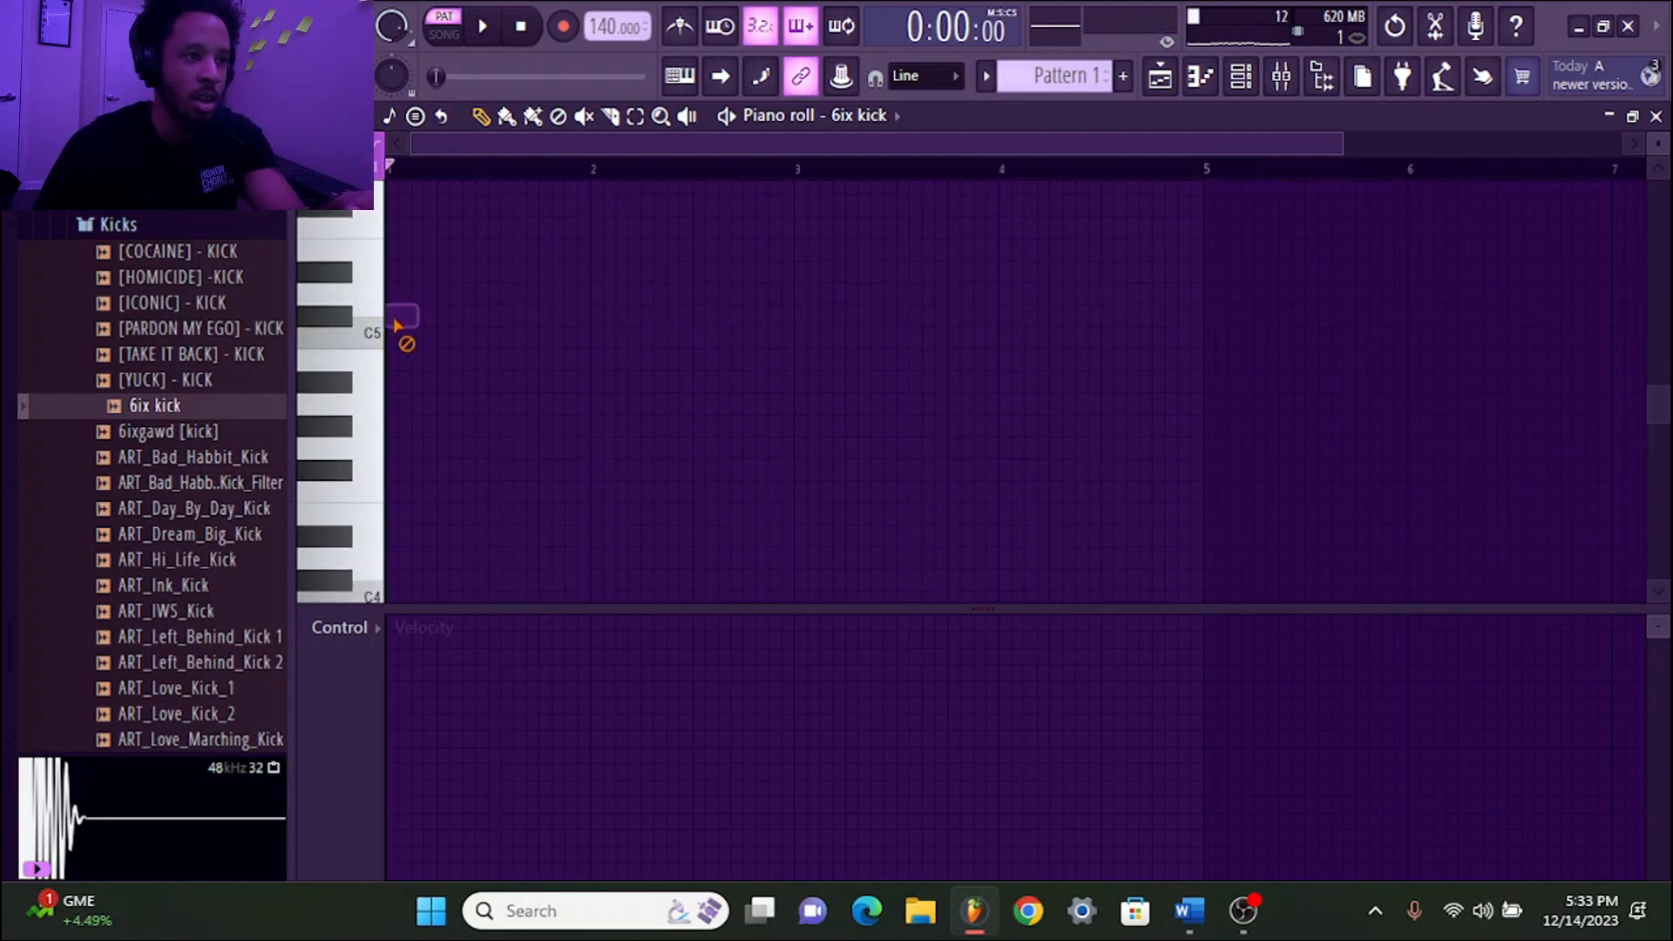
Try to place the kick notes by hand on C5 across bars 1 and 2, with a C#5 note in bar 3, auditioning along the way
left_click(399, 336)
key("space")
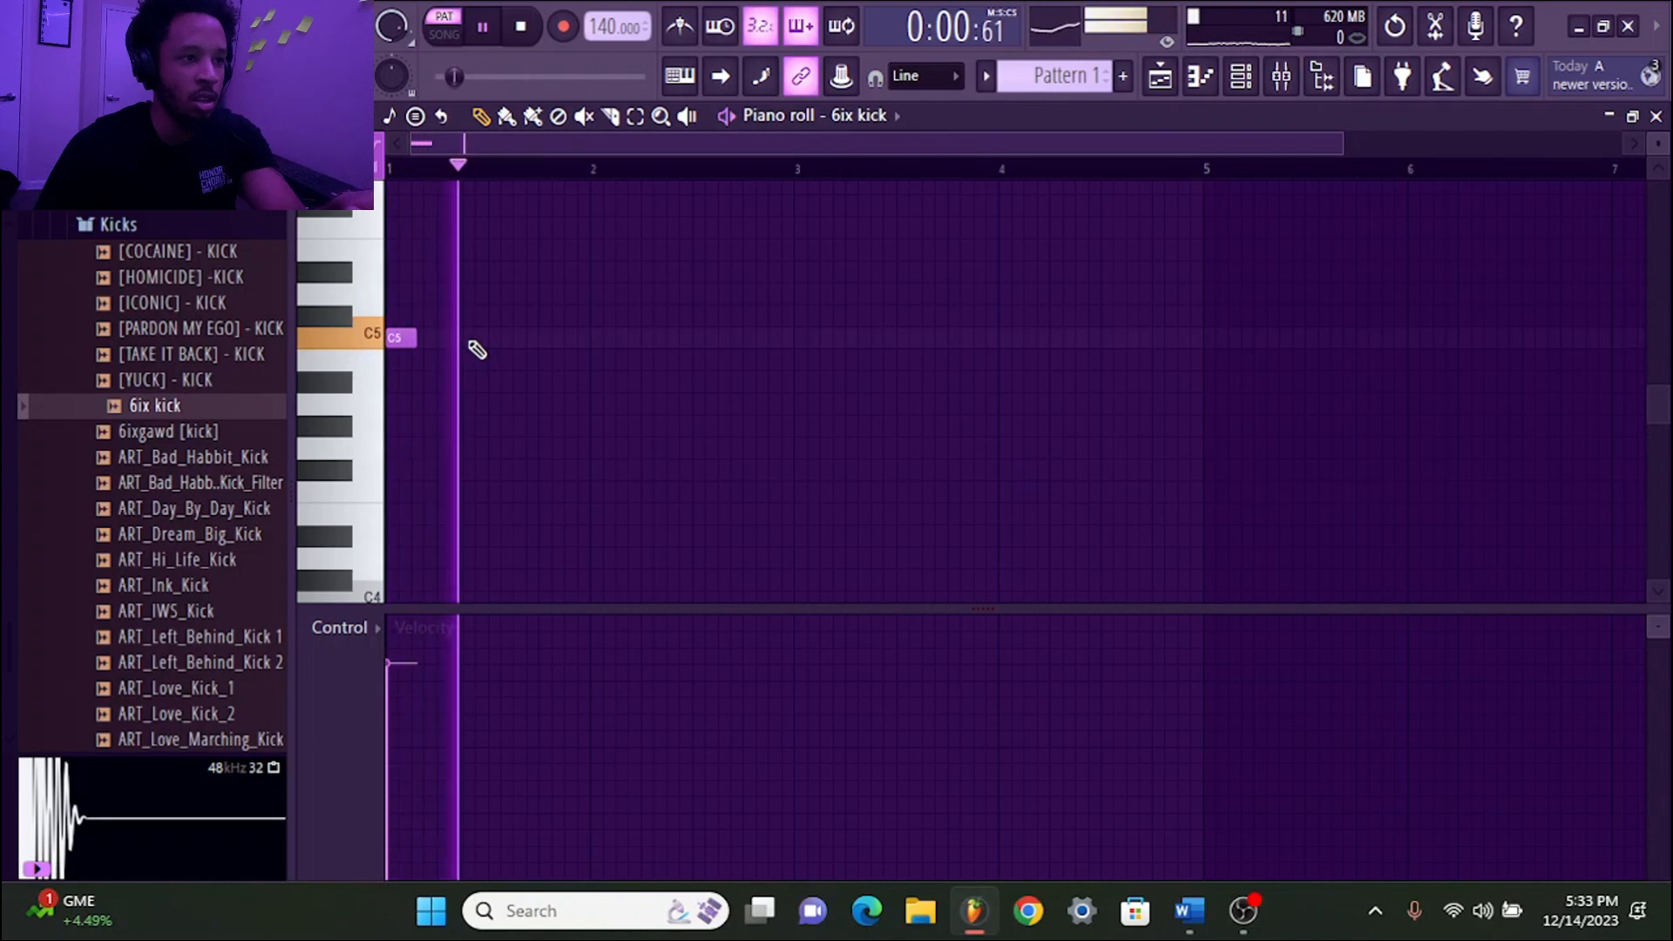
left_click(477, 337)
left_click(566, 337)
left_click_drag(557, 339, 544, 341)
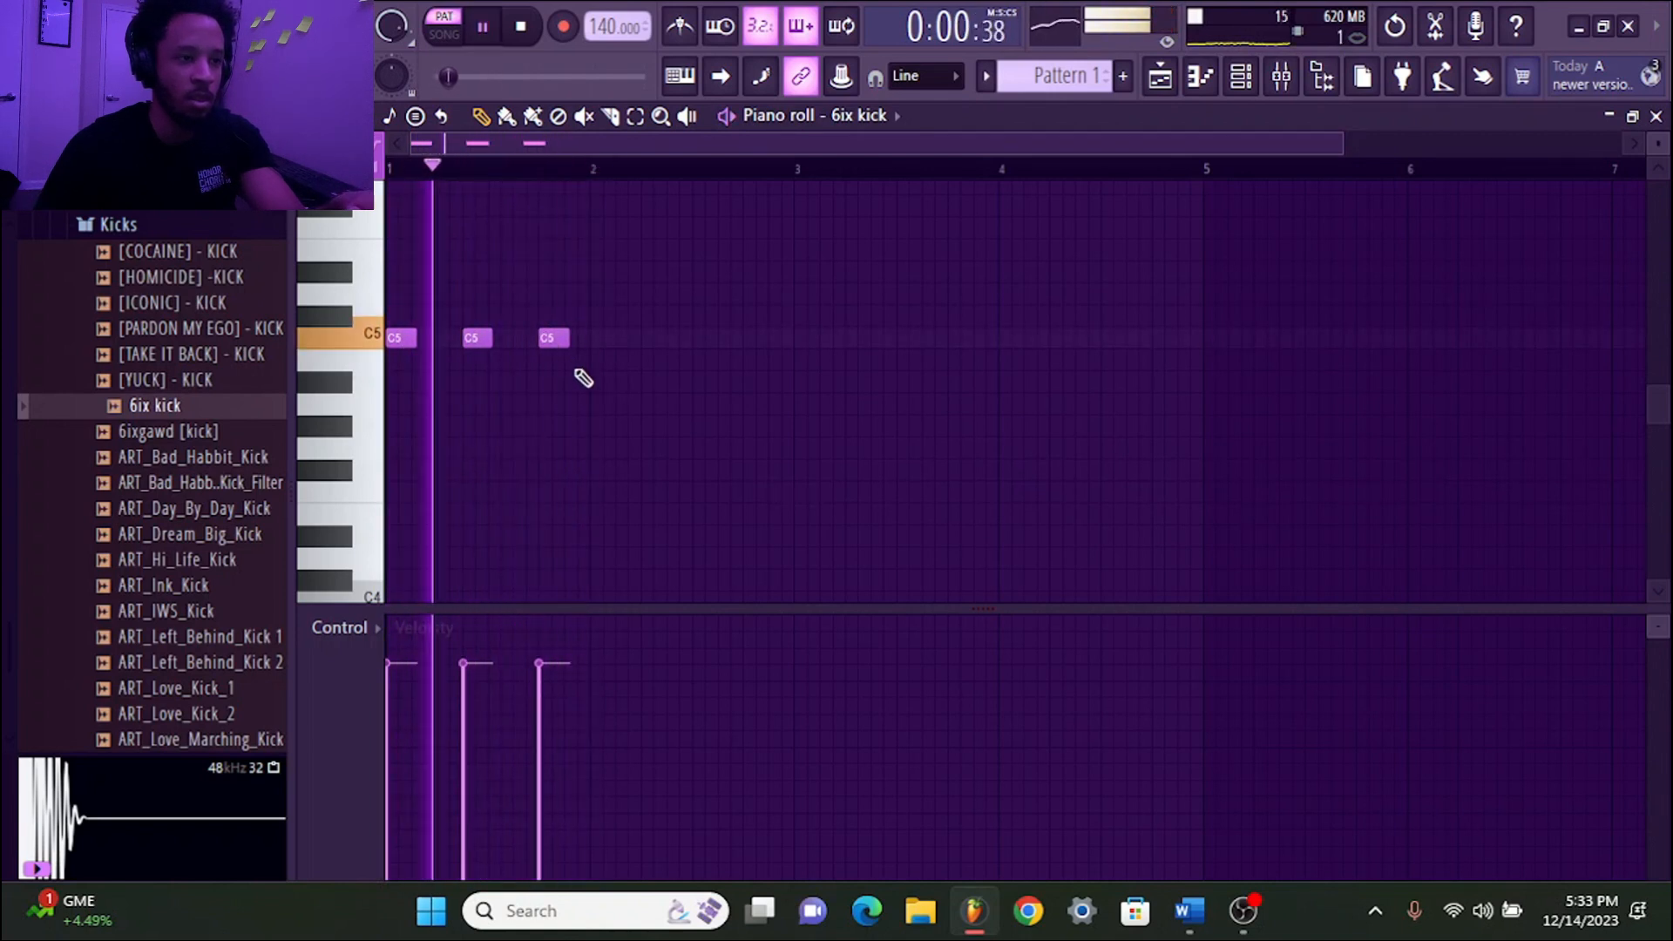
left_click(621, 338)
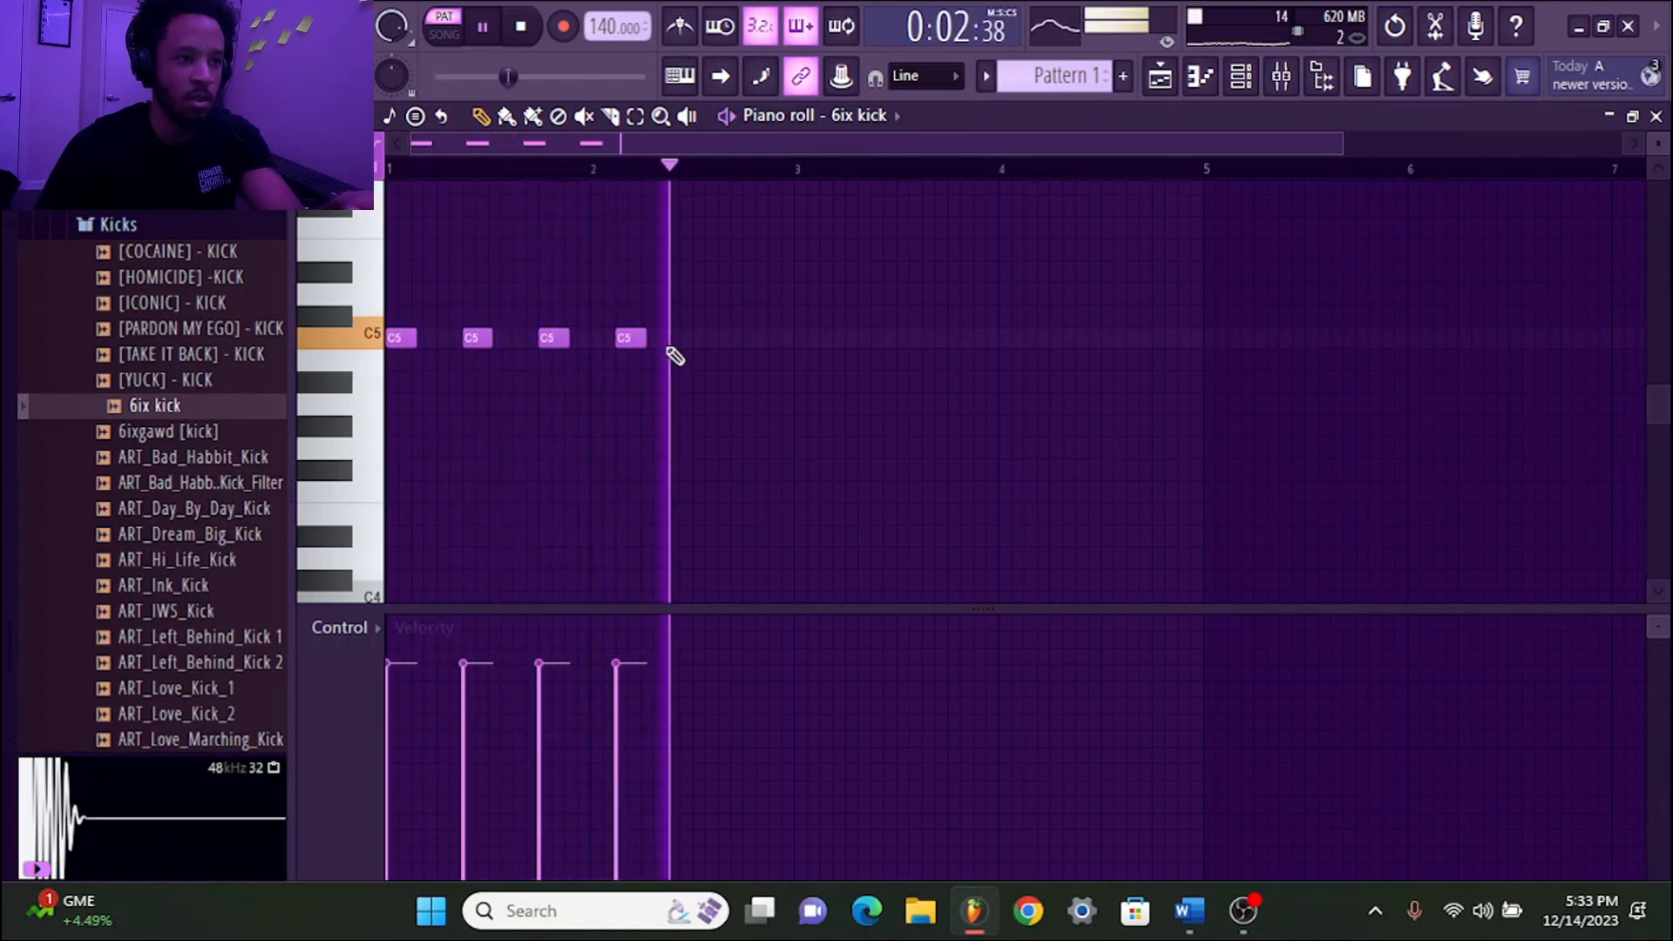
left_click(671, 338)
key("space")
left_click(722, 339)
left_click(807, 316)
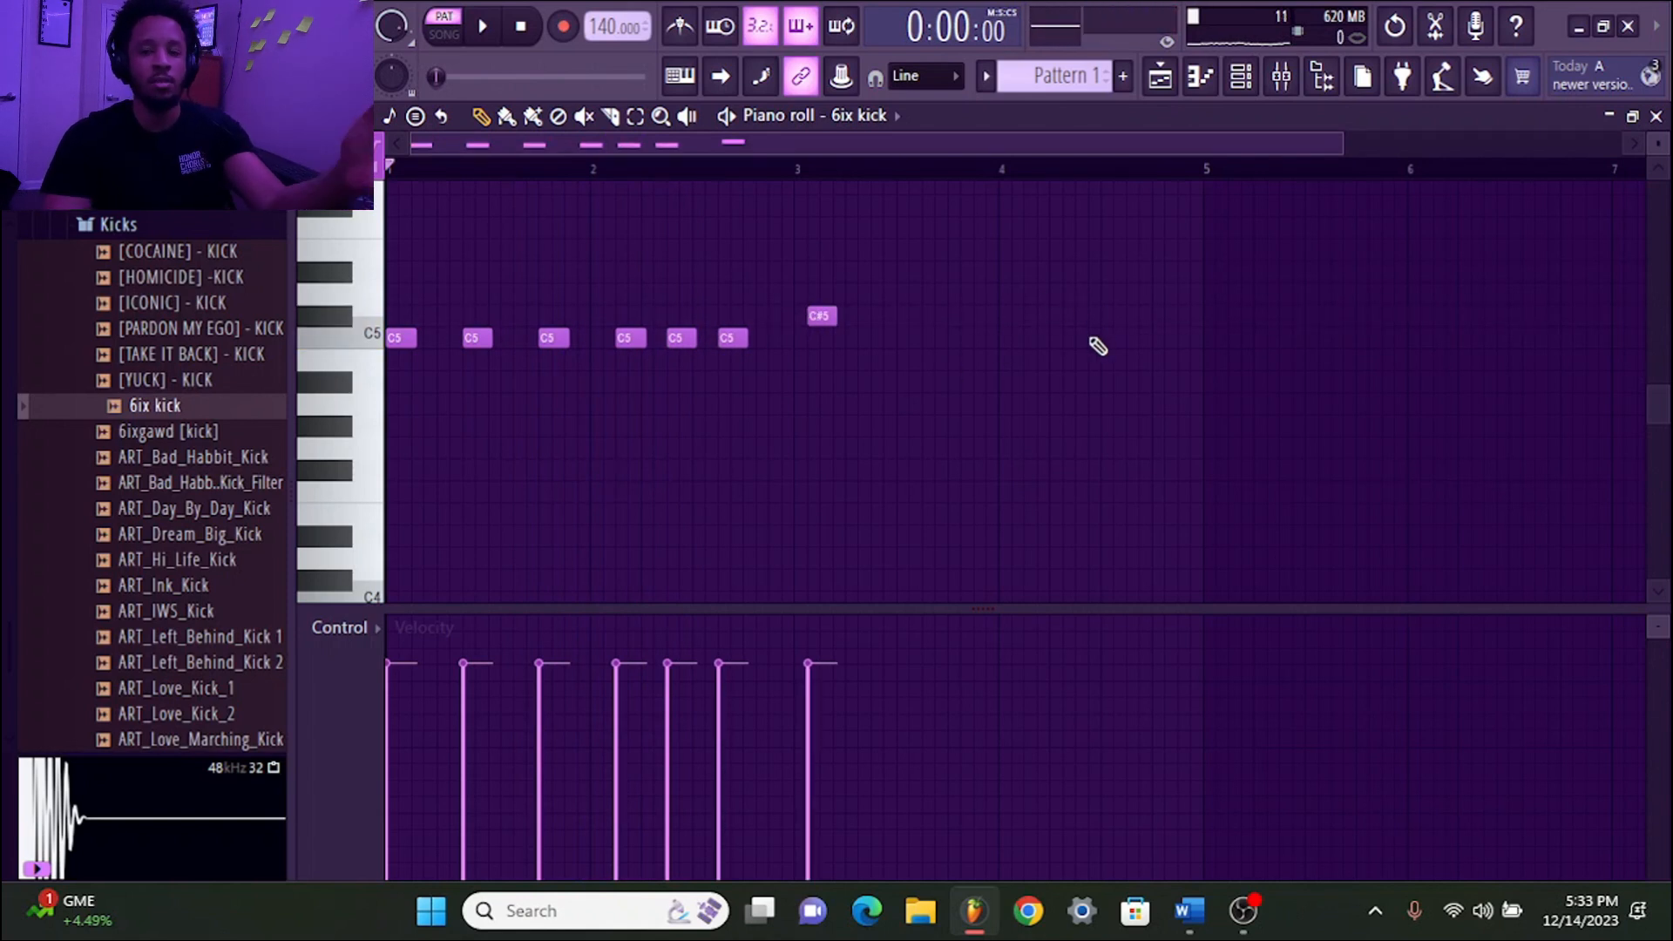
Delete all the hand-placed kick notes from the 6ix kick piano roll
right_click(821, 316)
right_click(733, 338)
right_click(682, 338)
right_click(631, 338)
right_click(478, 339)
right_click(402, 338)
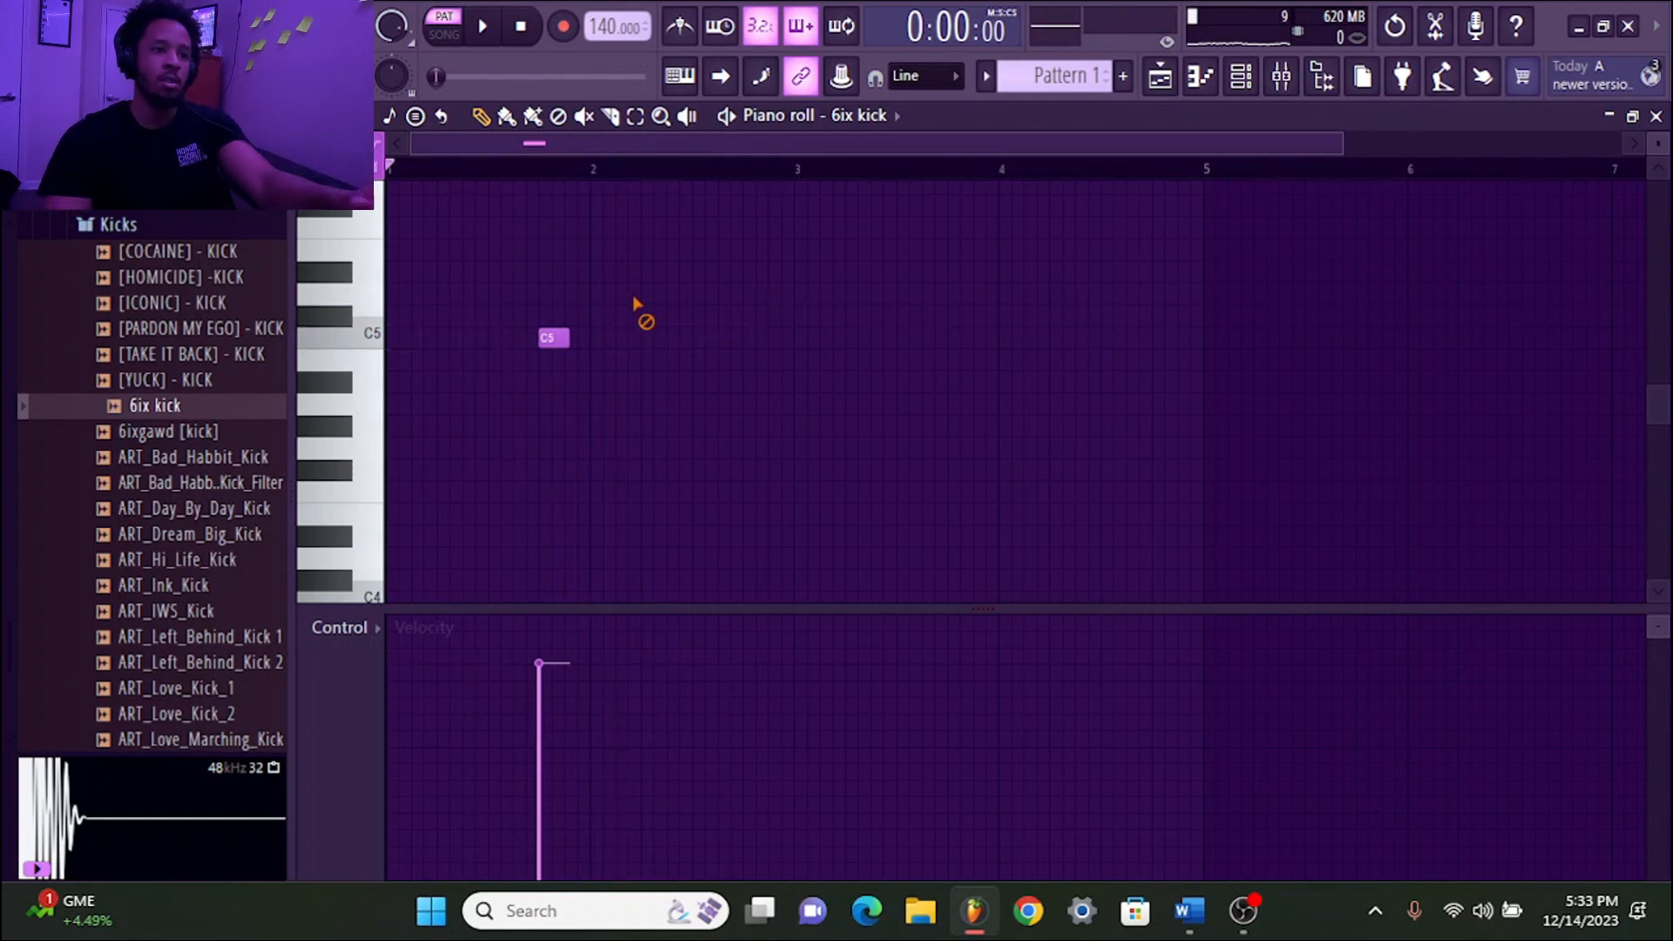
right_click(555, 338)
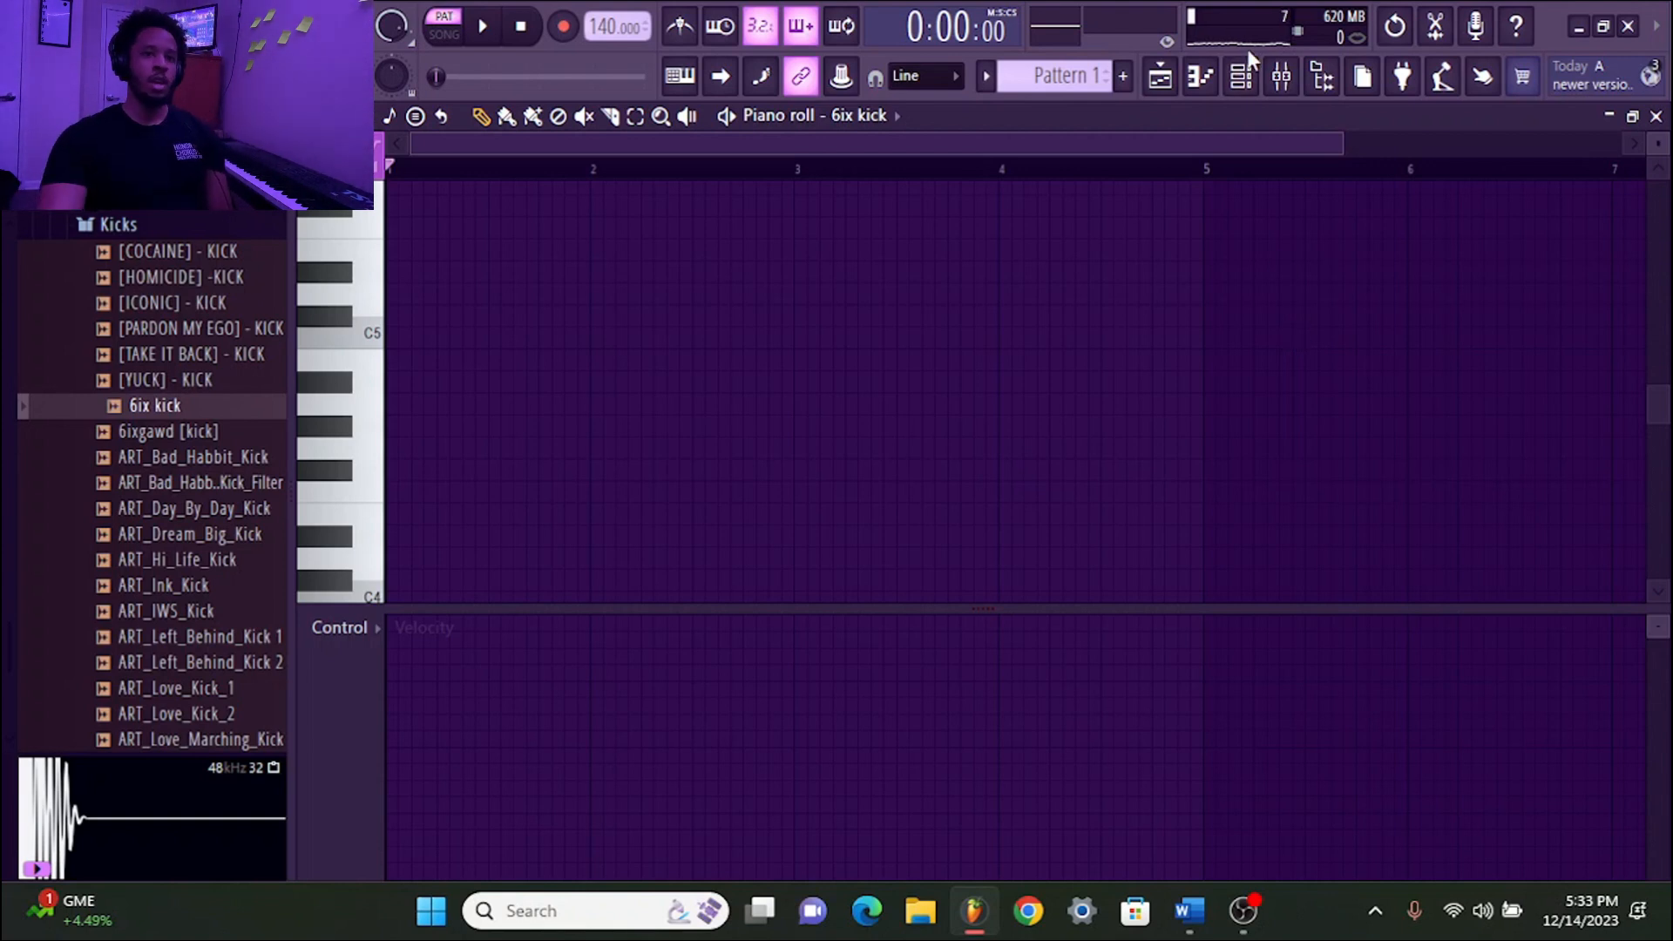
Copy the notes of the [PARDON MY EGO] - 808 channel and paste them into the 6ix kick channel
left_click(1246, 77)
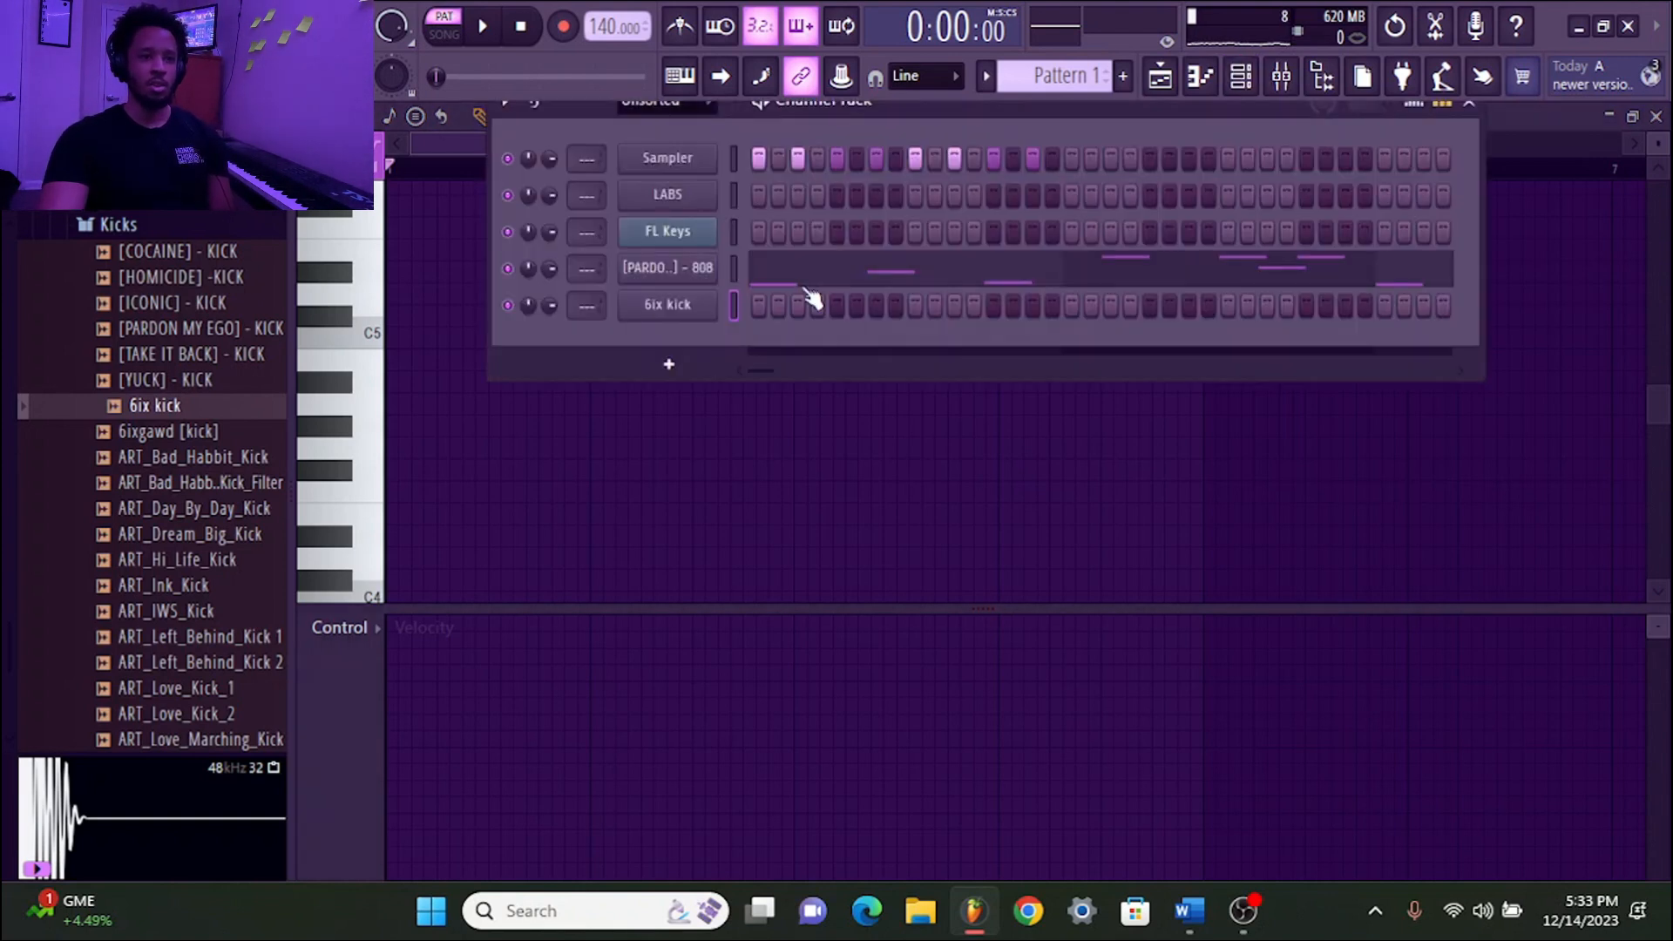
right_click(685, 278)
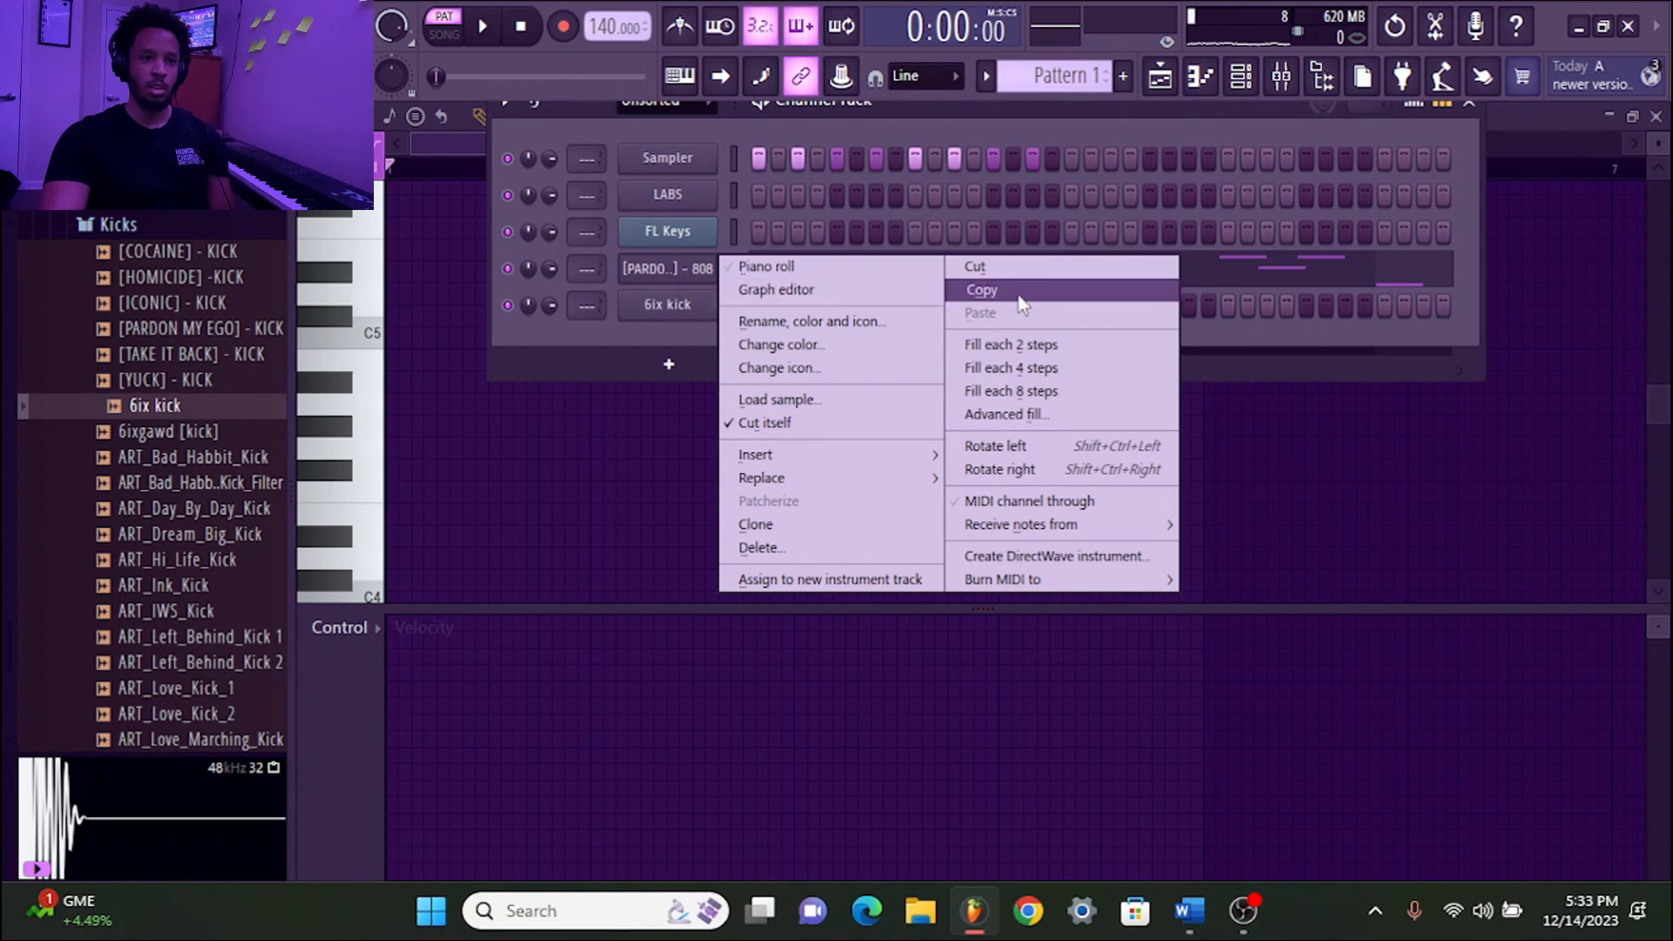
left_click(1024, 297)
right_click(668, 307)
left_click(1003, 349)
key("F6")
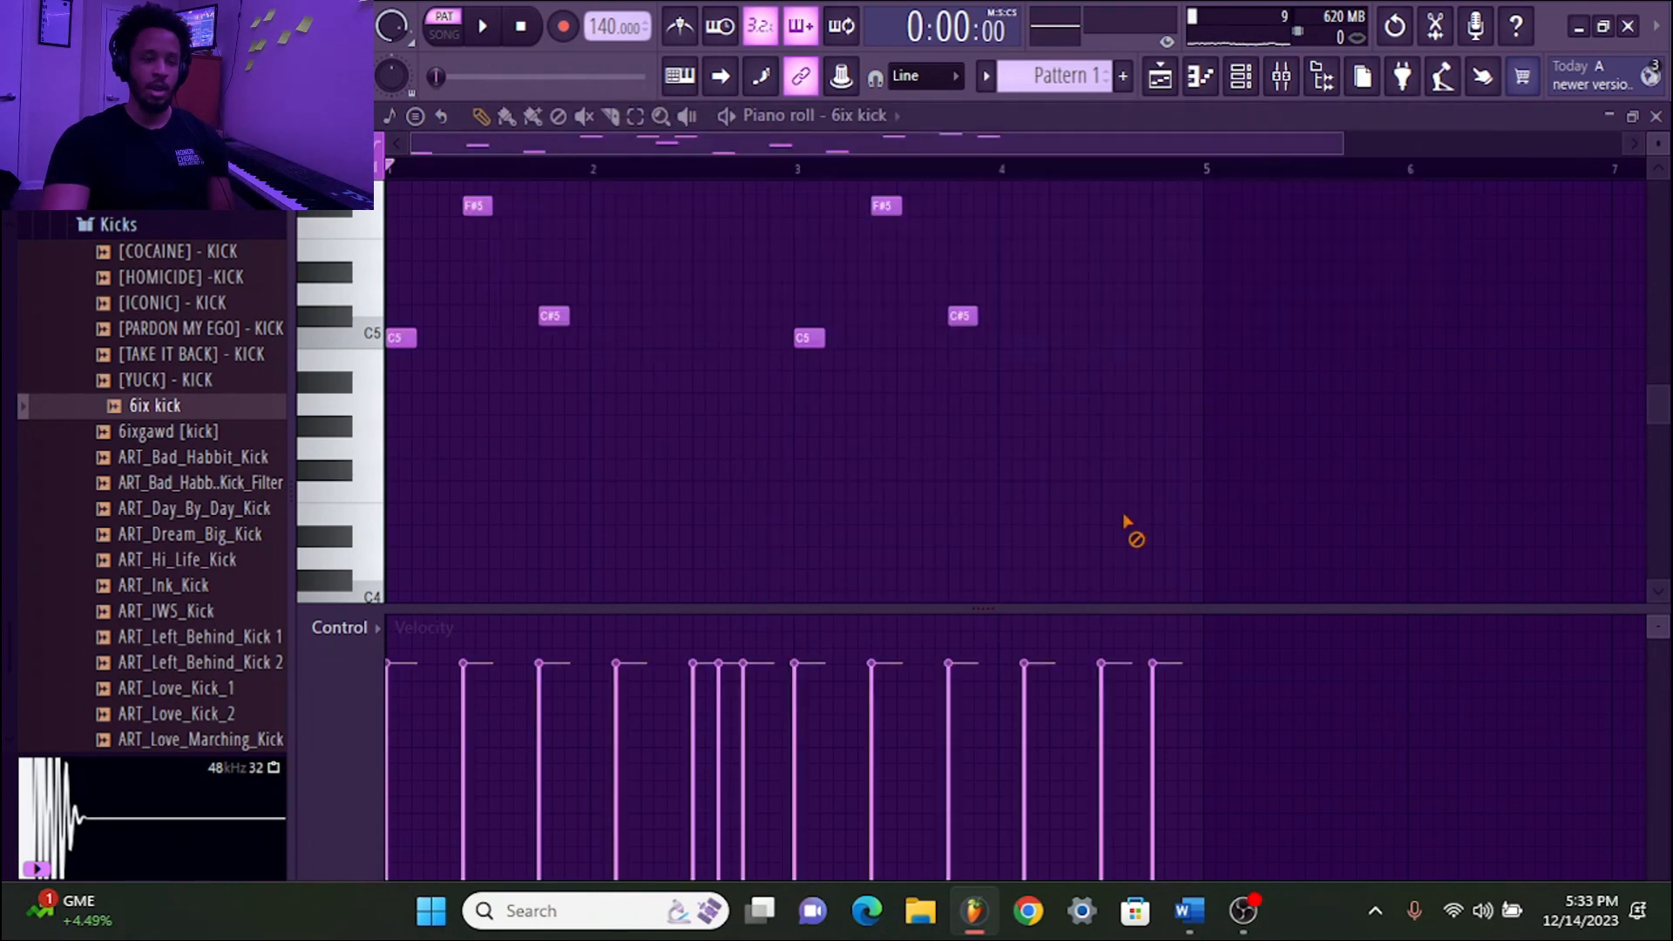
Flatten all the pasted kick notes to C5 with the piano roll limiter / transposer, and audition the pattern
scroll(1207, 567, "up", 5)
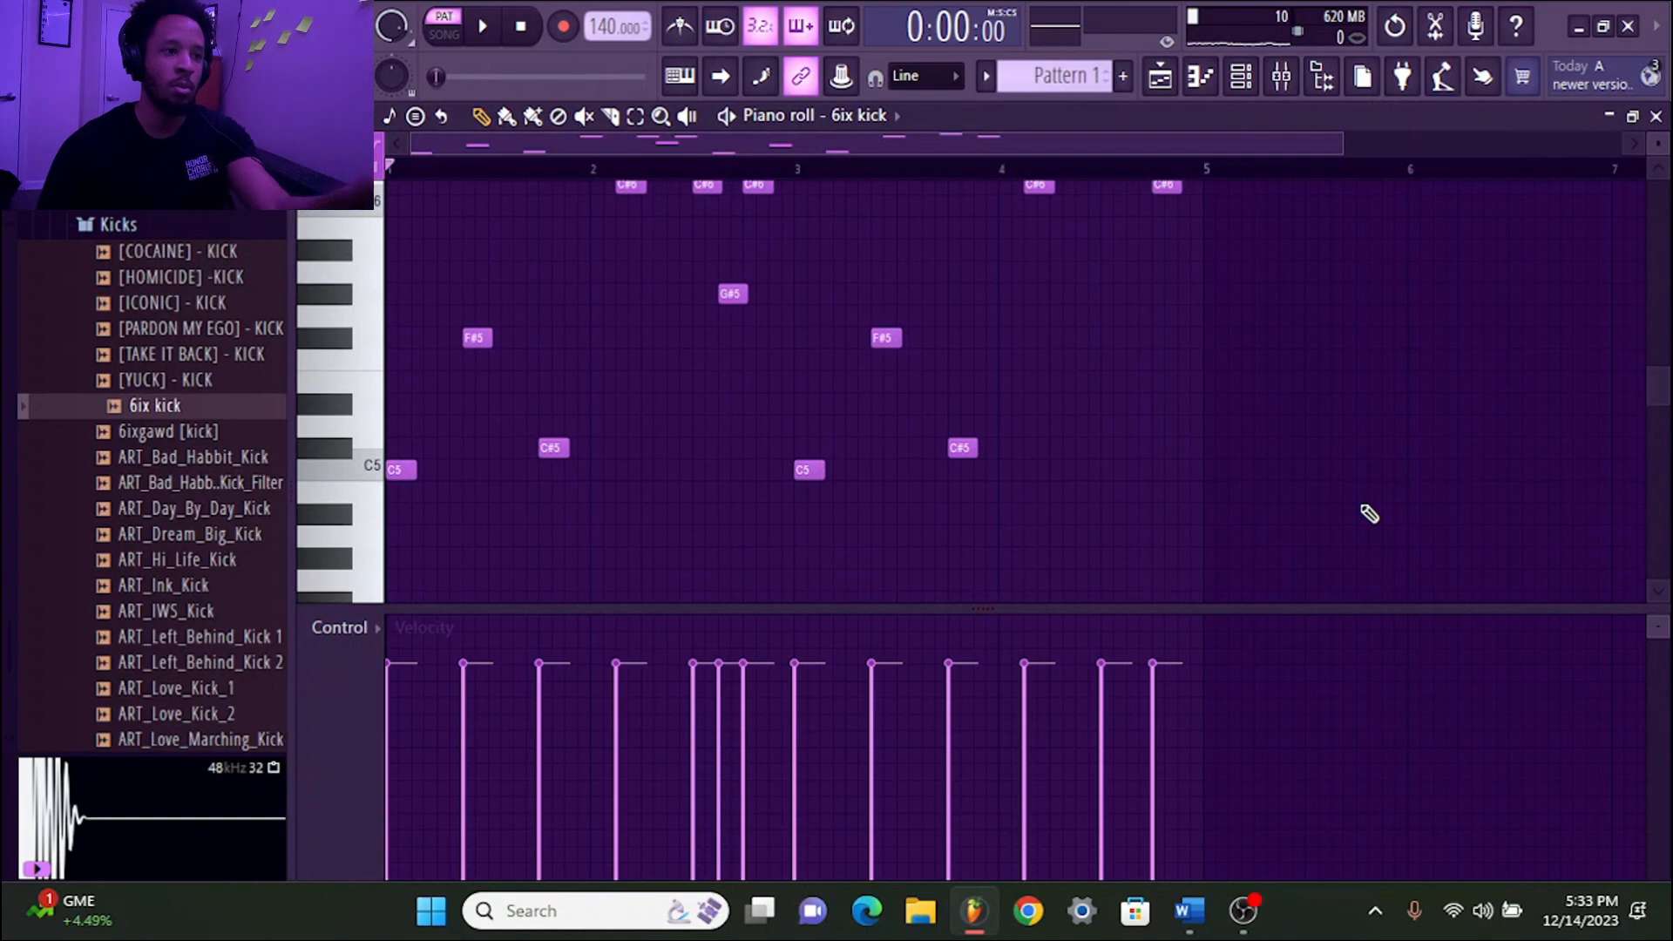
key("alt+k")
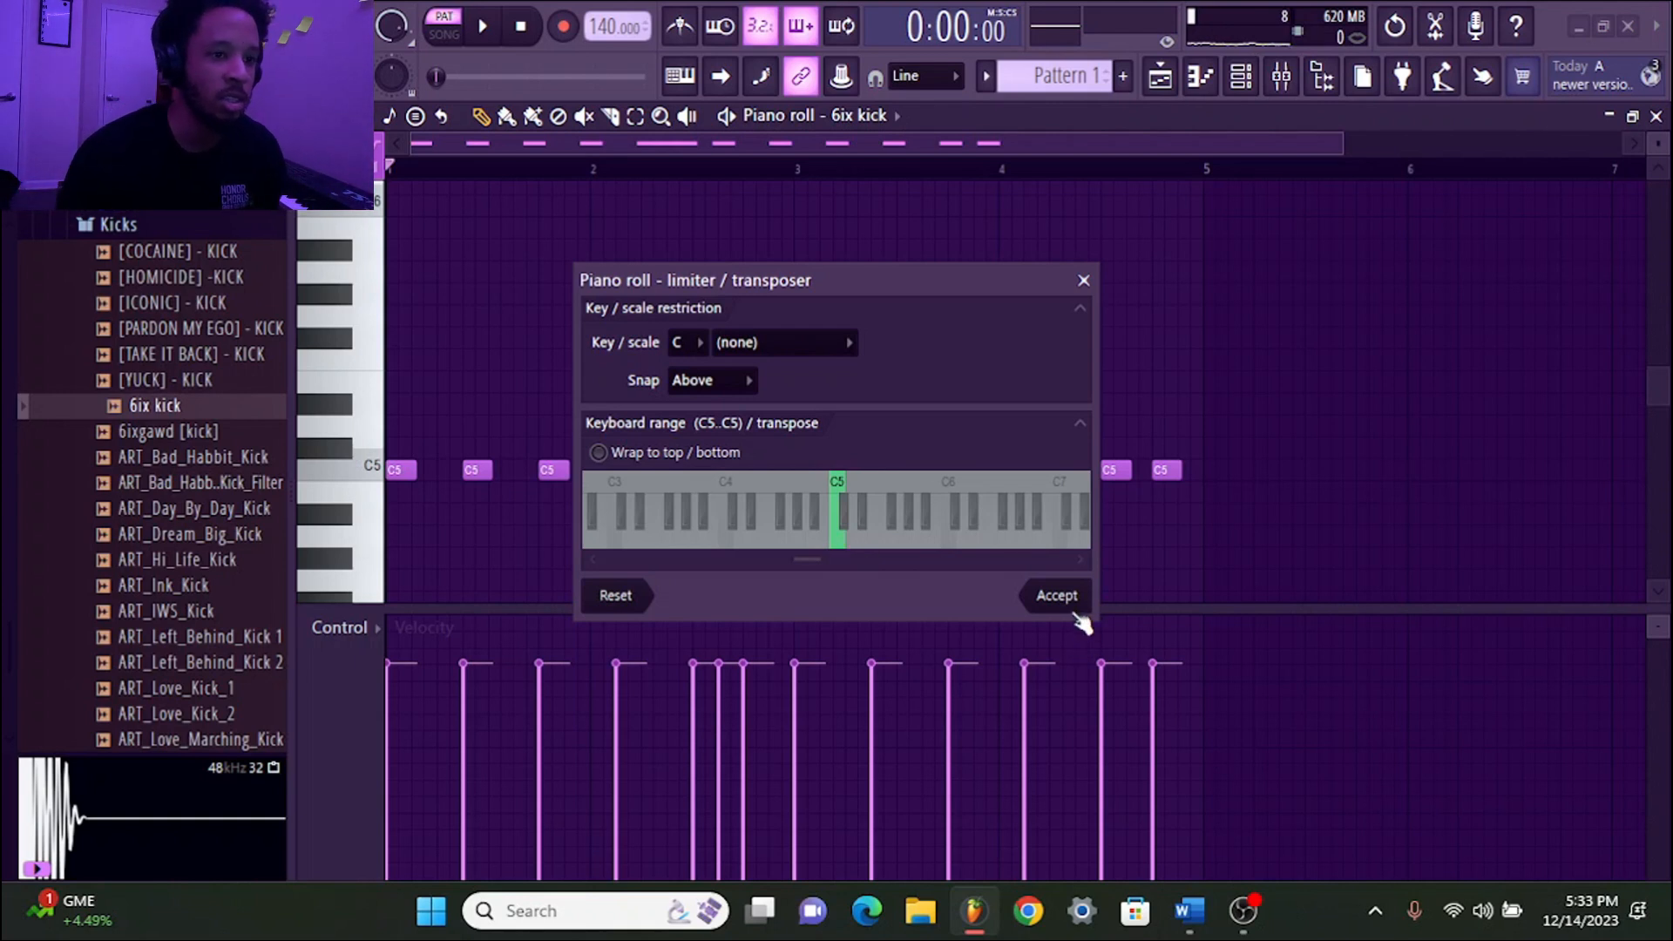
left_click(1069, 601)
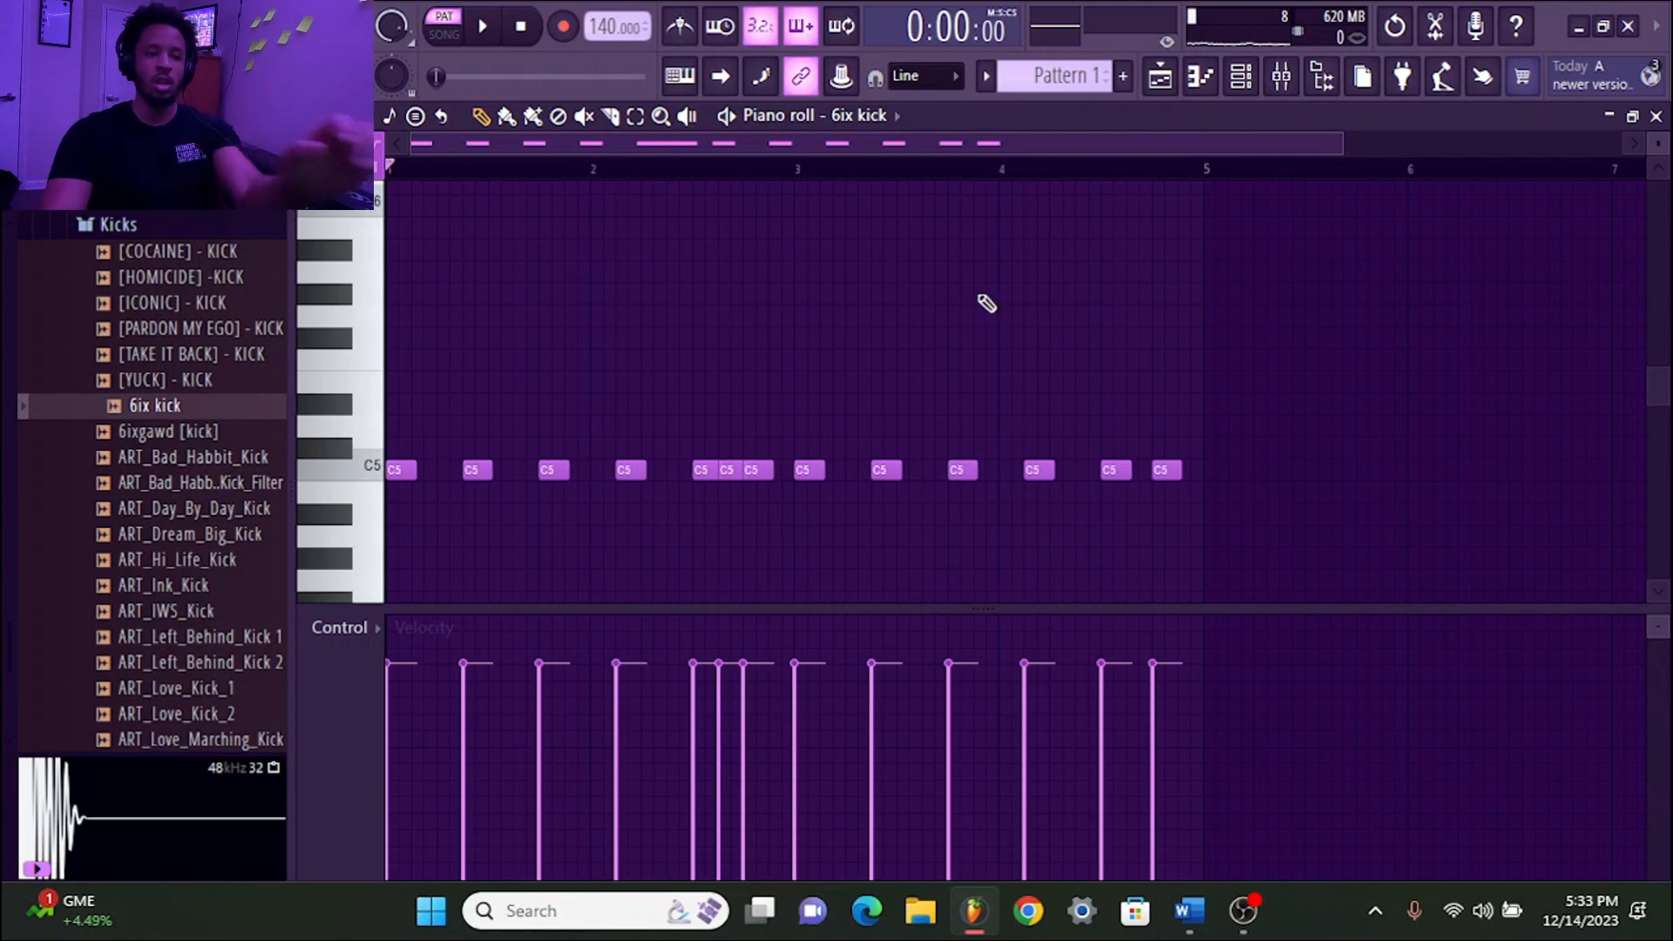
key("space")
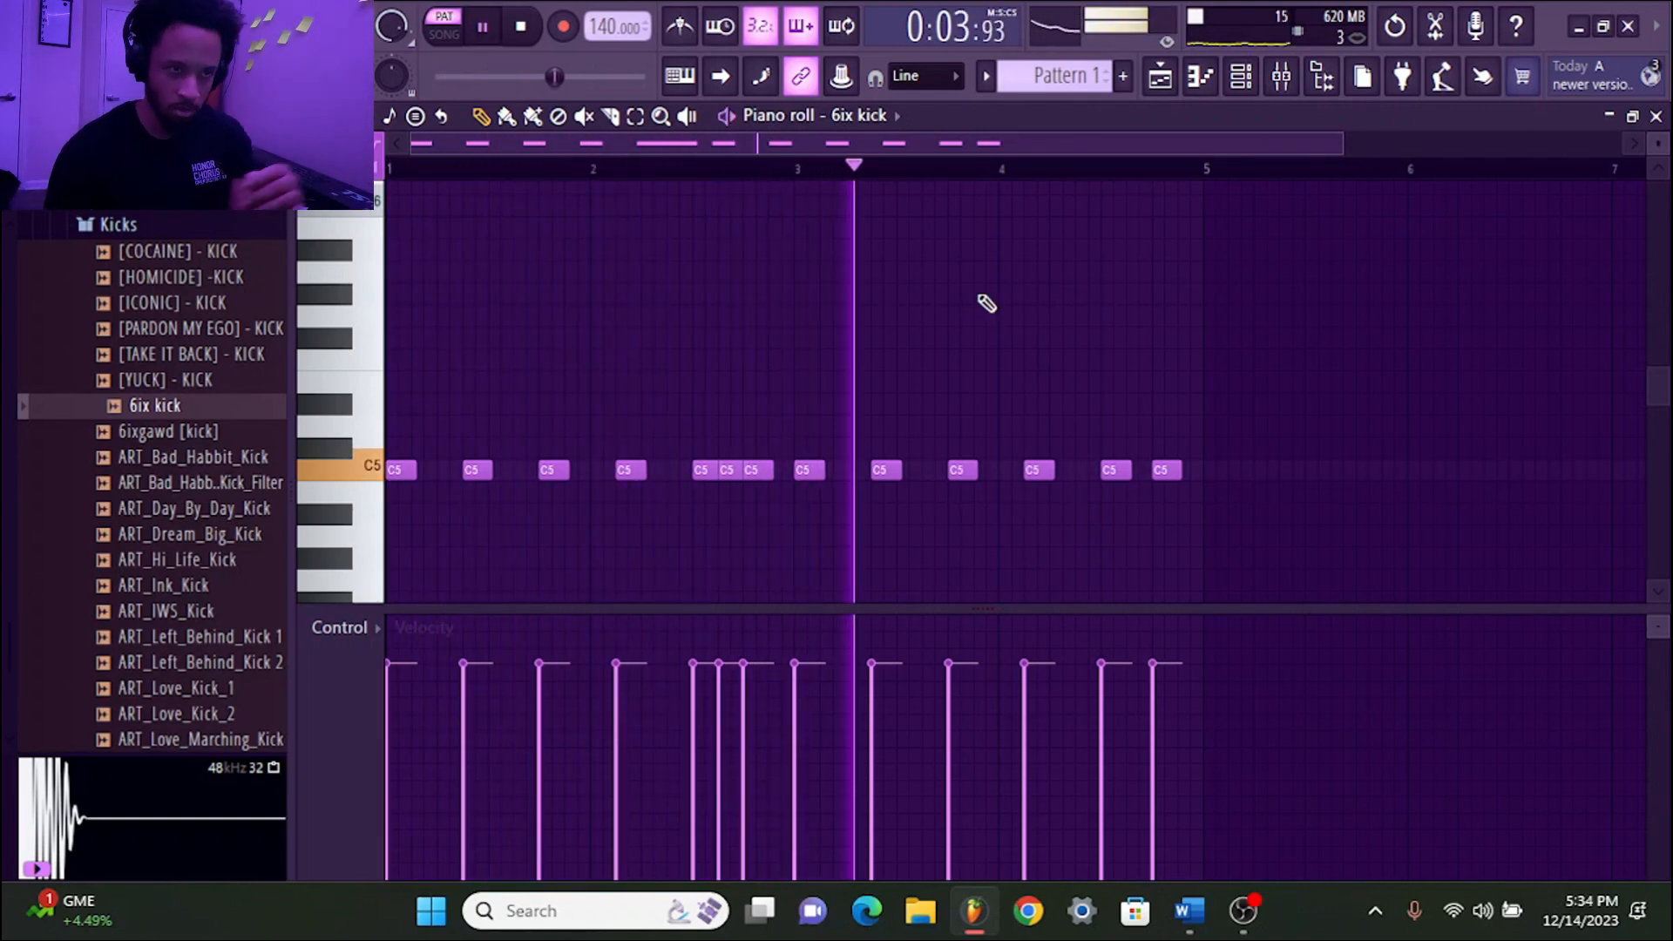
key("space")
Close the kick piano roll, add a time marker at bar 1 of the playlist, and switch playback to song mode
key("ctrl+a")
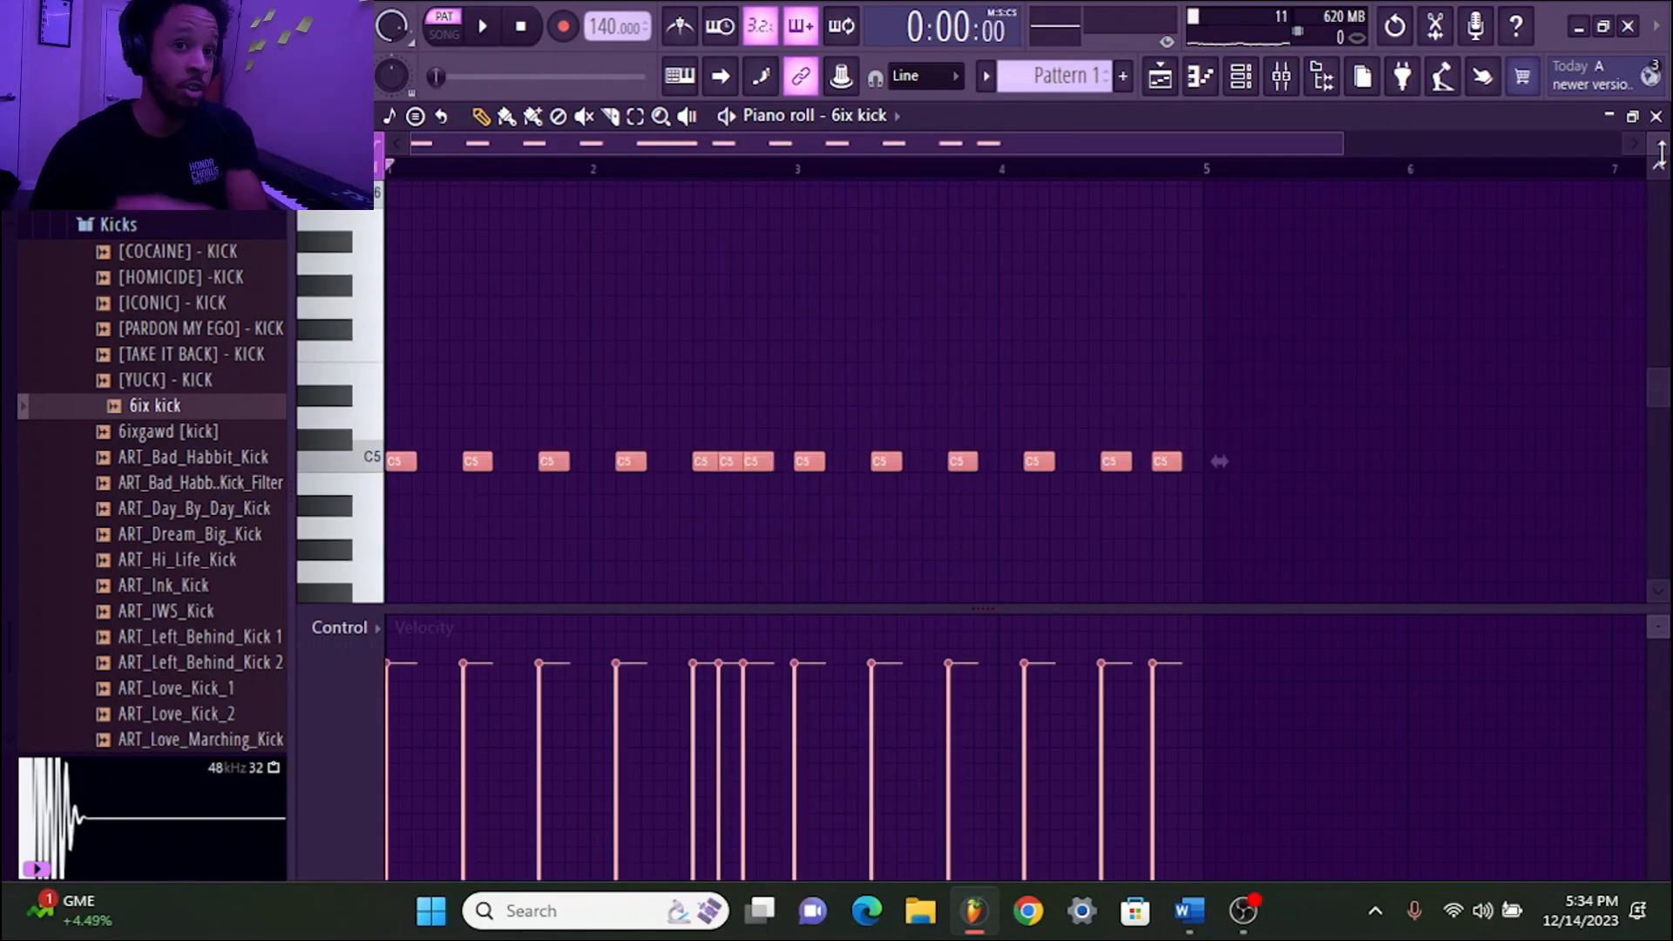
left_click(1657, 117)
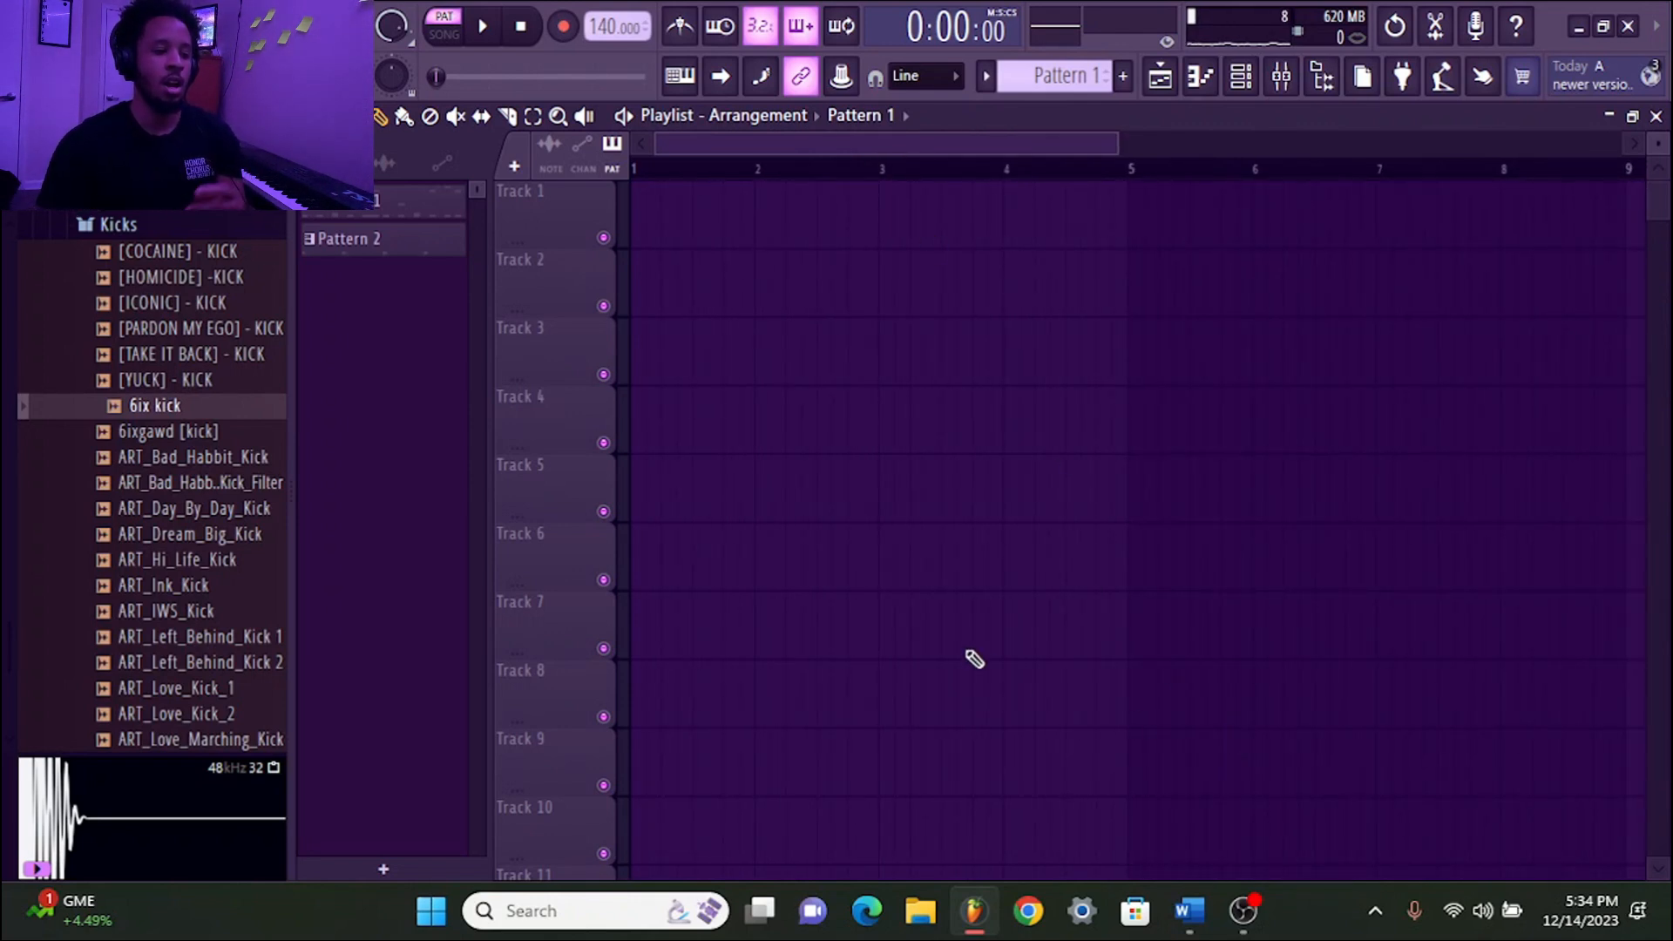
key("ctrl+t")
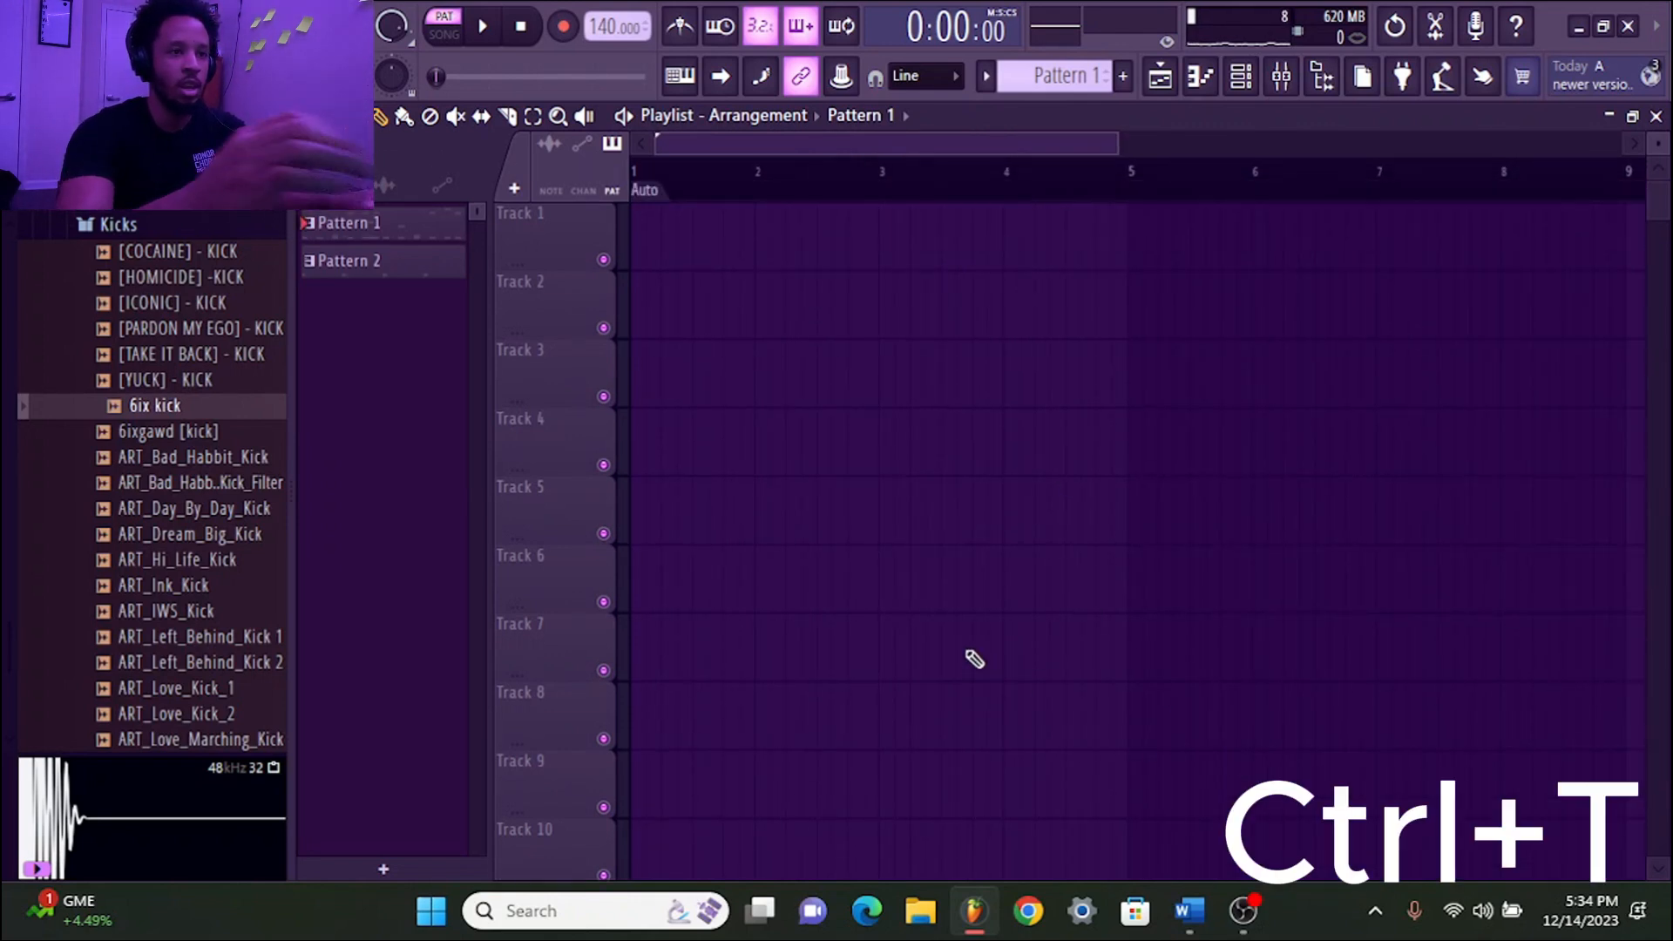
key("l")
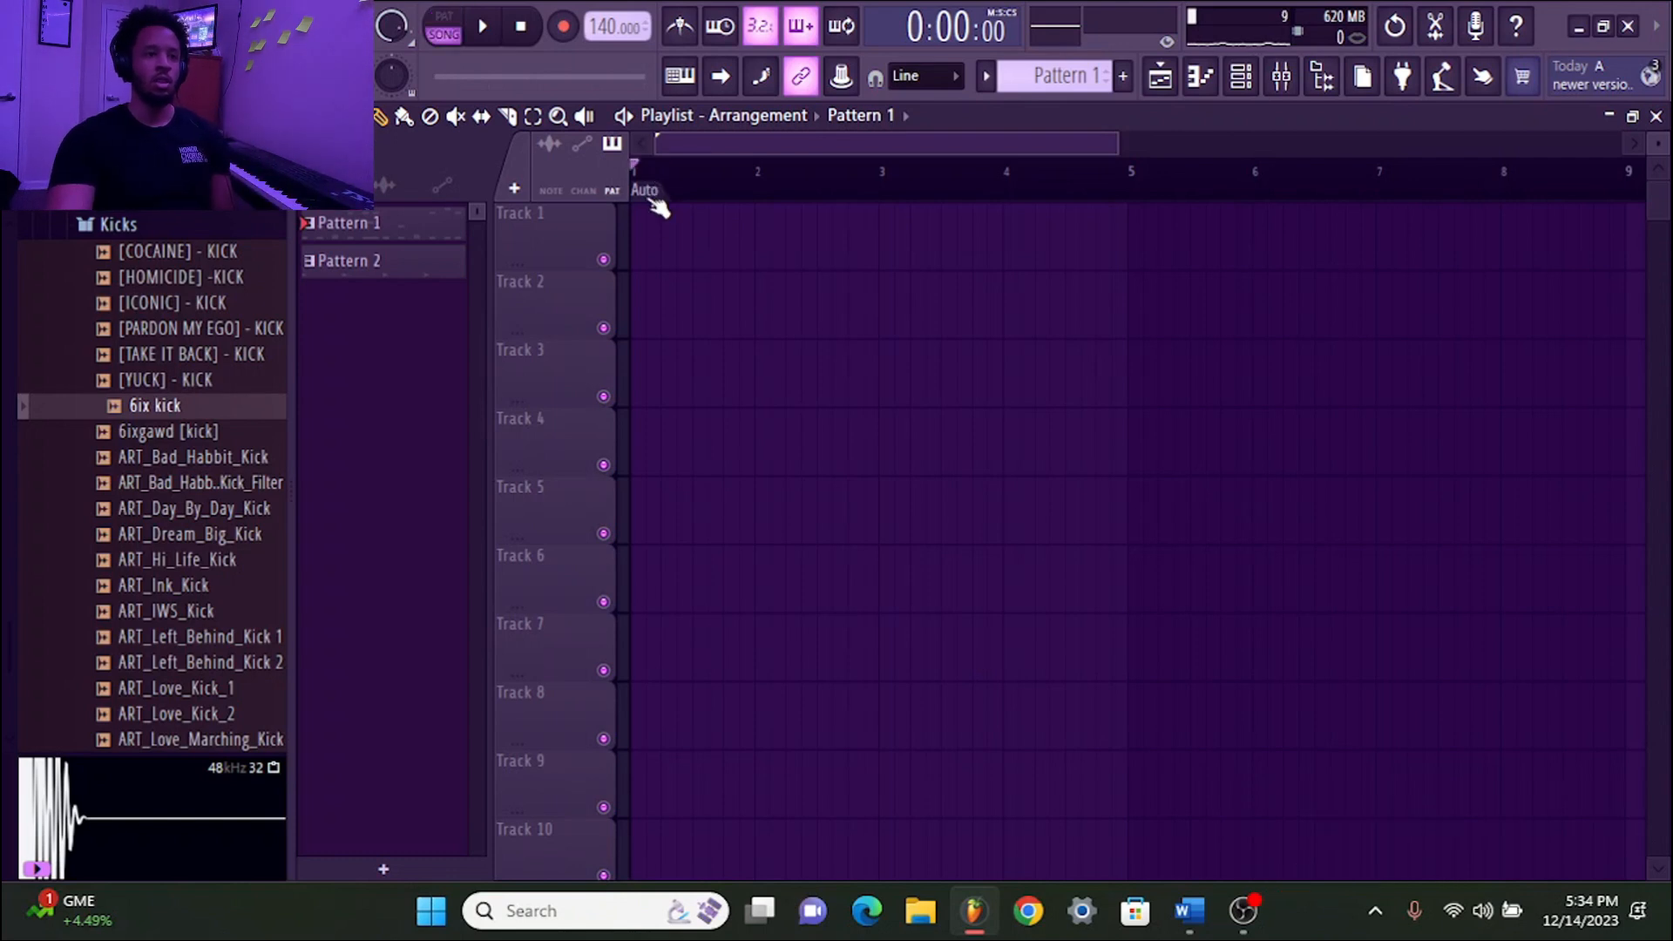
Rename the bar 1 time marker to "intro"
right_click(653, 197)
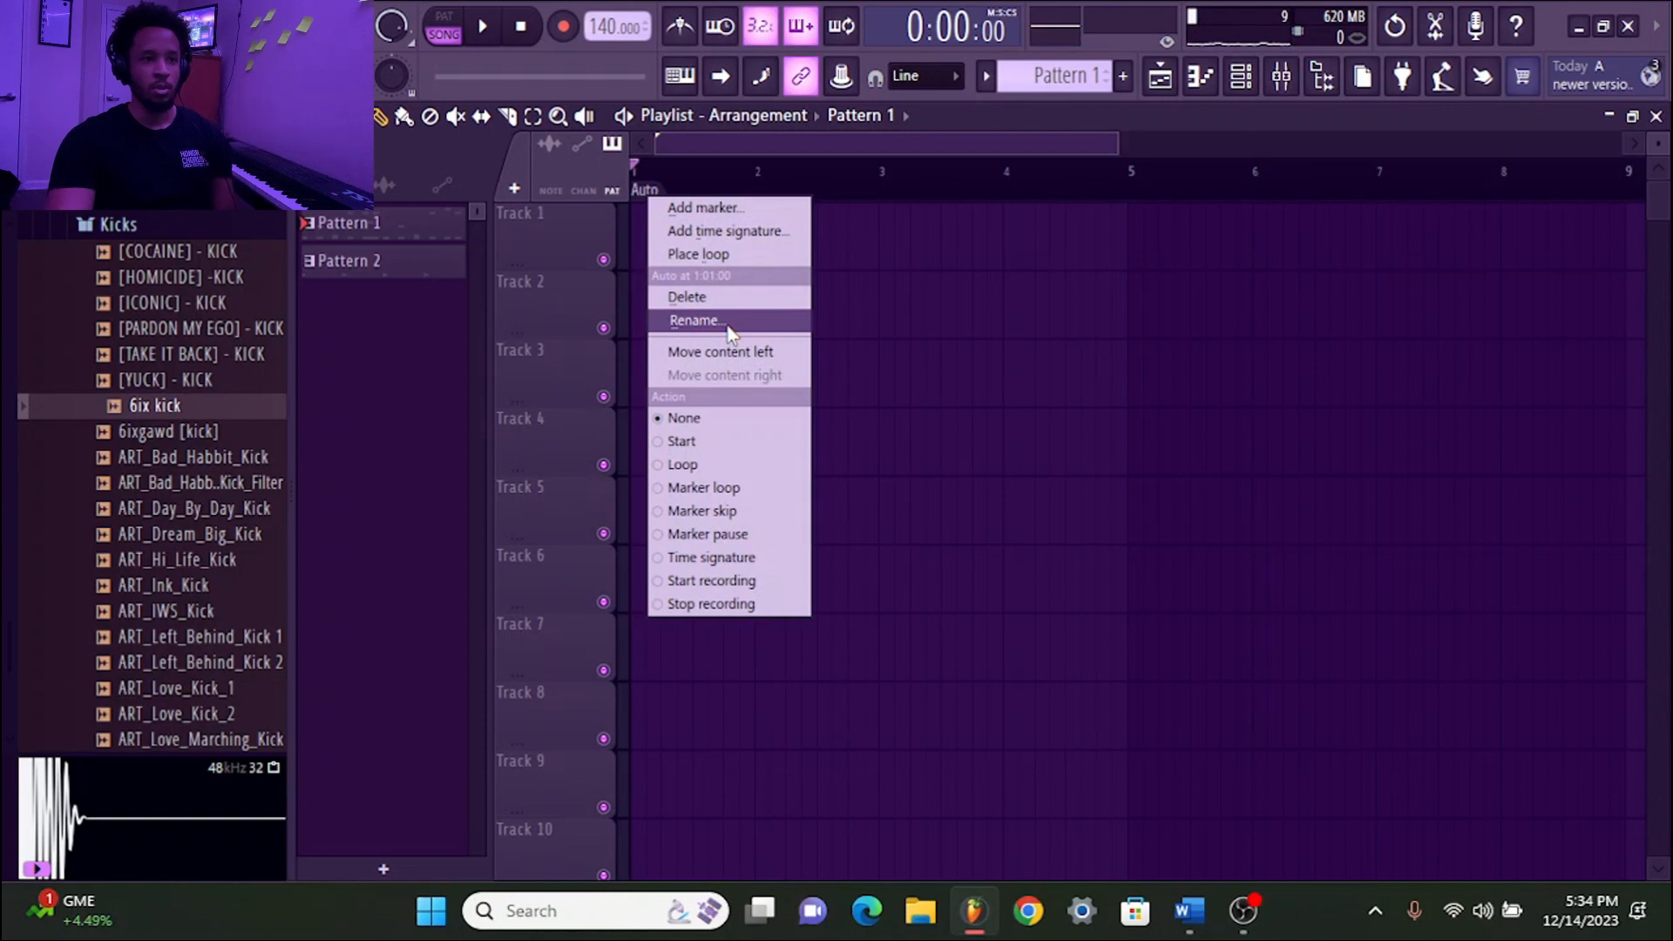
left_click(698, 321)
key("BackSpace")
type("i")
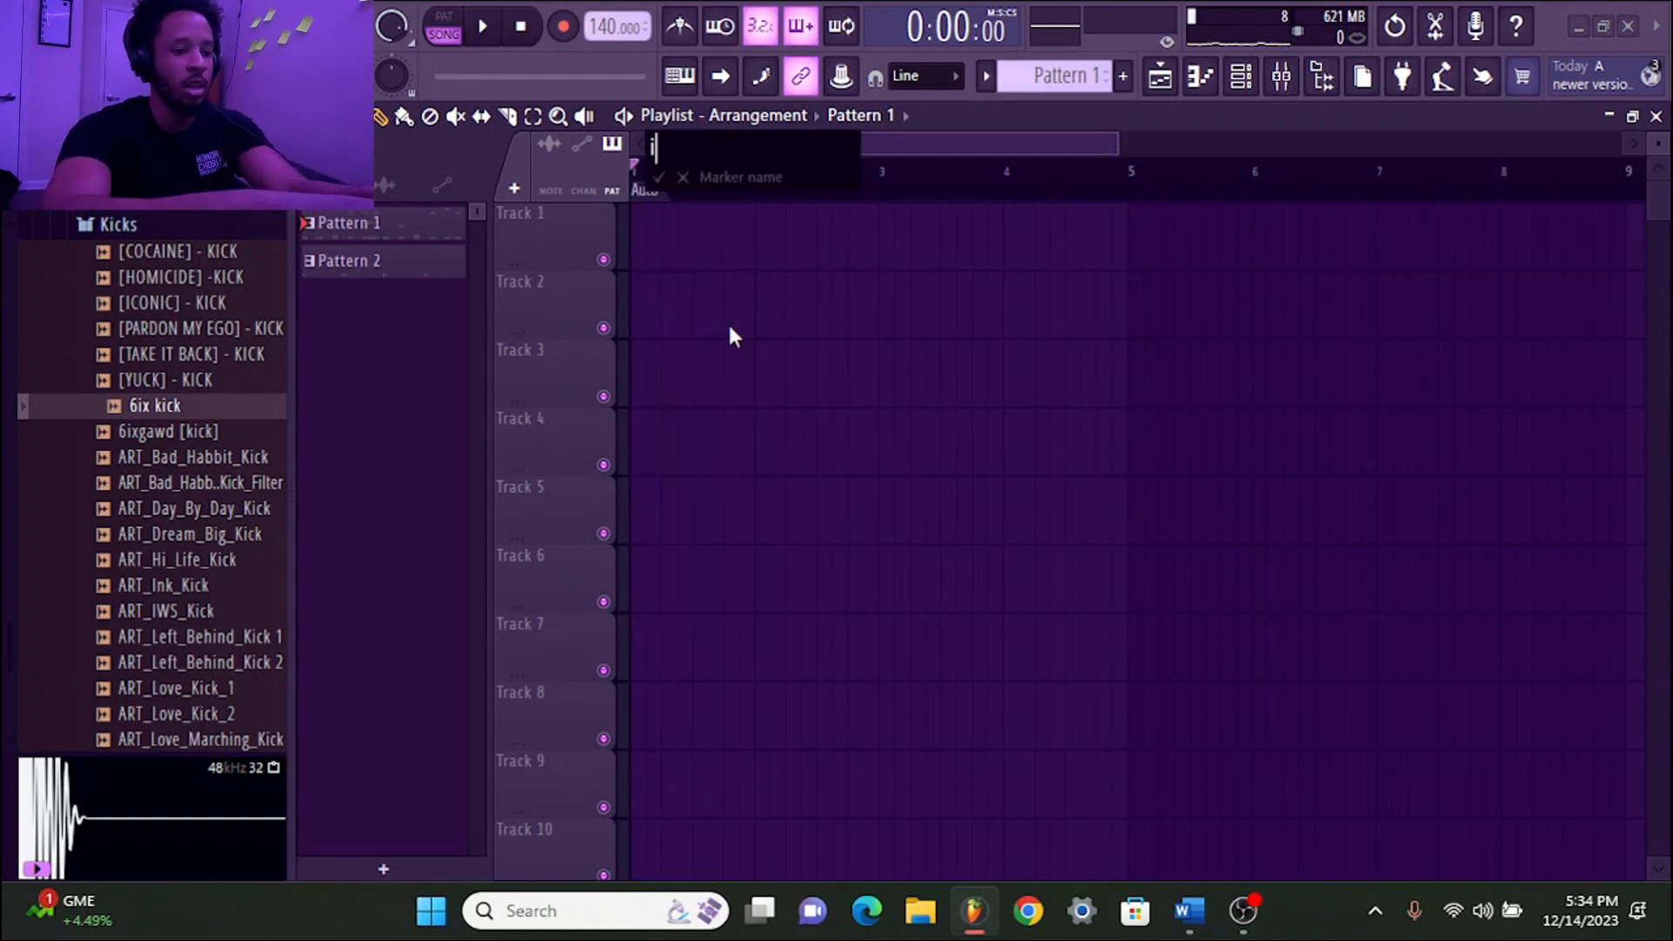
type("tnor")
key("BackSpace")
key("BackSpace")
key("BackSpace")
key("BackSpace")
type("tn")
key("BackSpace")
key("BackSpace")
type("nt")
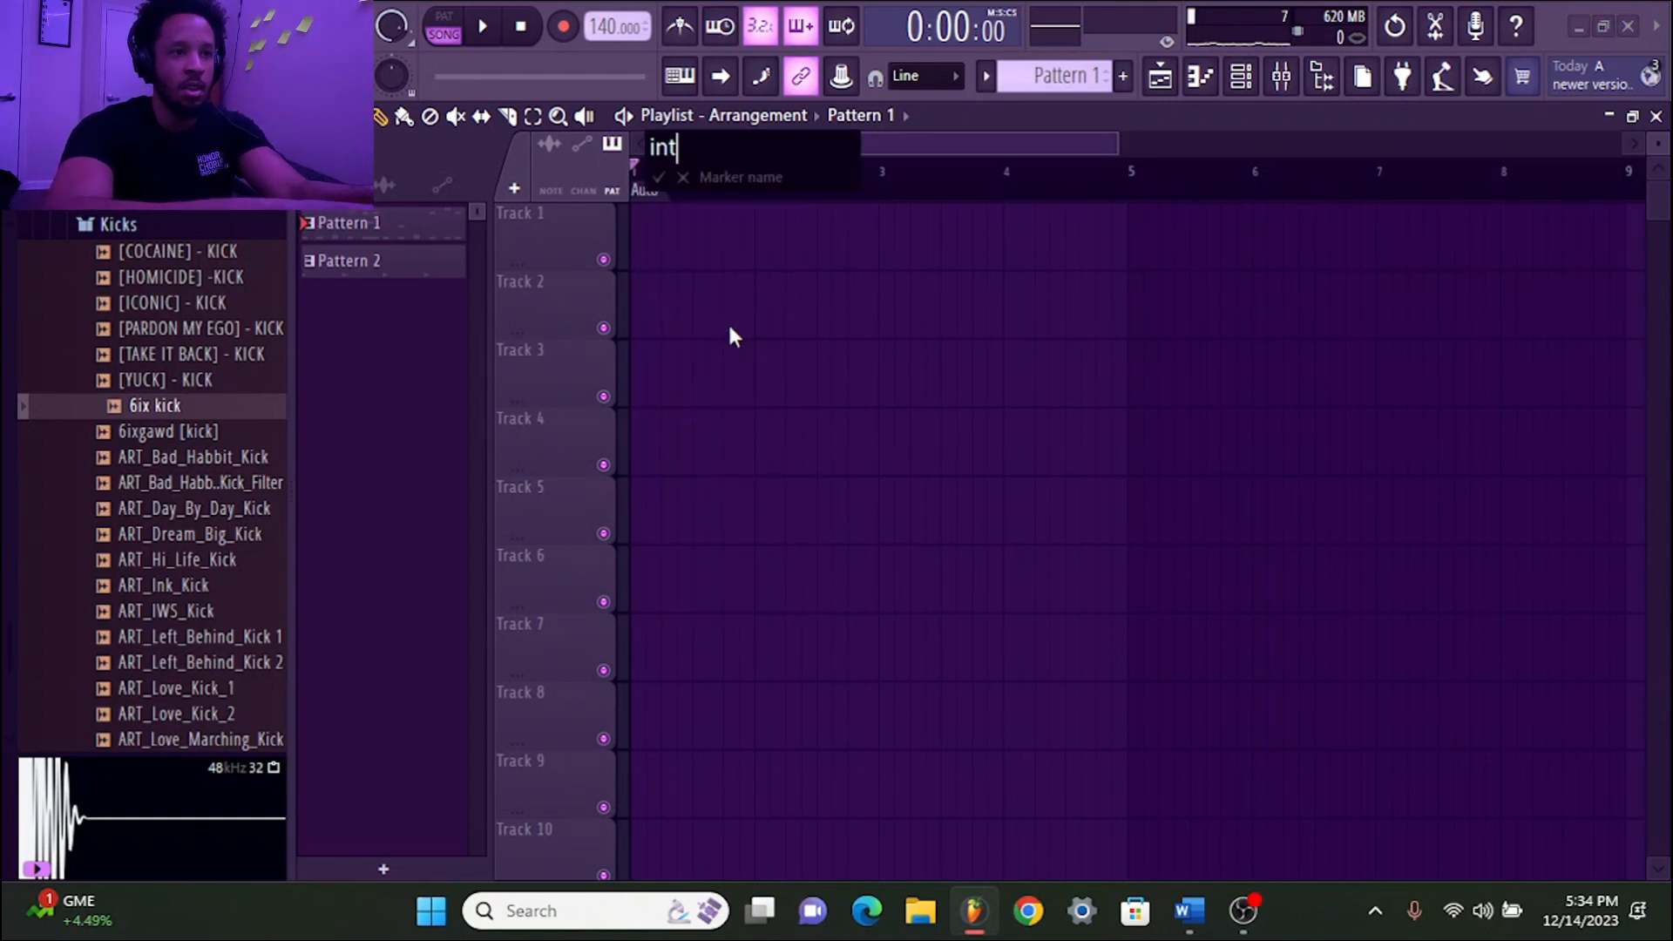
type("ro")
key("Return")
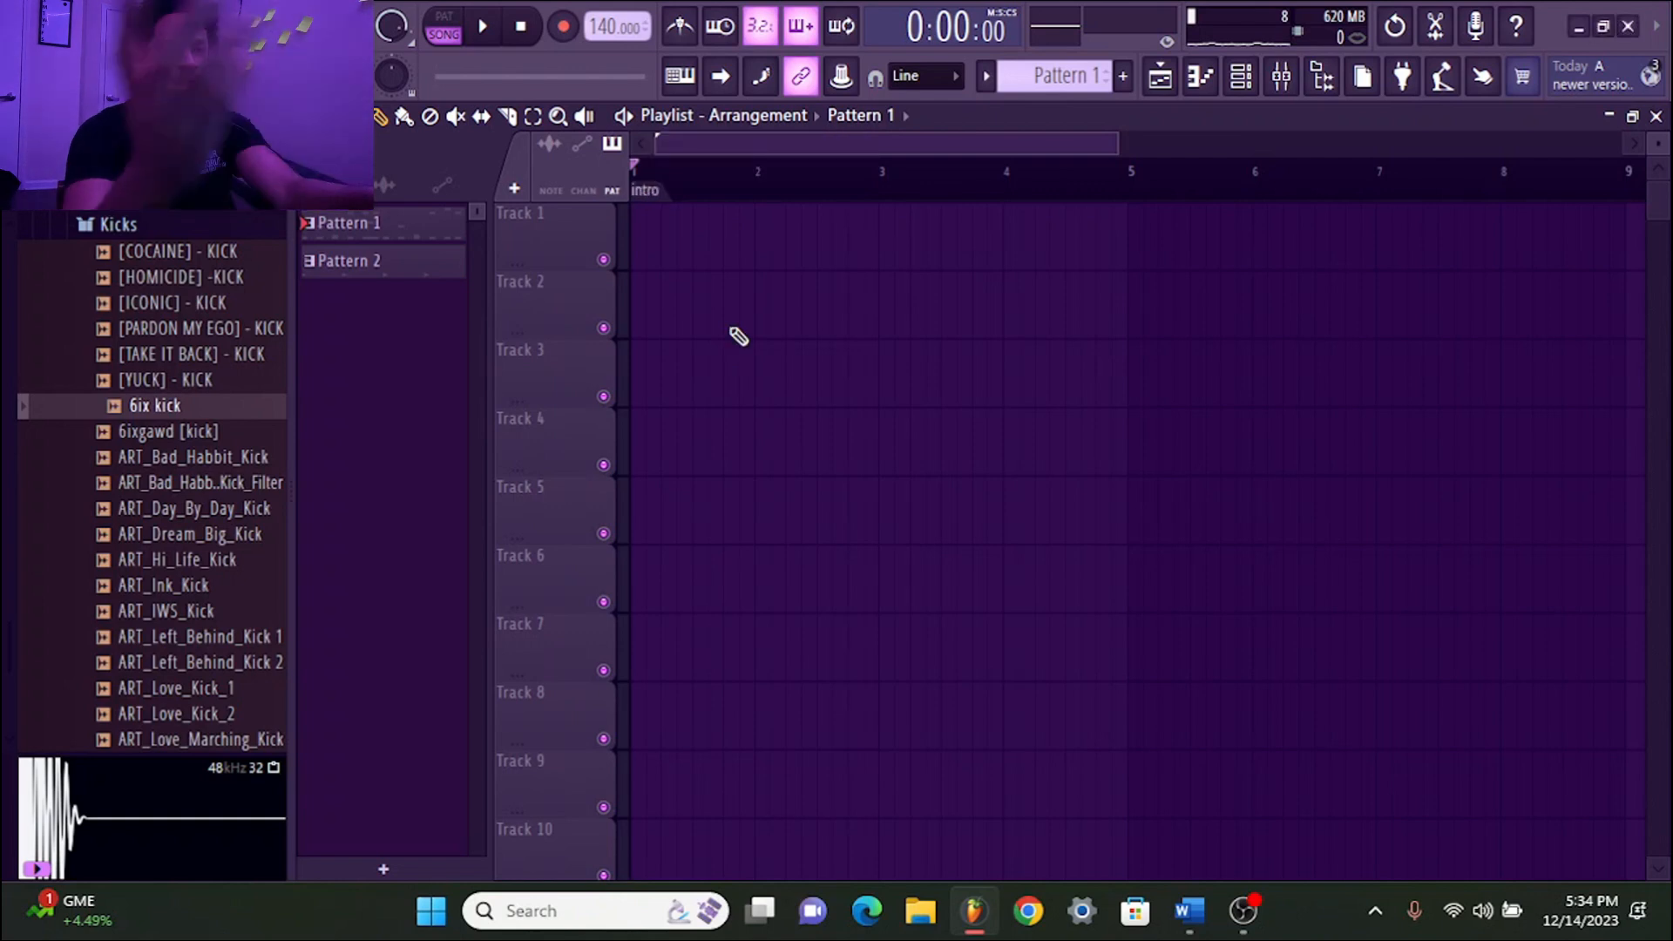
Add a second time marker at bar 5 of the playlist and open its options
left_click(1129, 170)
key("alt+t")
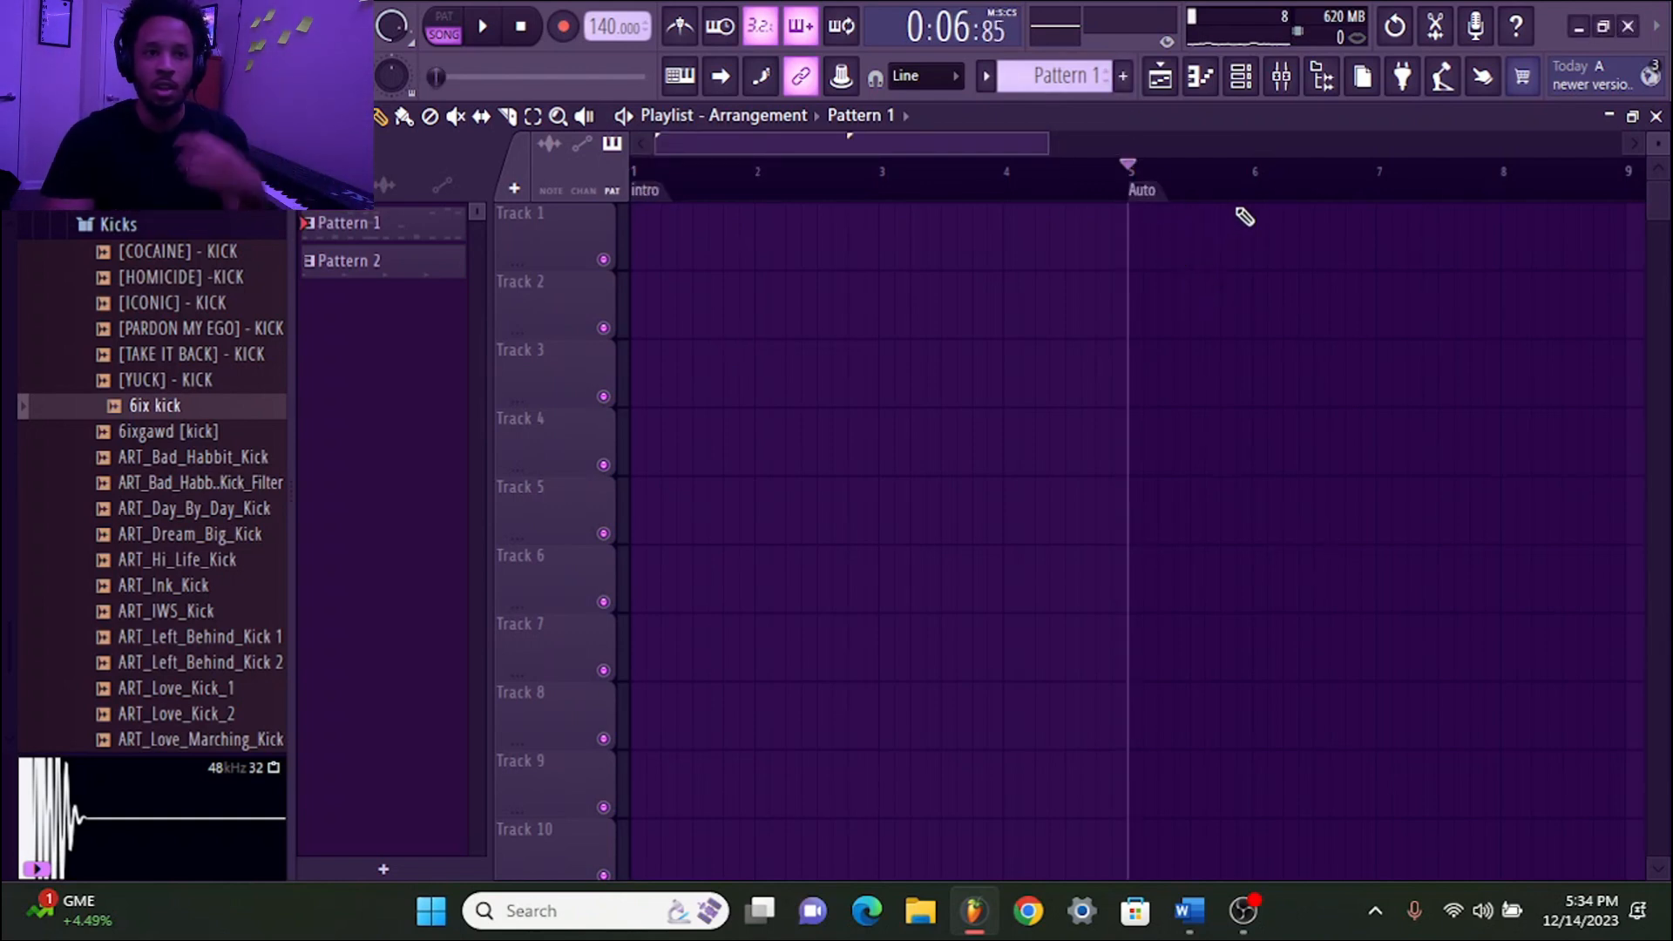
right_click(1163, 192)
key("Escape")
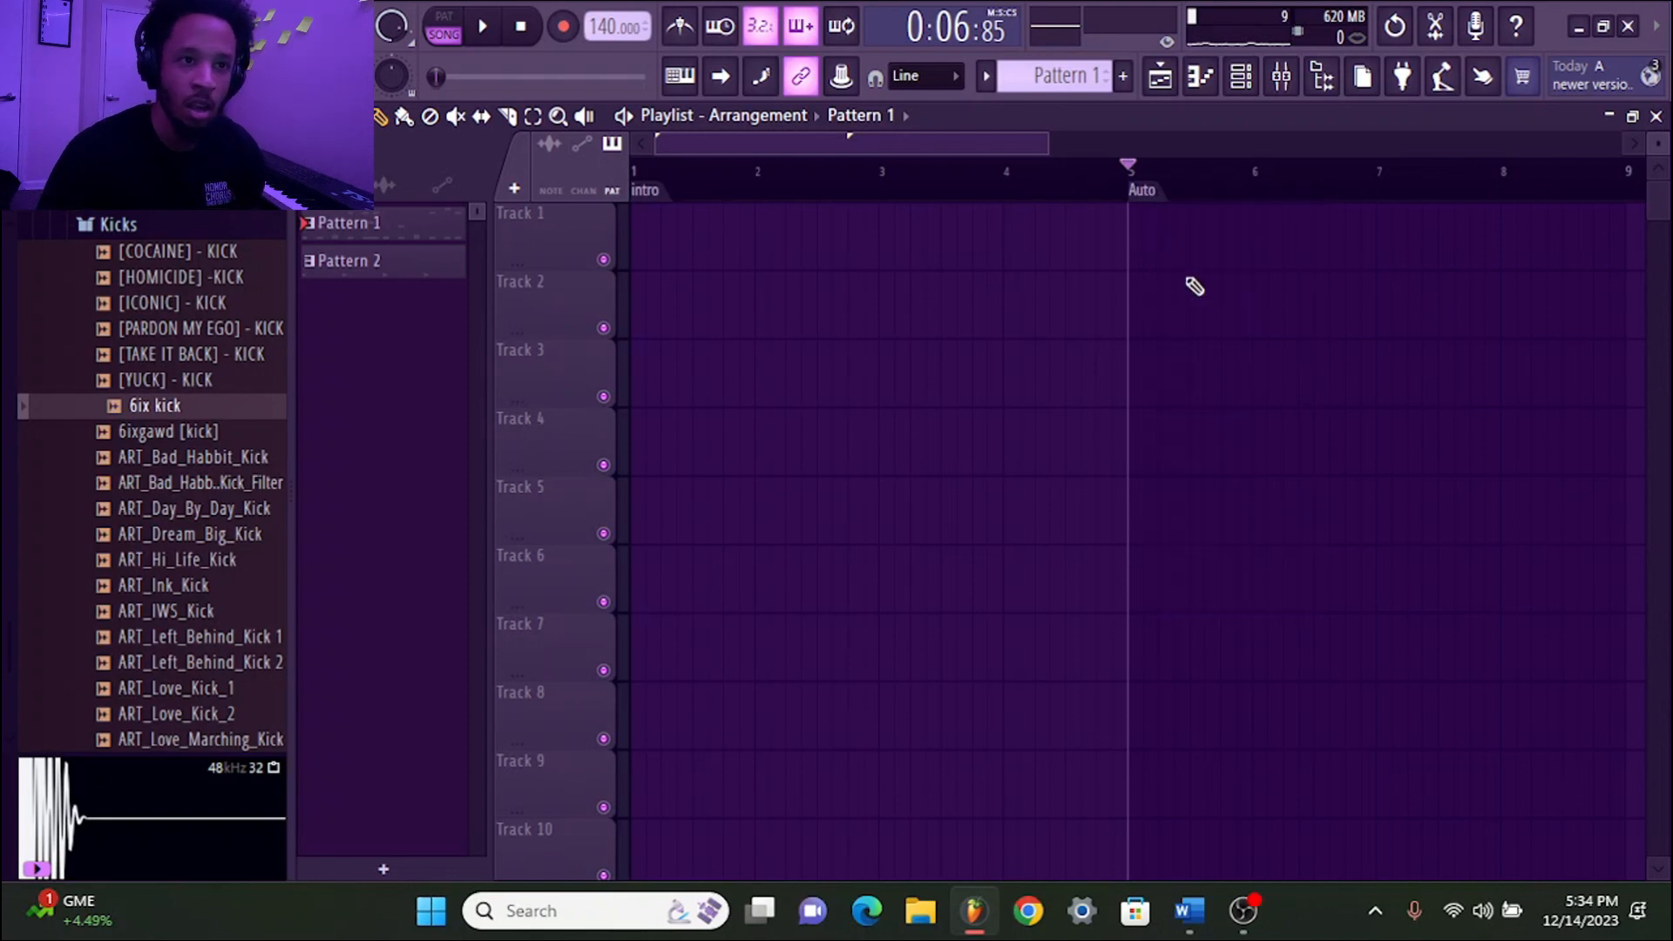
right_click(1142, 190)
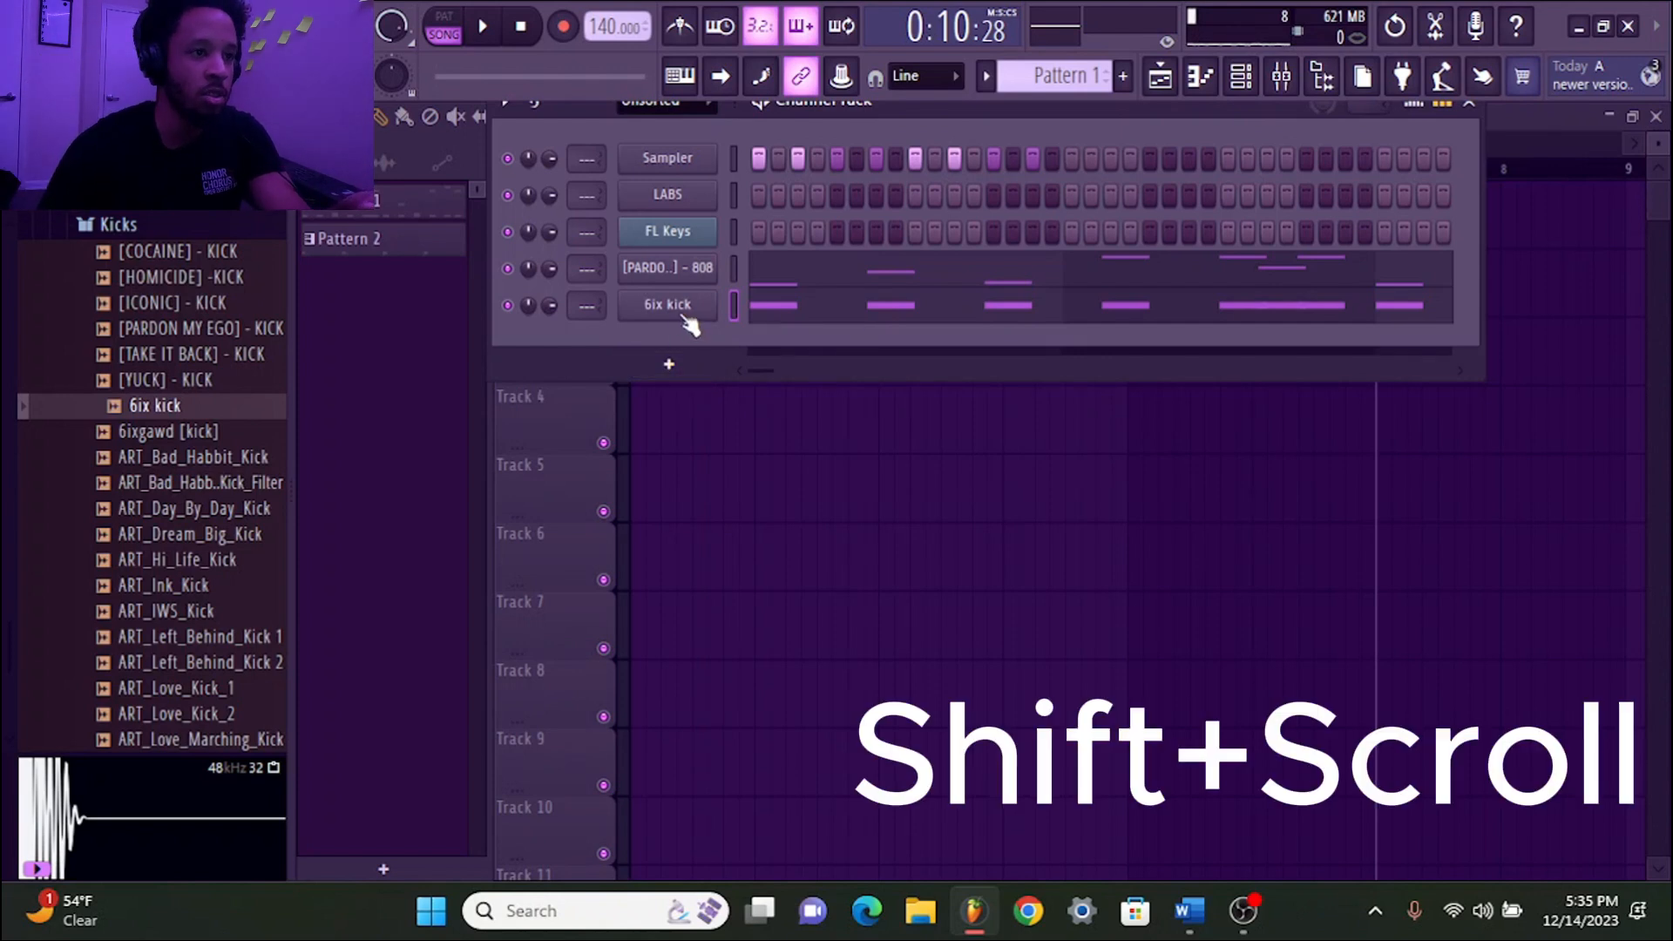
Shift the 6ix kick and 808 channels up and down the channel rack, leaving 6ix kick directly above the 808
scroll(683, 301, "up", 3, "shift")
scroll(690, 205, "up", 1, "shift")
scroll(686, 167, "down", 4, "shift")
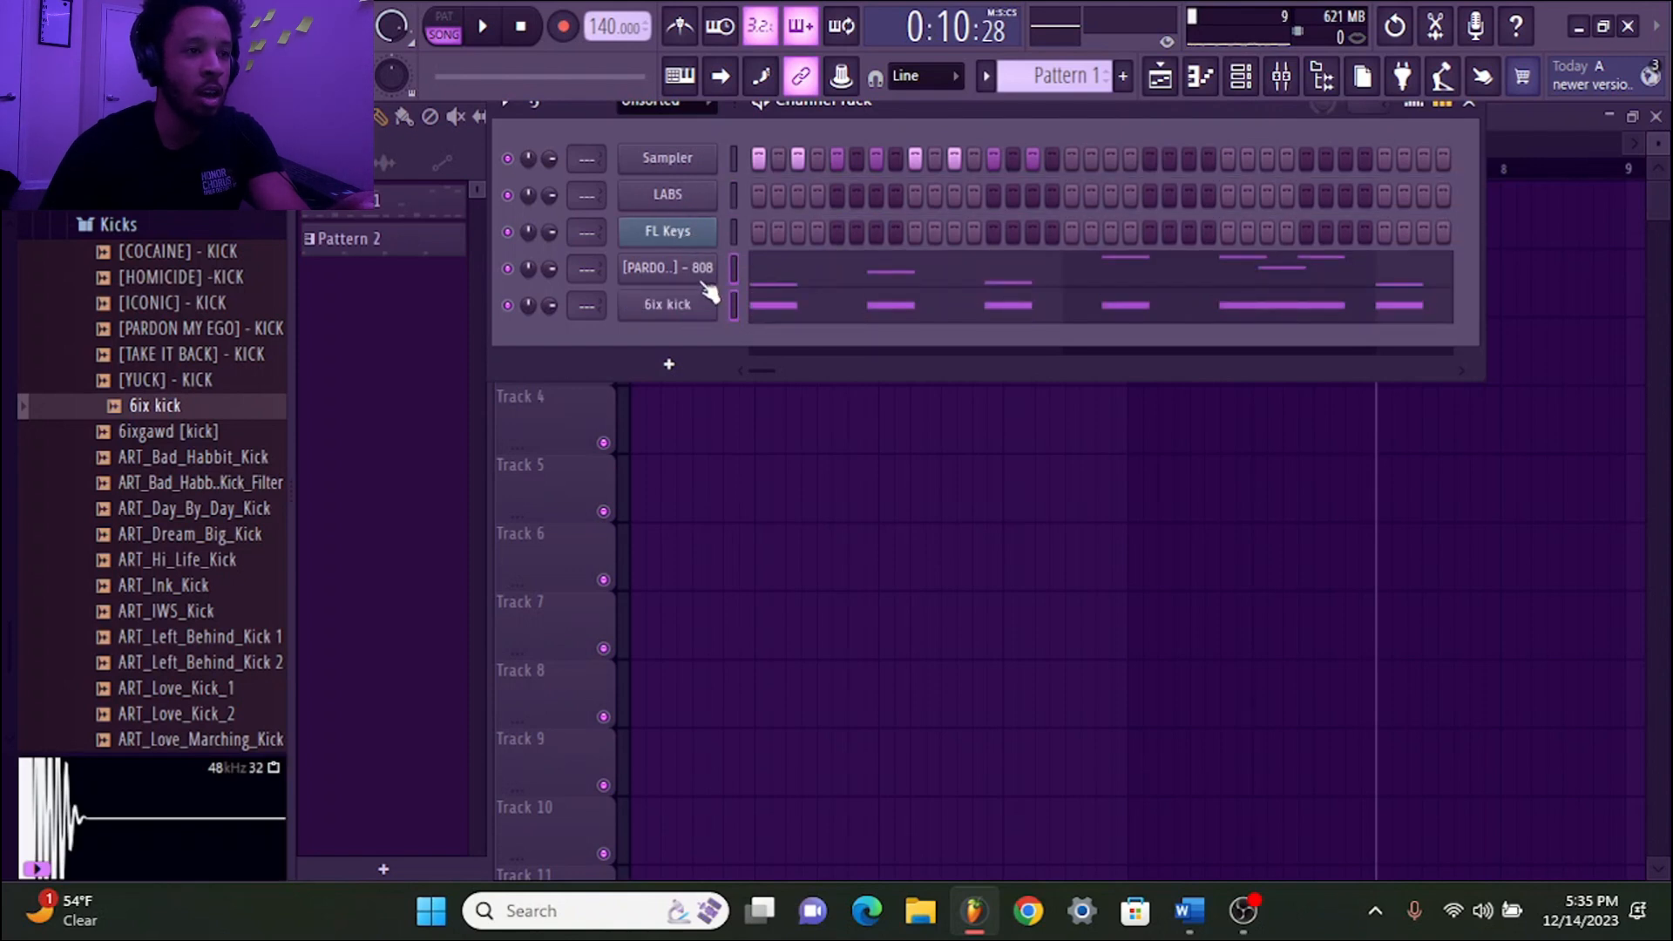
scroll(704, 285, "up", 1, "shift")
scroll(706, 170, "up", 2, "shift")
scroll(699, 206, "down", 4, "shift")
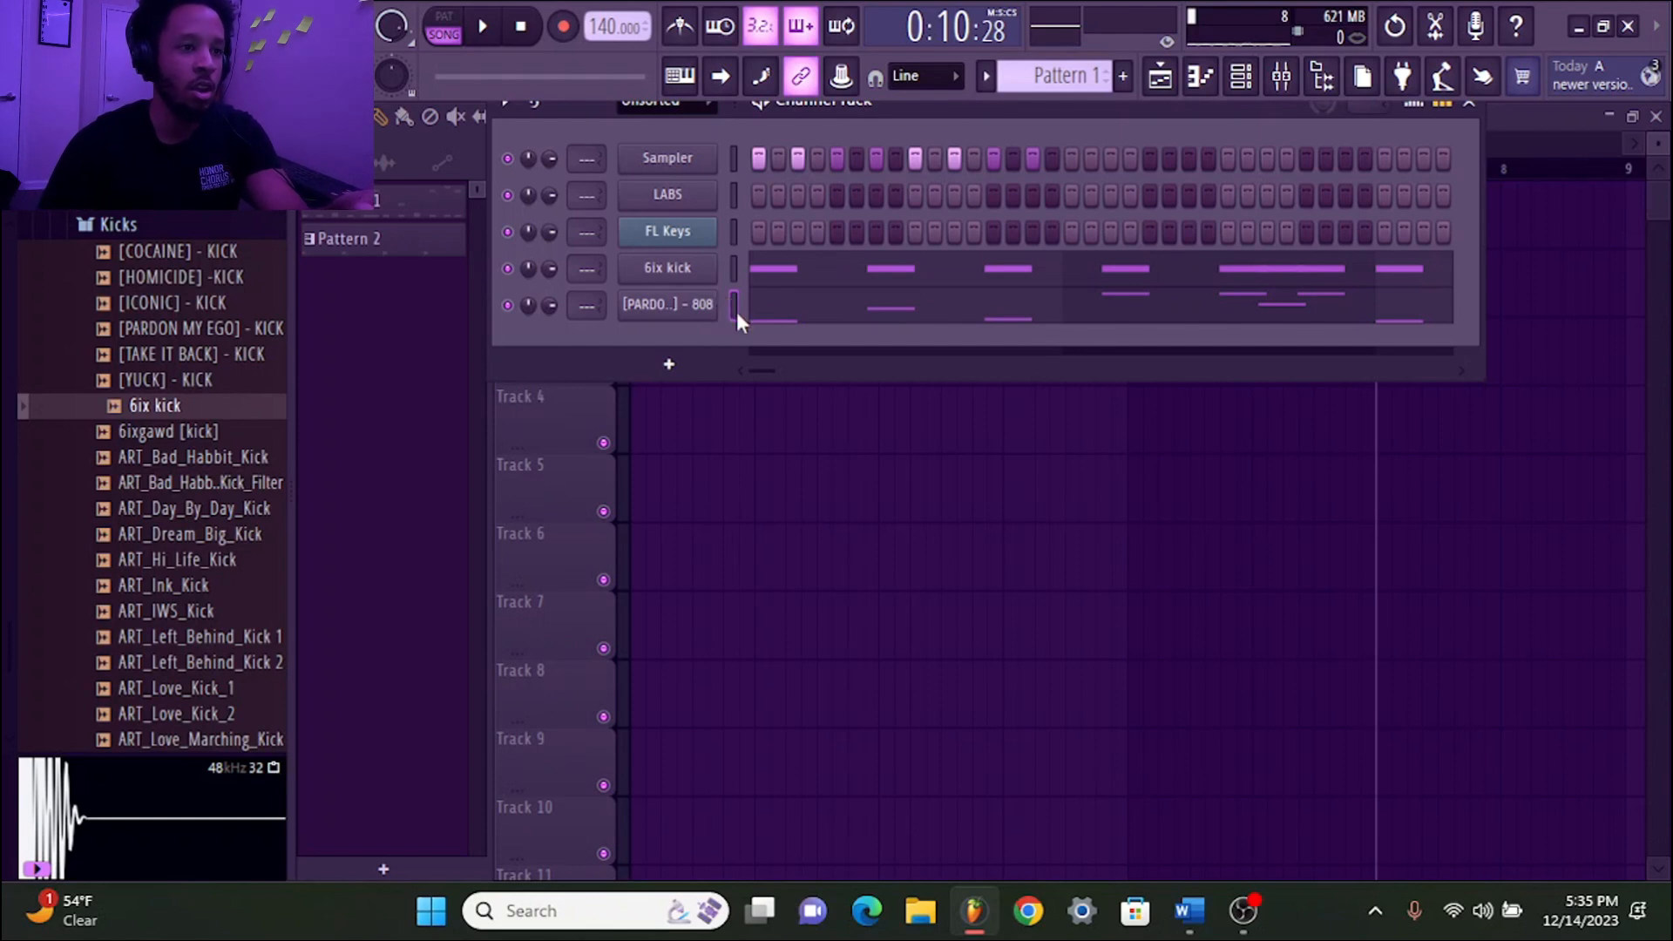
Move the 808 channel above the 6ix kick channel and back below it
key("alt+Up")
key("alt+Up")
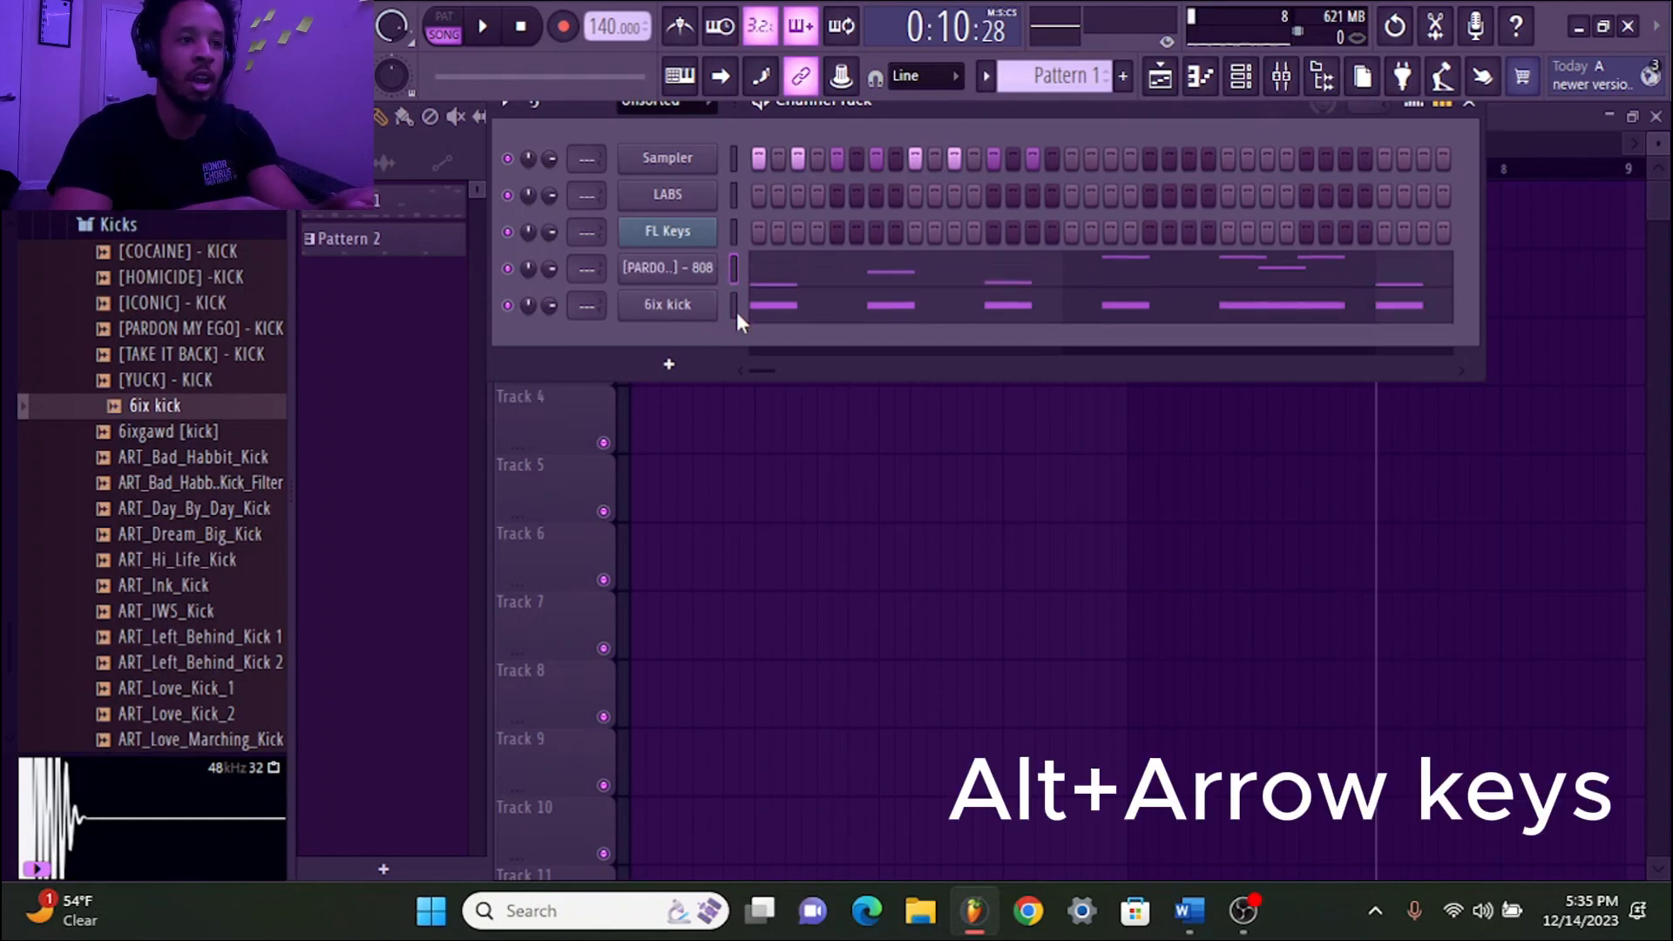
key("alt+Up")
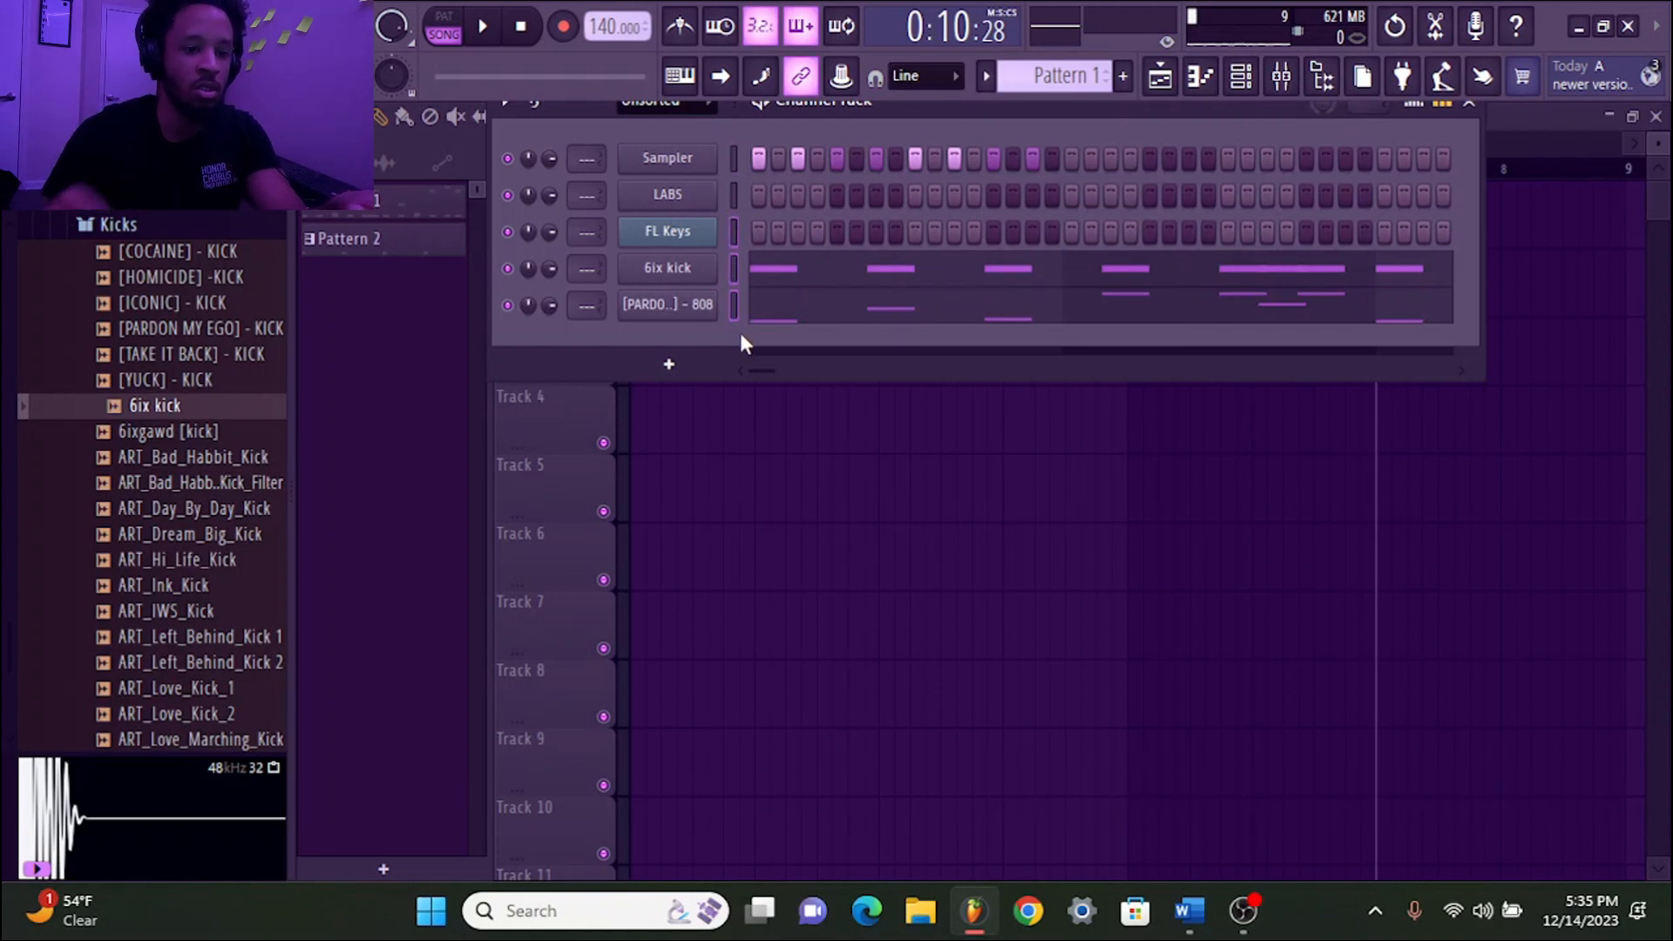
Move the FL Keys, 6ix kick and 808 channels together to the top of the channel rack and back down
key("alt+Up")
key("alt+Up")
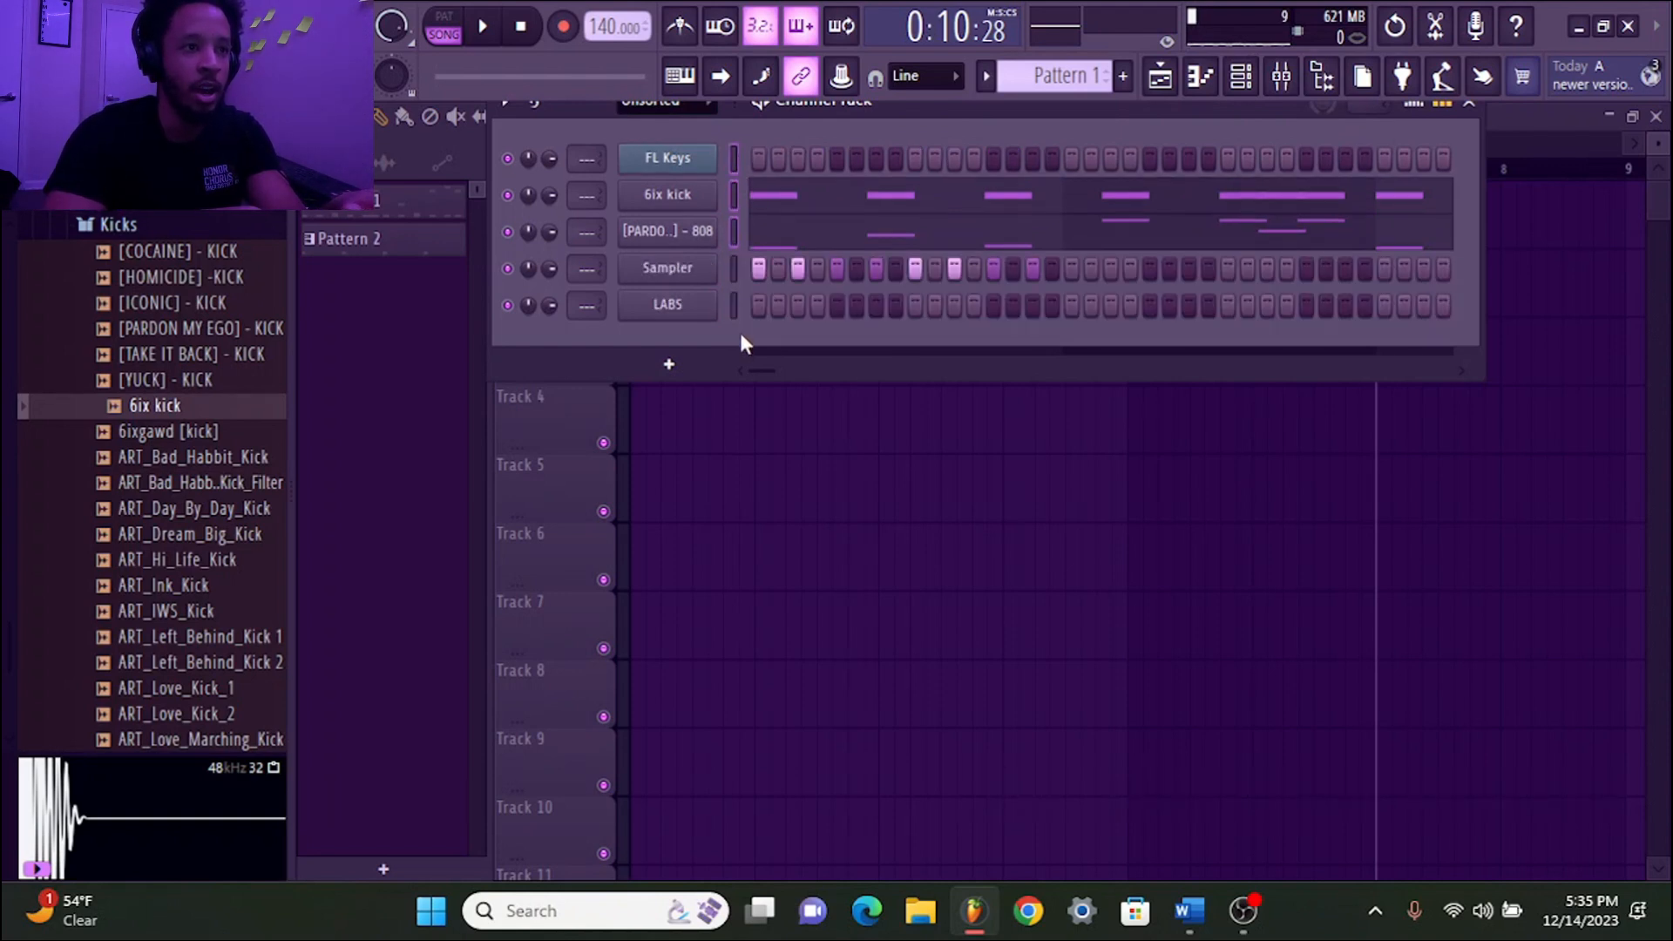
key("alt+Down")
key("alt+Down")
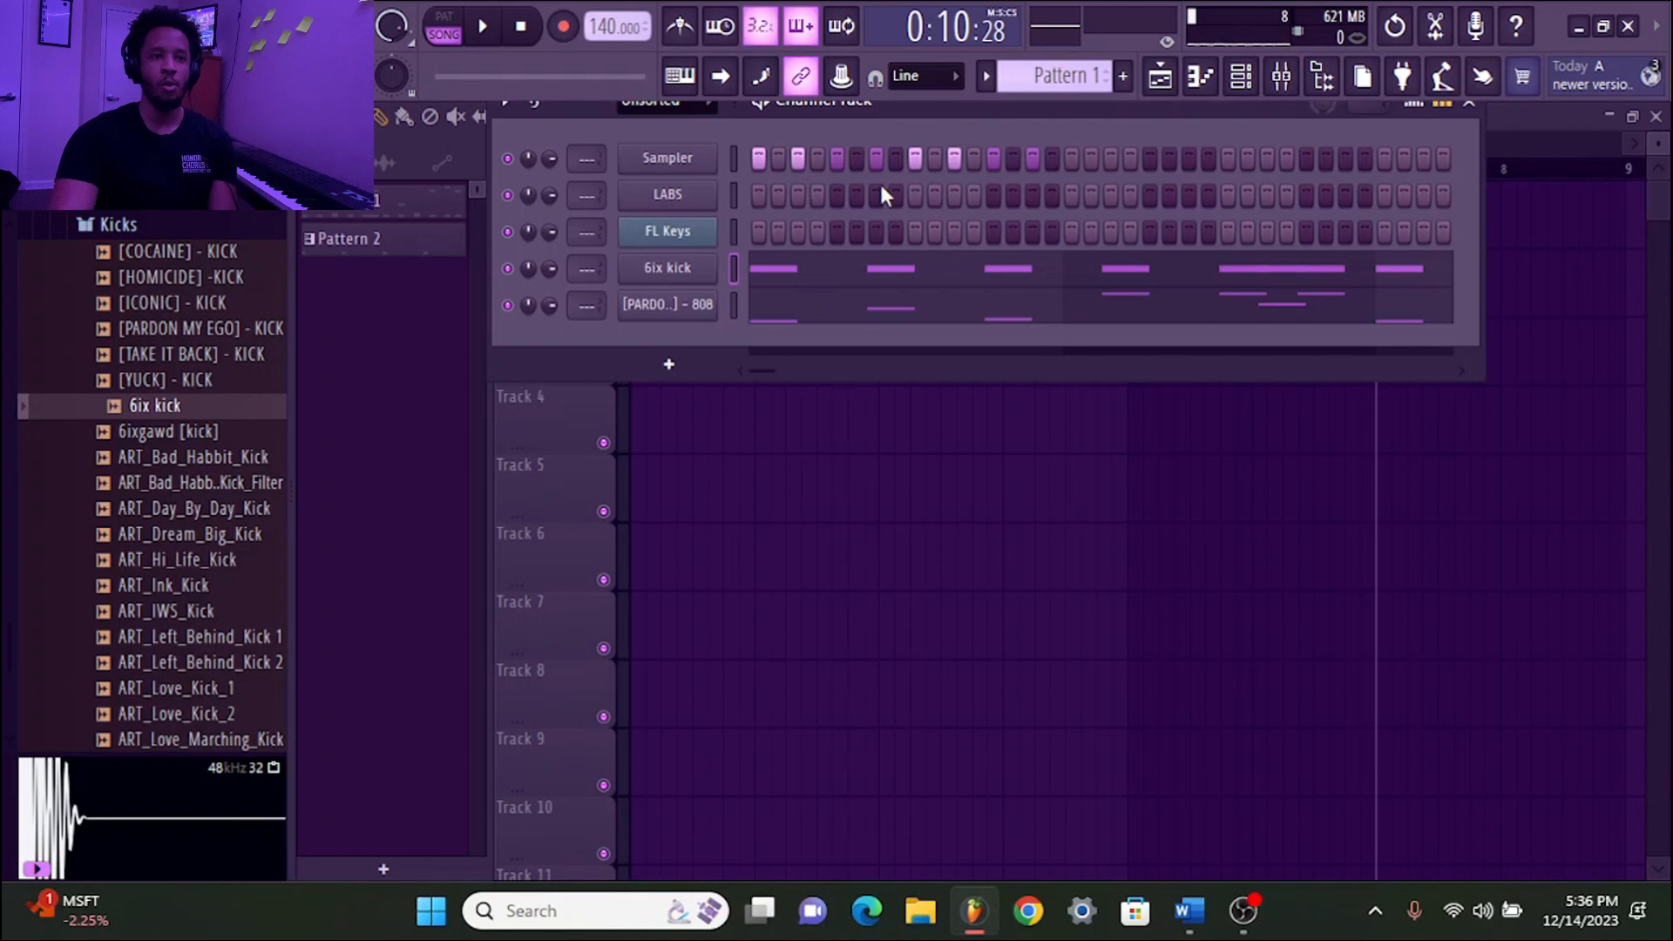
Delete the Sampler channel from the channel rack
right_click(671, 161)
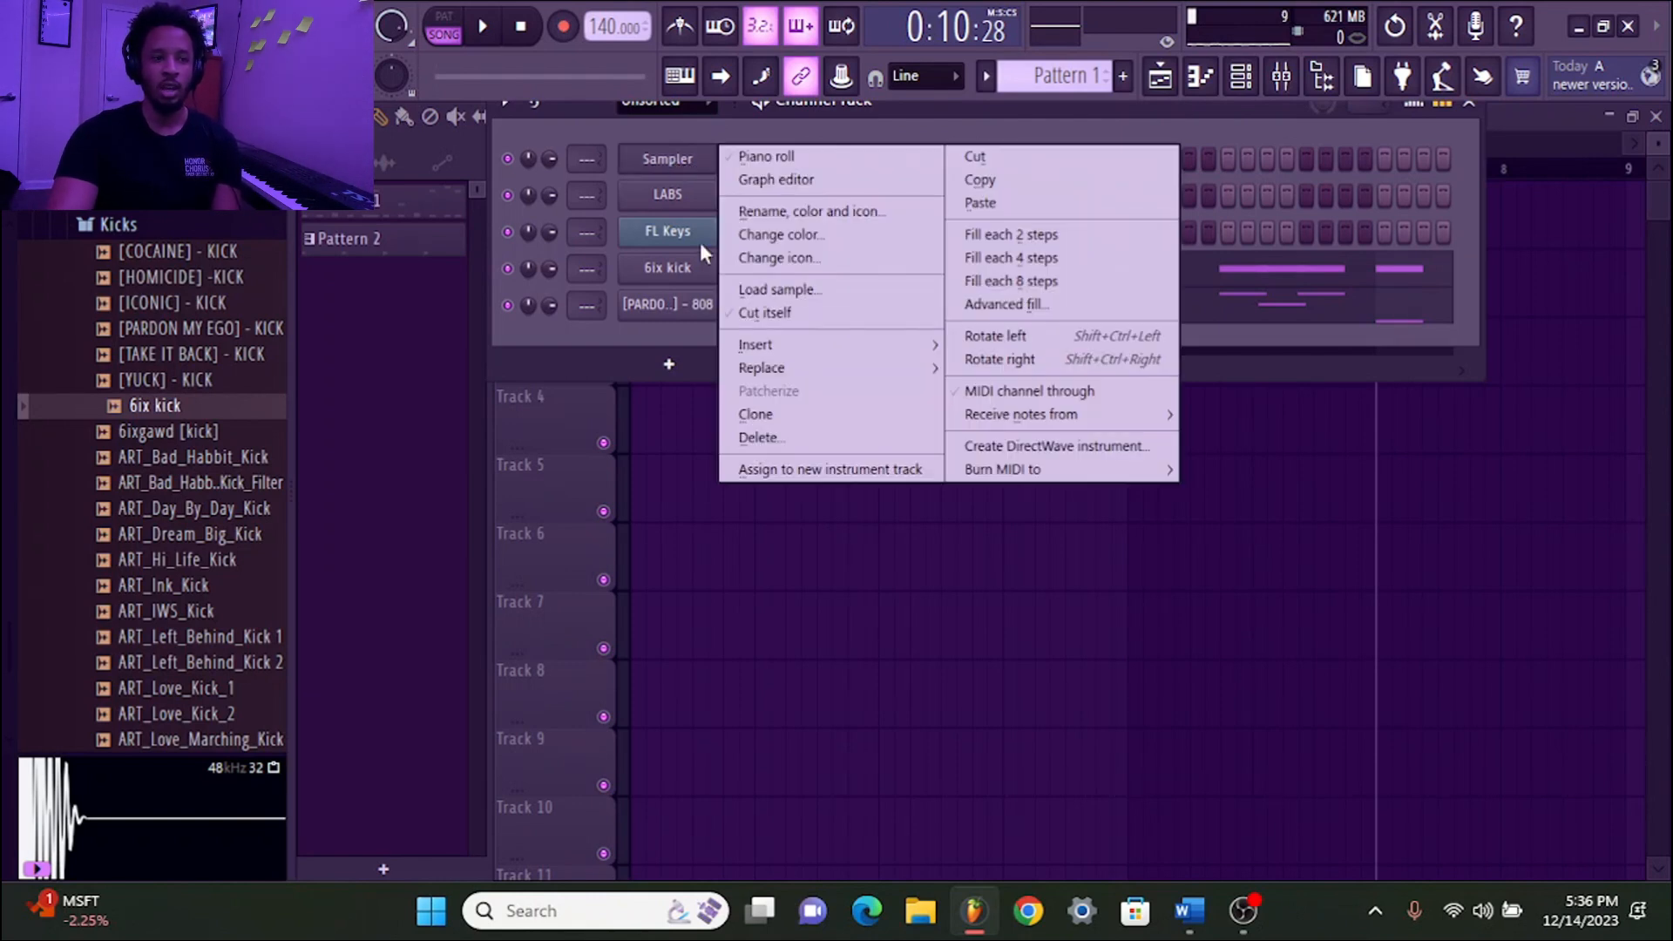
left_click(672, 177)
key("alt+Delete")
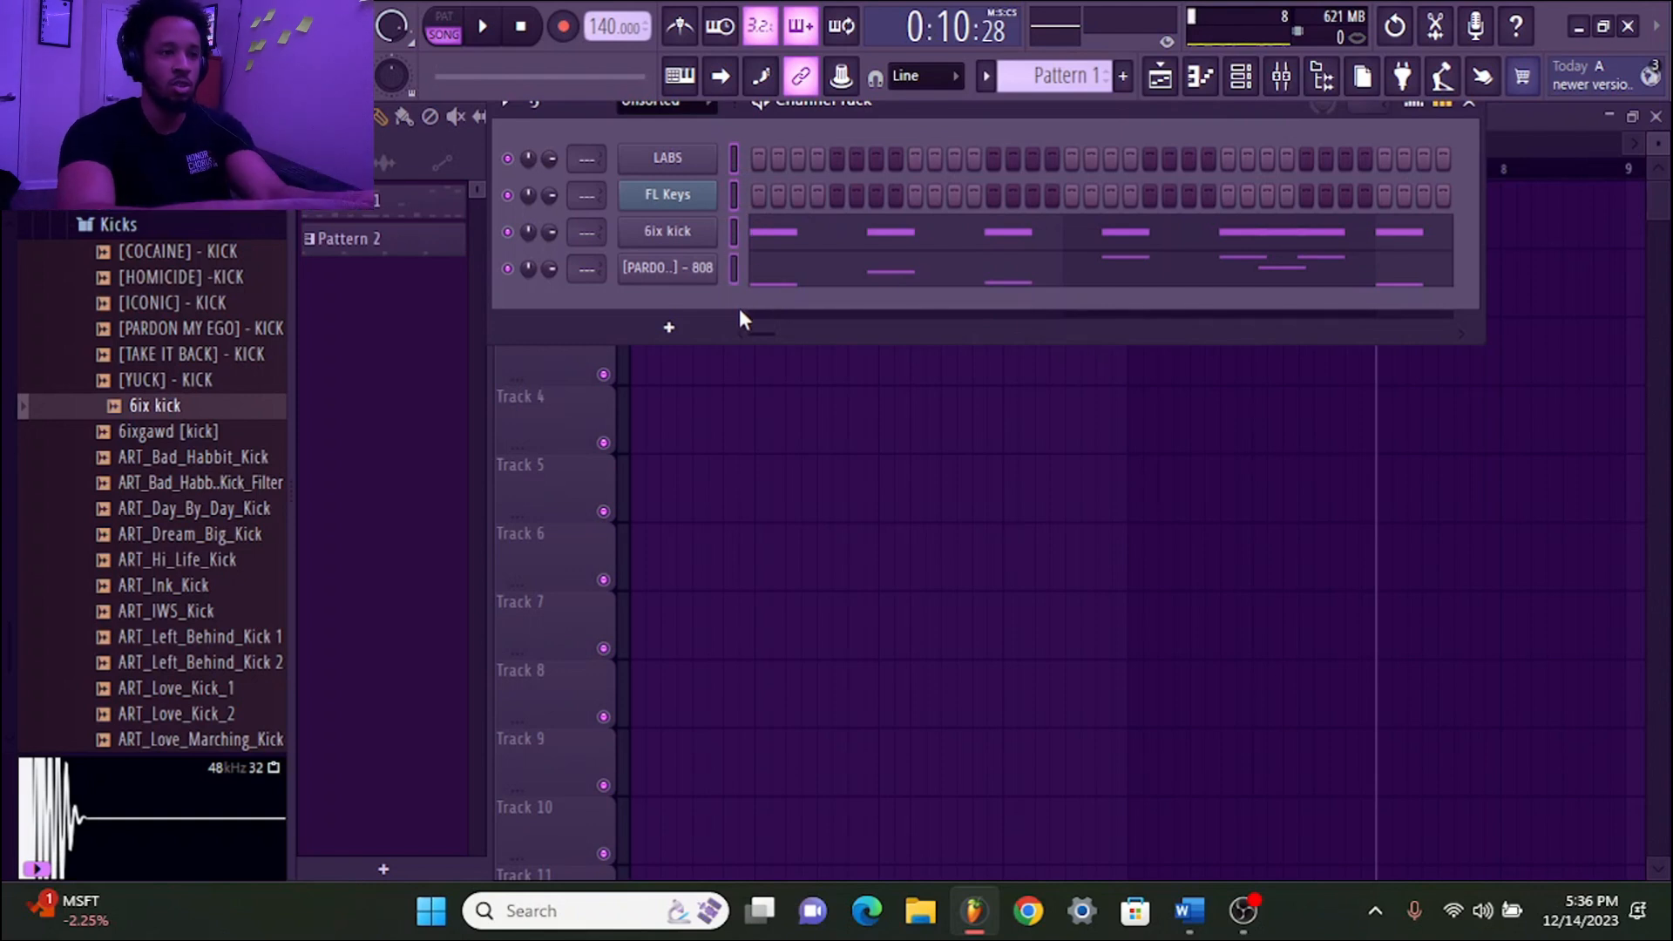
Route the LABS, FL Keys, 6ix kick and 808 channels to mixer tracks 1 to 4, and select those four tracks
key("ctrl+l")
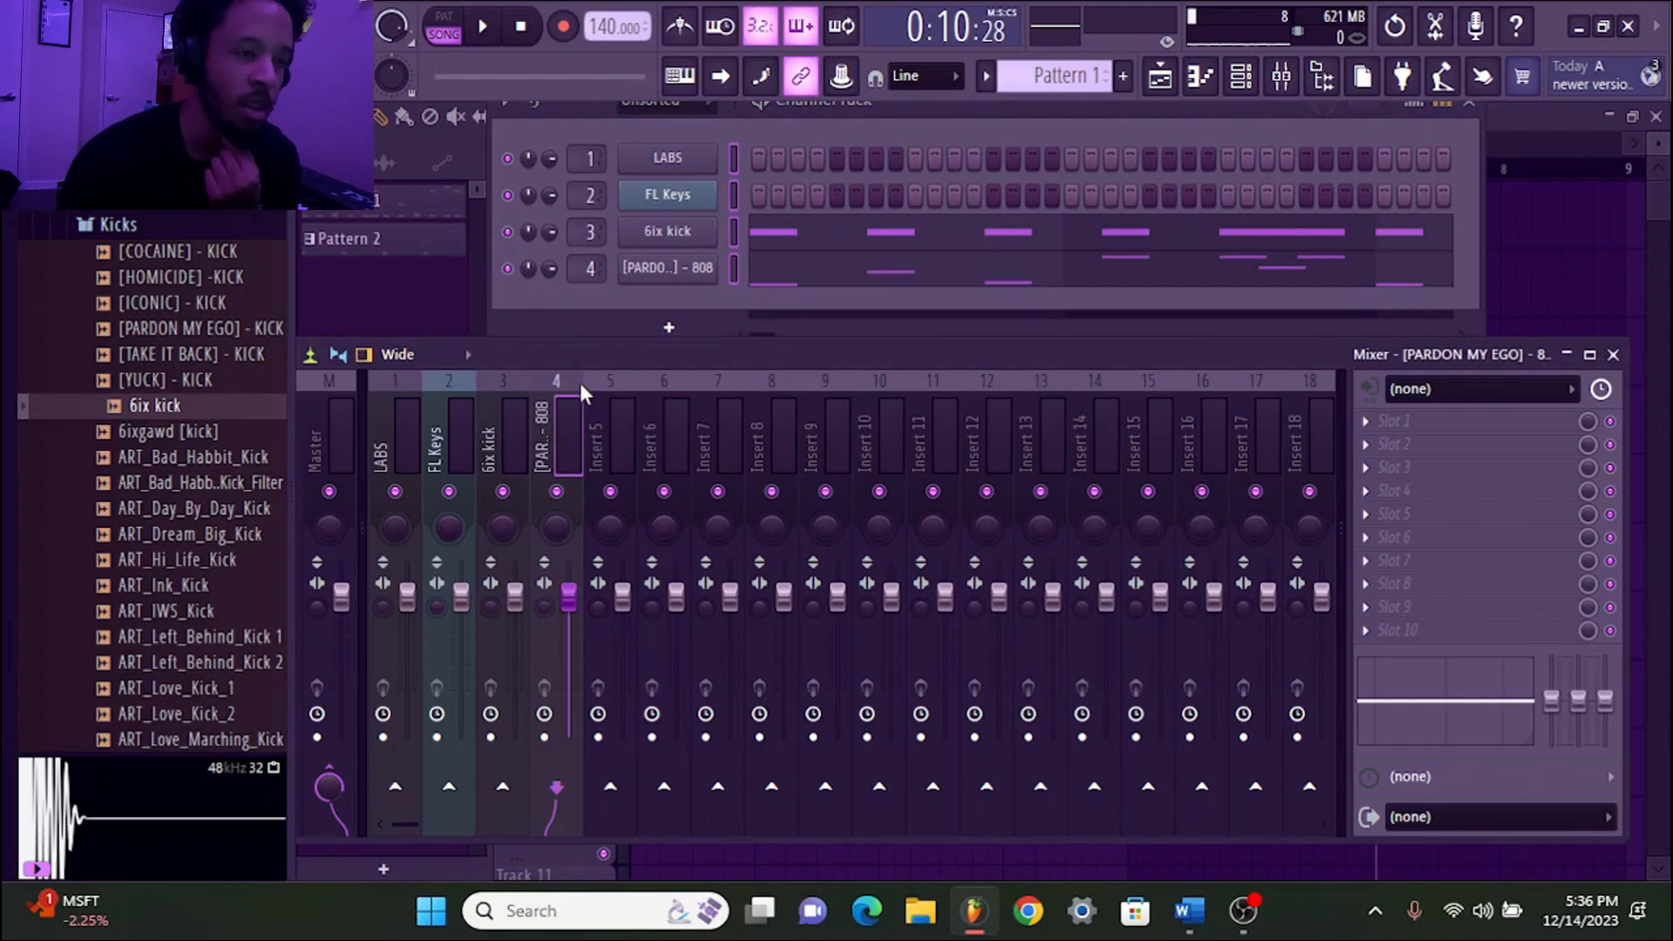
mouse_move(557, 437)
left_mouse_down()
mouse_move(773, 441)
mouse_move(557, 441)
left_mouse_up()
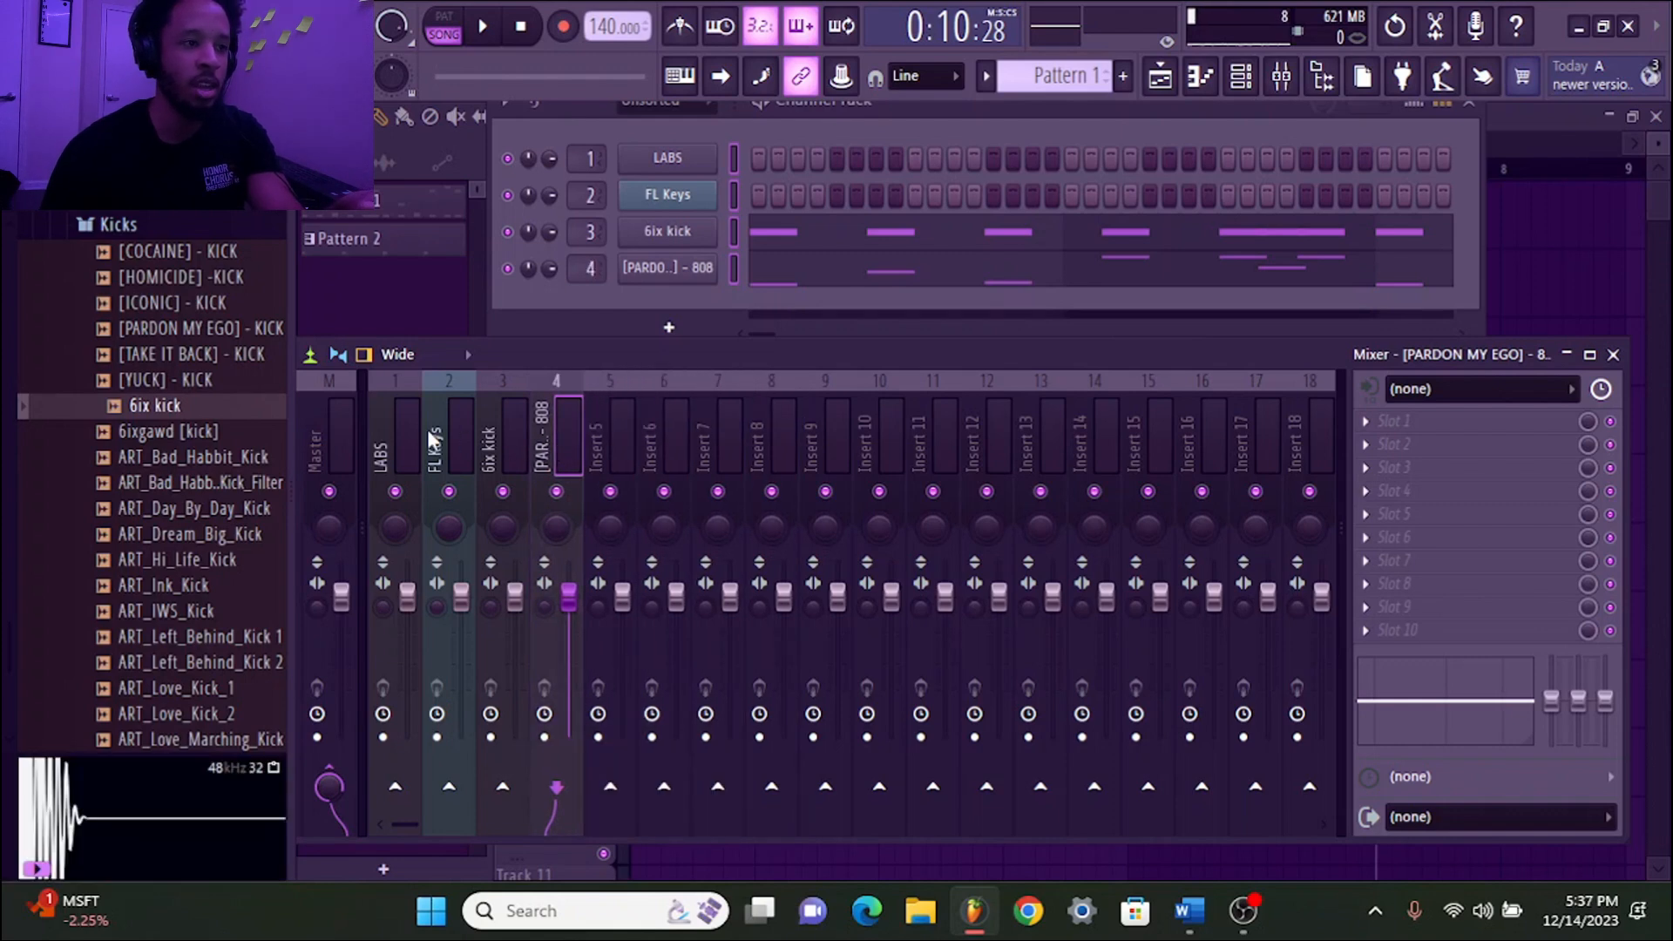
left_click_drag(389, 426, 570, 445)
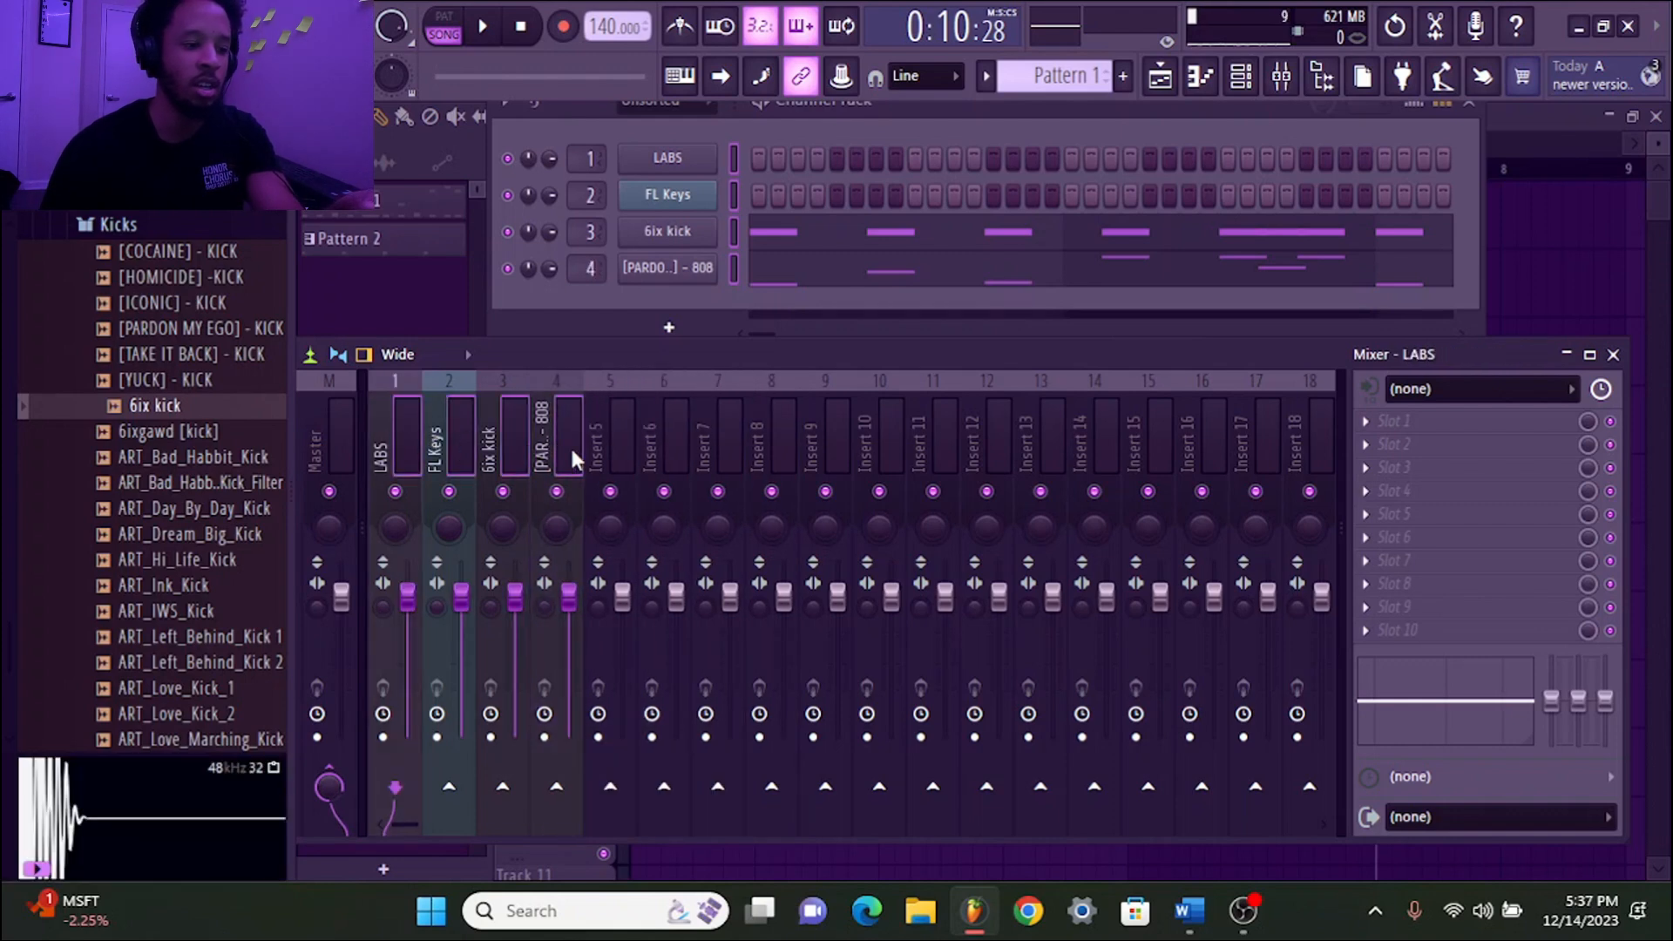
Move the selected LABS, FL Keys, 6ix kick and 808 mixer tracks four positions higher, and return them to tracks 1 to 4
key("alt+Right")
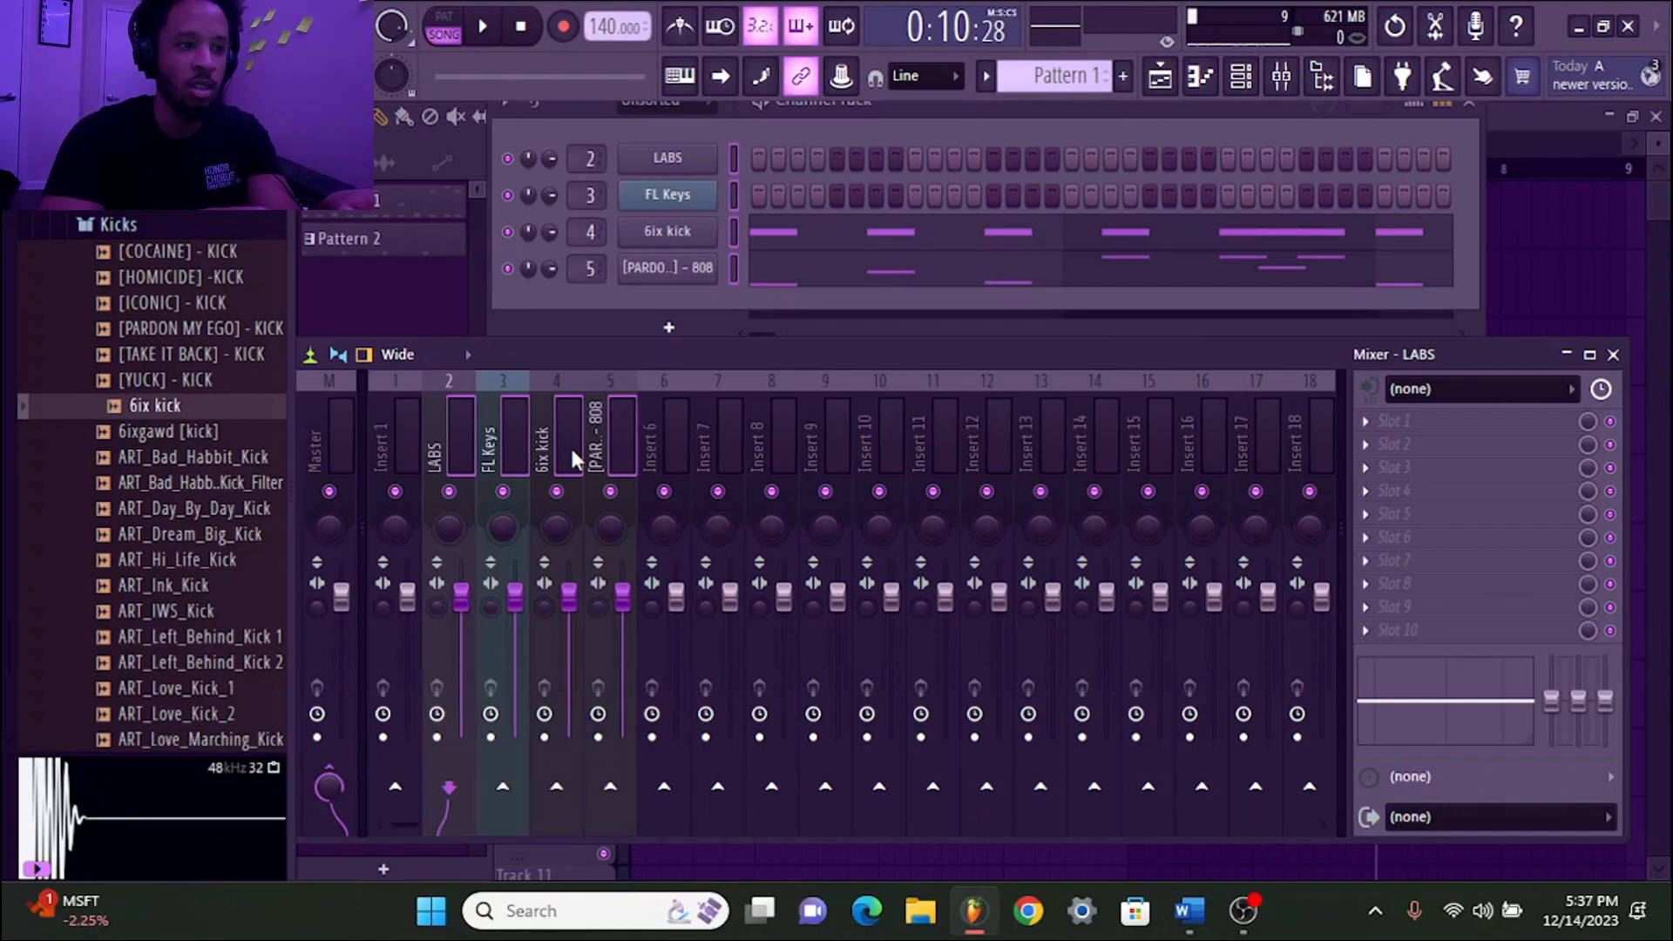
key("alt+Right")
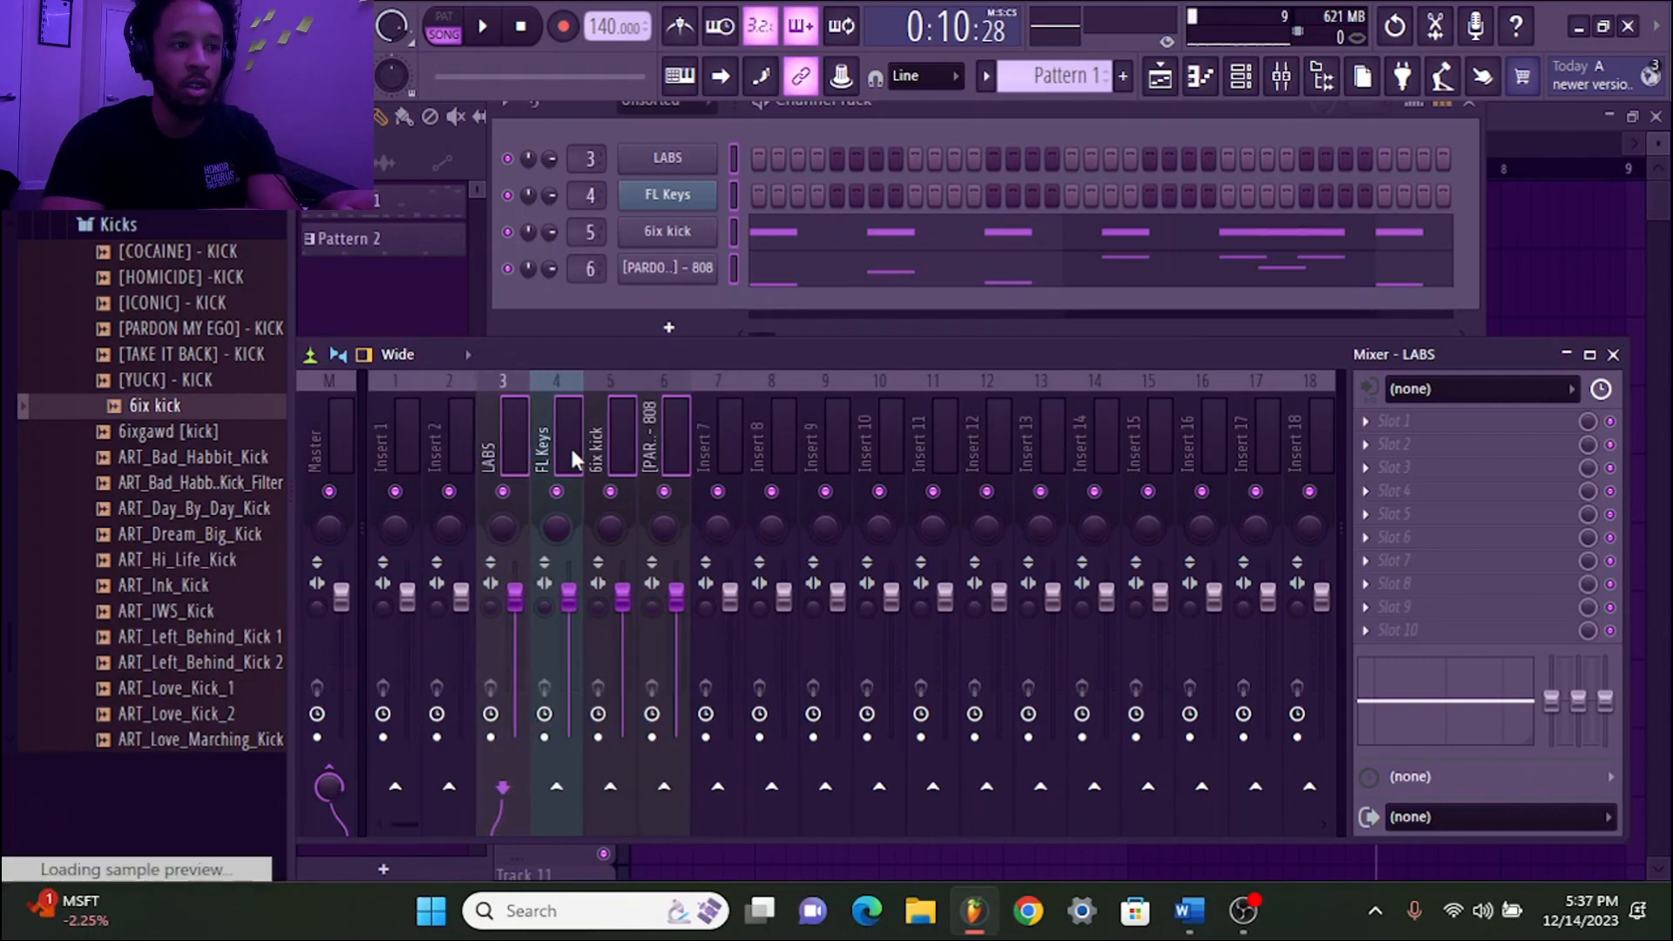
key("alt+Right")
key("alt+Right")
key("alt+Left")
key("alt+Left")
key("alt+Left")
key("alt+Left")
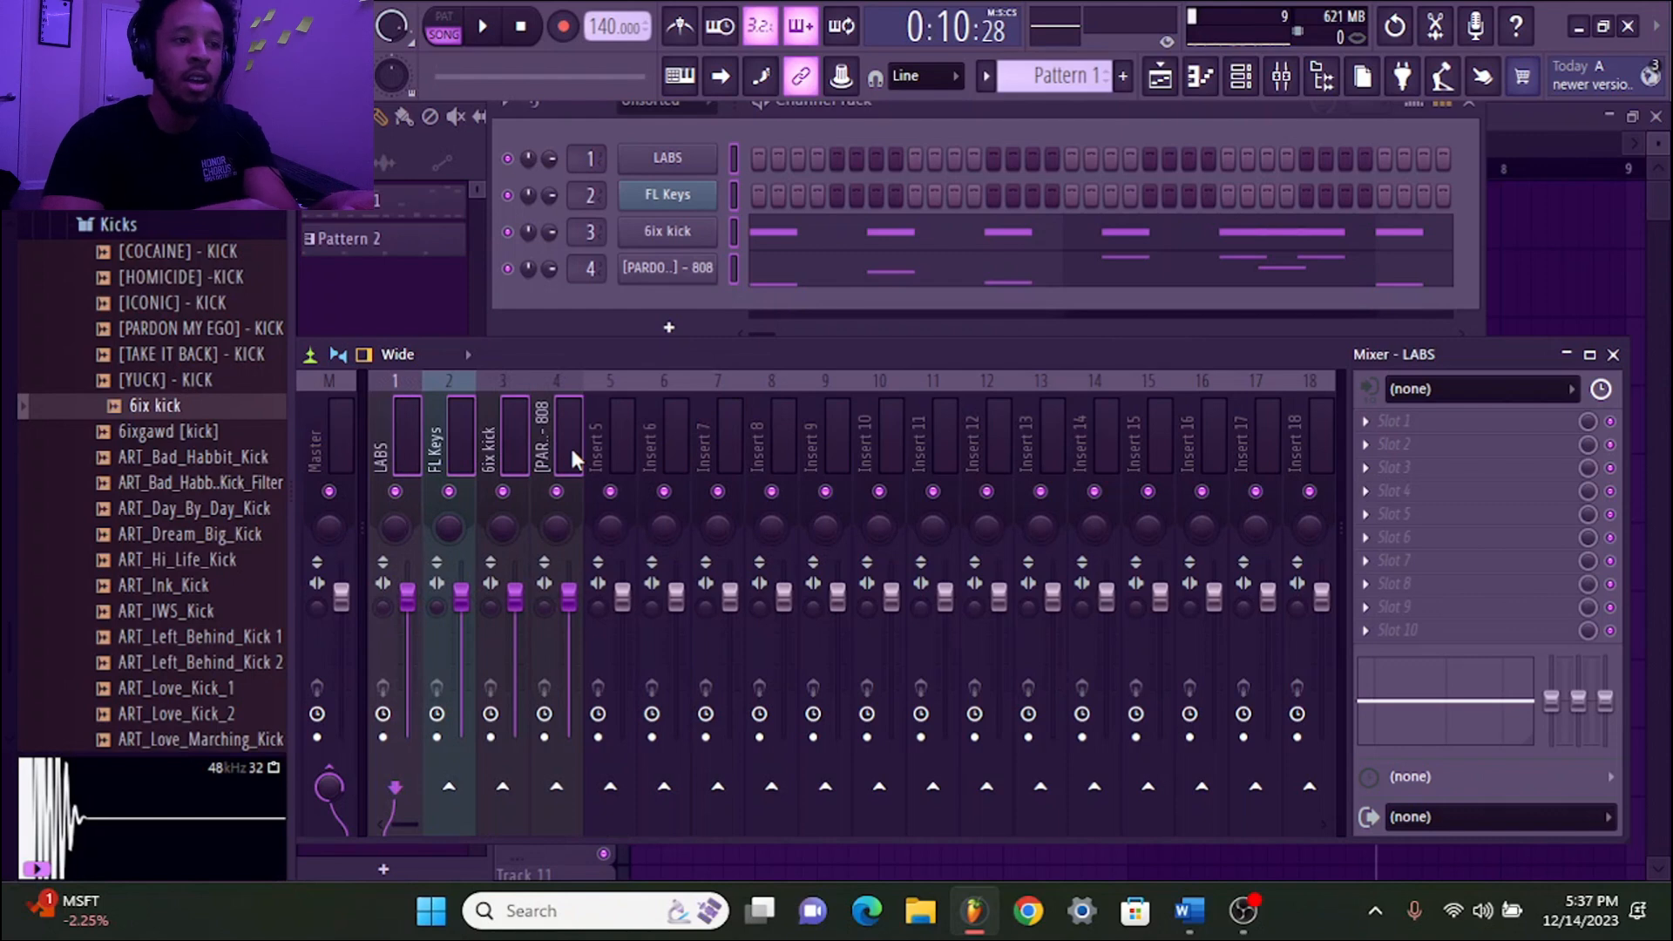
Select the adjacent mixer tracks from LABS through the 808 as one range
left_click(570, 444)
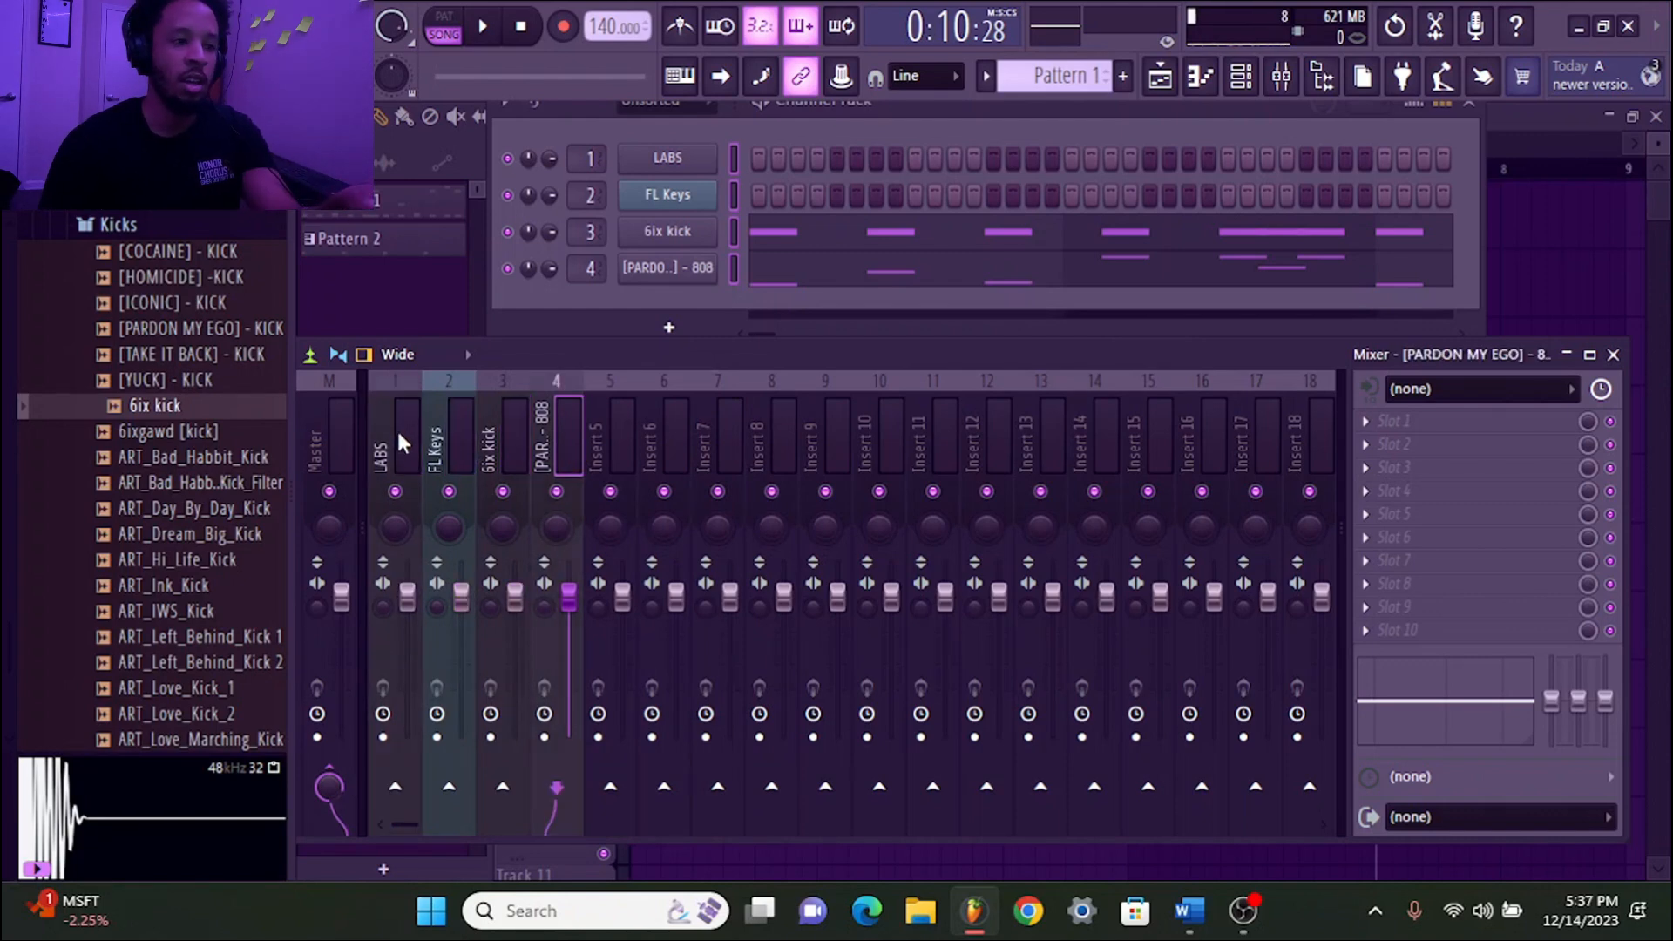
left_click(406, 462)
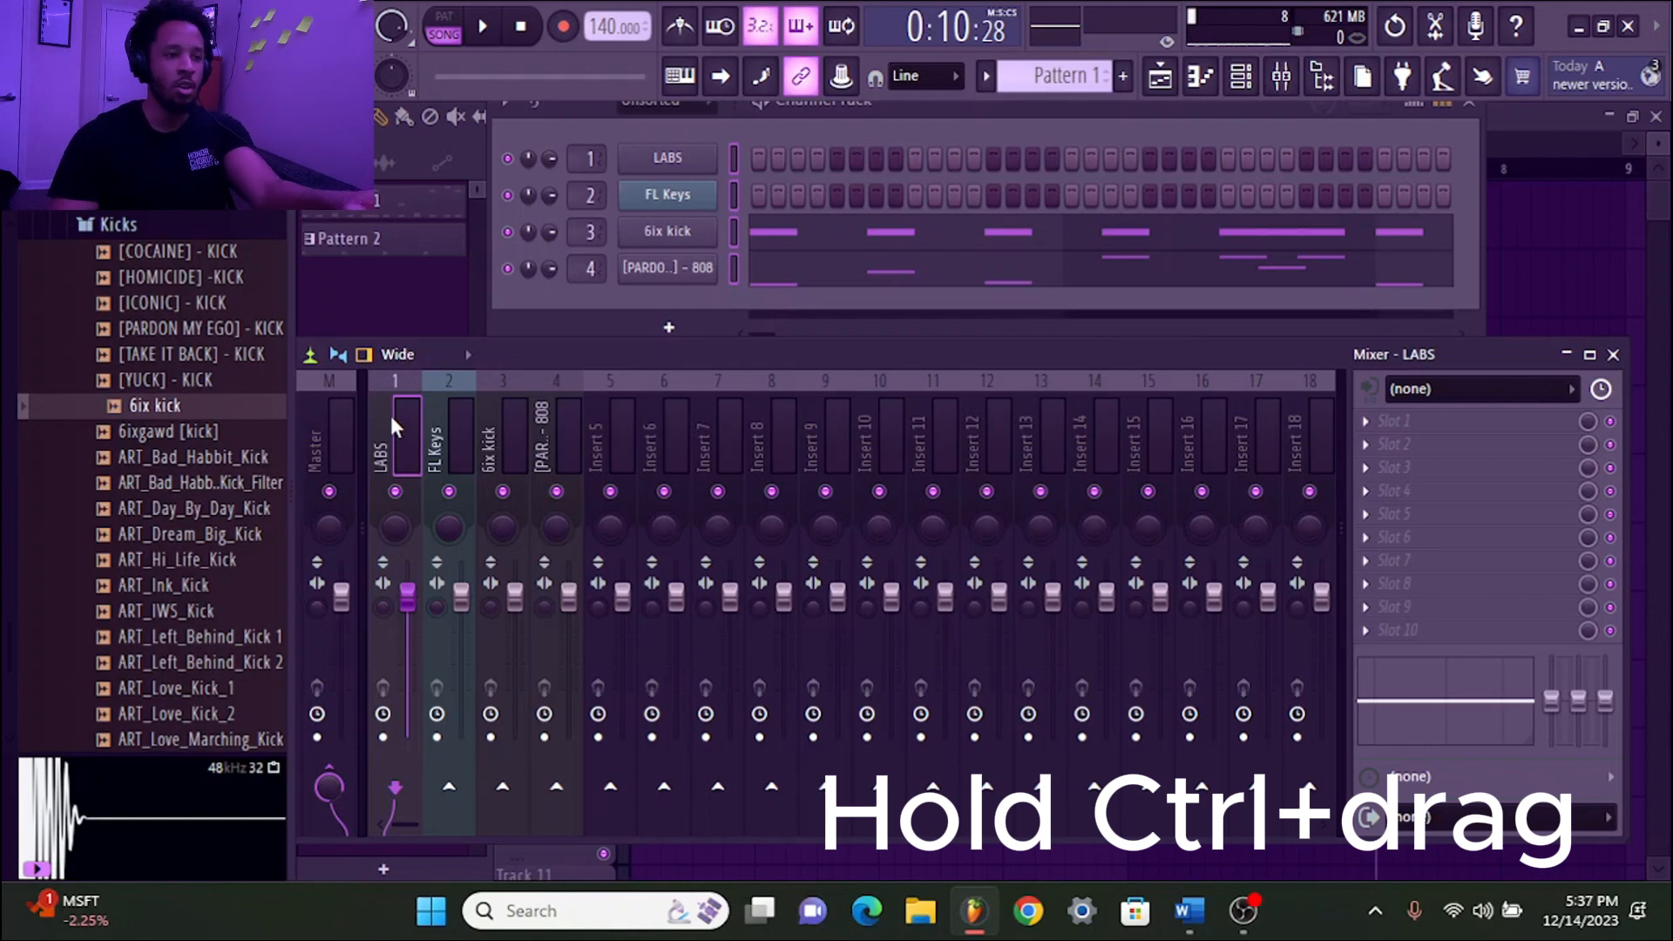
left_click_drag(392, 417, 545, 434)
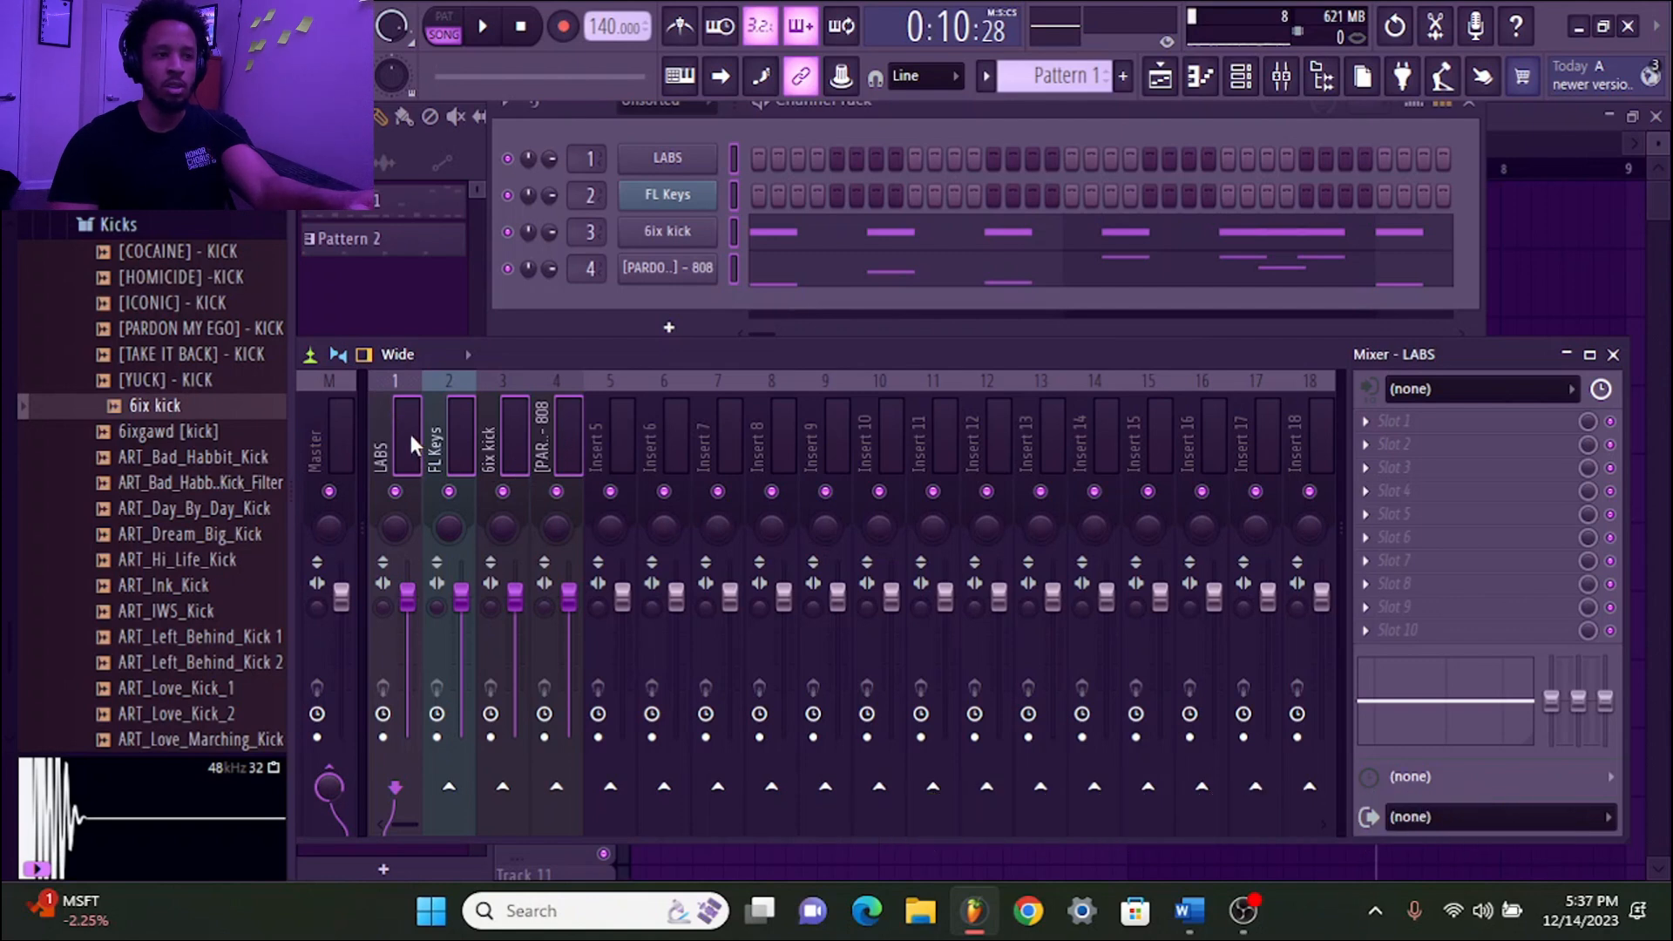
double_click(518, 432)
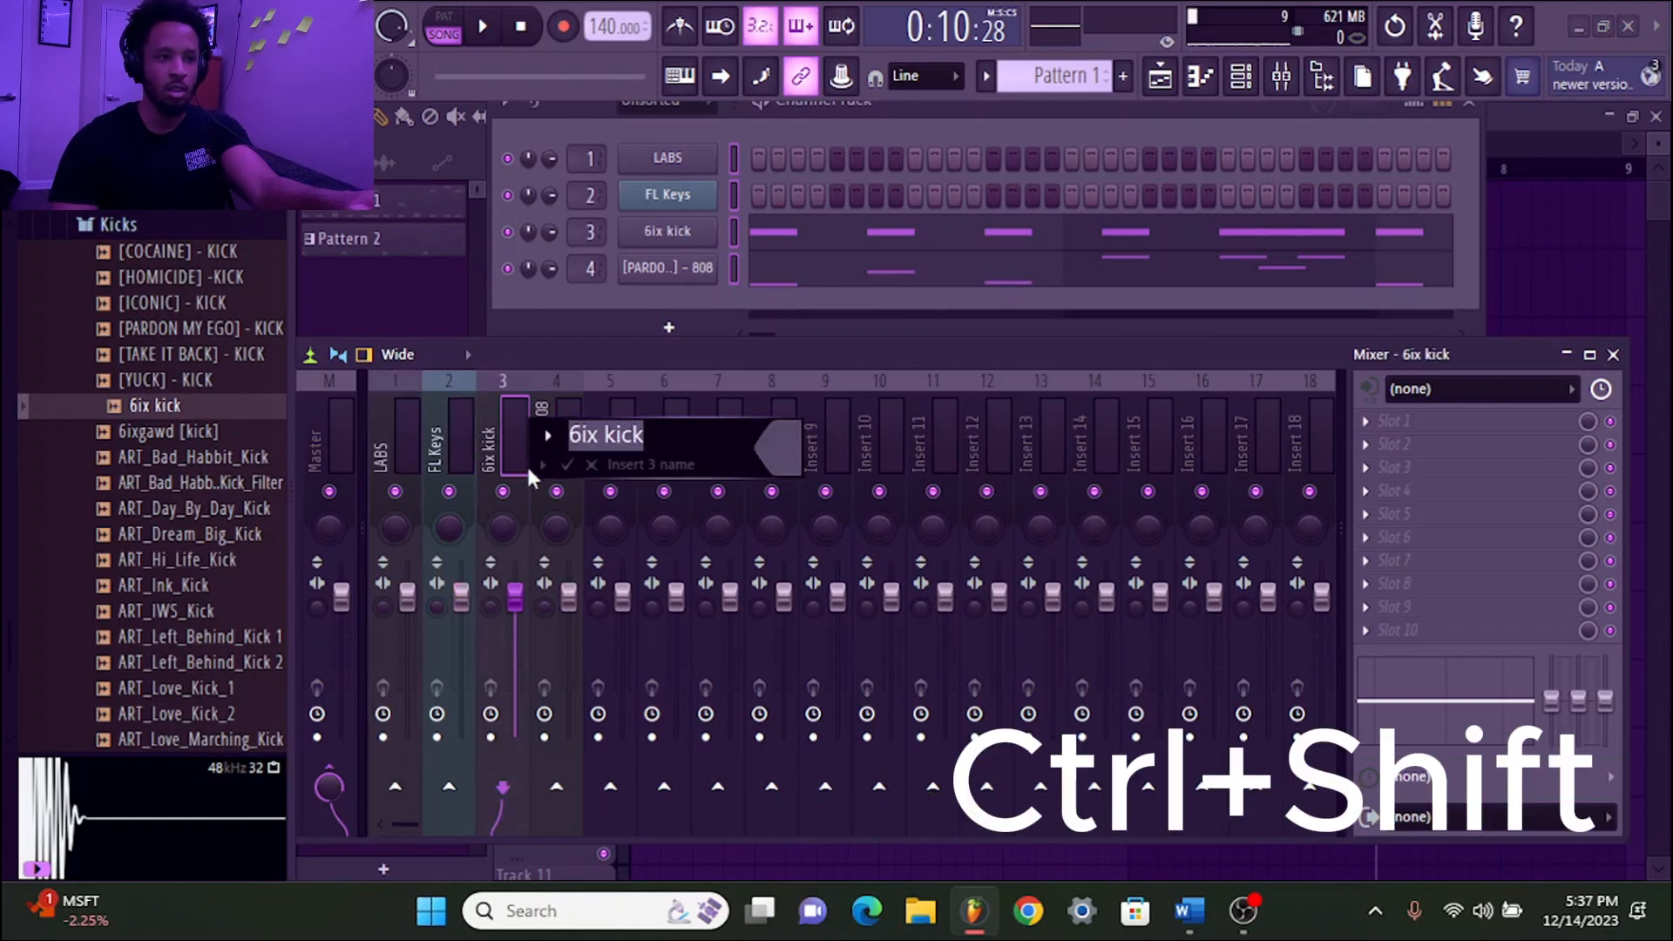
left_click(590, 469)
Select the non-adjacent mixer tracks 1, 3, 5, 6, 8, 9, 11, 13, 15 and 18 together
left_click(410, 443)
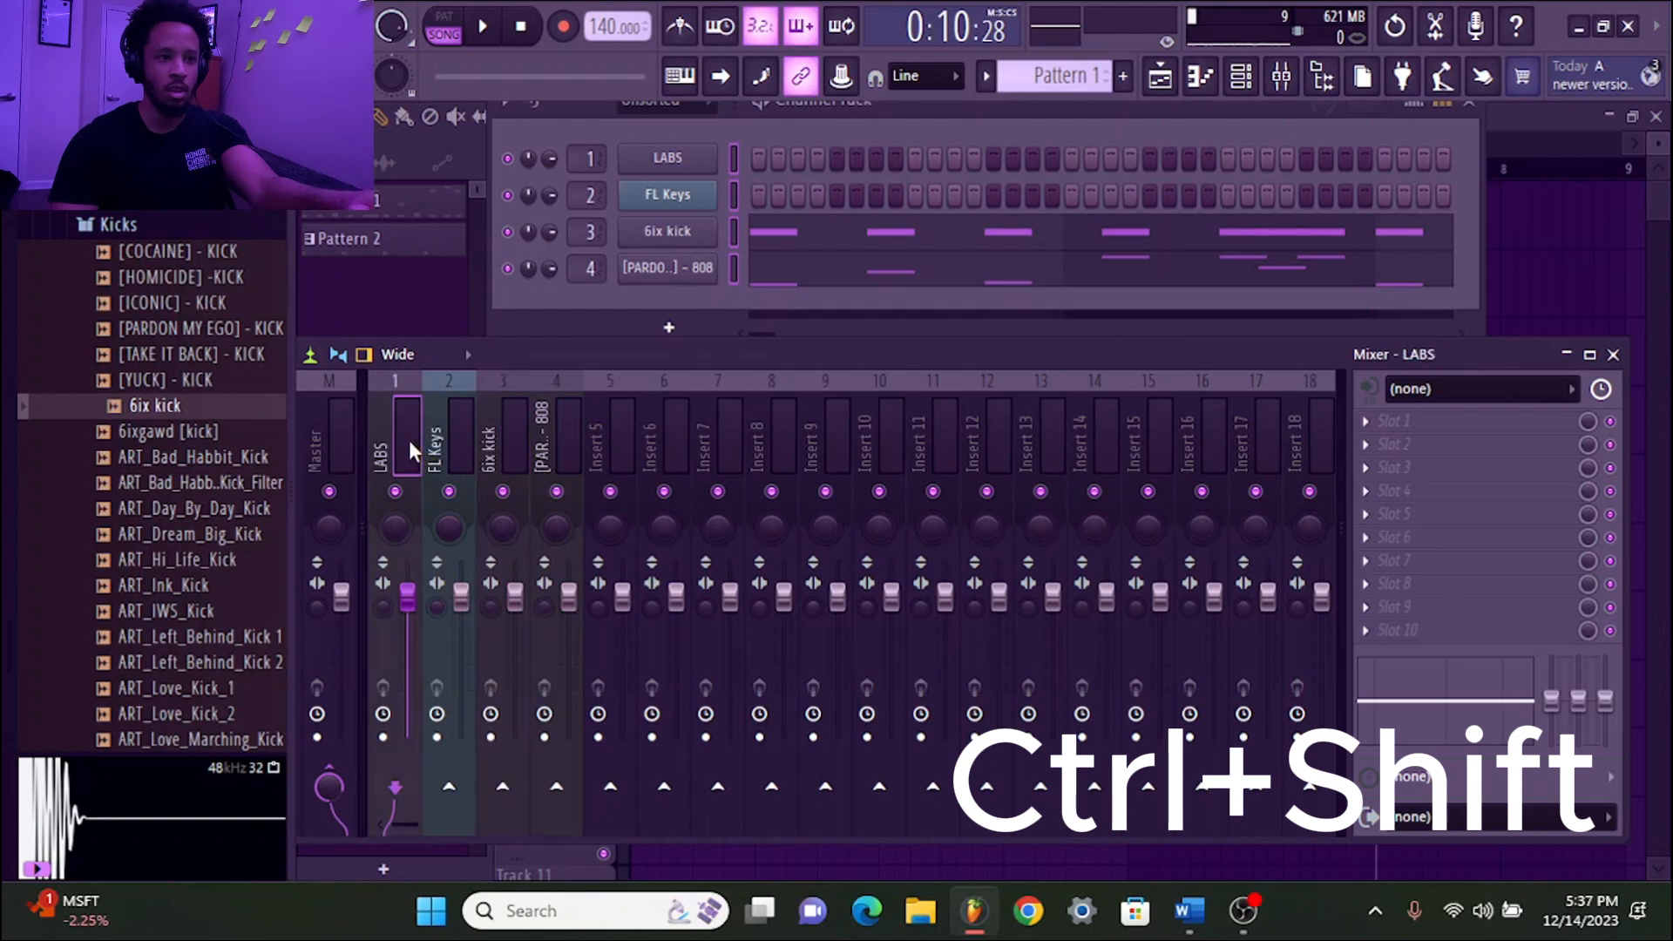
left_click(516, 434, "ctrl+shift")
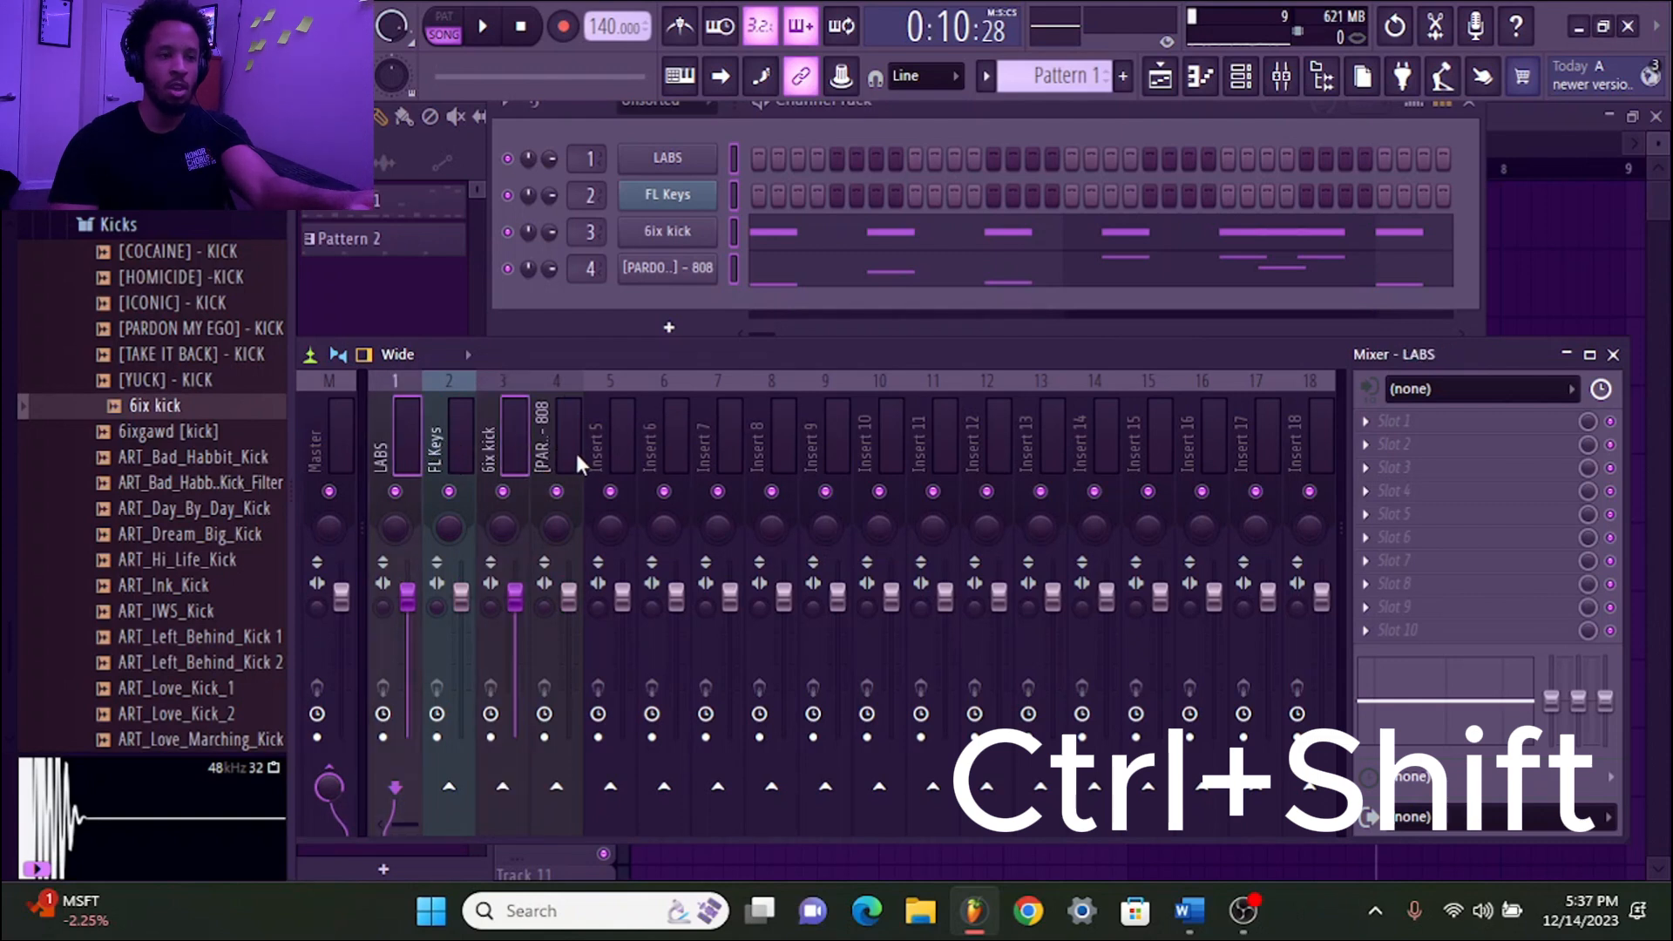
left_click(609, 437, "ctrl+shift")
left_click(664, 438, "ctrl+shift")
left_click(751, 441, "ctrl+shift")
left_click(835, 441, "ctrl+shift")
left_click(943, 436, "ctrl+shift")
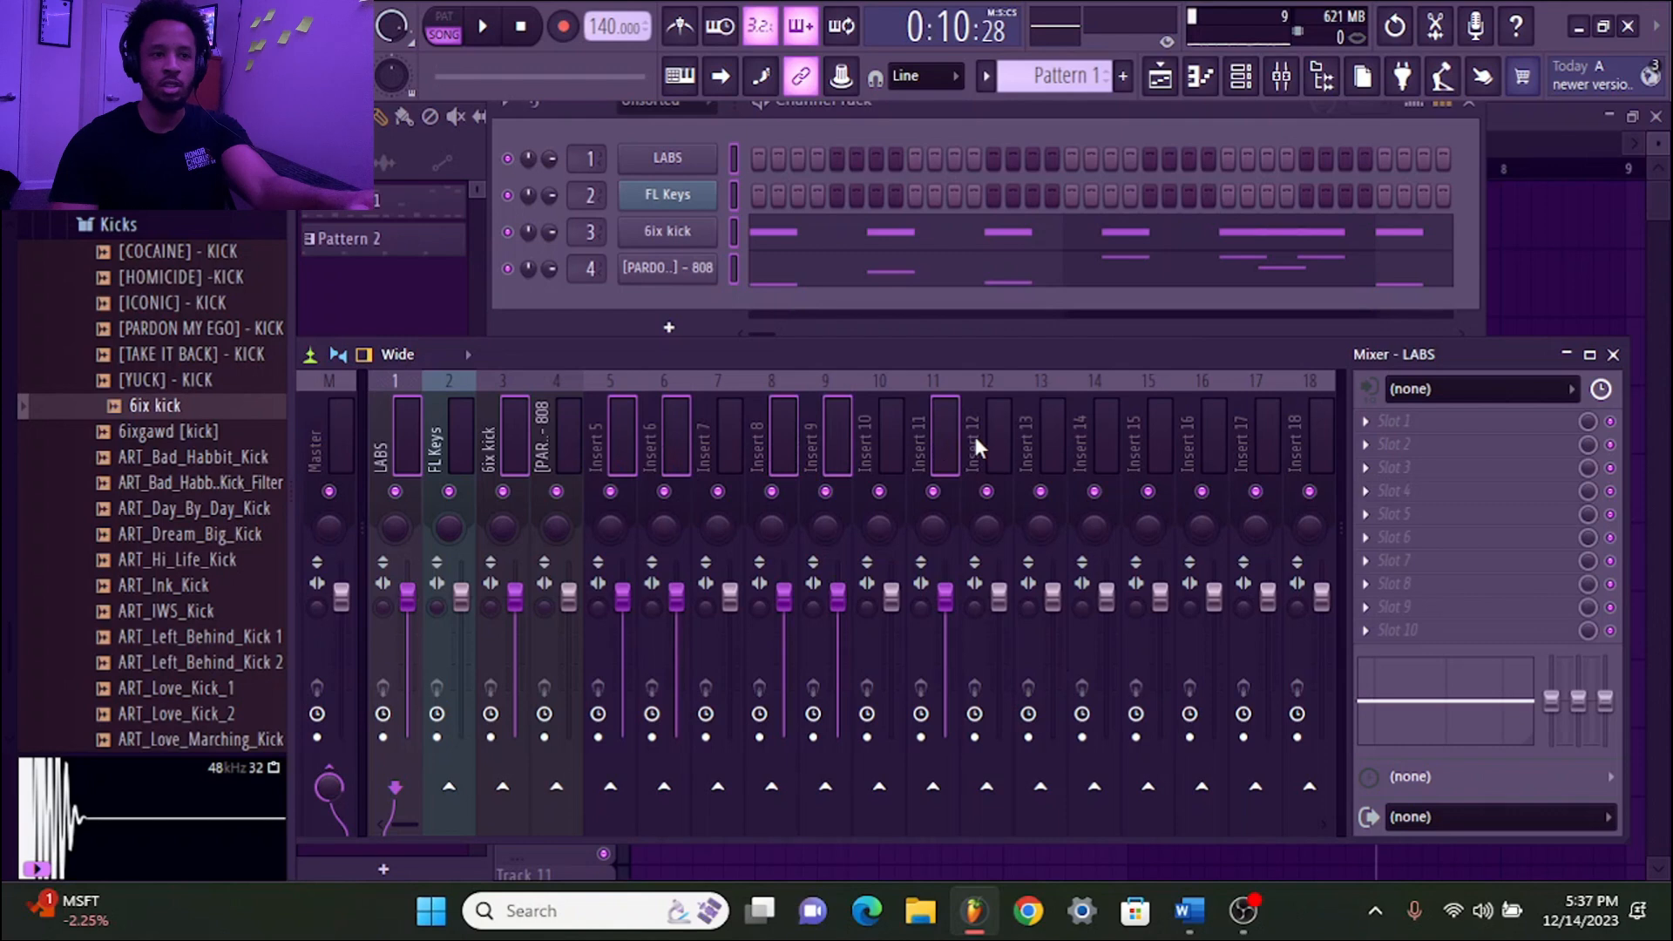
left_click(1050, 435, "ctrl+shift")
left_click(1160, 436, "ctrl+shift")
left_click(1320, 436, "ctrl+shift")
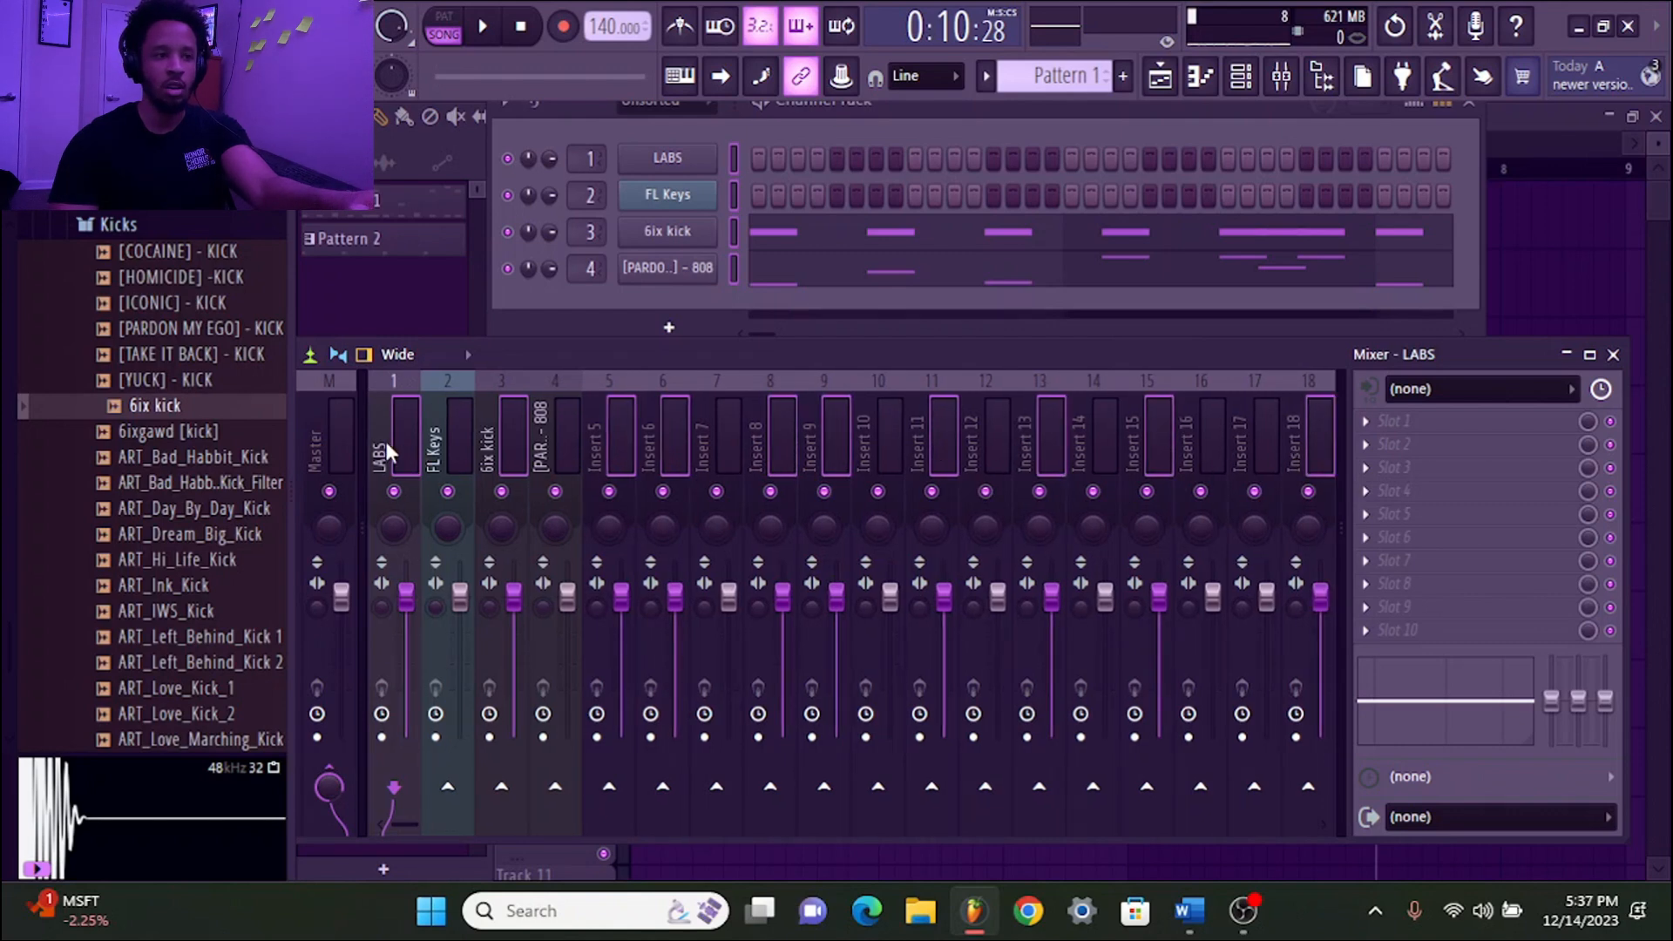
Select mixer tracks 1 to 12 as a range, and add tracks 14 to 18 to the selection
left_click_drag(389, 431, 1003, 439)
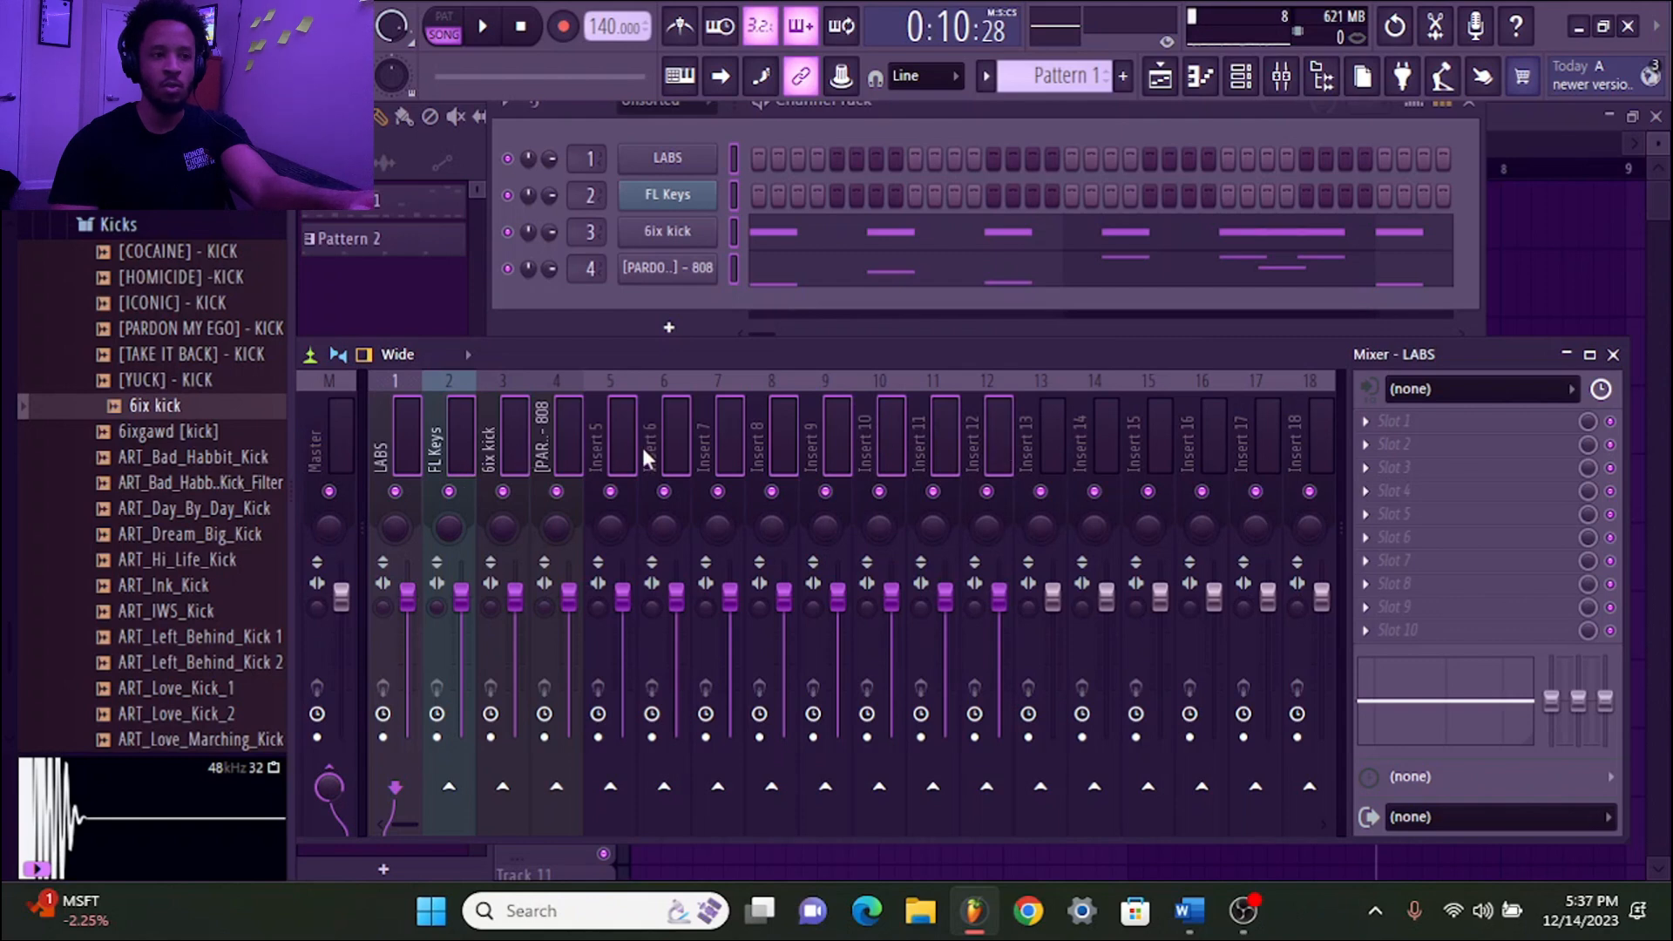
mouse_move(1222, 404)
left_mouse_down()
mouse_move(1107, 422)
mouse_move(1296, 418)
mouse_move(1248, 427)
left_mouse_up()
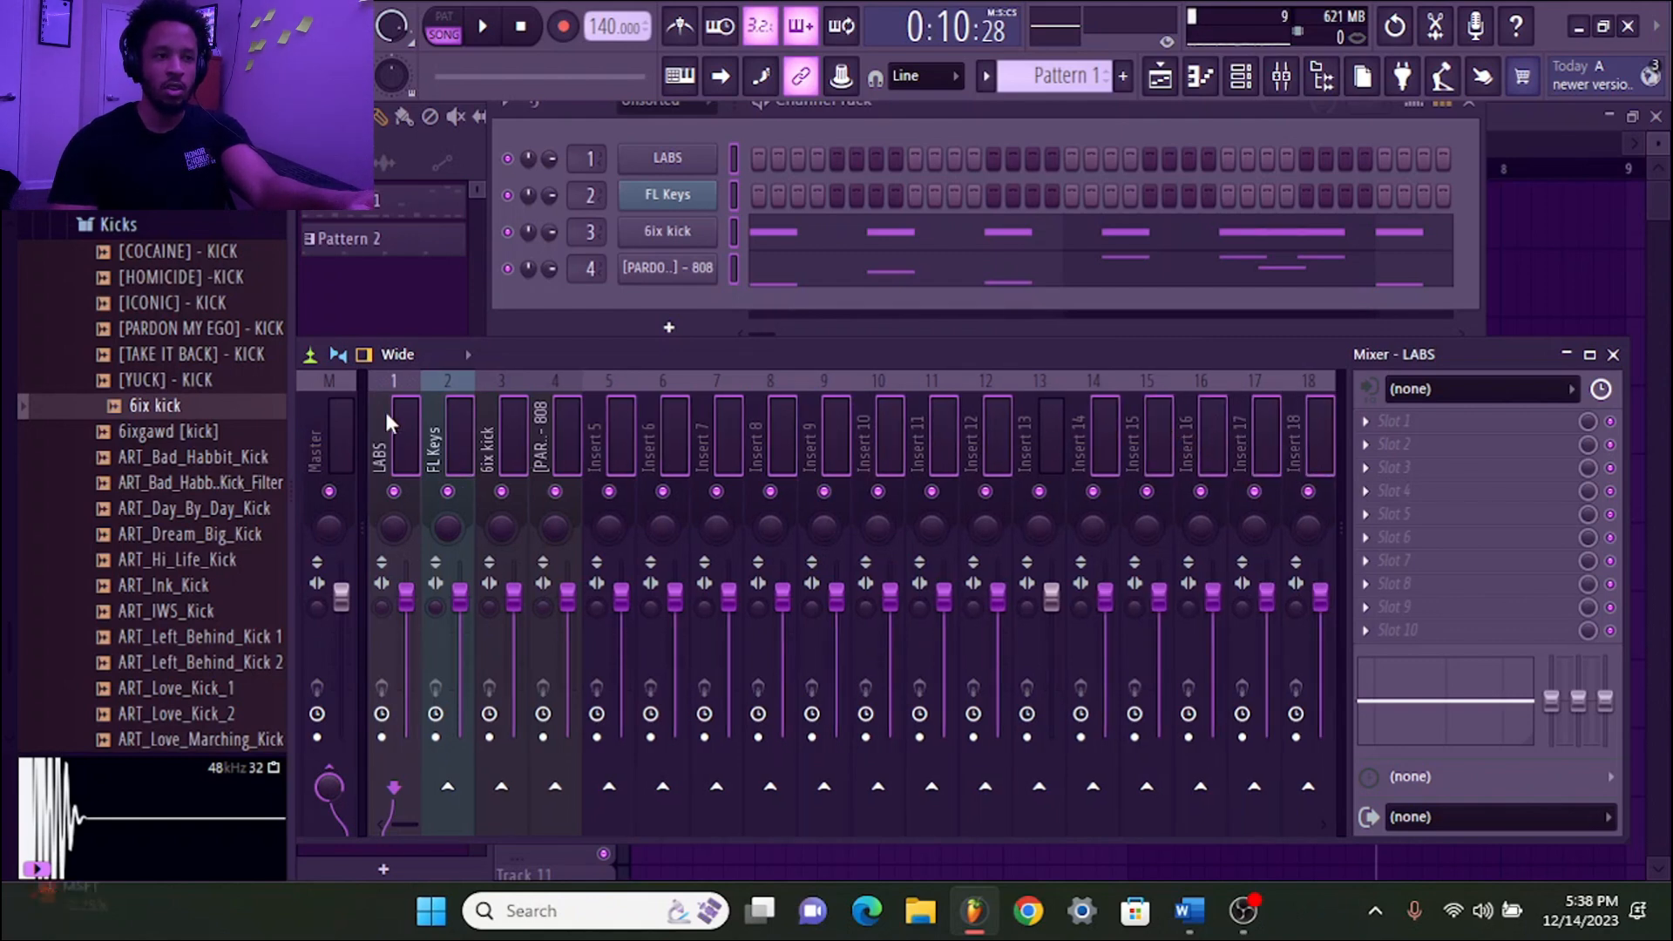
Route the LABS, FL Keys, 6ix kick and 808 mixer tracks only to Insert 11, and check their individual routing
left_click(406, 426)
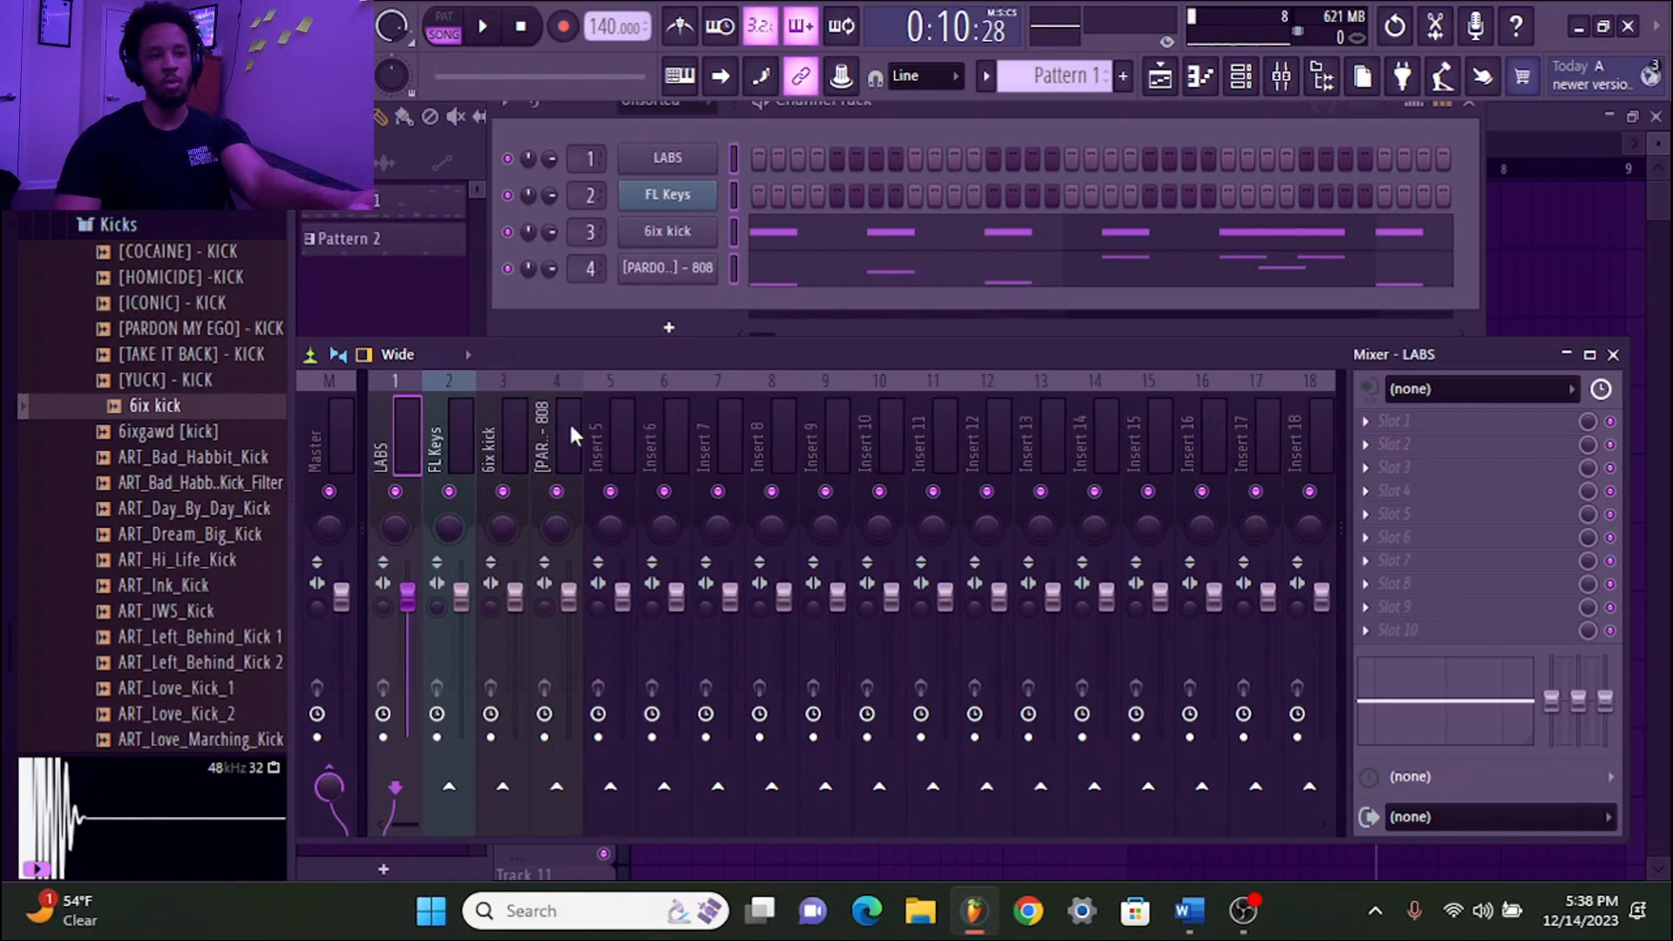
mouse_move(441, 433)
left_mouse_down()
mouse_move(426, 436)
mouse_move(544, 438)
left_mouse_up()
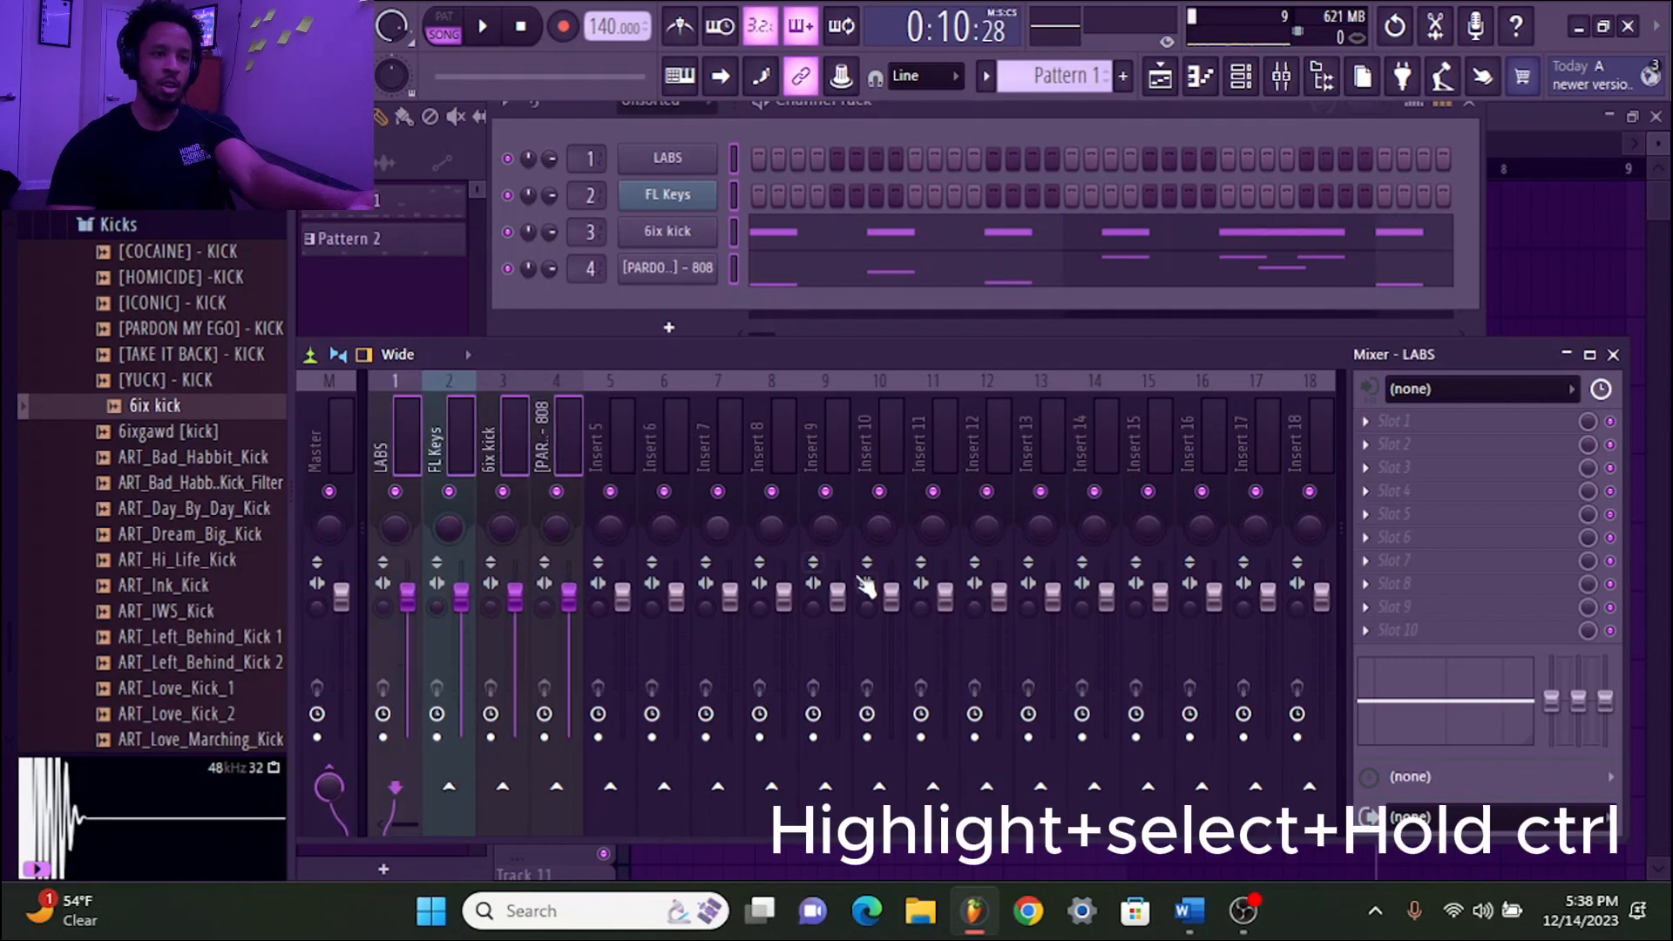
left_click(938, 791, "ctrl")
left_click(392, 436)
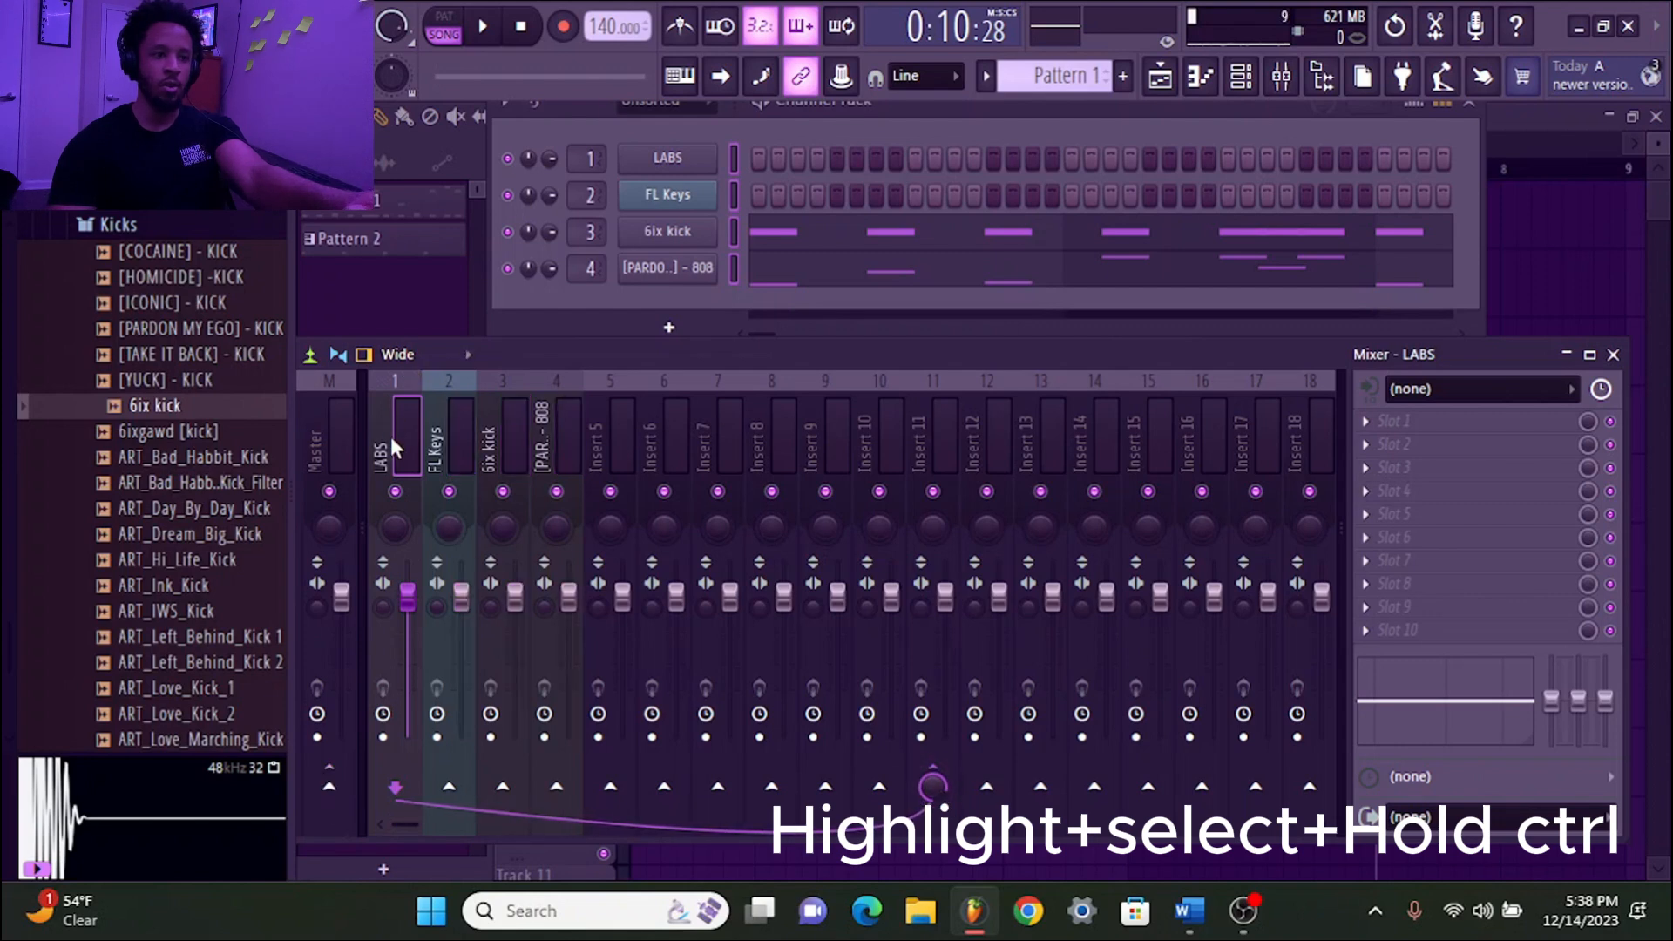
left_click(463, 436)
left_click(493, 454)
left_click(449, 436)
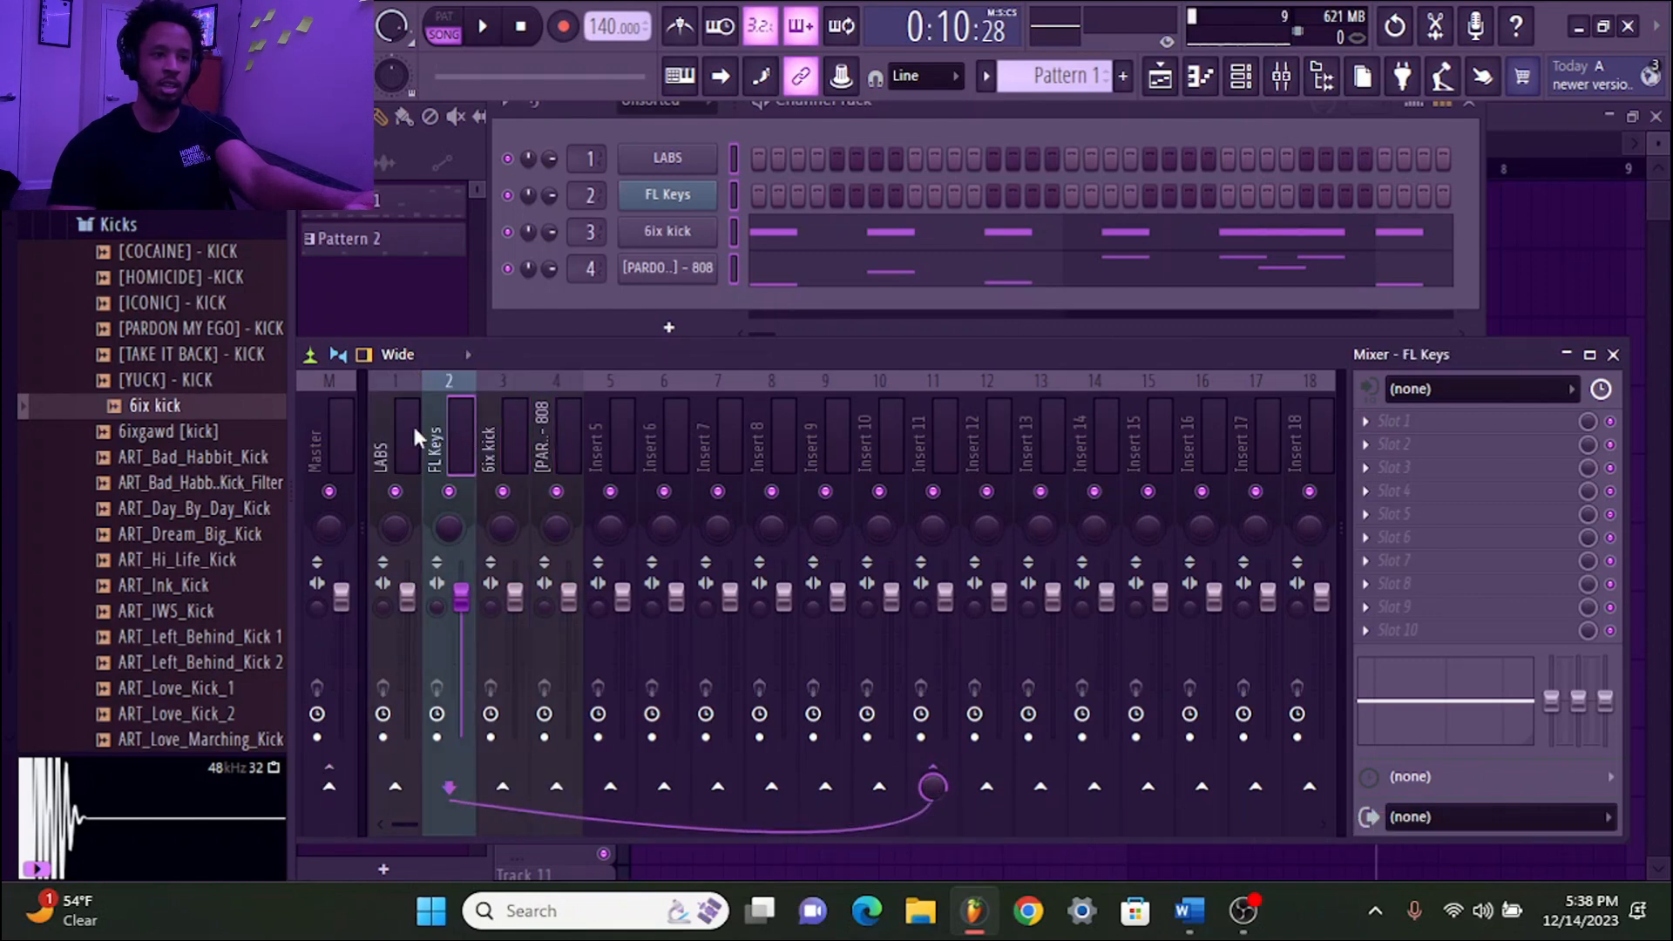
left_click(412, 422)
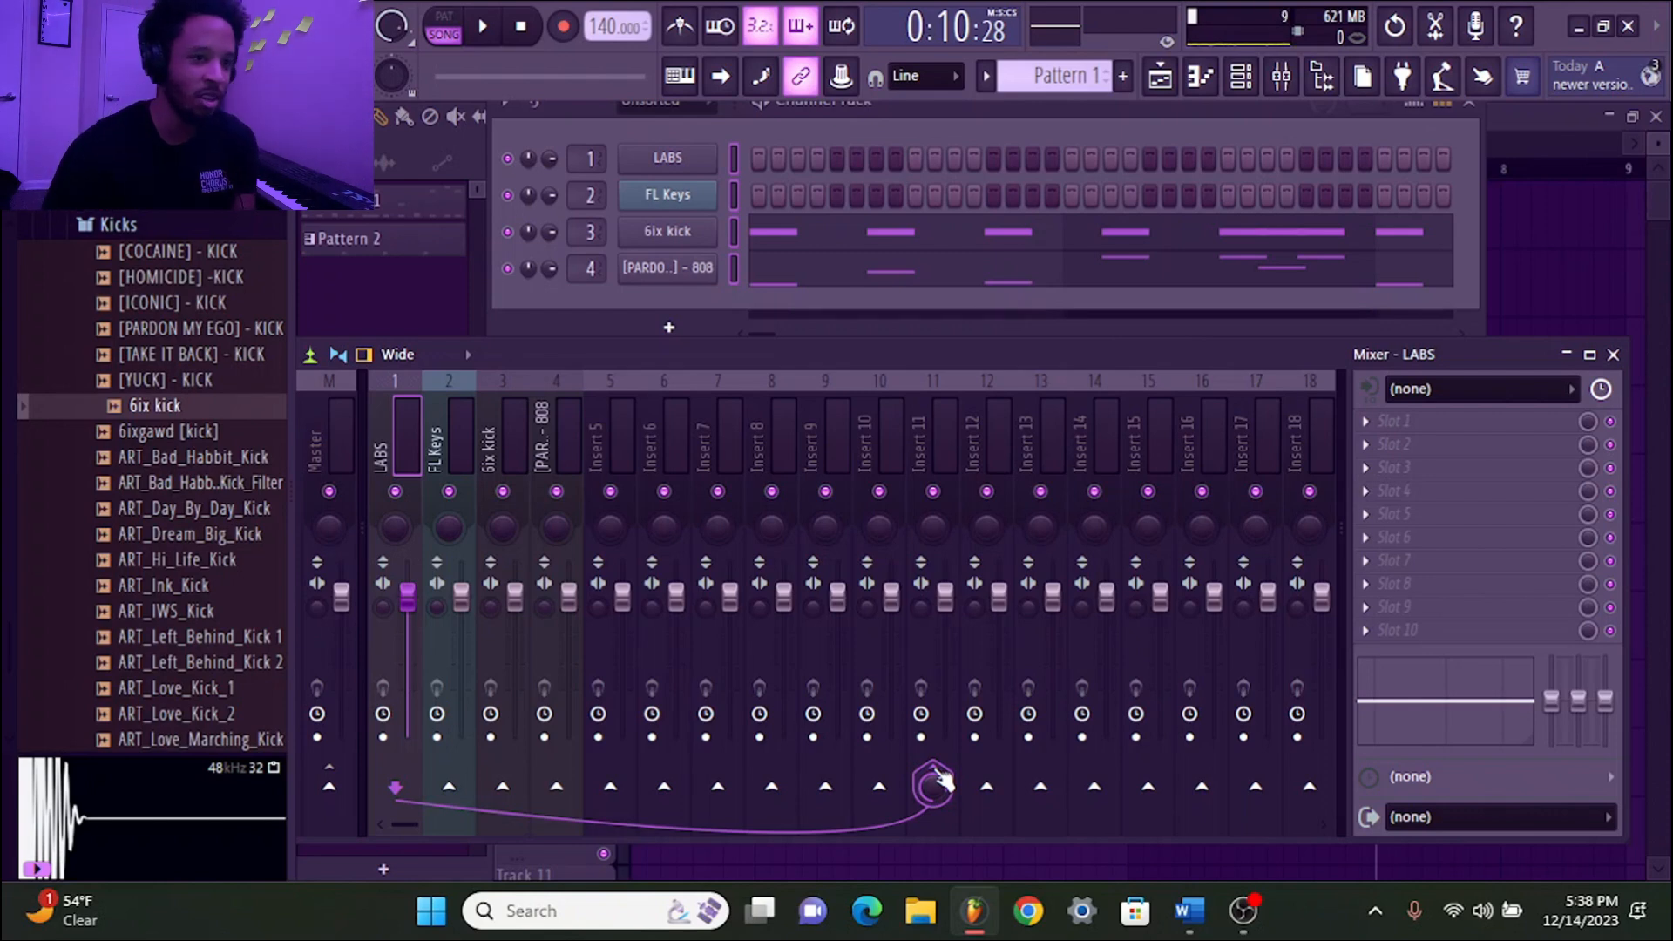
Solo Insert 11 together with the four mixer tracks routed into it, and switch the solo off again
left_click(946, 423)
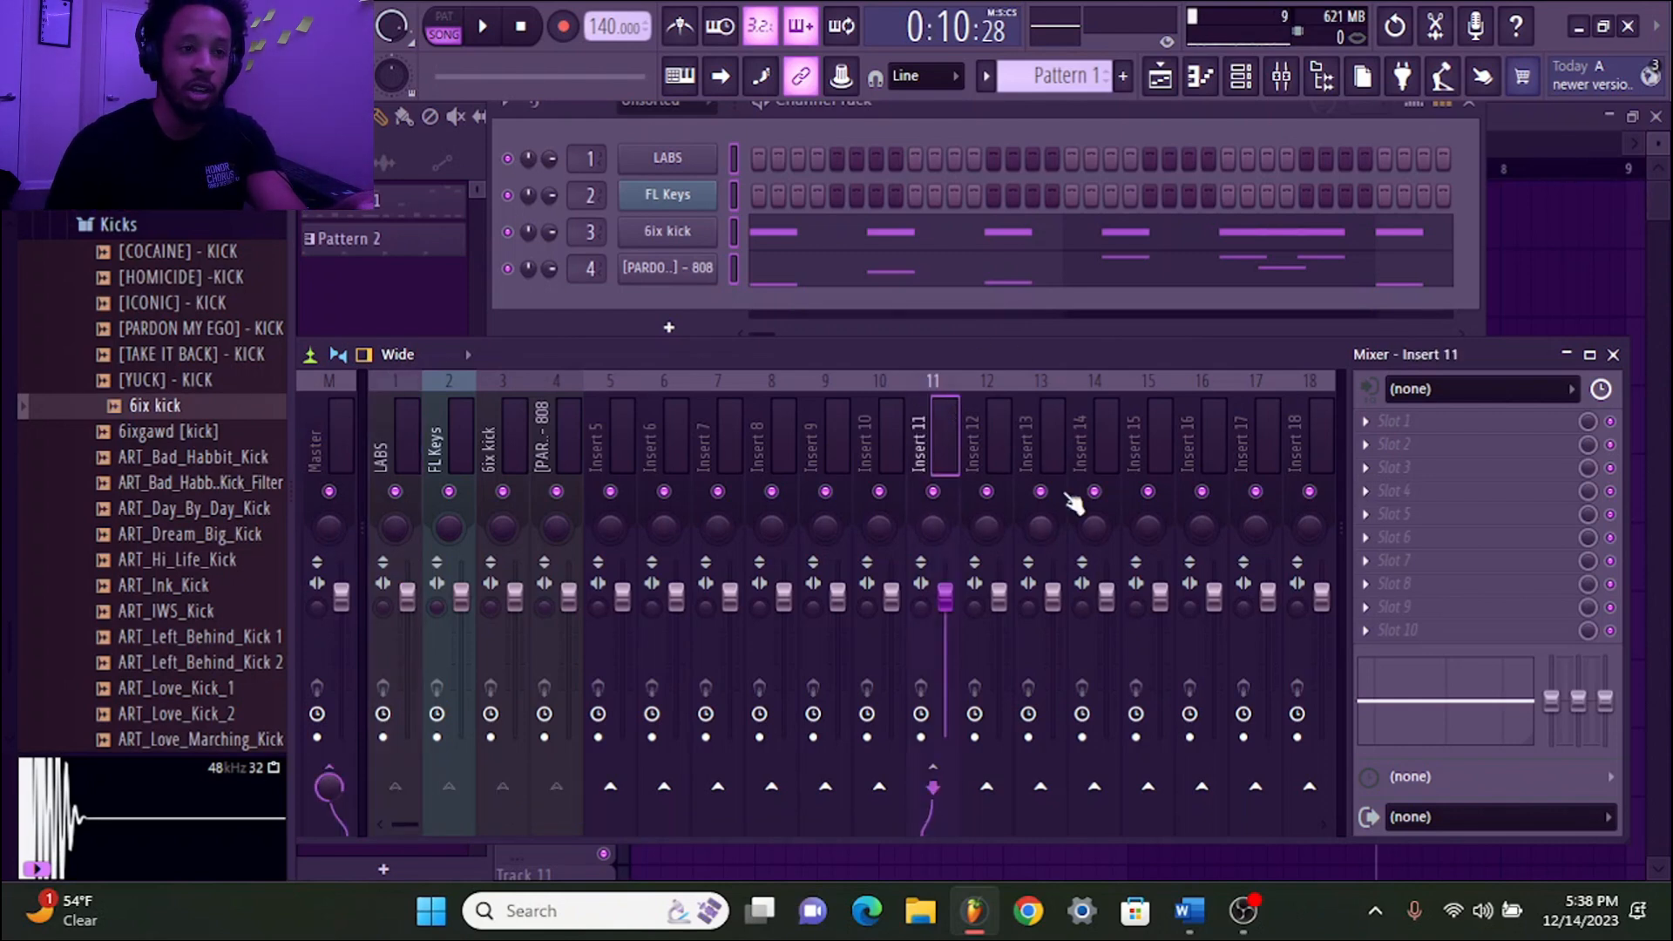
left_click(942, 495, "alt")
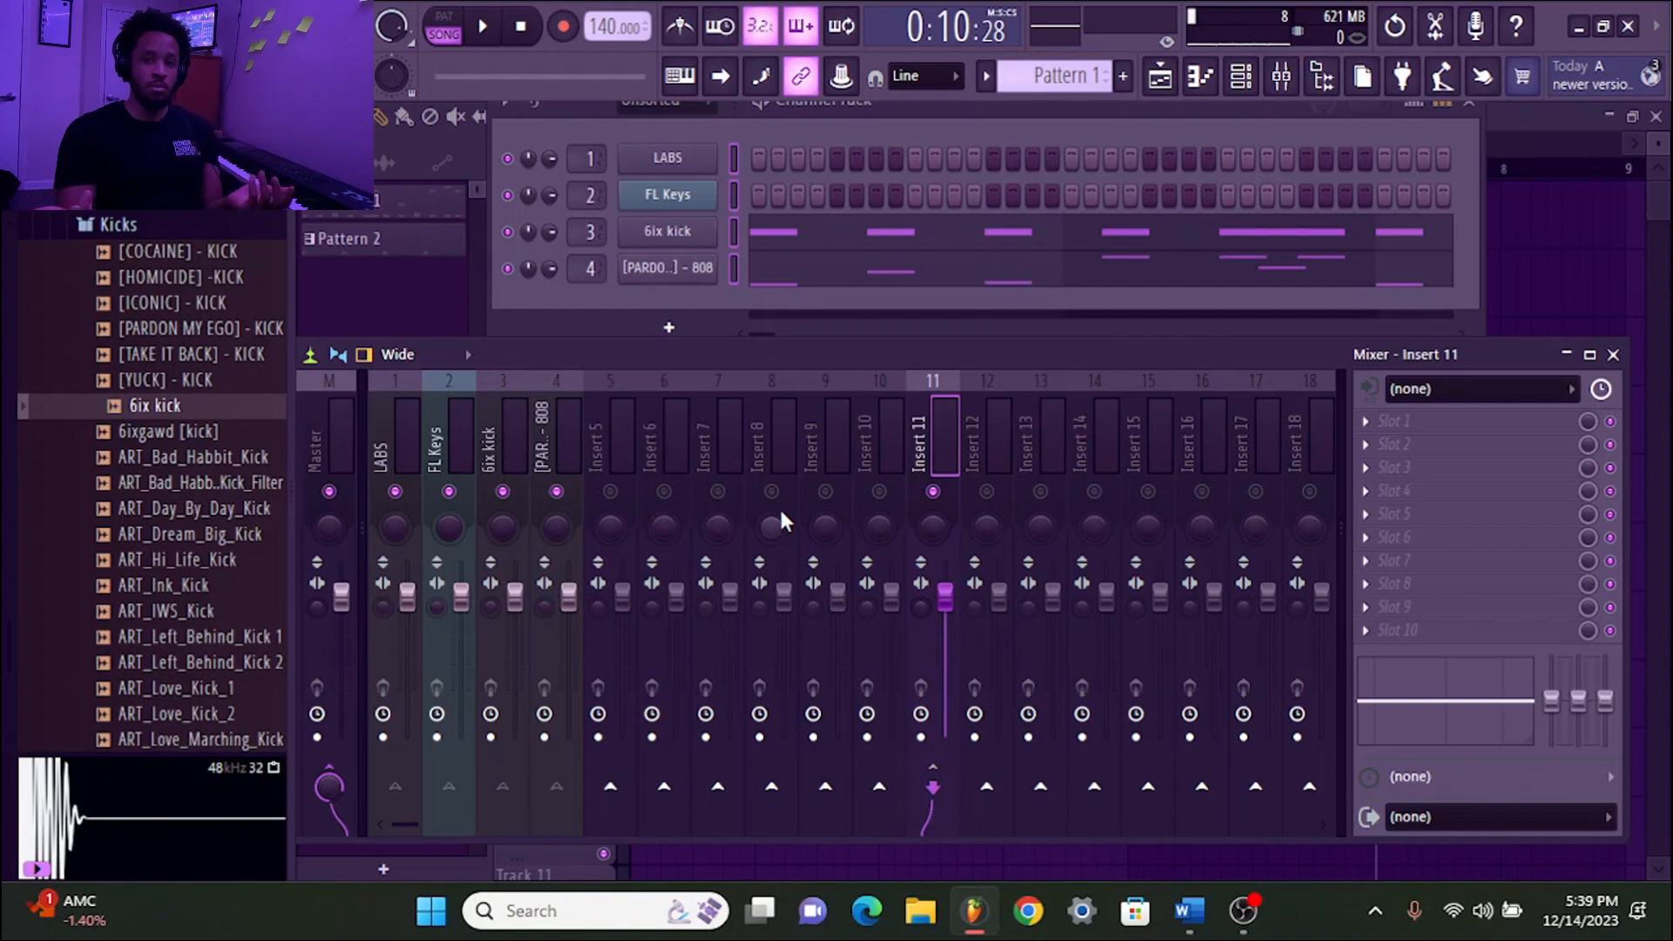
left_click(580, 420)
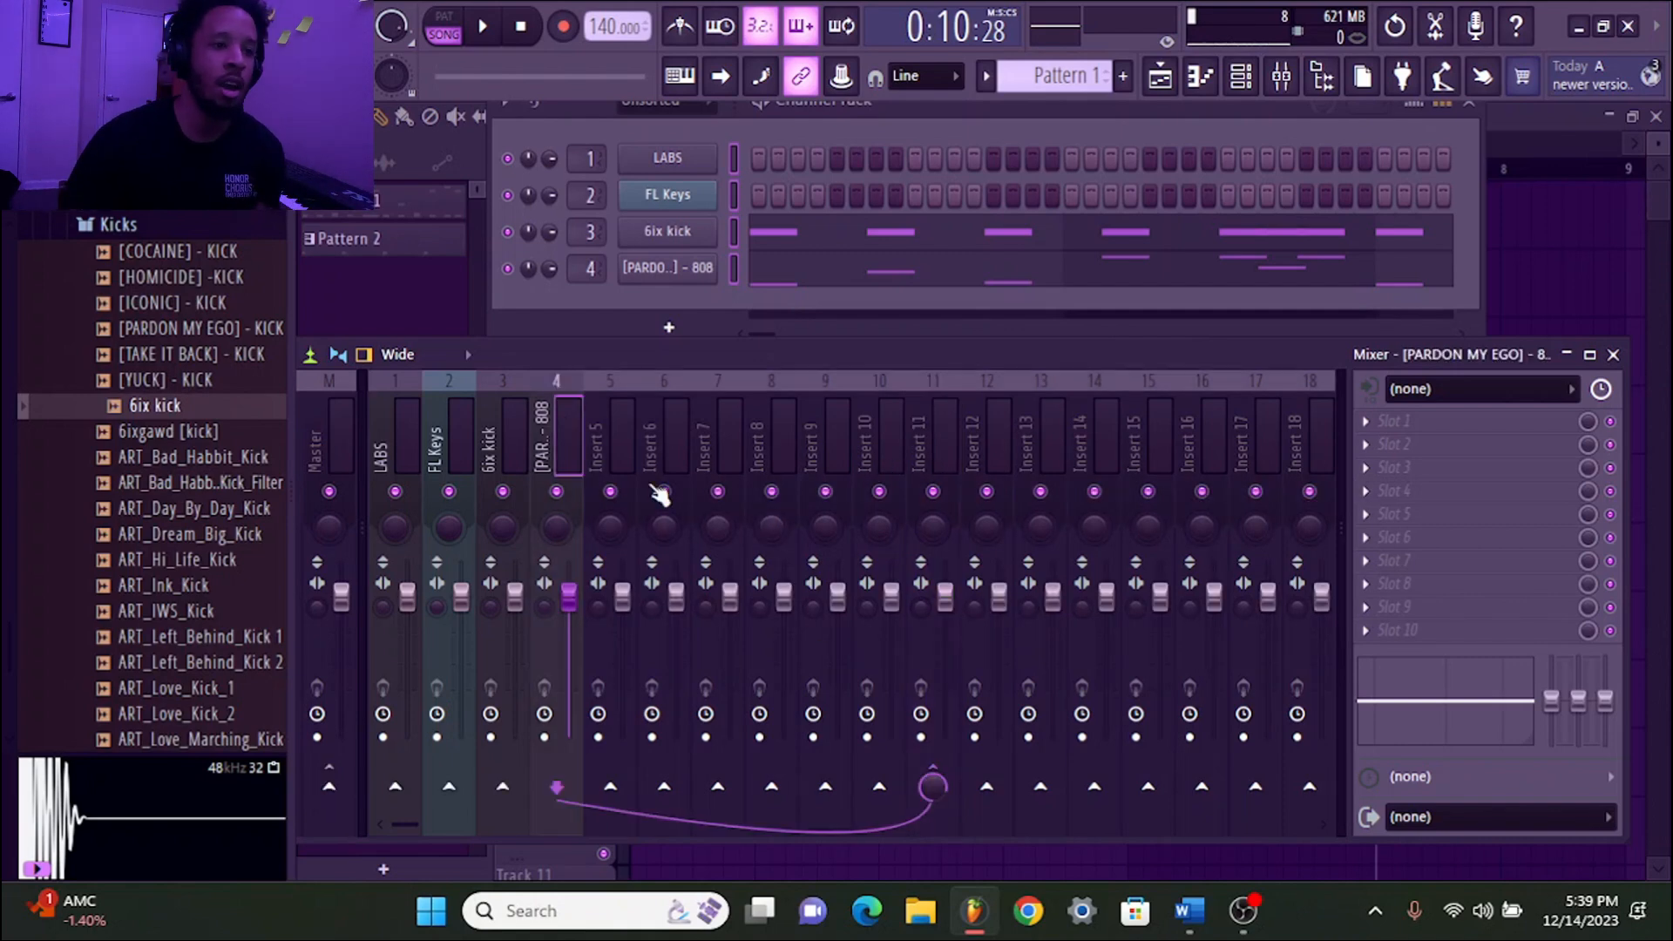
Load Fruity Reeverb 2 in the first effect slot of the 6ix kick track, and adjust its wet level and room size
left_click(502, 433)
left_click(1477, 445)
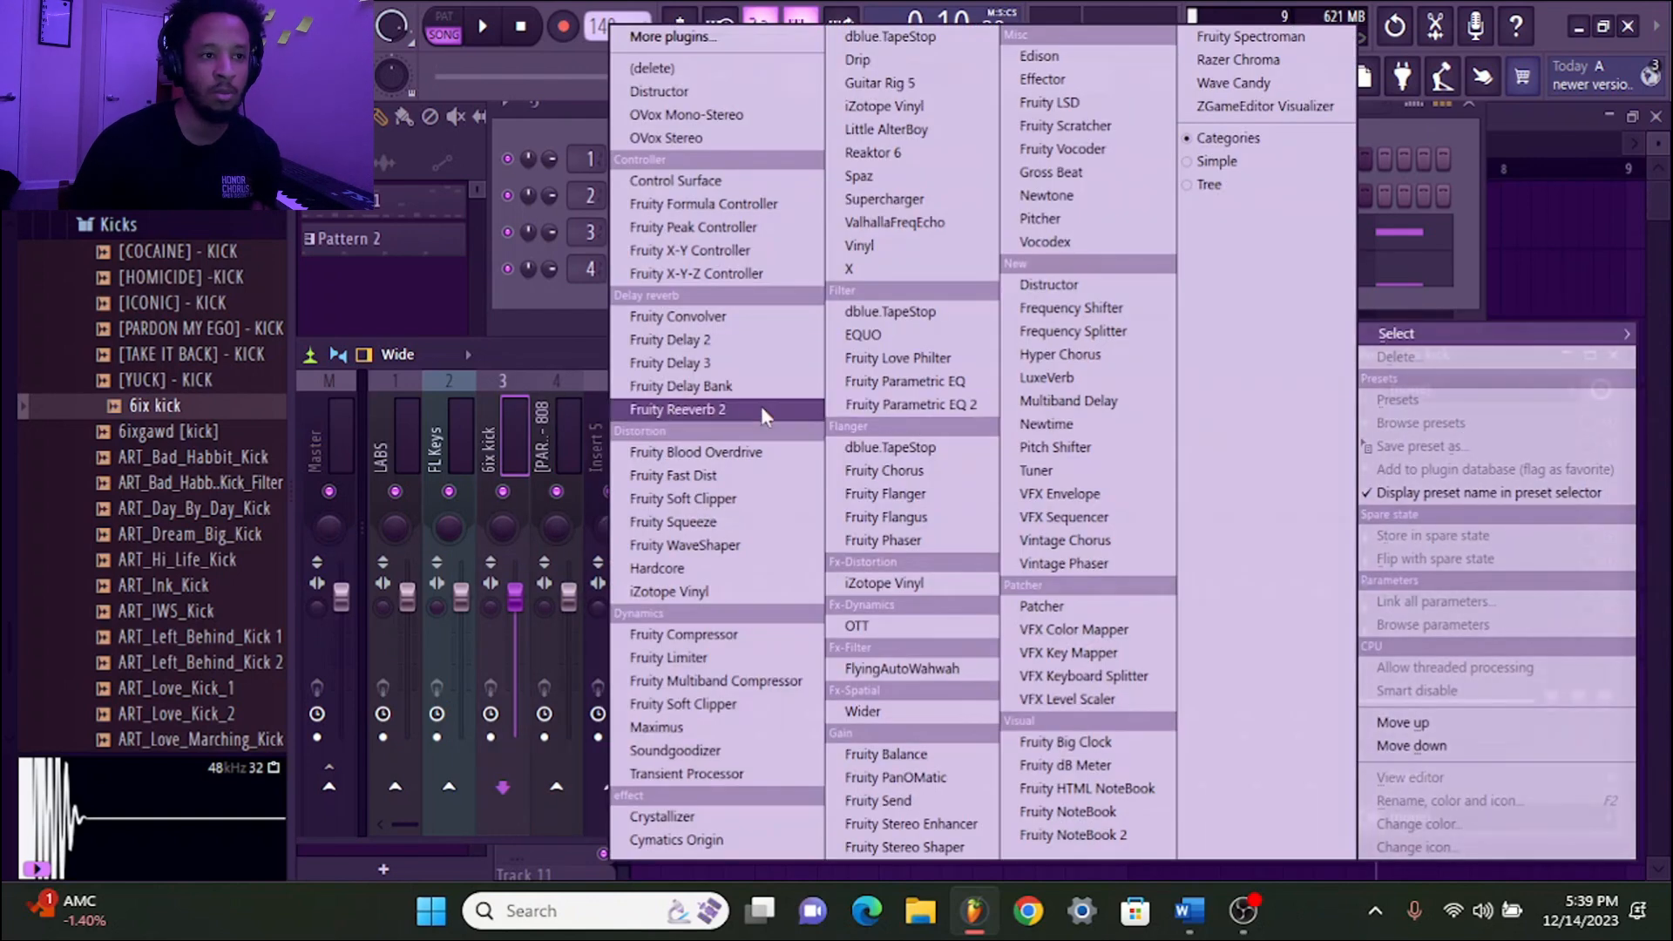
left_click(671, 407)
left_click_drag(643, 245, 641, 217)
mouse_move(562, 179)
left_mouse_down()
mouse_move(562, 215)
mouse_move(600, 198)
left_mouse_up()
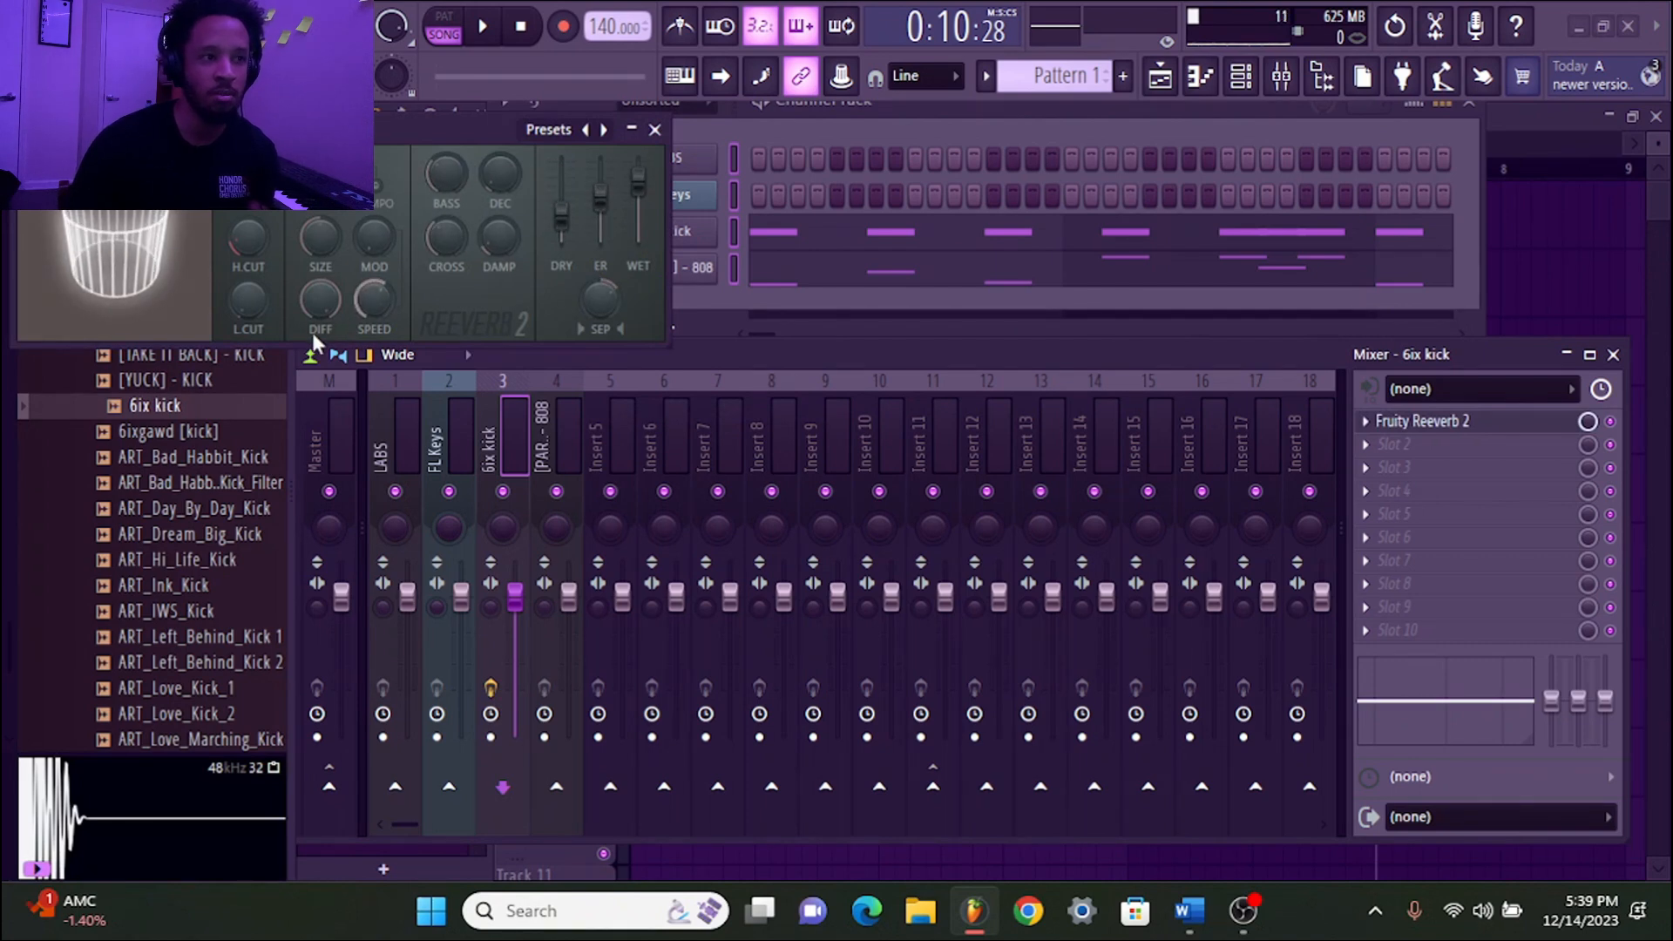
left_click_drag(320, 238, 320, 323)
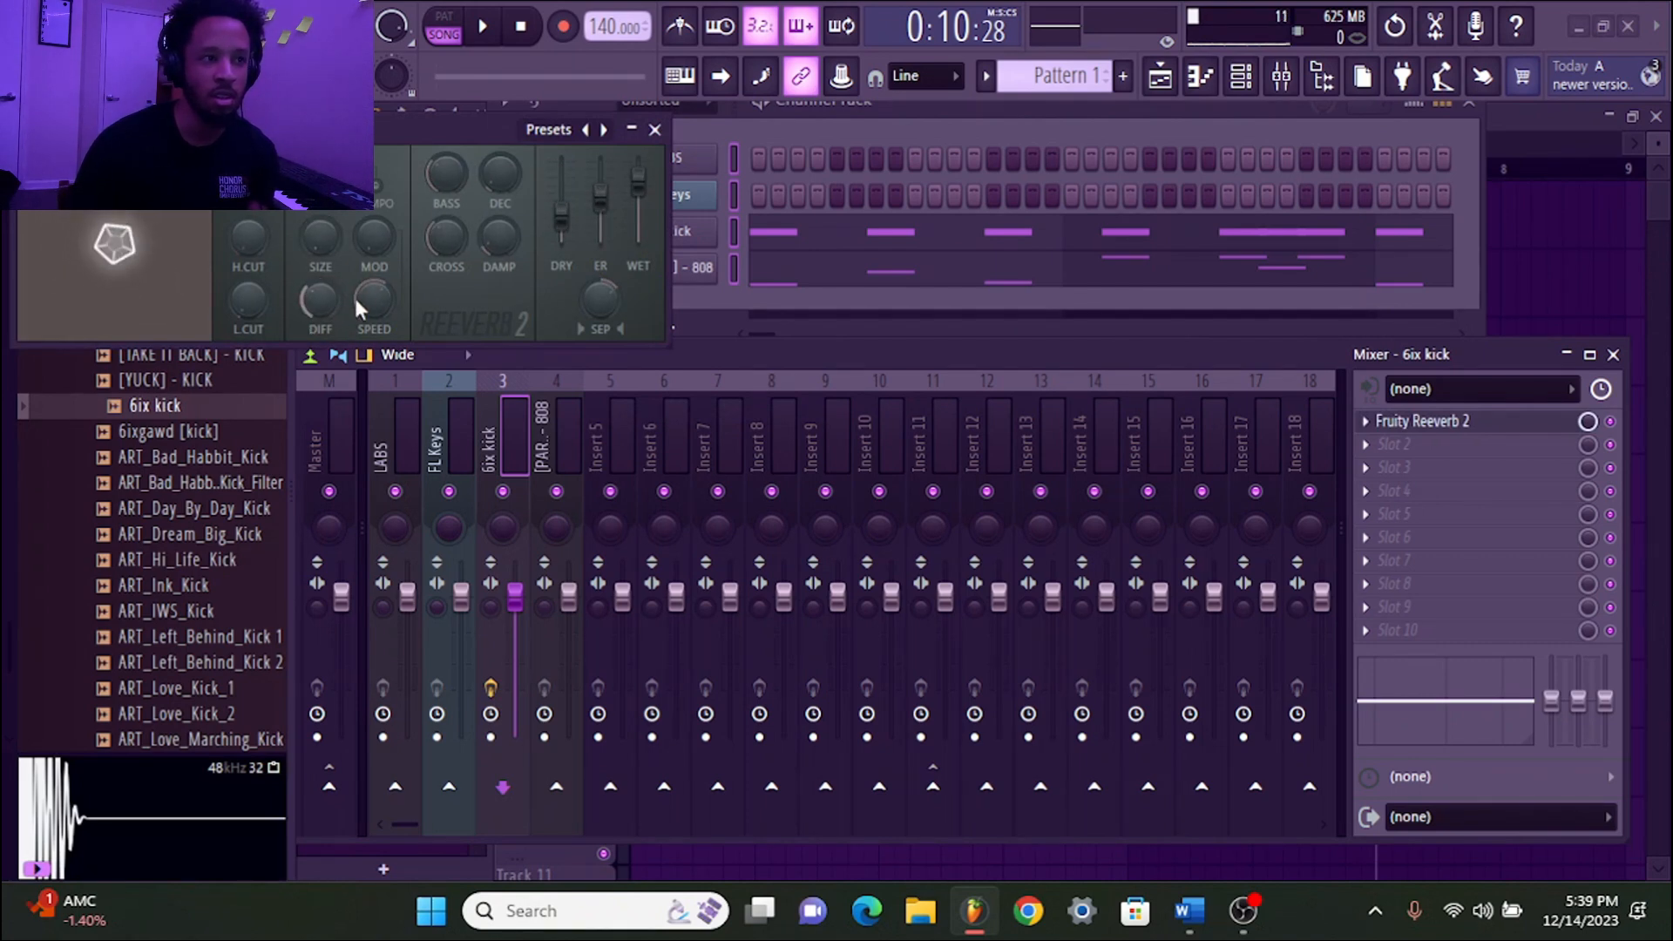
left_click(654, 129)
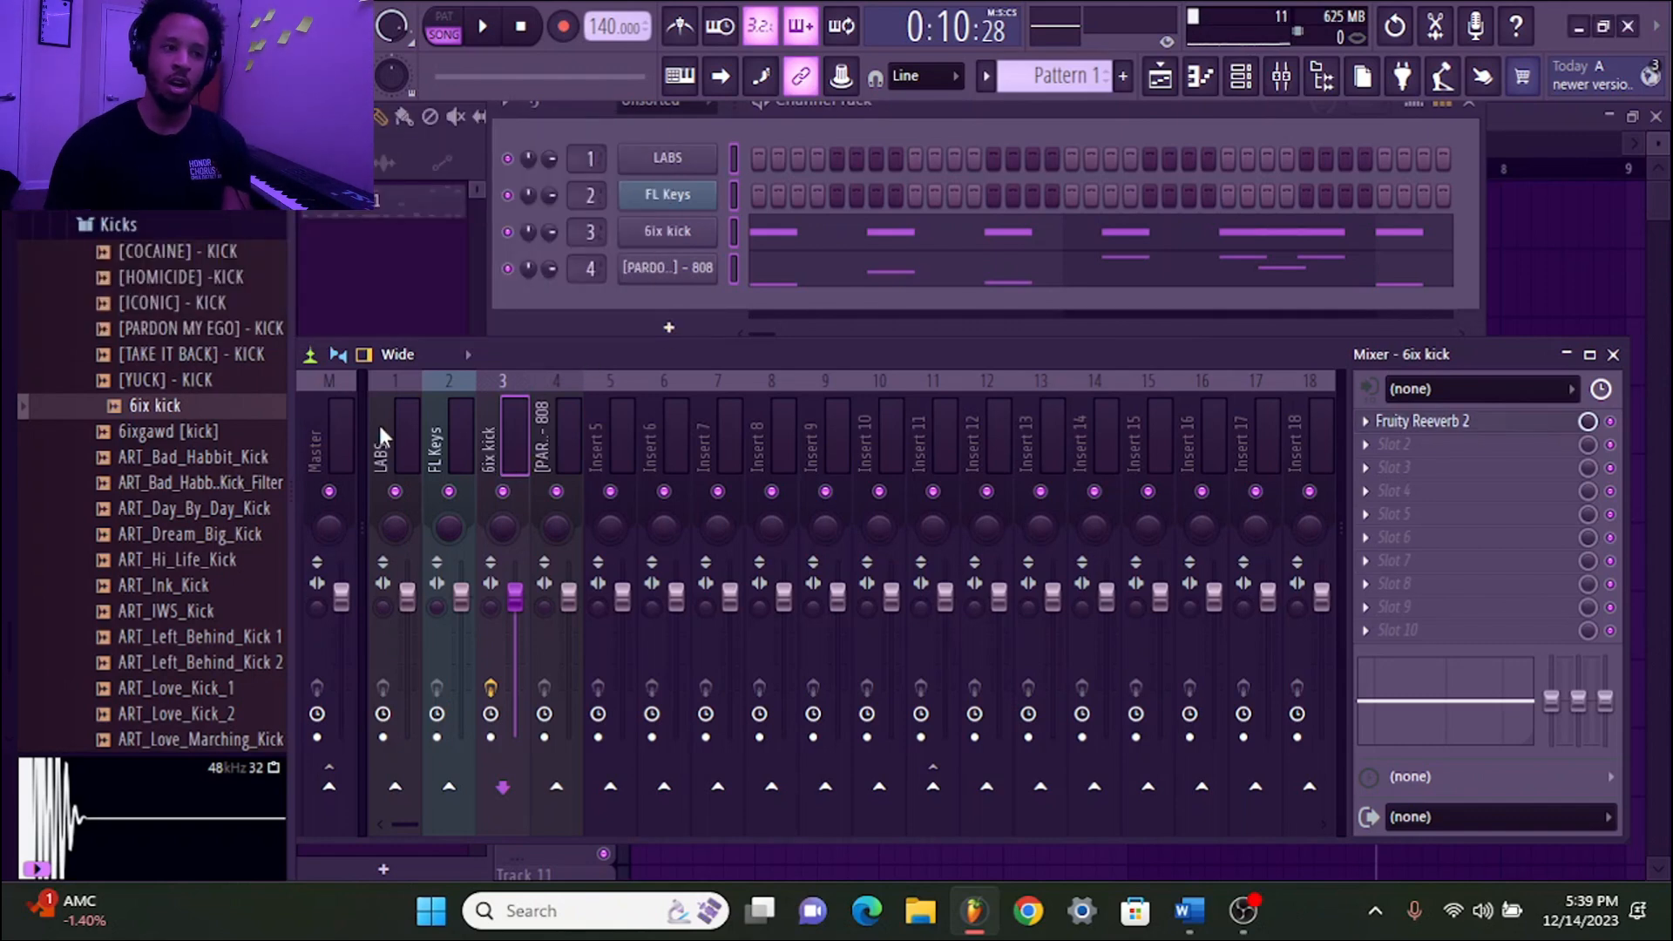
Copy Fruity Reeverb 2 with its settings from the 6ix kick track to the FL Keys track, and delete the copy
left_click(448, 409)
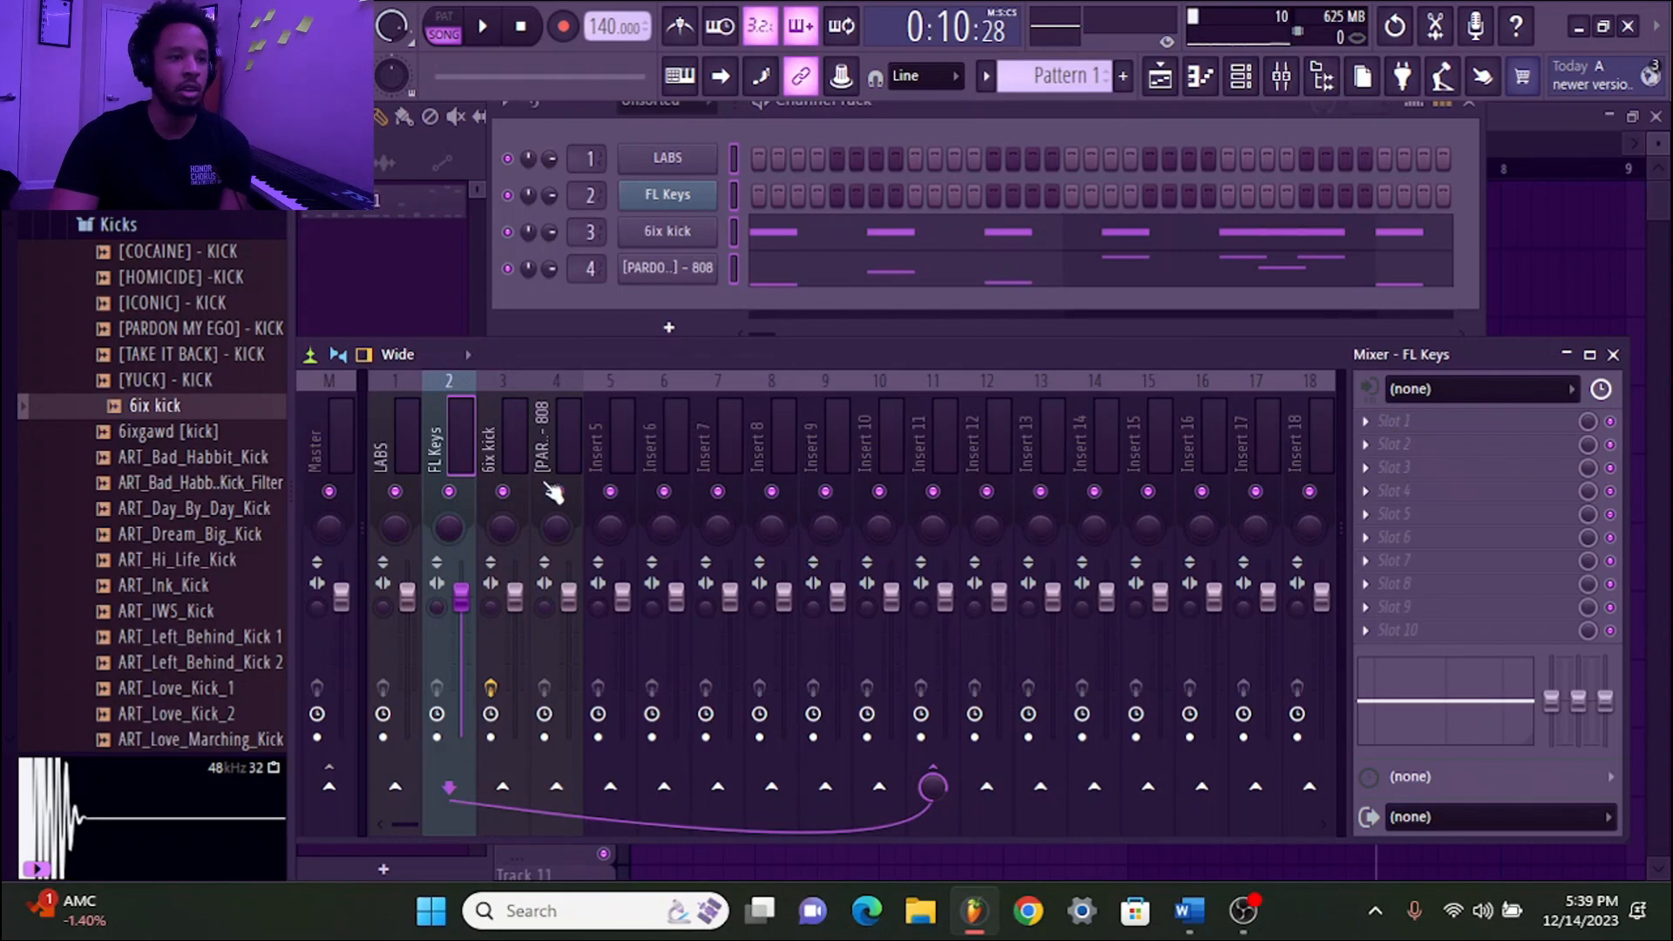
left_click(527, 436)
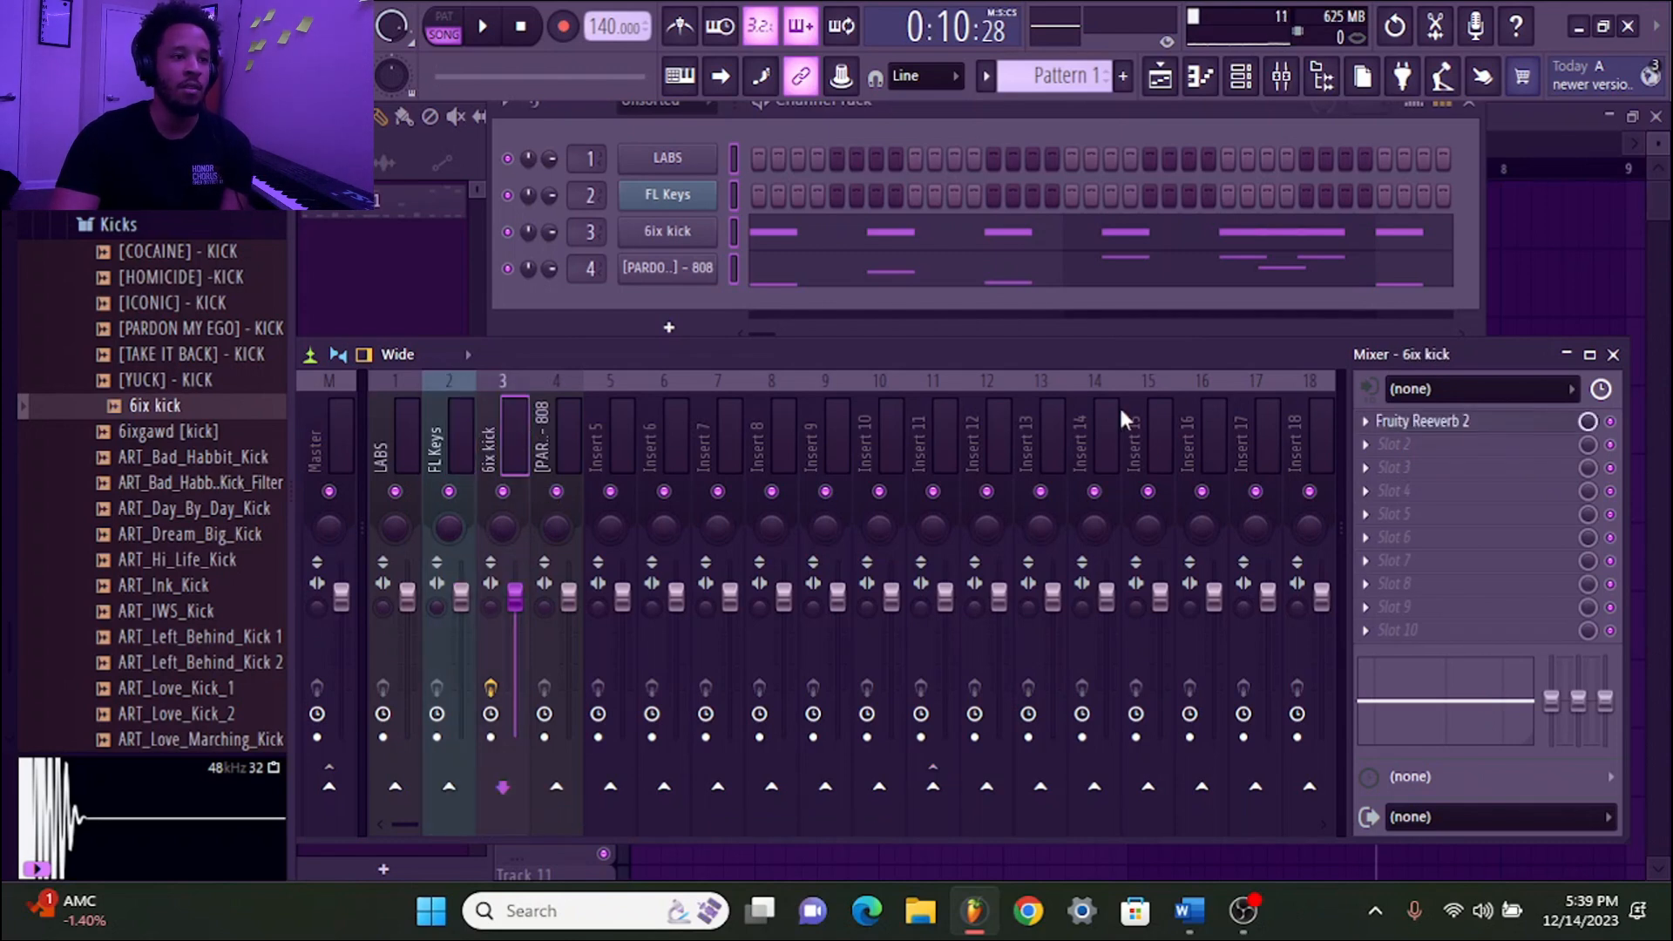
left_click(1371, 422)
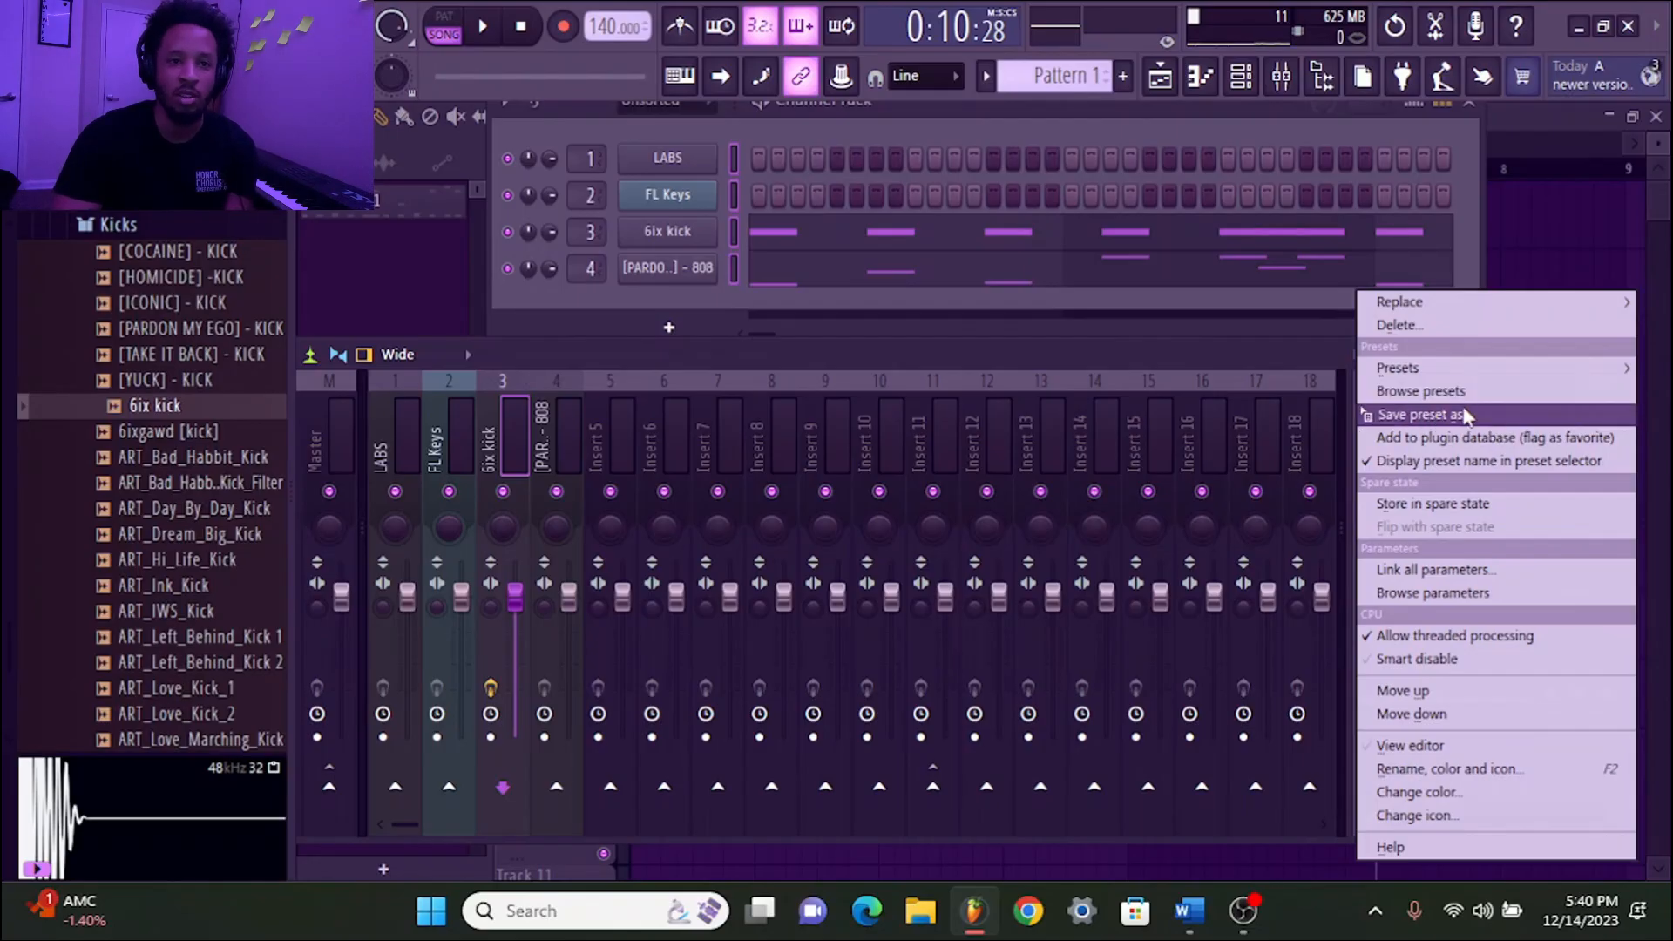
left_click_drag(1503, 425, 448, 410)
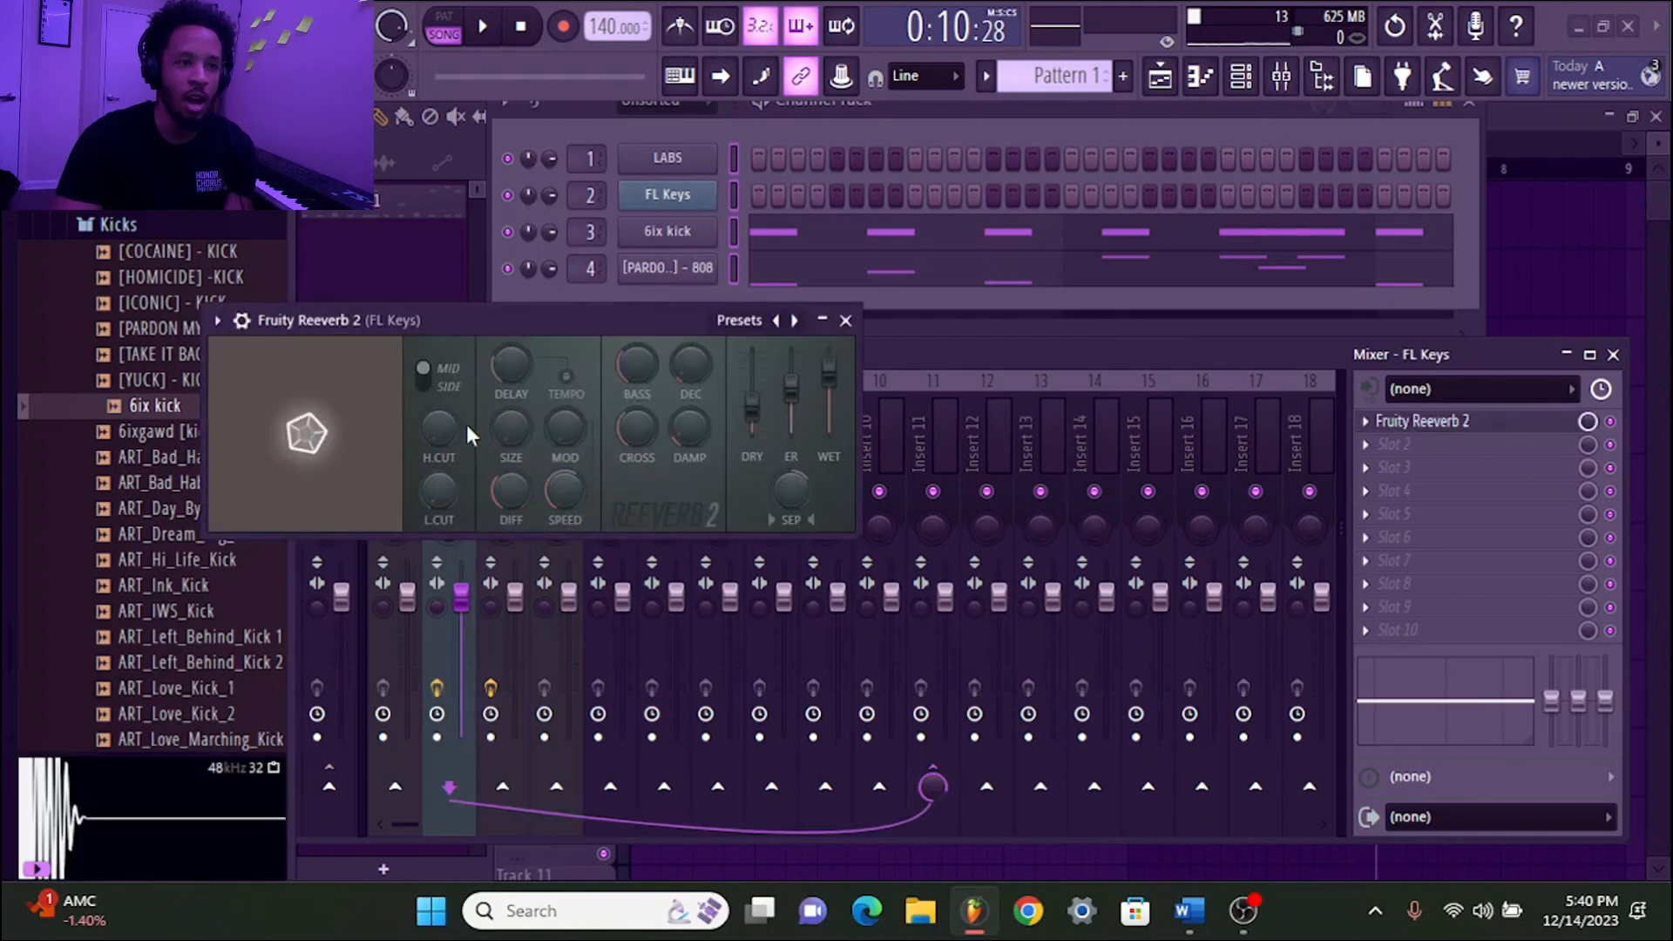
left_click(845, 320)
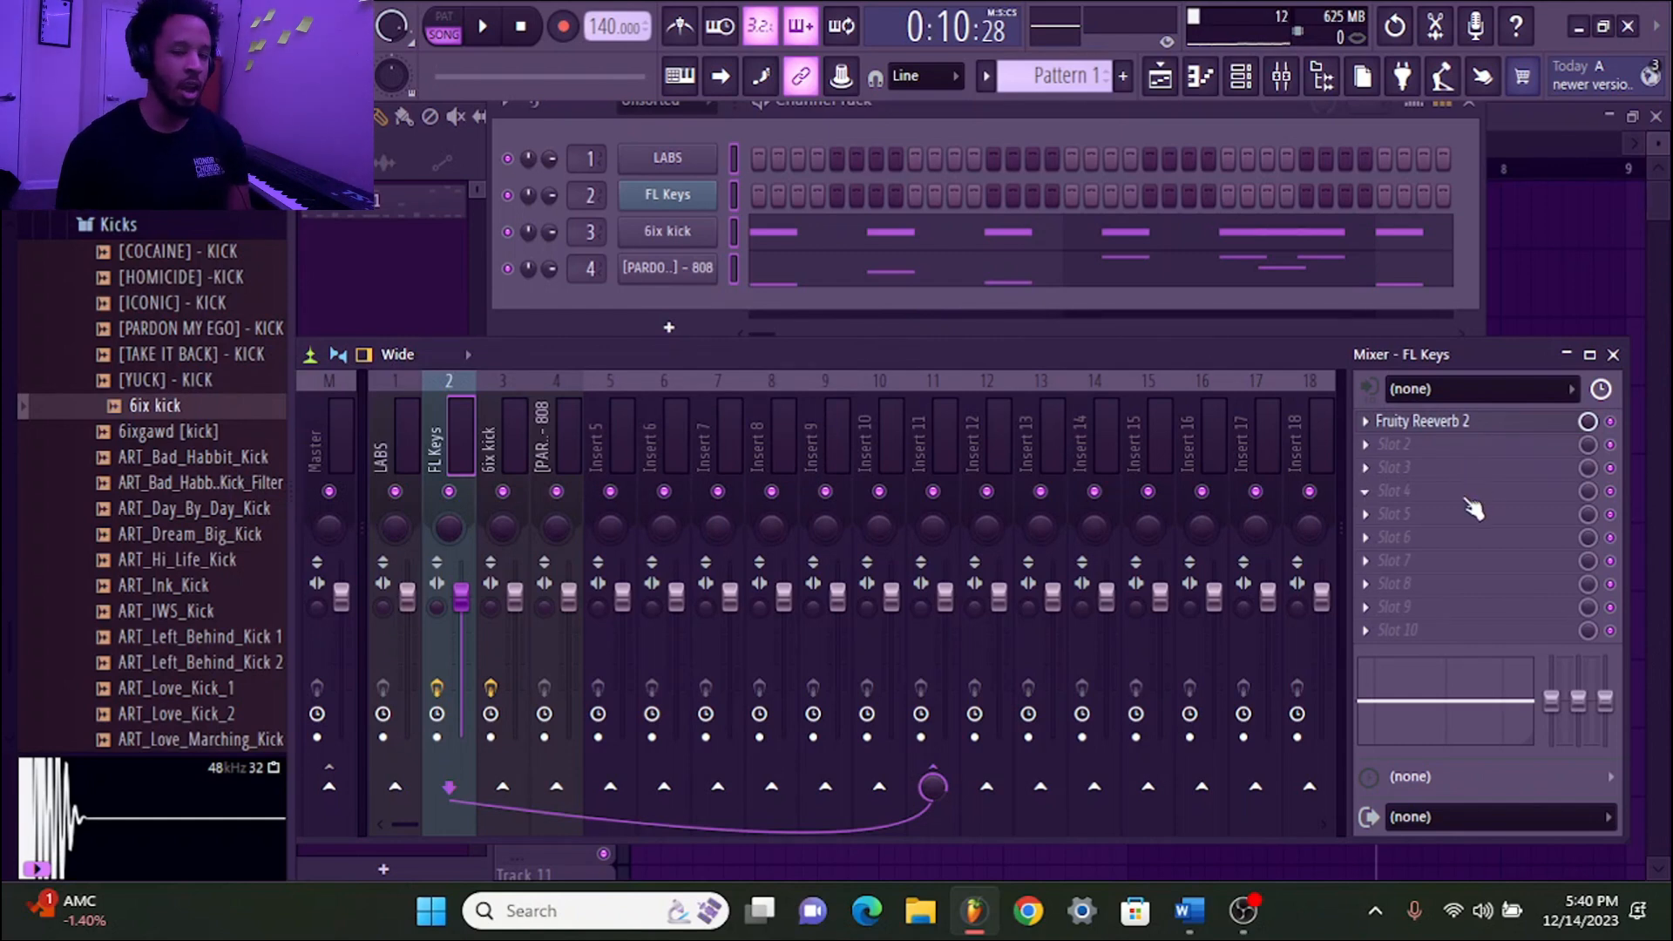
left_click(1366, 422)
left_click(687, 409)
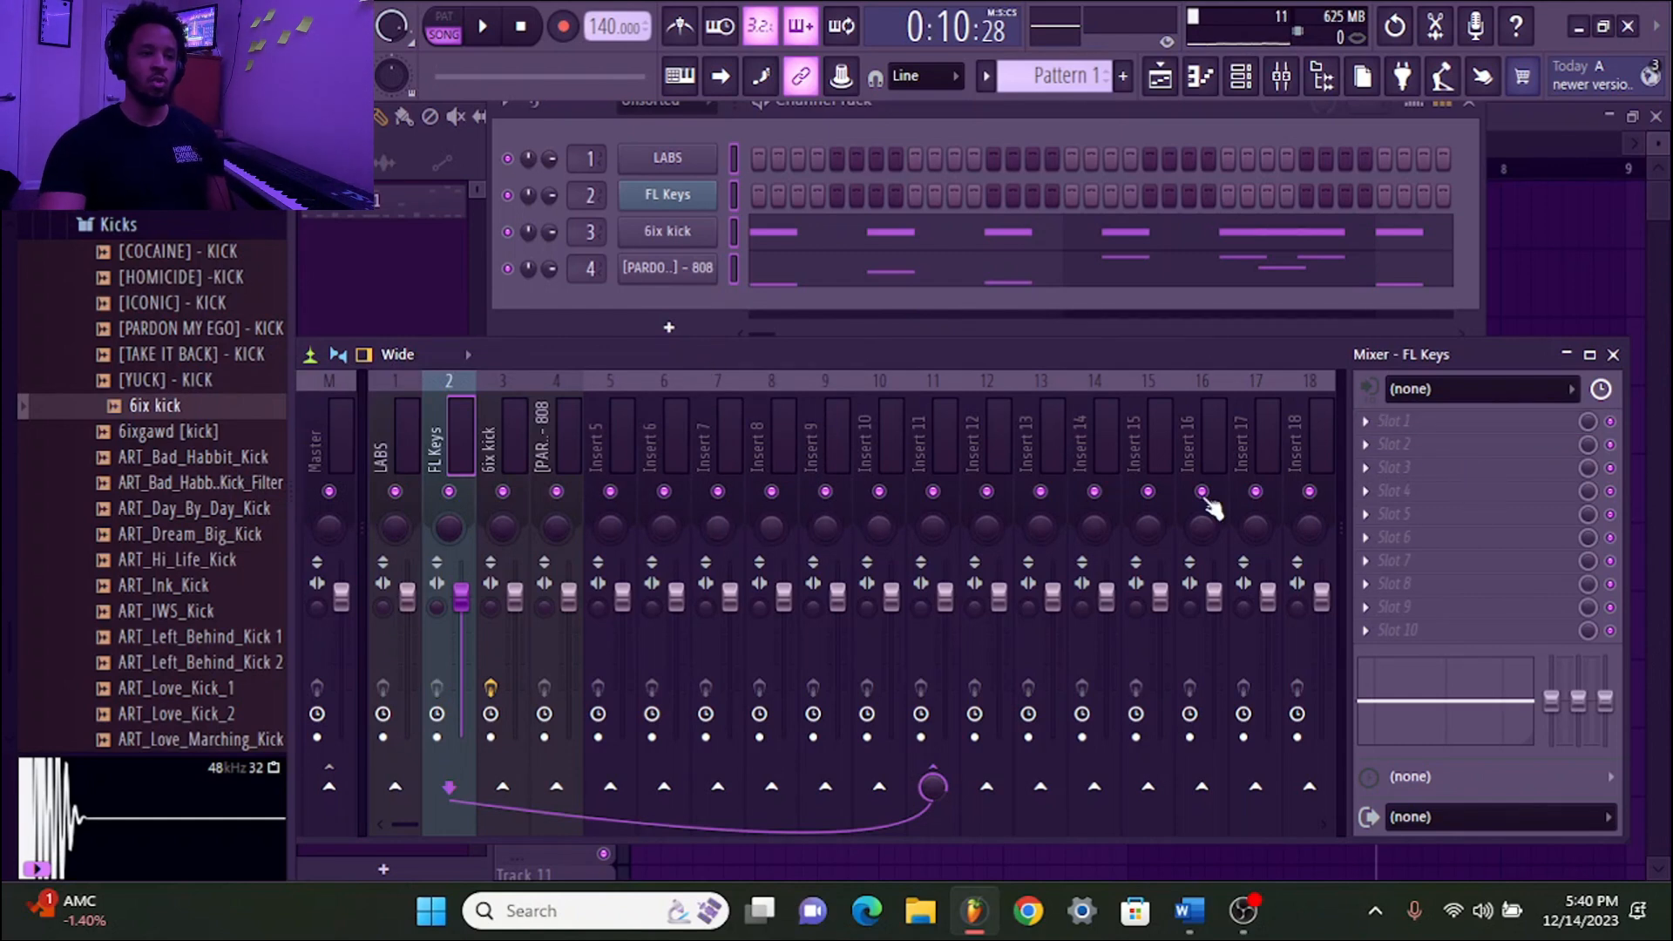
Arm the 808 mixer track for recording, and start rendering it to audio in Pattern mode
left_click(556, 427)
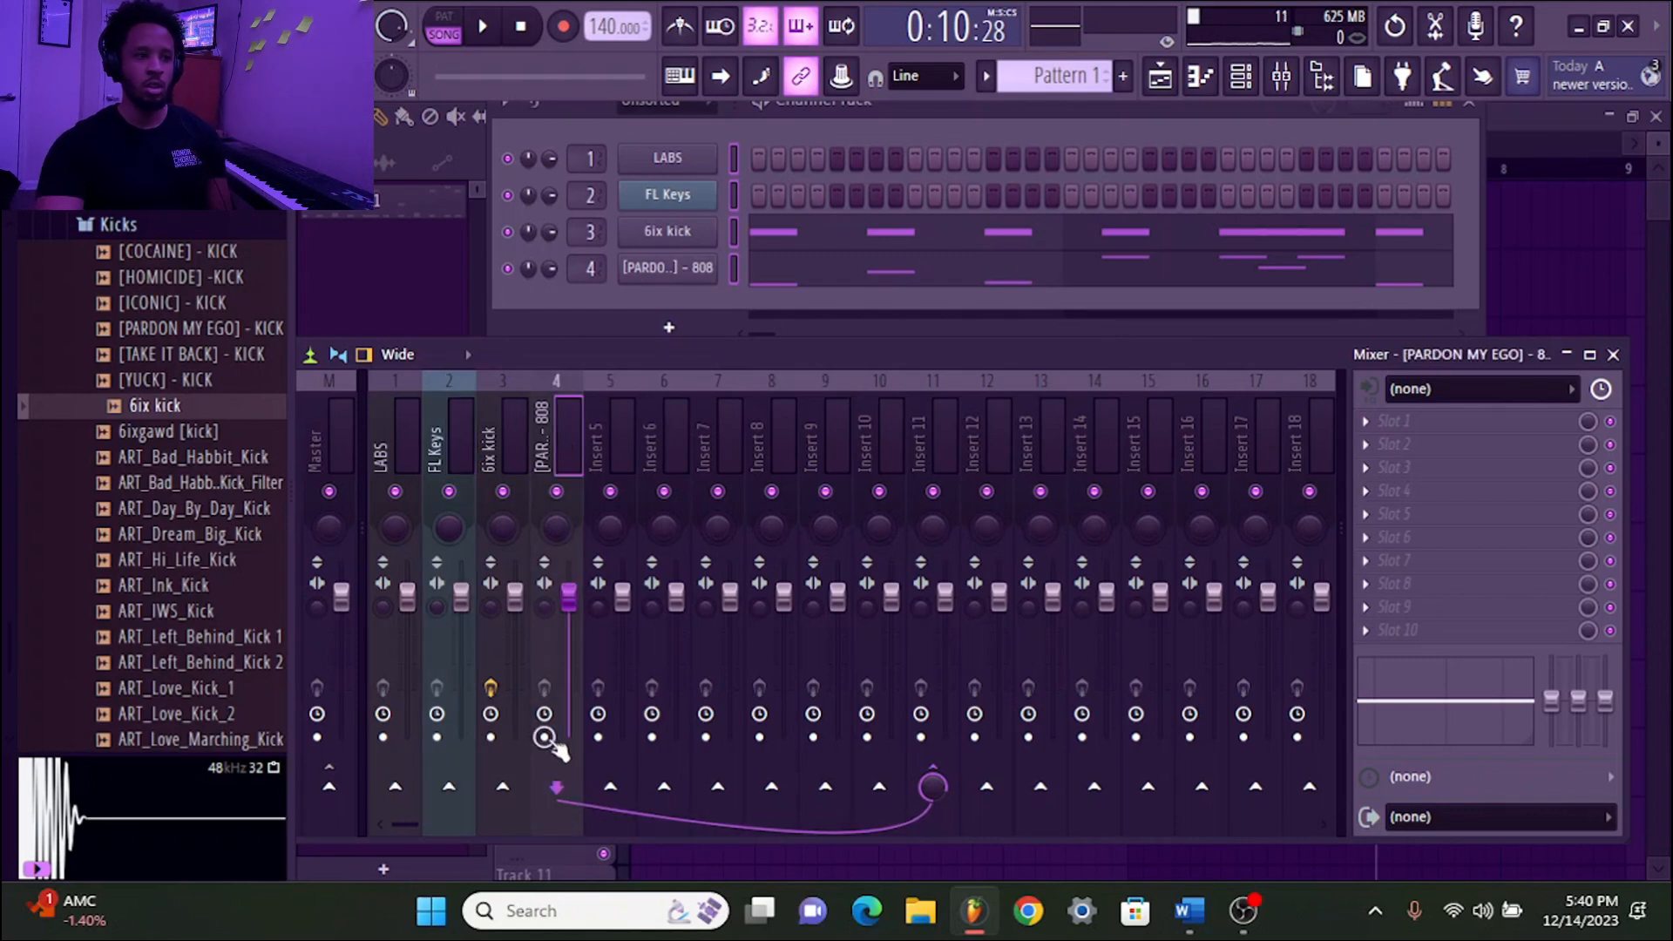
left_click(545, 738)
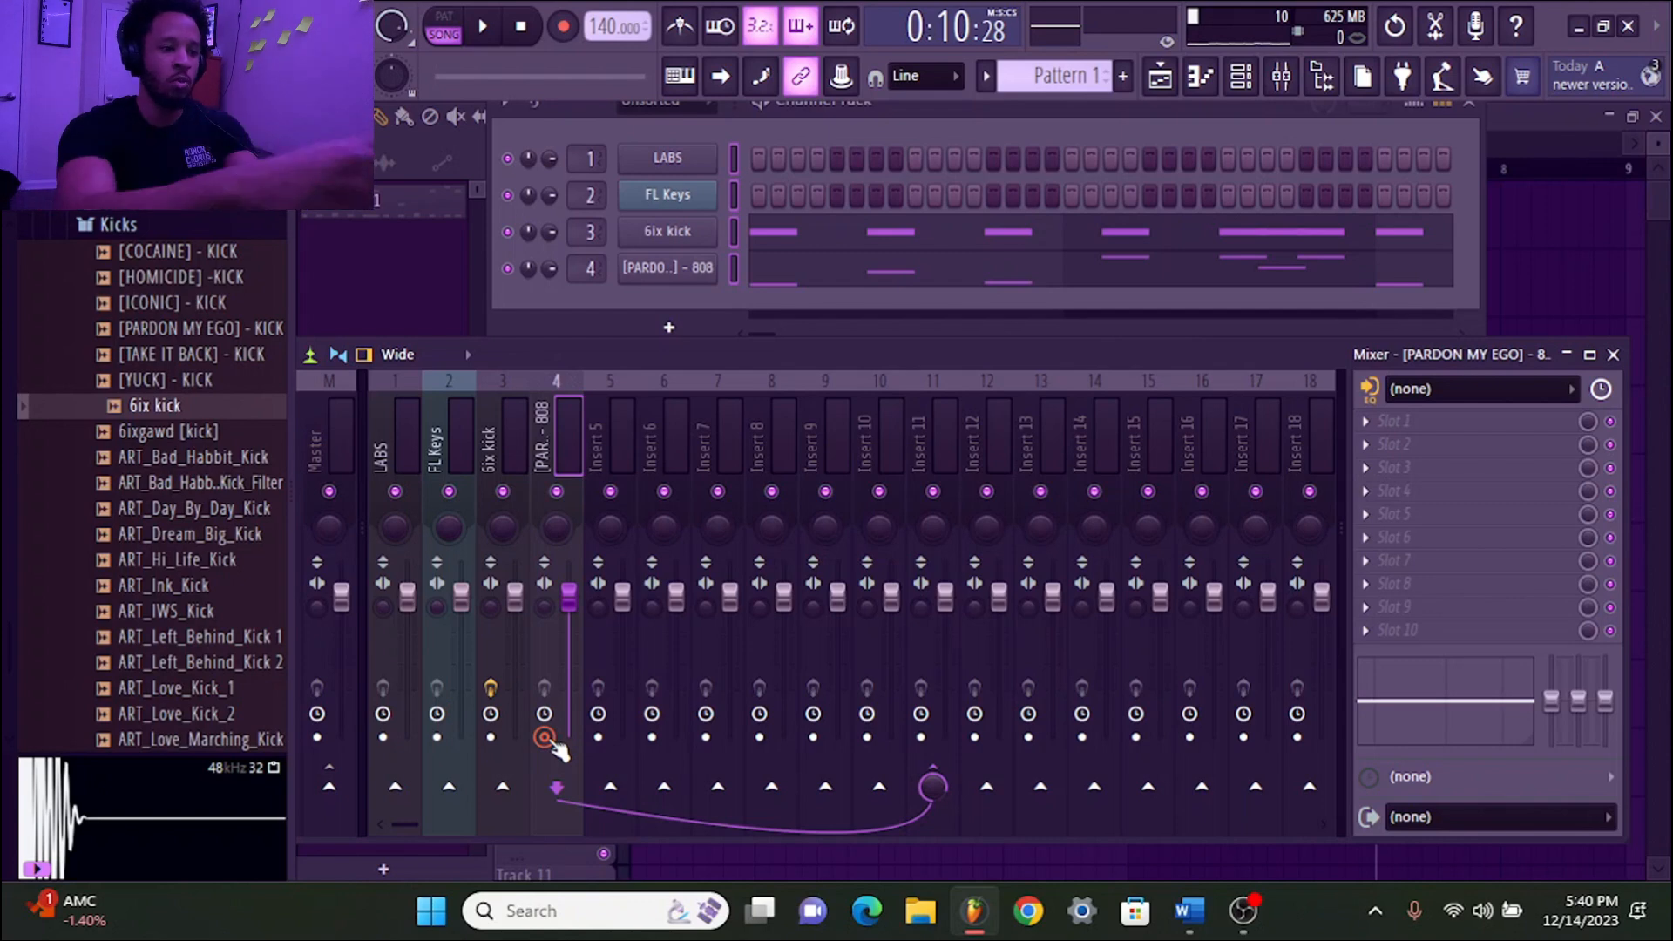
key("alt+r")
left_click(693, 272)
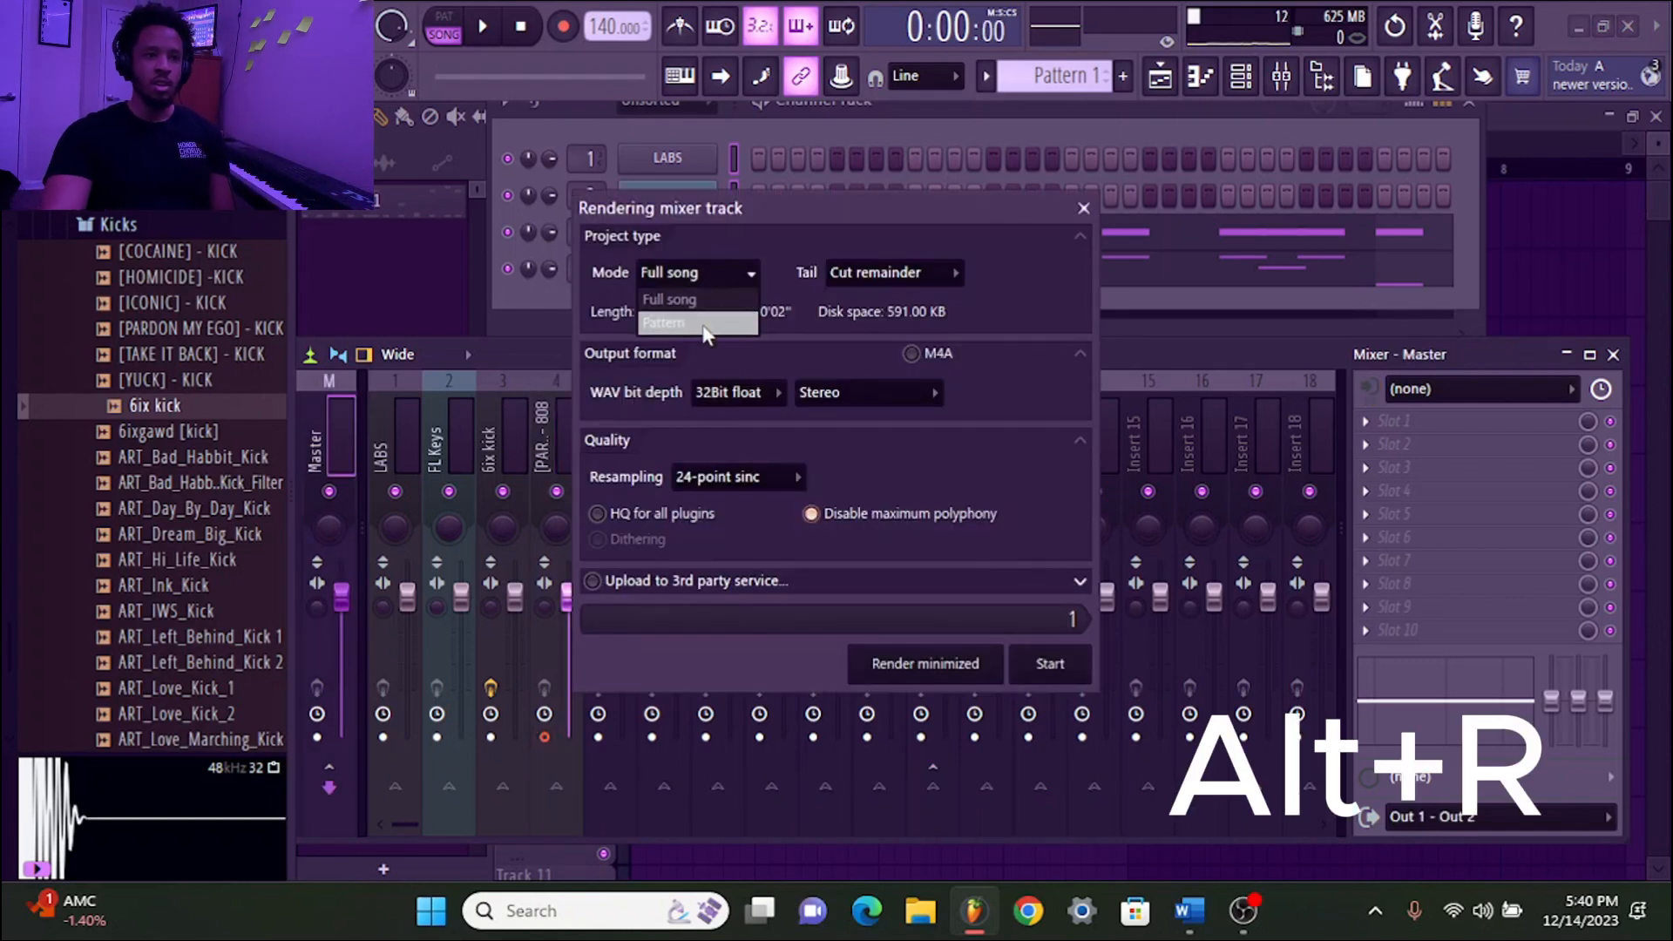
left_click(702, 332)
left_click(1052, 665)
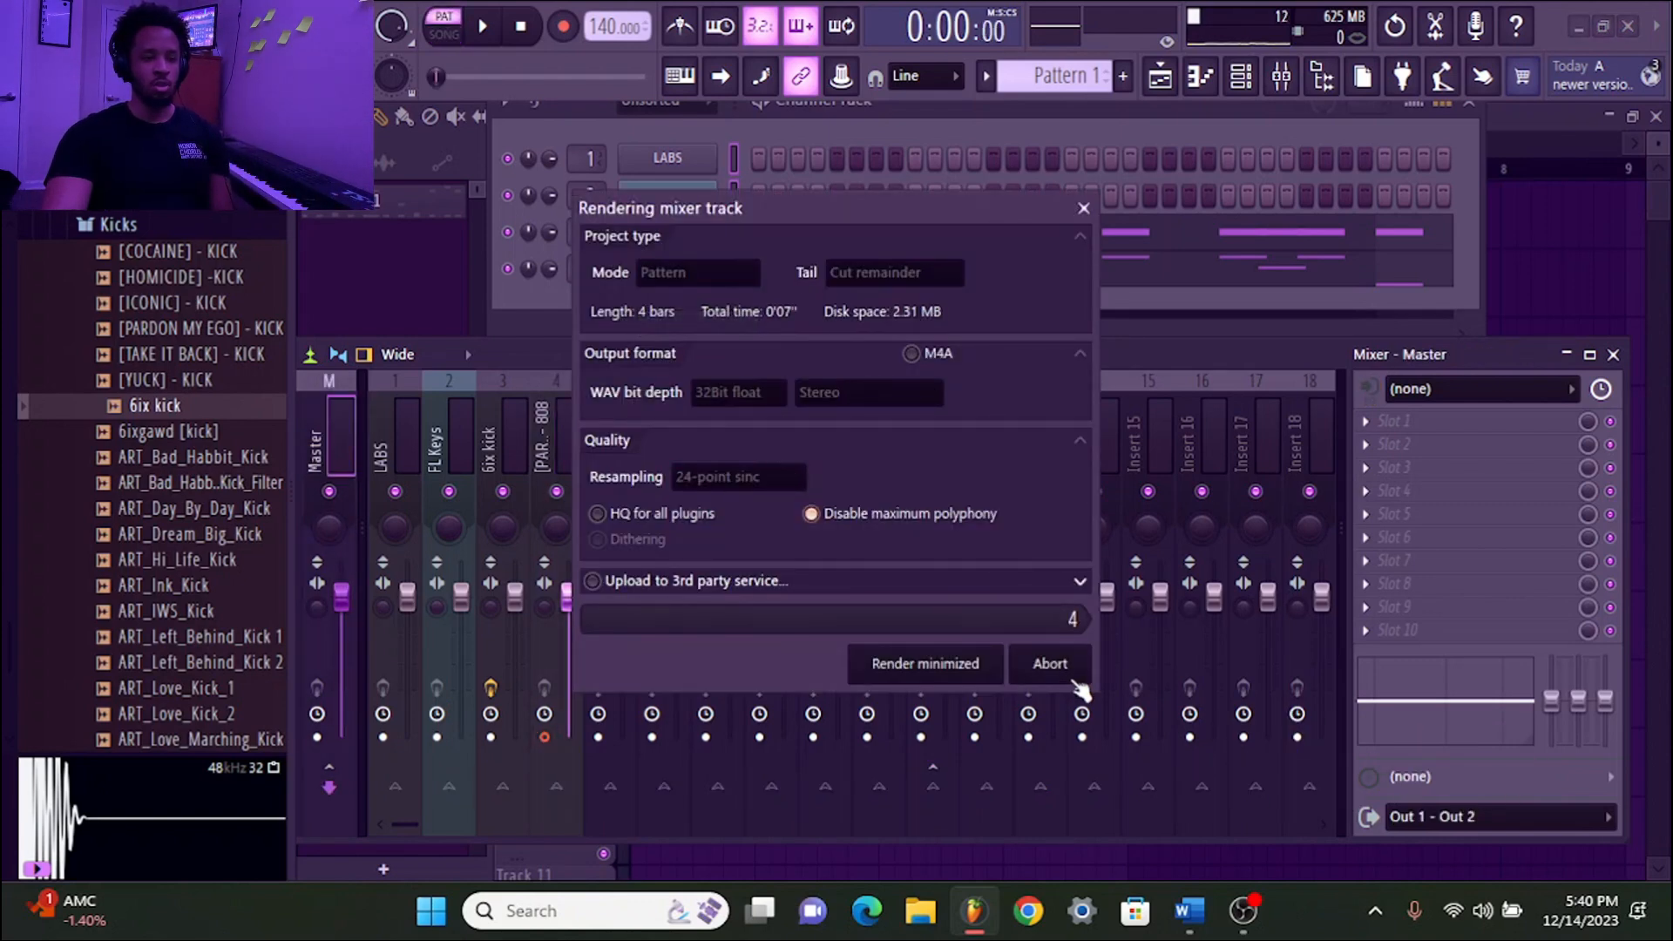
Place the rendered 808 audio clip at the start of playlist Track 1, and play it back briefly
key("F5")
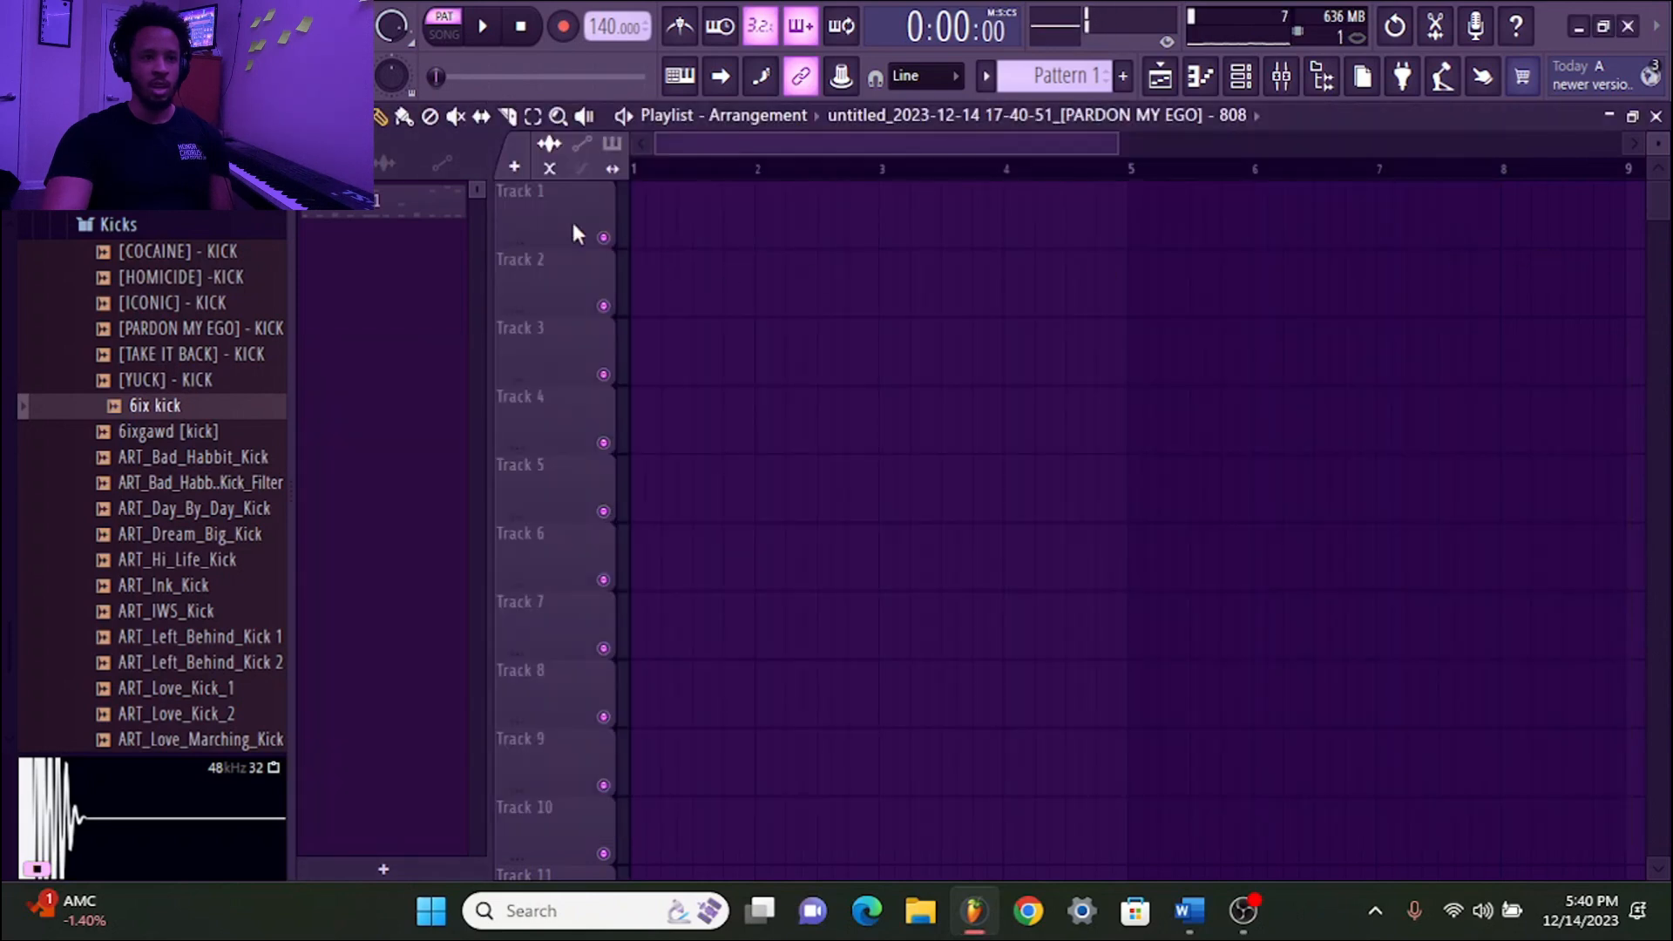
left_click(382, 166)
left_click_drag(405, 318, 607, 225)
key("space")
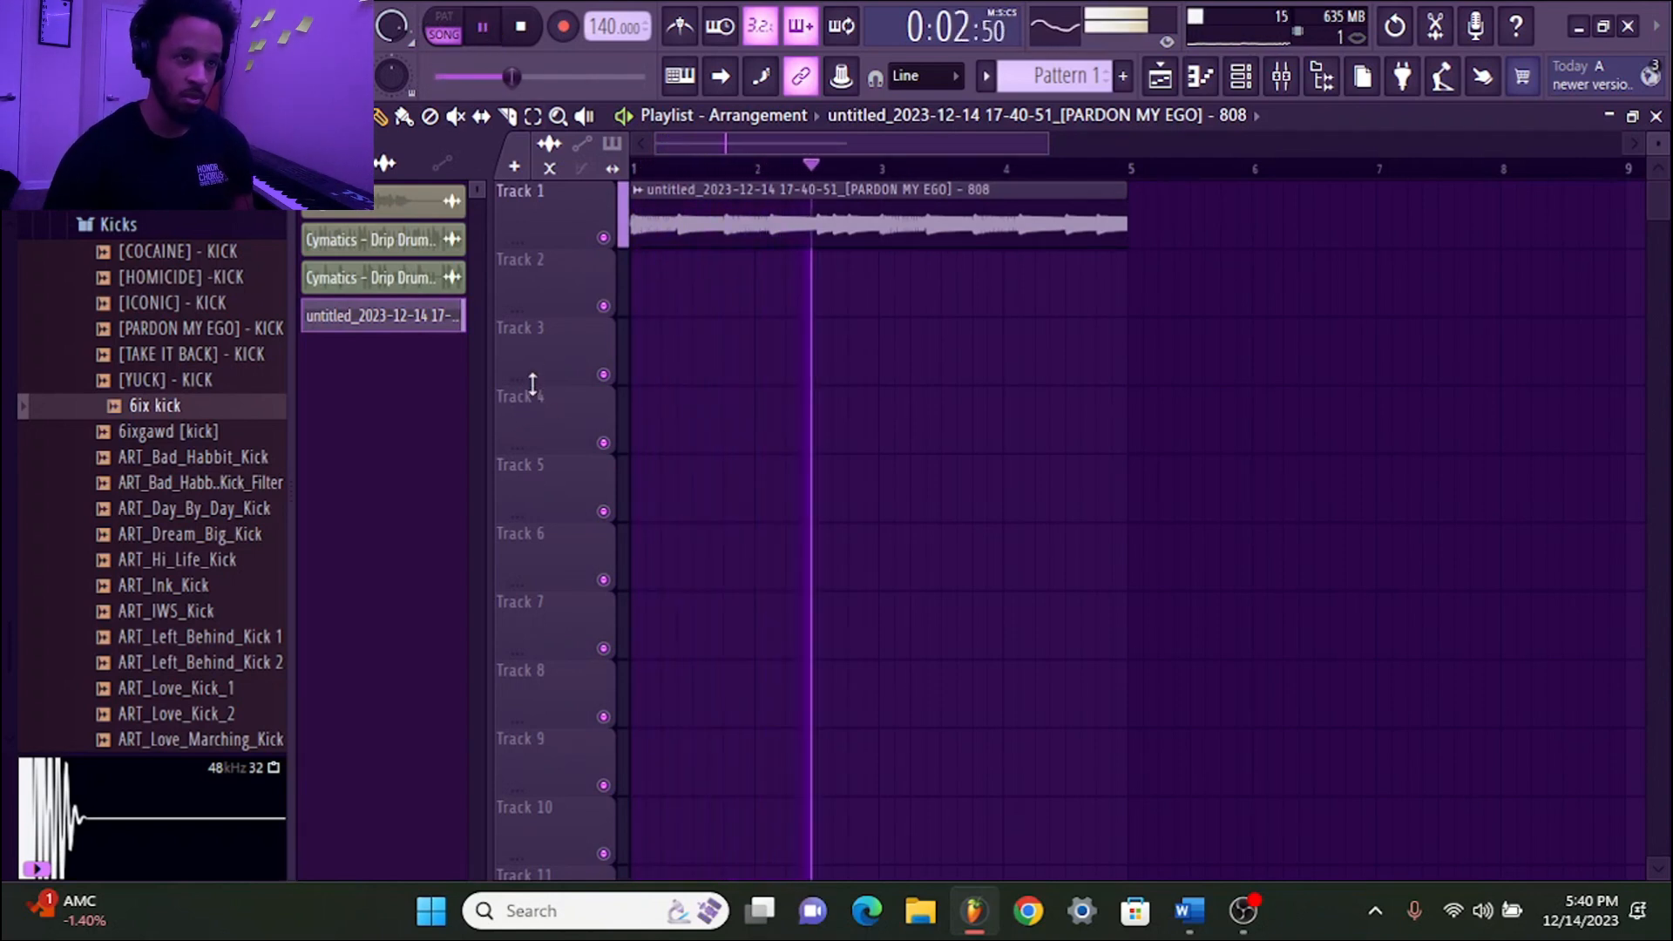
key("space")
Undo placing the rendered clip on Track 1, and disarm the 808 mixer track from recording
key("ctrl+z")
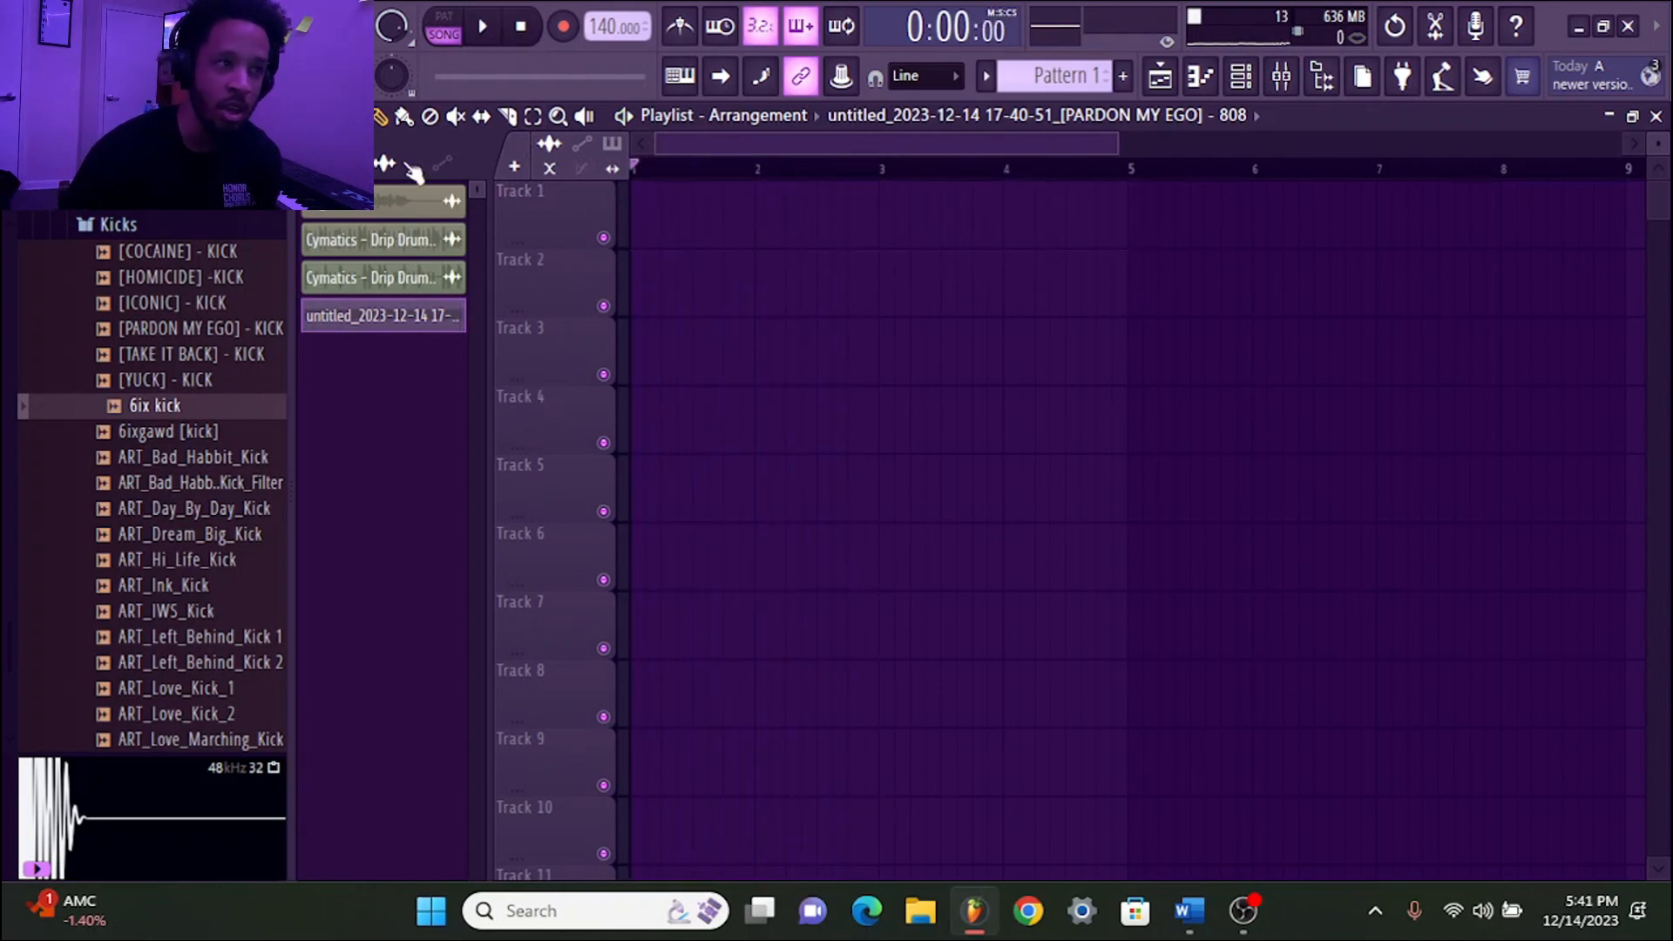
key("ctrl+z")
left_click(1281, 79)
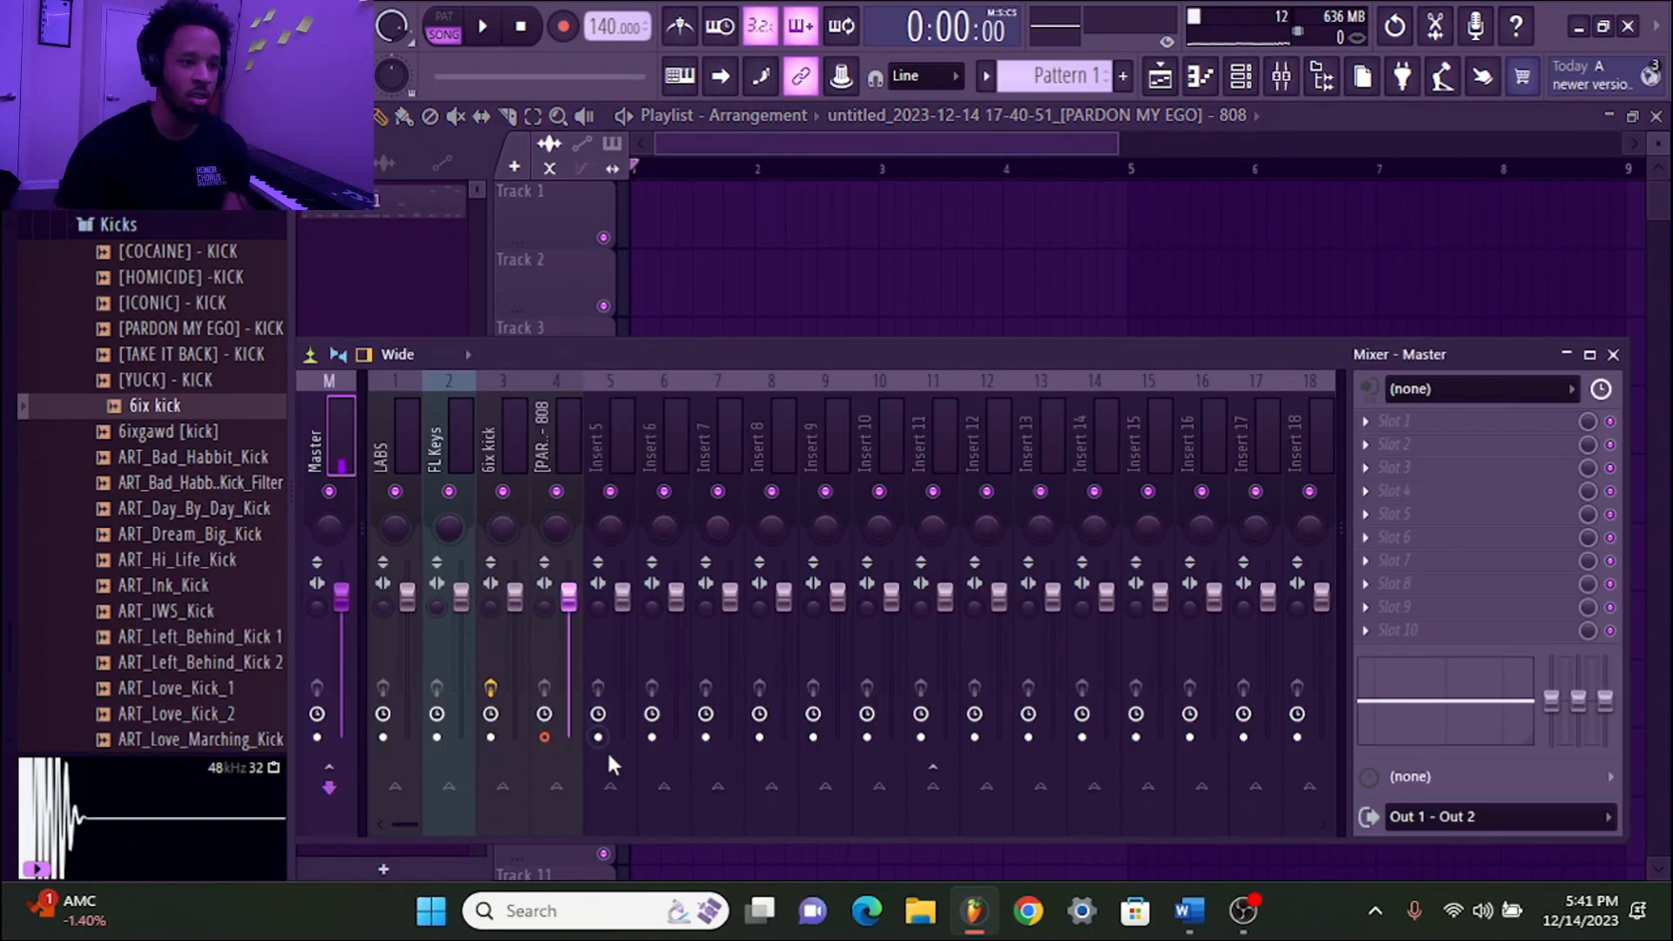
left_click(561, 738)
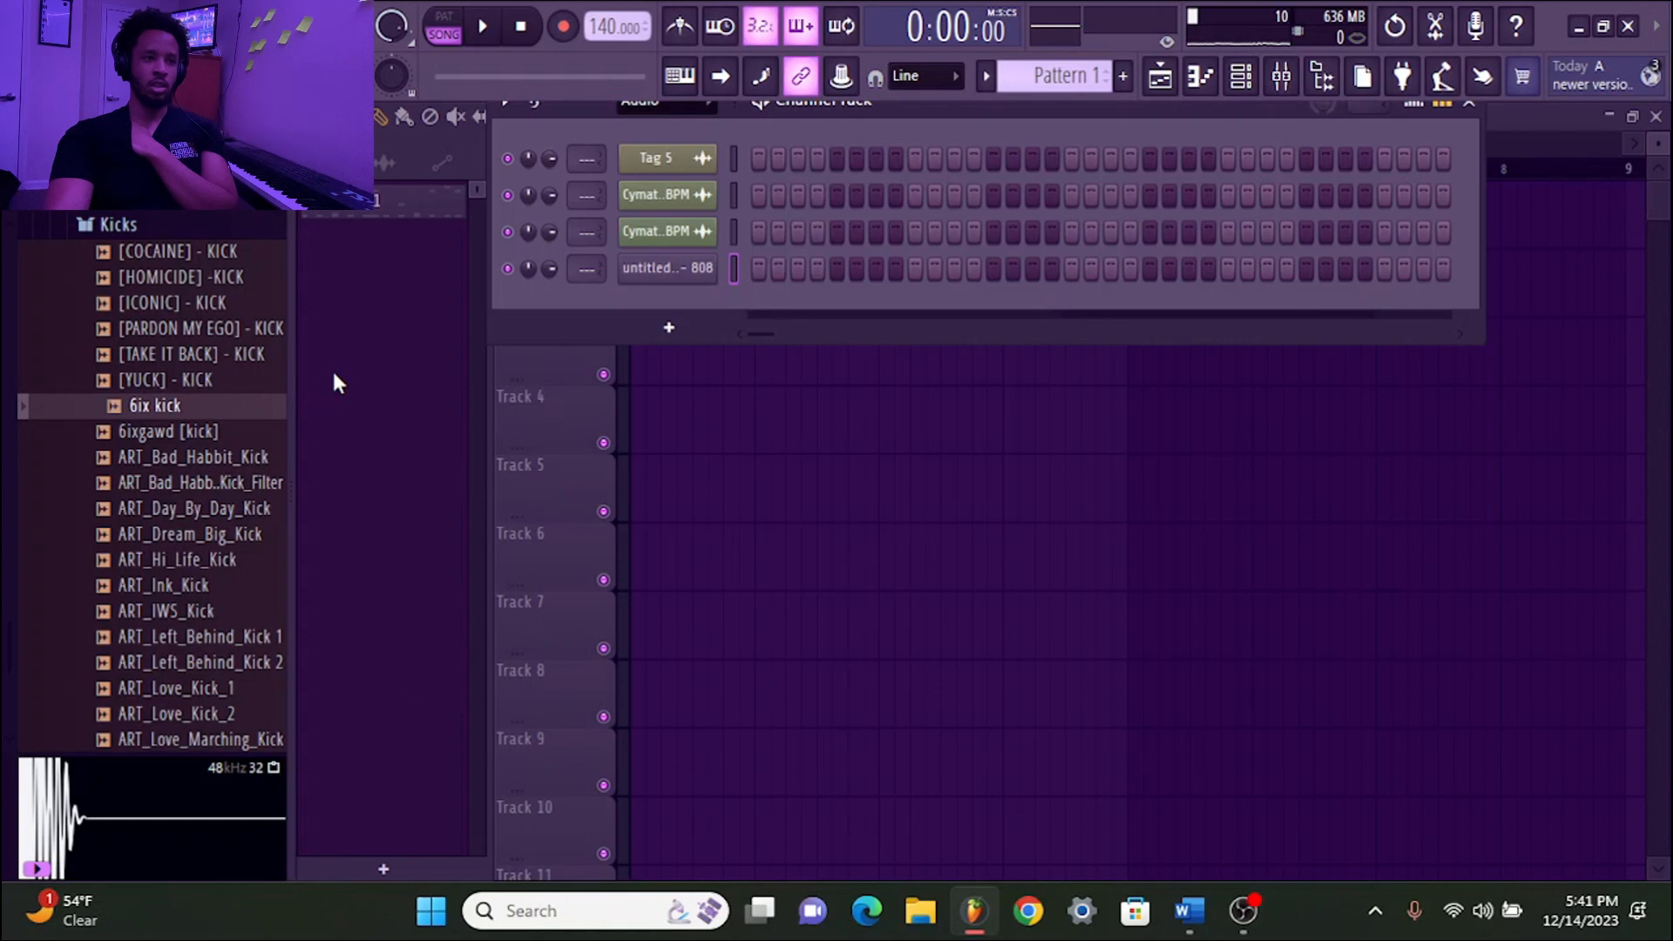
Show the Unsorted channels in the channel rack, and replace the 808 channel's sample with 6ix kick from the Kicks folder
left_click(658, 110)
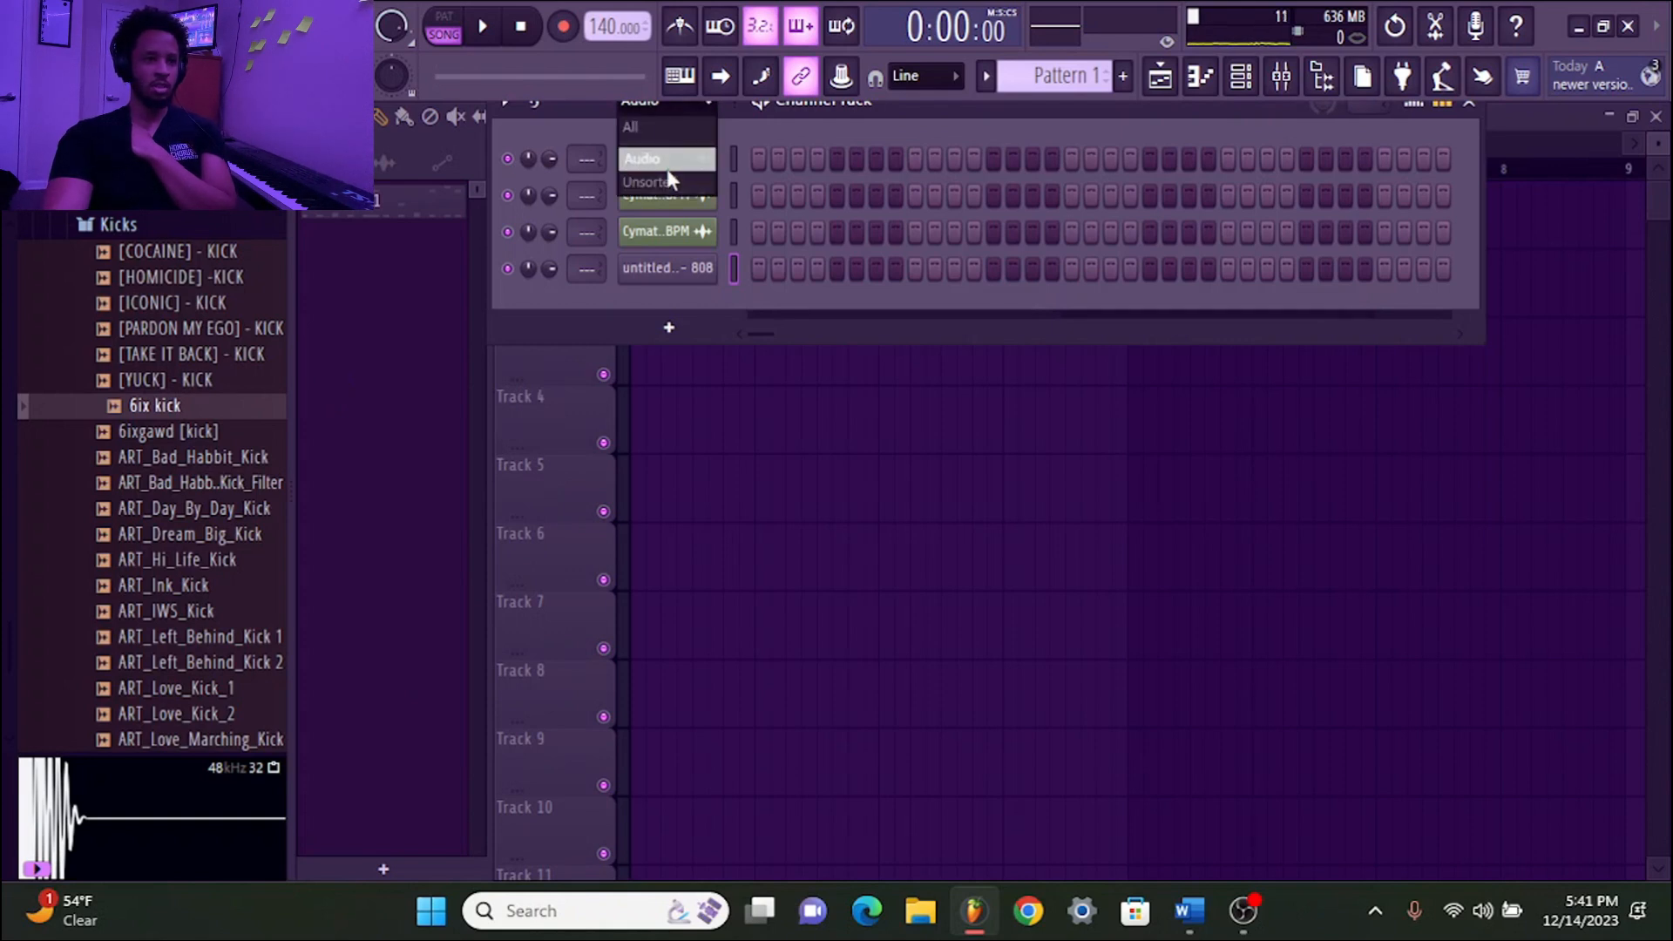
left_click(682, 203)
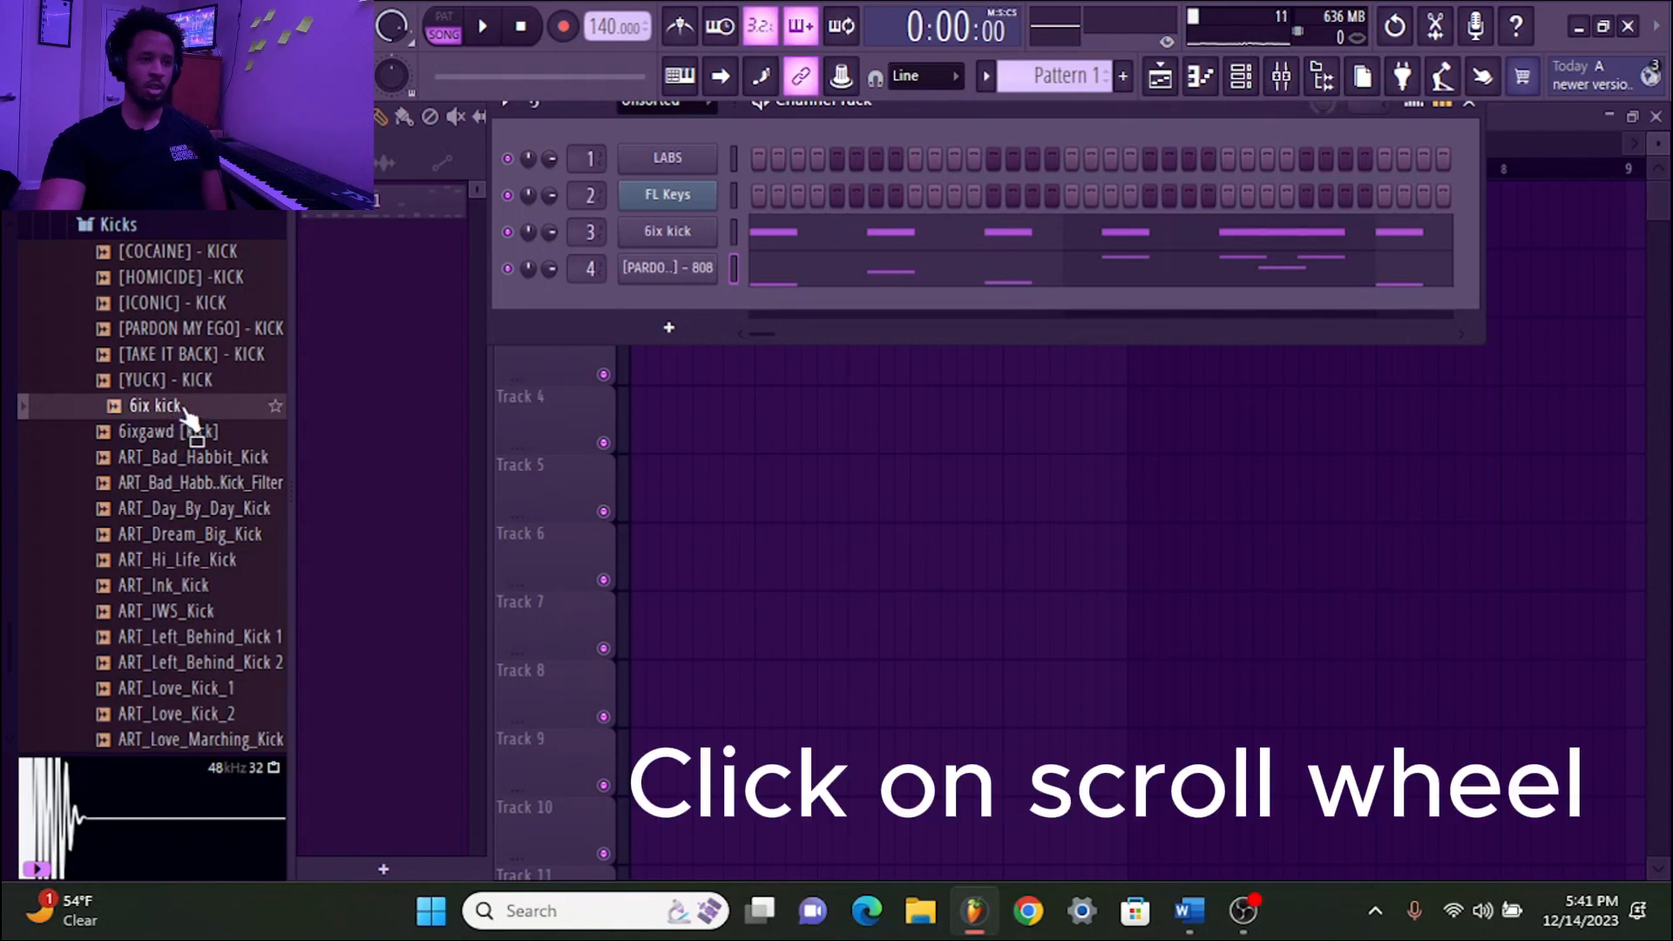
left_click_drag(186, 413, 669, 277)
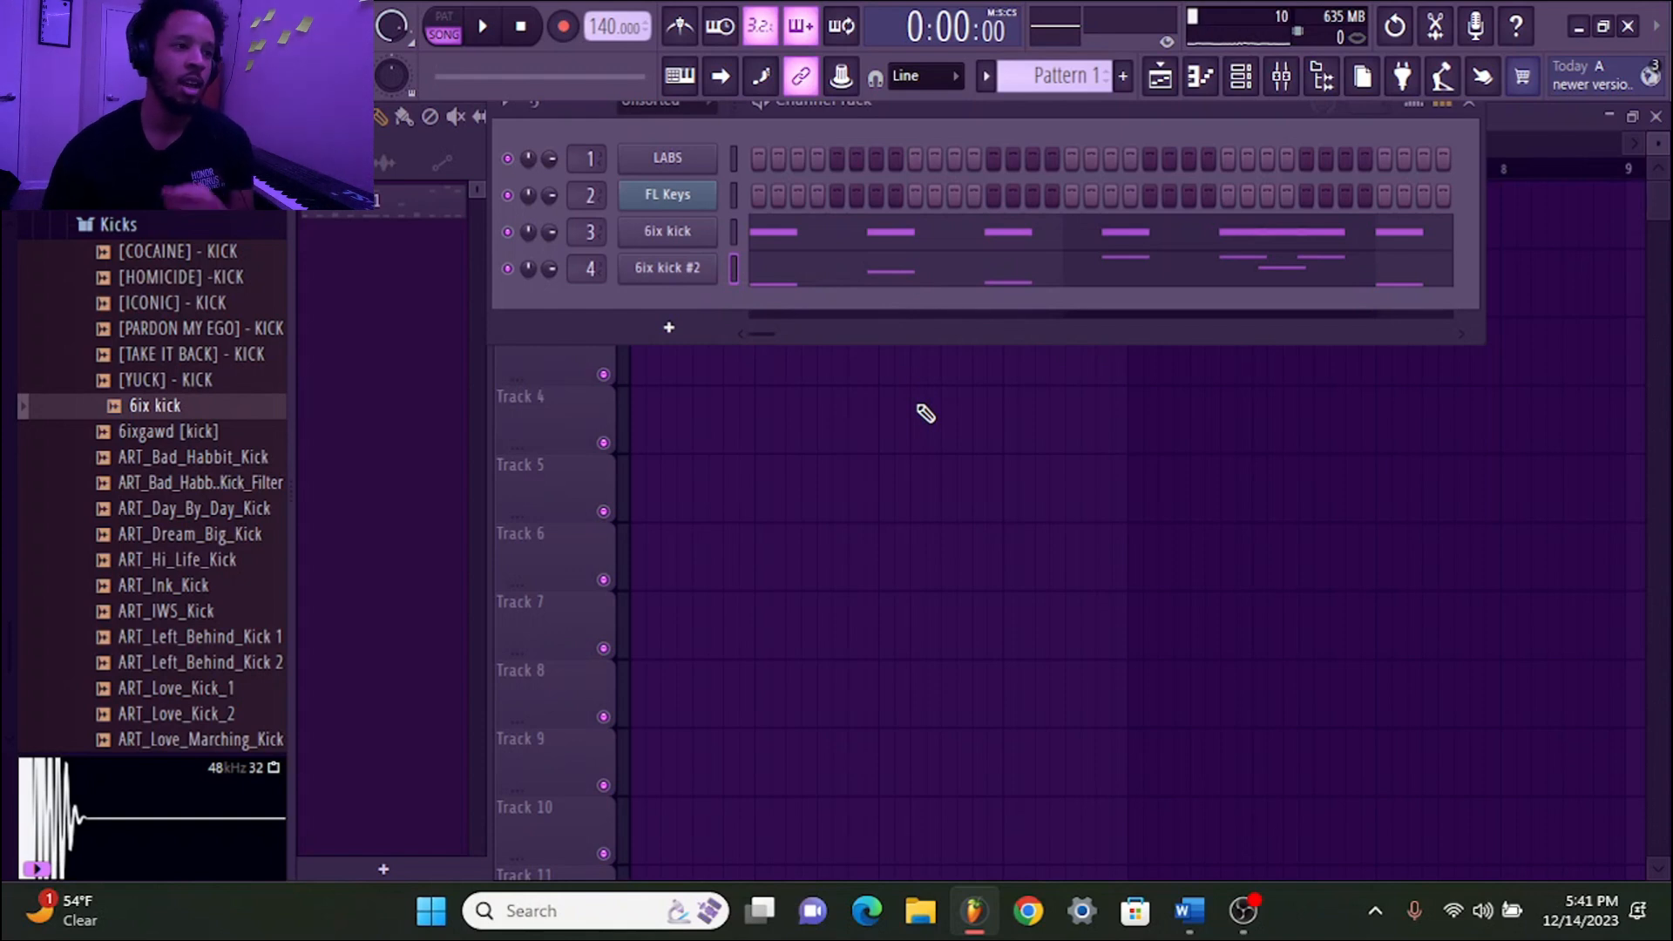
Cycle channel 4 through neighbouring samples in the Kicks folder, ending on ART_Love_Kick_1
key("shift+Down")
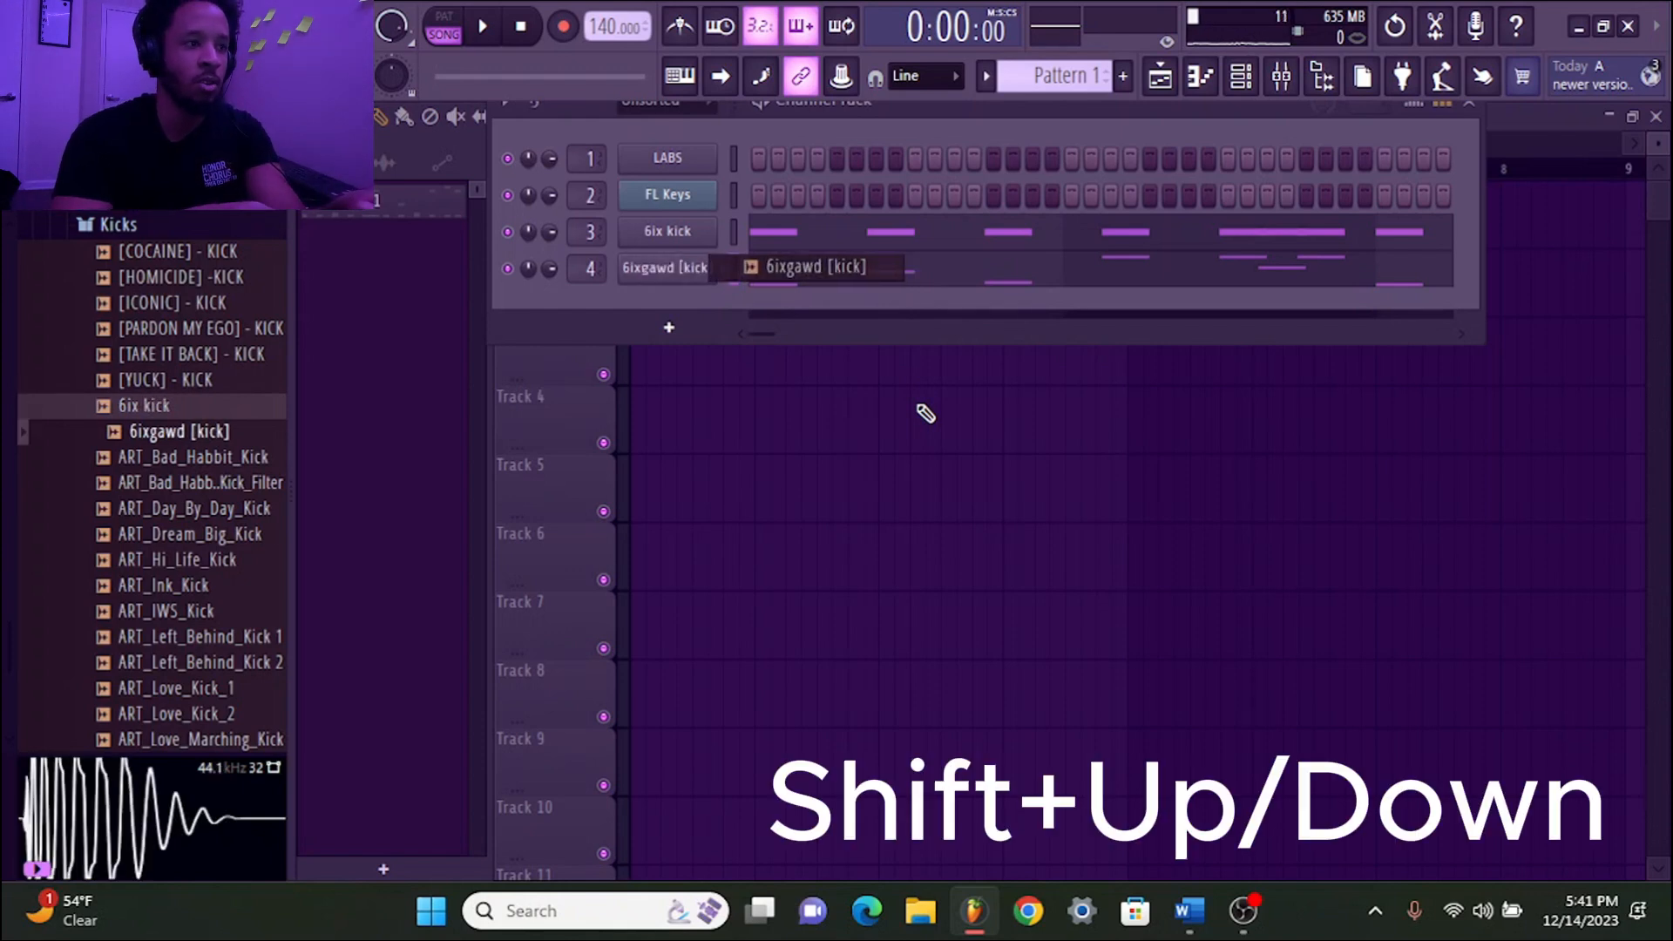
key("shift+Up")
key("shift+Up")
key("shift+Up")
key("shift+Down")
key("shift+Down")
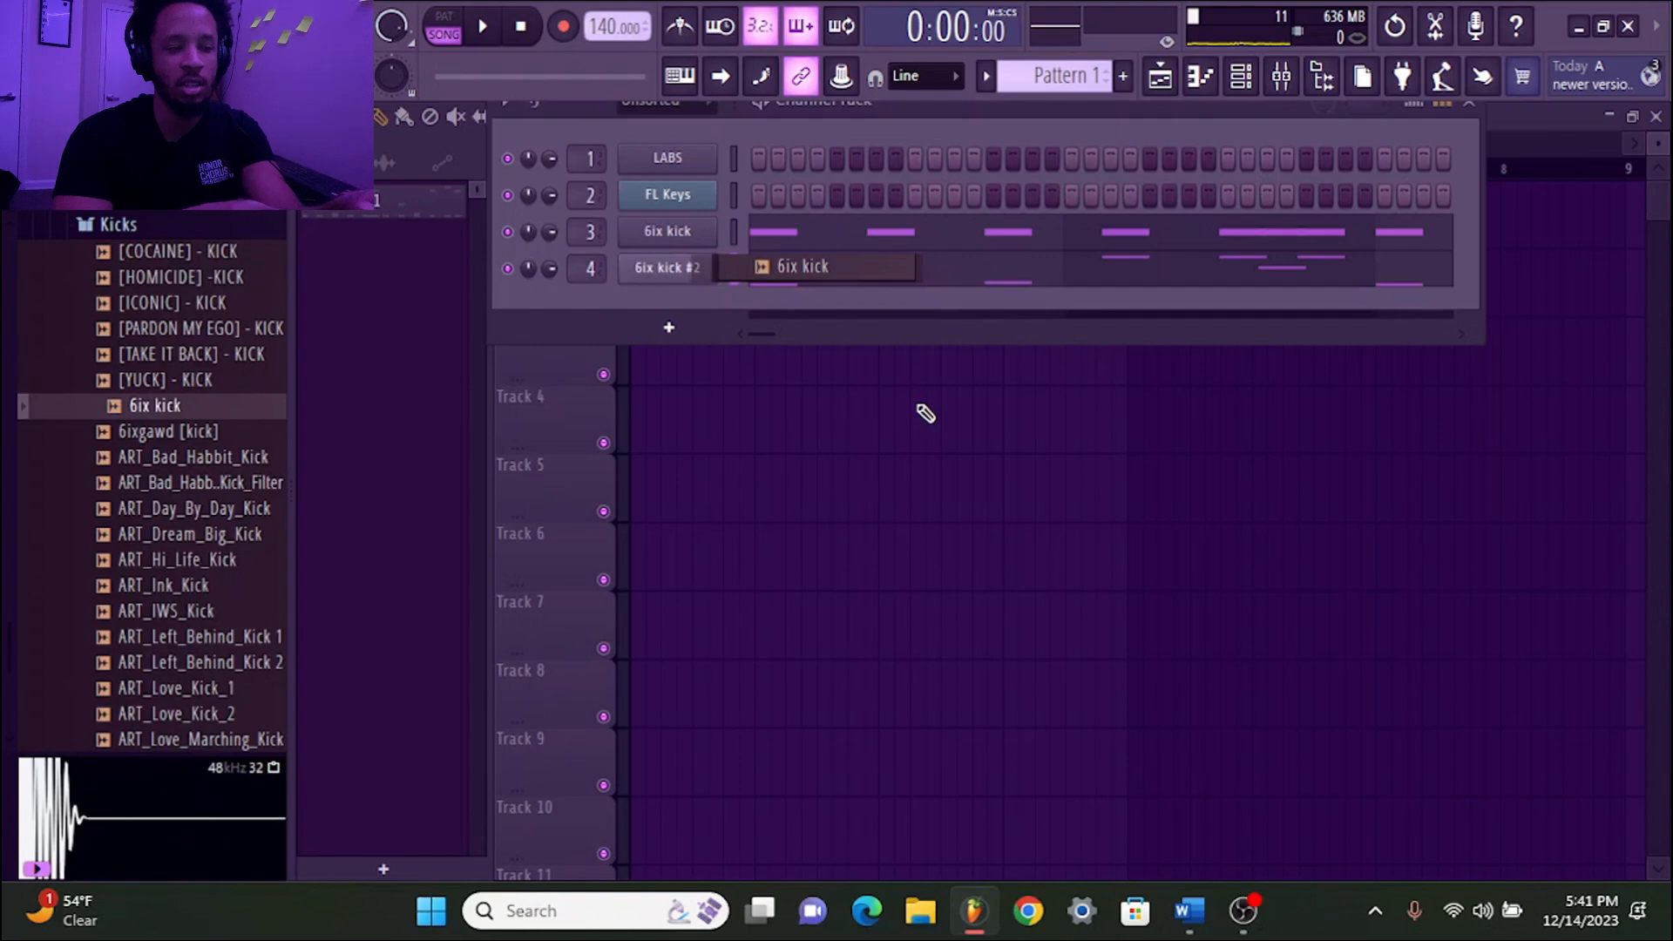
key("shift+Down")
key("shift+Down")
key("shift+Down")
key("shift+Down")
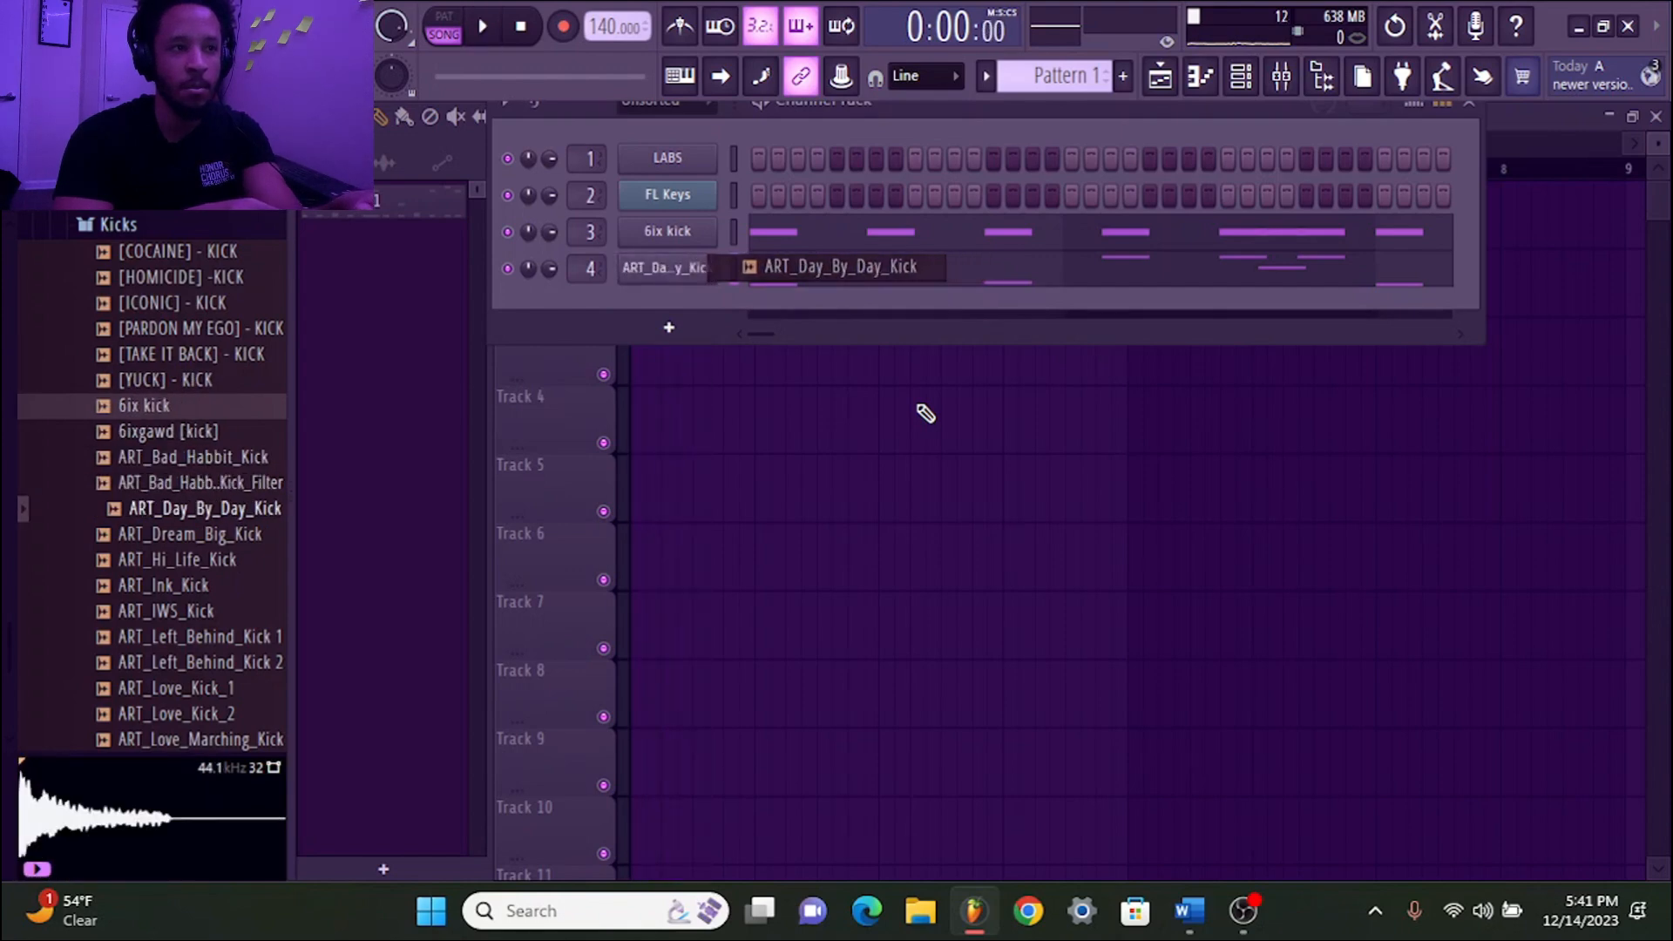
key("shift+Down")
key("shift+Down")
key("shift+Down")
key("shift+Down")
key("shift+Down")
key("shift+Down")
key("shift+Down")
Open the ART_Love_Kick_1 notes in the piano roll, and draw uneven velocities for the notes between bars 1 and 4
key("F9")
left_click(782, 280)
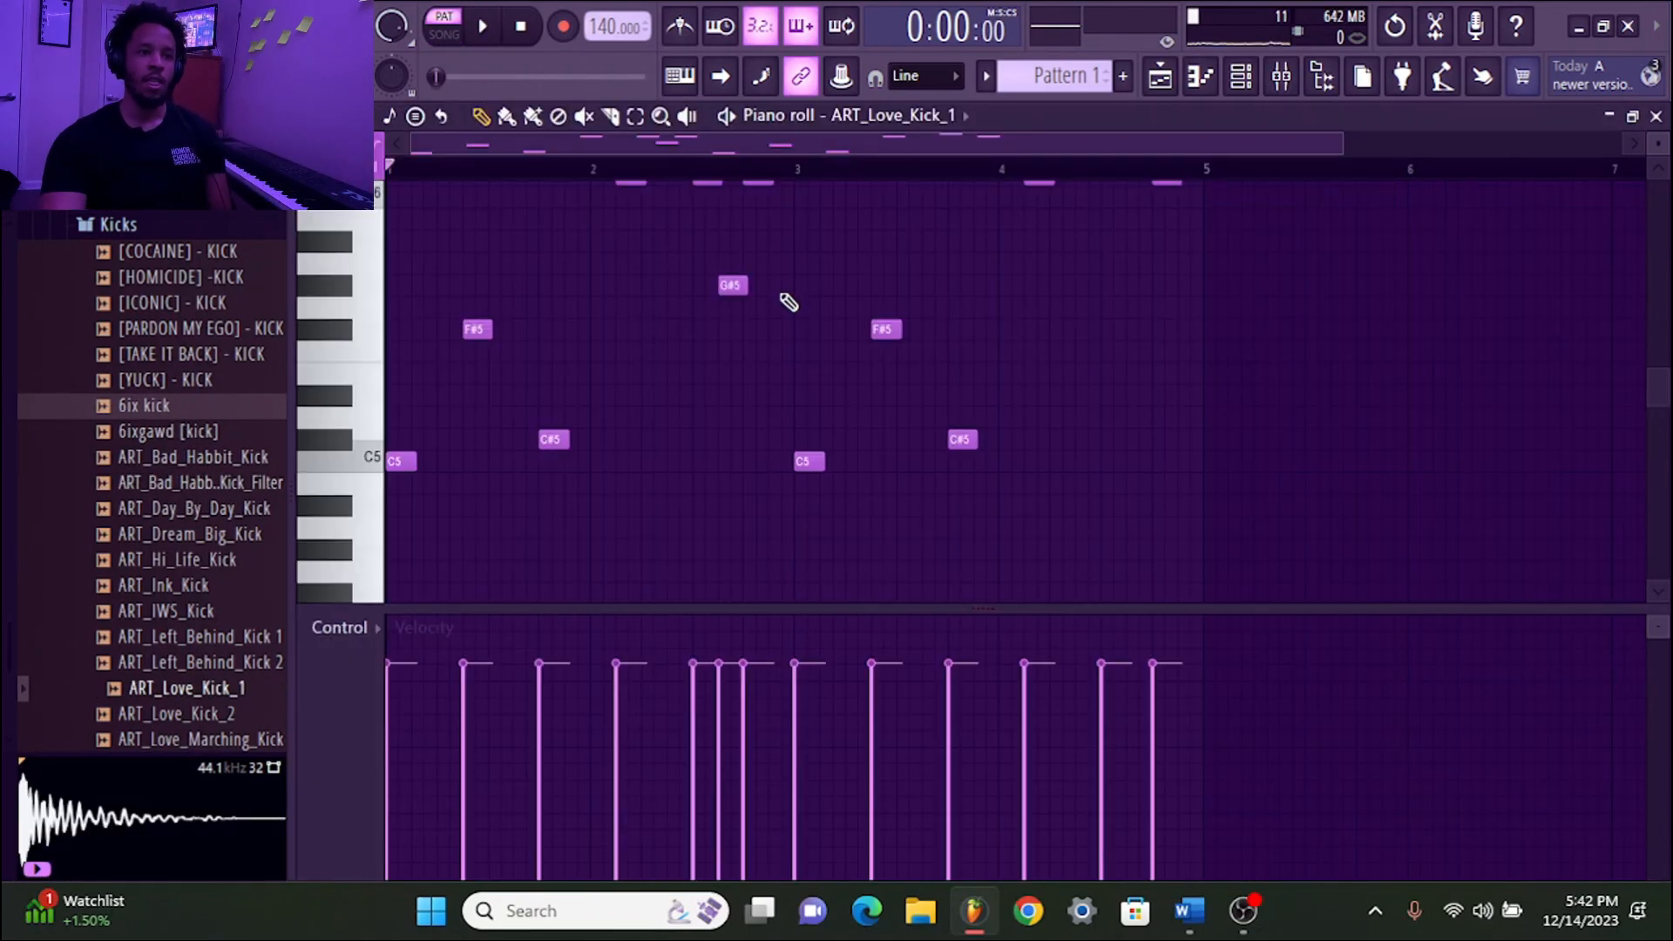
scroll(952, 375, "up", 2)
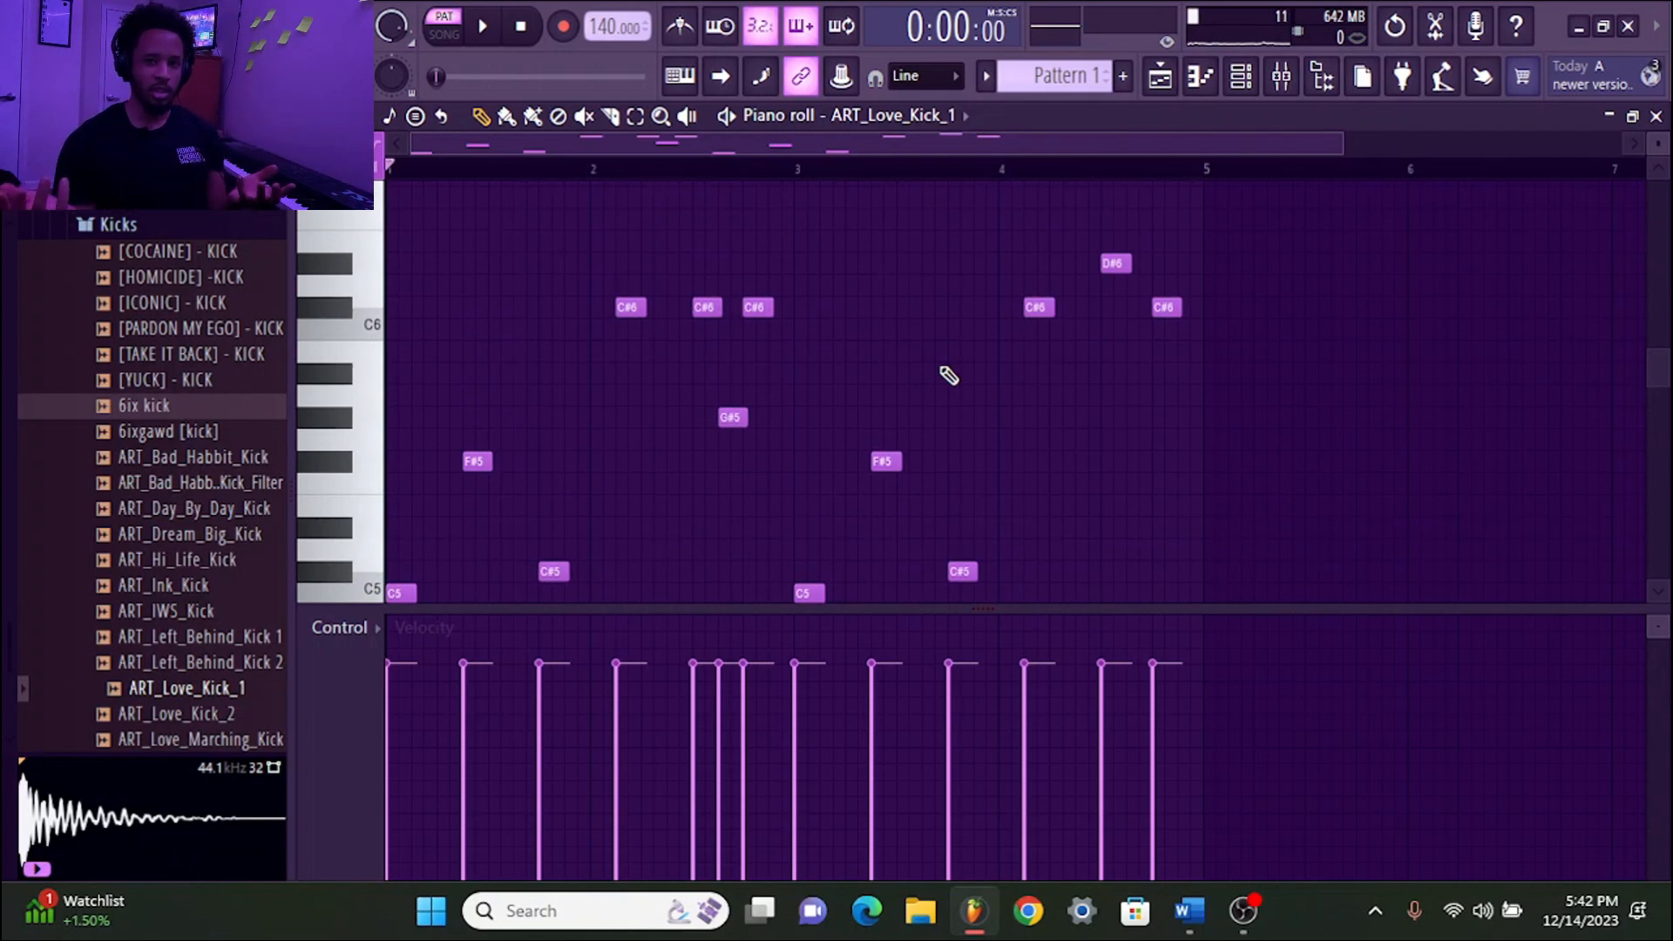
scroll(949, 375, "down", 3)
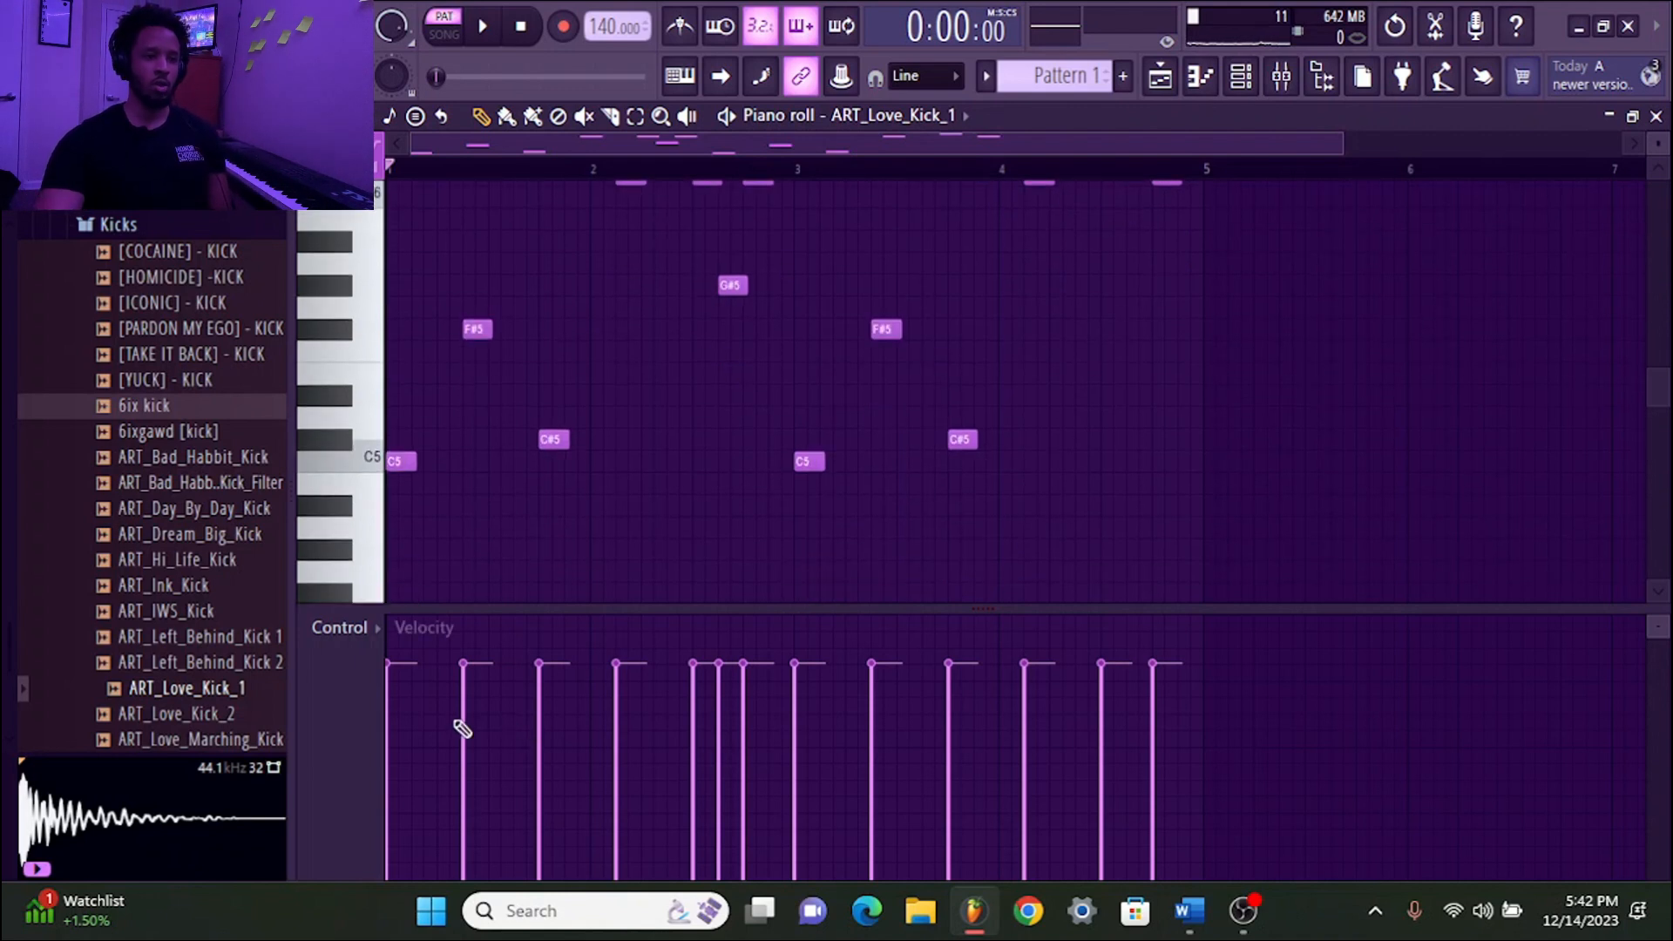
mouse_move(419, 688)
left_mouse_down()
mouse_move(489, 744)
mouse_move(619, 740)
mouse_move(807, 695)
mouse_move(734, 748)
mouse_move(829, 676)
mouse_move(773, 807)
mouse_move(998, 665)
left_mouse_up()
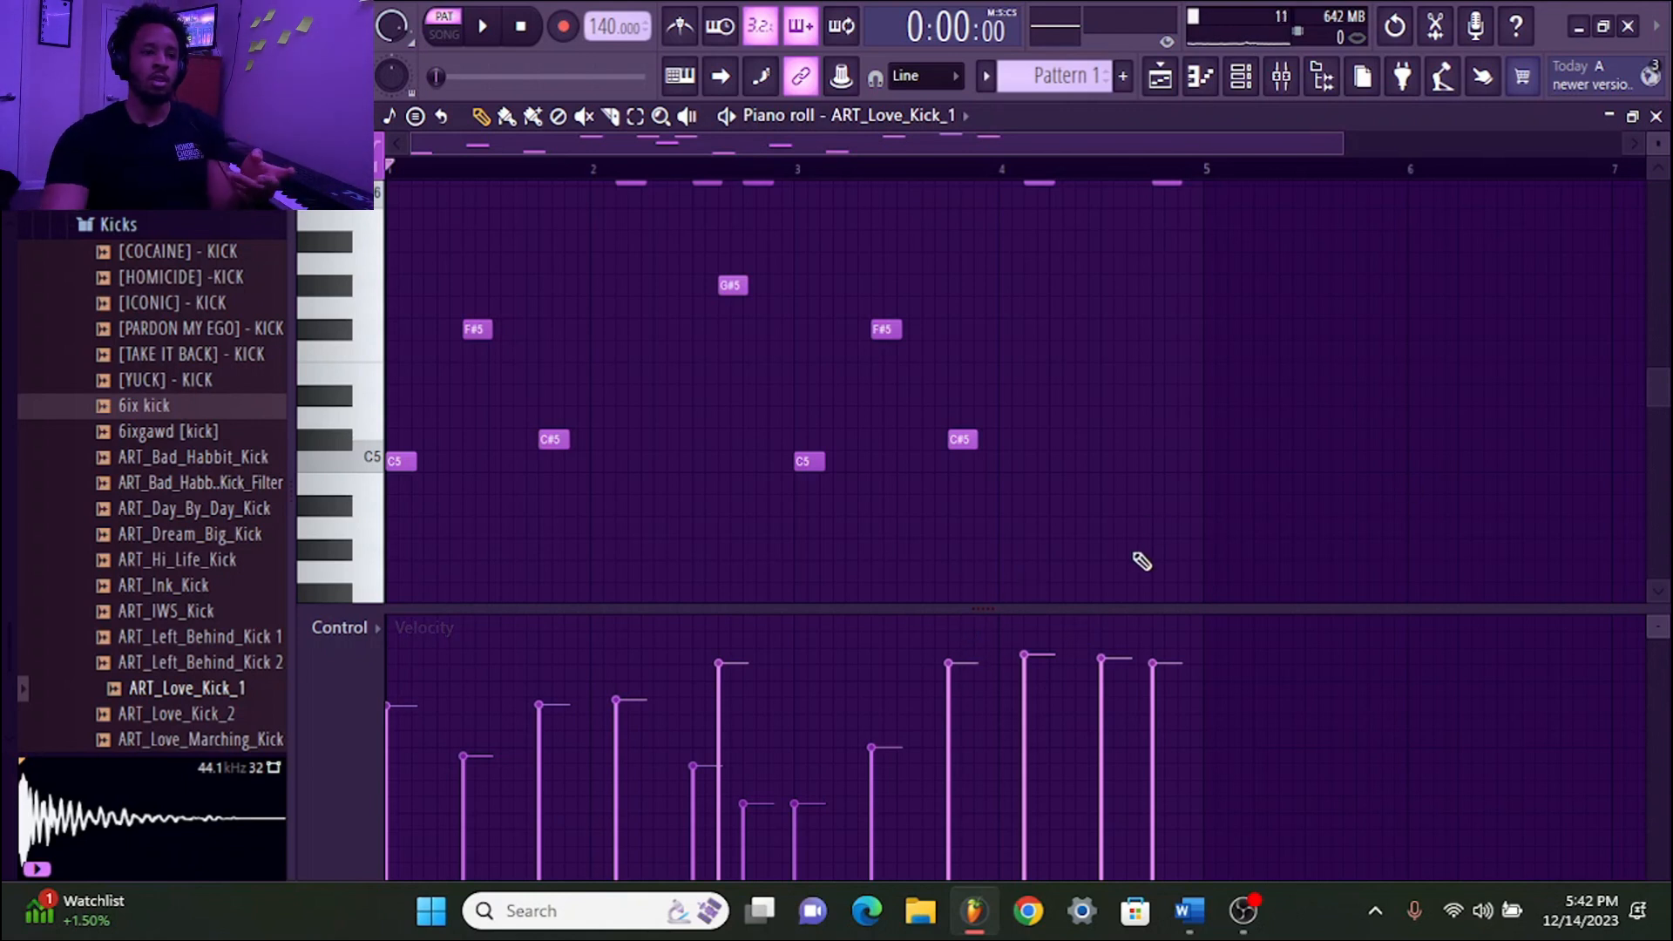
Select all ART_Love_Kick_1 notes, and raise and lower their velocities together
key("ctrl+a")
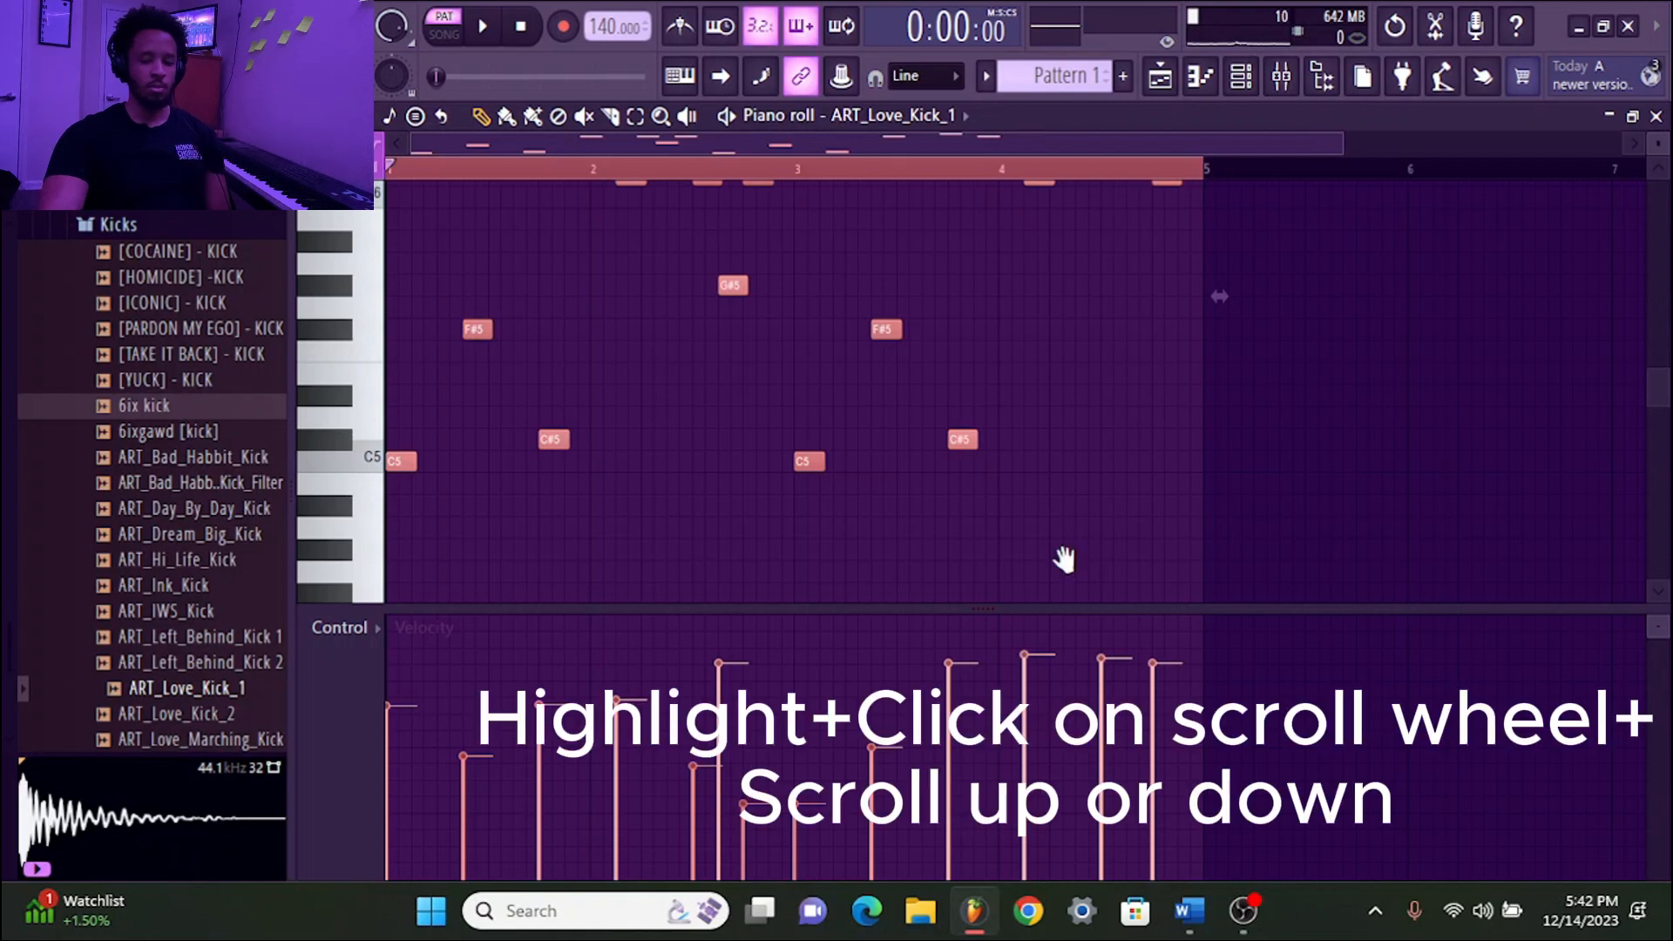
scroll(1065, 559, "up", 10)
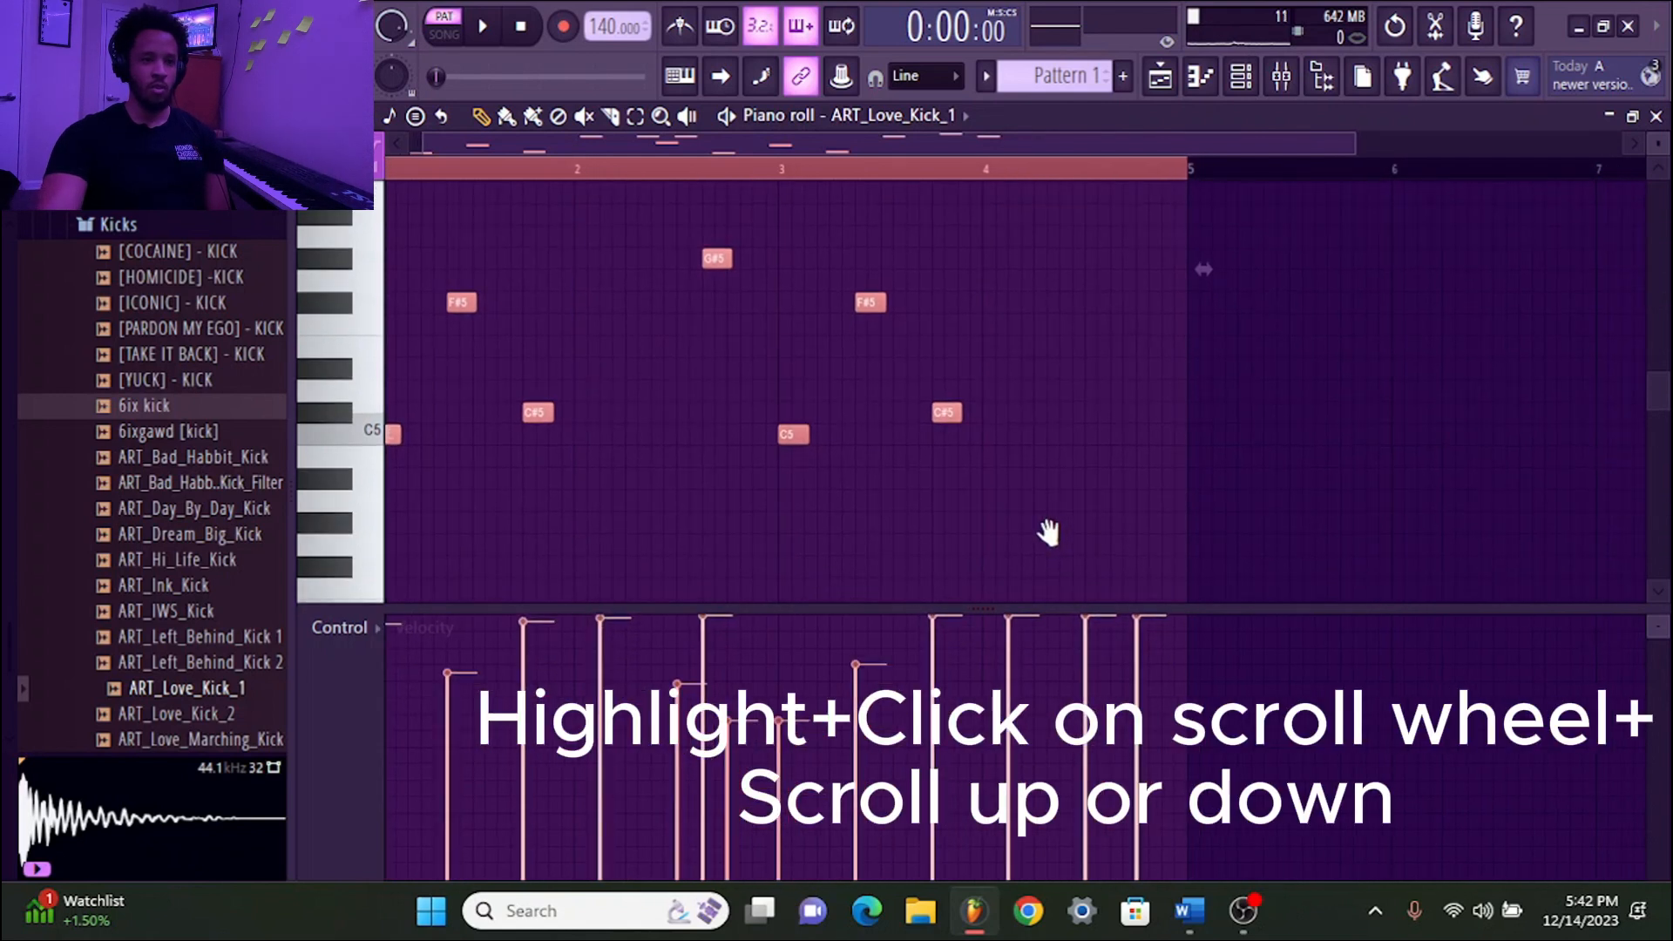
scroll(1049, 533, "down", 8)
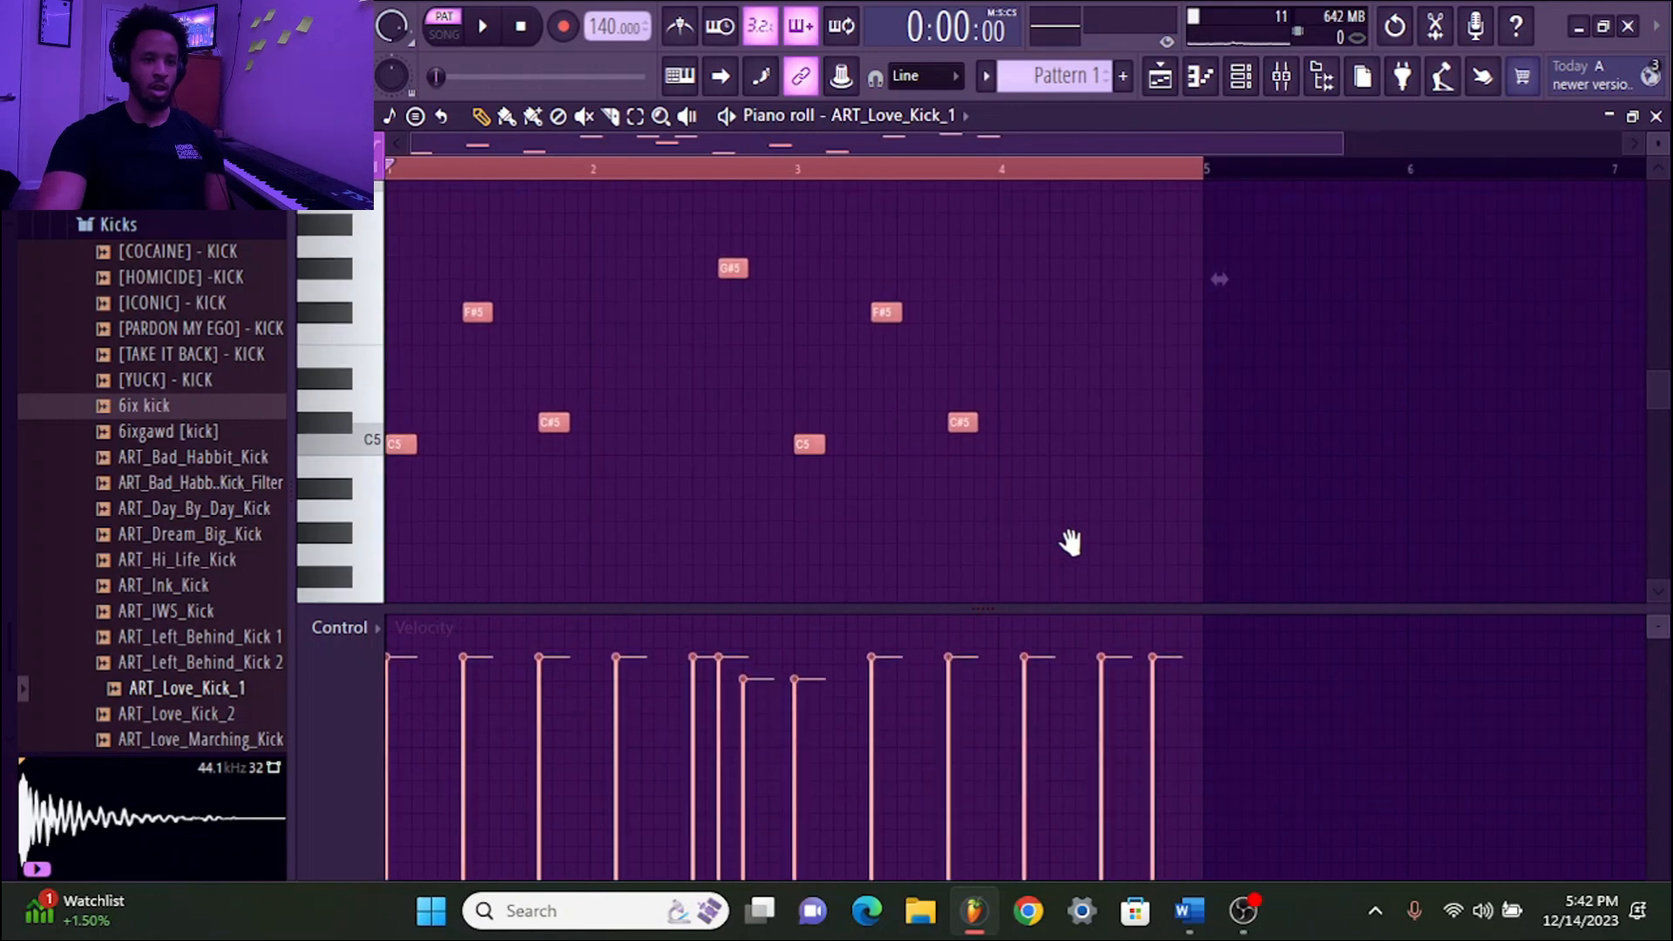
left_click_drag(1070, 543, 1056, 598)
scroll(1093, 471, "up", 3)
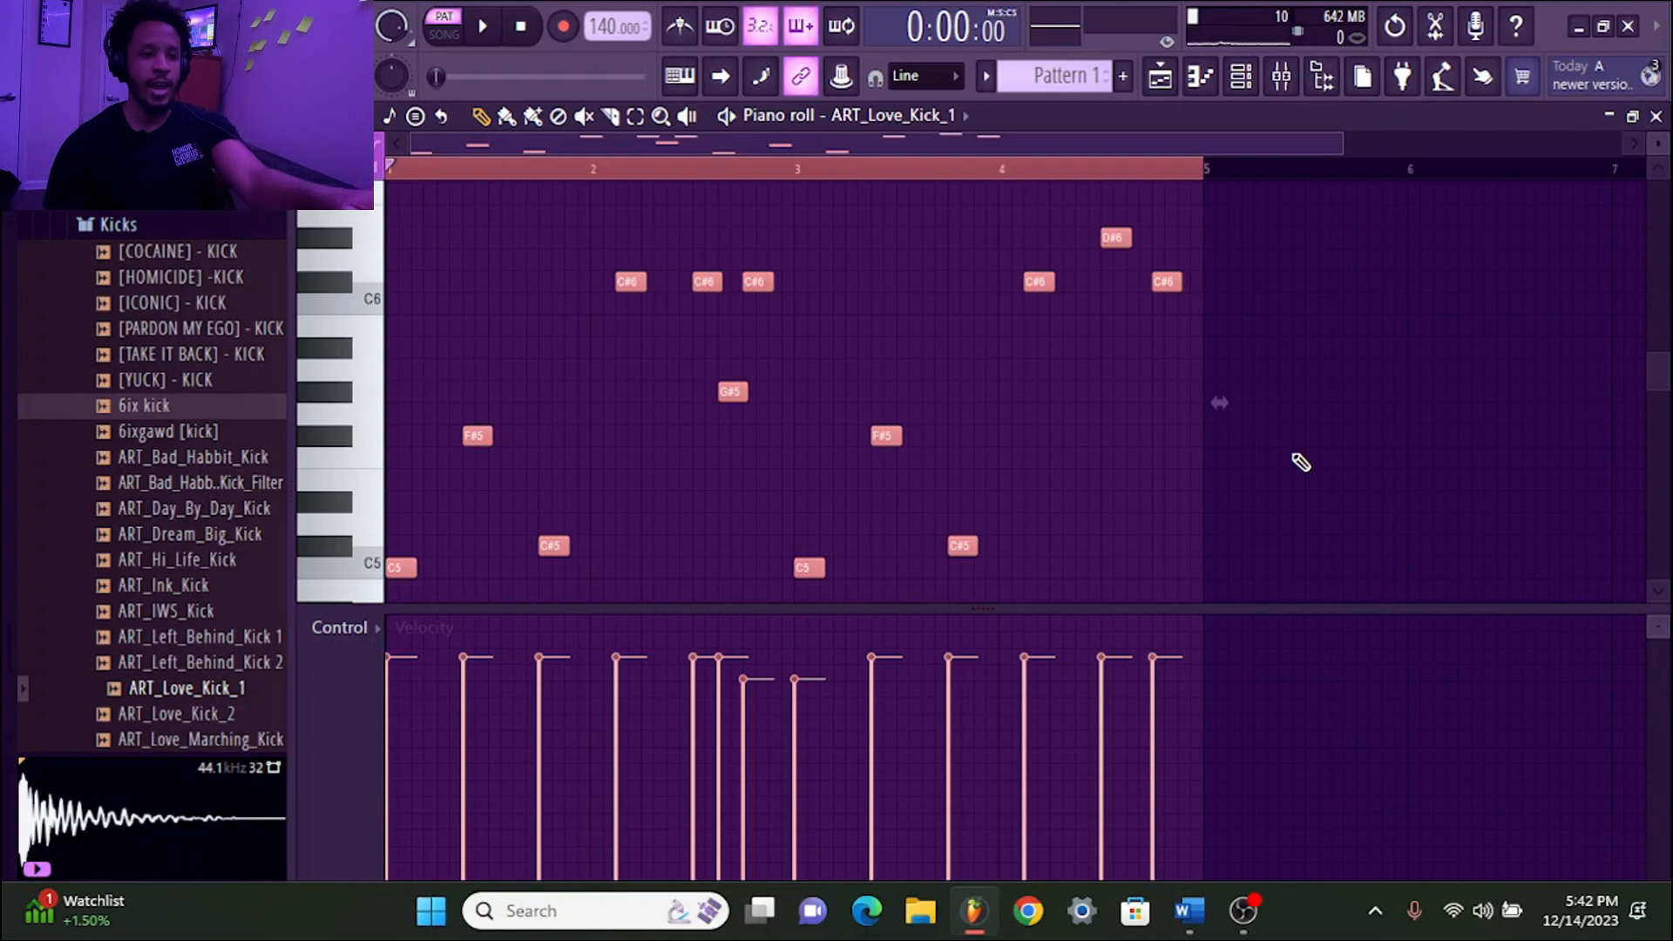
Open level scaling for the selected notes, try its Multiply control, and close it without accepting
key("alt+x")
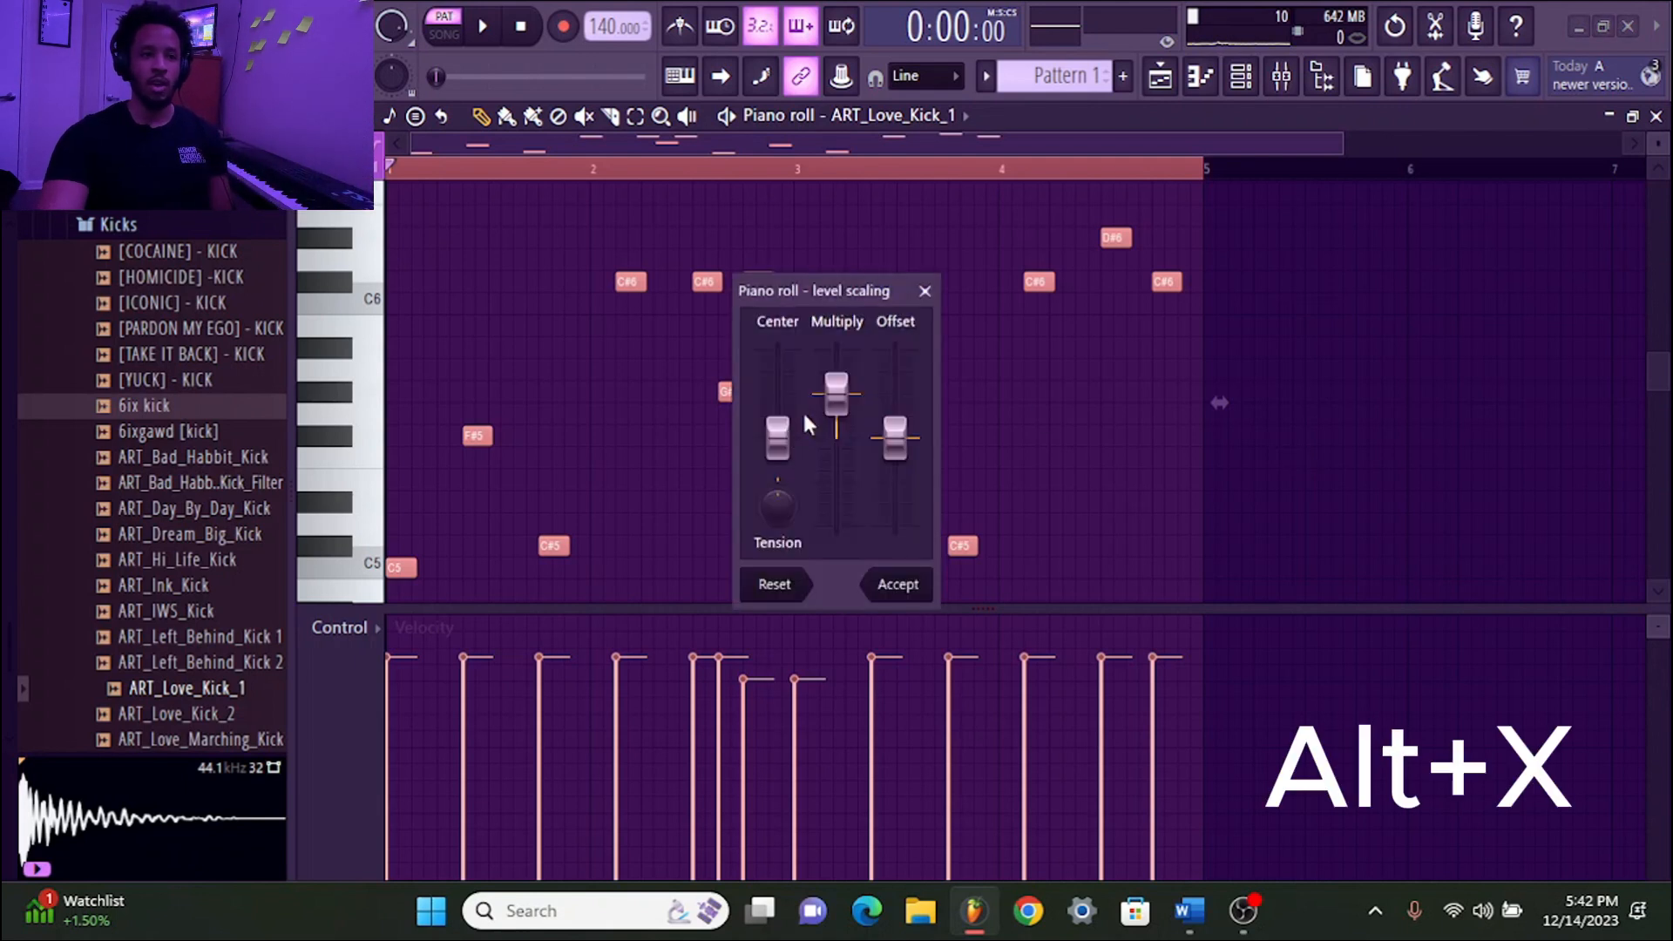
mouse_move(833, 410)
left_mouse_down()
mouse_move(832, 439)
mouse_move(832, 409)
left_mouse_up()
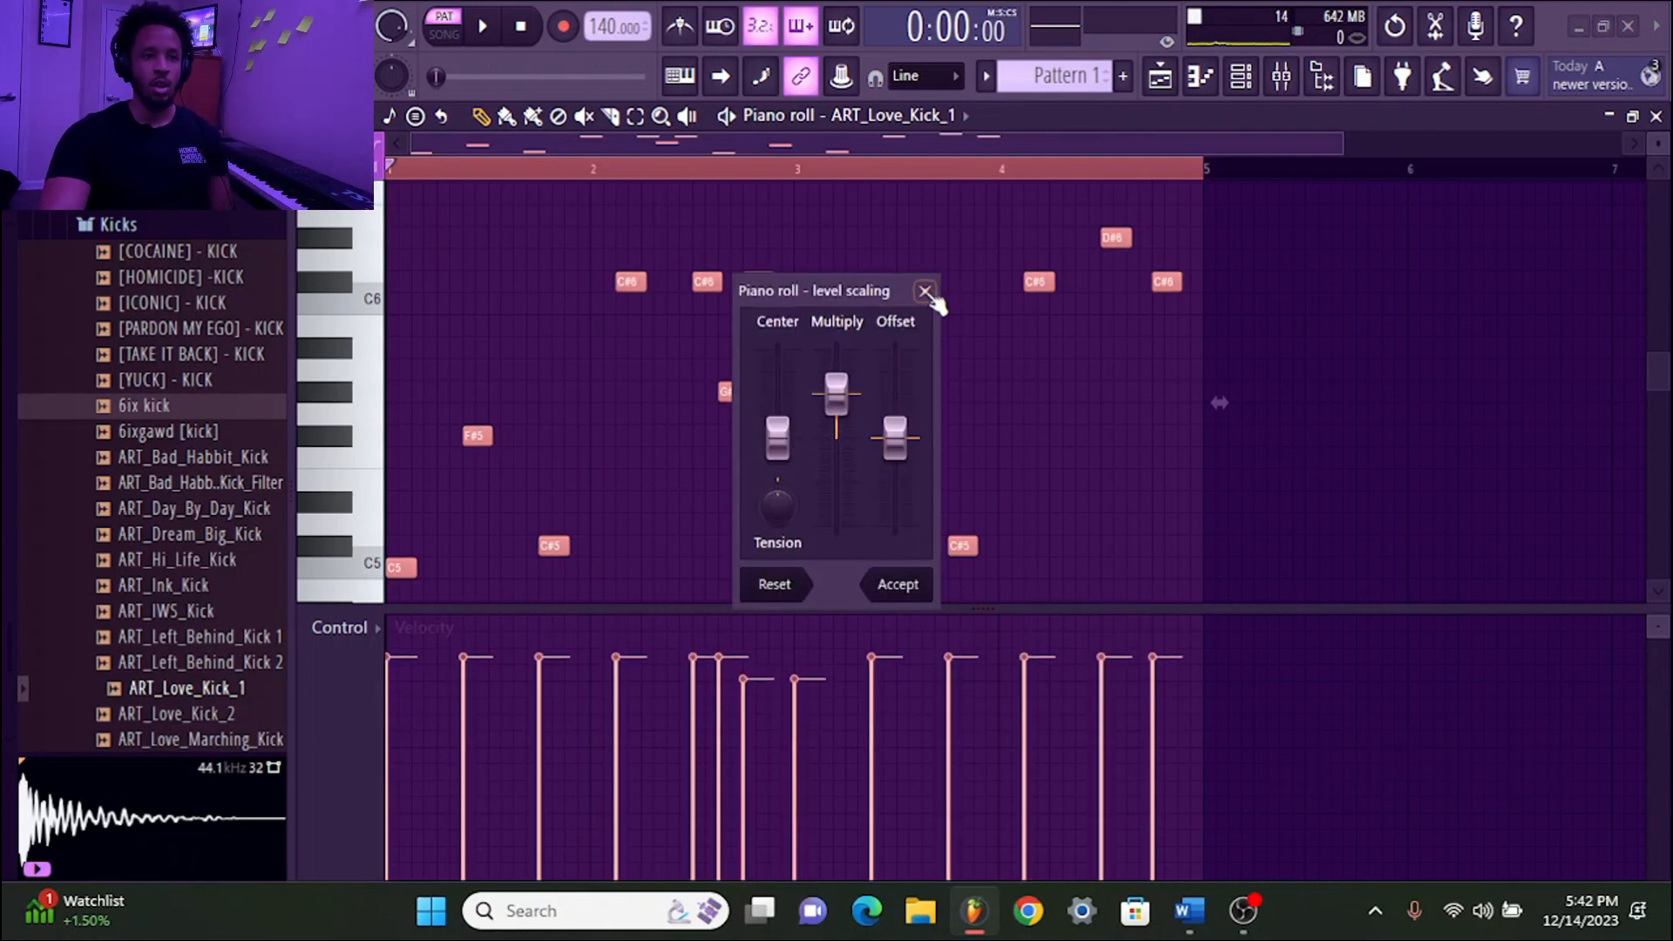
left_click(926, 291)
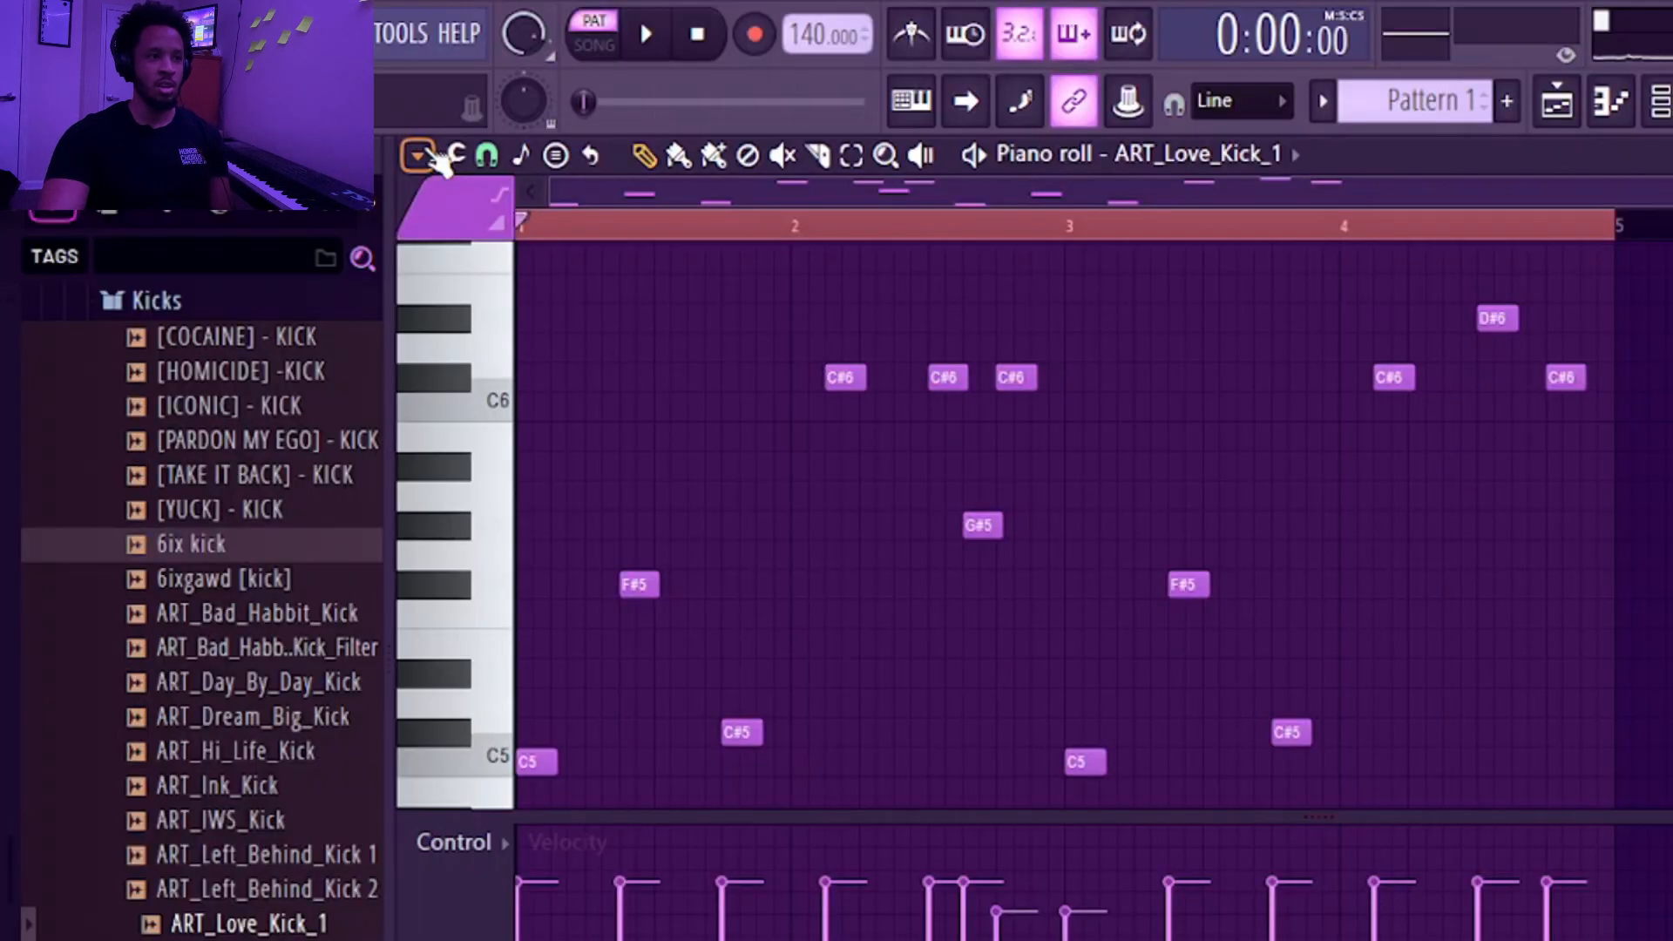
Locate Scale levels among the piano roll tools, try raising its Multiply value, and dismiss the dialog
left_click(312, 116)
mouse_move(378, 334)
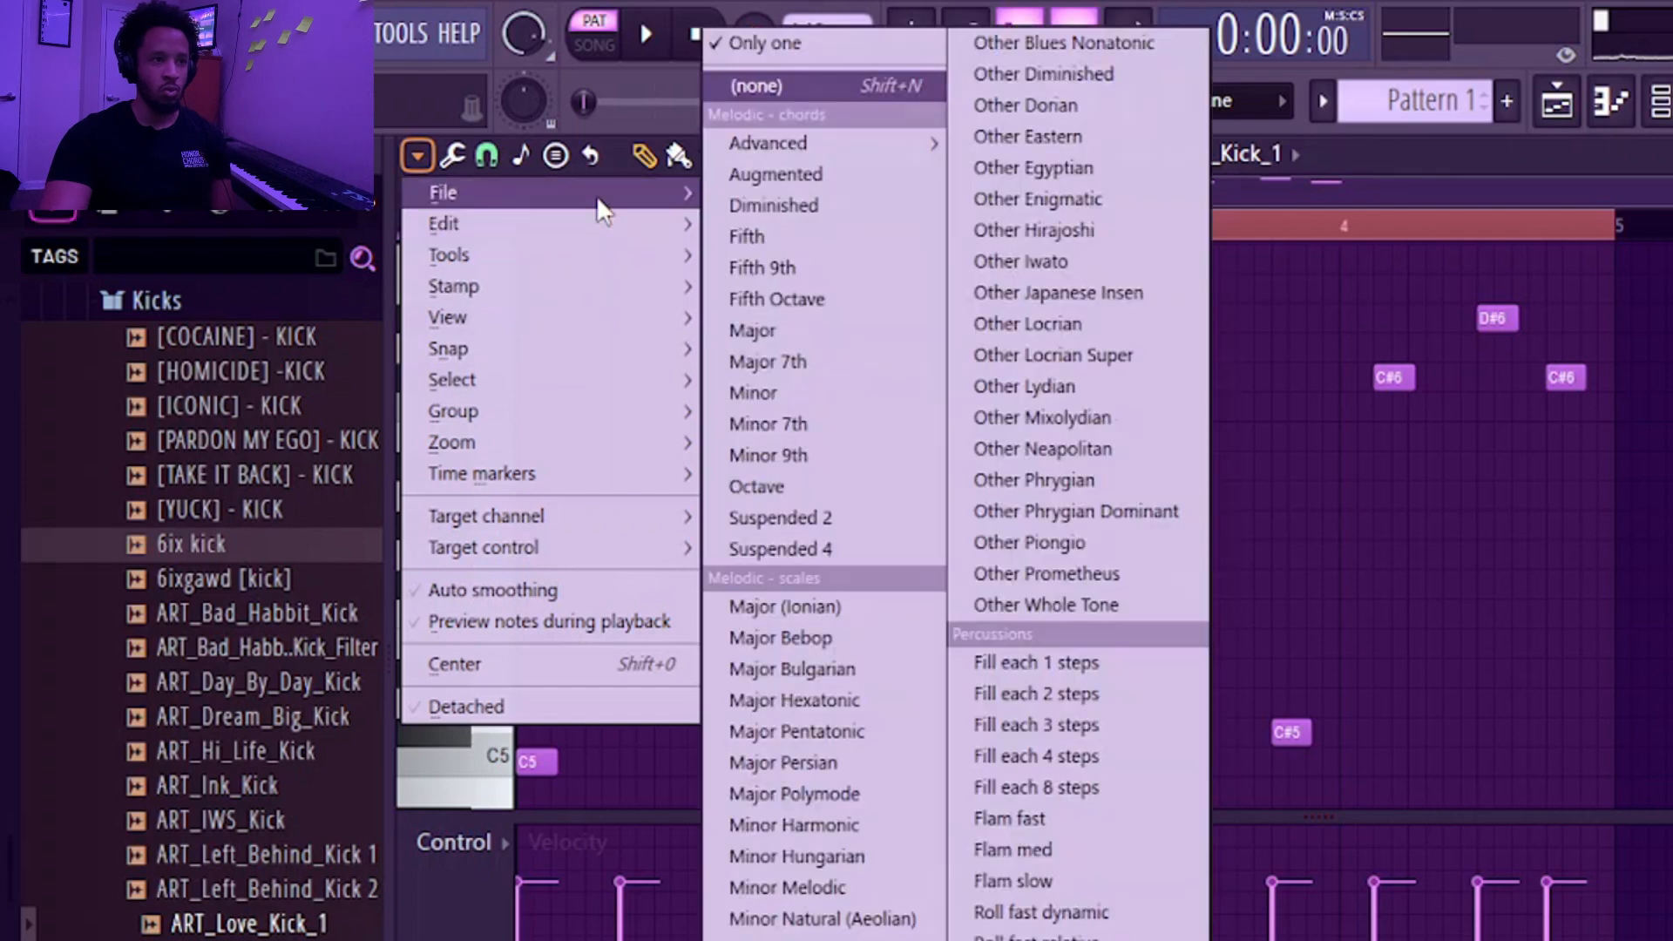
left_click(455, 161)
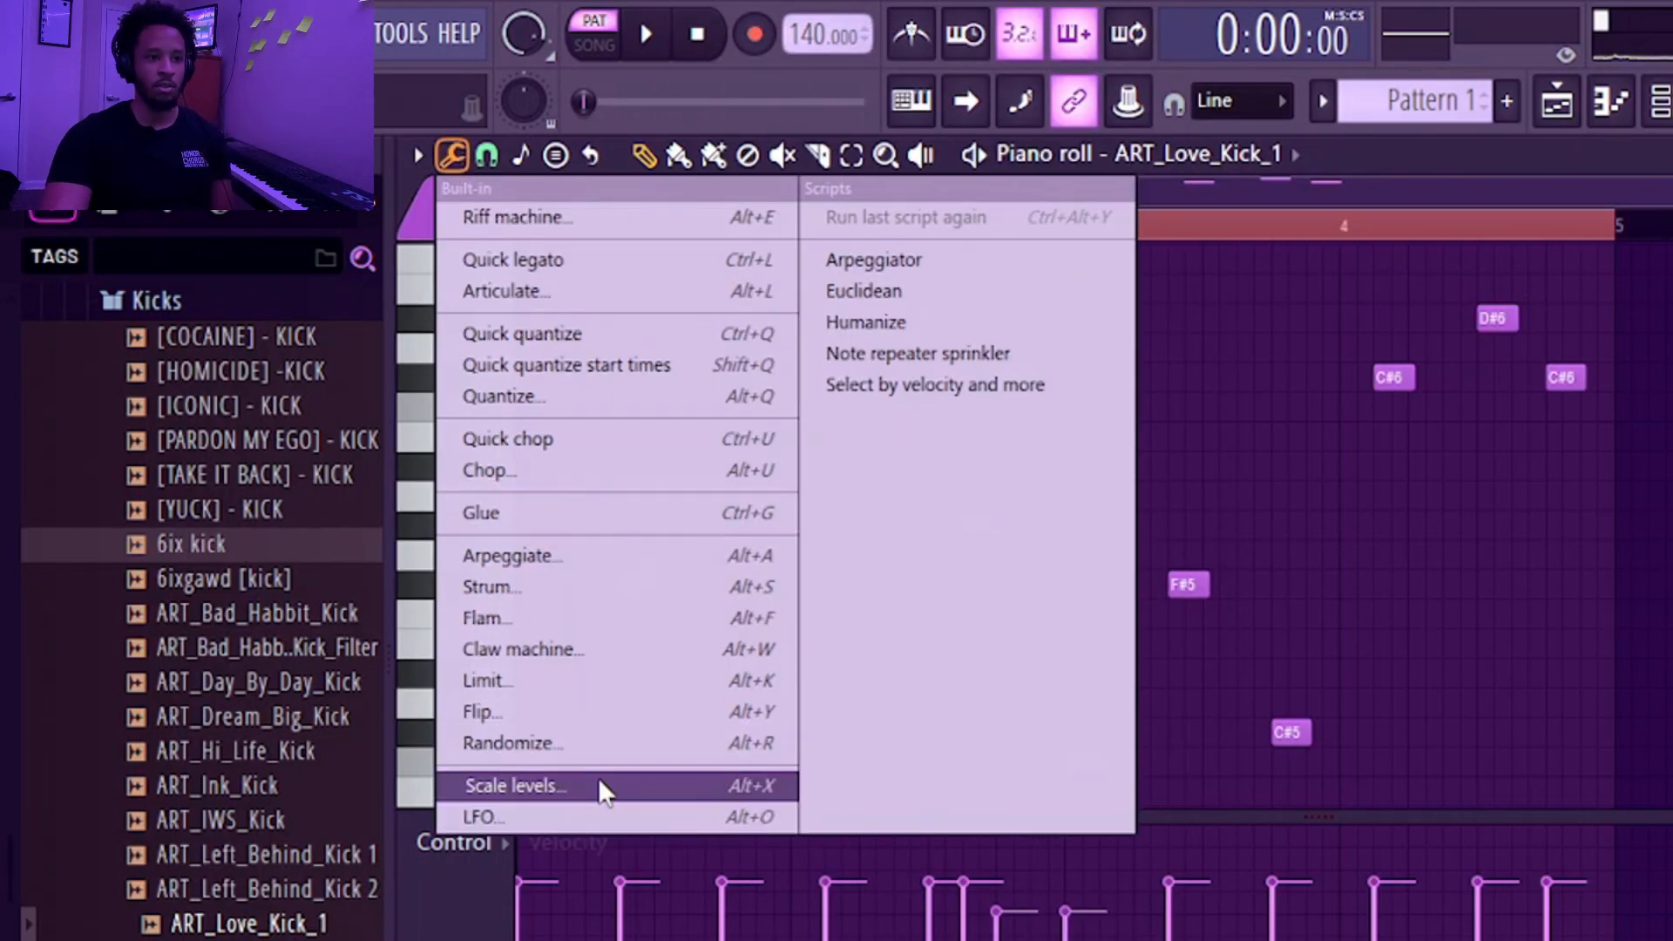
left_click(514, 786)
left_click_drag(1122, 571, 1121, 533)
left_click(1241, 389)
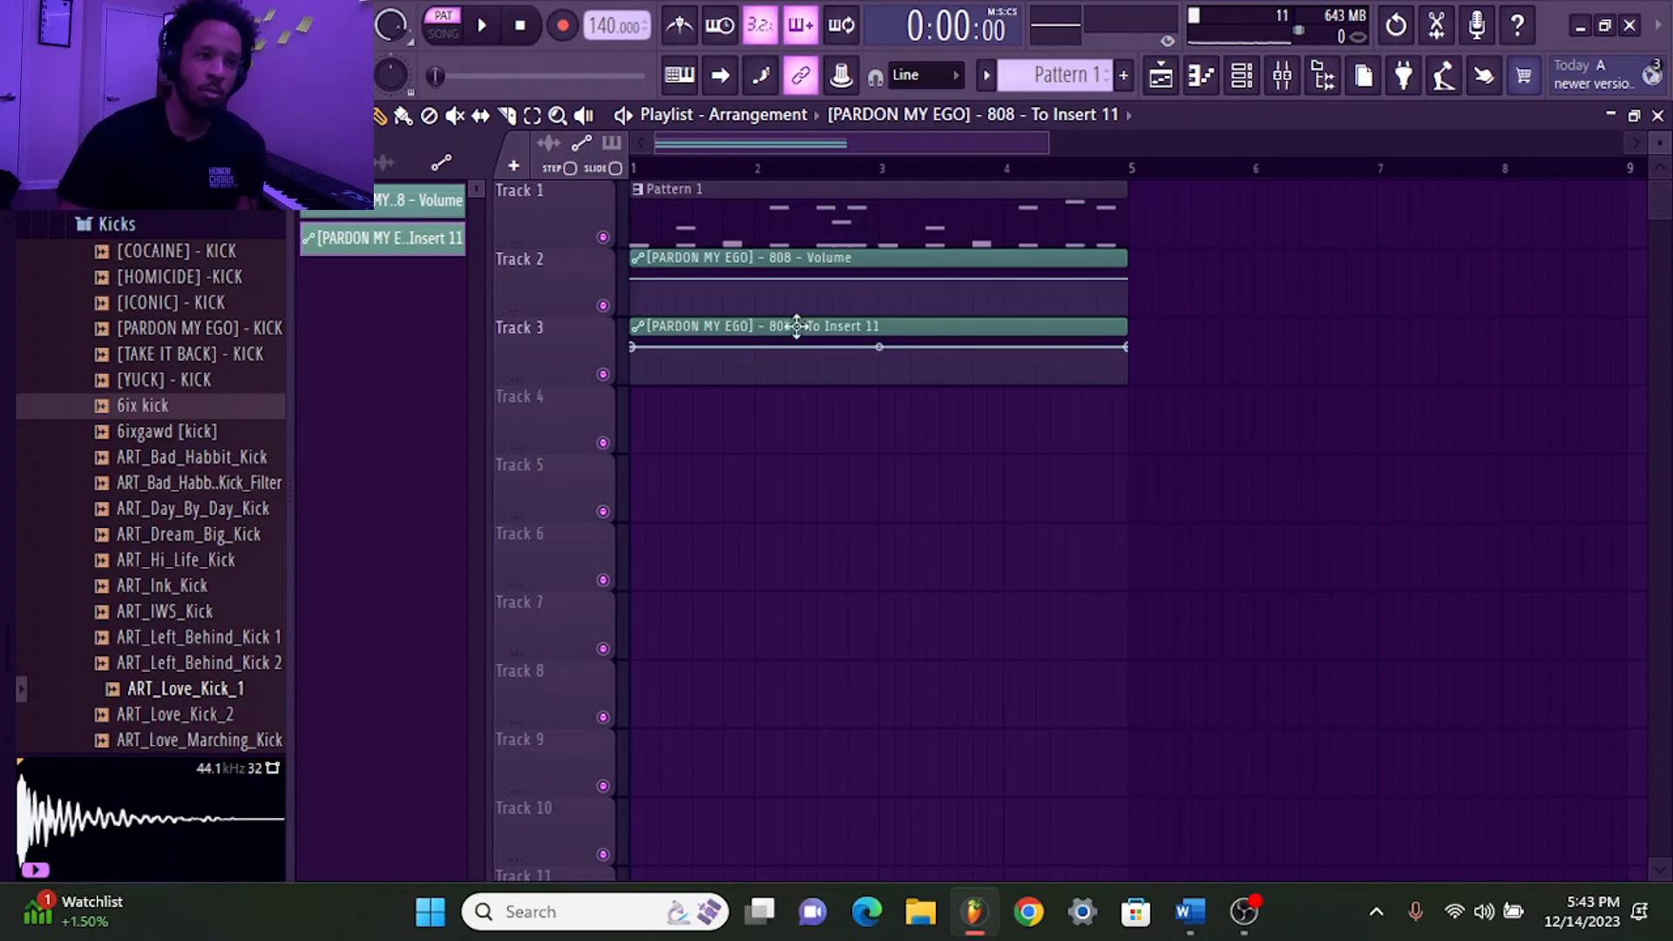
Add control points to the 808 Volume automation clip on Track 2, shaping a curve with dips after bars 2 and 4
left_click(1282, 75)
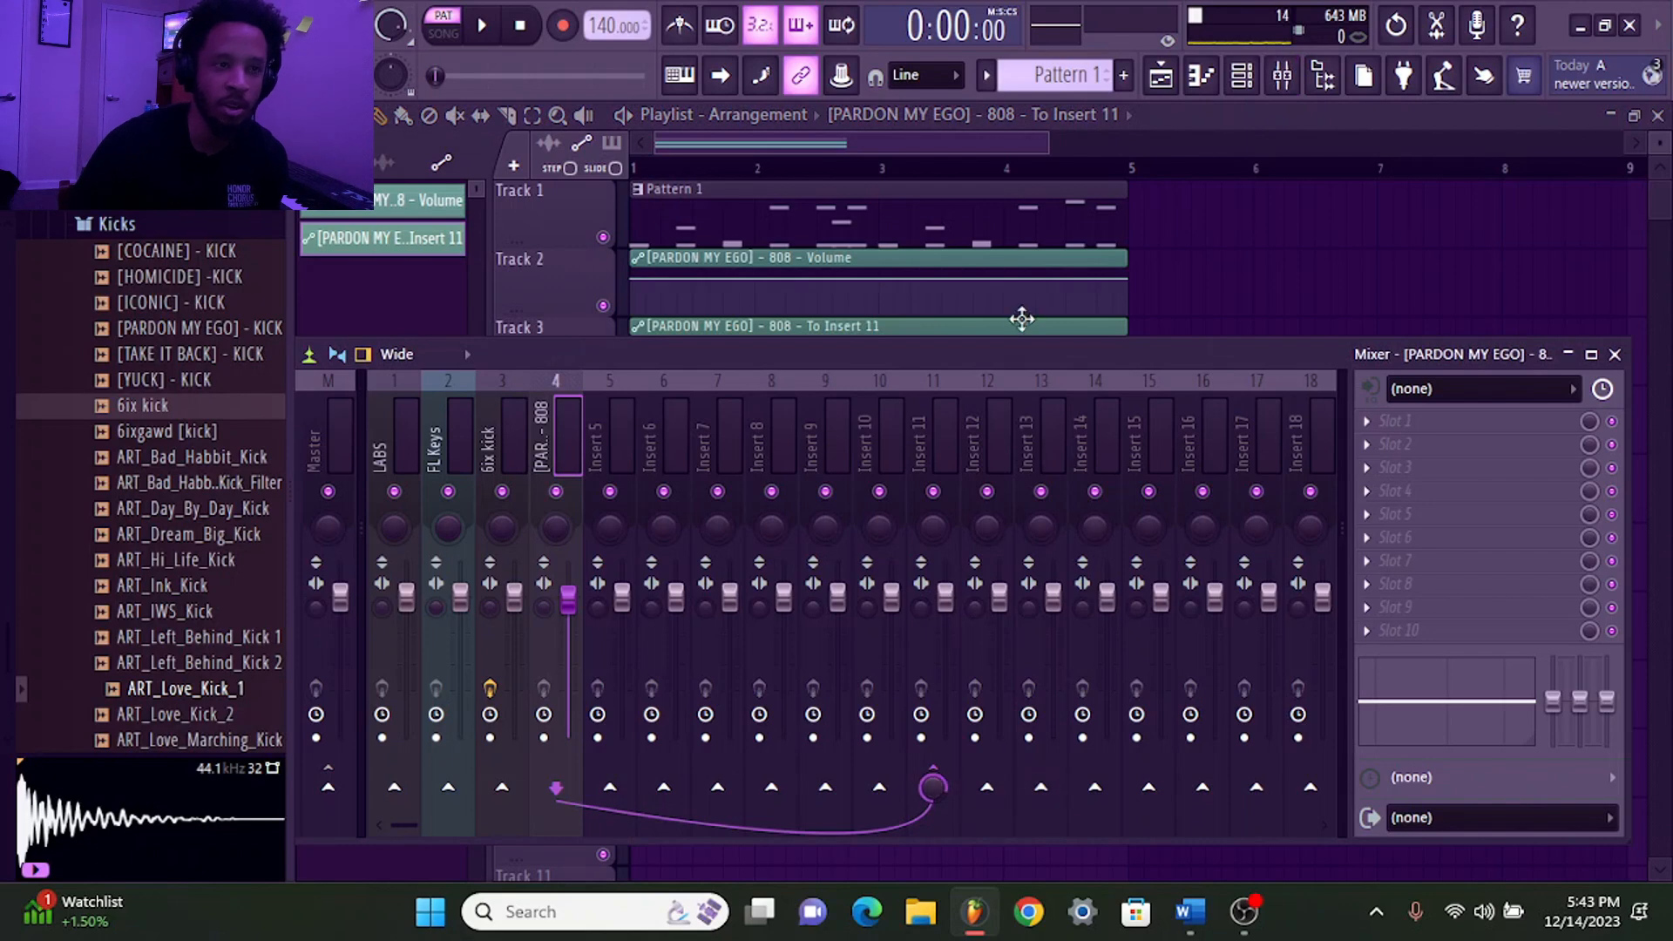
key("F9")
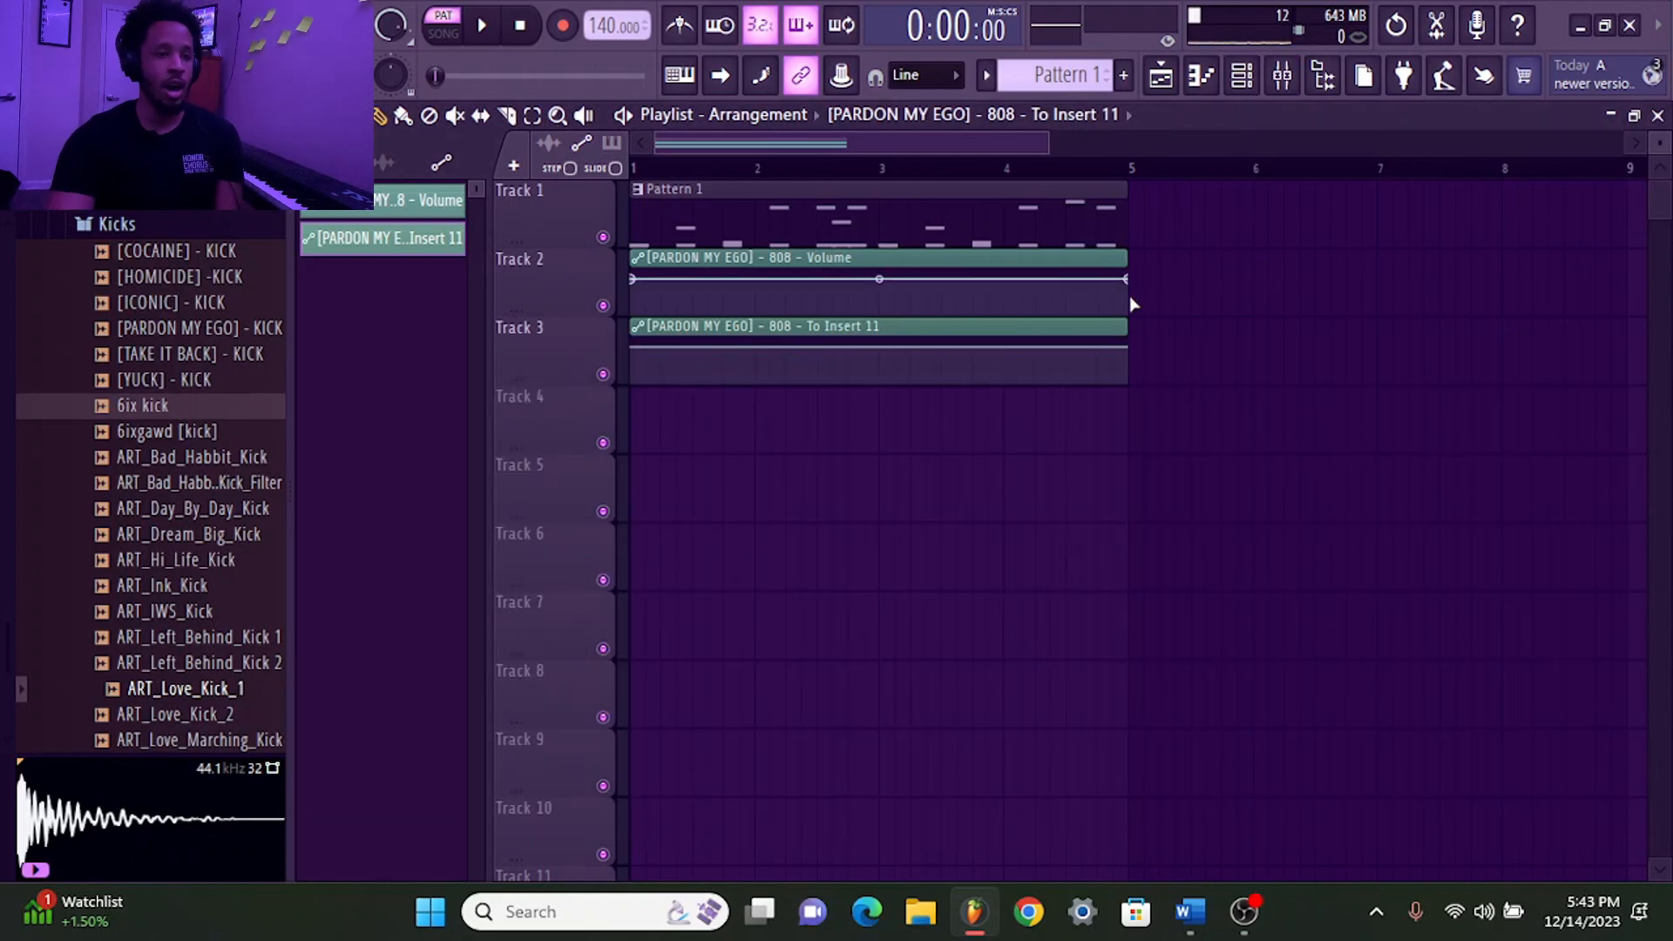
right_click(693, 277)
right_click(740, 283)
right_click(786, 305)
right_click(833, 296)
right_click(927, 287)
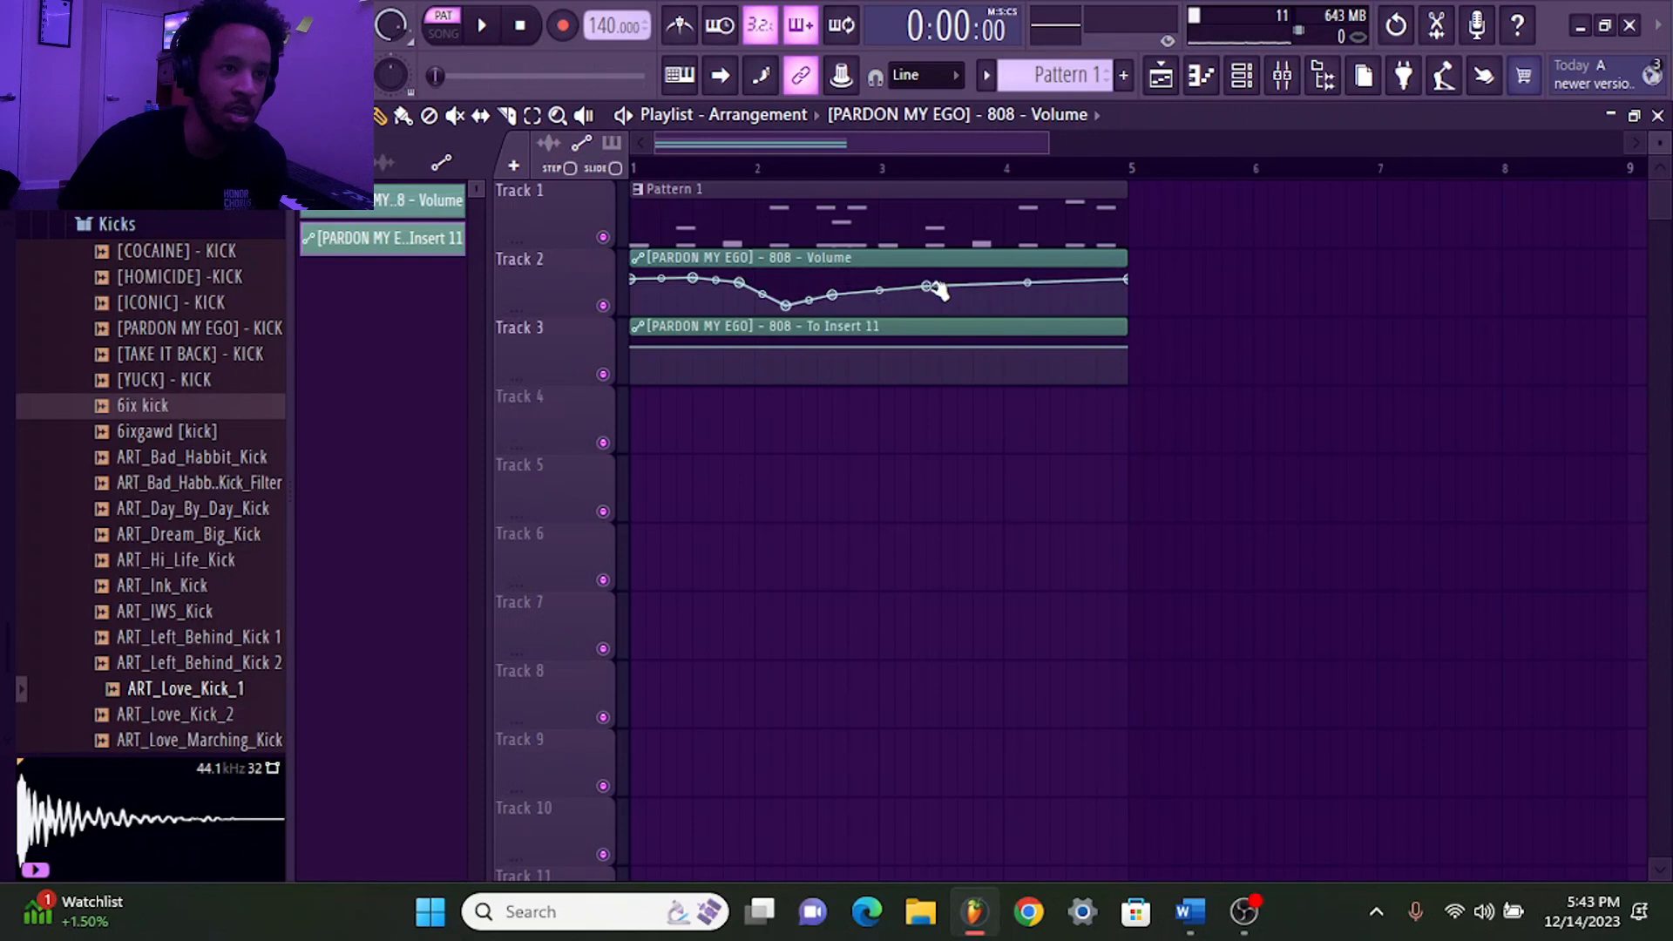
right_click(958, 292)
right_click(849, 302)
right_click(850, 305)
right_click(1020, 307)
right_click(1067, 293)
right_click(1083, 281)
right_click(1086, 283)
left_click(867, 265)
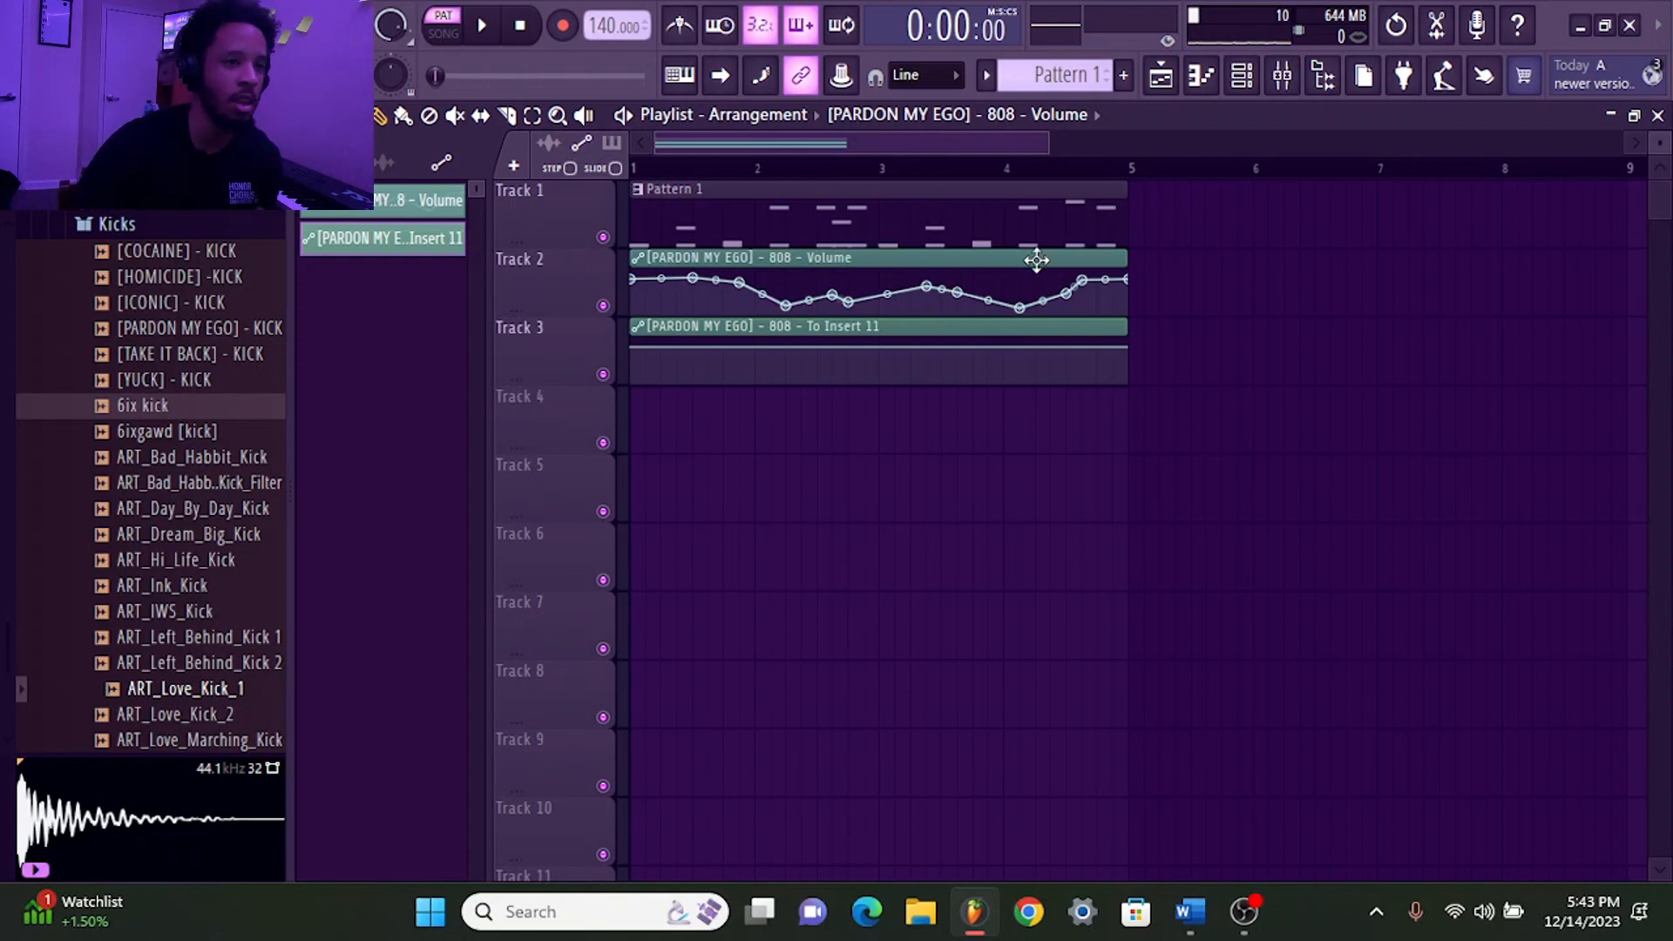
Scale the levels of the 808 Volume automation clip with a slightly higher Multiply value, and accept the change
right_click(635, 269)
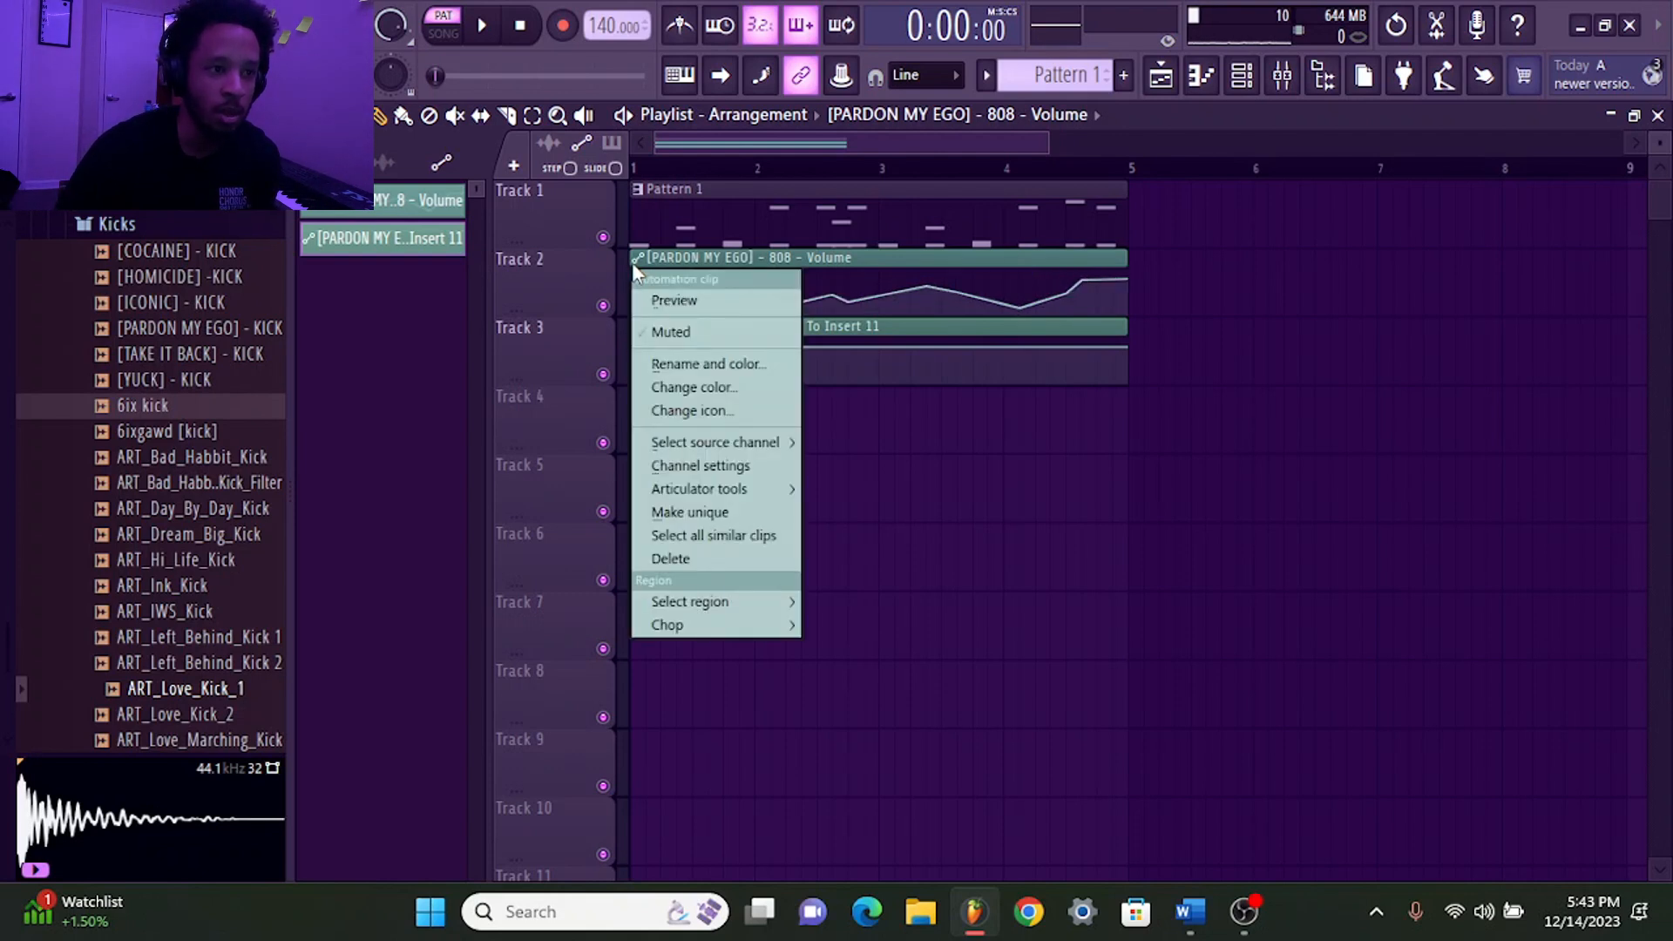
mouse_move(720, 497)
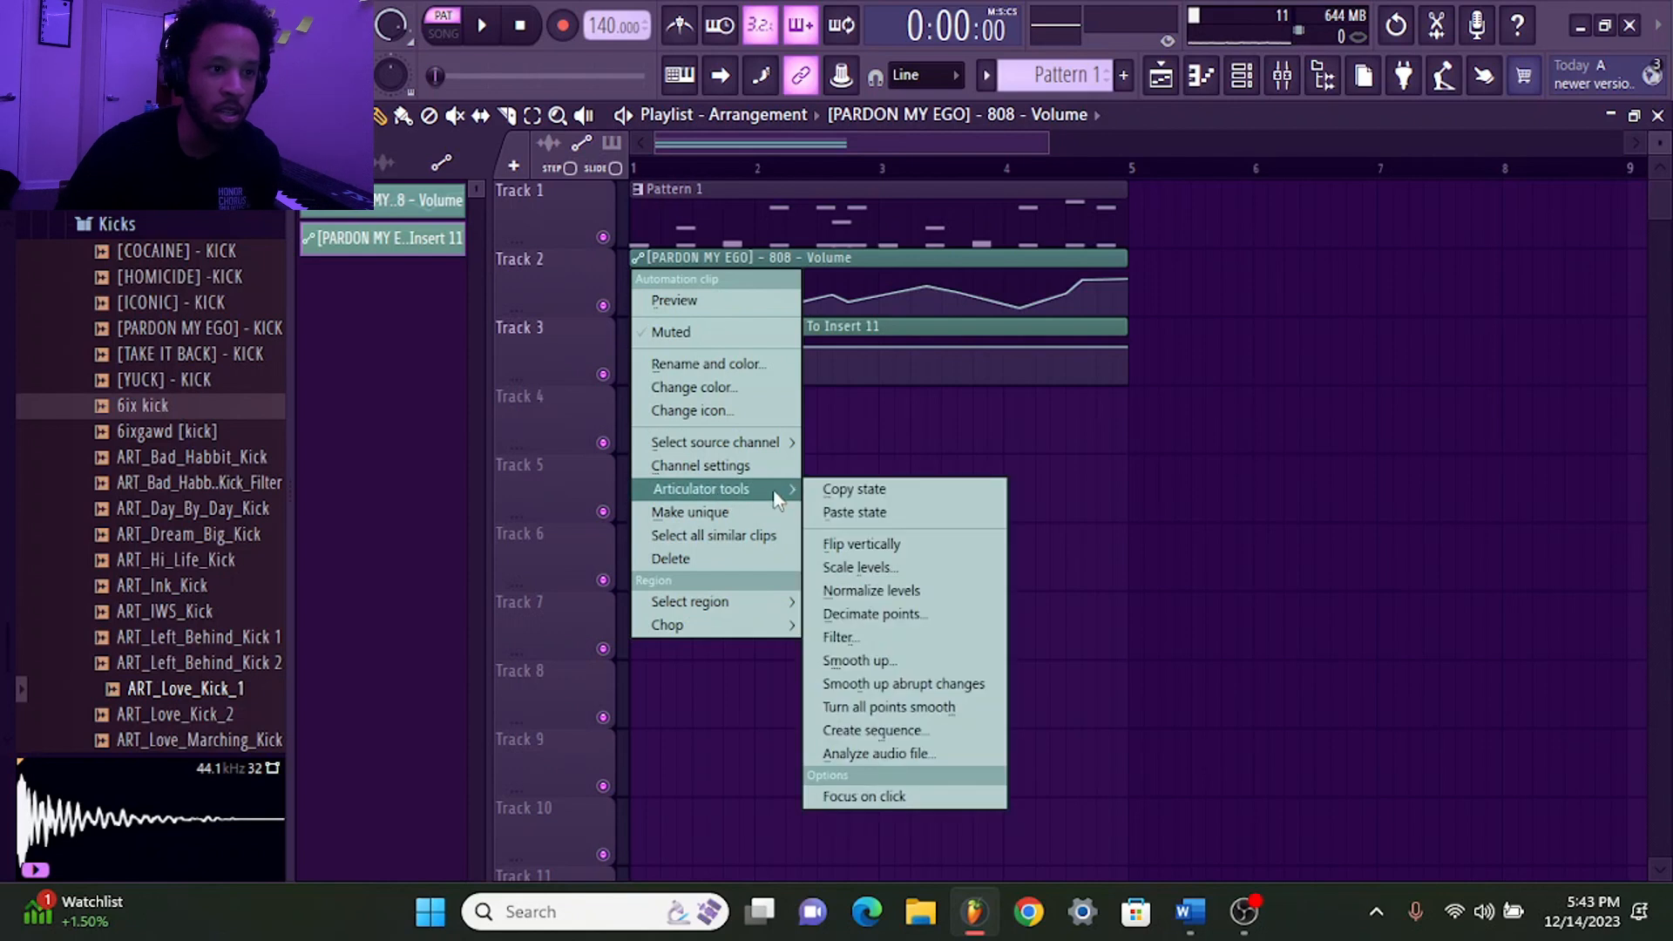
left_click(938, 569)
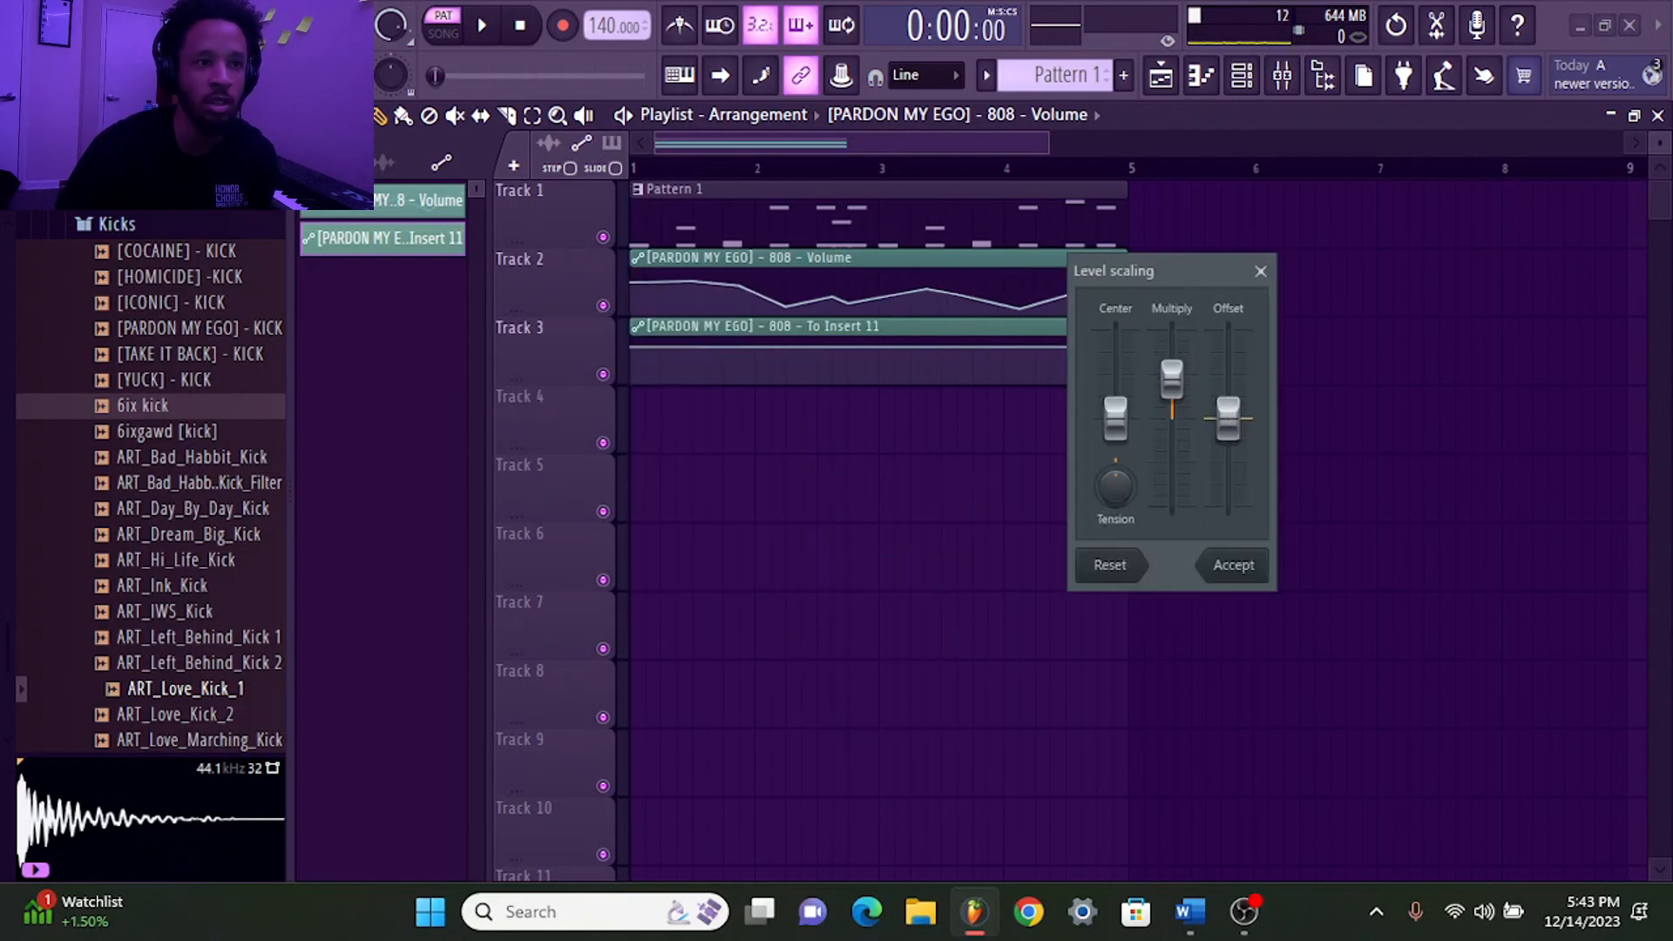
mouse_move(1173, 380)
left_mouse_down()
mouse_move(1172, 411)
mouse_move(1172, 374)
left_mouse_up()
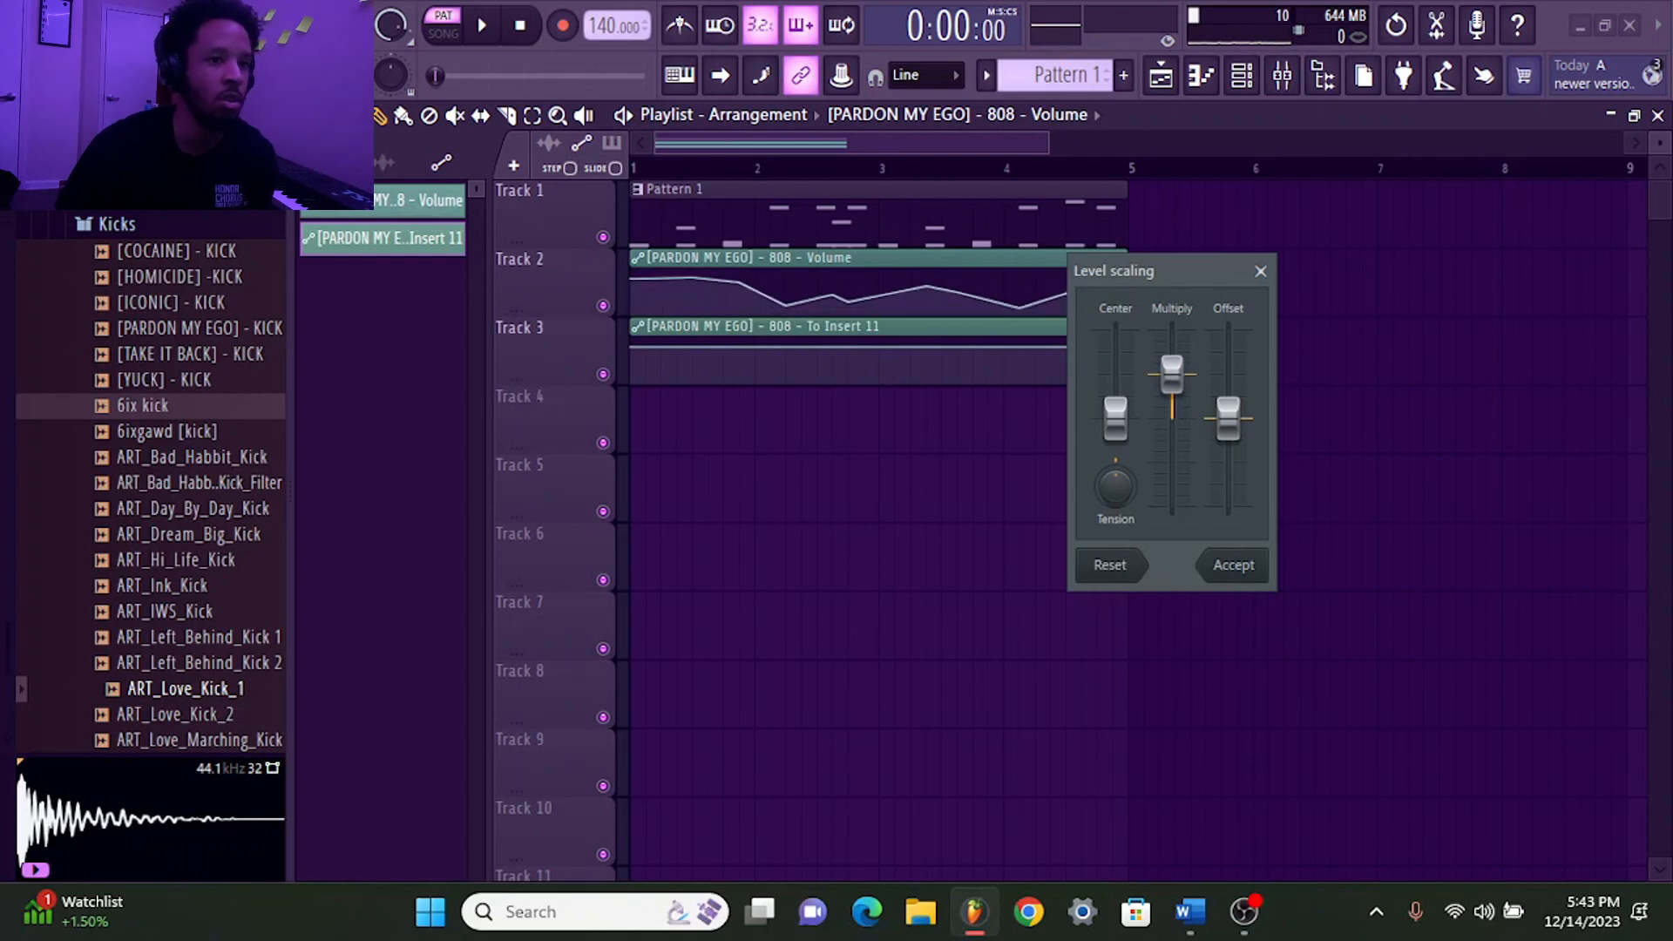
left_click(1234, 564)
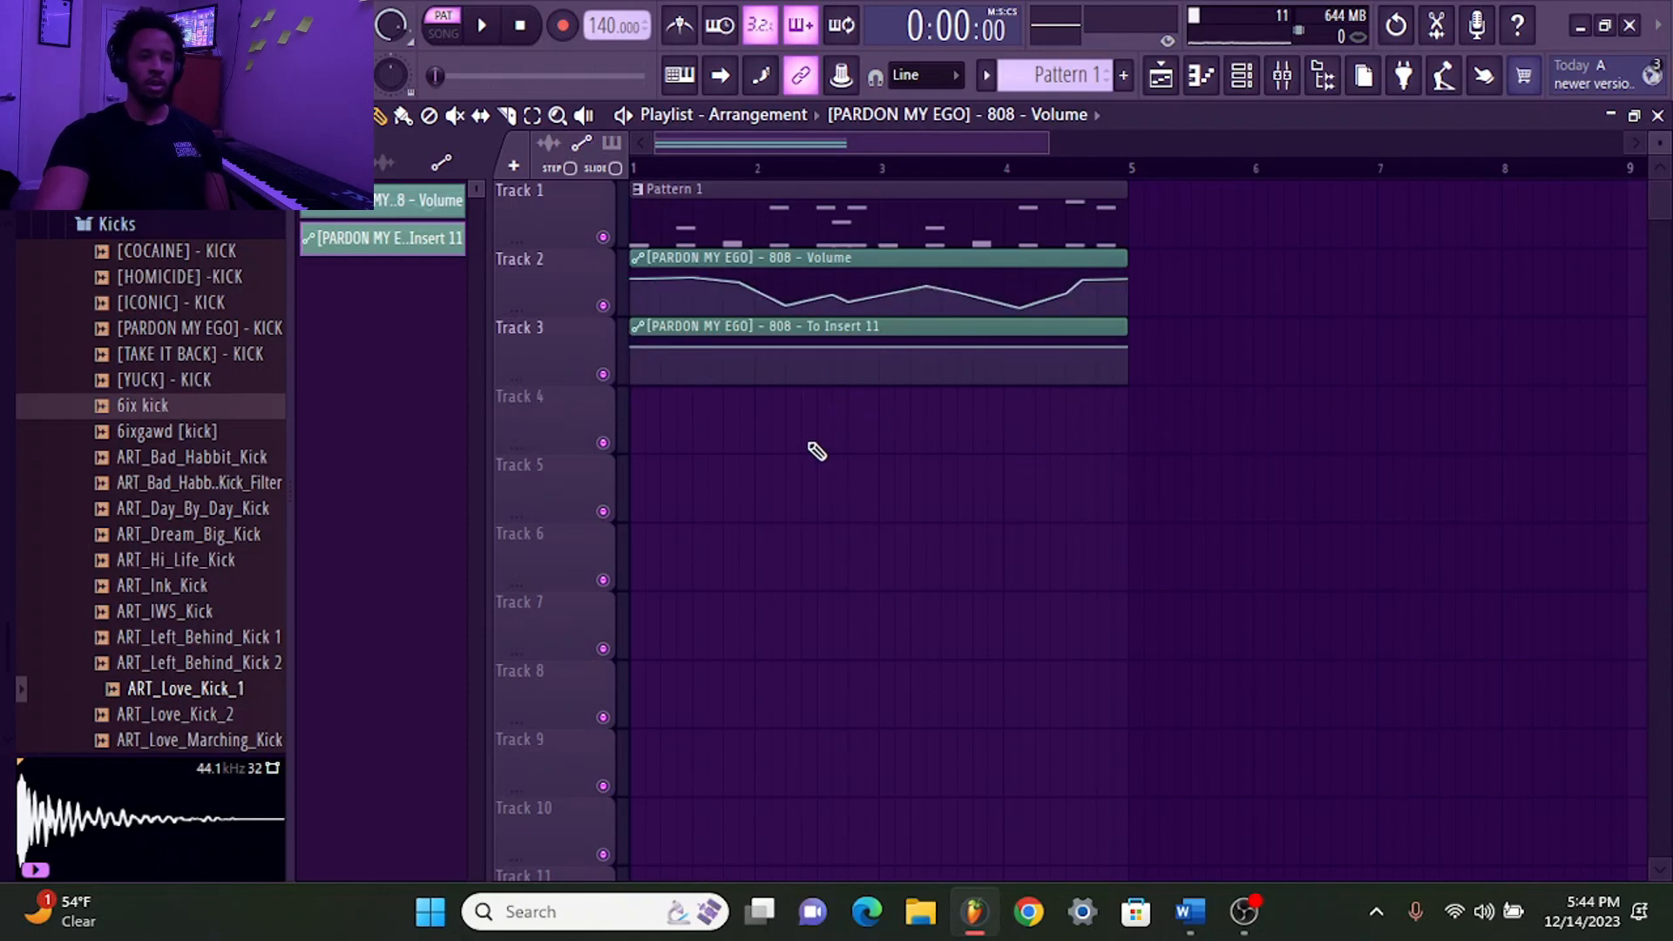
Copy the state of the 808 Volume automation clip and paste it onto the To Insert 11 automation clip on Track 3
right_click(638, 261)
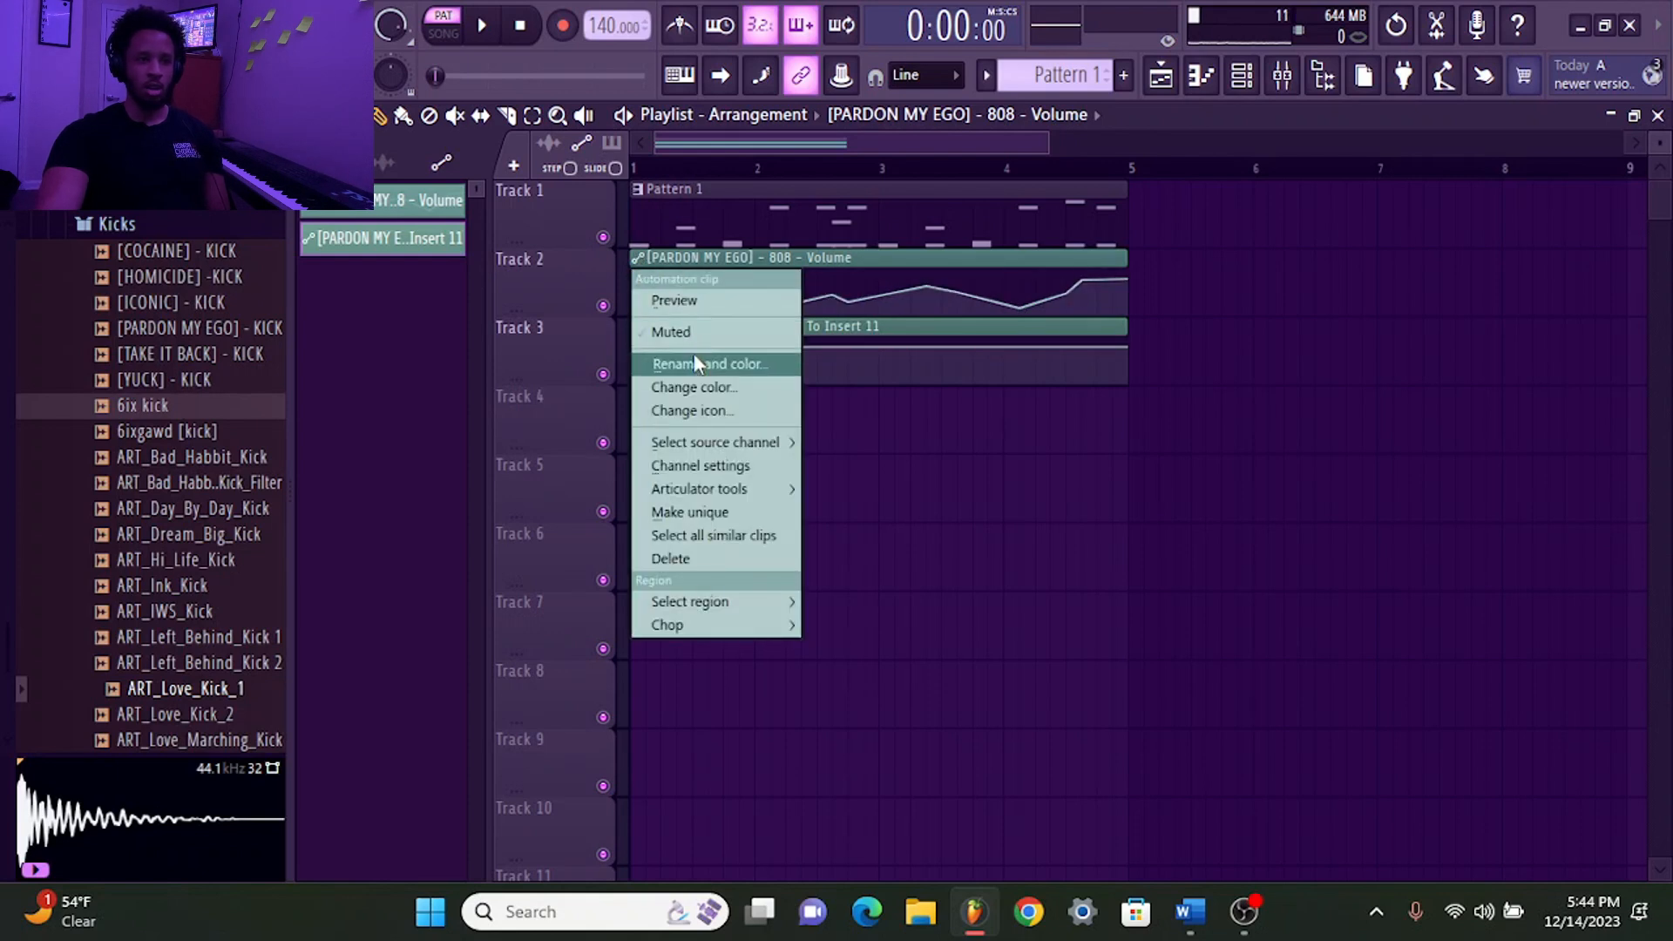
mouse_move(740, 496)
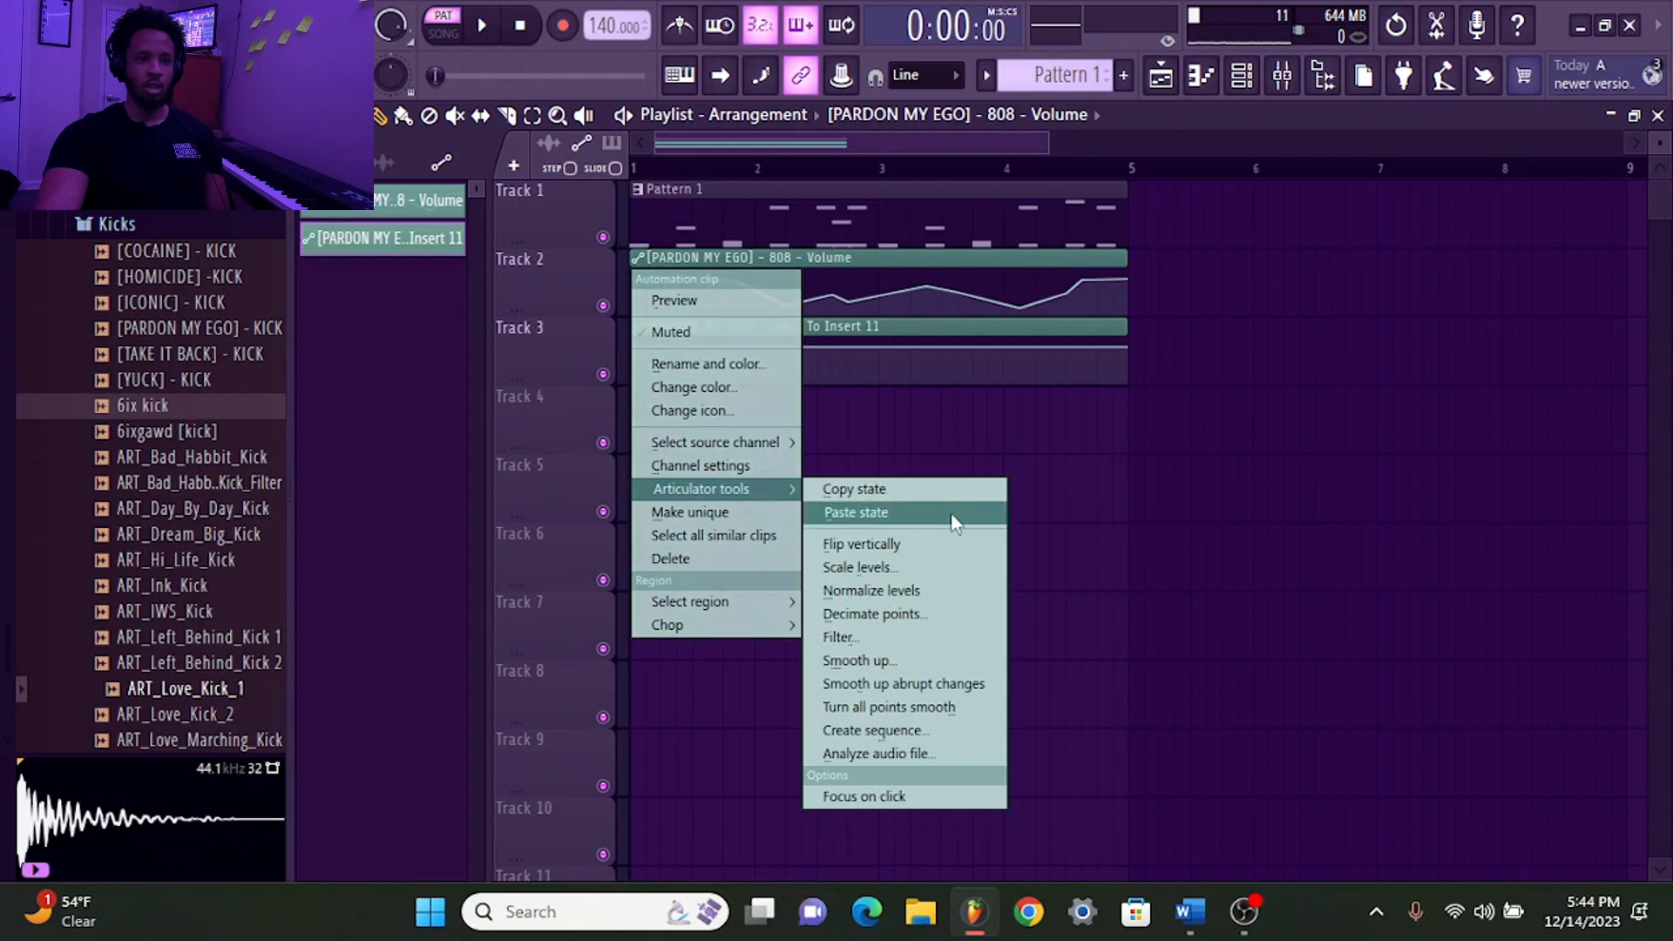
left_click(934, 489)
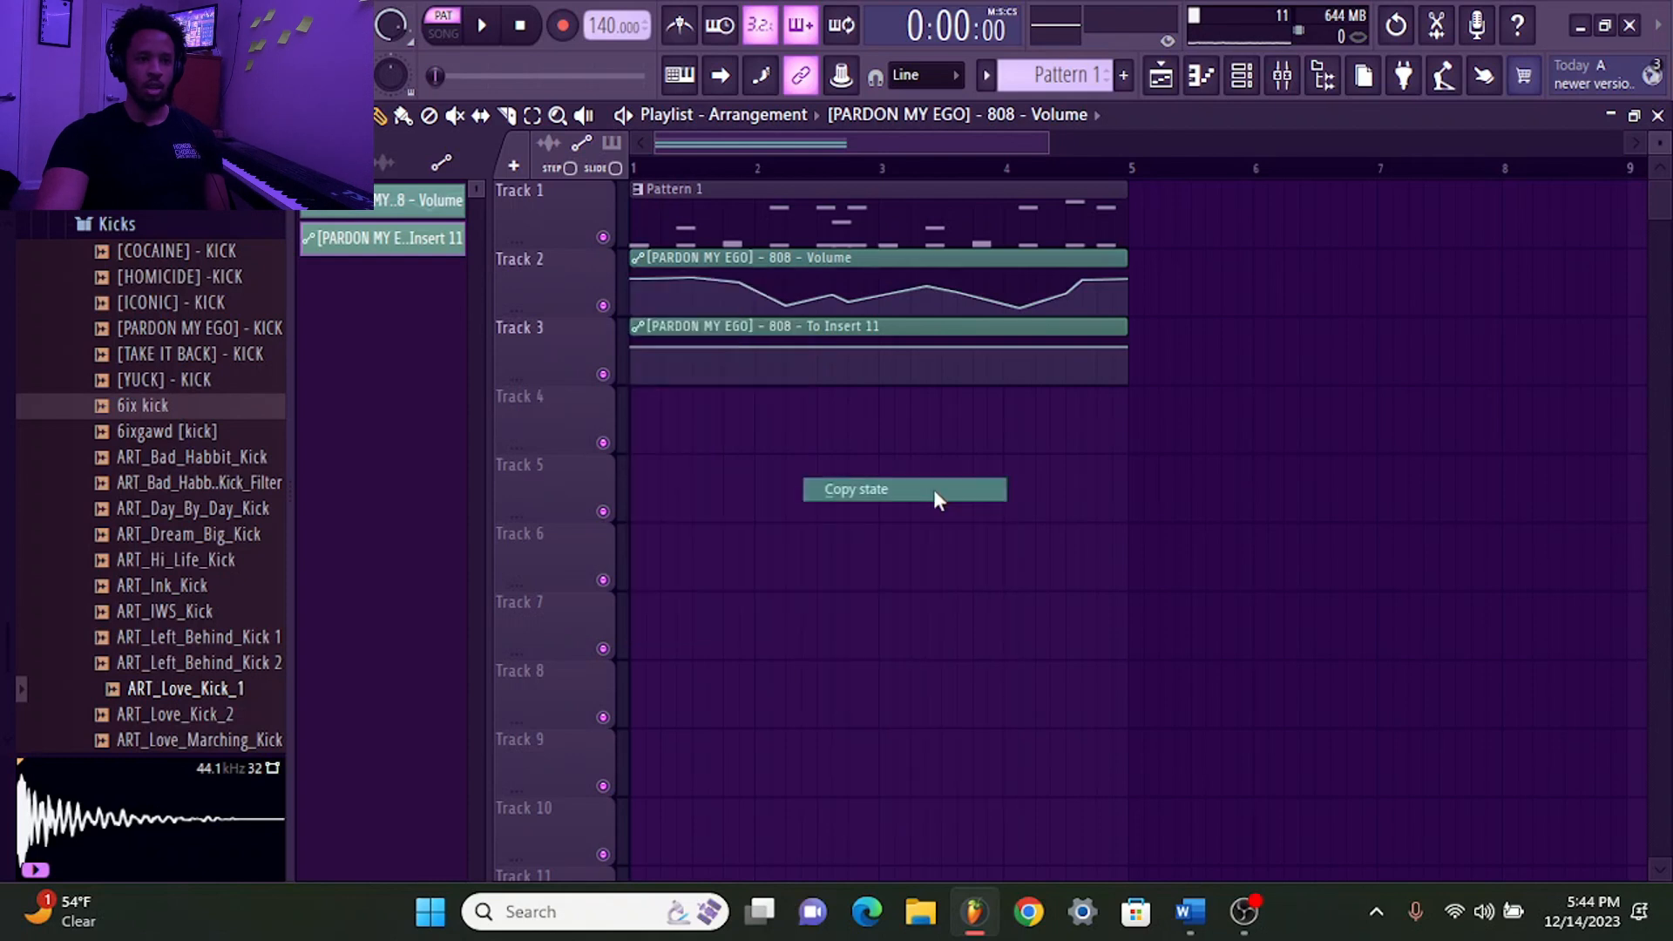
right_click(643, 343)
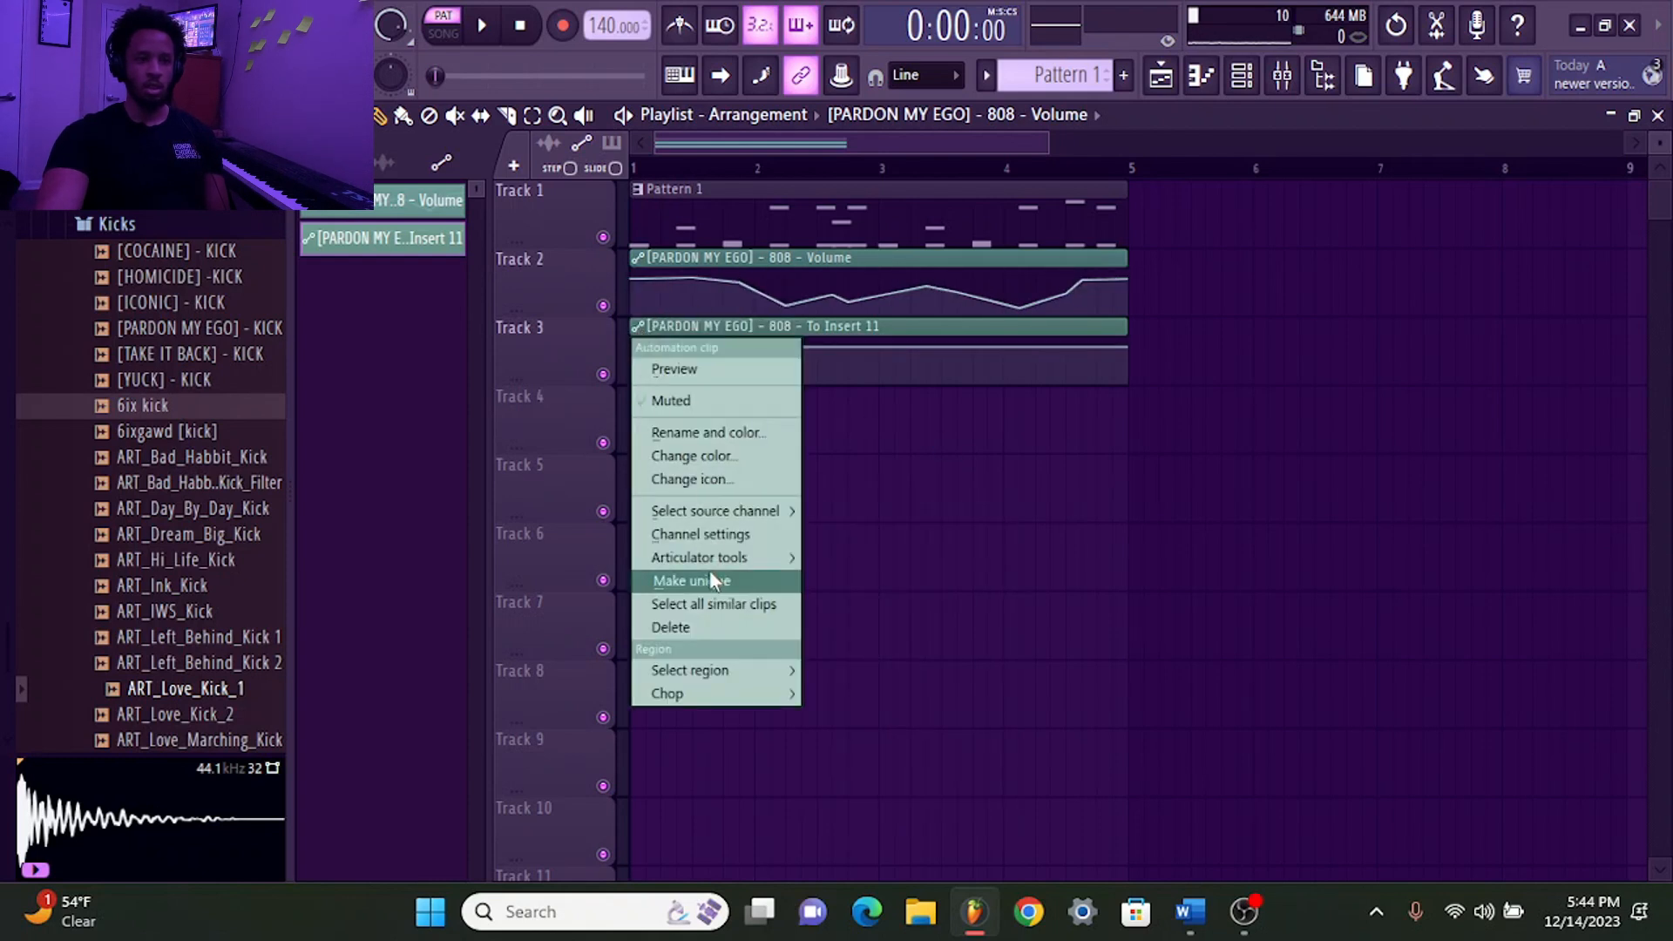
mouse_move(717, 567)
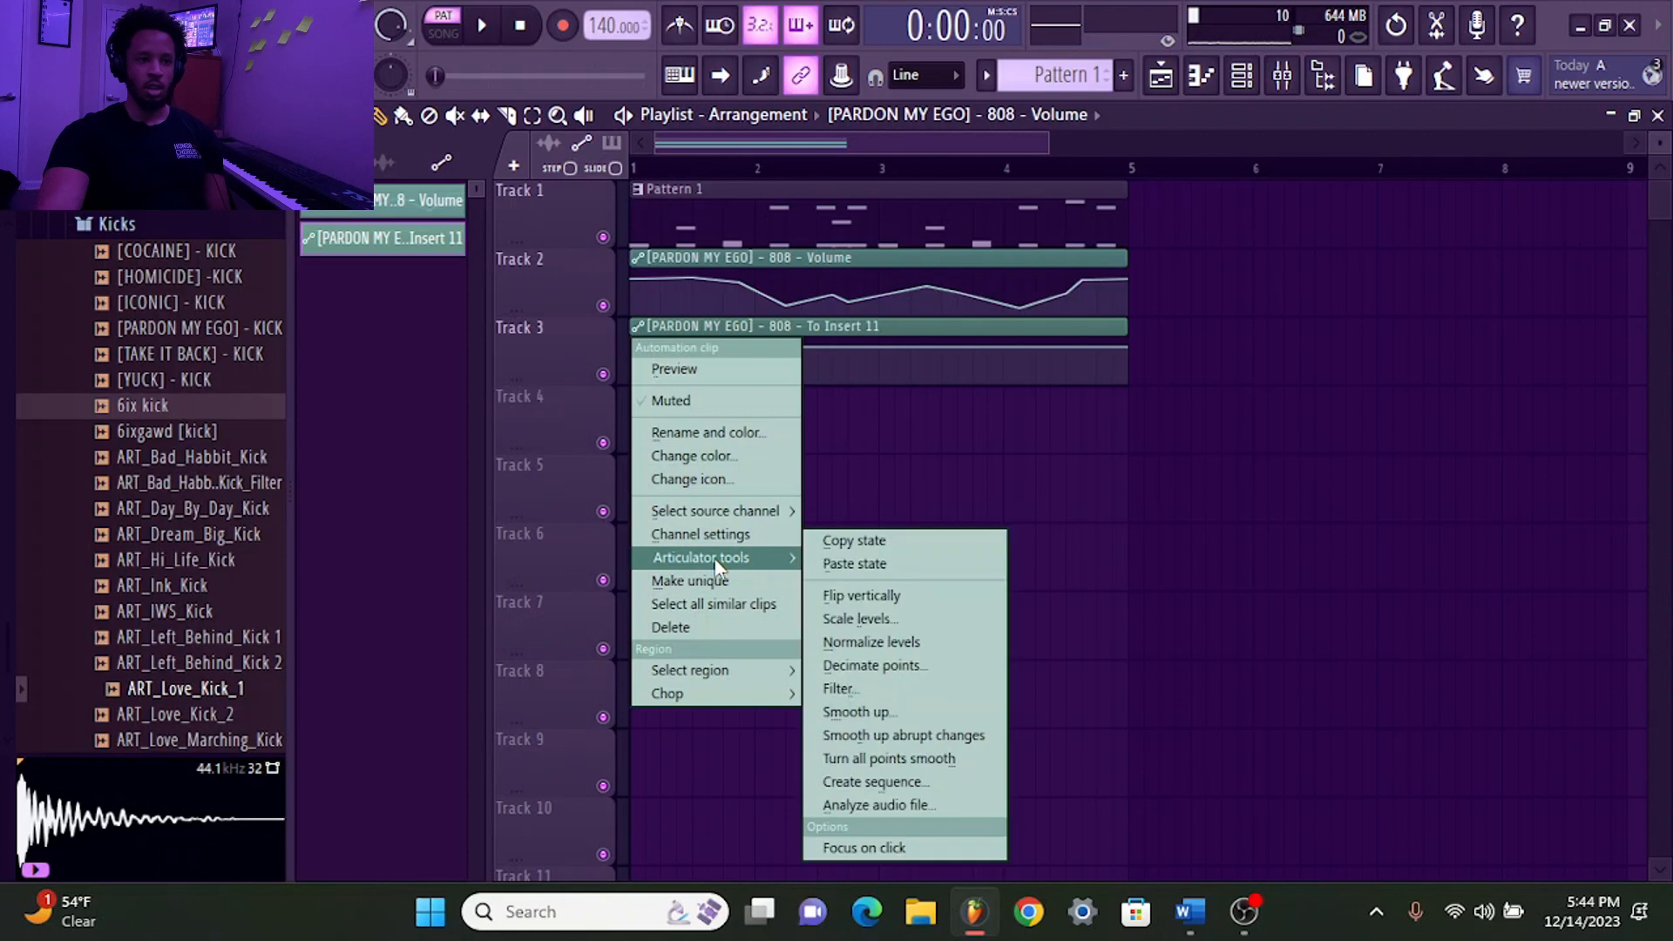
left_click(943, 564)
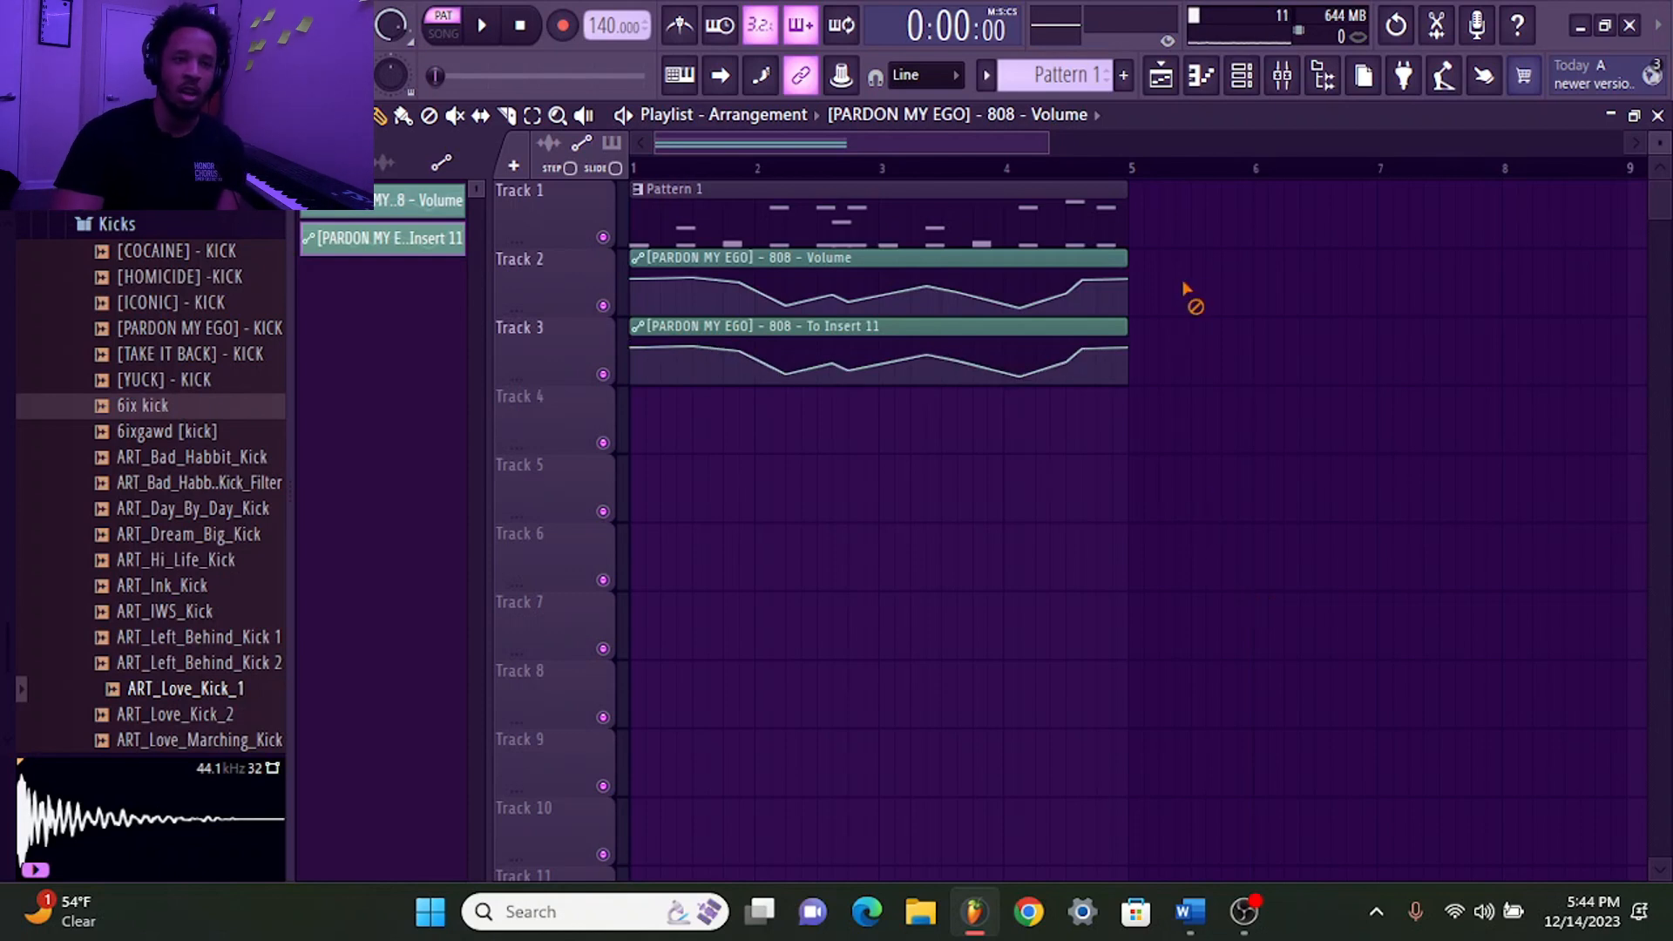
Delete both automation clips and the Pattern 1 clip from the playlist
right_click(1126, 286)
right_click(1126, 349)
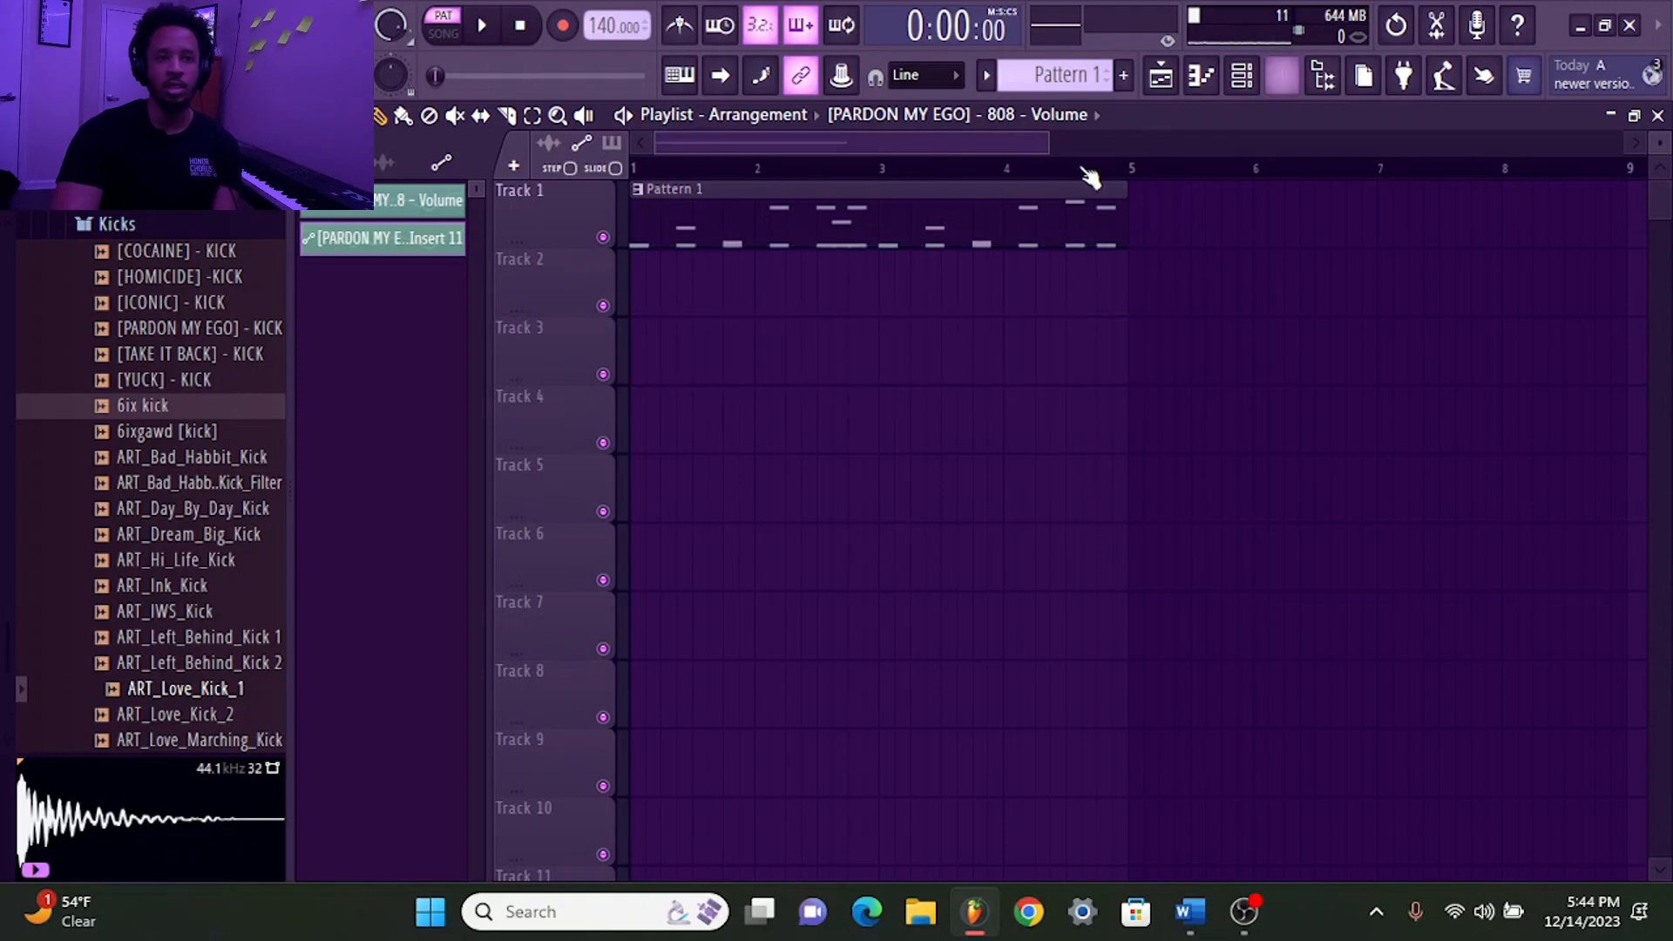
right_click(1091, 190)
Pan mixer track Insert 7 to the right, reset its panning to the default, and close the mixer
left_click(1272, 84)
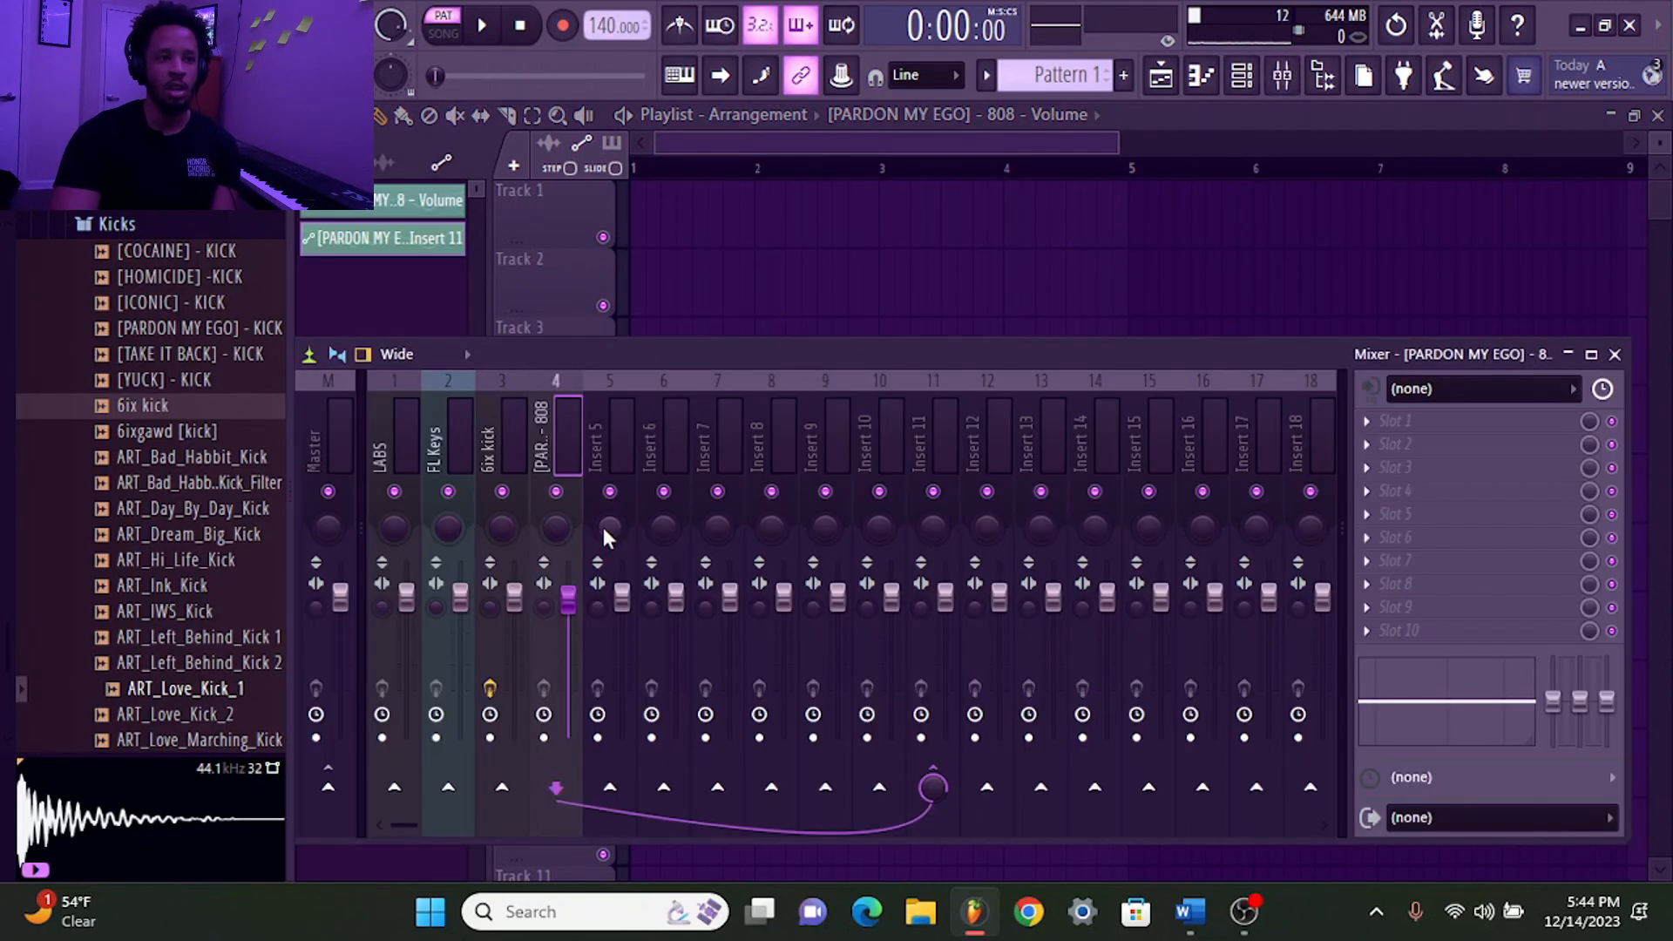
left_click(726, 532)
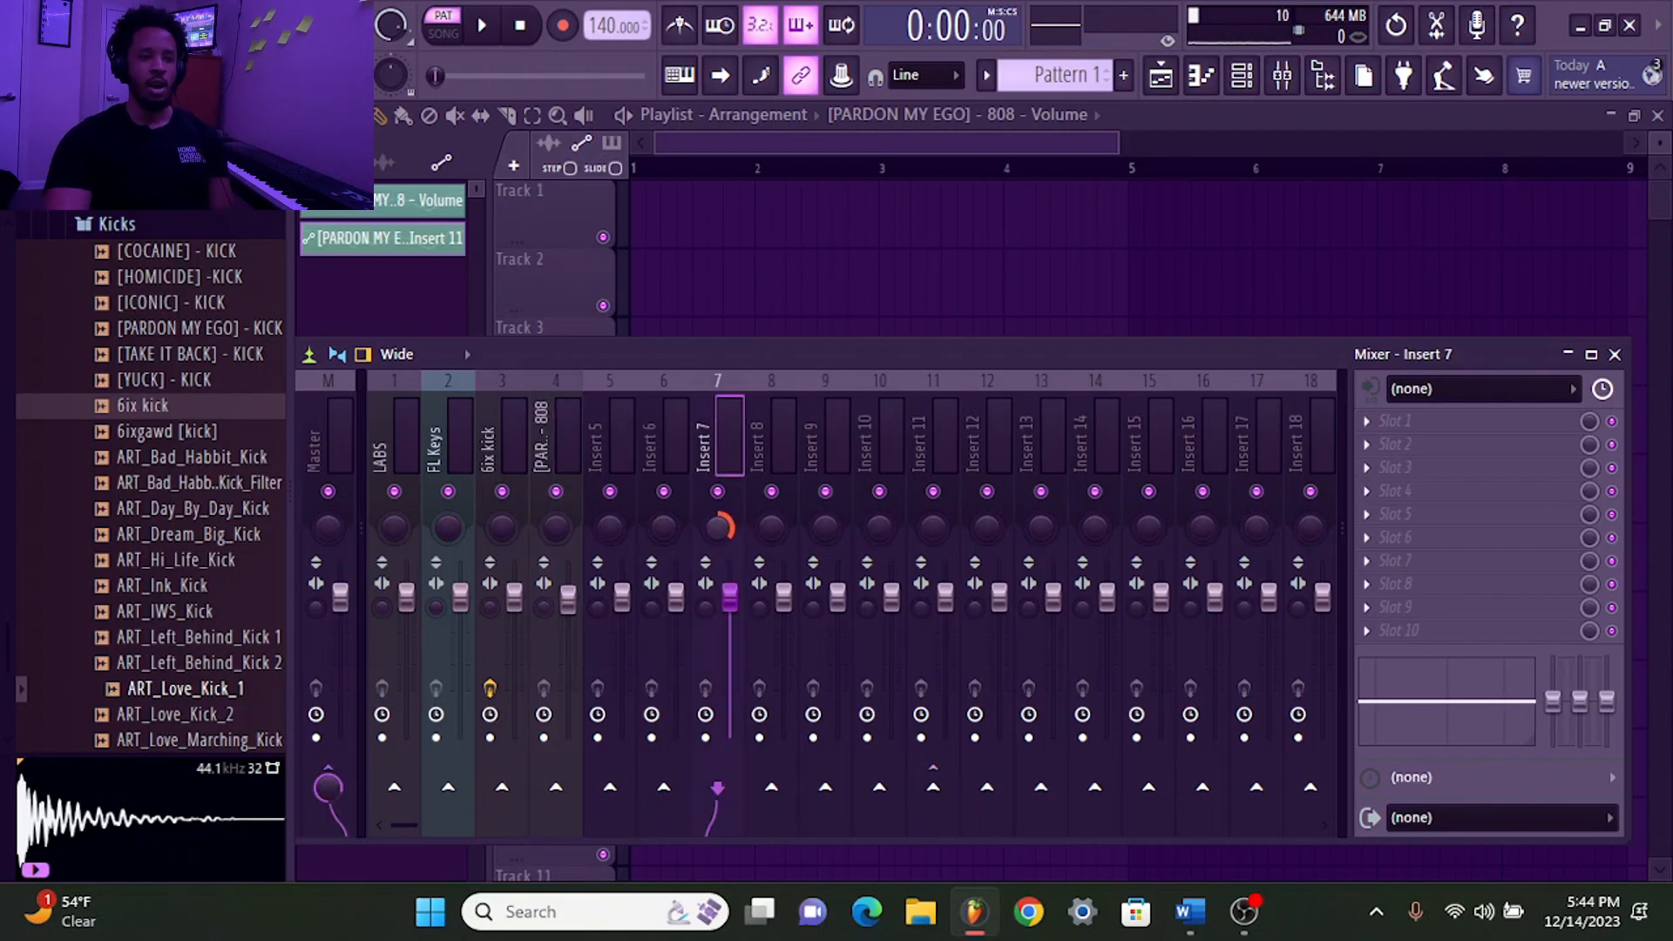
left_click(723, 527, "alt")
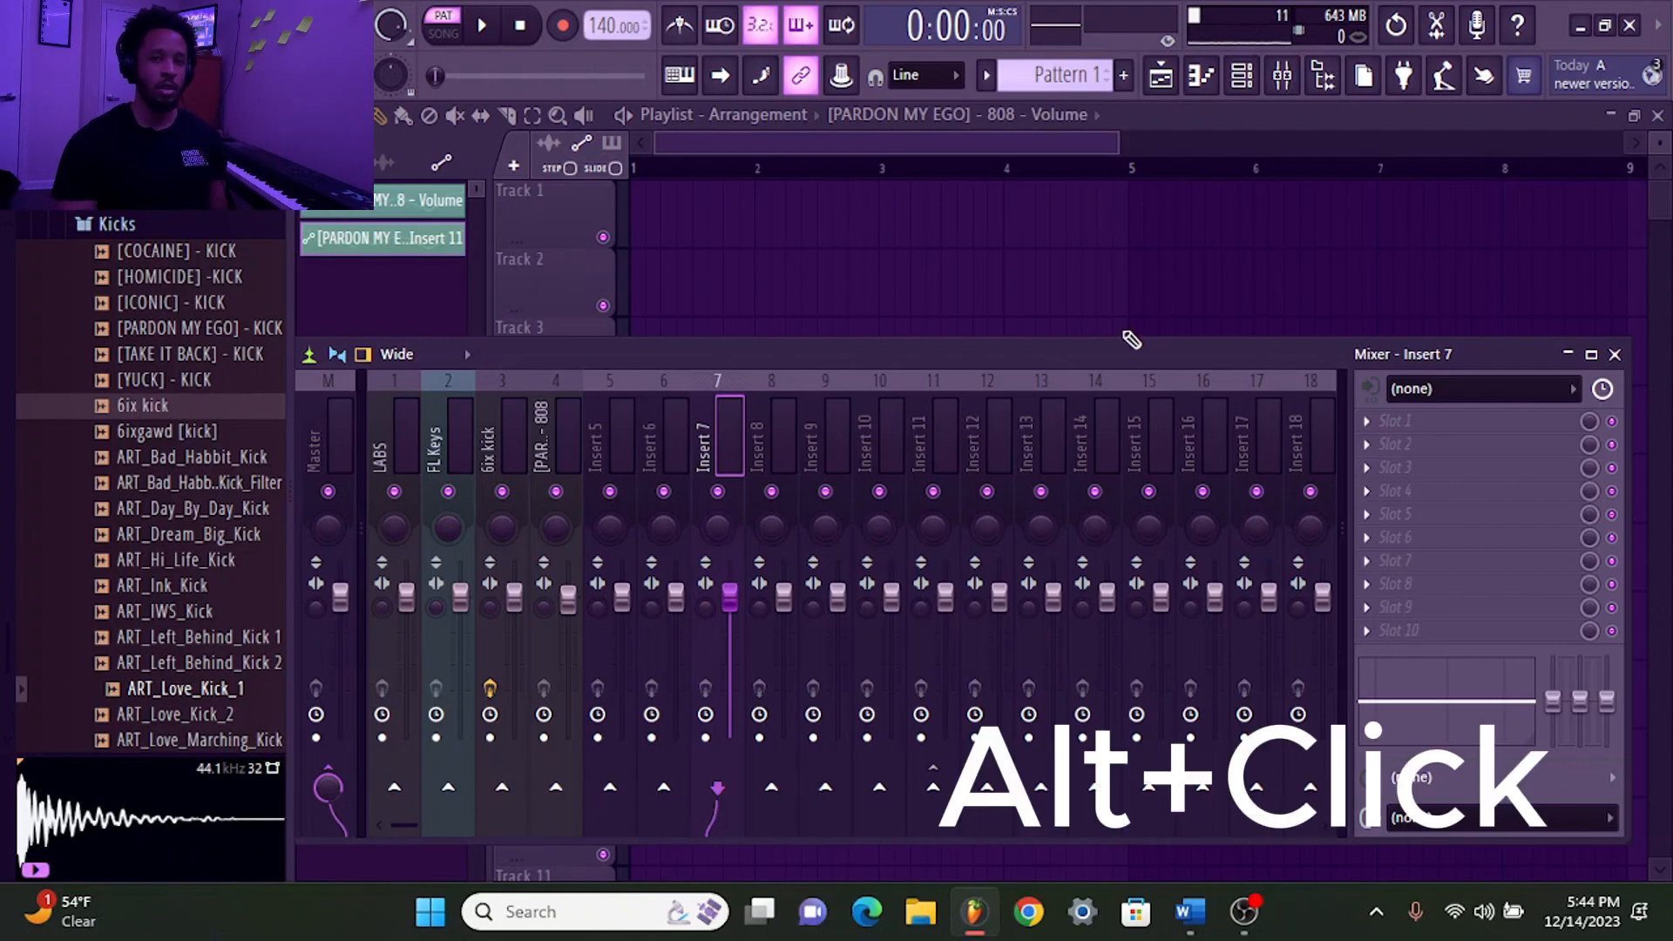
left_click(1613, 356)
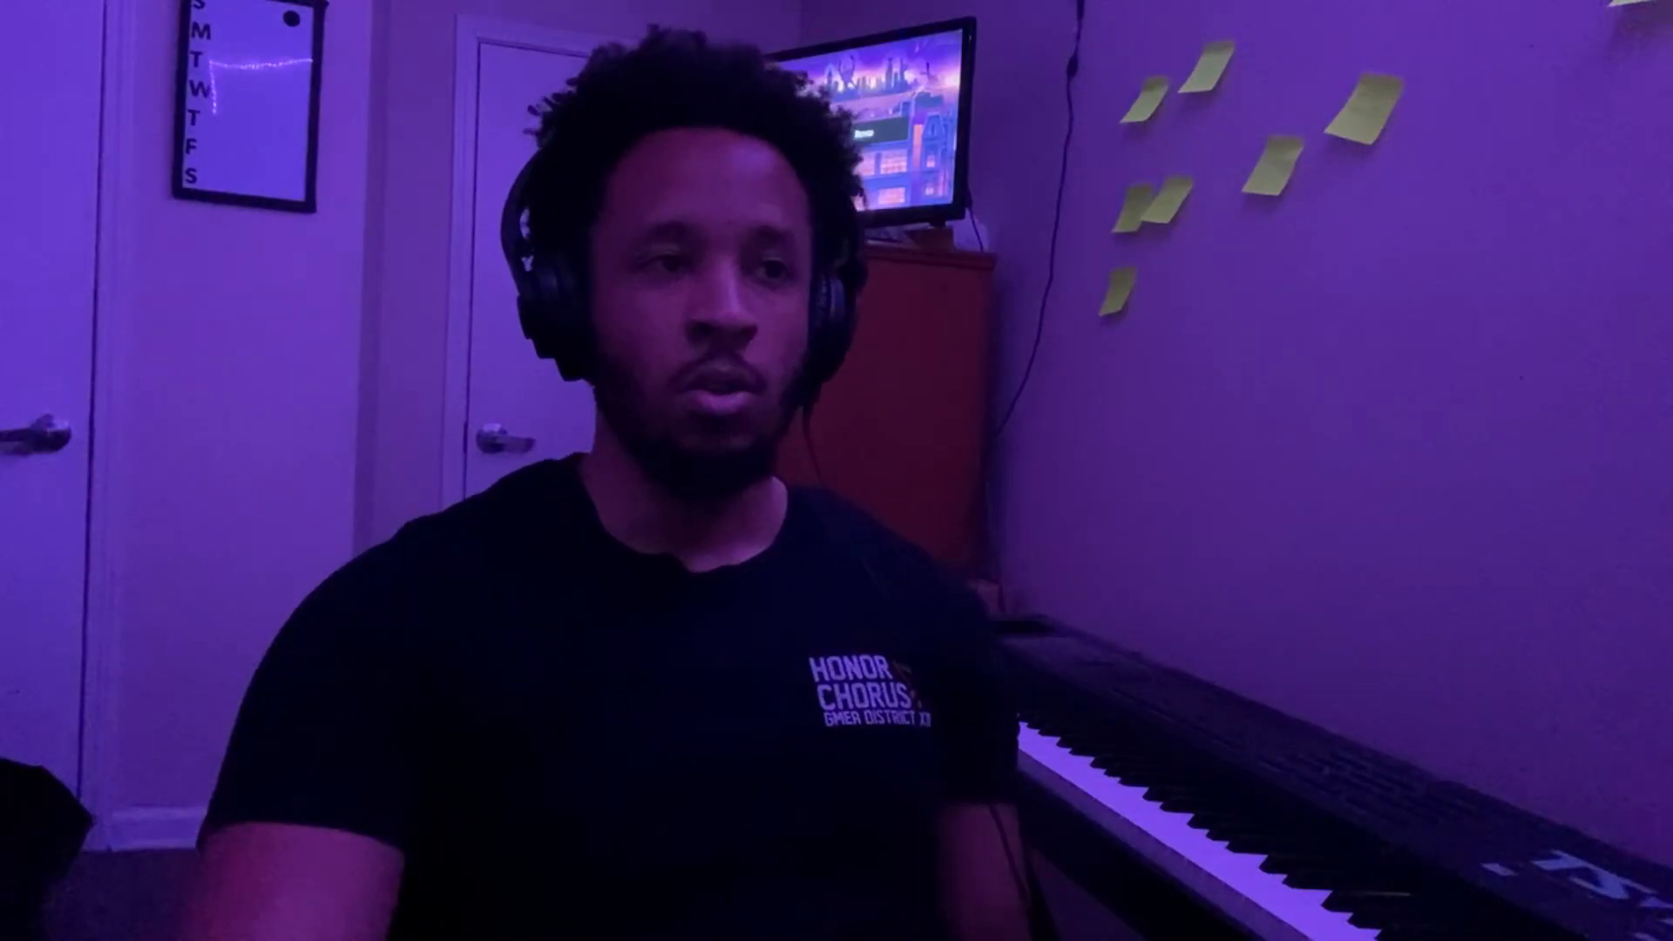